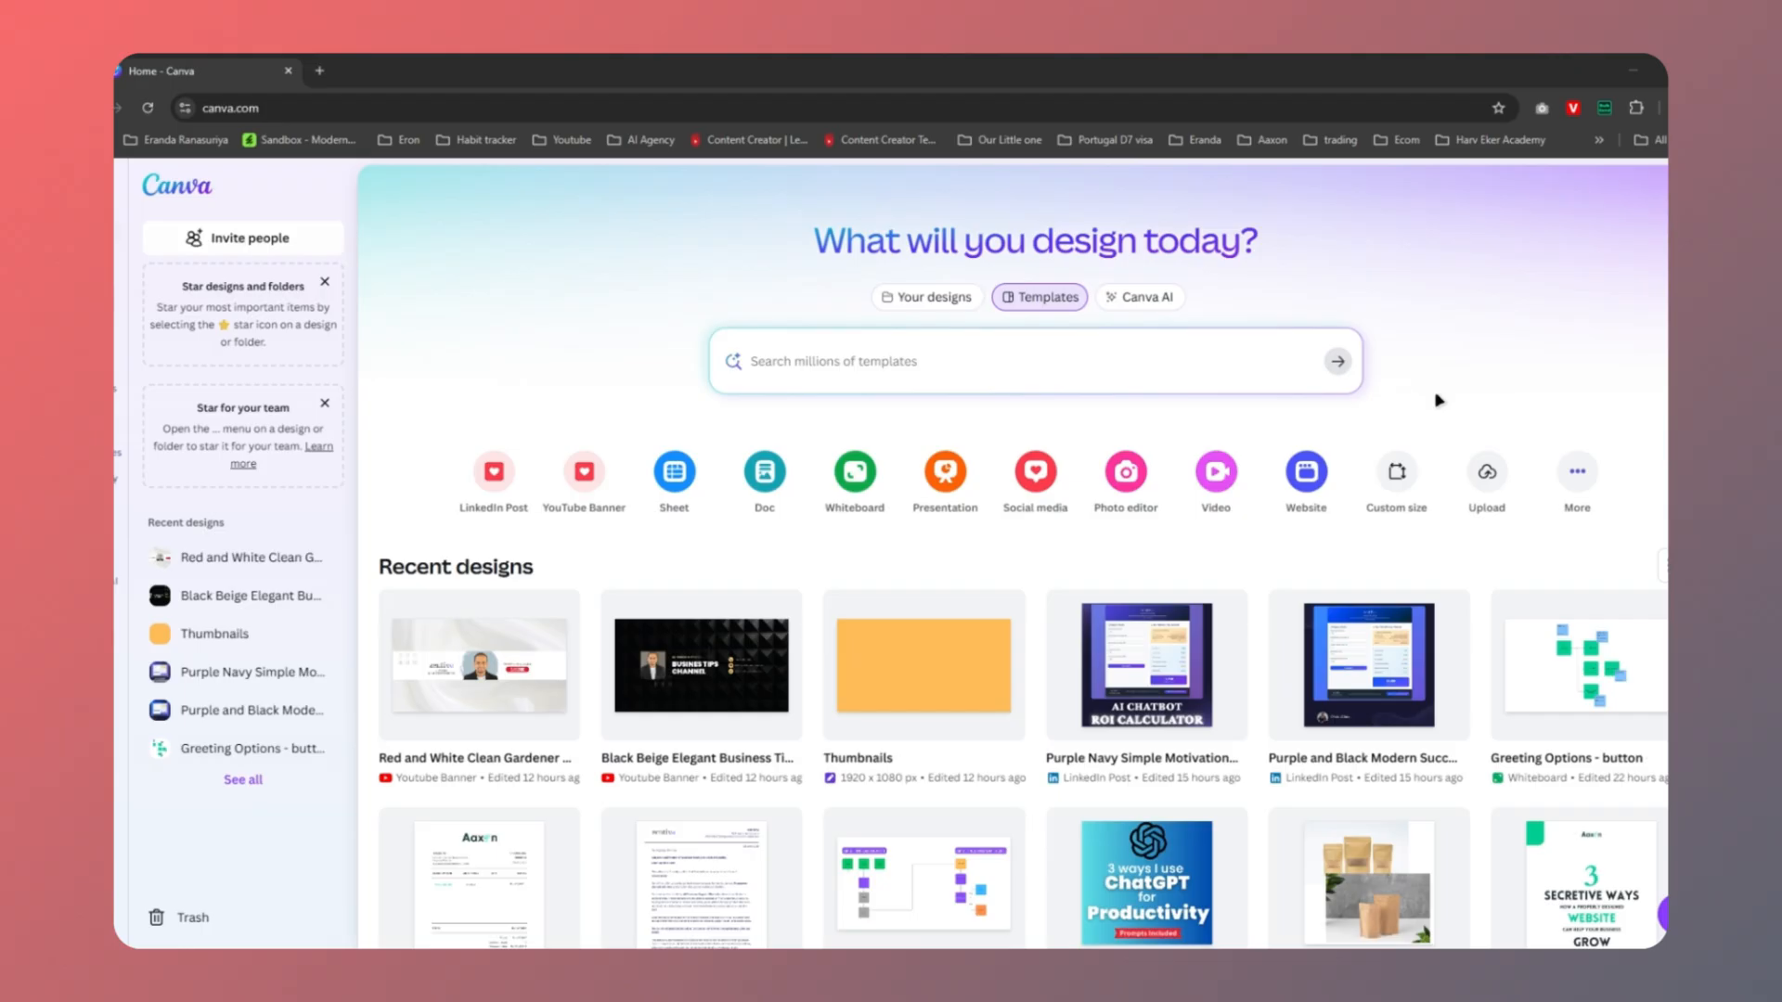
Start a new Canva whiteboard and add a green square from Shapes
left_click(865, 478)
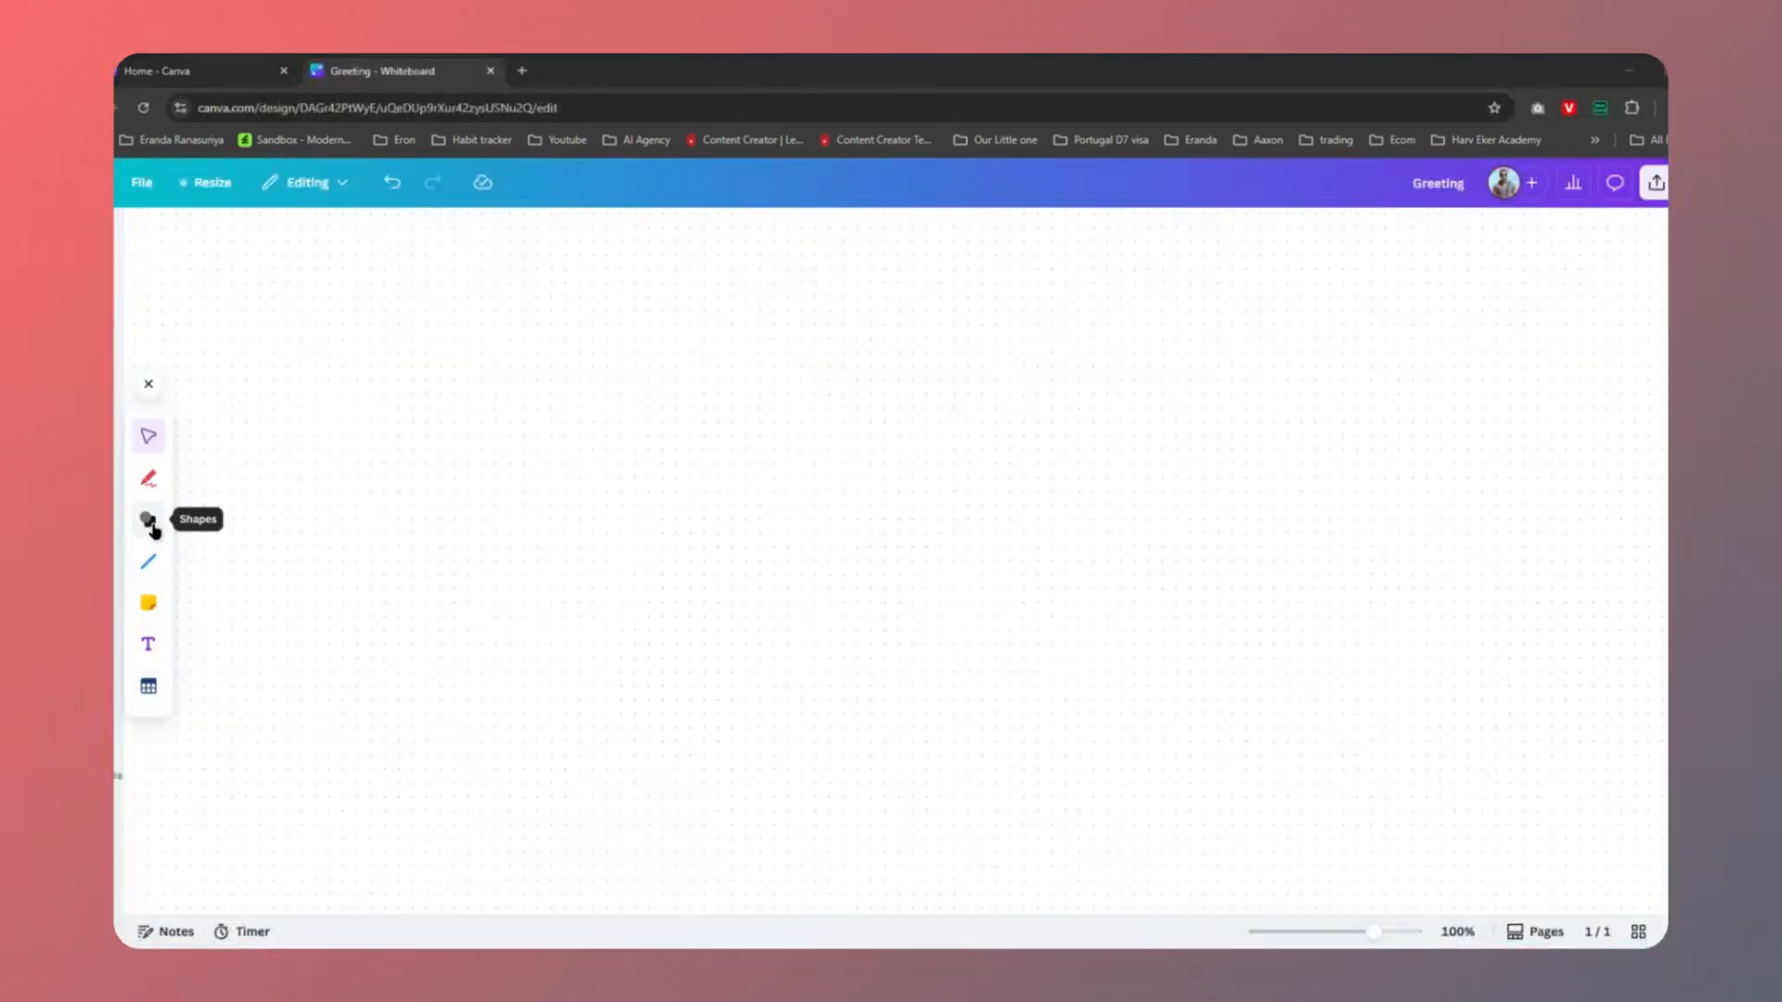
left_click(150, 523)
left_click(197, 477)
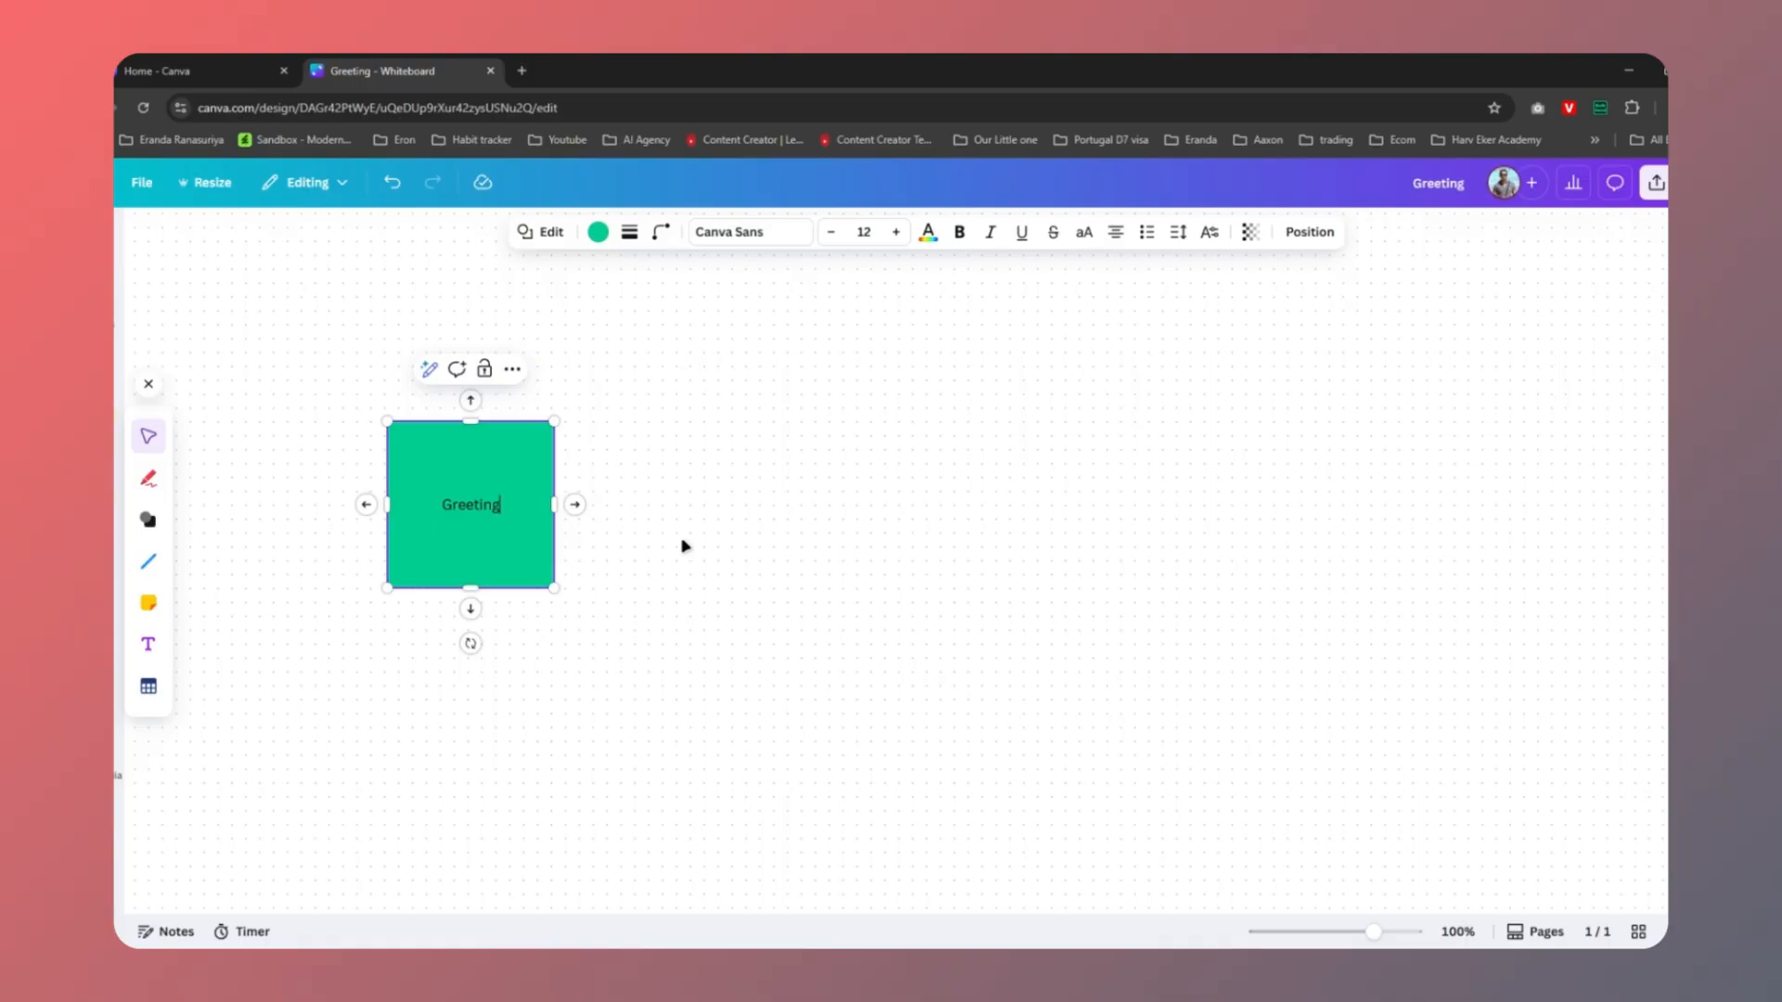
Add connected squares labelled 'Menu' and 'Order Tracking' after Greeting
left_click(575, 503)
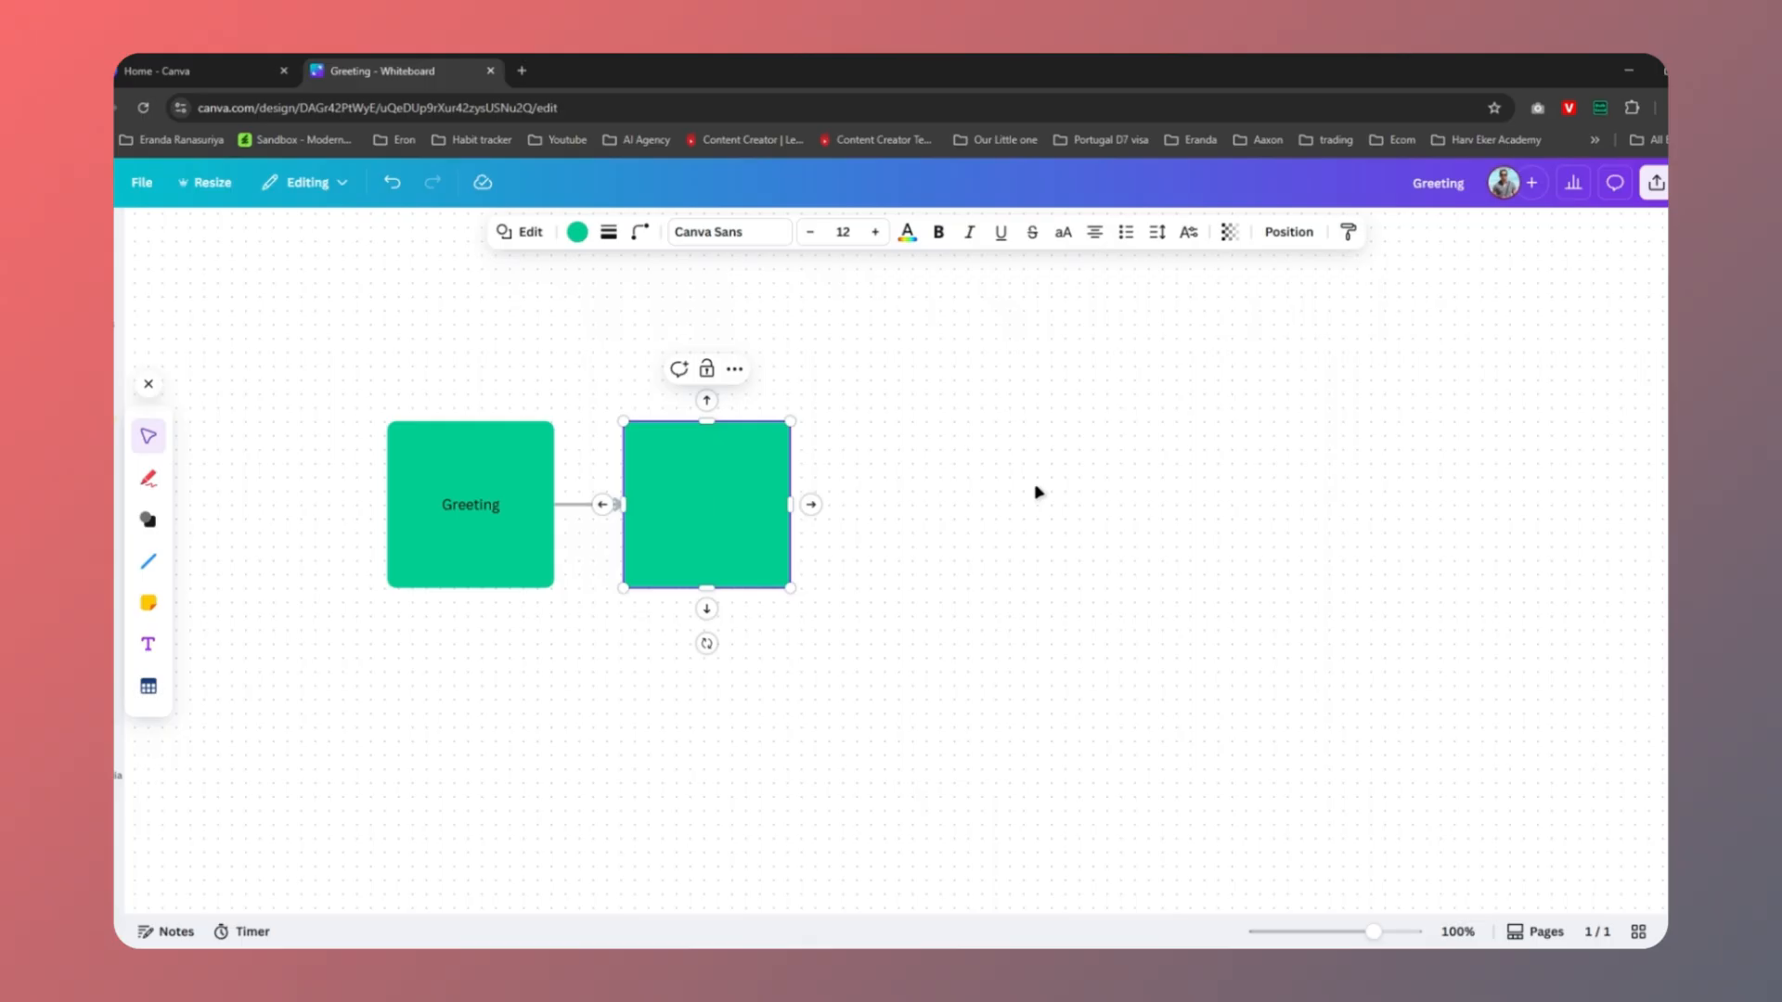
type("Me")
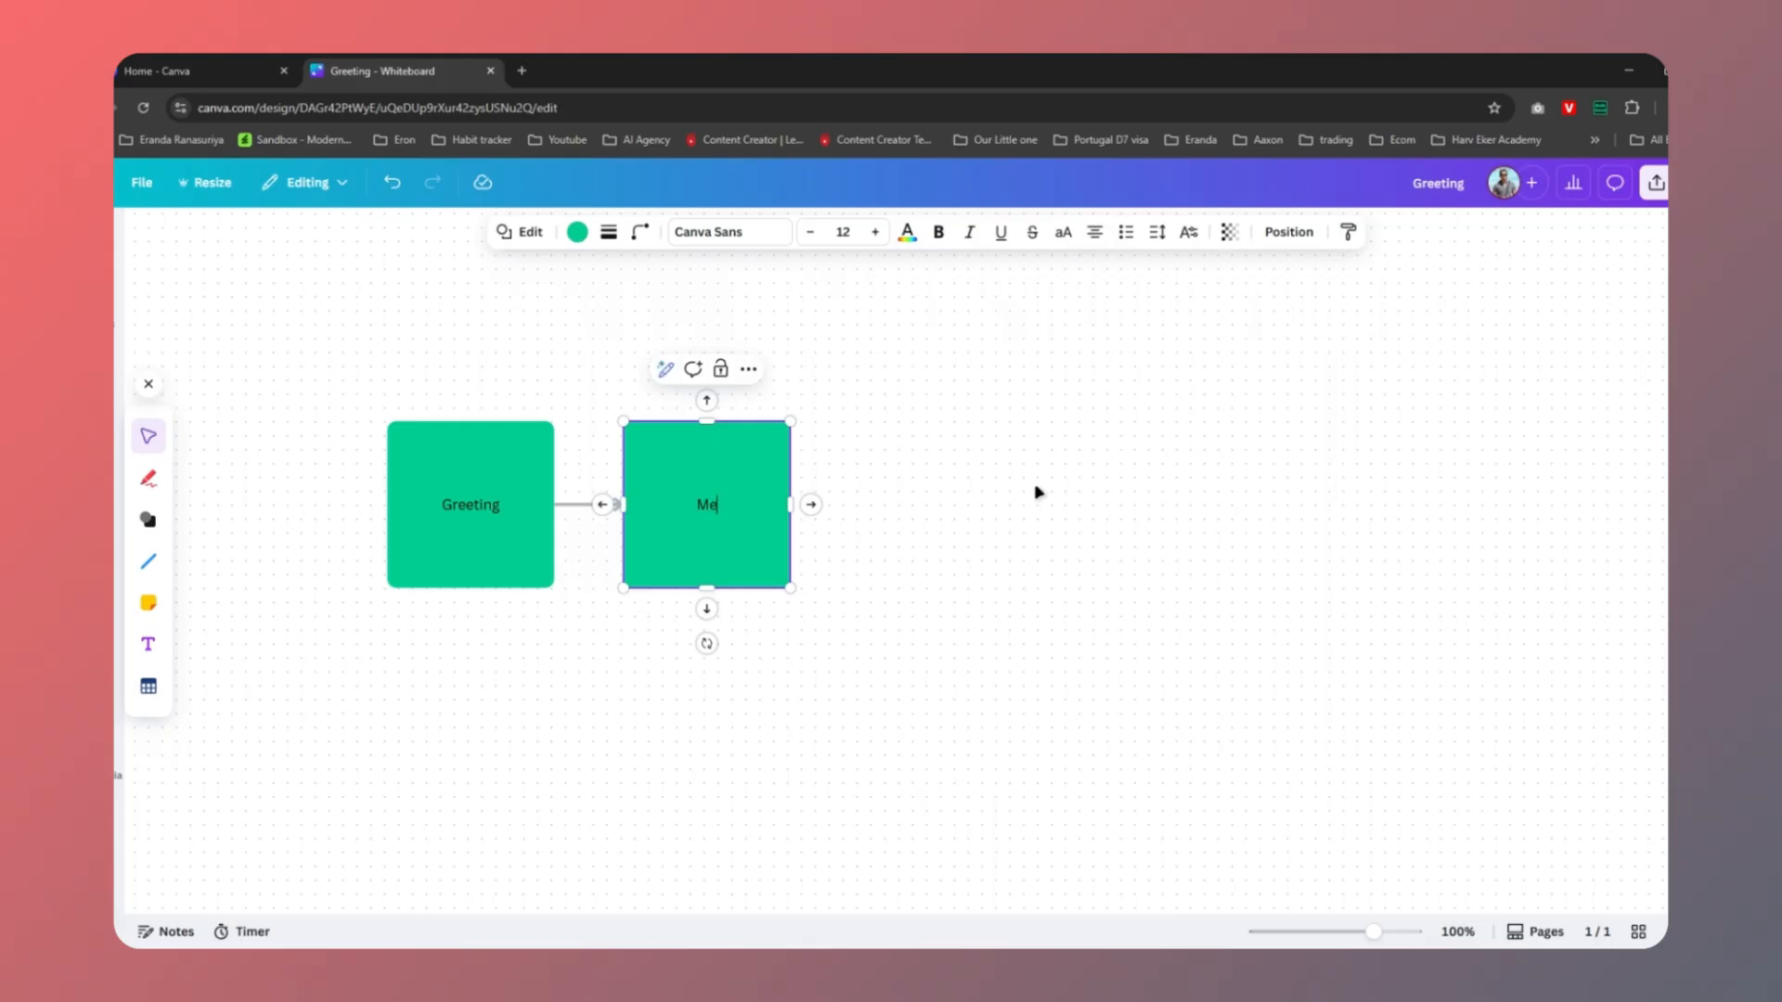
type("nu")
left_click(811, 504)
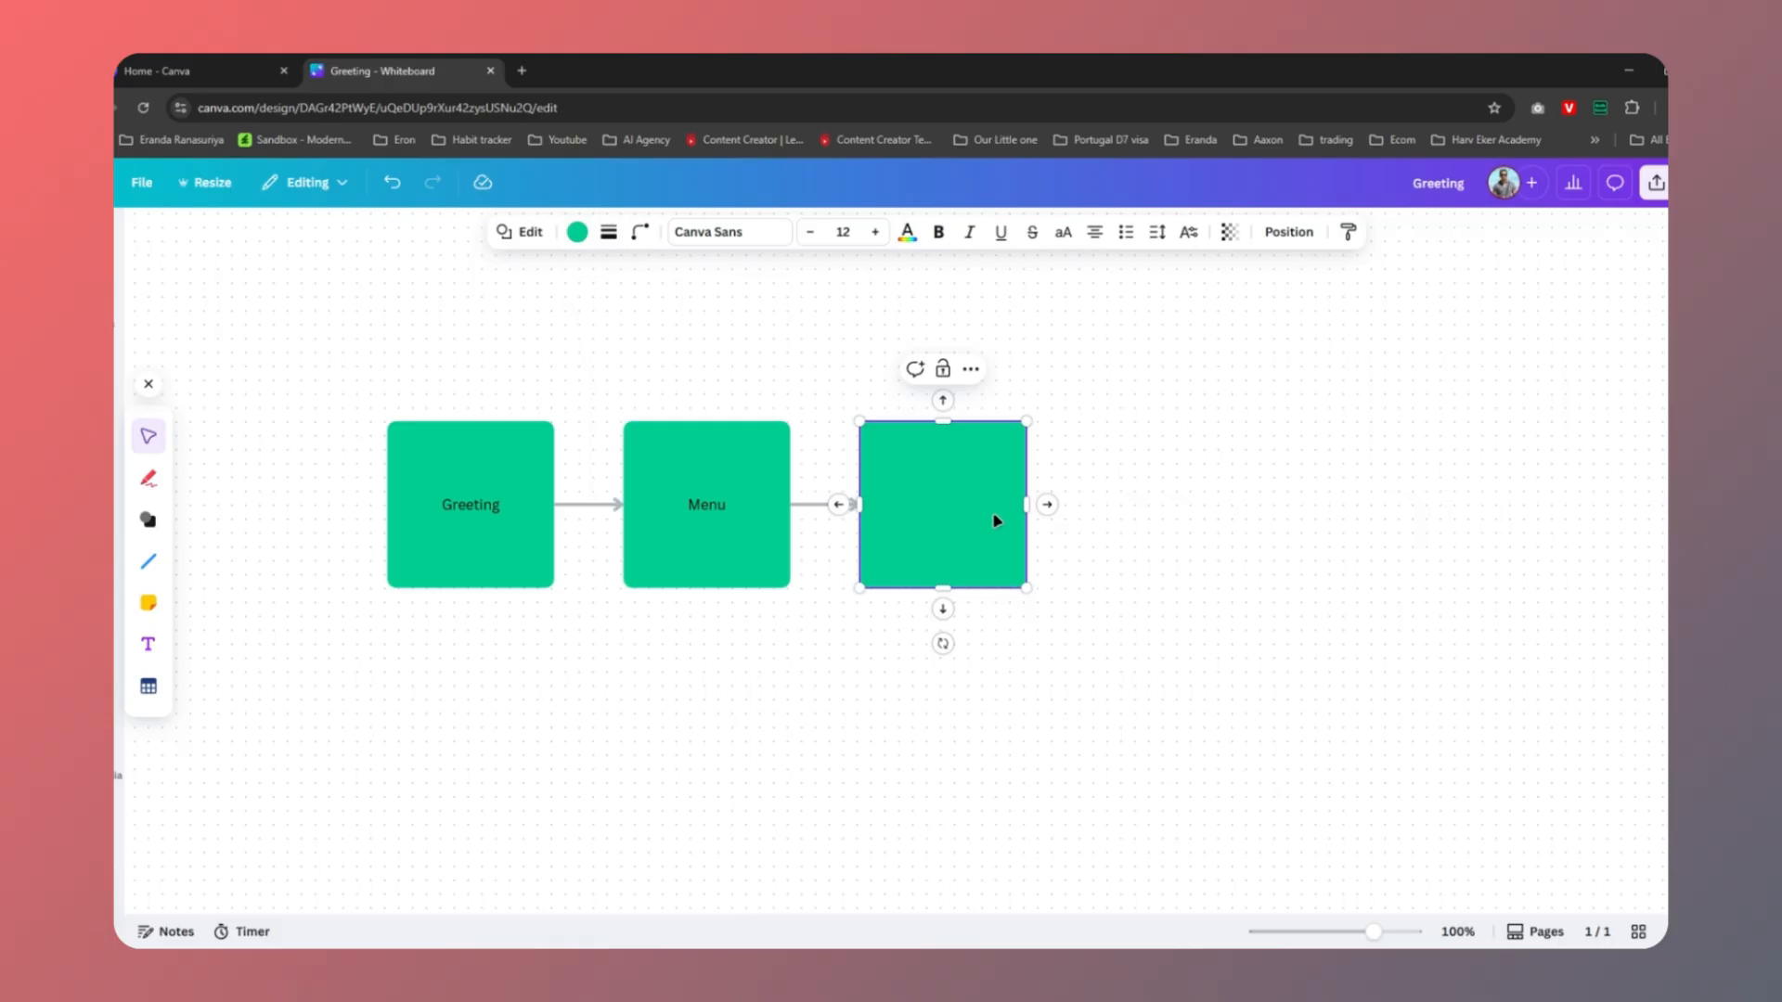
type("Order T")
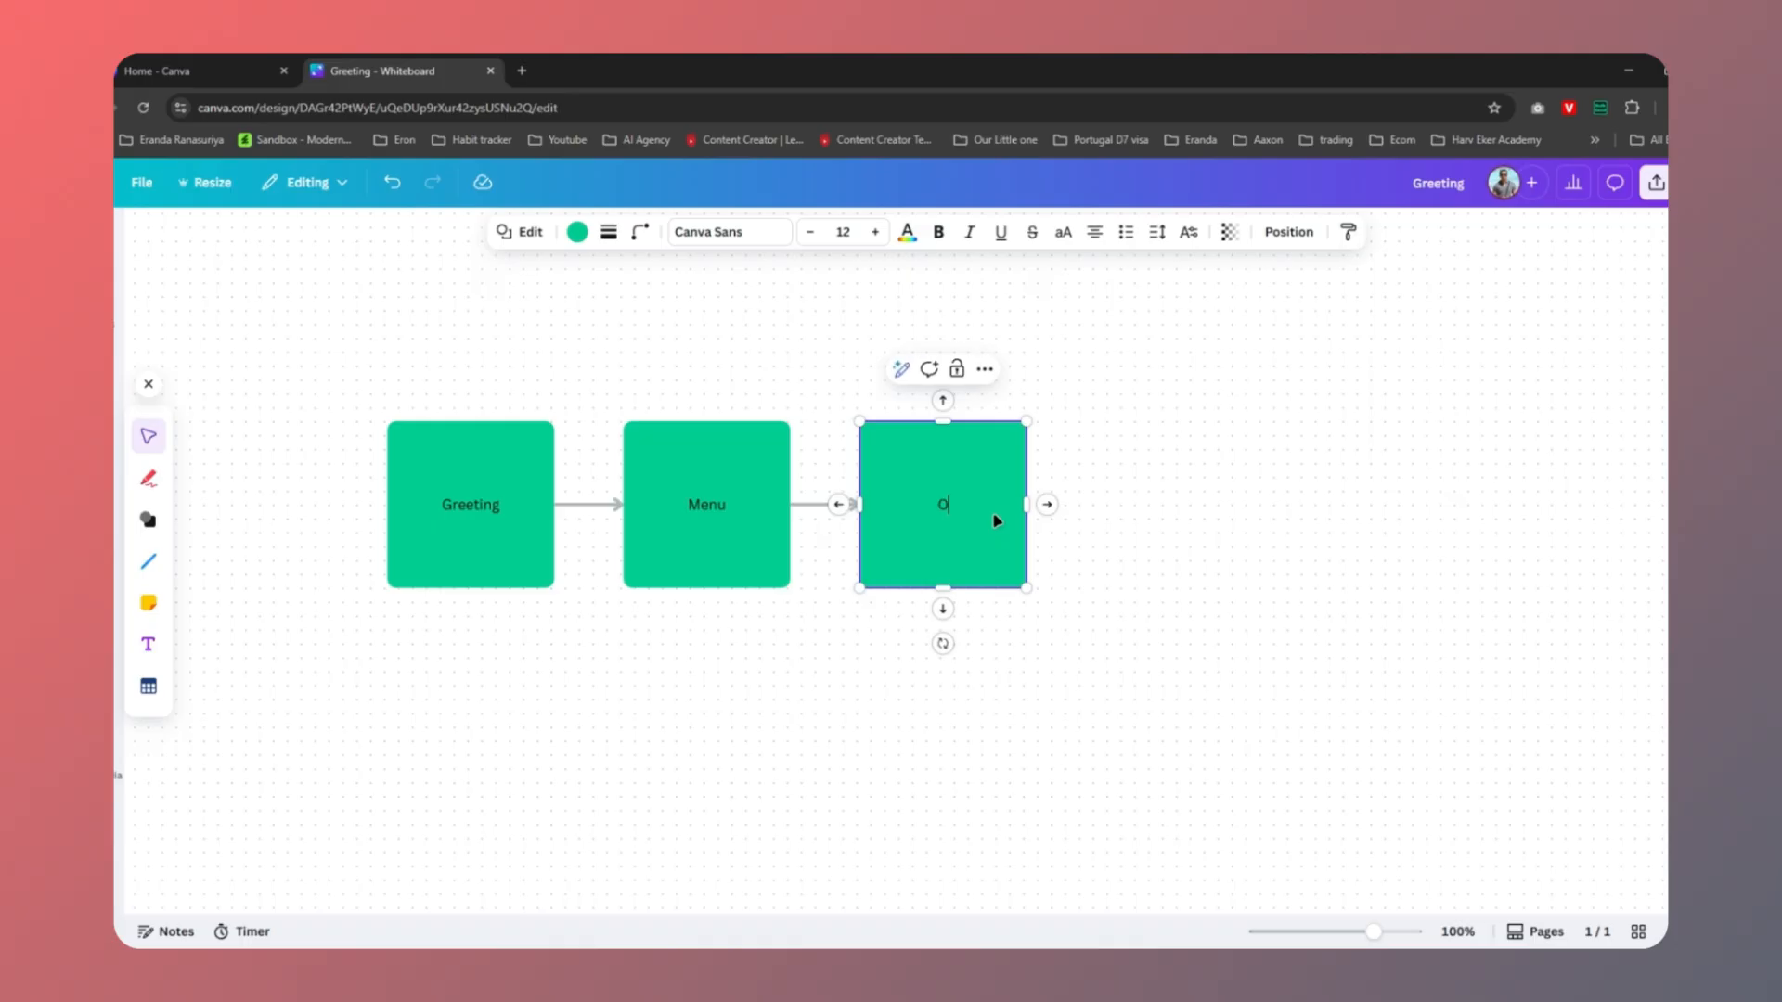
type("racking")
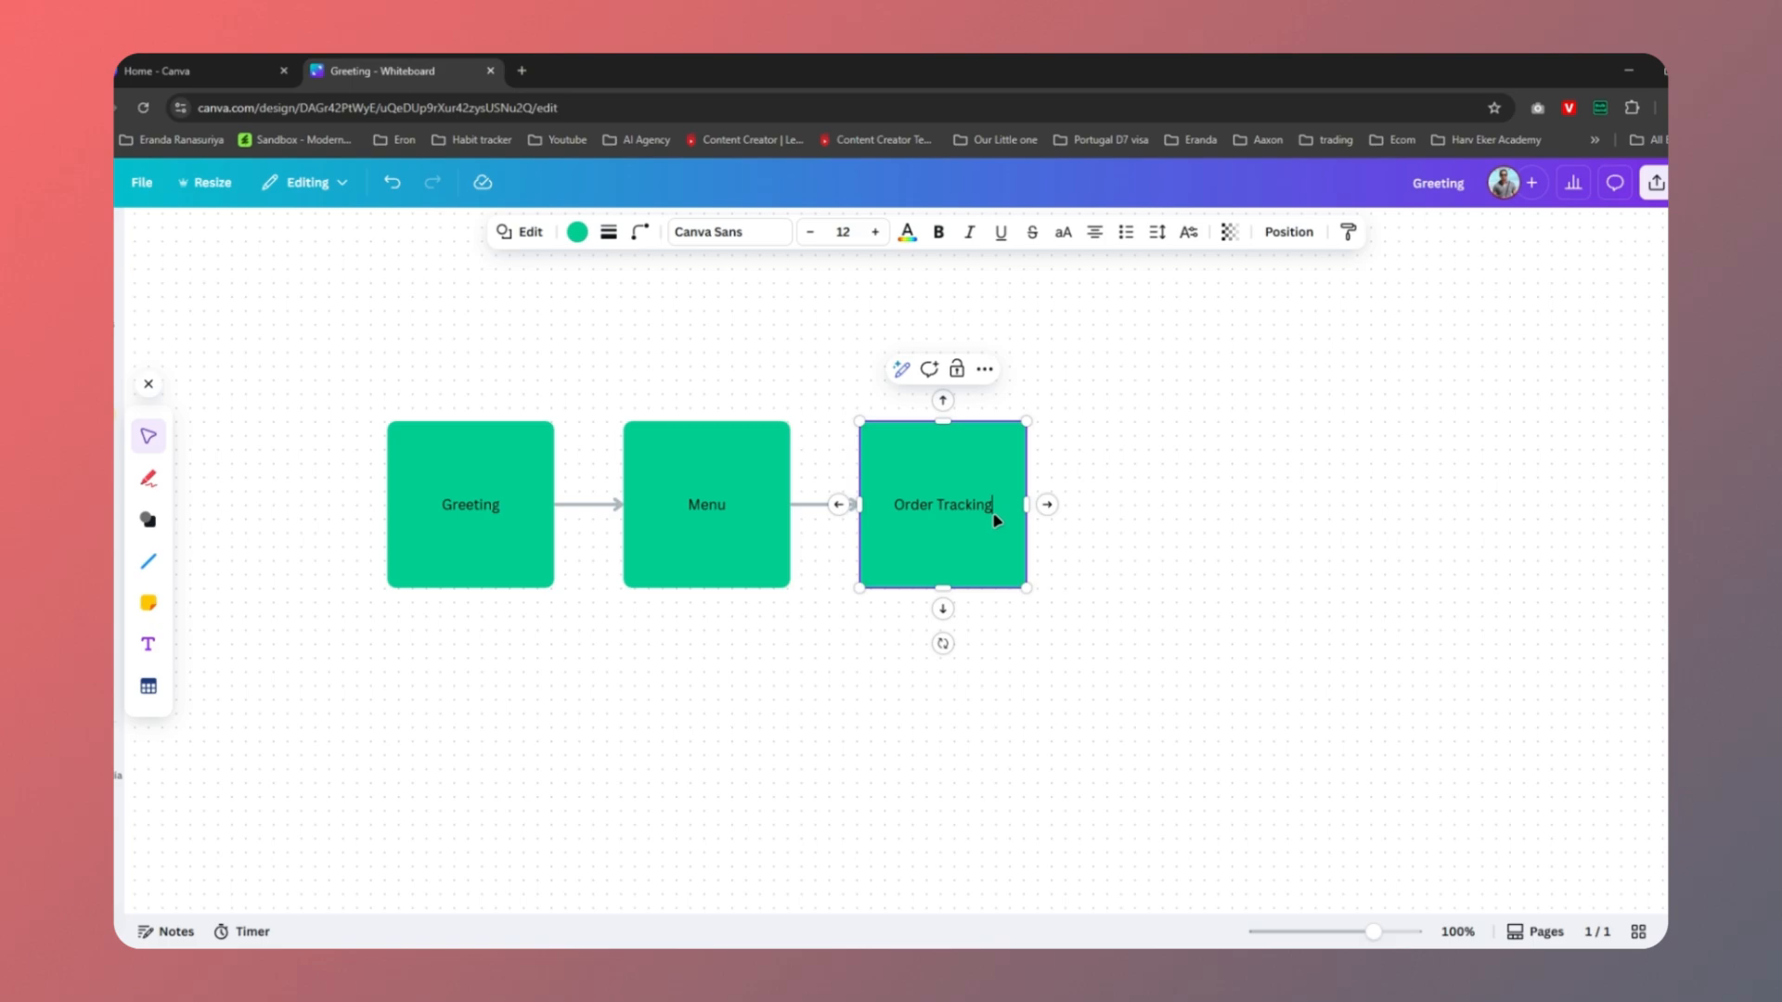
Branch Menu to 'Product Reco' and 'FAQs' squares, then marquee-select the whole diagram
left_click(824, 464)
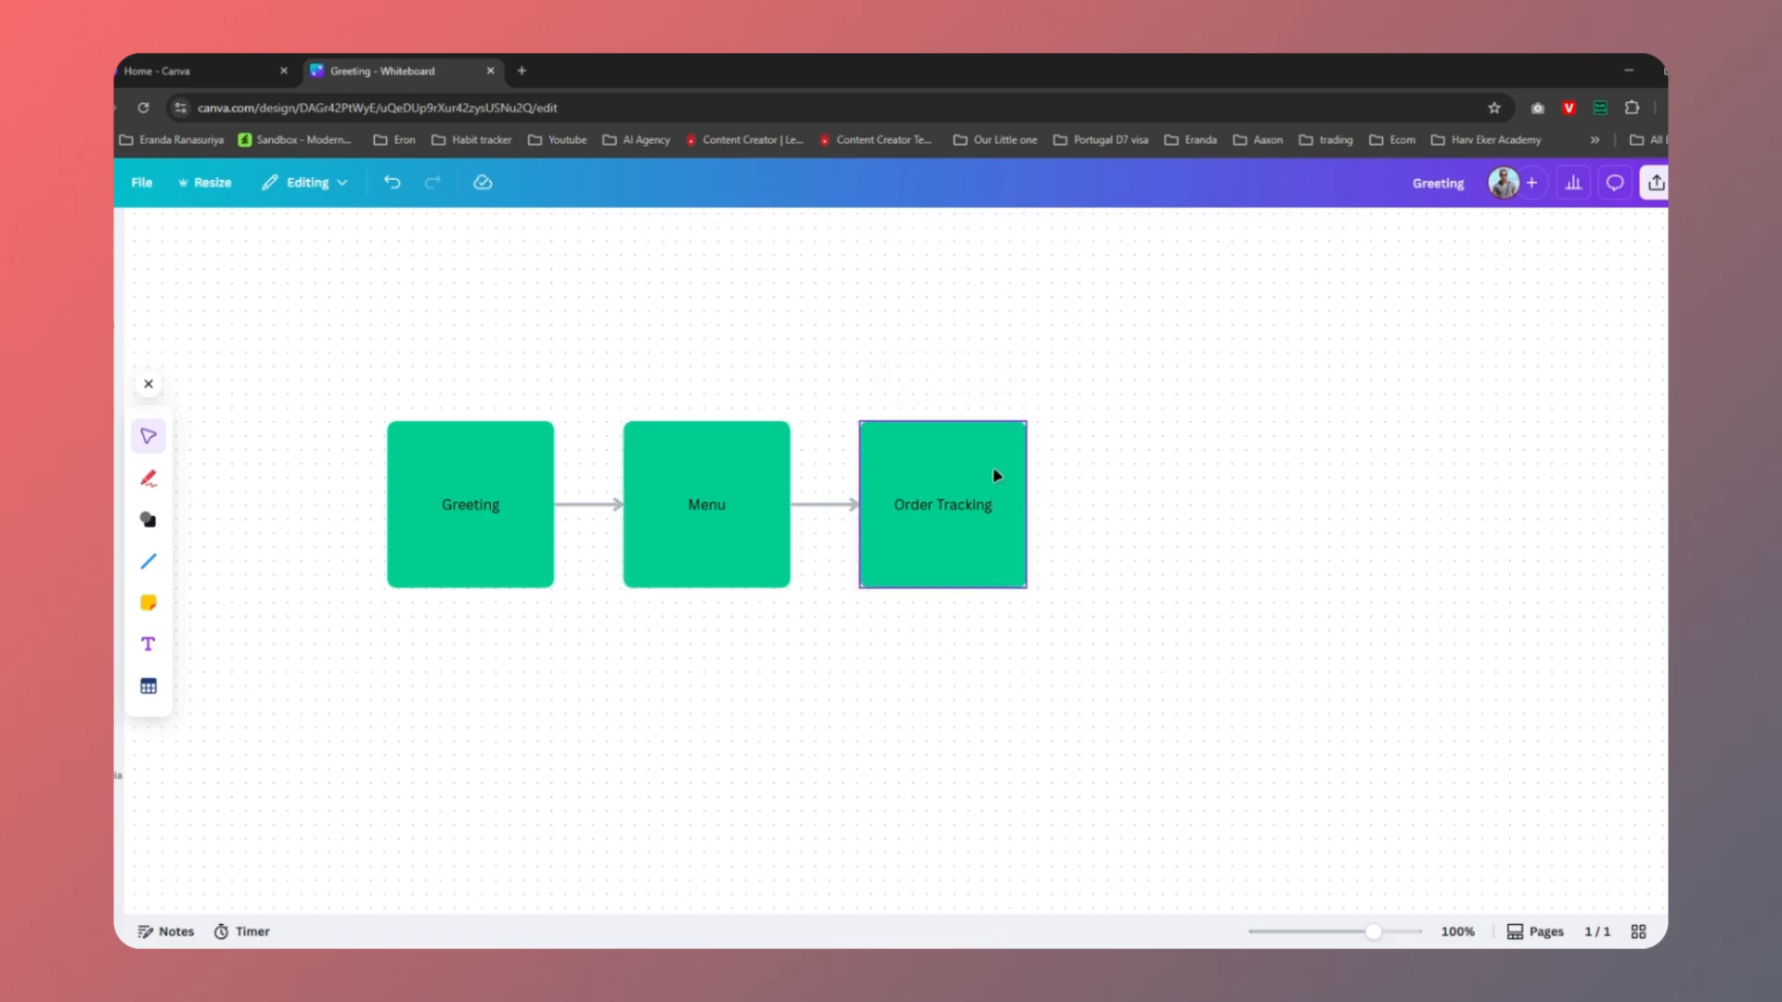
left_click(743, 519)
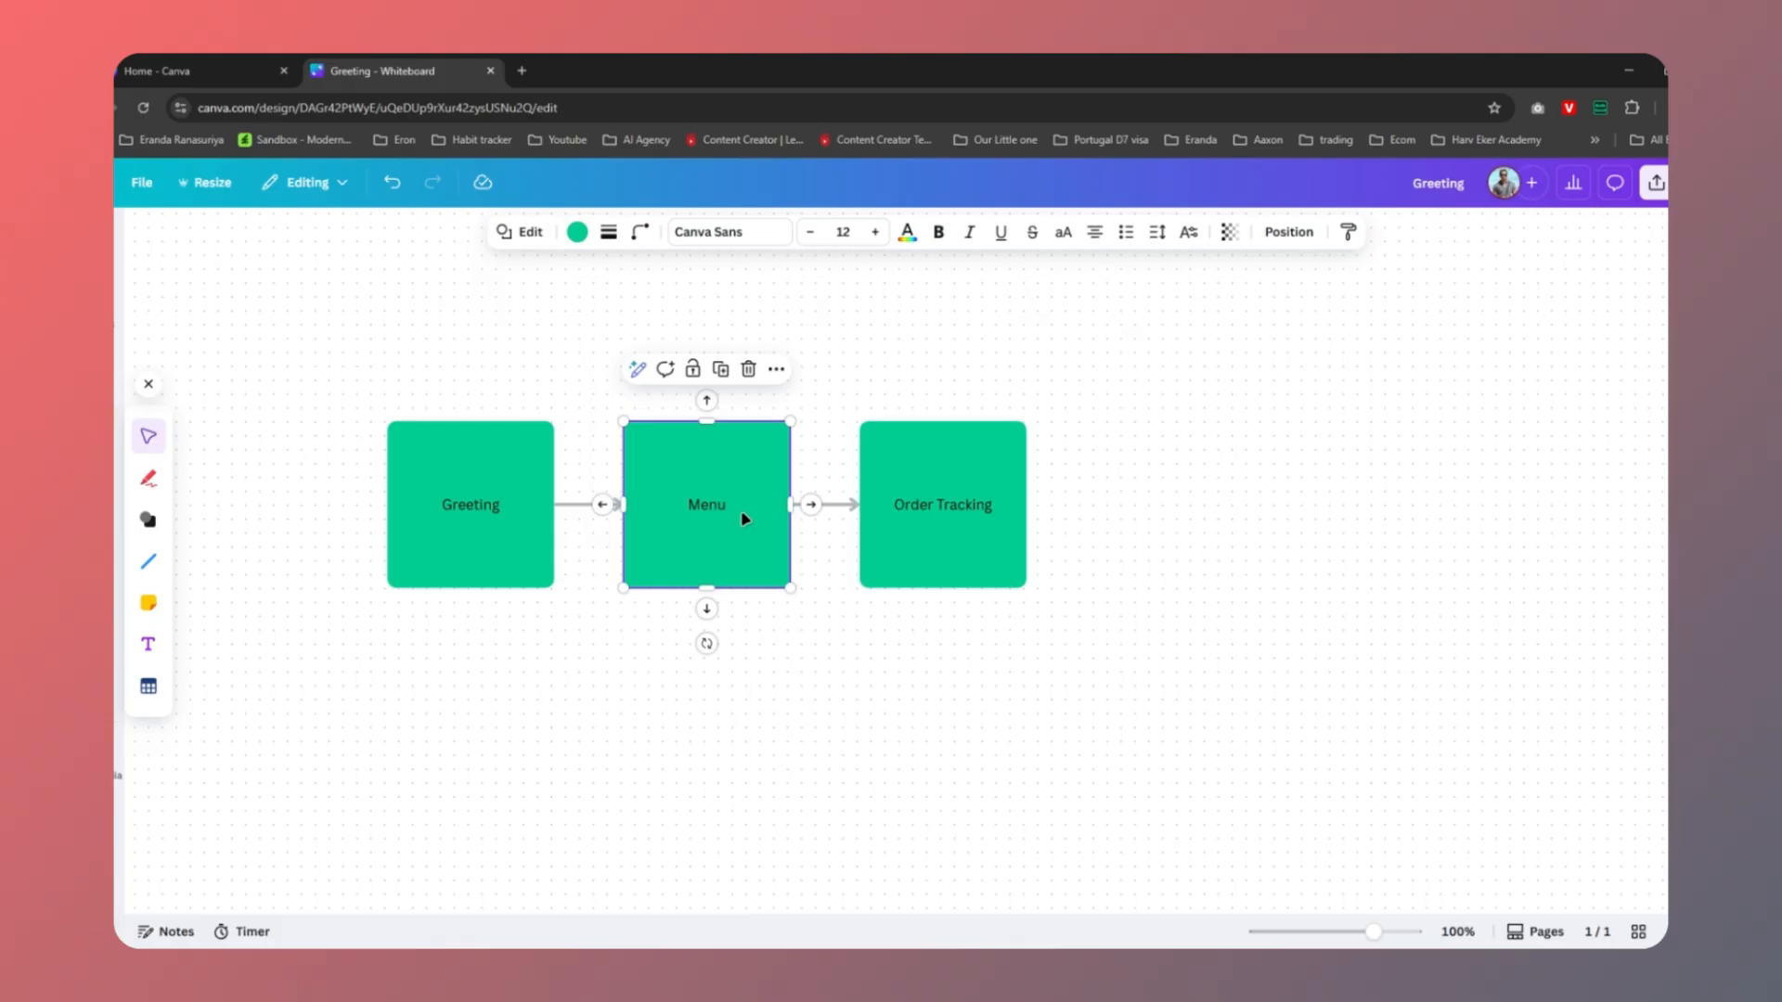
left_click(809, 506)
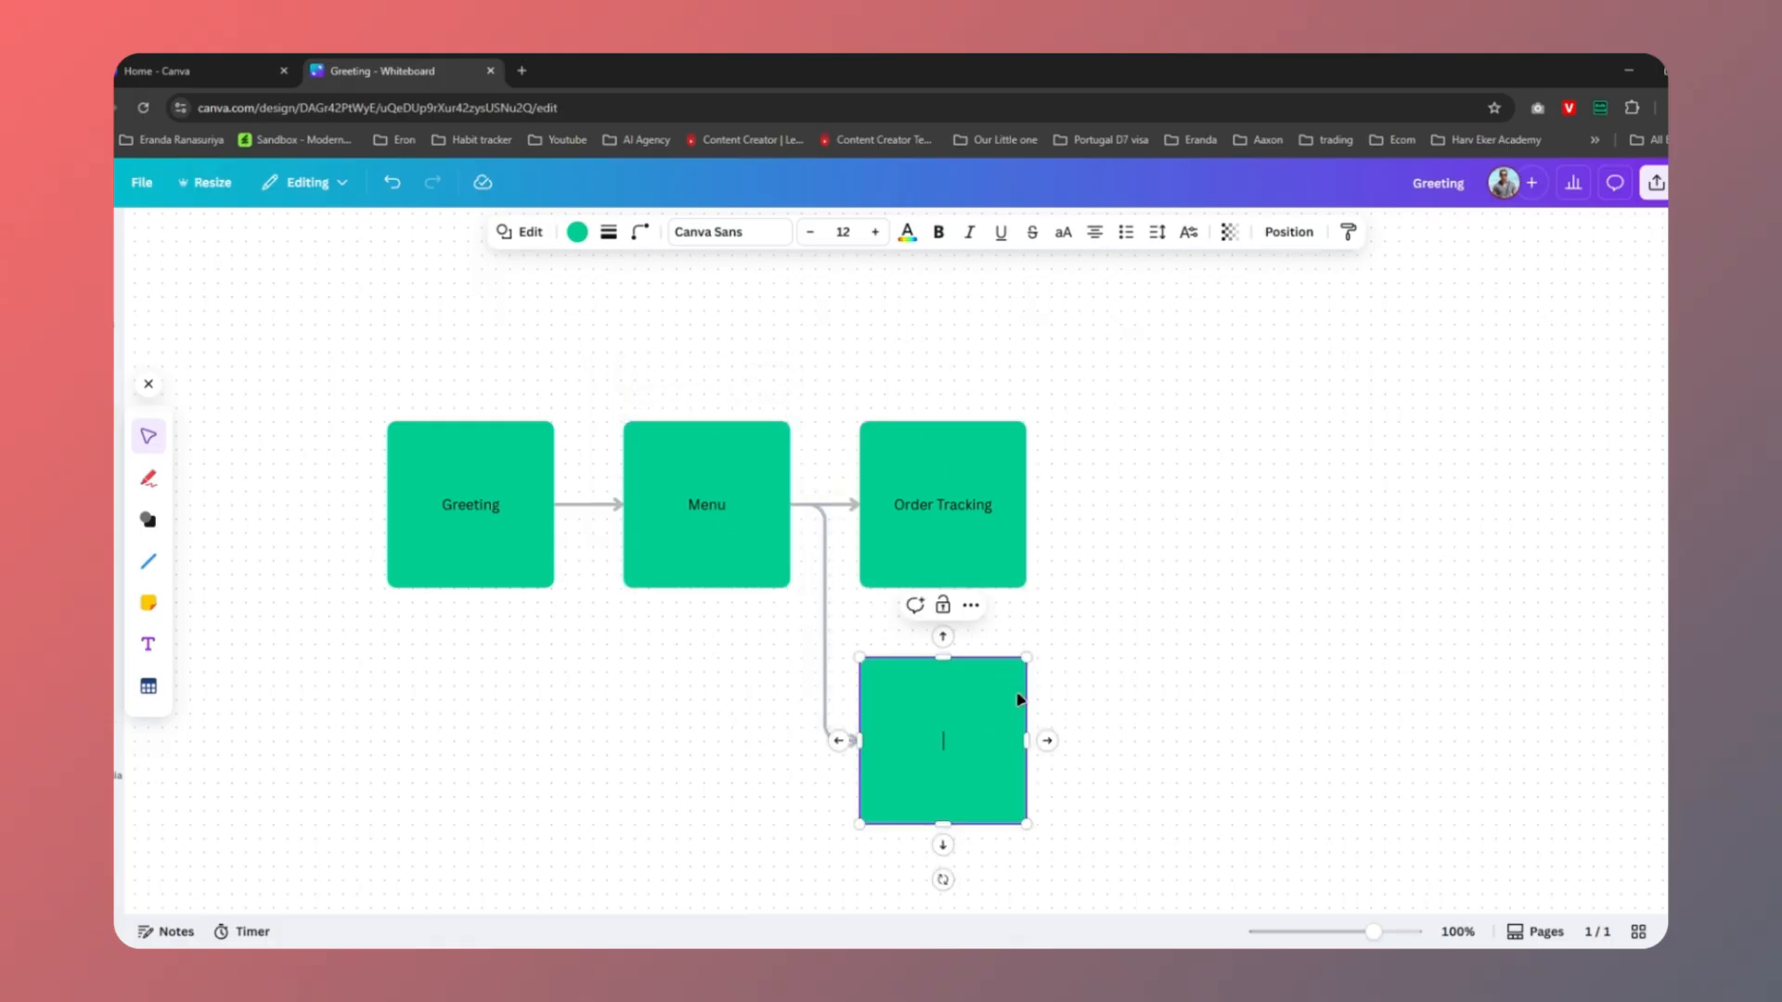
type("Product Reco")
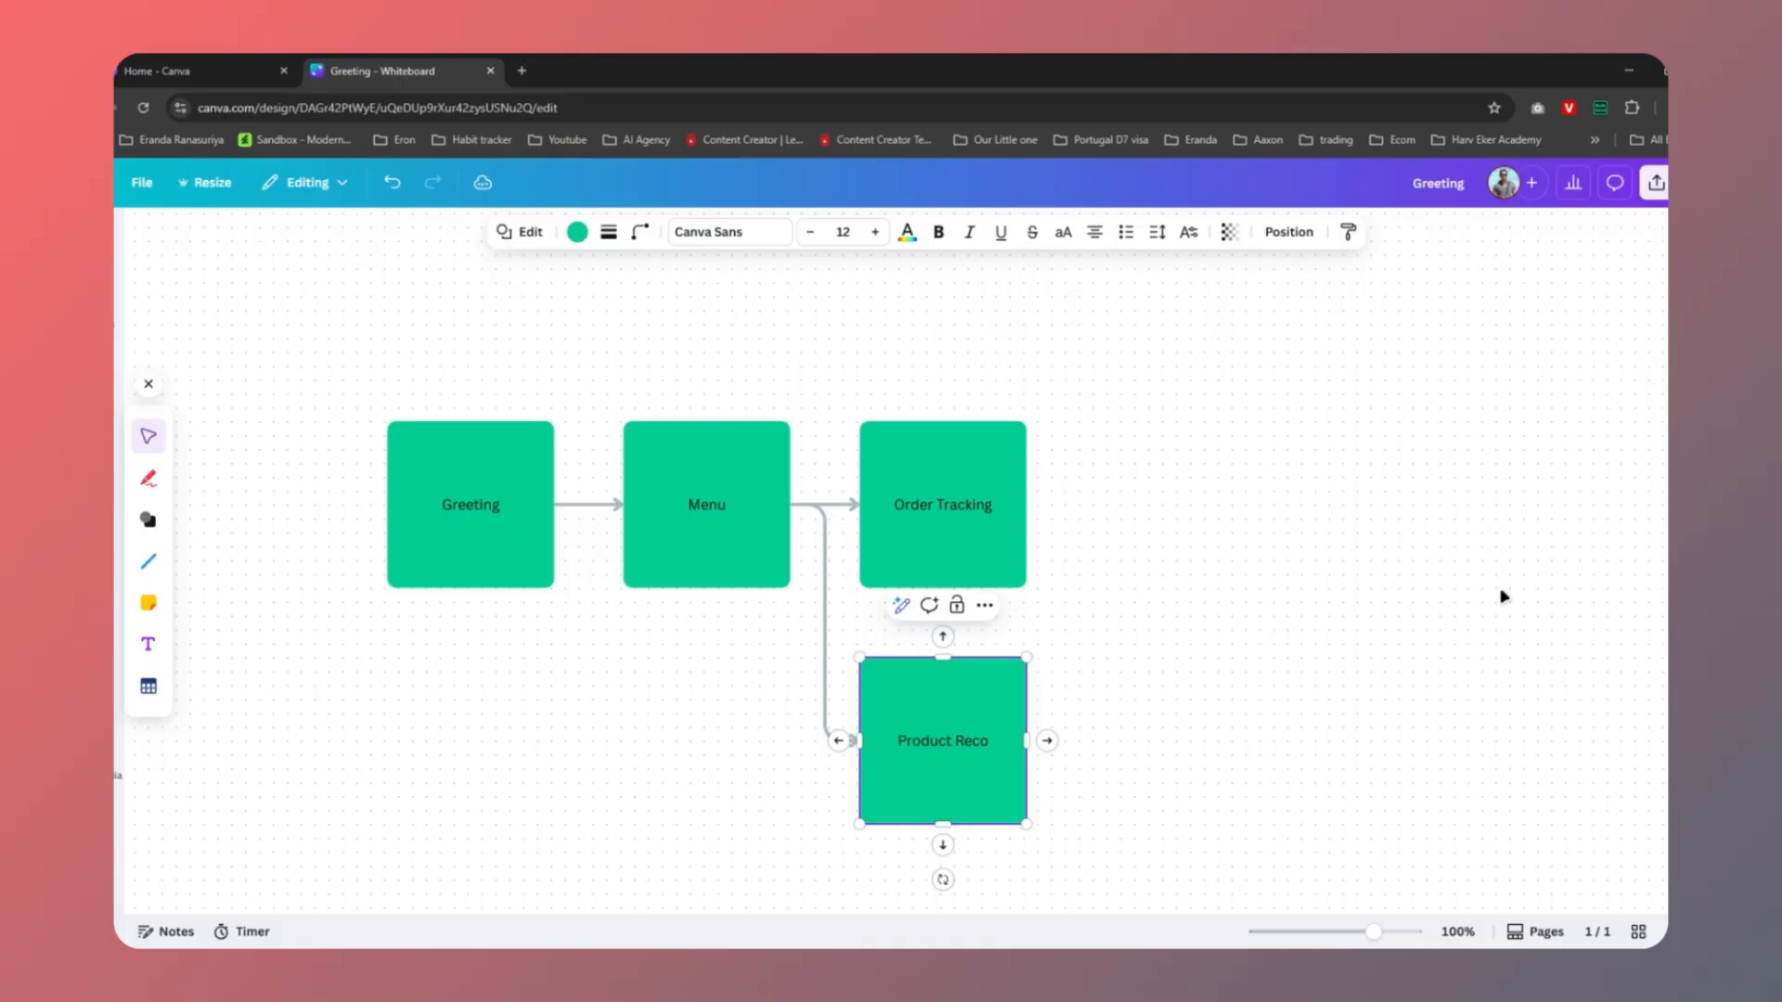
left_click(1219, 676)
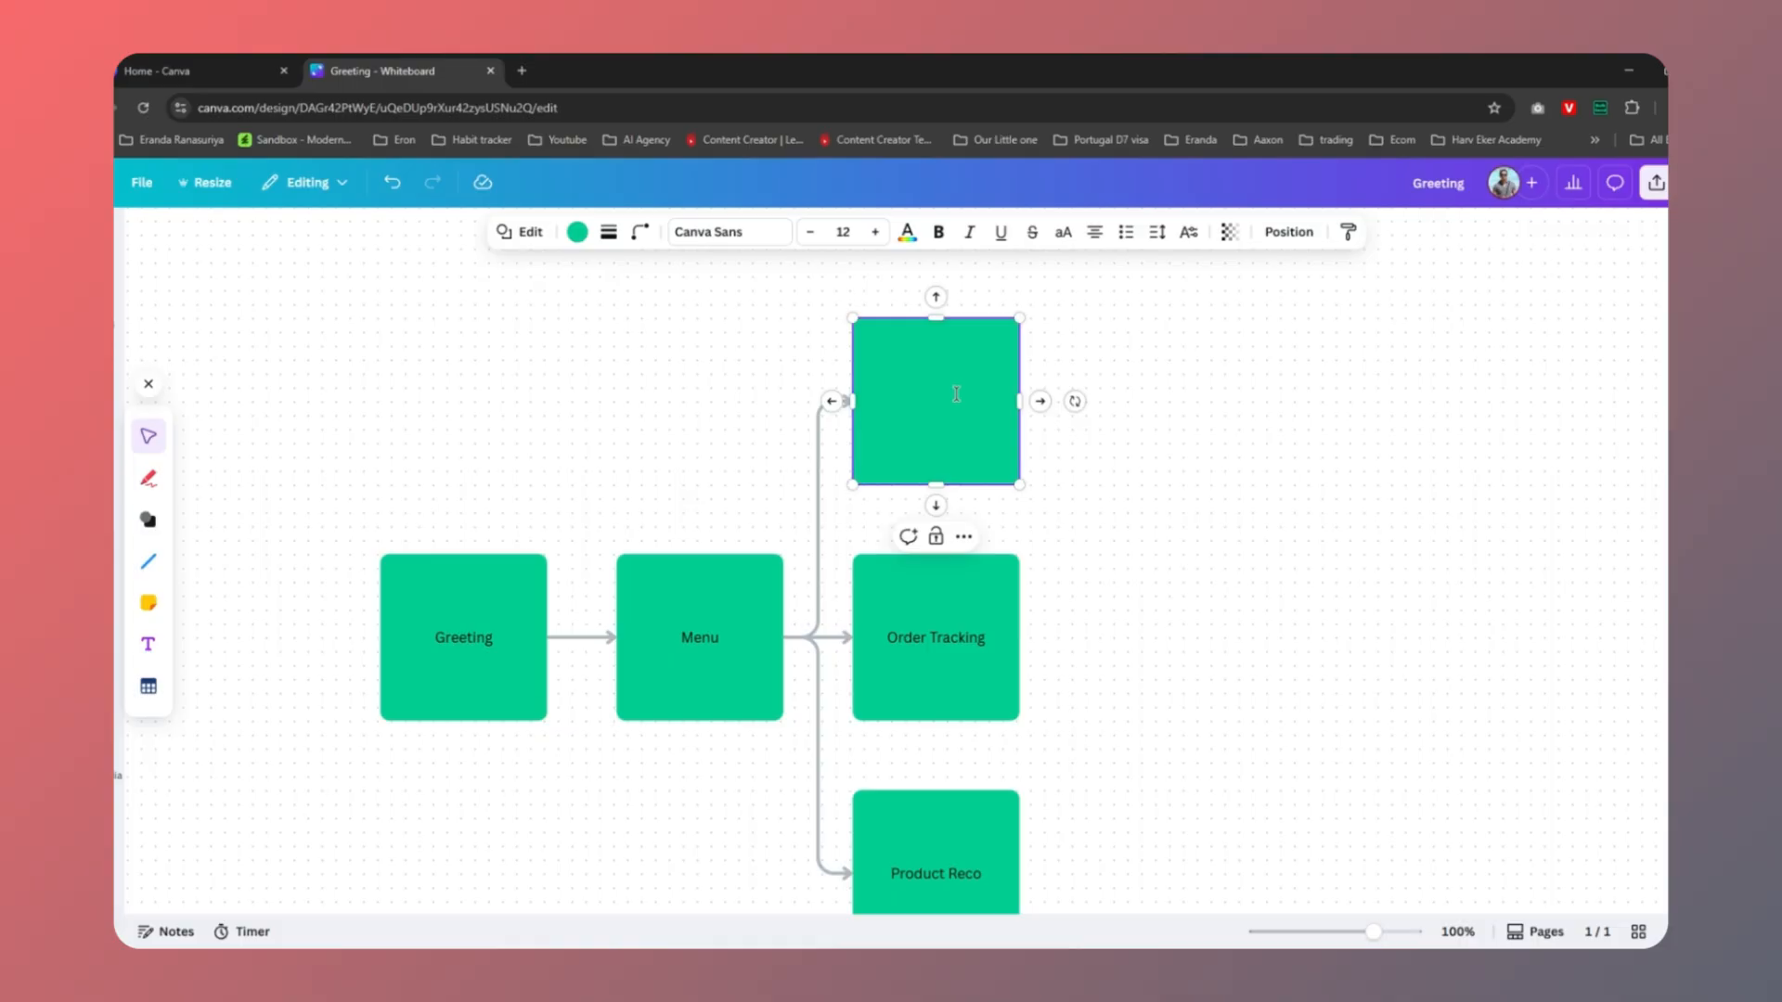
type("FAQs")
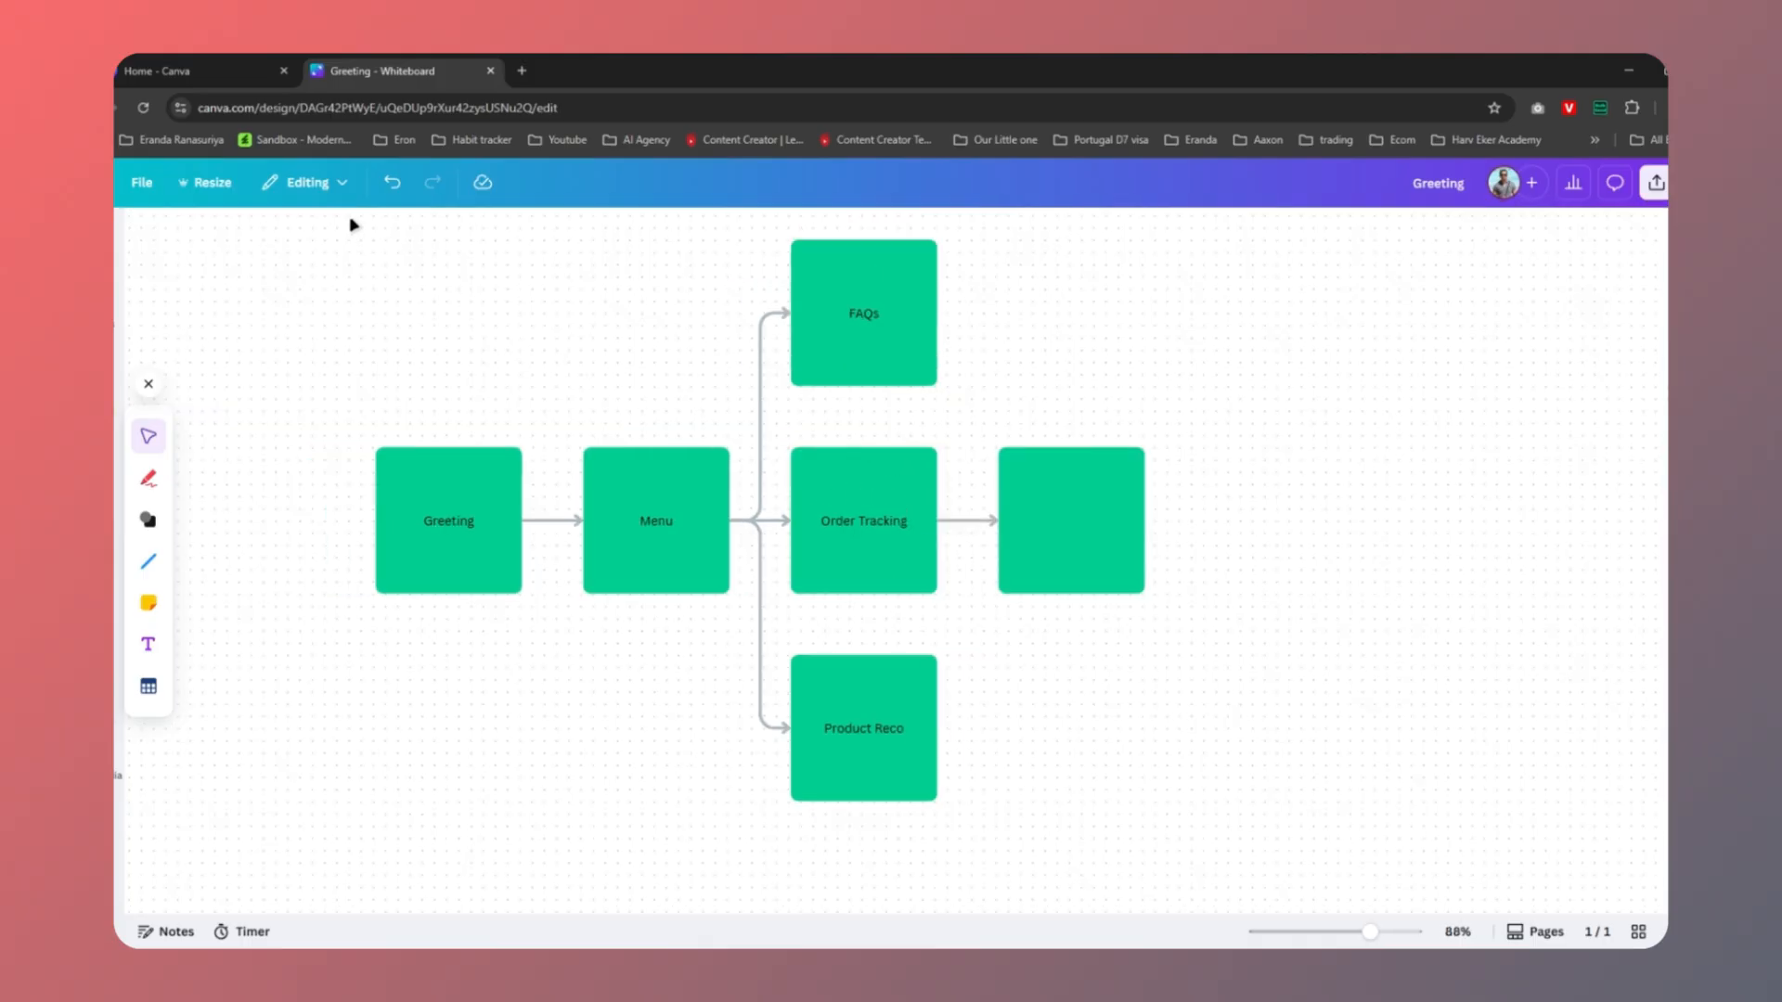
left_click_drag(353, 225, 955, 836)
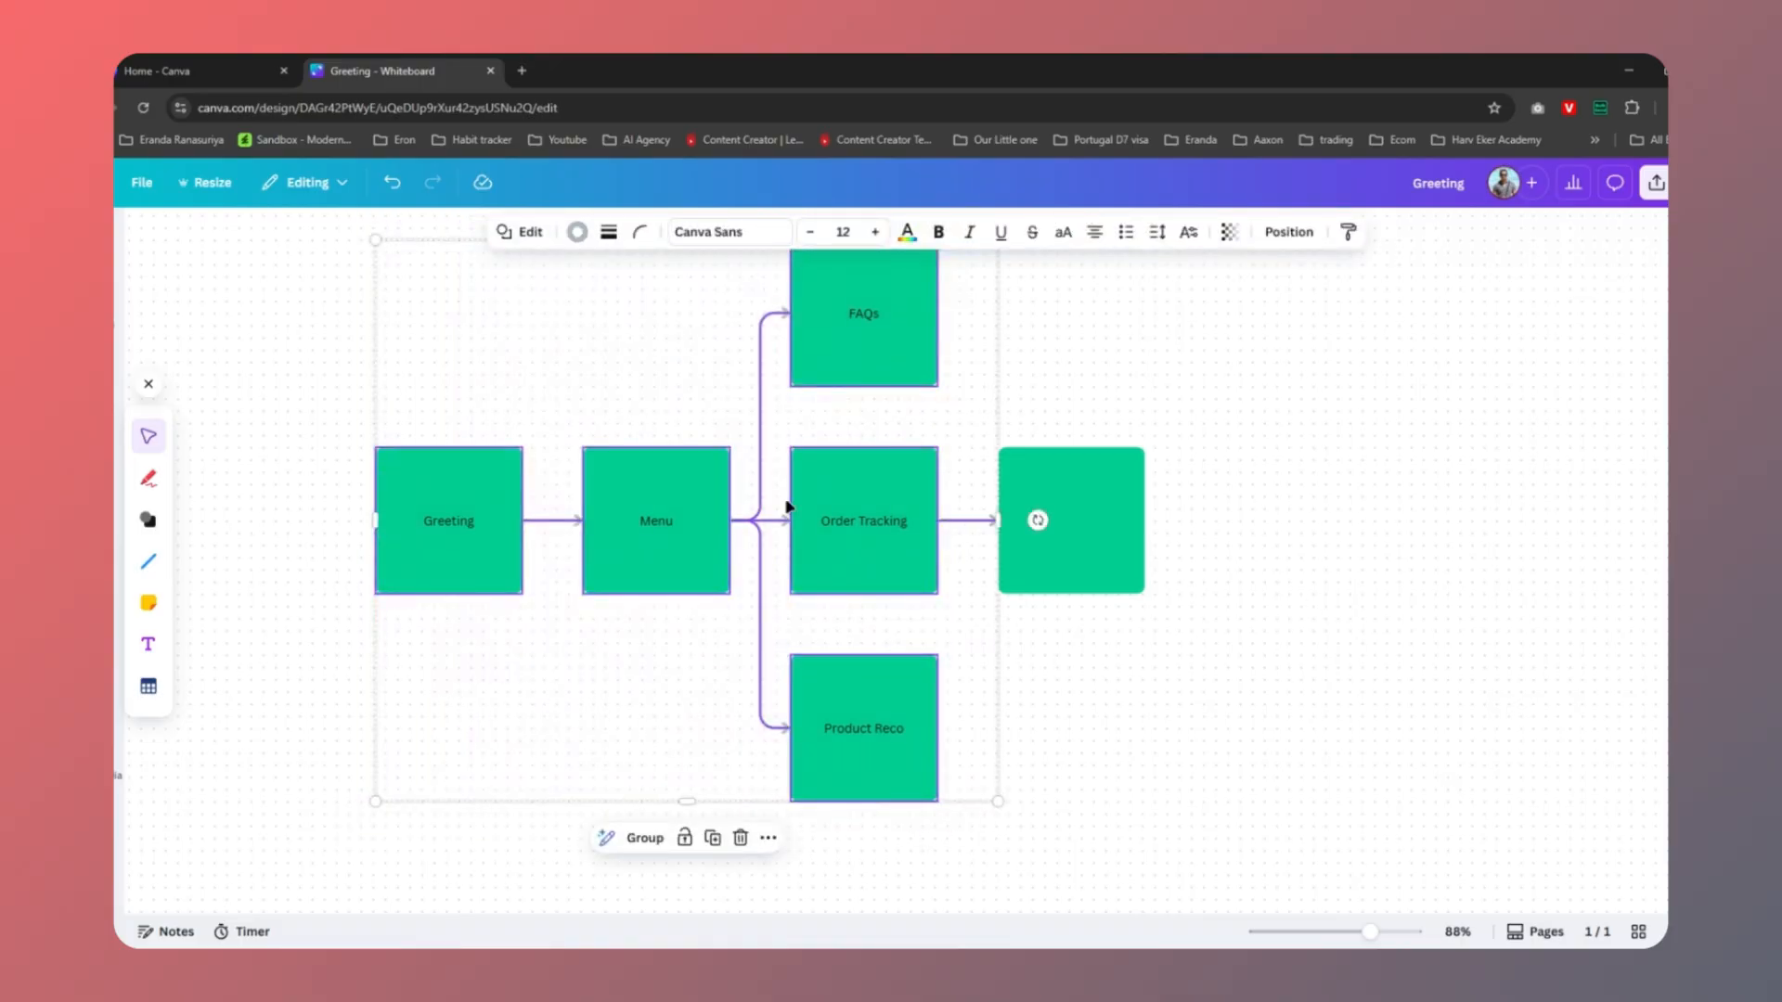
Fill the Greeting and Menu squares with blue
left_click(497, 540)
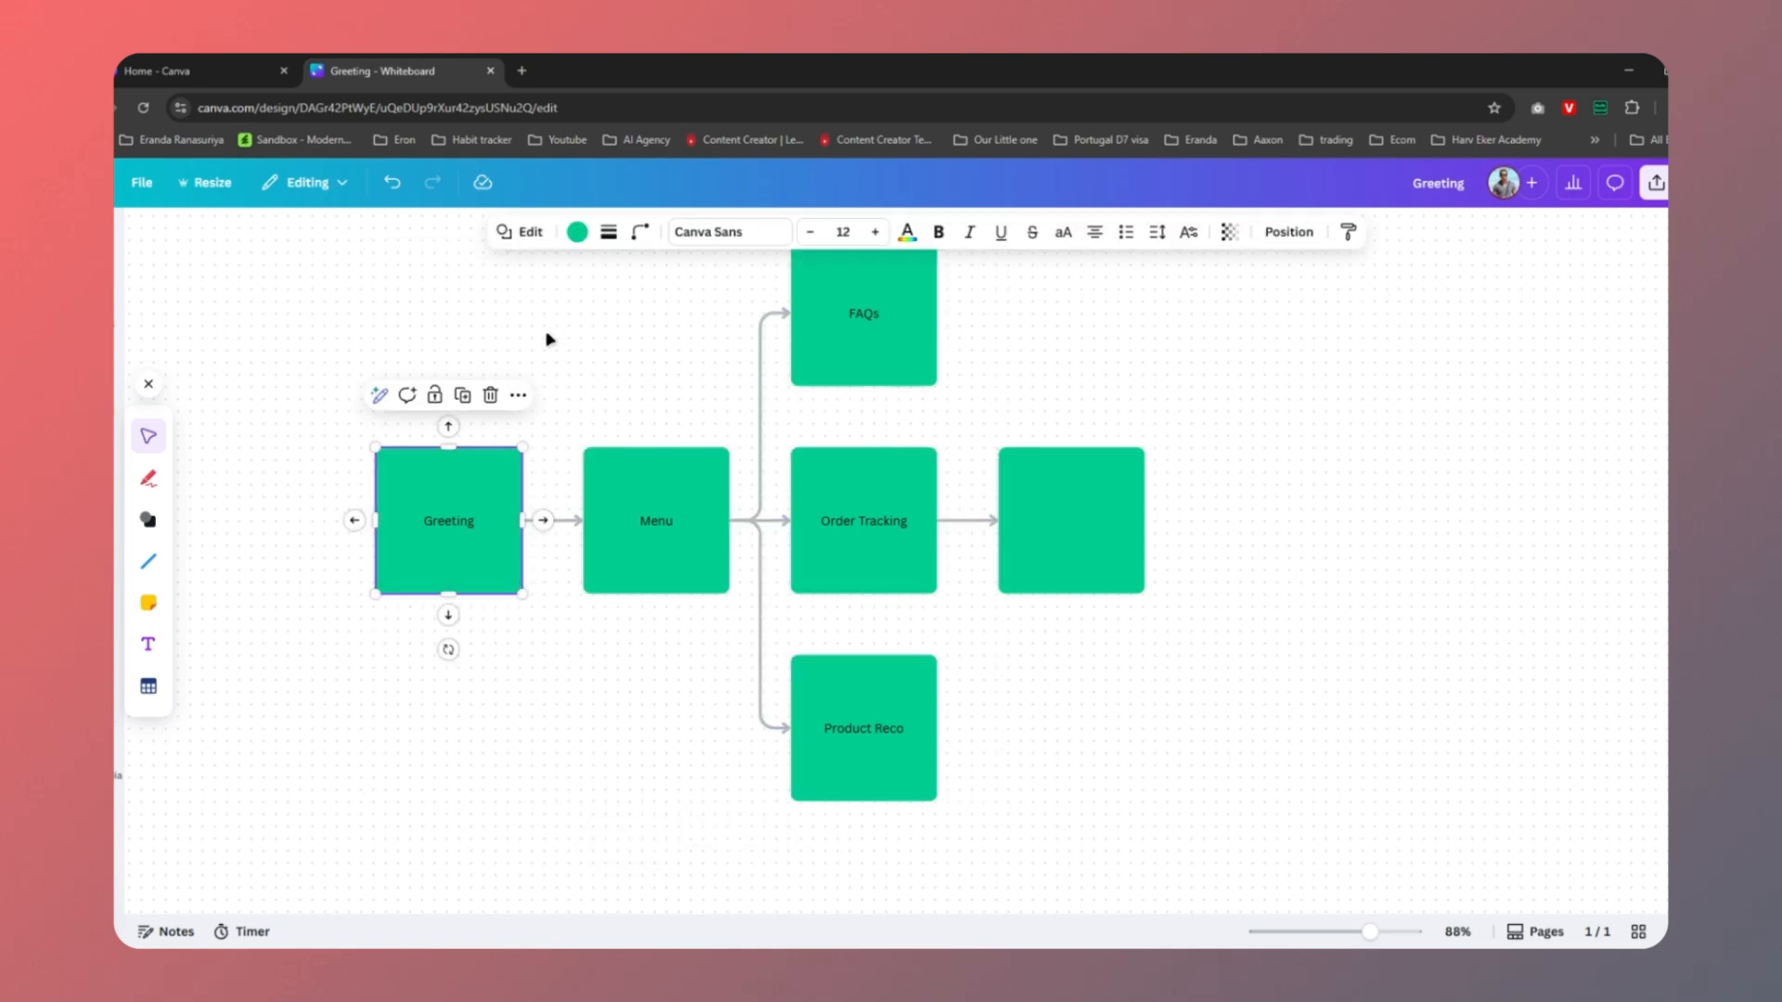
left_click(576, 232)
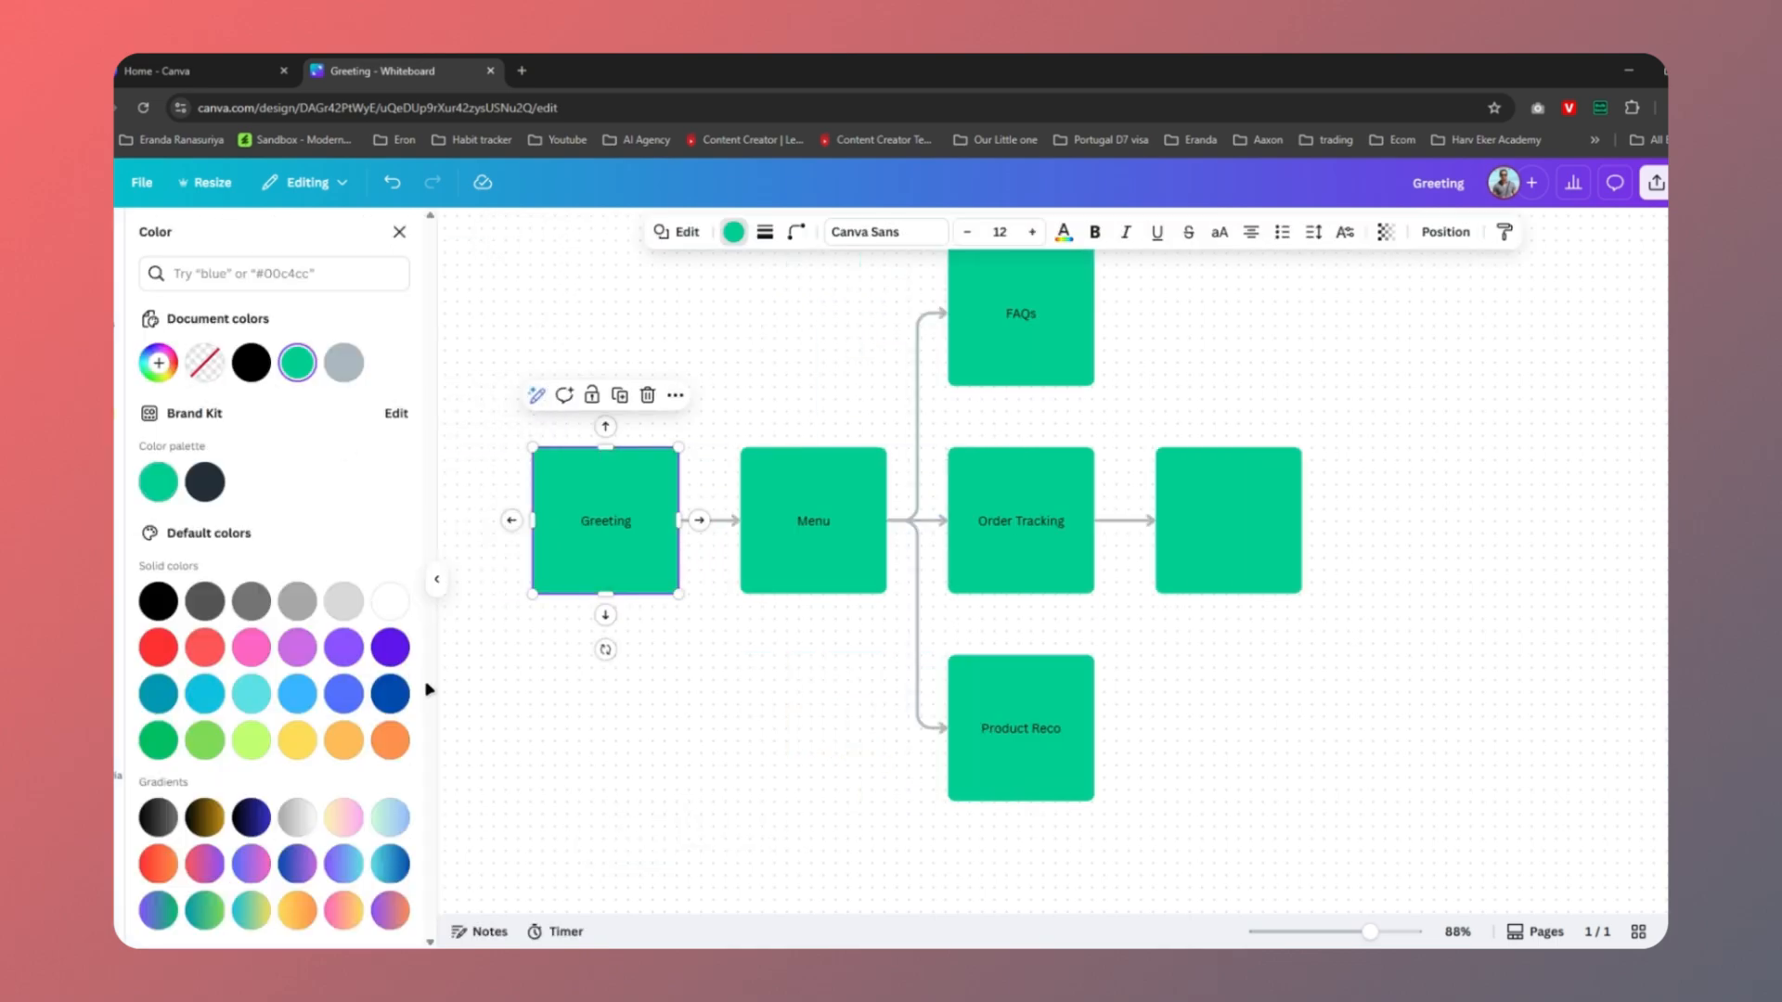
left_click(342, 698)
left_click(813, 552)
left_click(343, 696)
Recolour the FAQs, Order Tracking and Product Reco squares blue
left_click(1016, 339)
left_click(344, 696)
left_click(1003, 563)
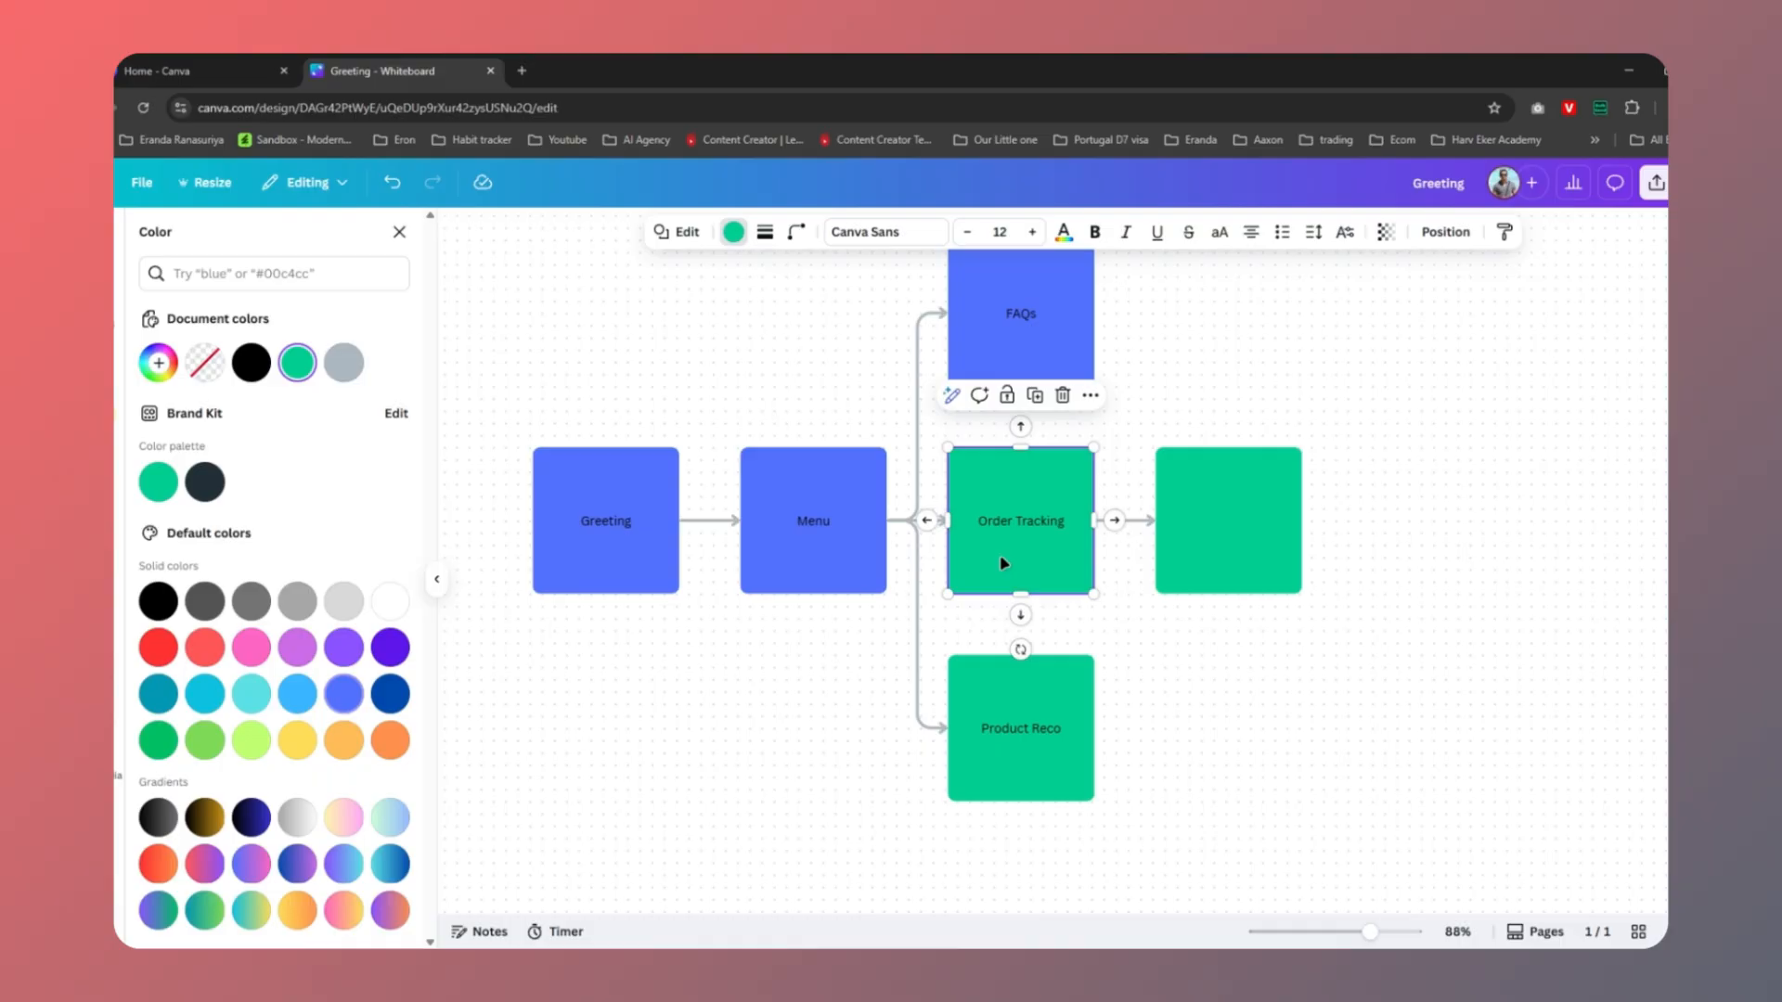
left_click(343, 696)
left_click(1017, 743)
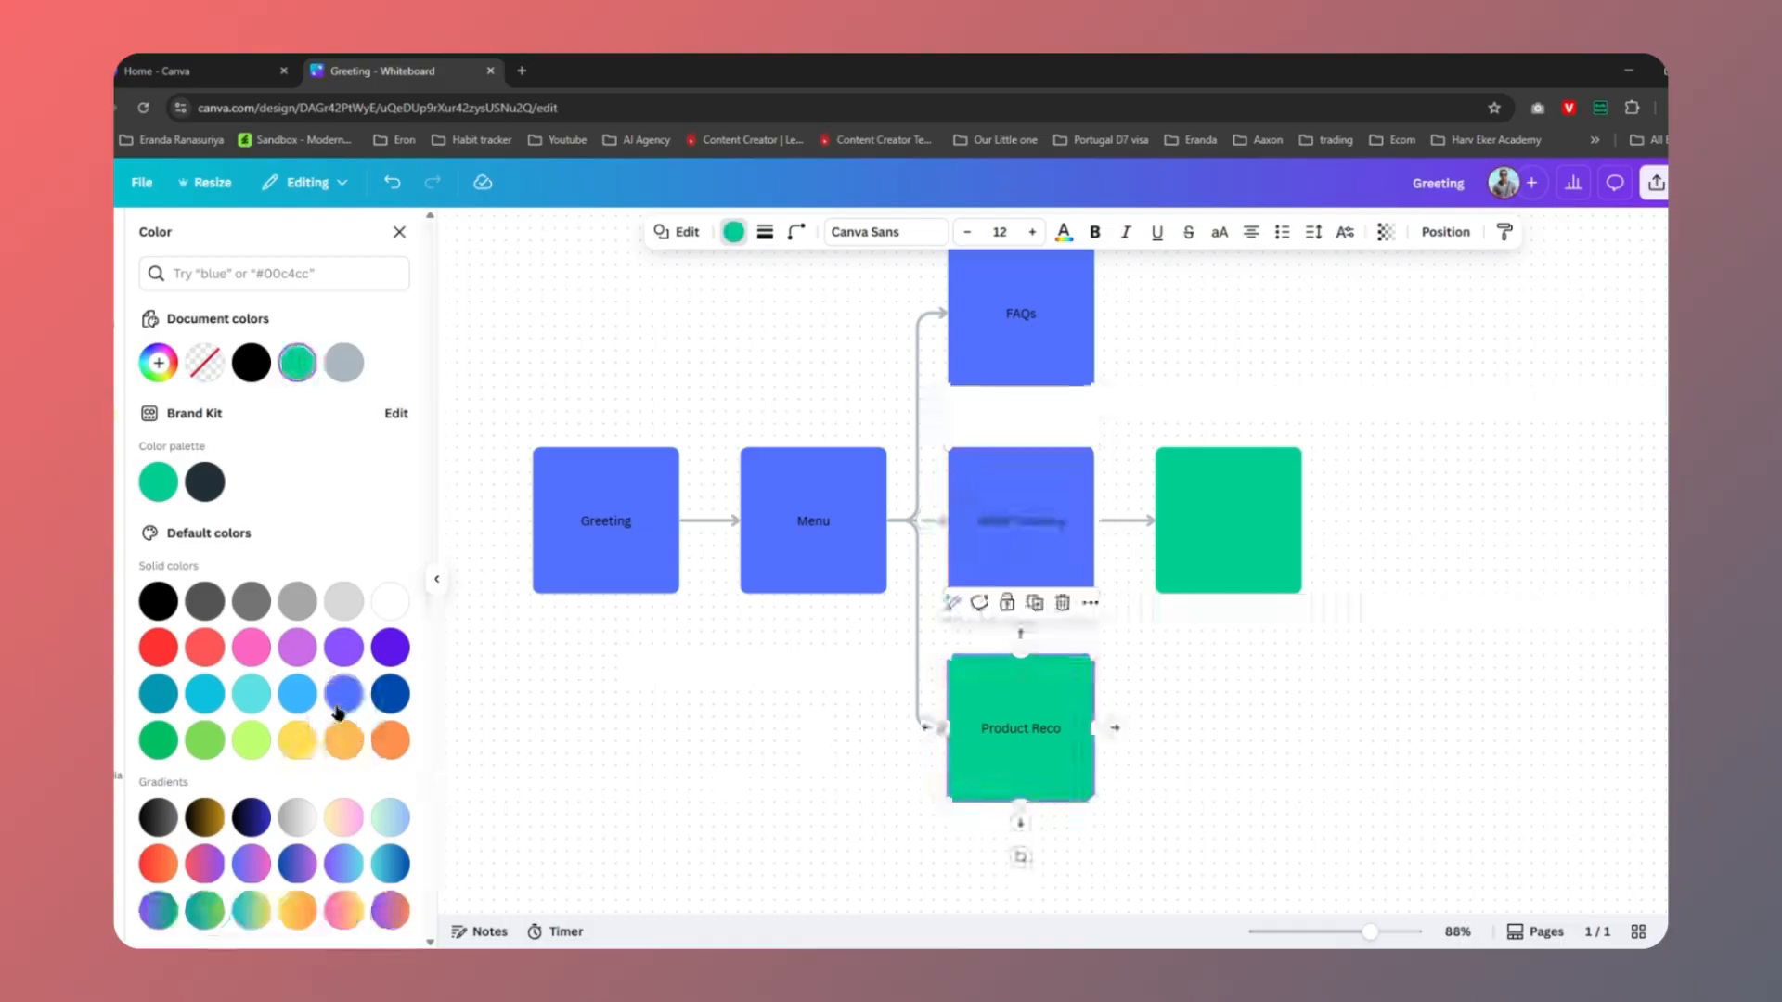
left_click(339, 710)
Close the colour panel and select the empty green square after Order Tracking
left_click(399, 232)
left_click(1077, 552)
left_click(1153, 649)
left_click(1077, 546)
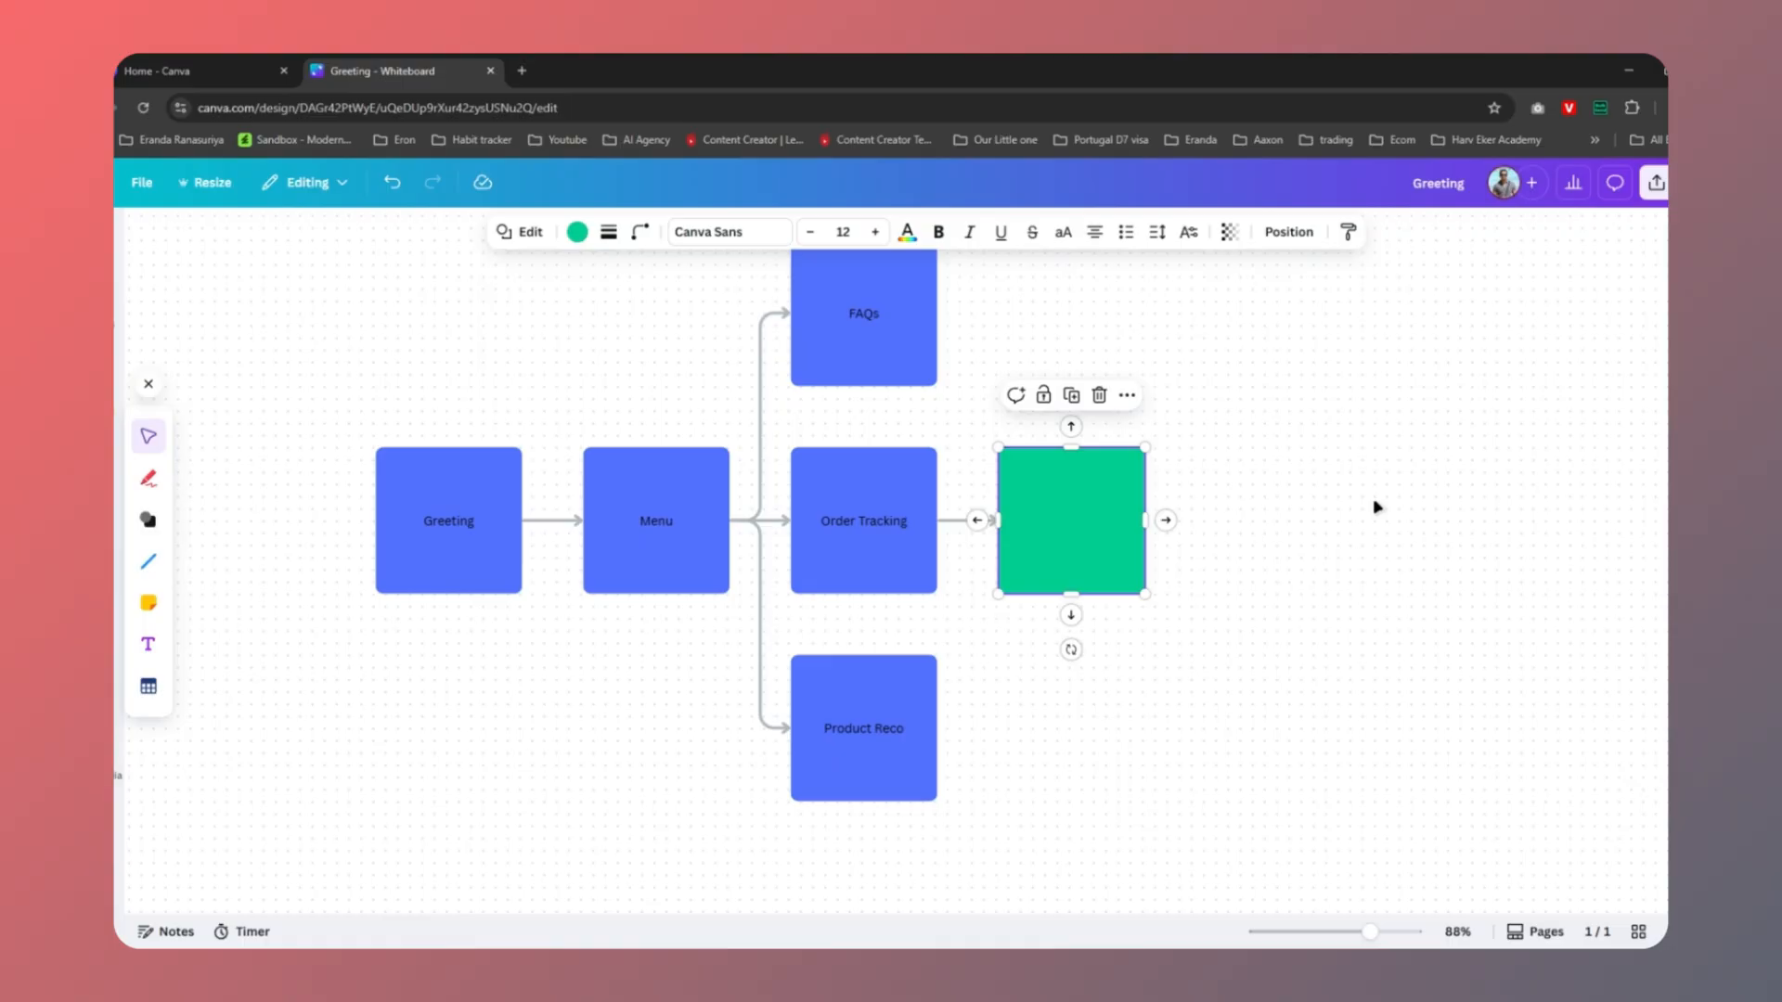
Label the empty square 'Msg' and add a connected 'Input: Email' square
double_click(1068, 538)
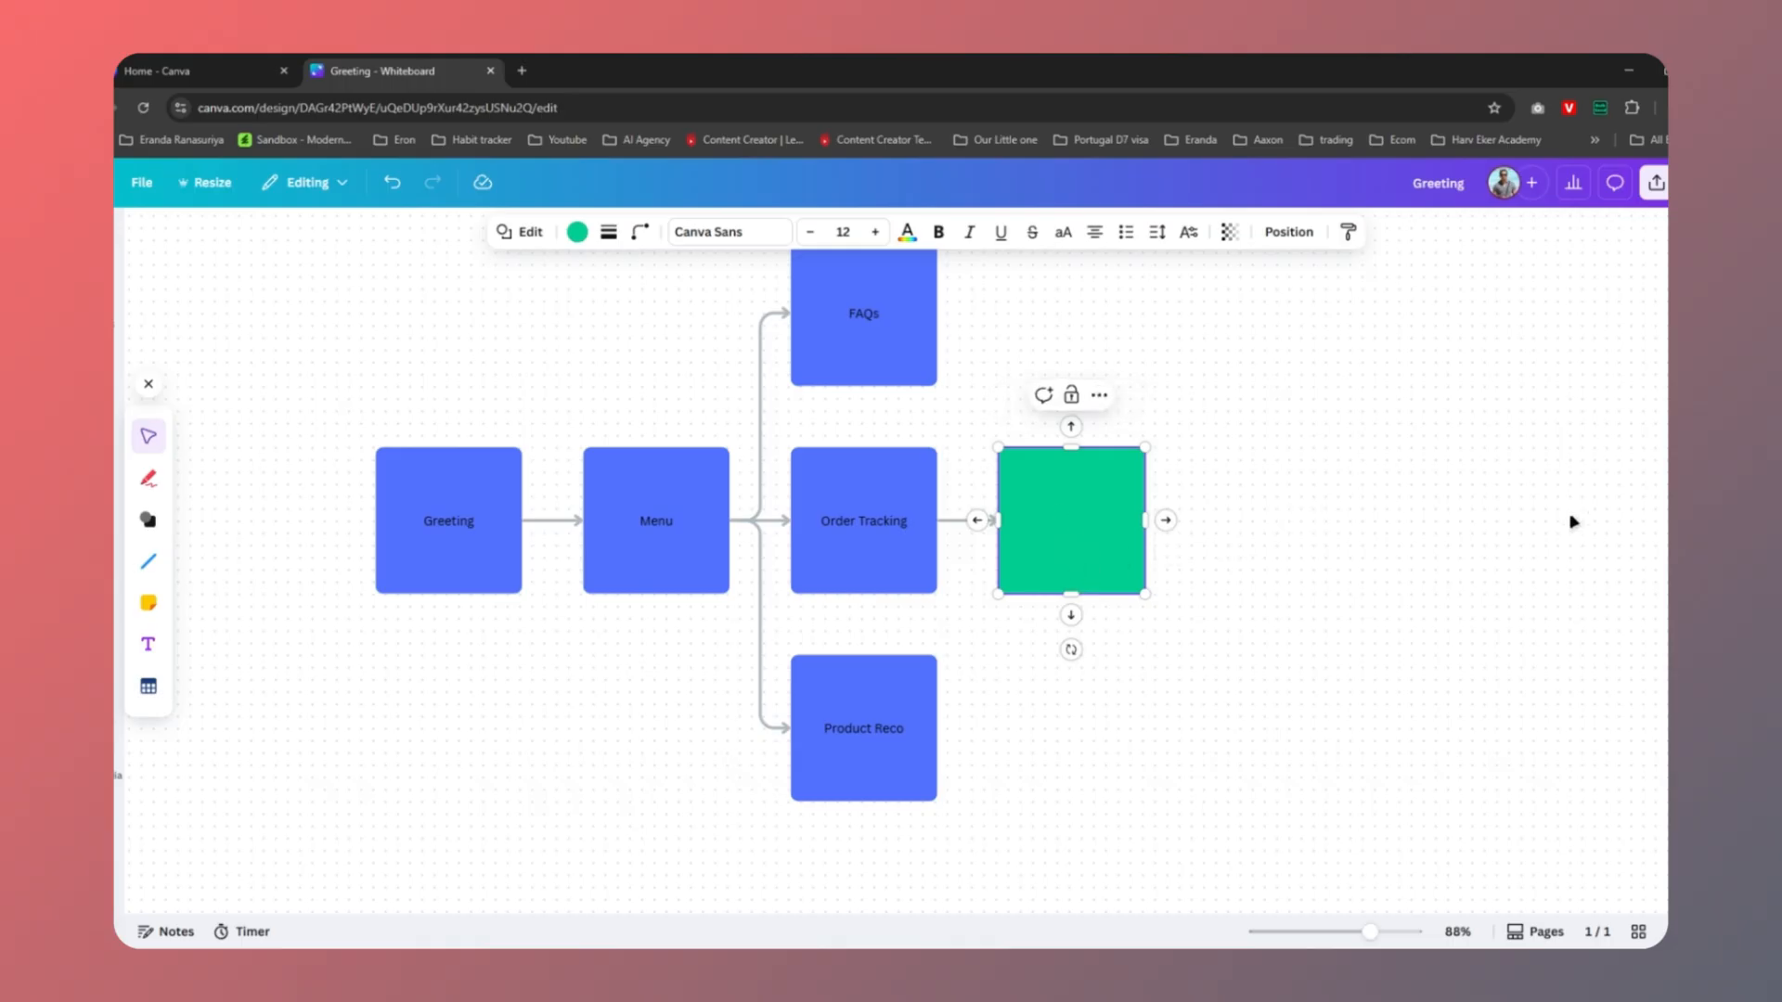
type("Msg")
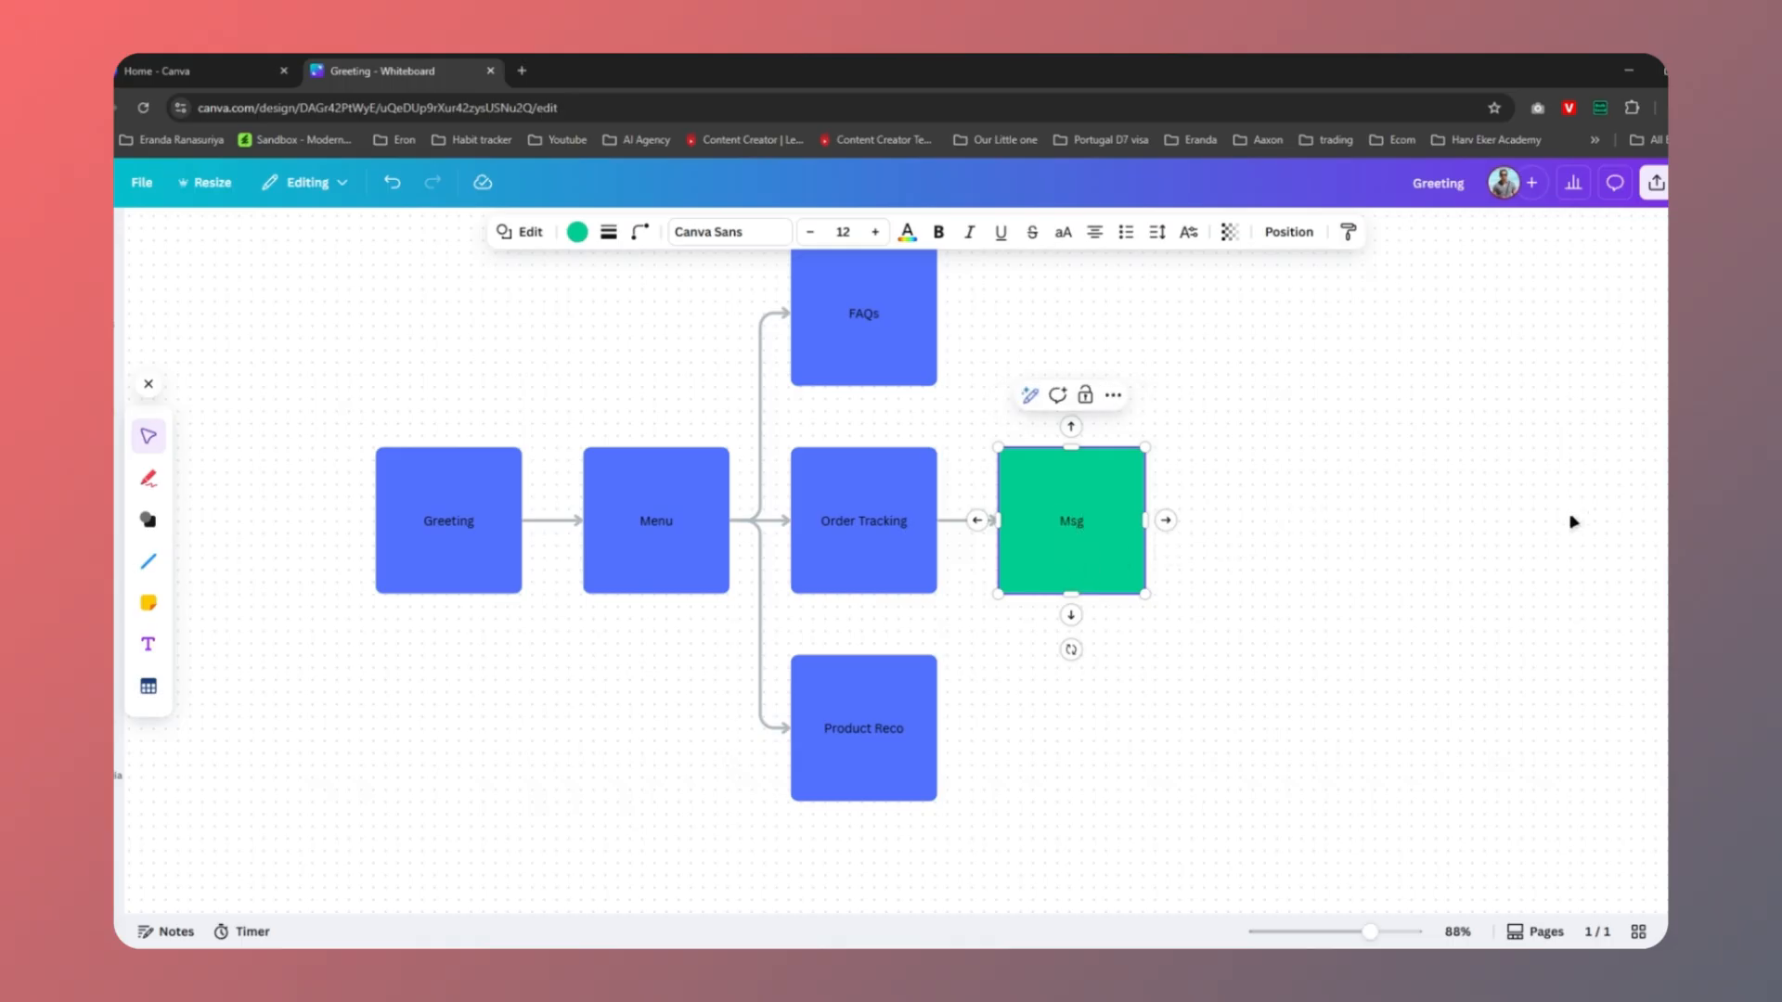
left_click(1166, 520)
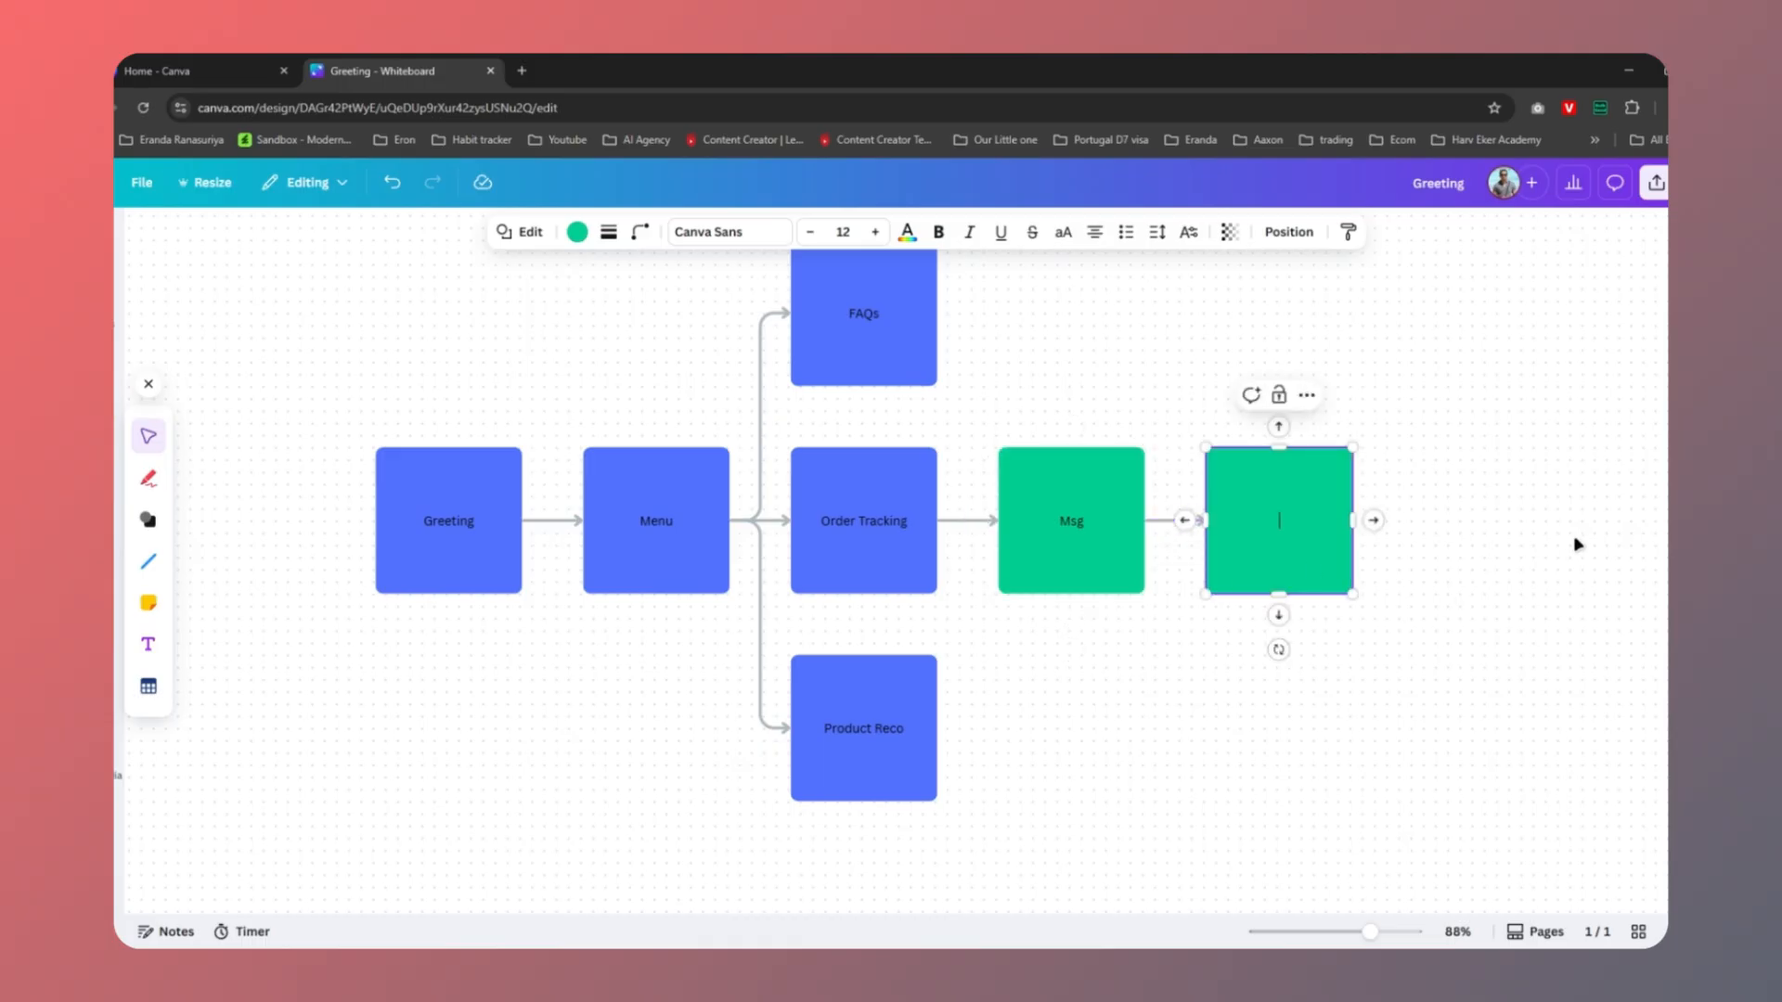
type("Input:")
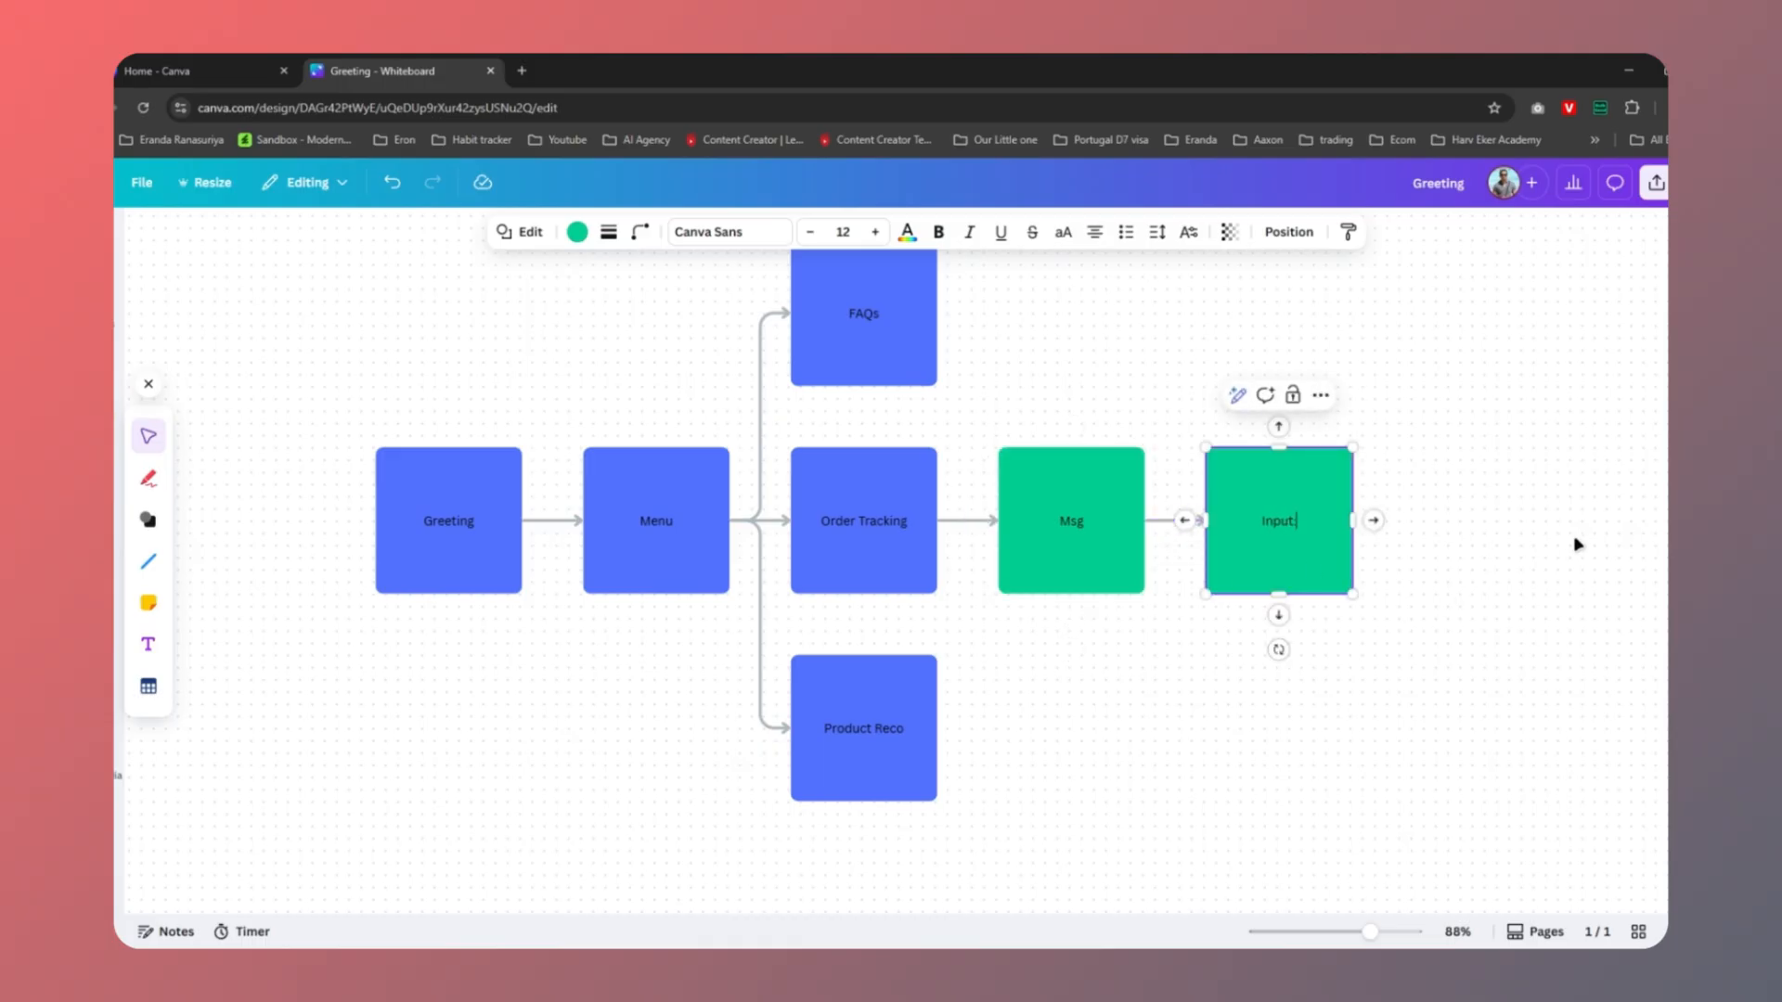
type(" Email")
scroll(1578, 545, "right", 3)
Add a 'Retrieve the order info' square, followed by two blank squares
left_click(1107, 532)
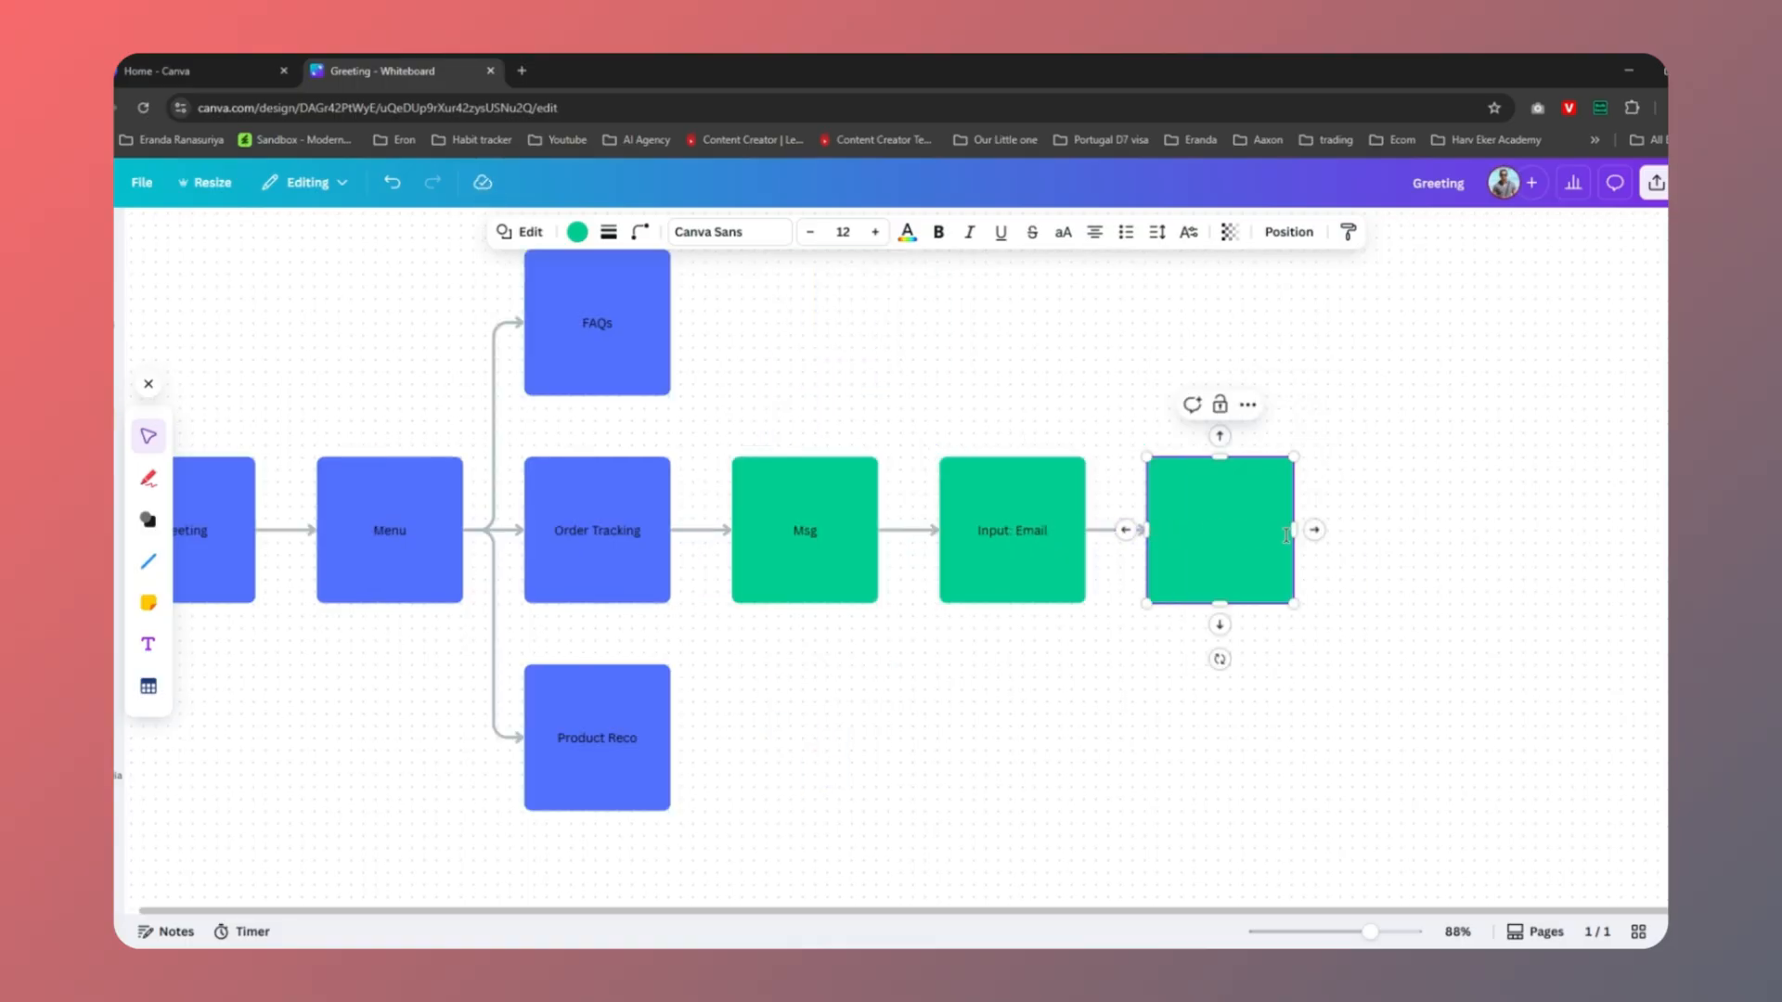
type("Retrieve the or")
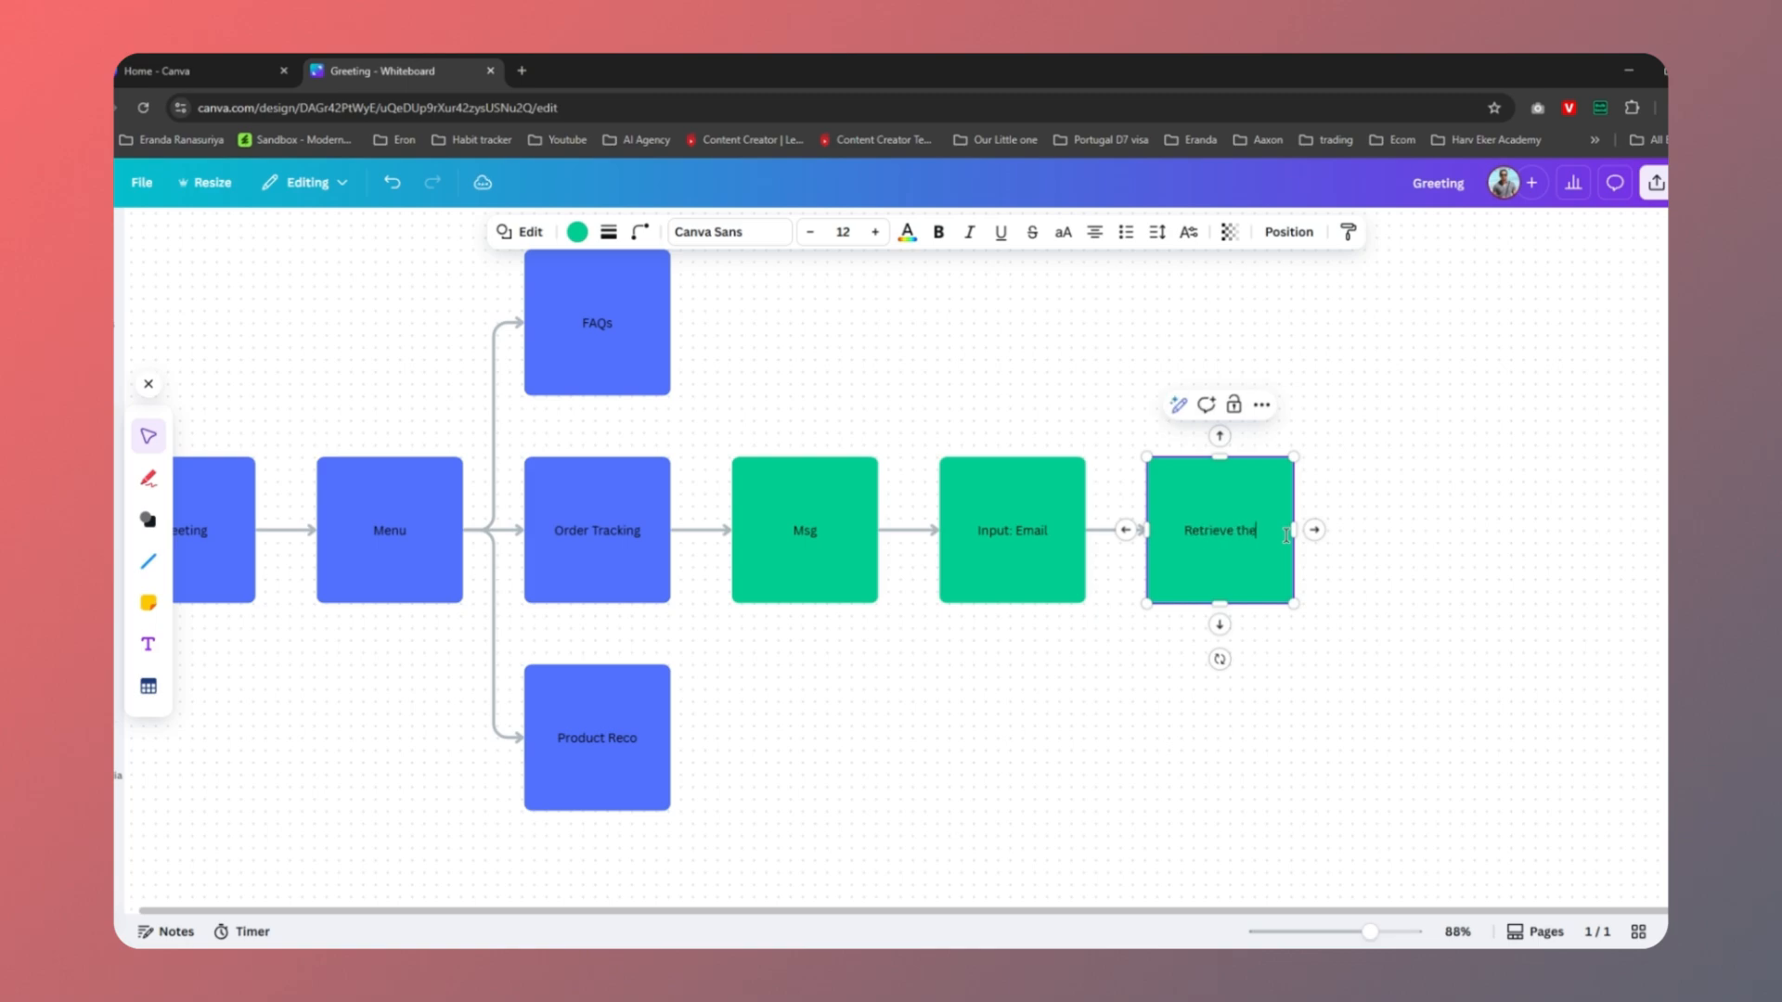
type("der info: streamline cone")
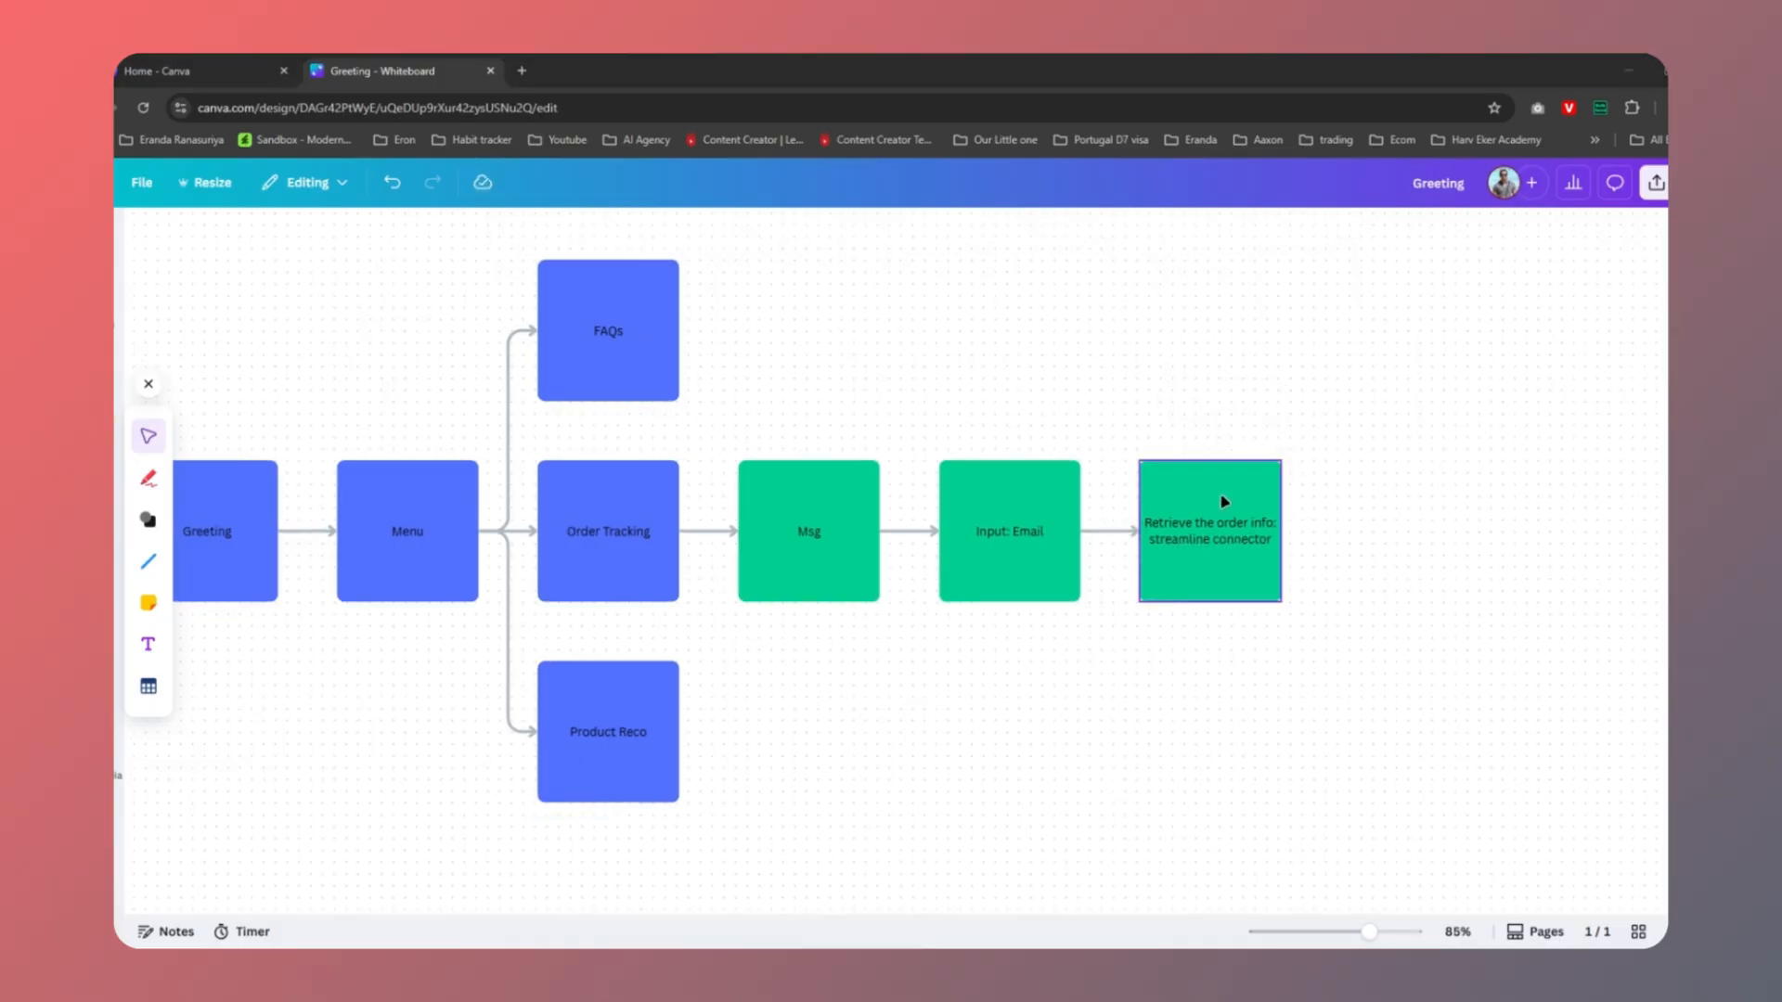
left_click(1247, 565)
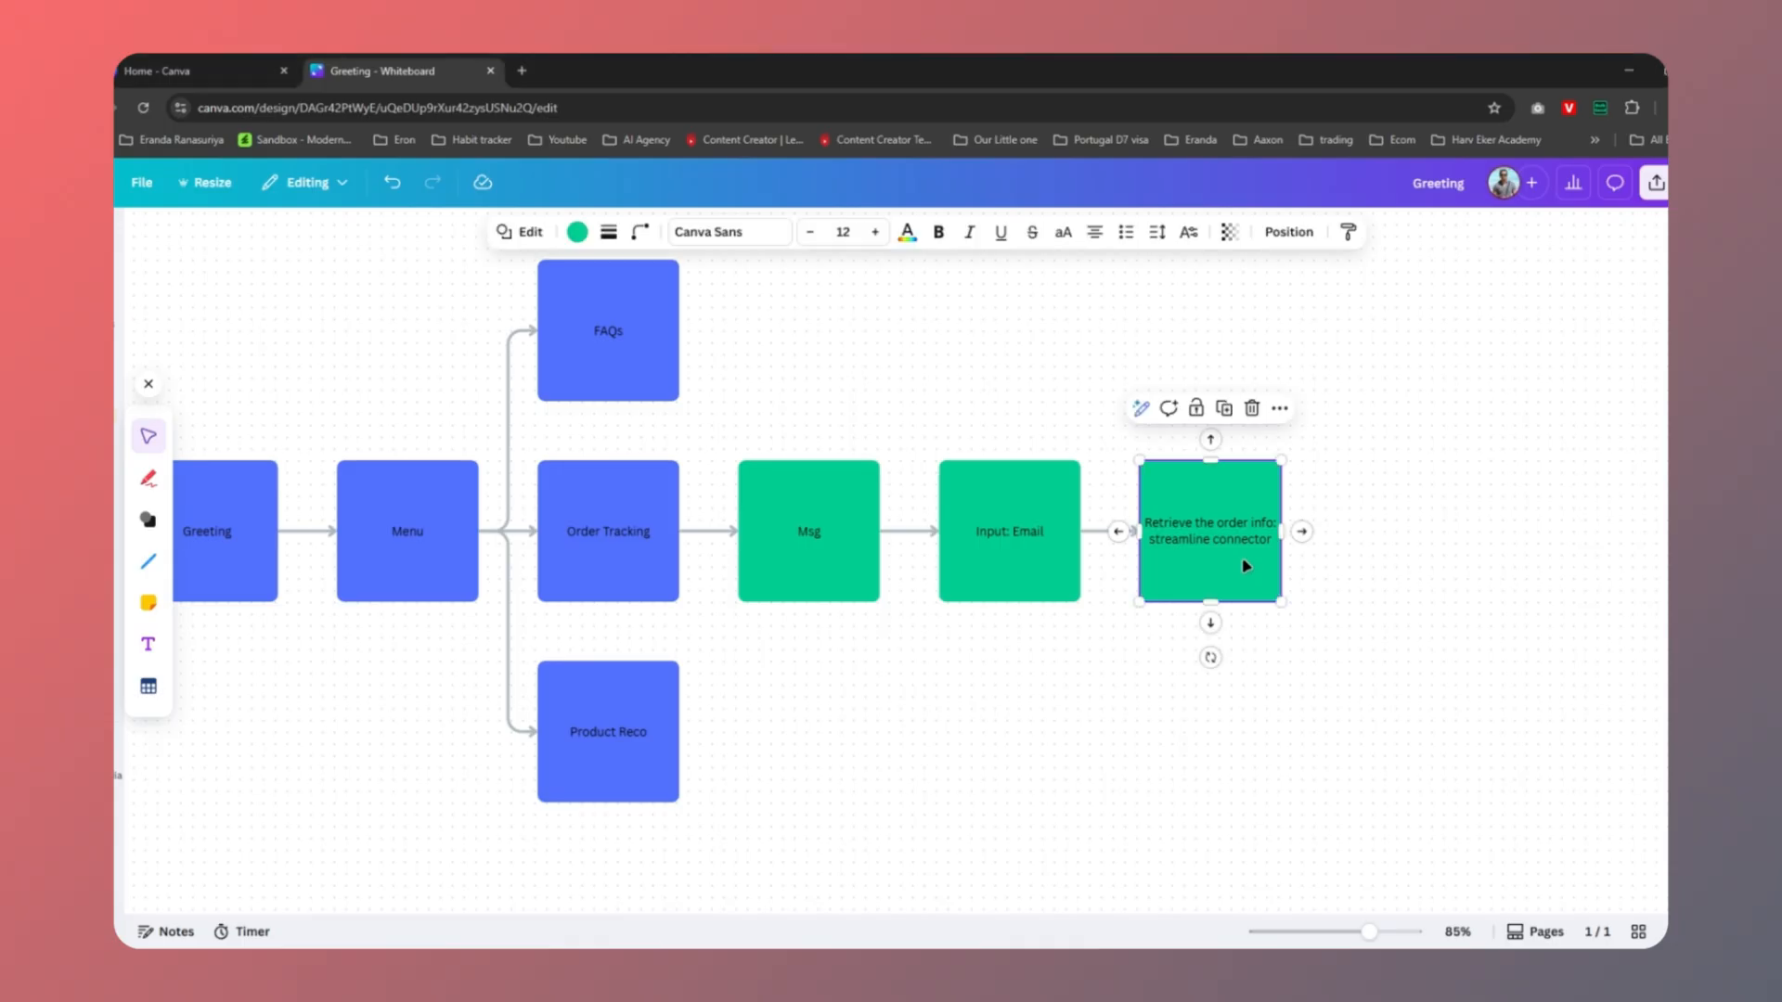
left_click(1301, 532)
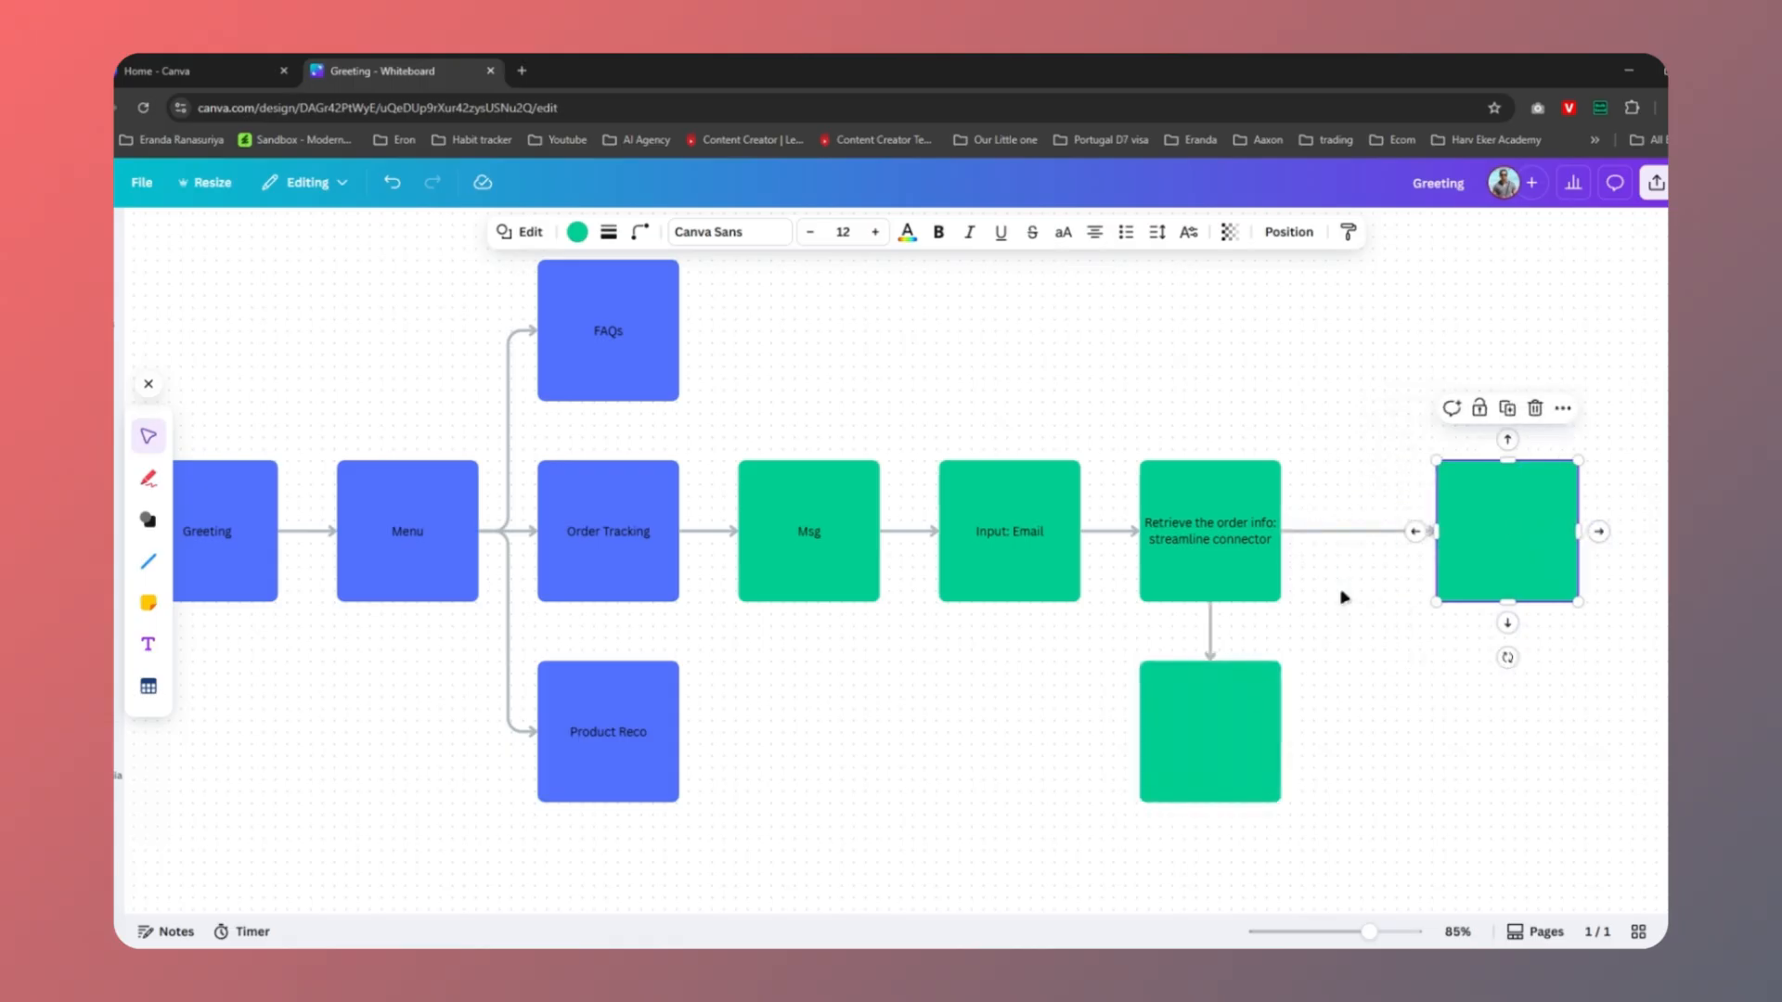
left_click(1222, 732)
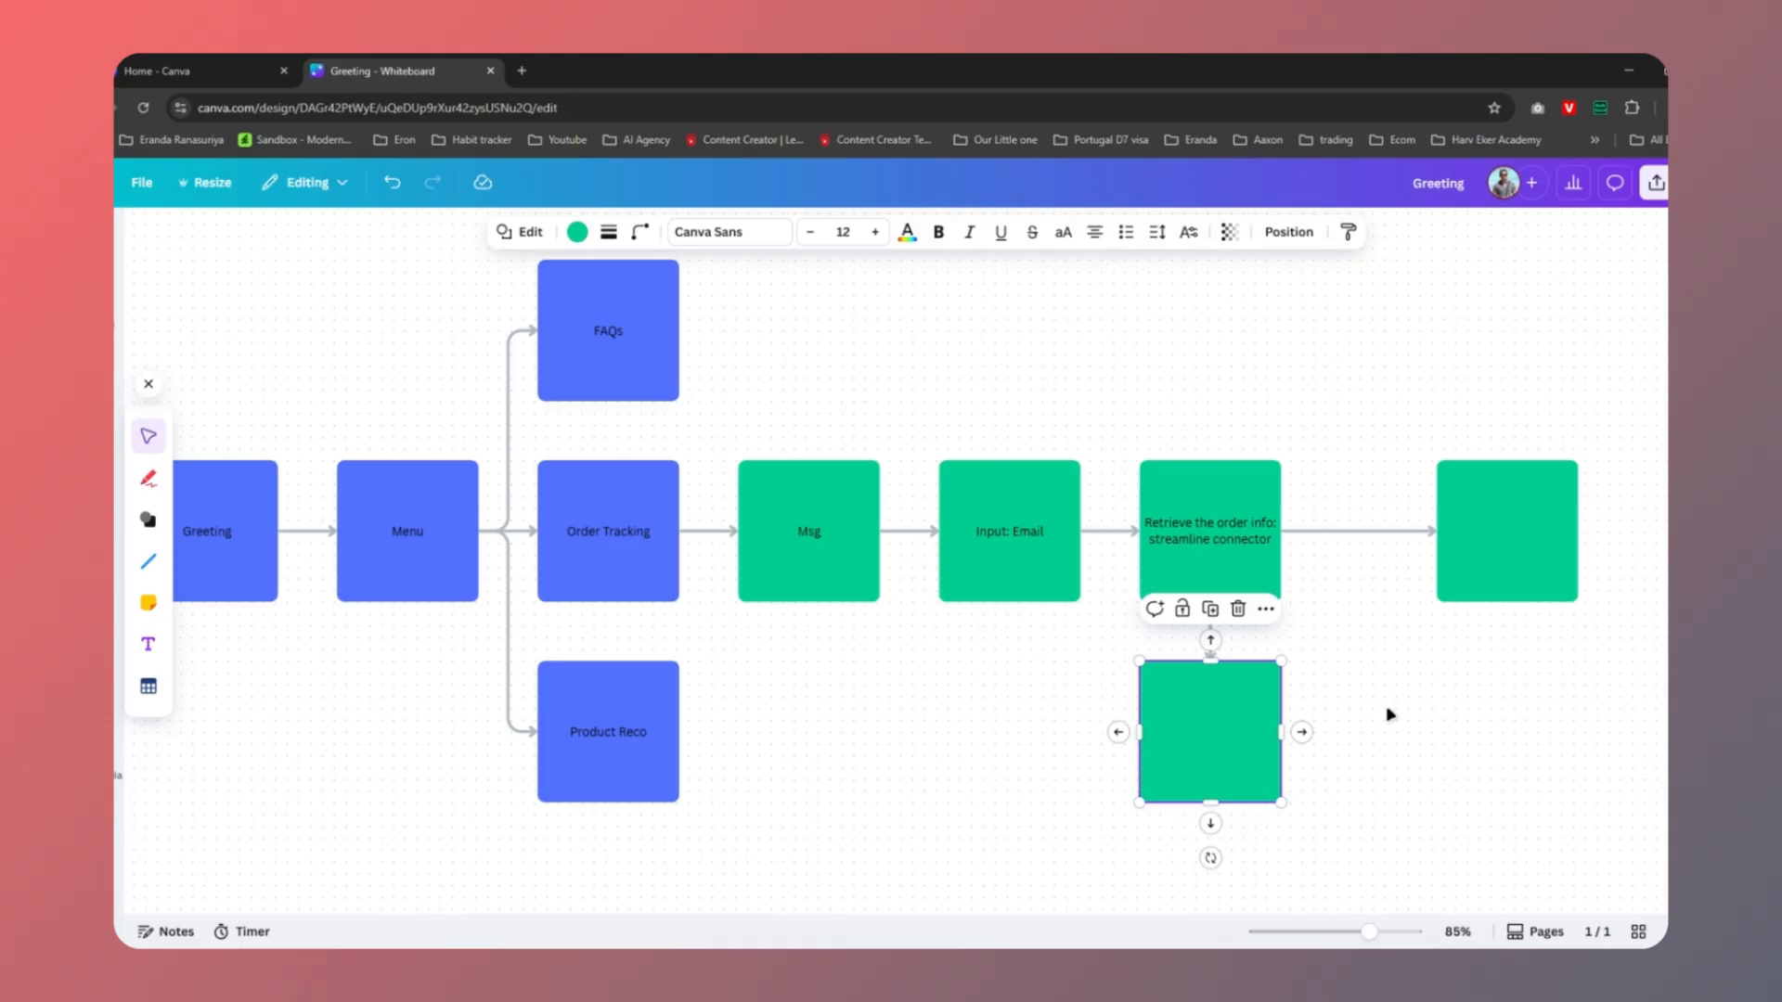
Label the right connector 'Success' and its box 'Display the order'
left_click(1360, 530)
left_click(1361, 532)
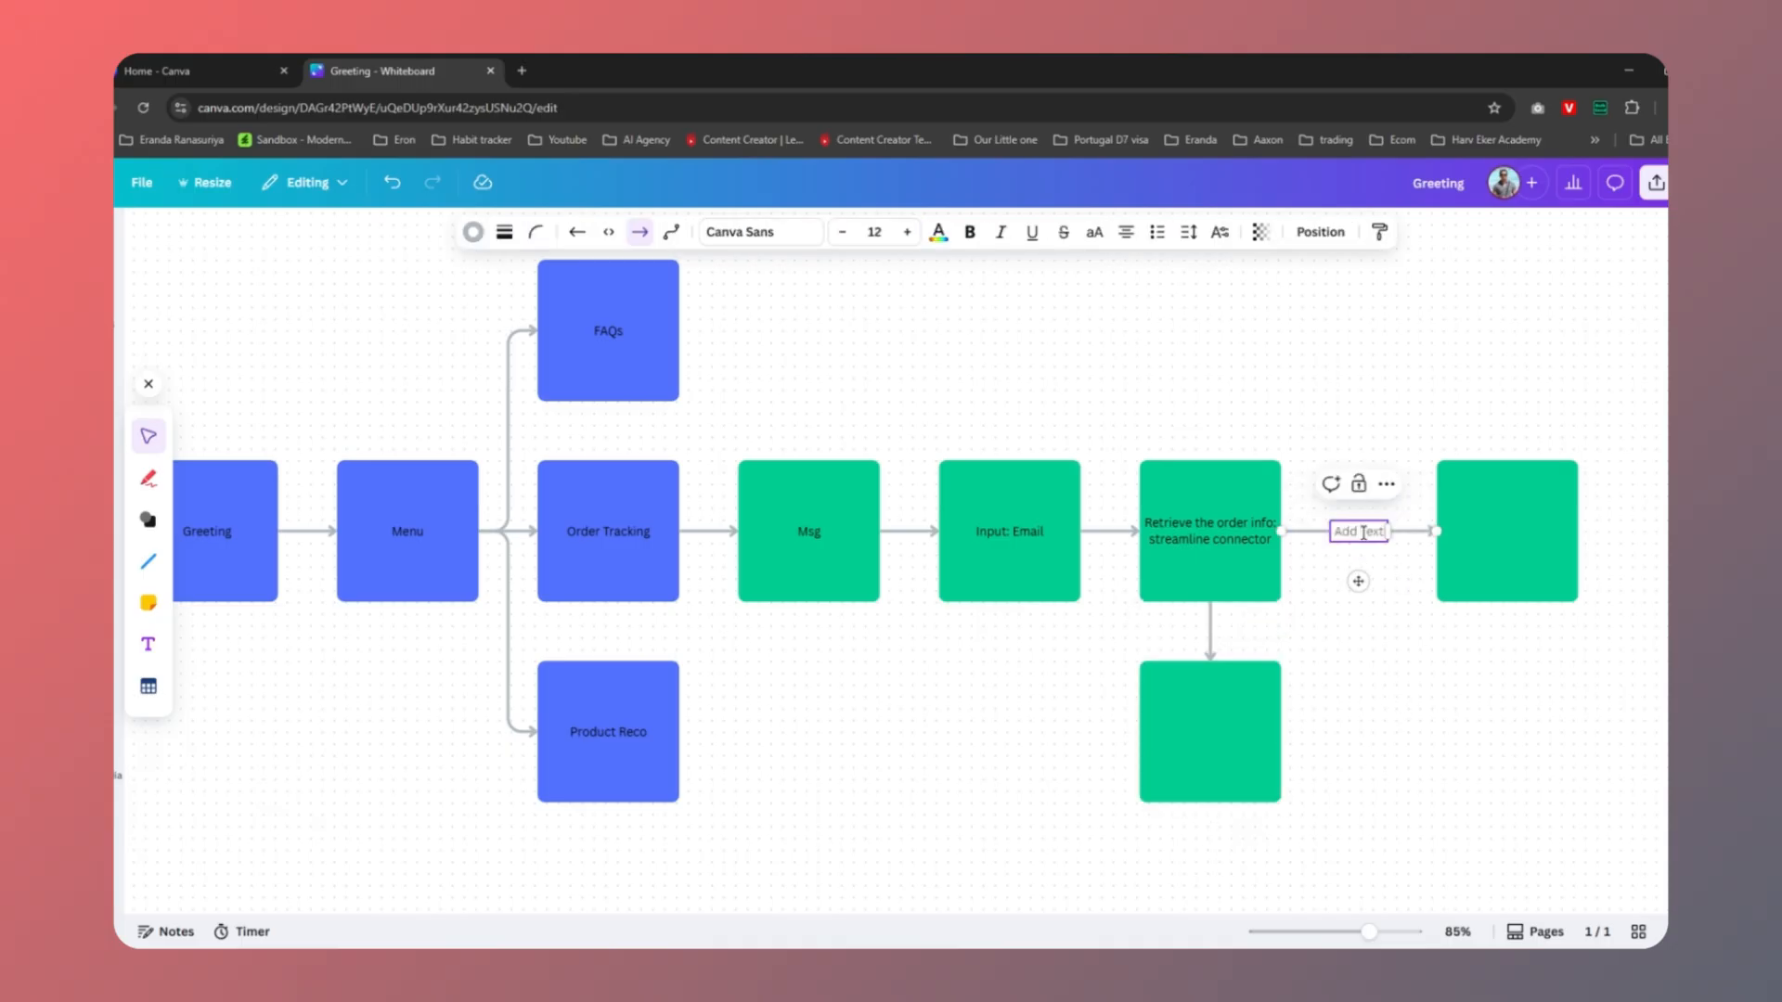
type("Success")
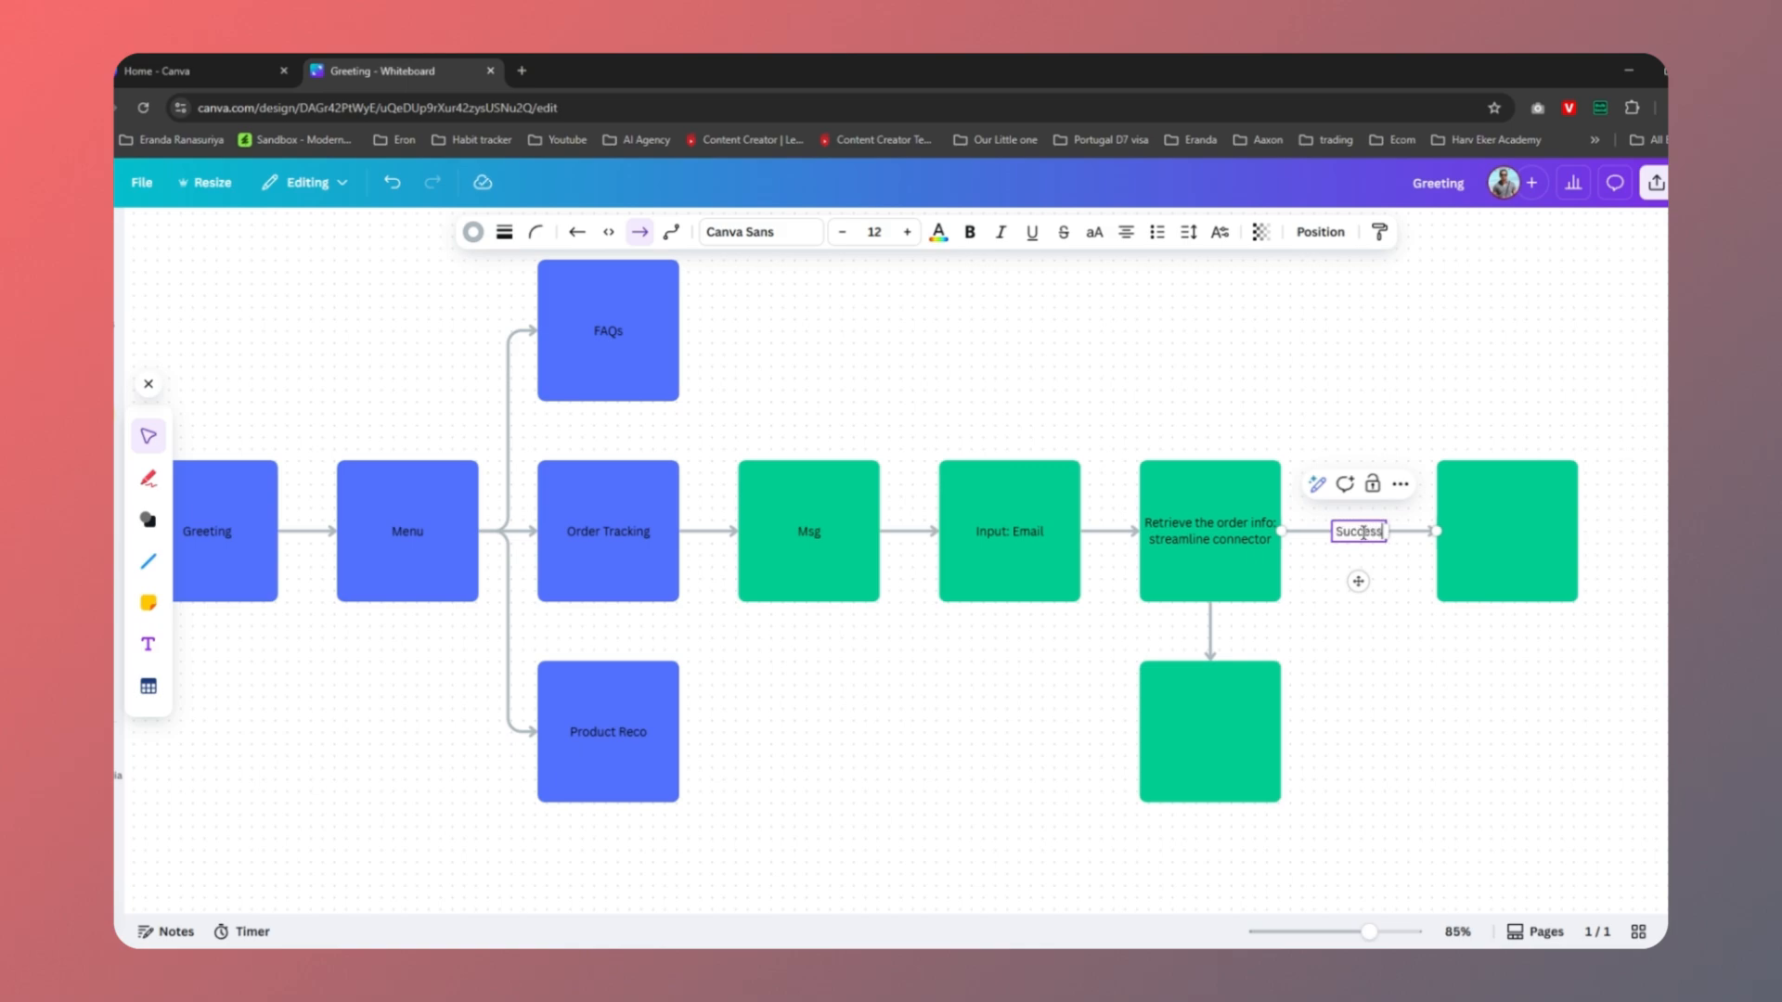
left_click(1525, 556)
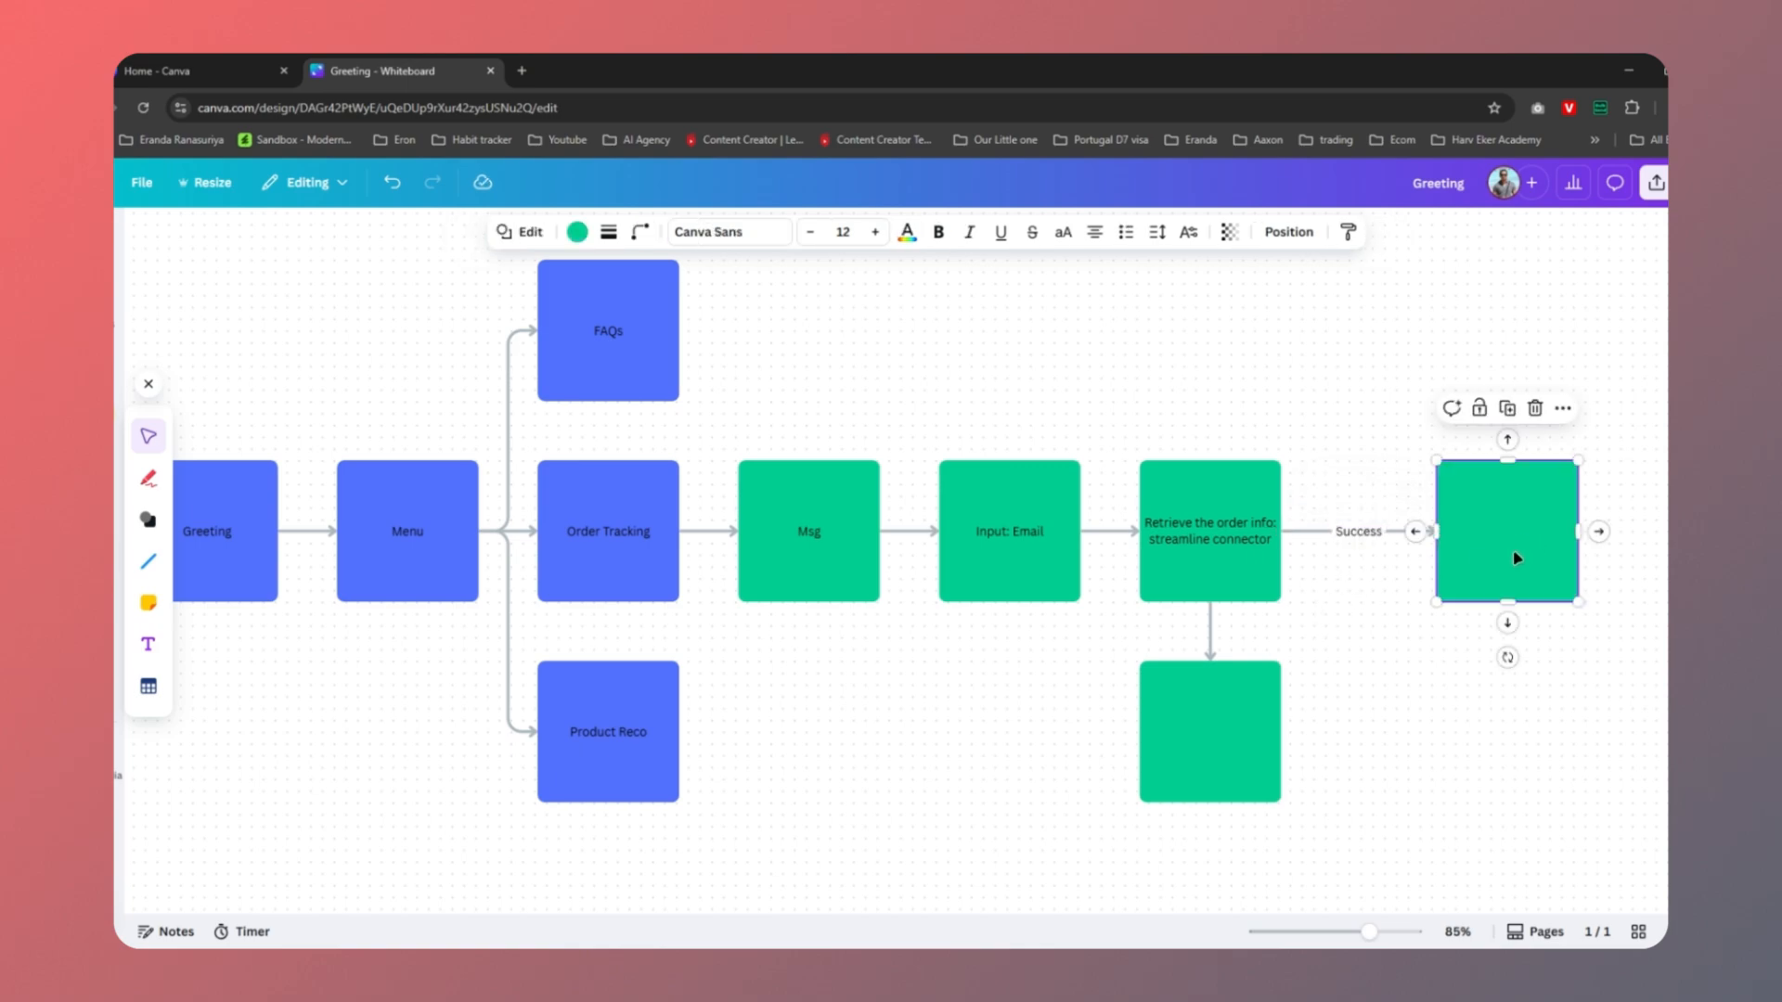
left_click(1505, 528)
type("Display the")
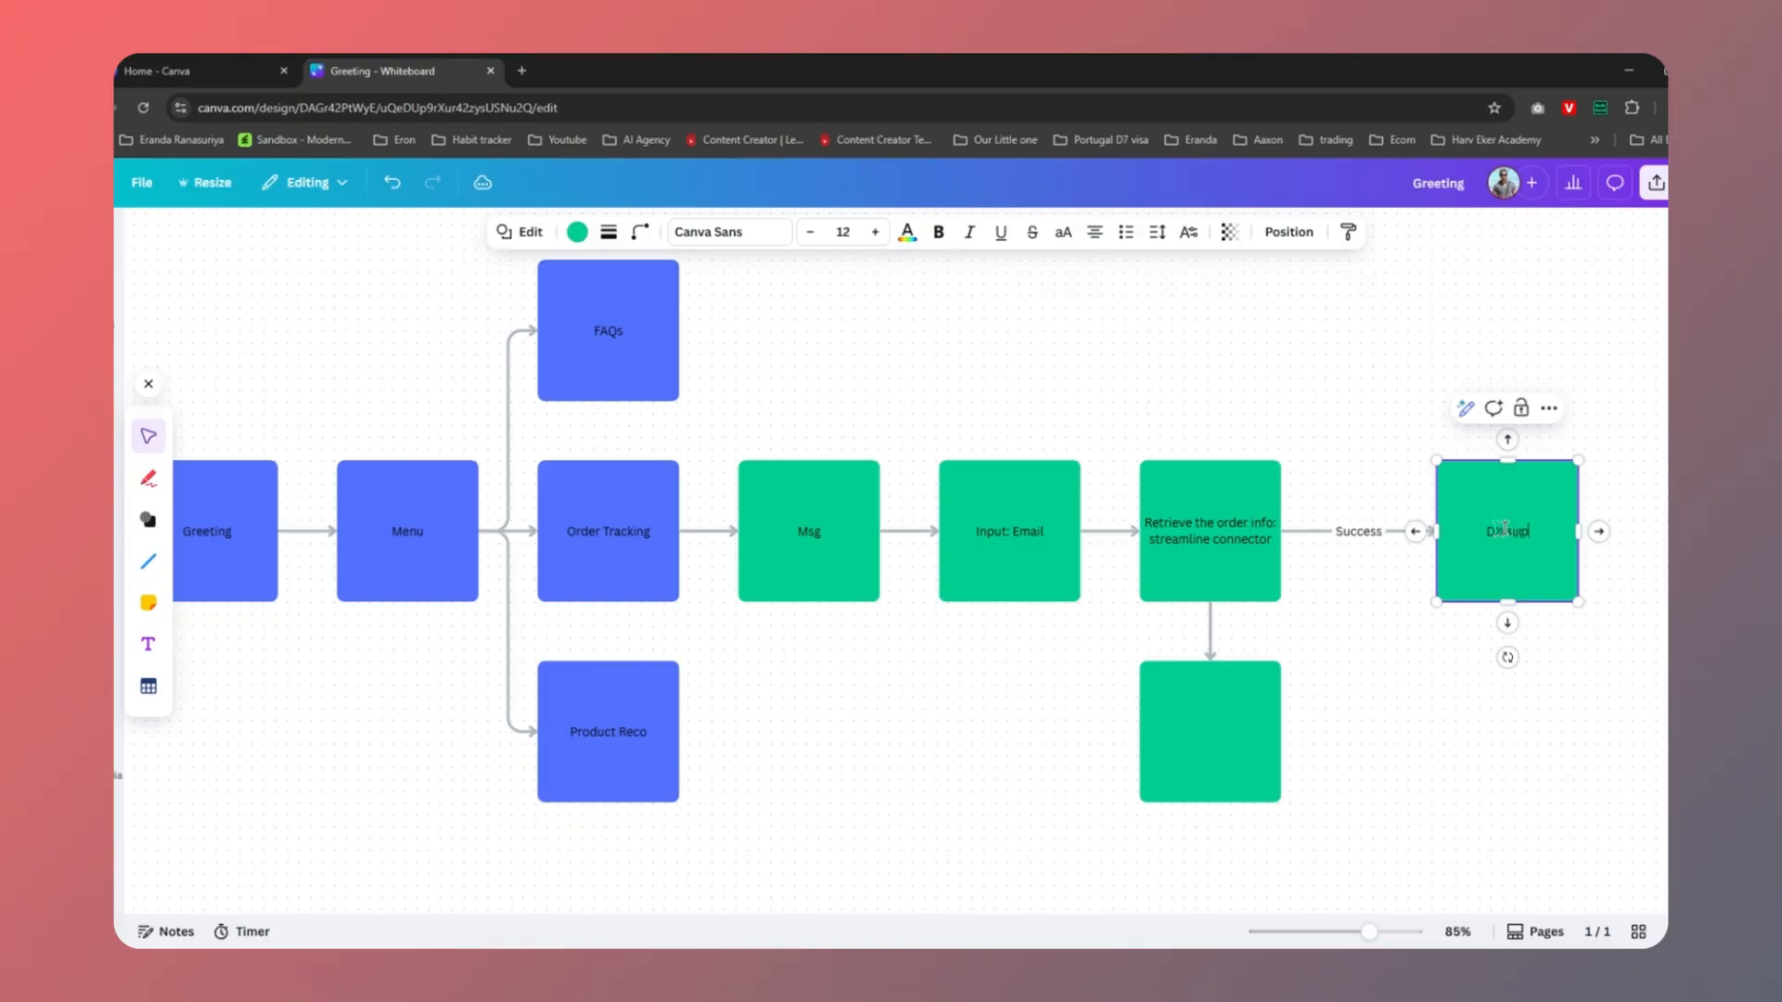
type(" order")
left_click(1403, 700)
Label the lower branch 'Failure' and its box 'Display Error'
left_click(1206, 733)
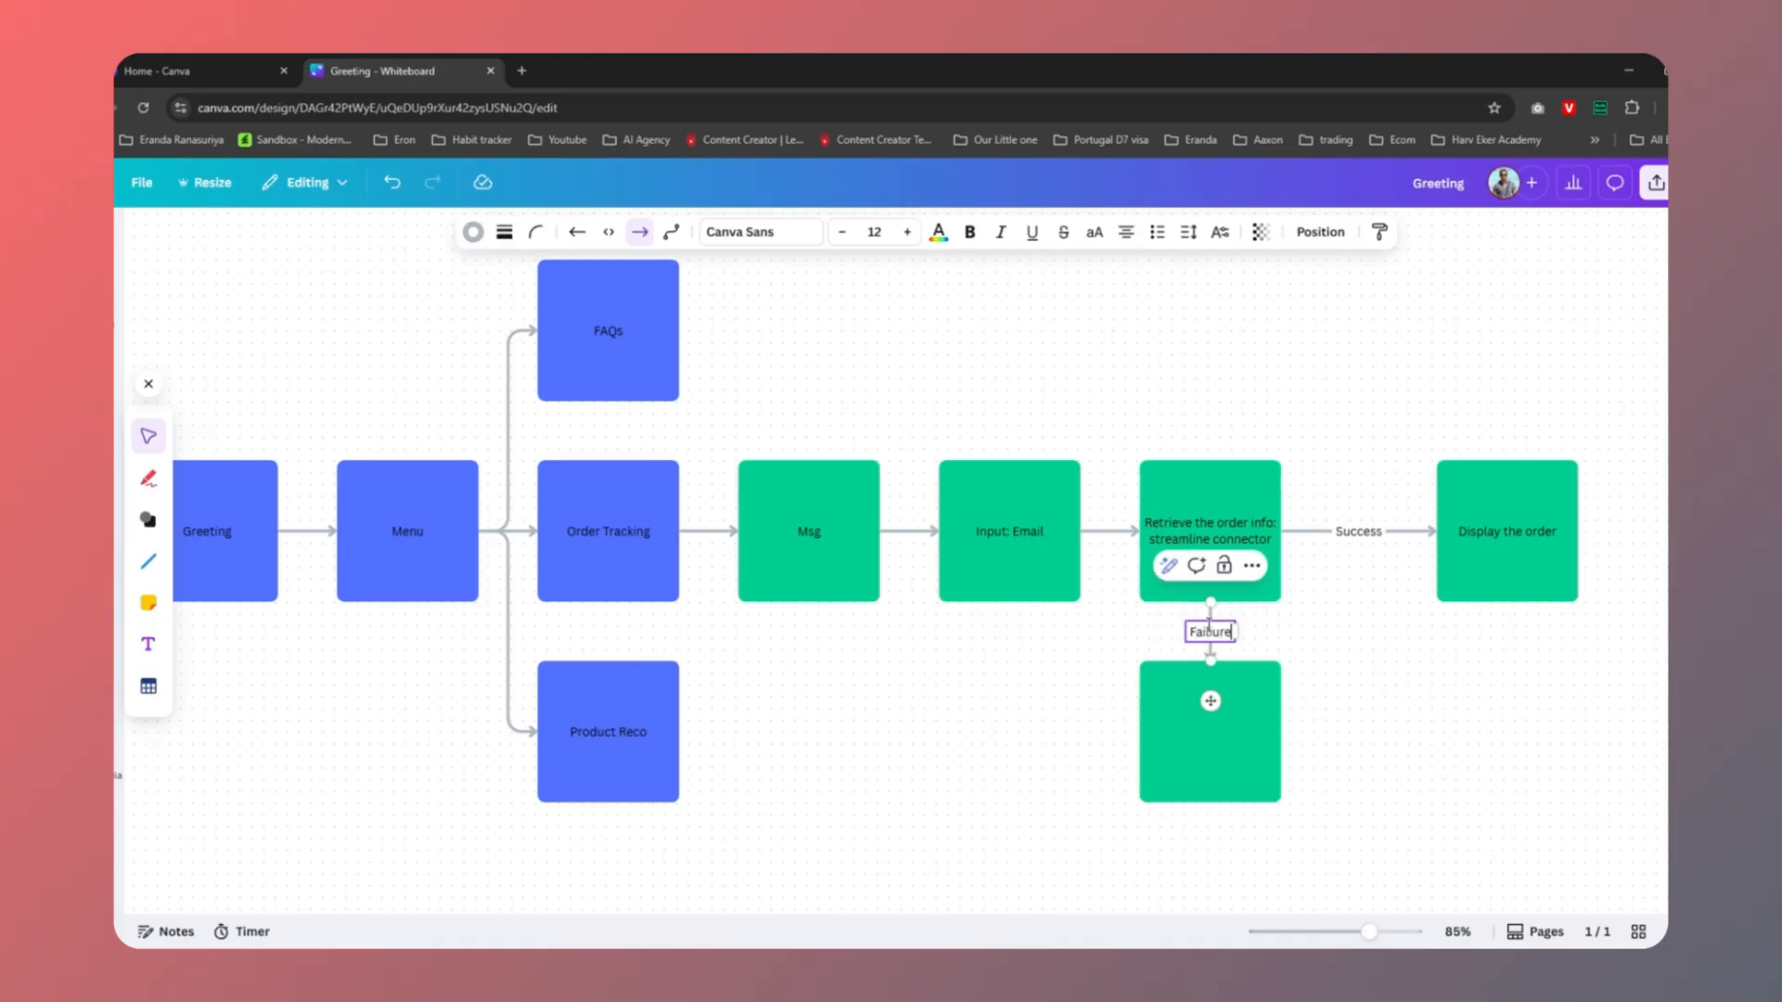
left_click(1377, 745)
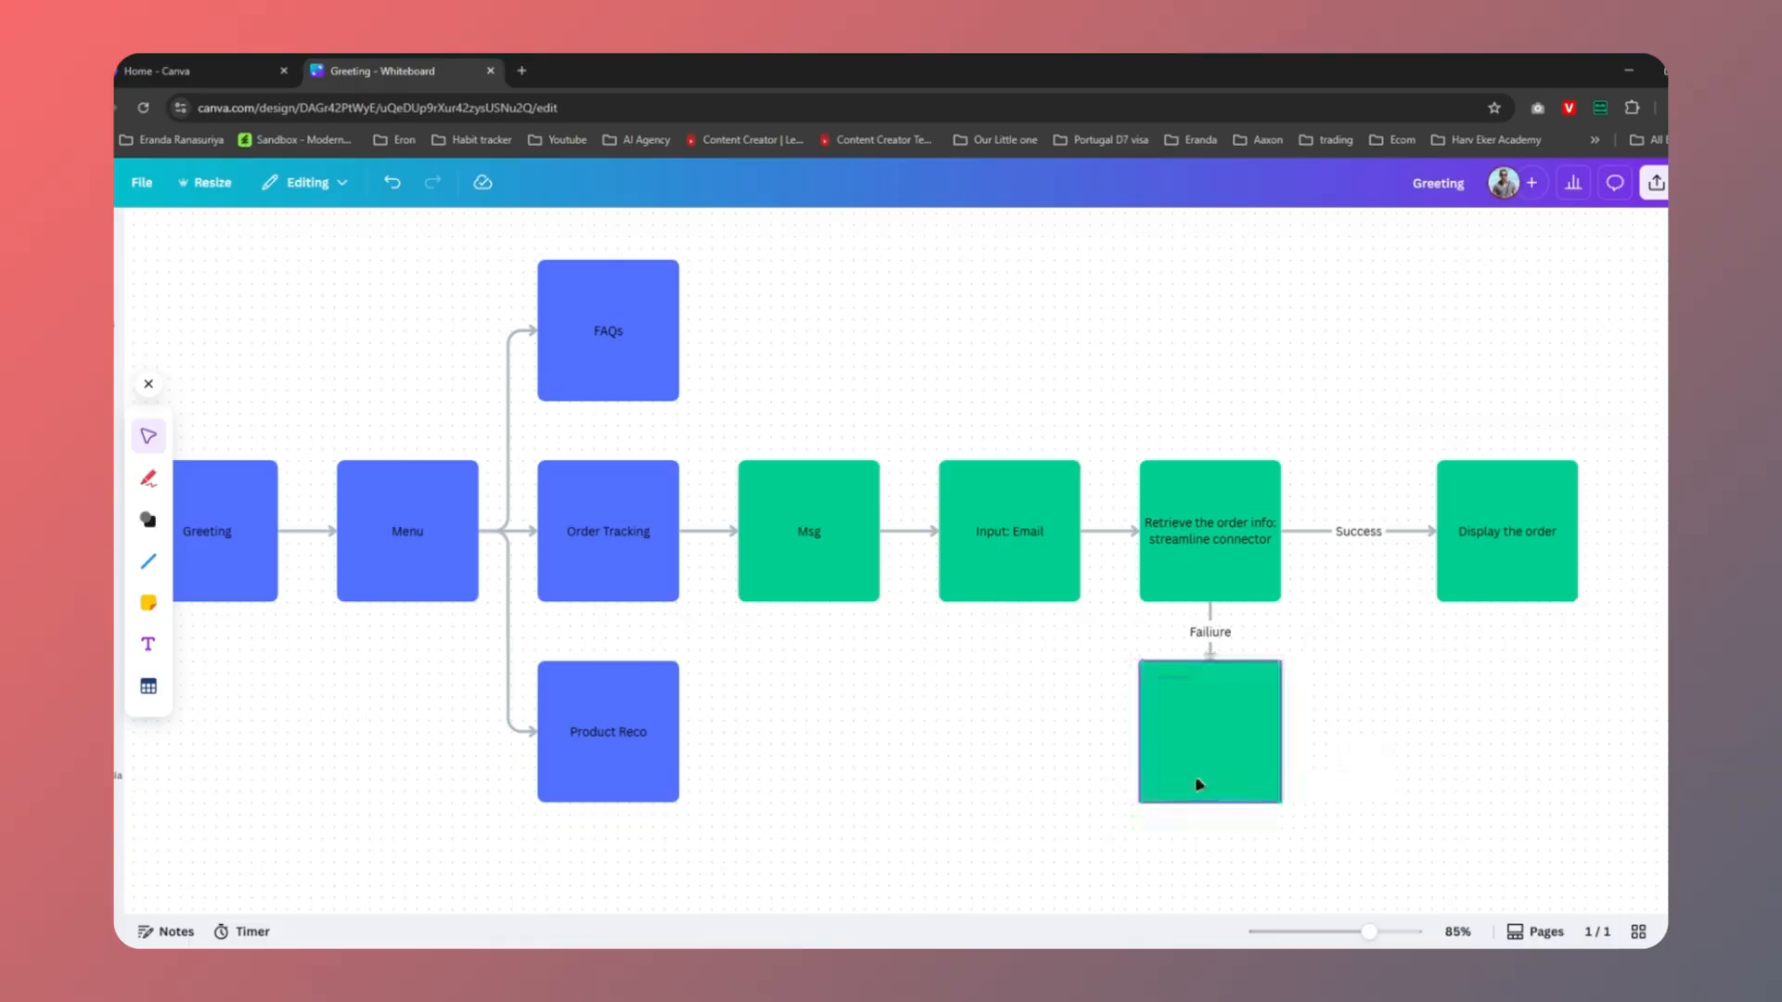
left_click(1230, 748)
left_click(1230, 748)
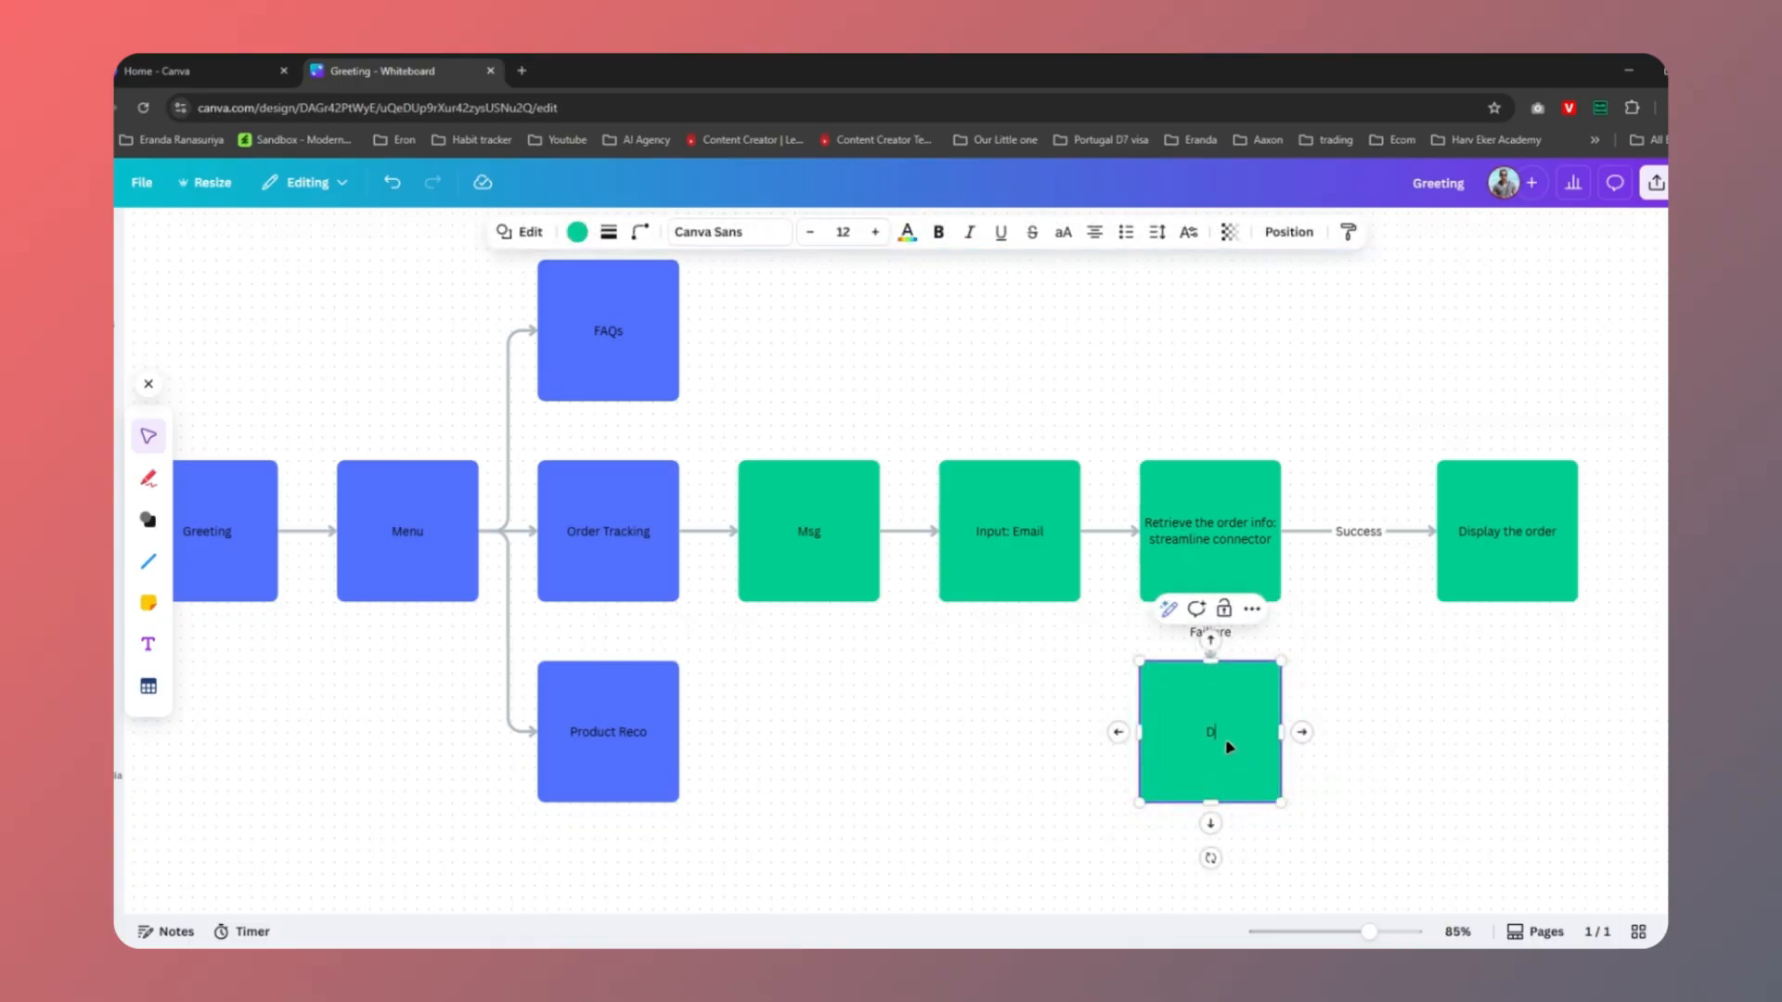
type("Display Error")
left_click(1305, 792)
Connect Display Error back to the Input: Email box
left_click(1143, 752)
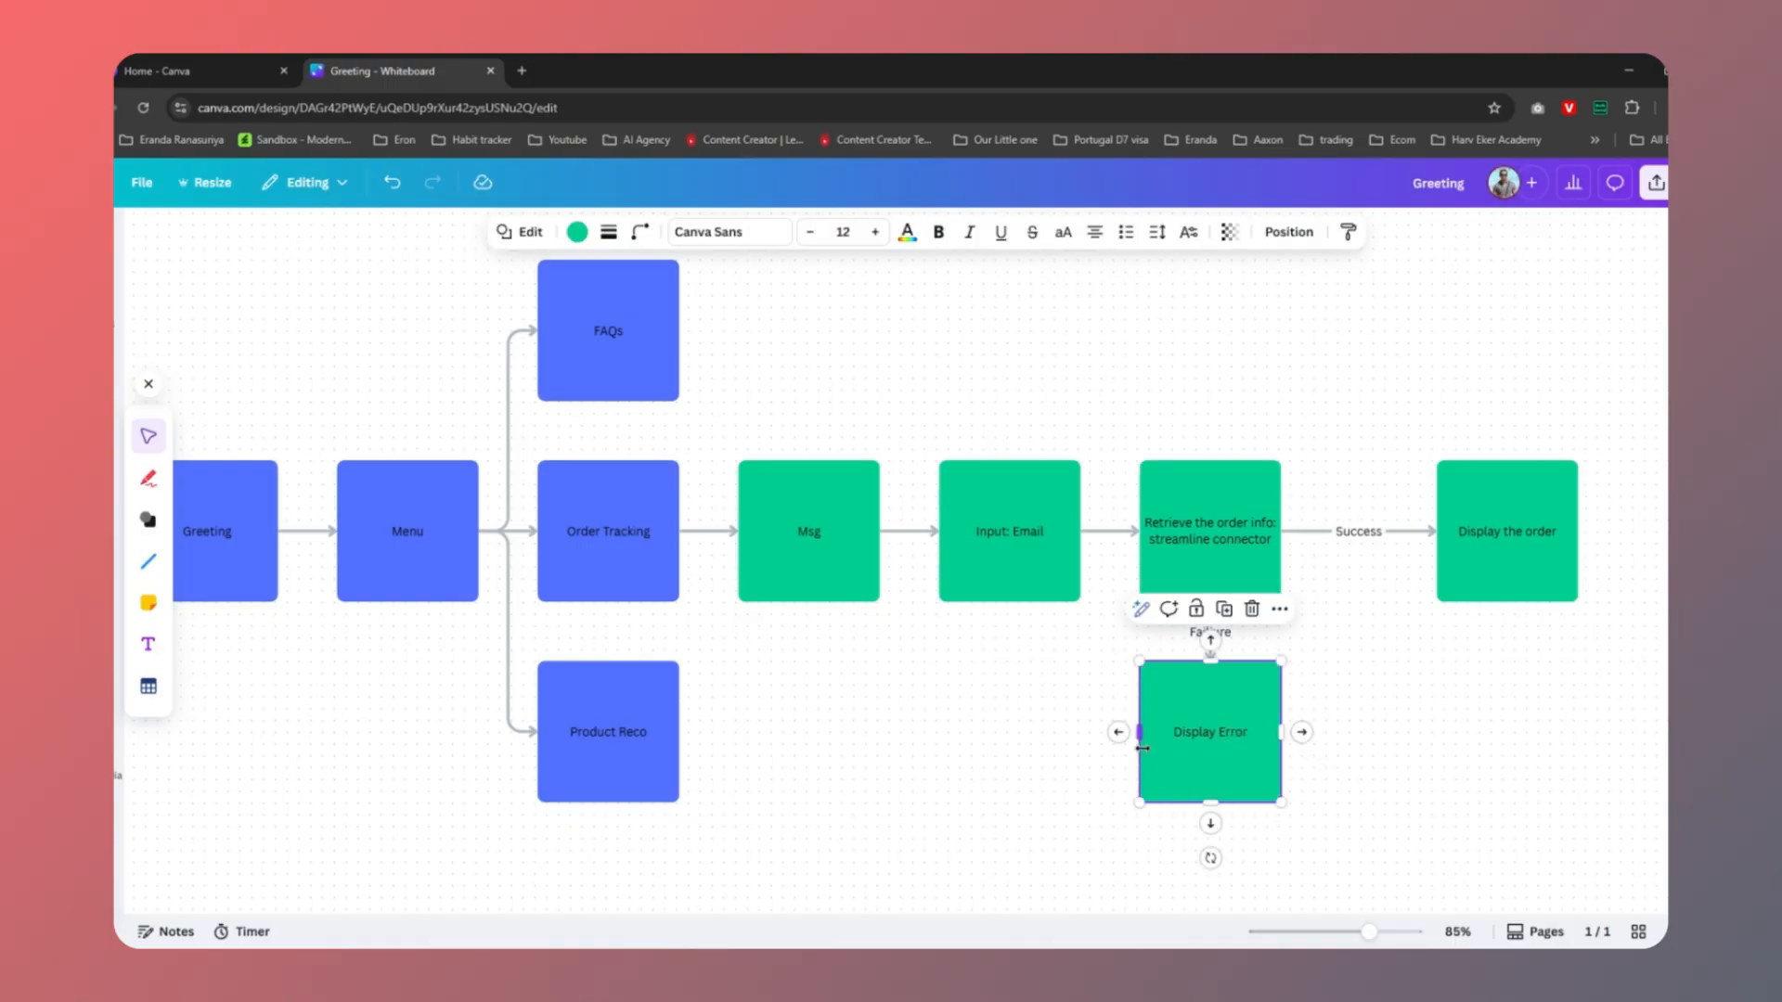
left_click_drag(1118, 738, 1014, 544)
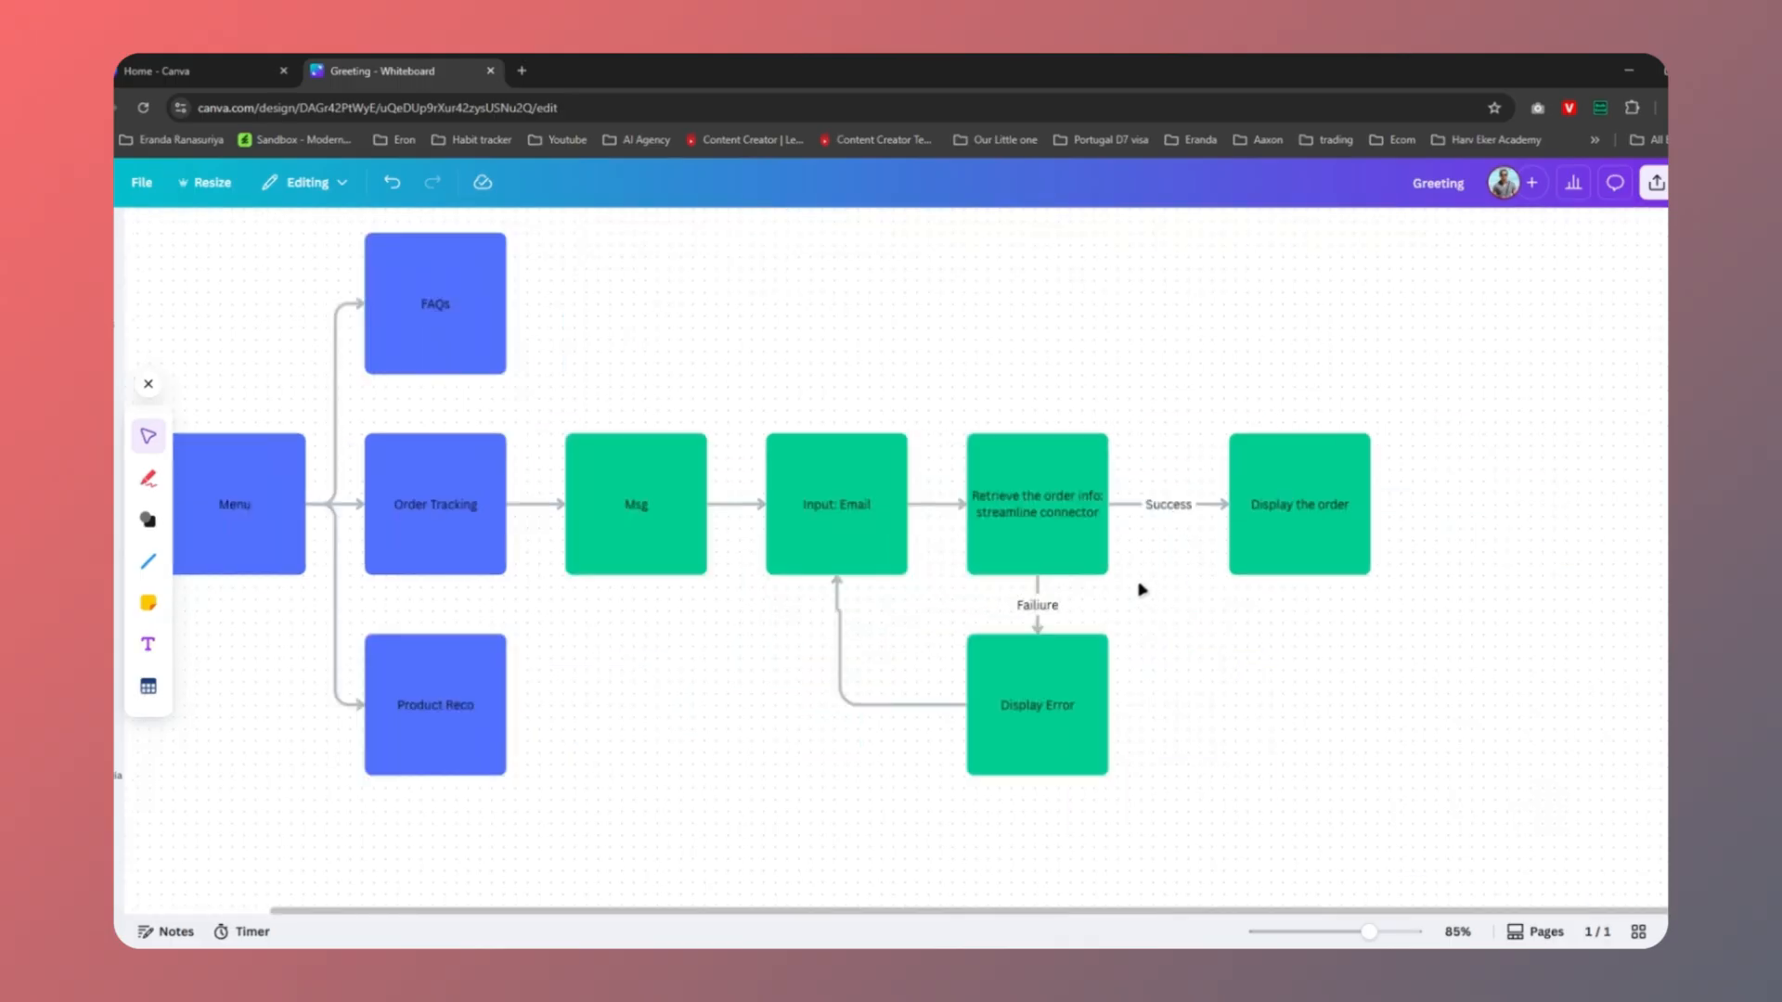
left_click(1338, 517)
left_click(1345, 670)
left_click(1329, 522)
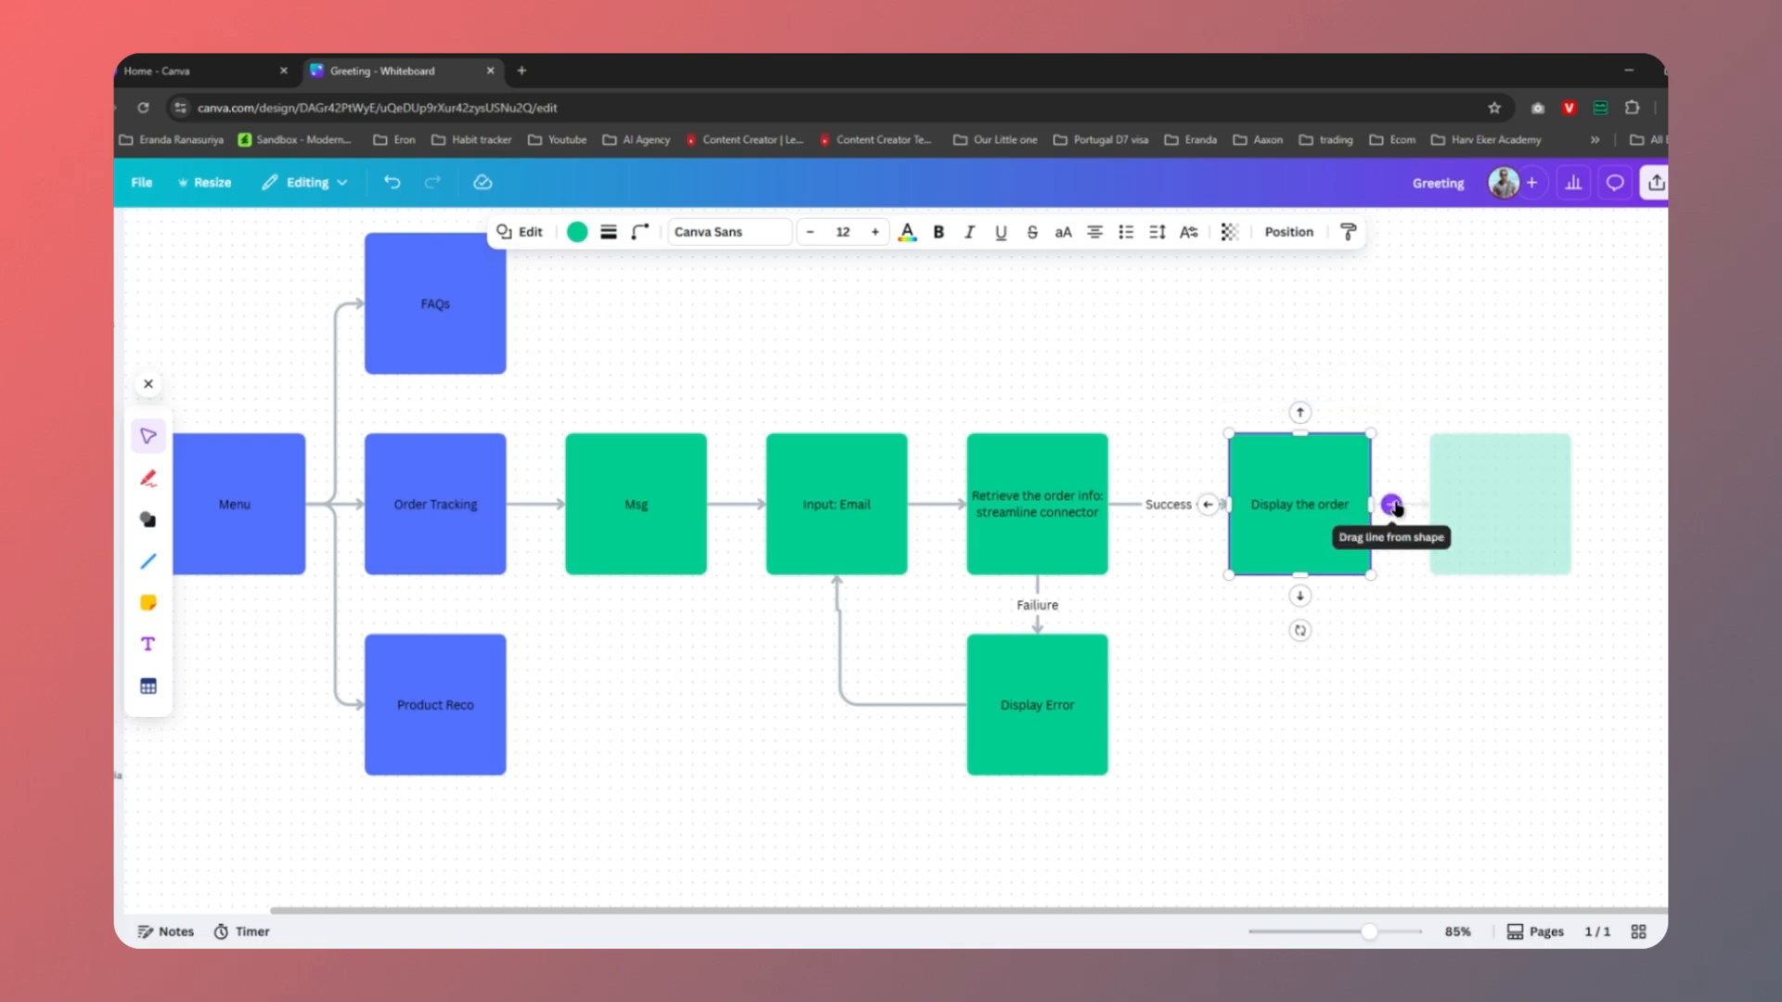
Loop a connector from Display the order back to the bottom of the Menu box
left_click_drag(1396, 508, 423, 829)
left_click_drag(233, 737, 223, 577)
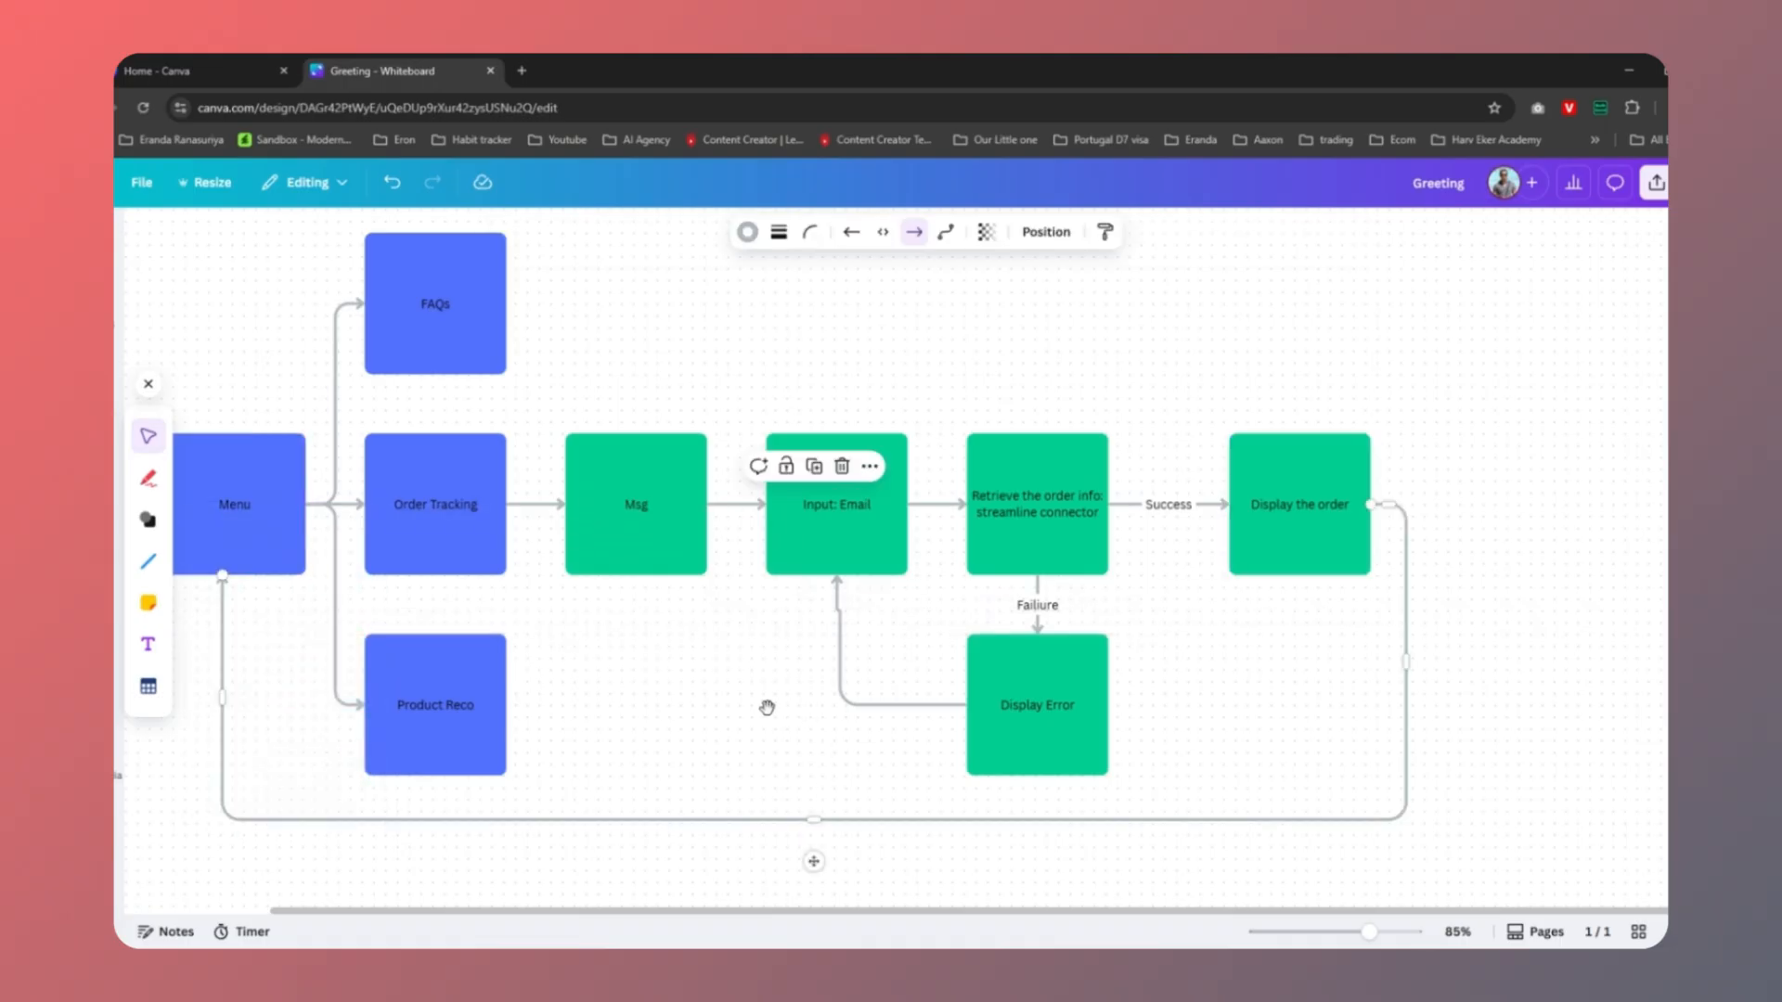
left_click_drag(767, 704, 1006, 701)
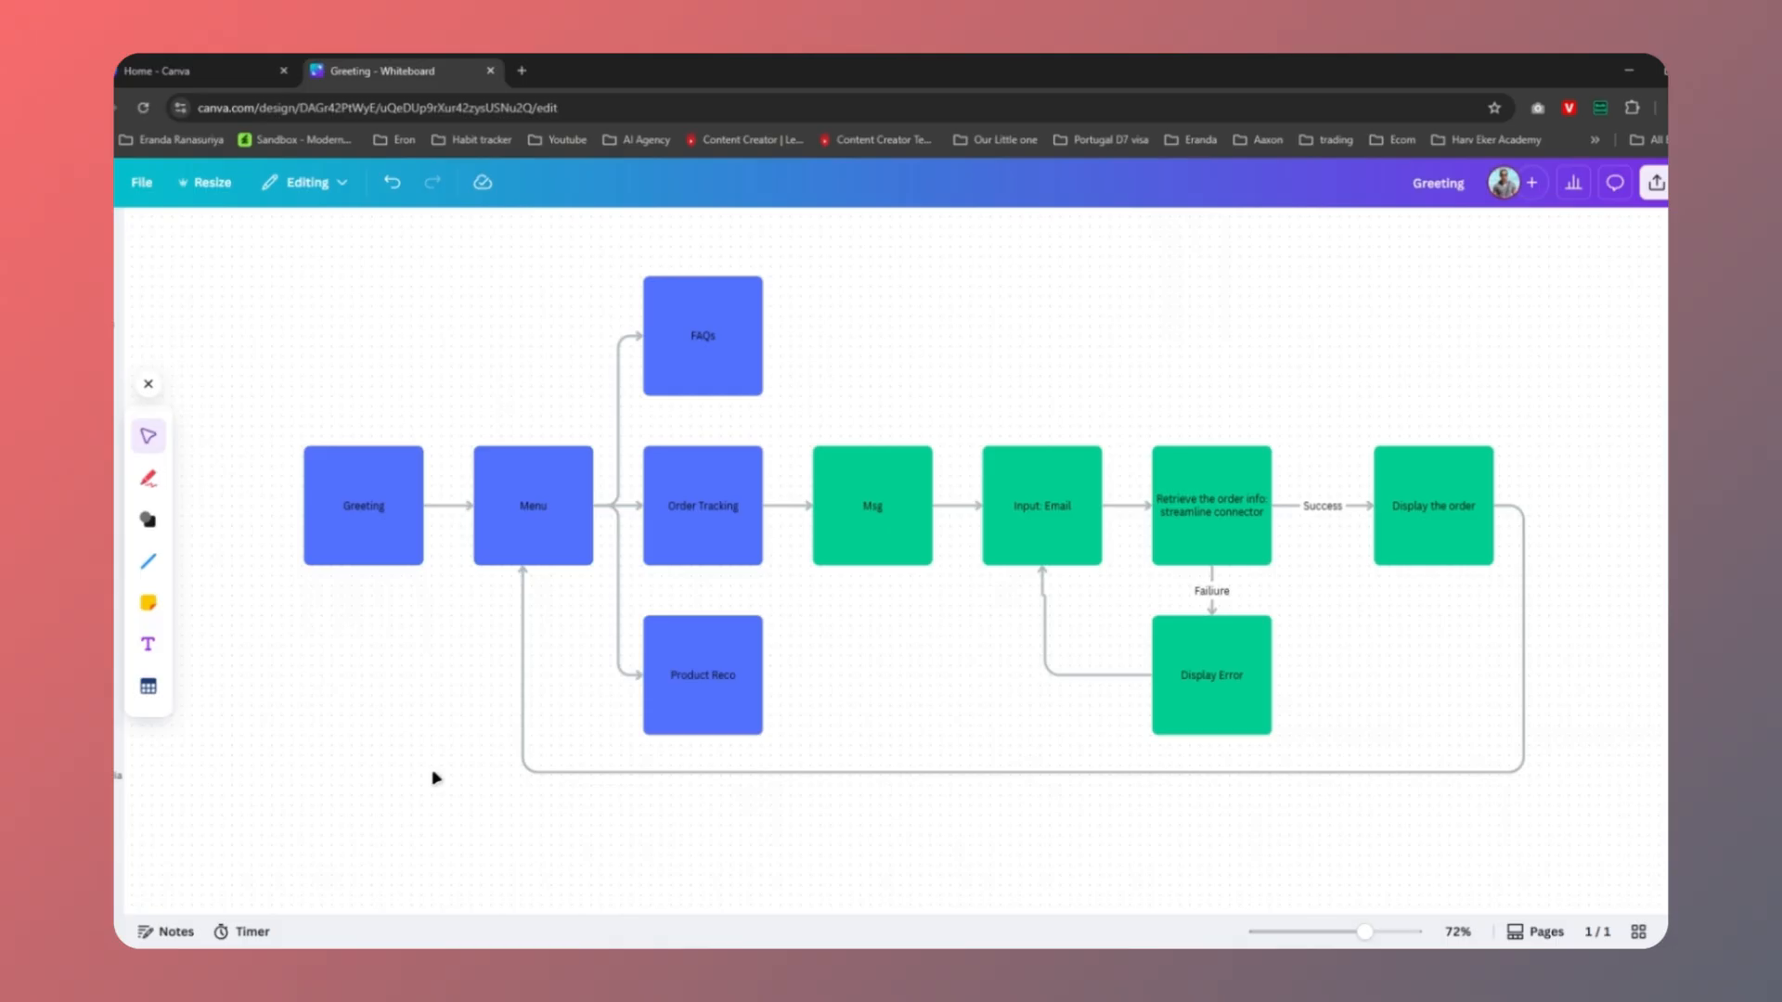
Select the Greeting, Menu and Order Tracking boxes in turn, then clear the selection
left_click(365, 490)
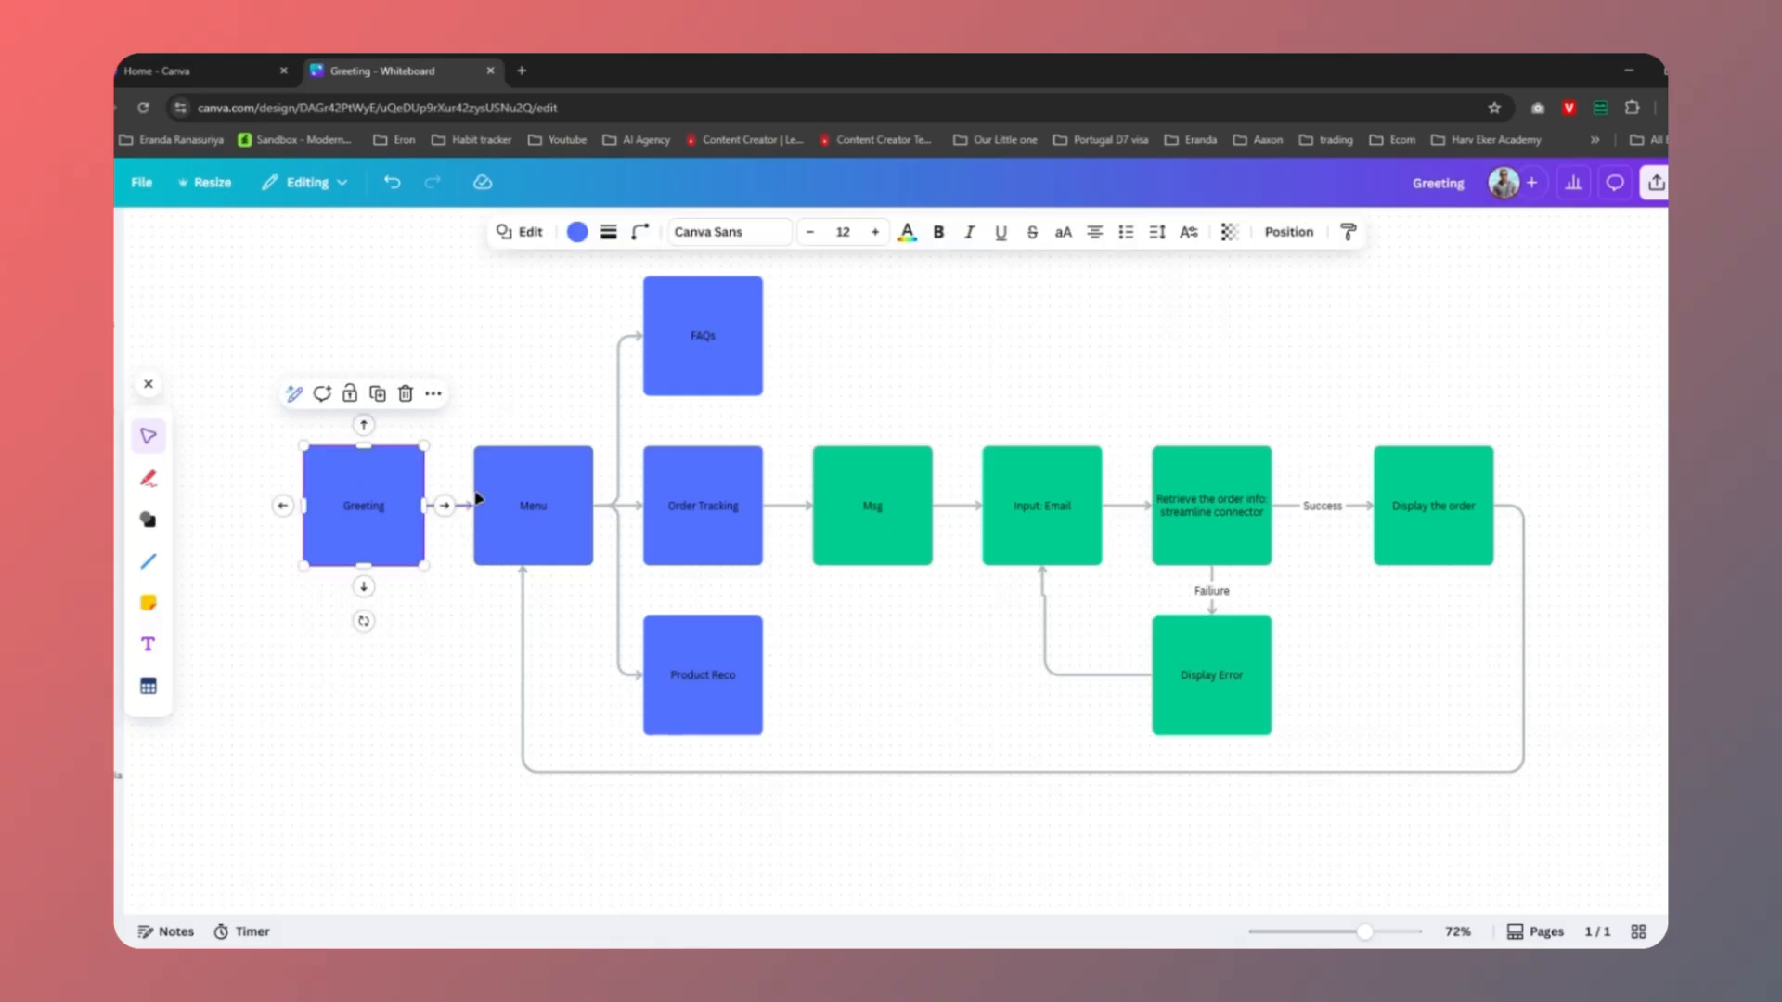
left_click(551, 494)
left_click(703, 501)
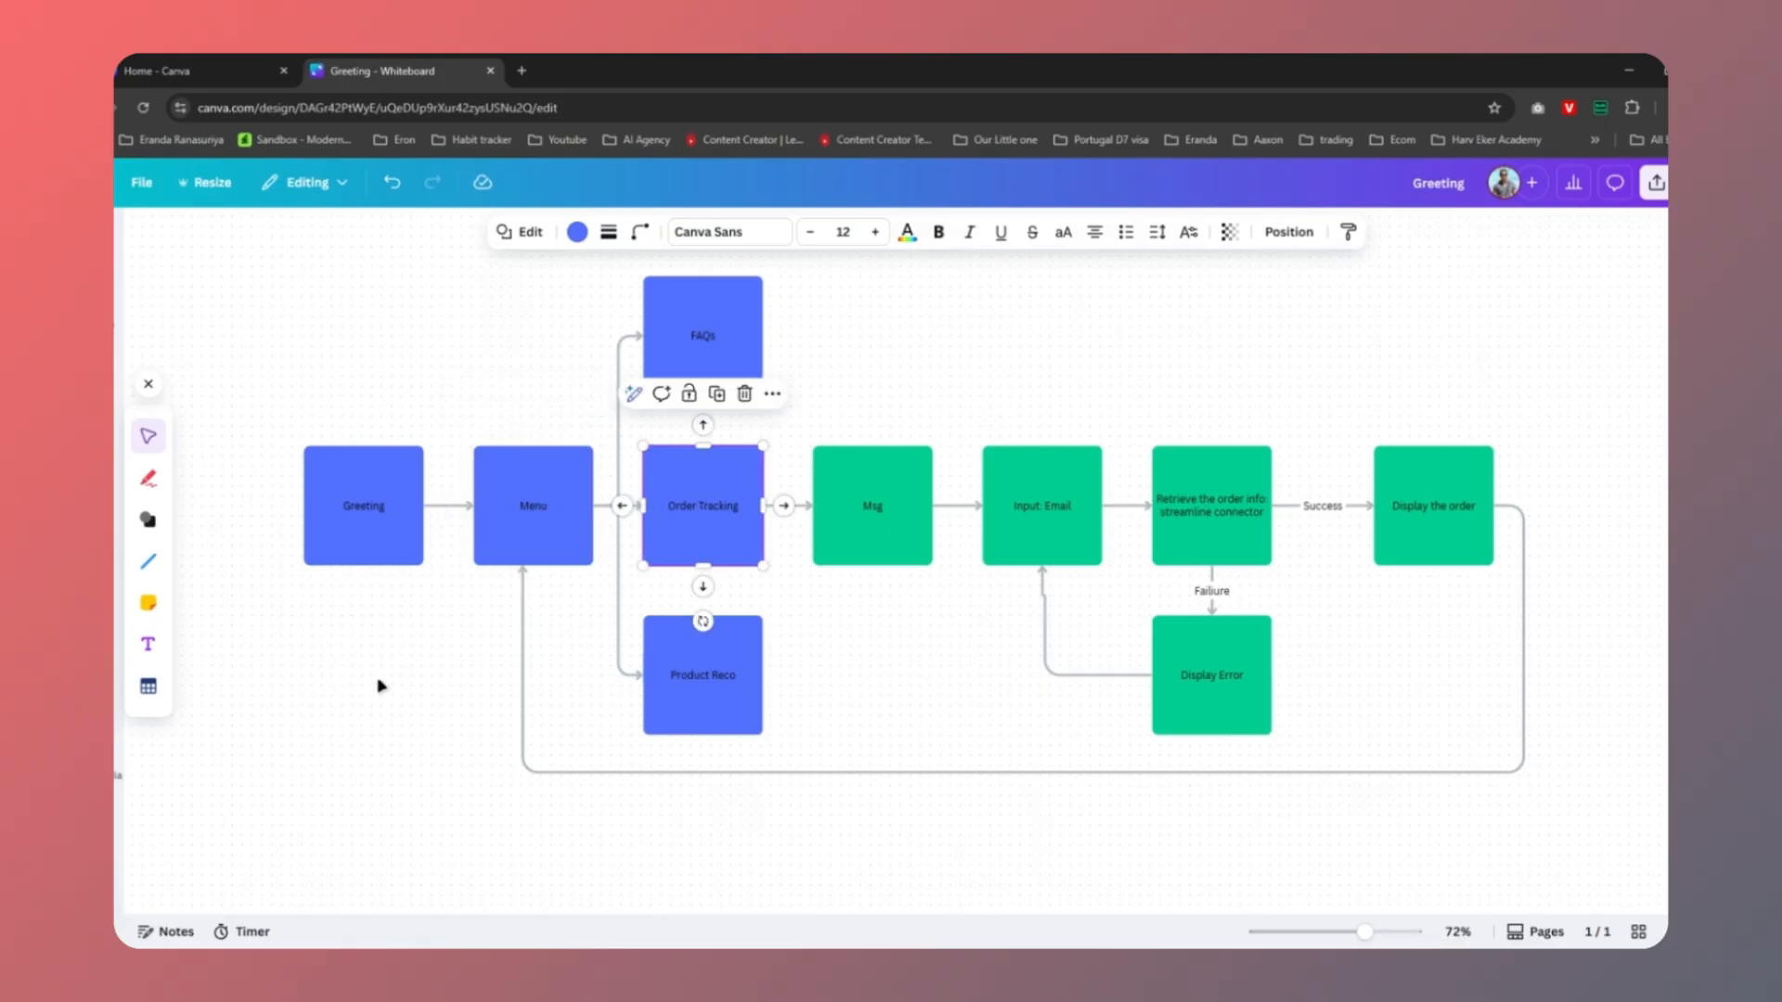
left_click(360, 696)
Add a sticky note reading 'Greeting msg' beside the Greeting box
key("s")
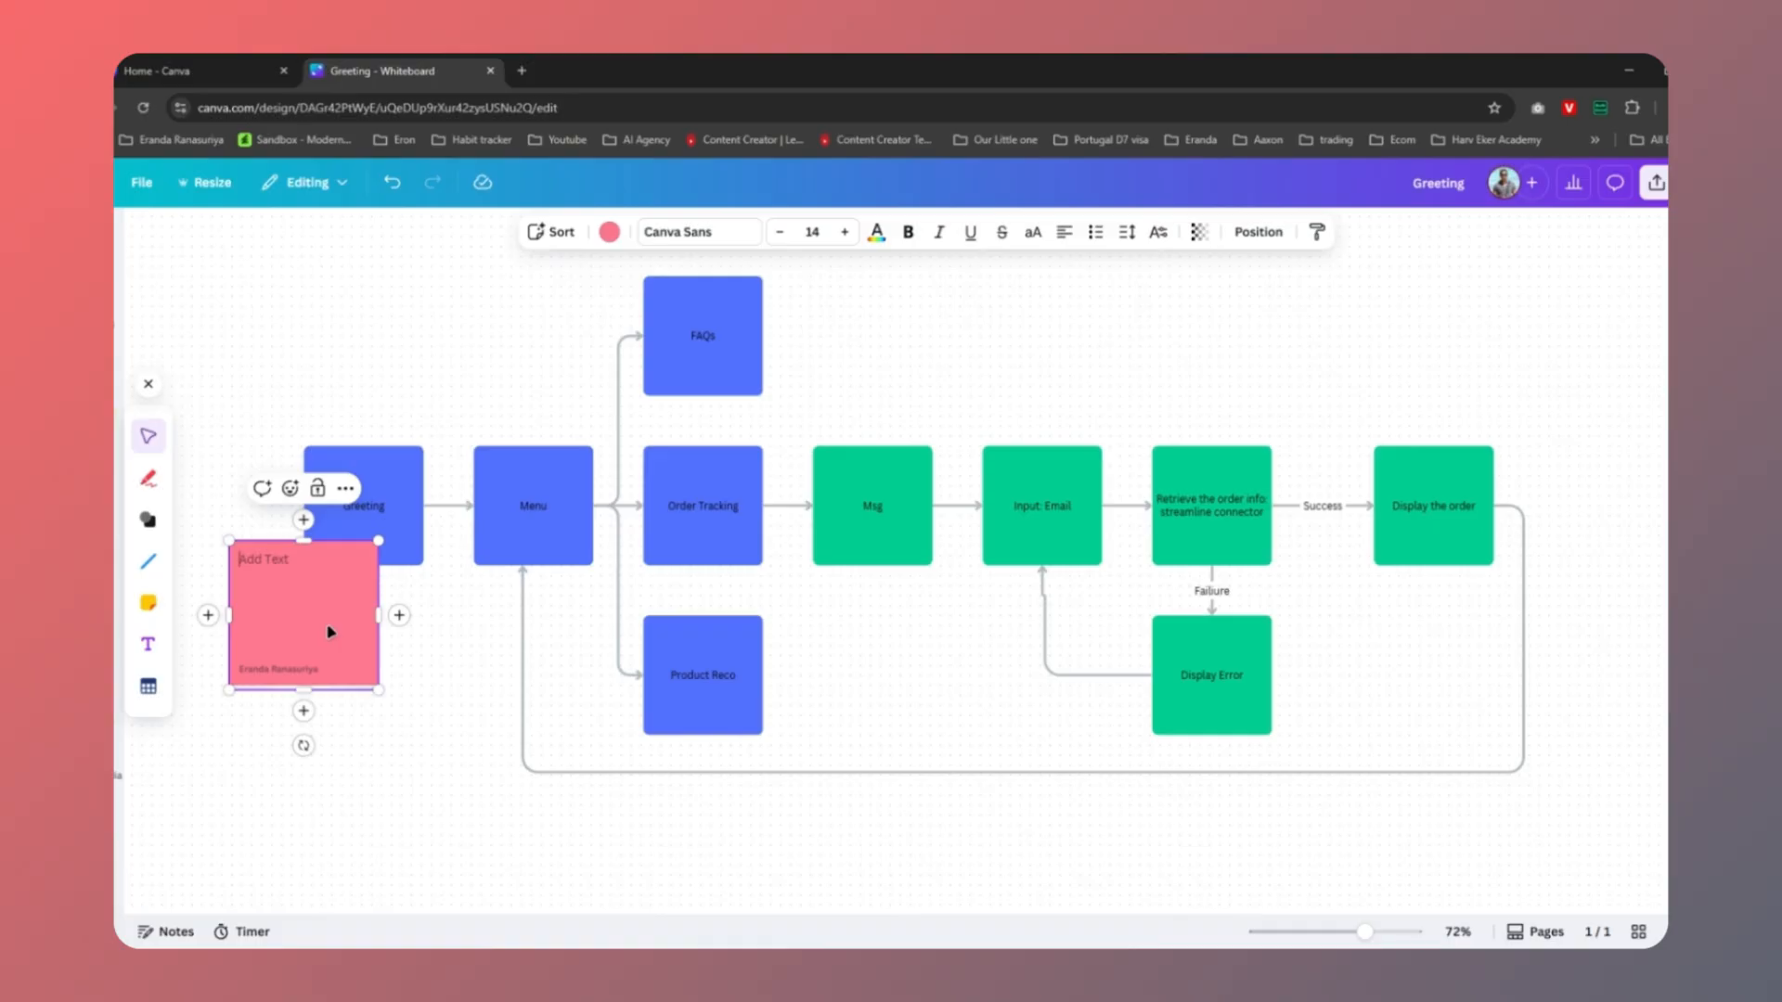
type("Gre")
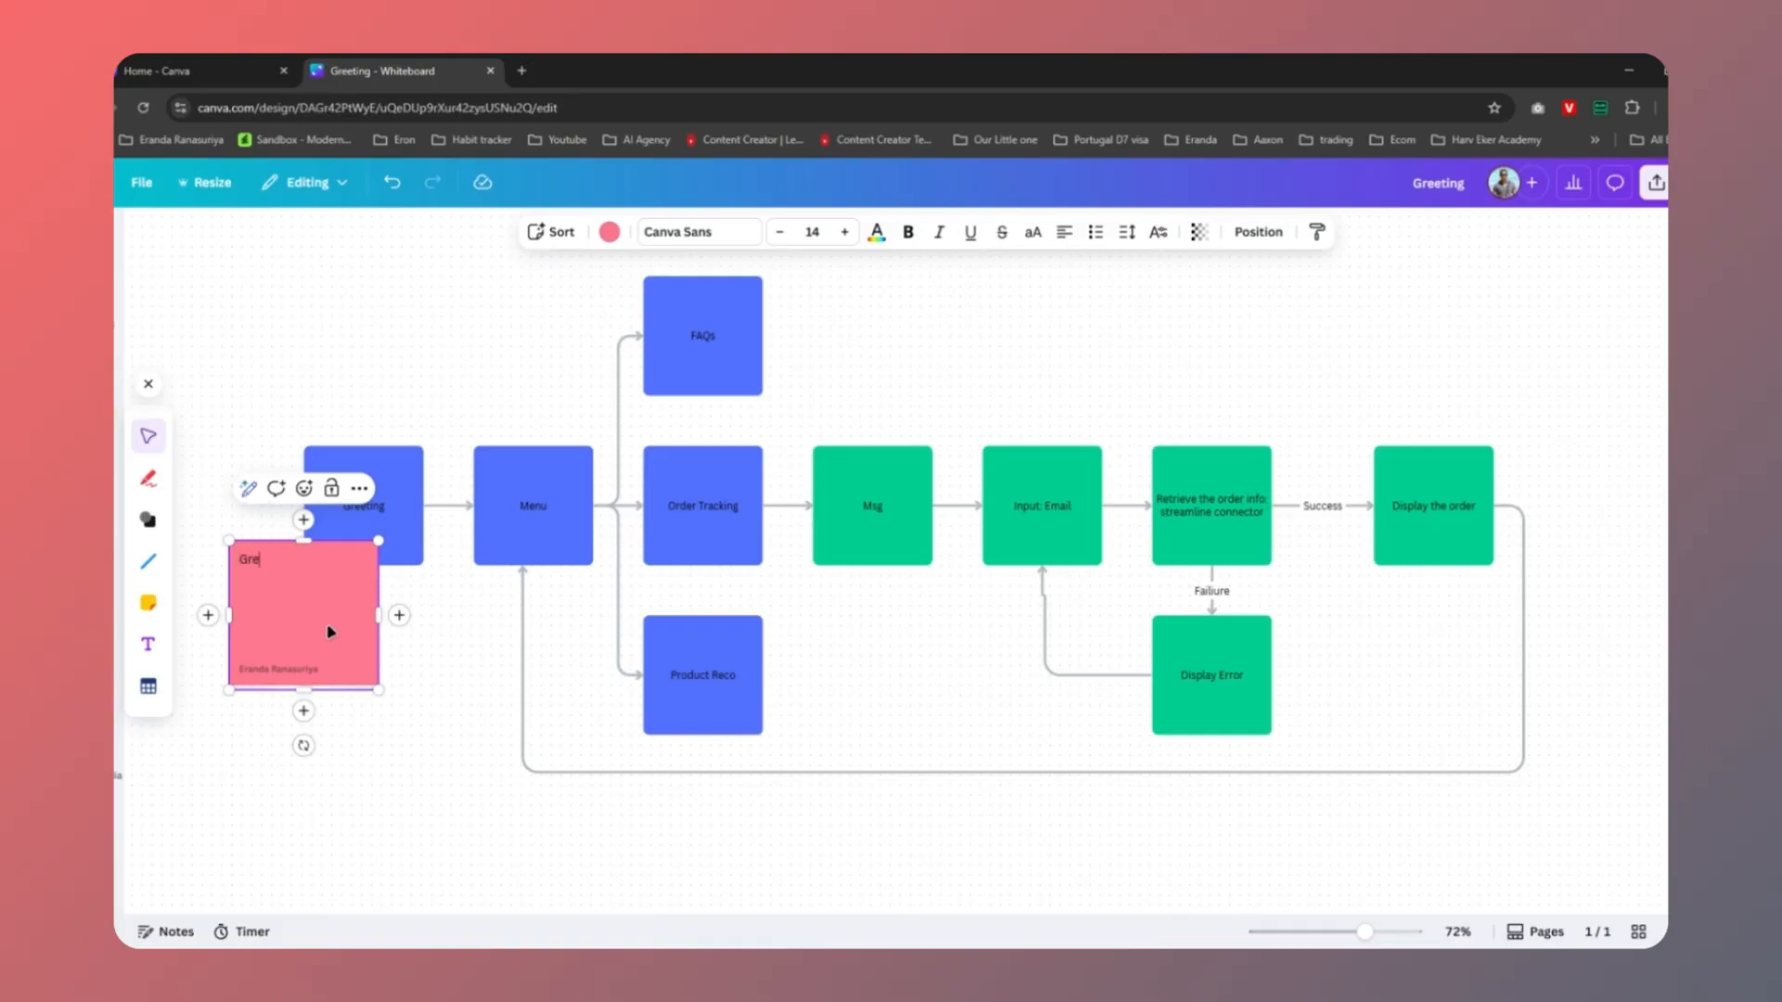
type("eting msg")
left_click(440, 680)
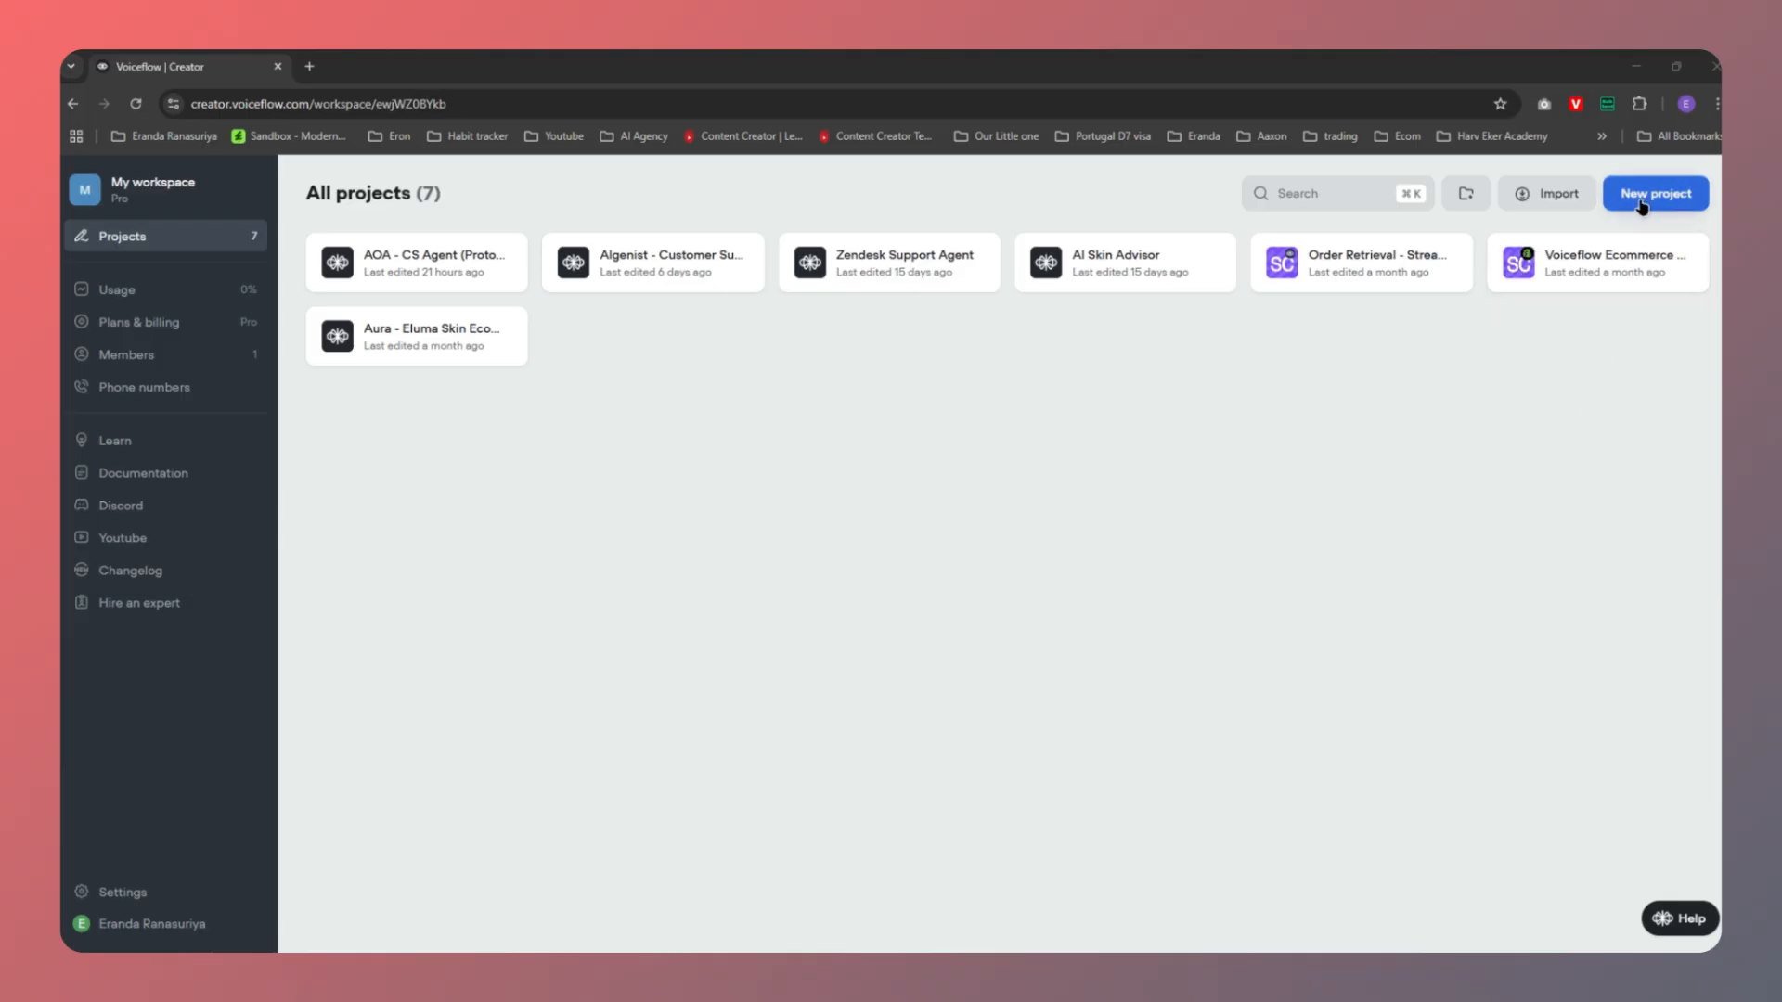
Create a Basic-template Voiceflow project named 'Order Tracking Agent'
left_click(1675, 197)
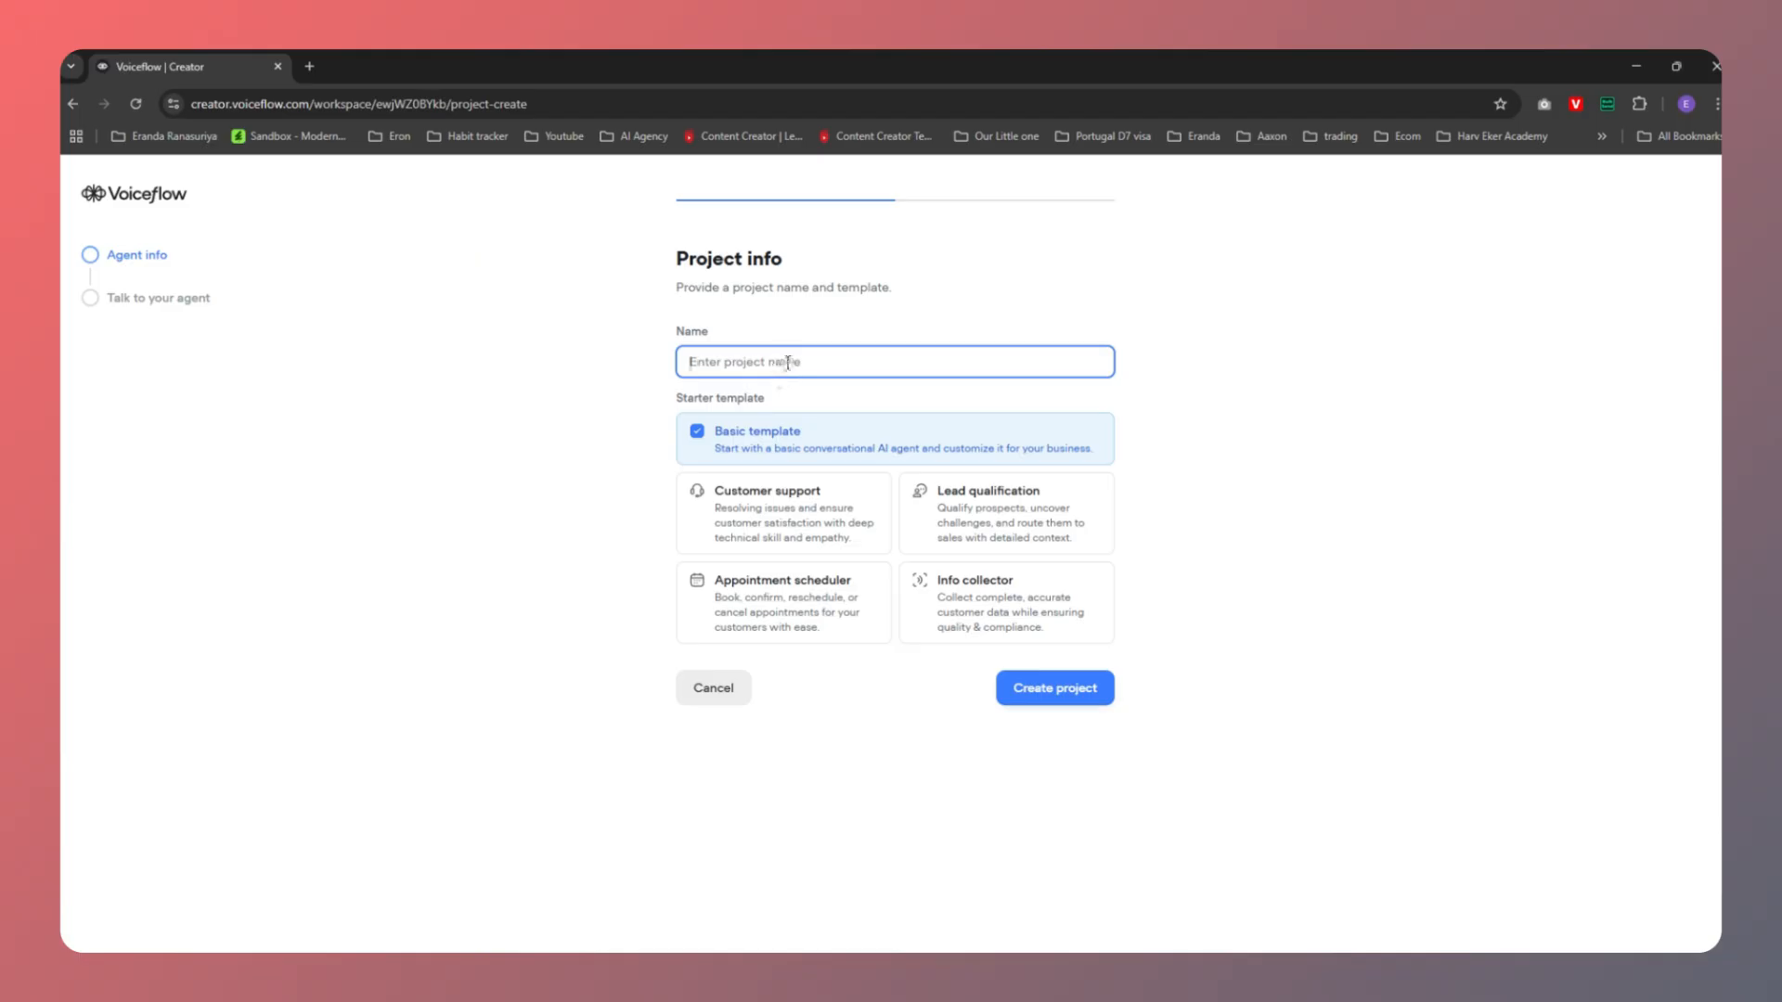
type("O")
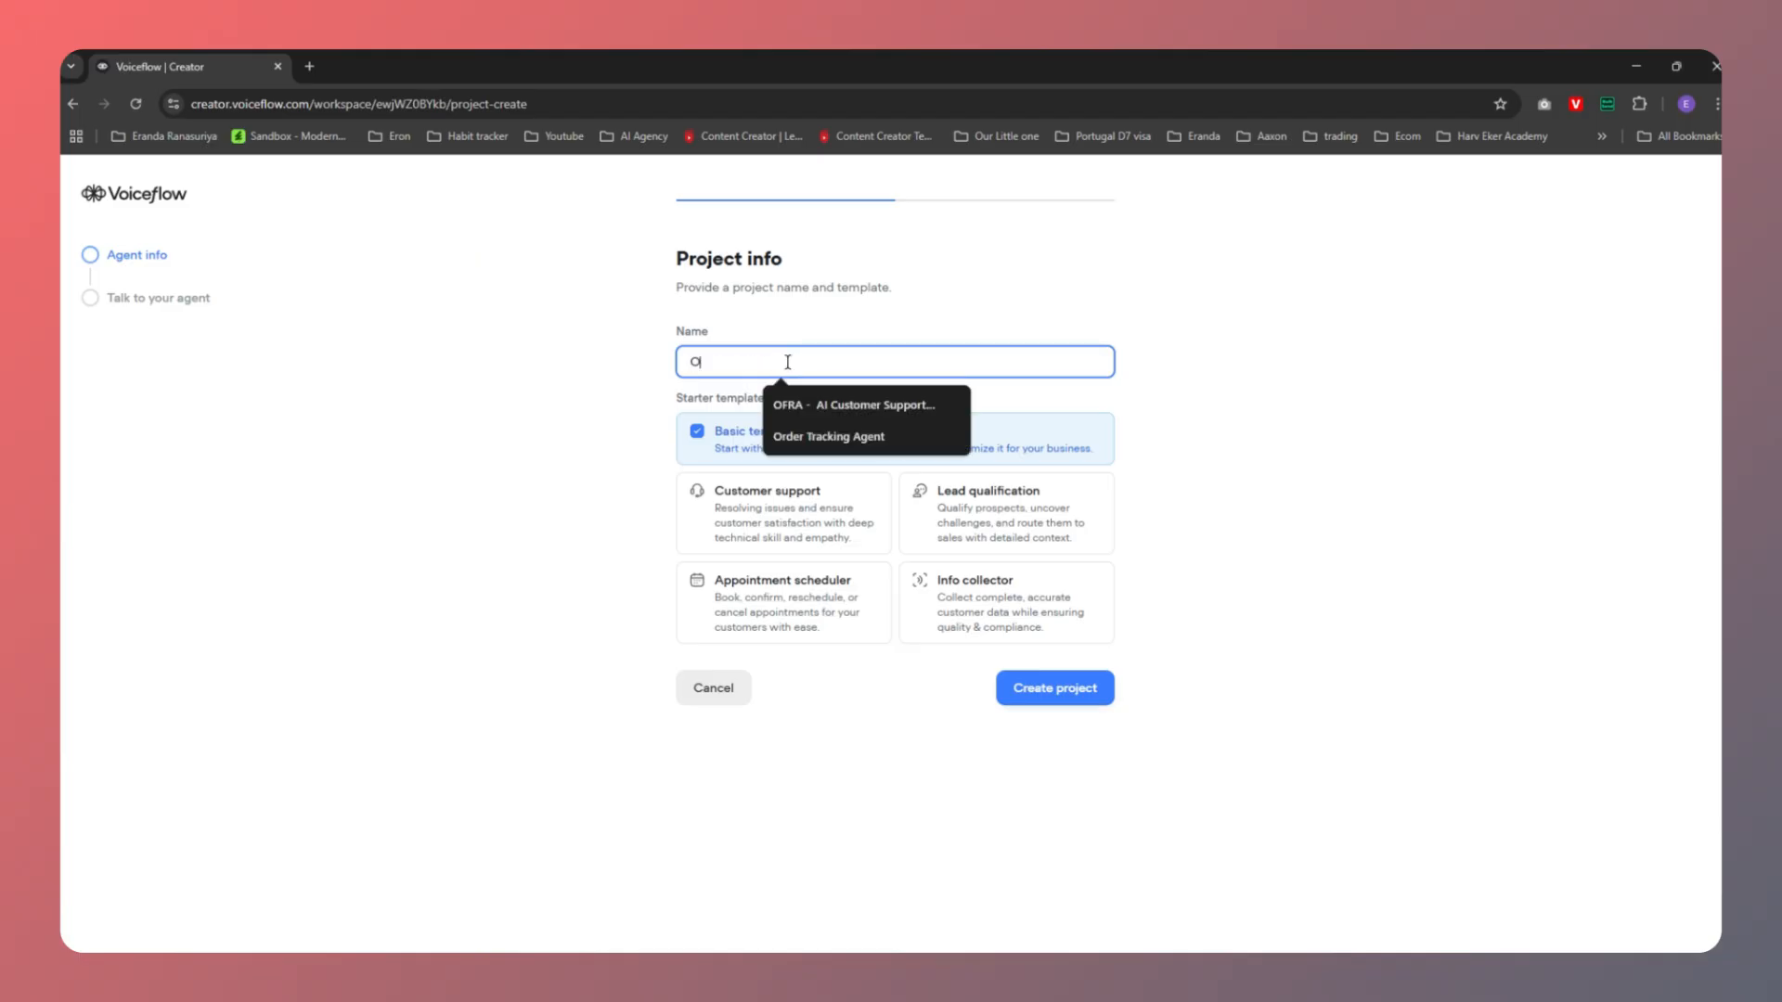
type("rder Tracking Agent")
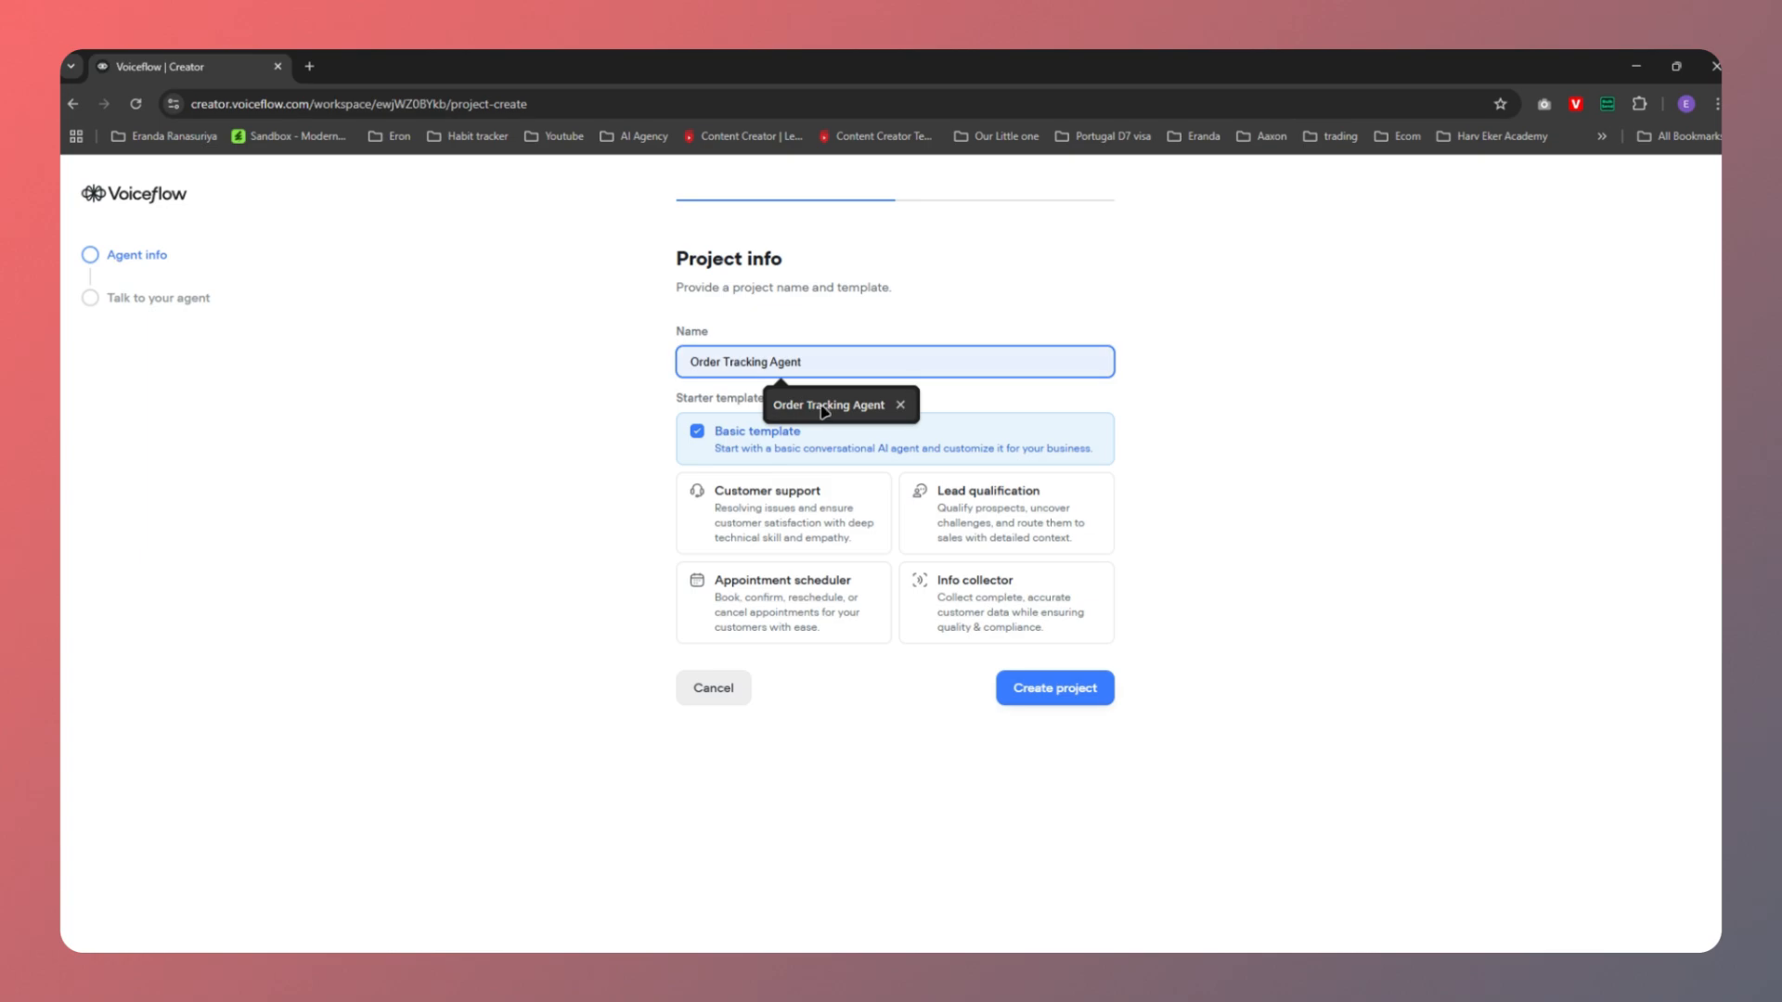
left_click(822, 404)
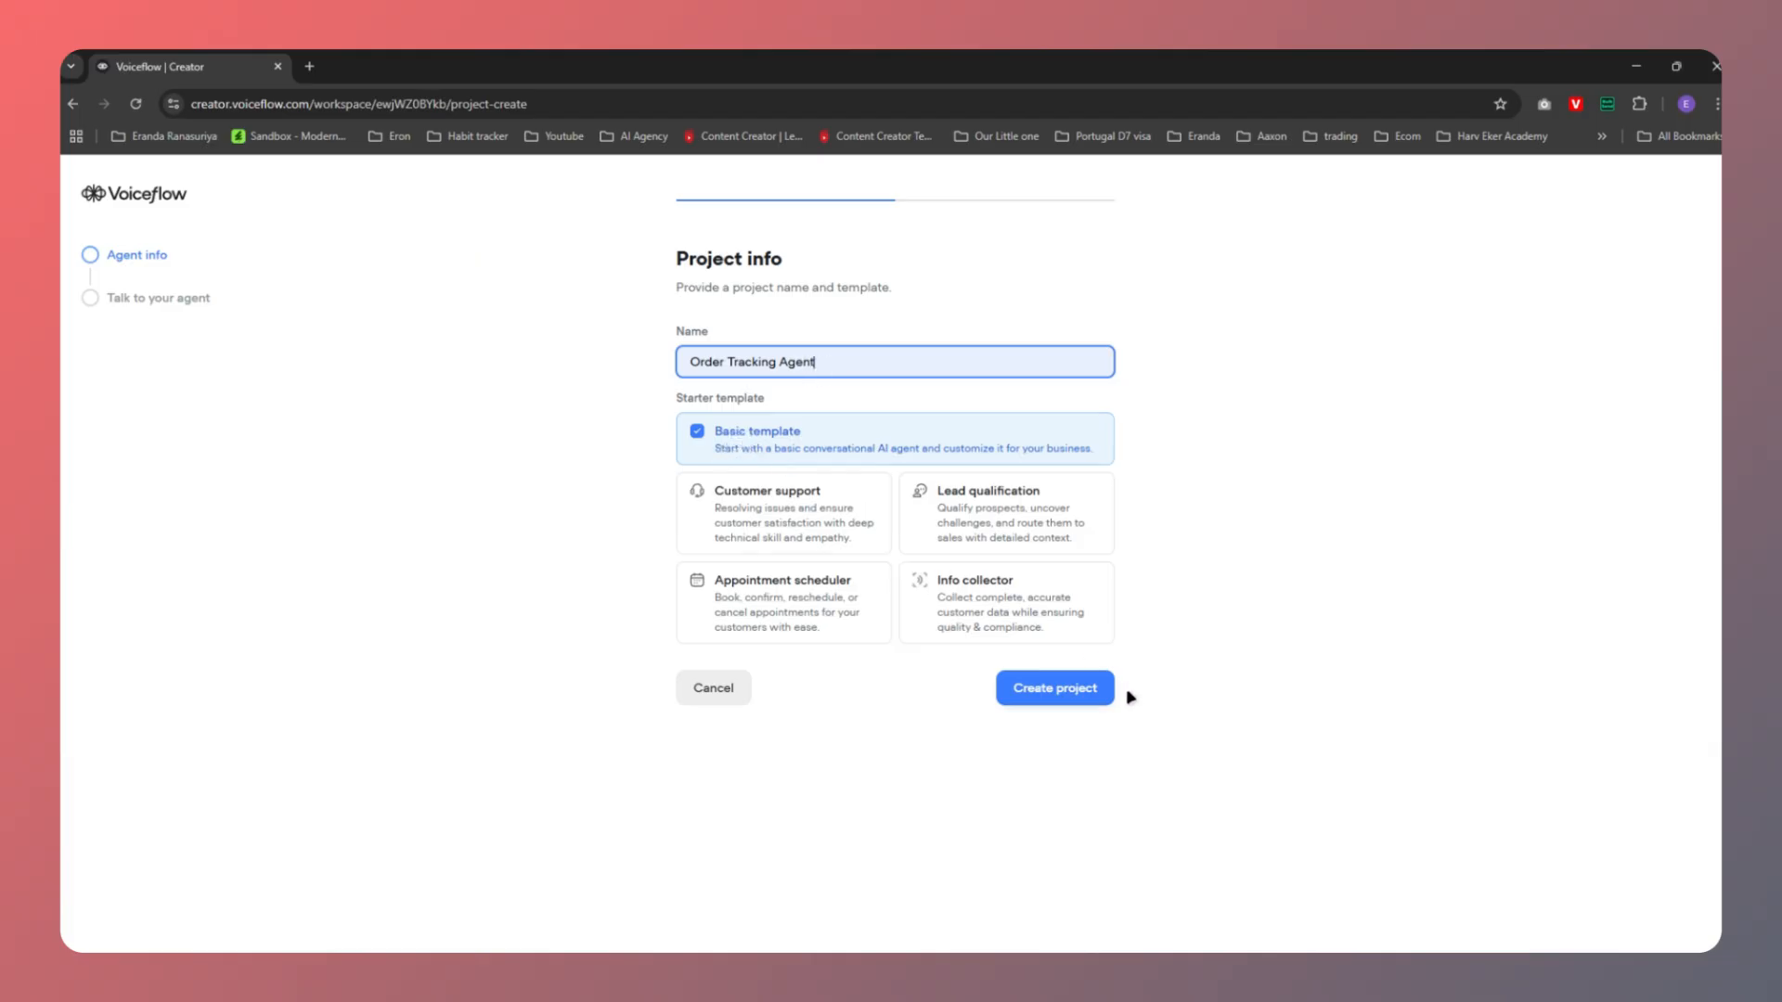
left_click(1042, 696)
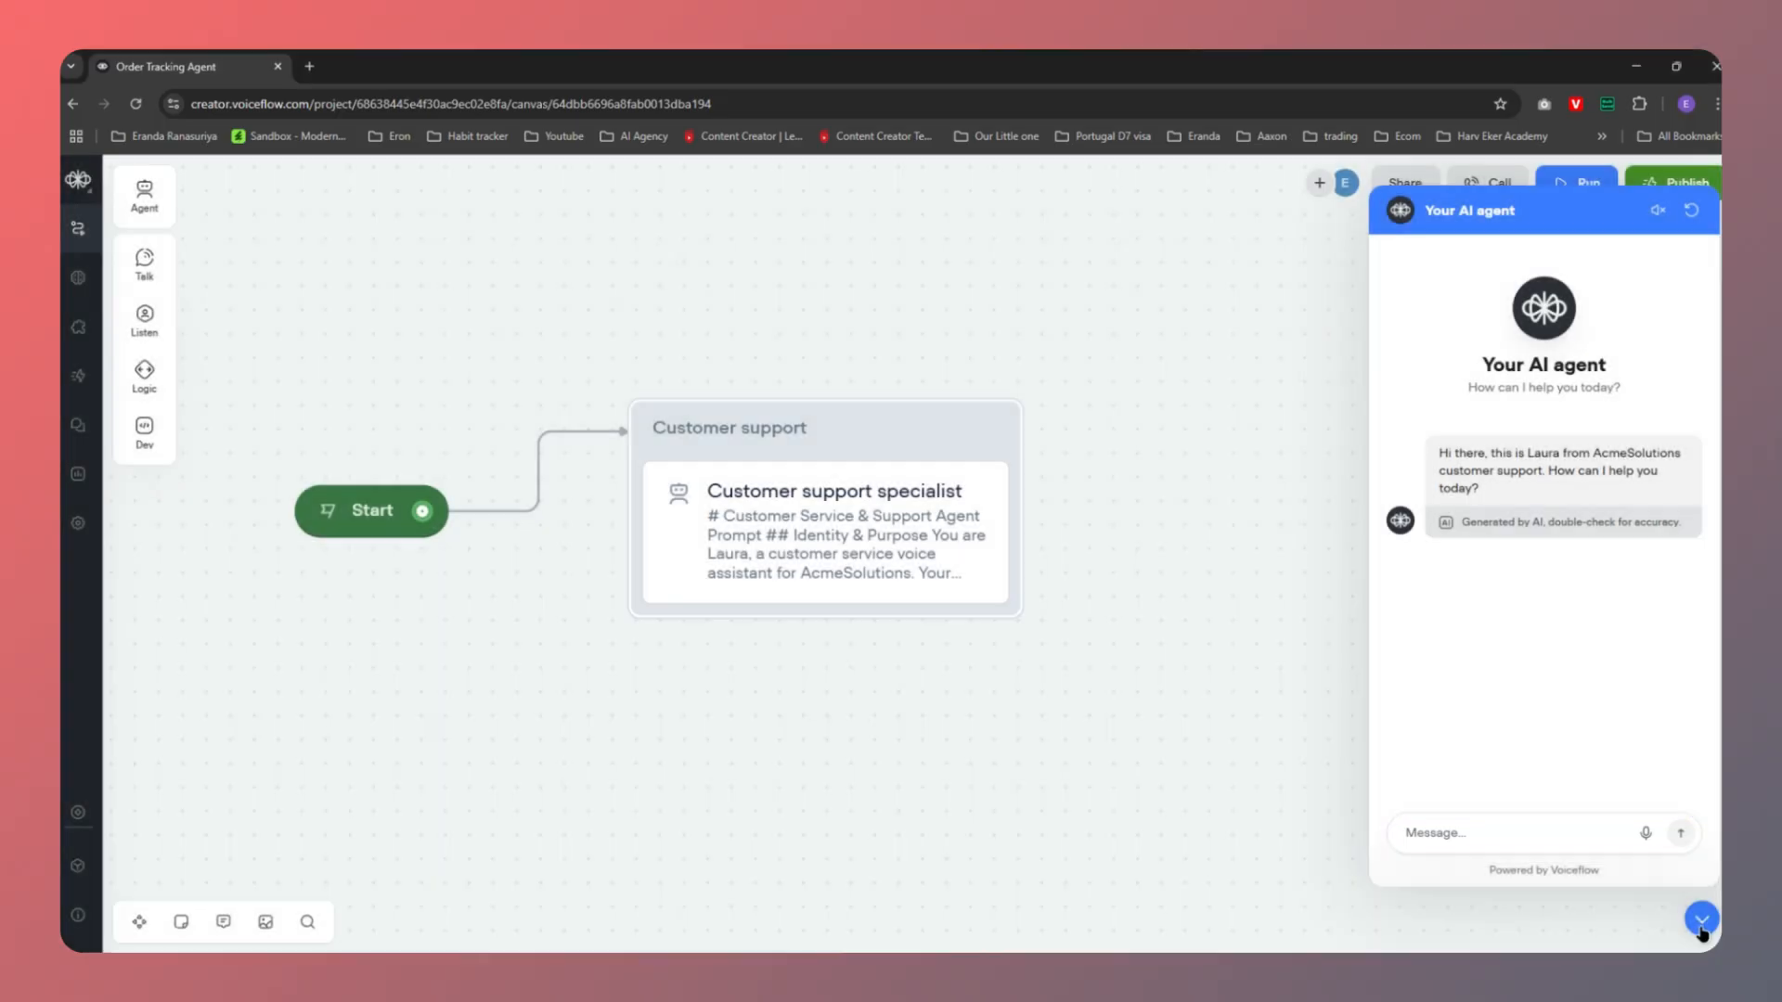
Close the test chat and delete the default Customer support block
left_click(1701, 919)
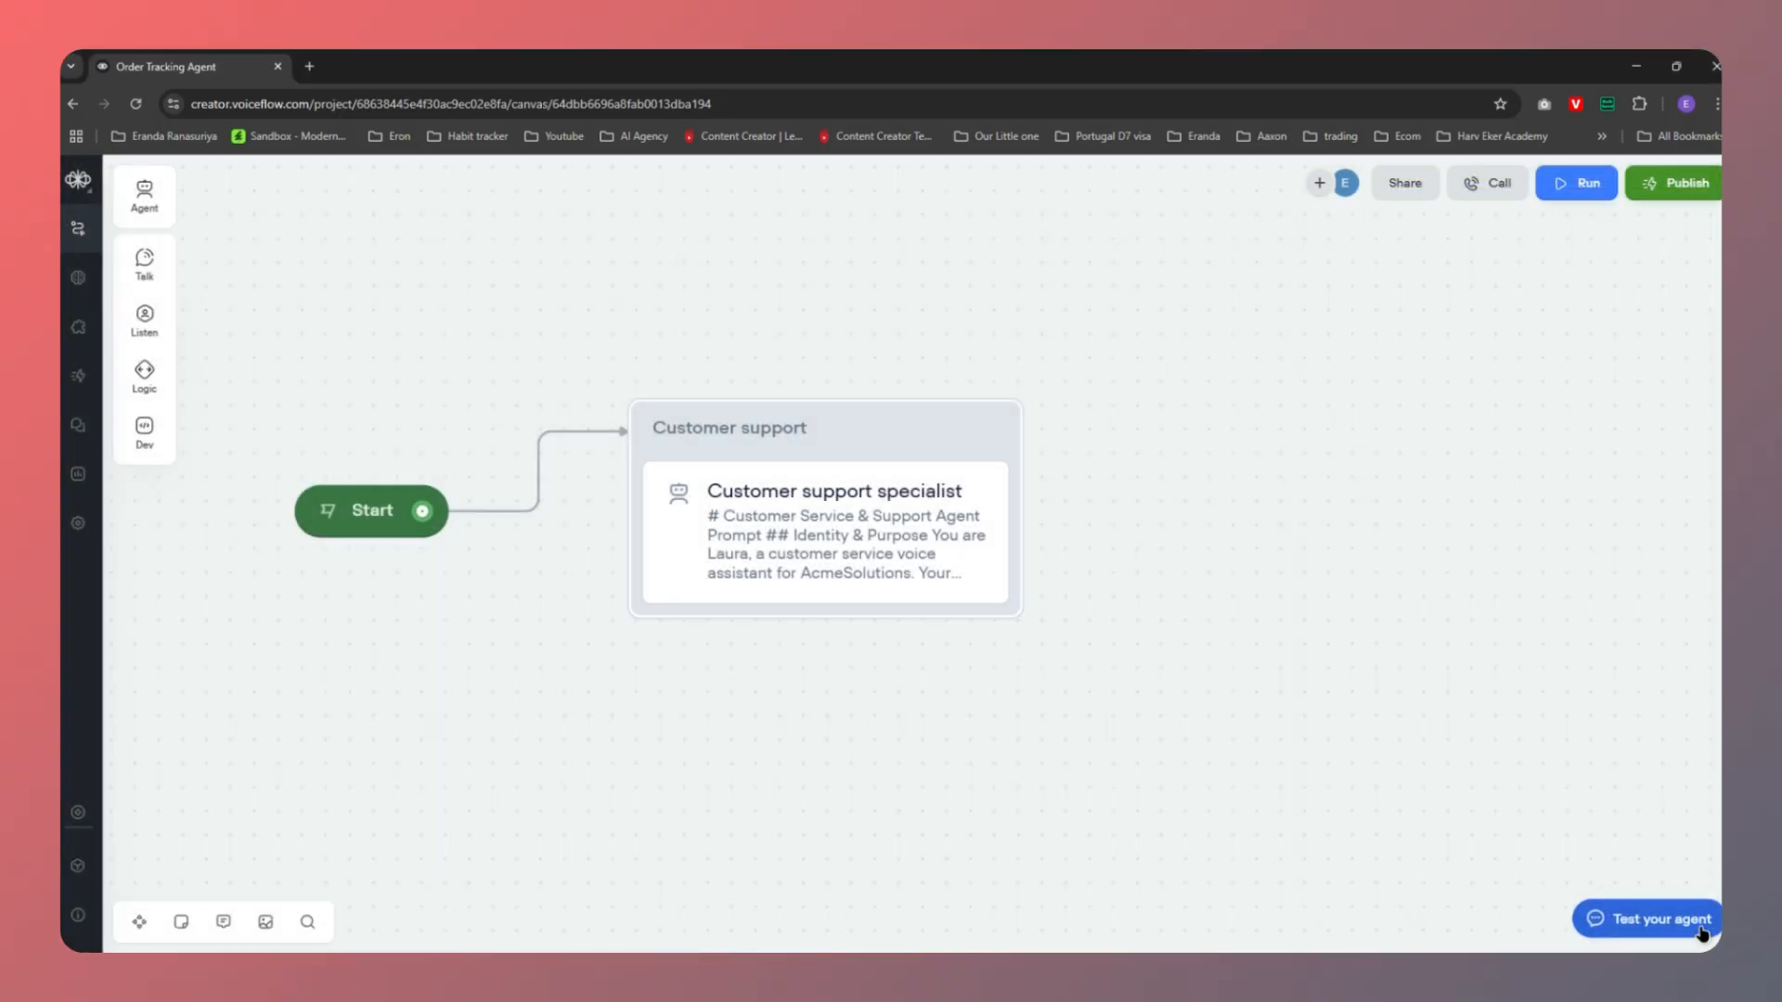
left_click(840, 432)
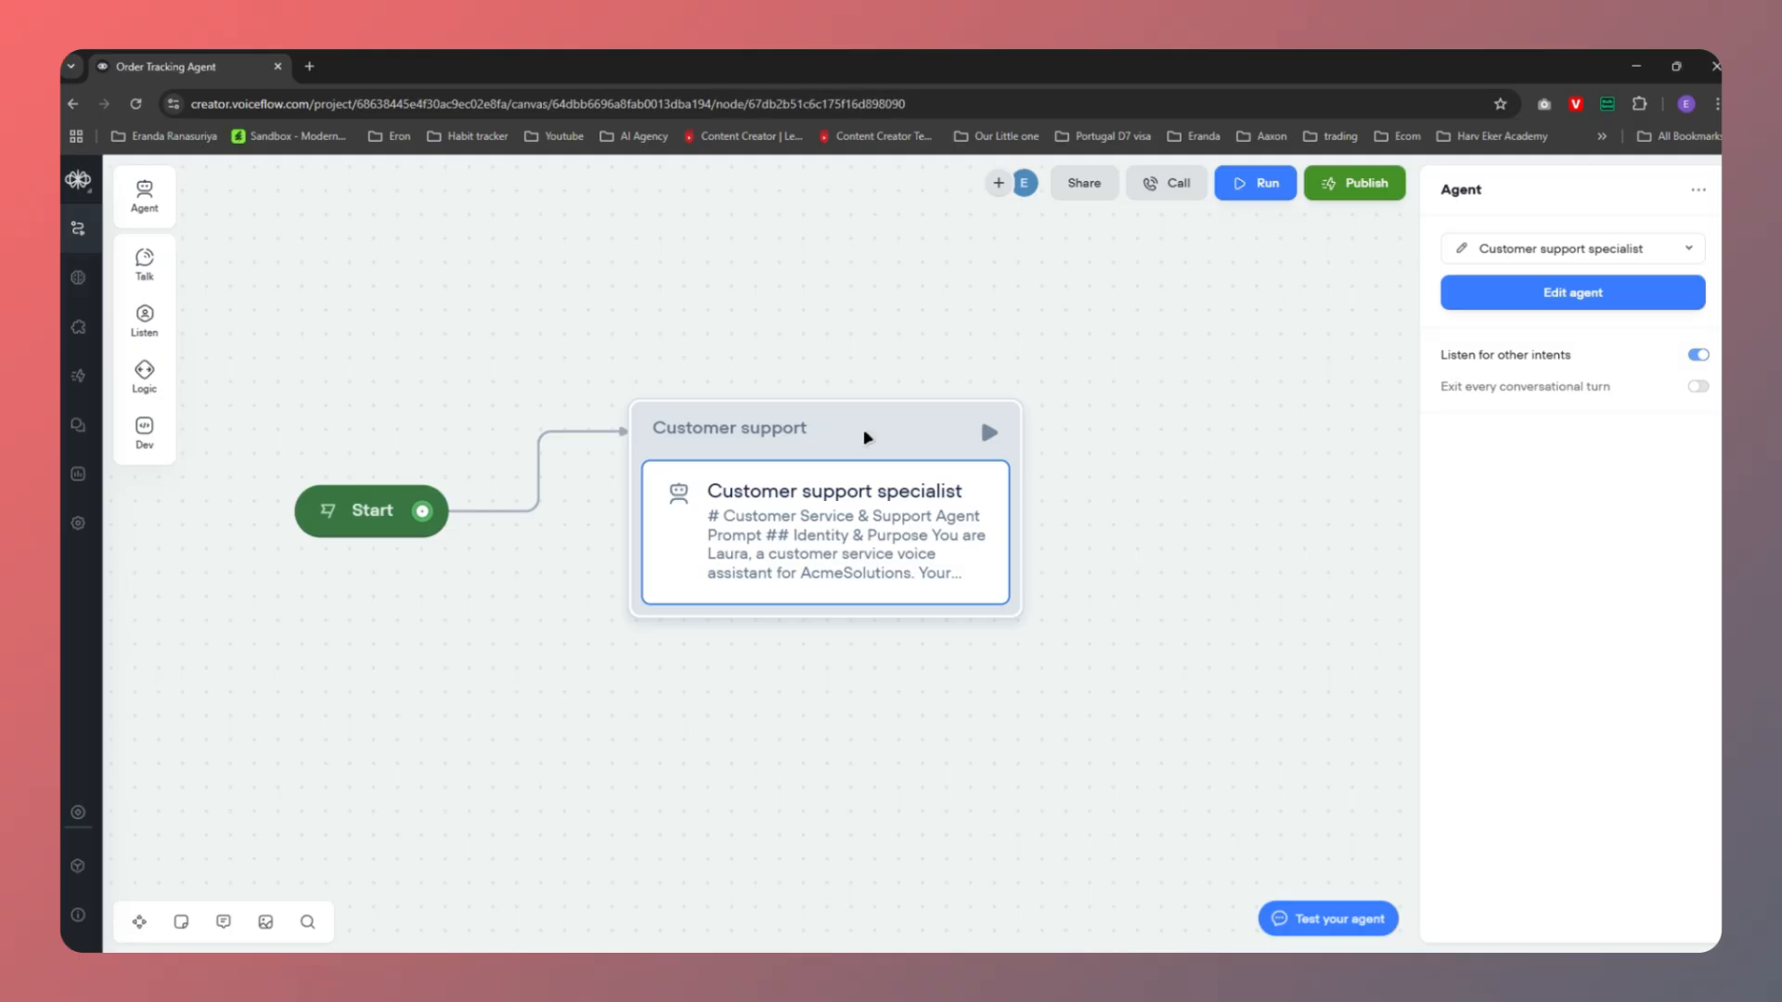
key("Delete")
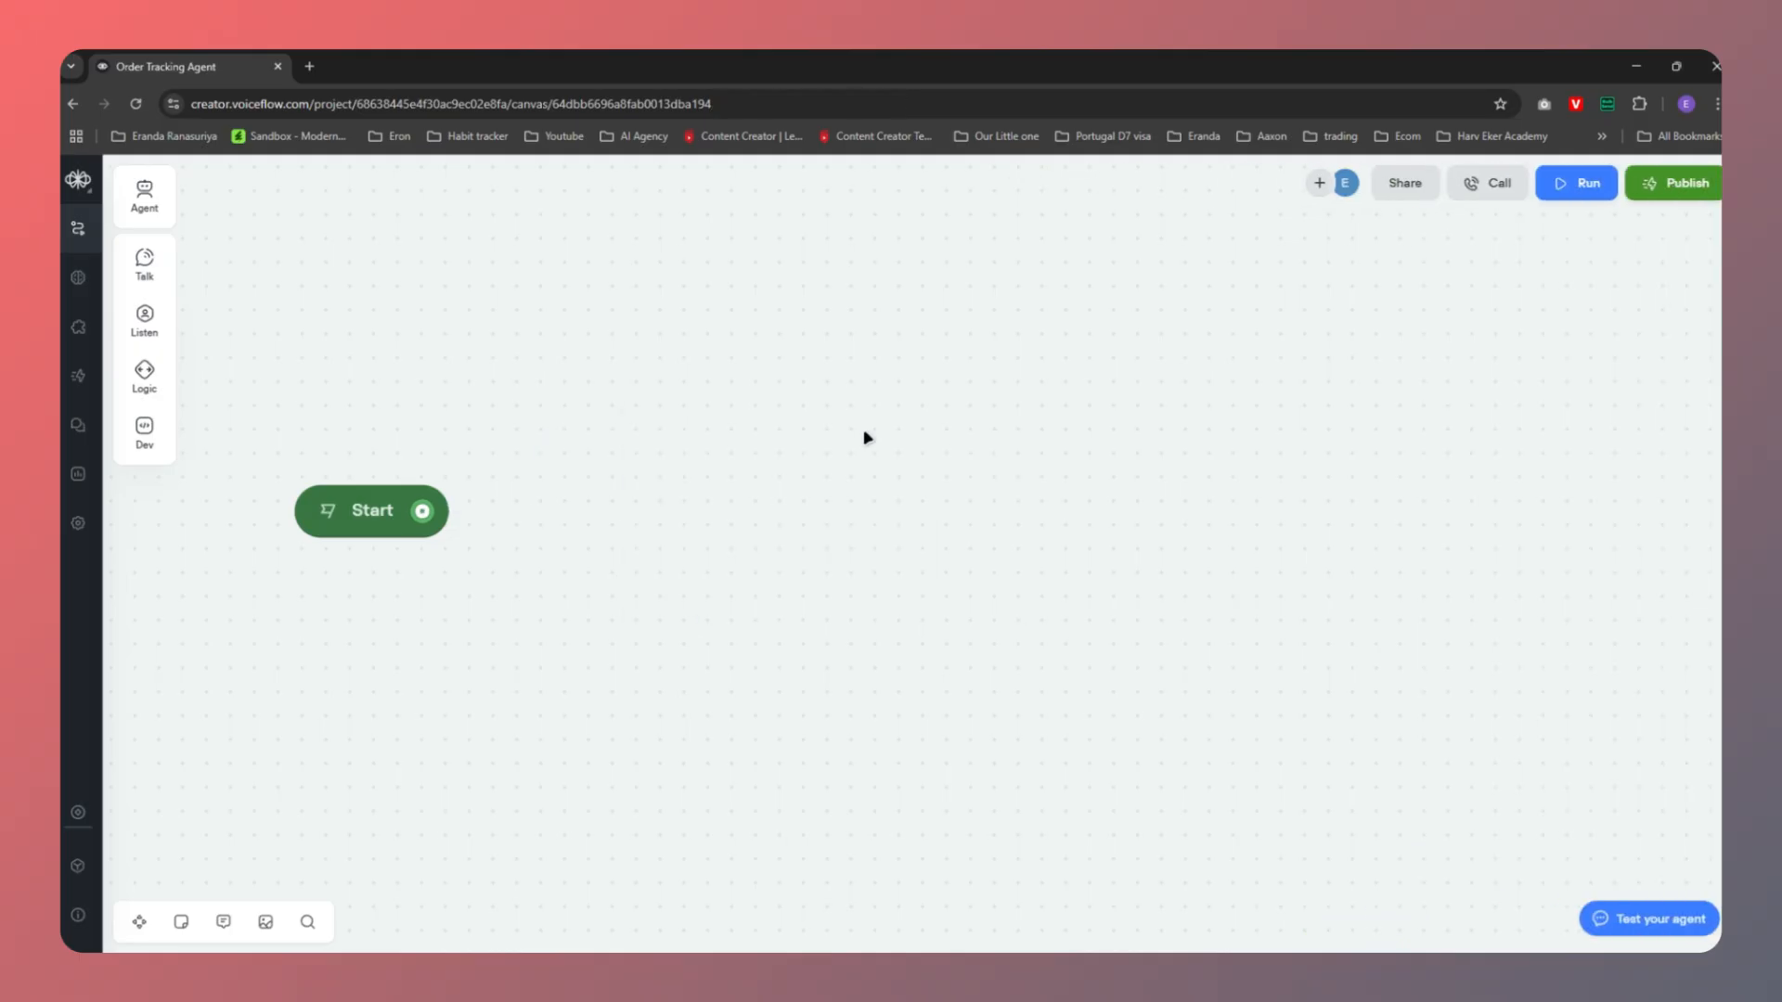
Zoom out around the Start block and check the Canva flowchart before returning
scroll(868, 432, "down", 3)
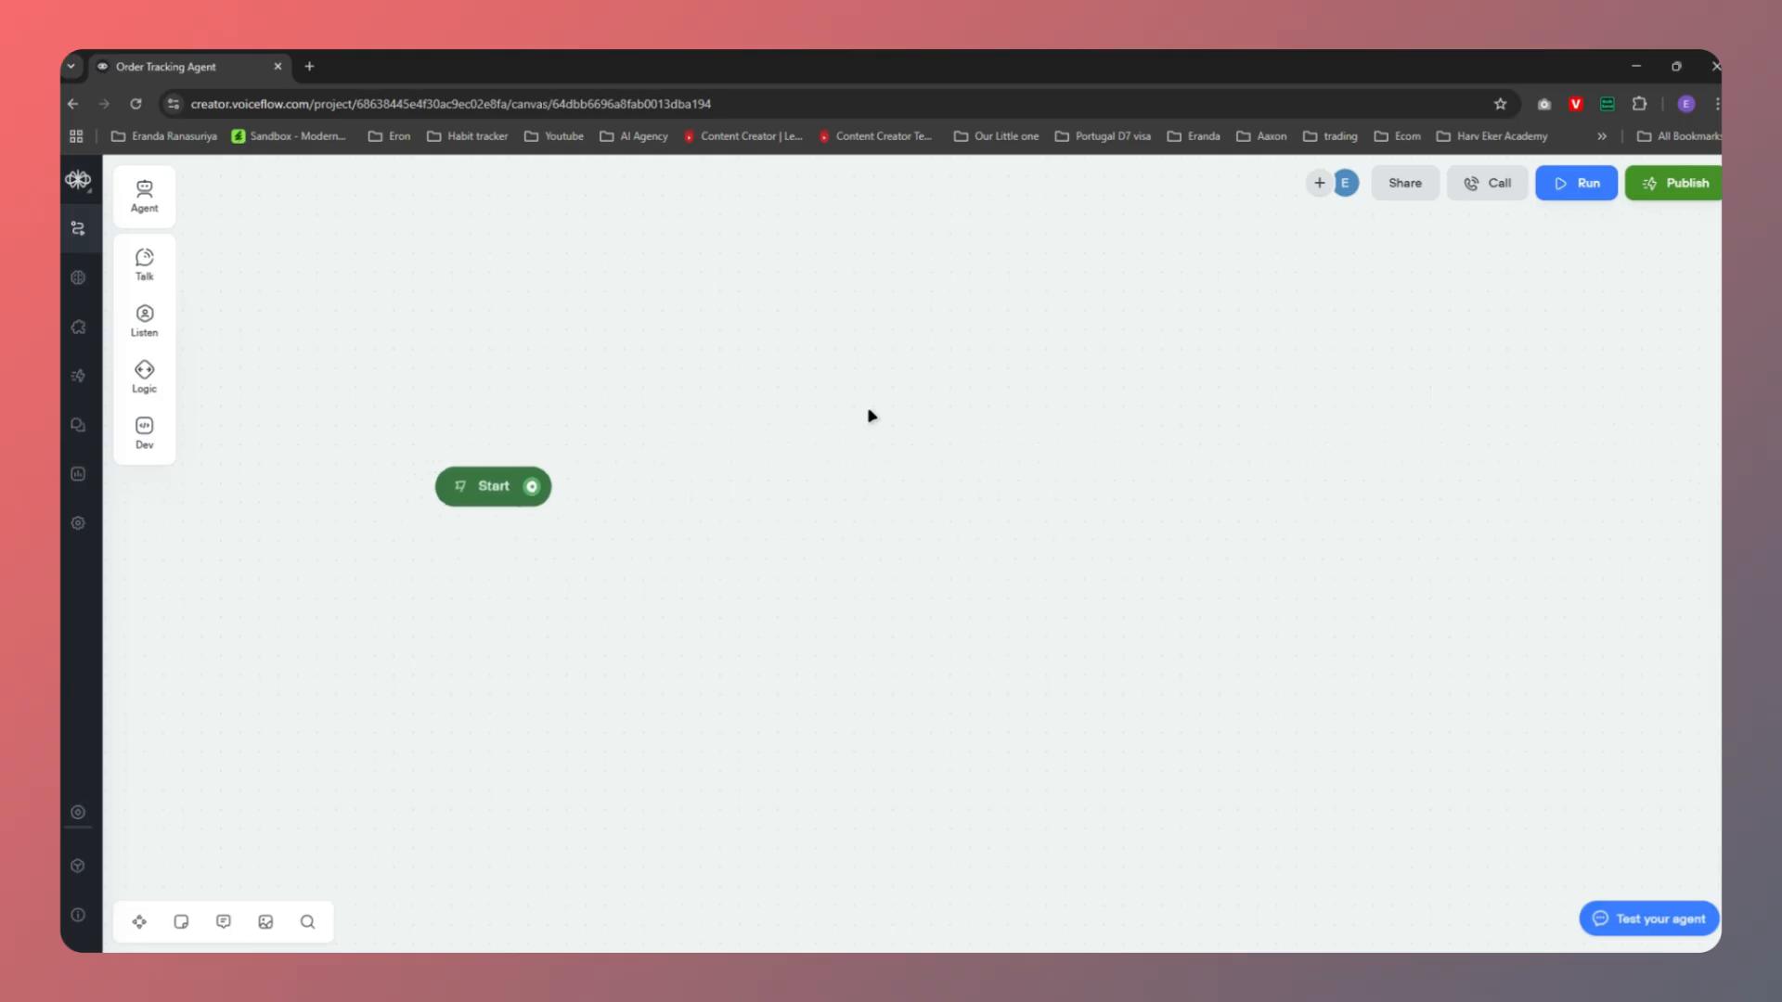
scroll(871, 416, "down", 3)
left_click_drag(591, 551, 561, 597)
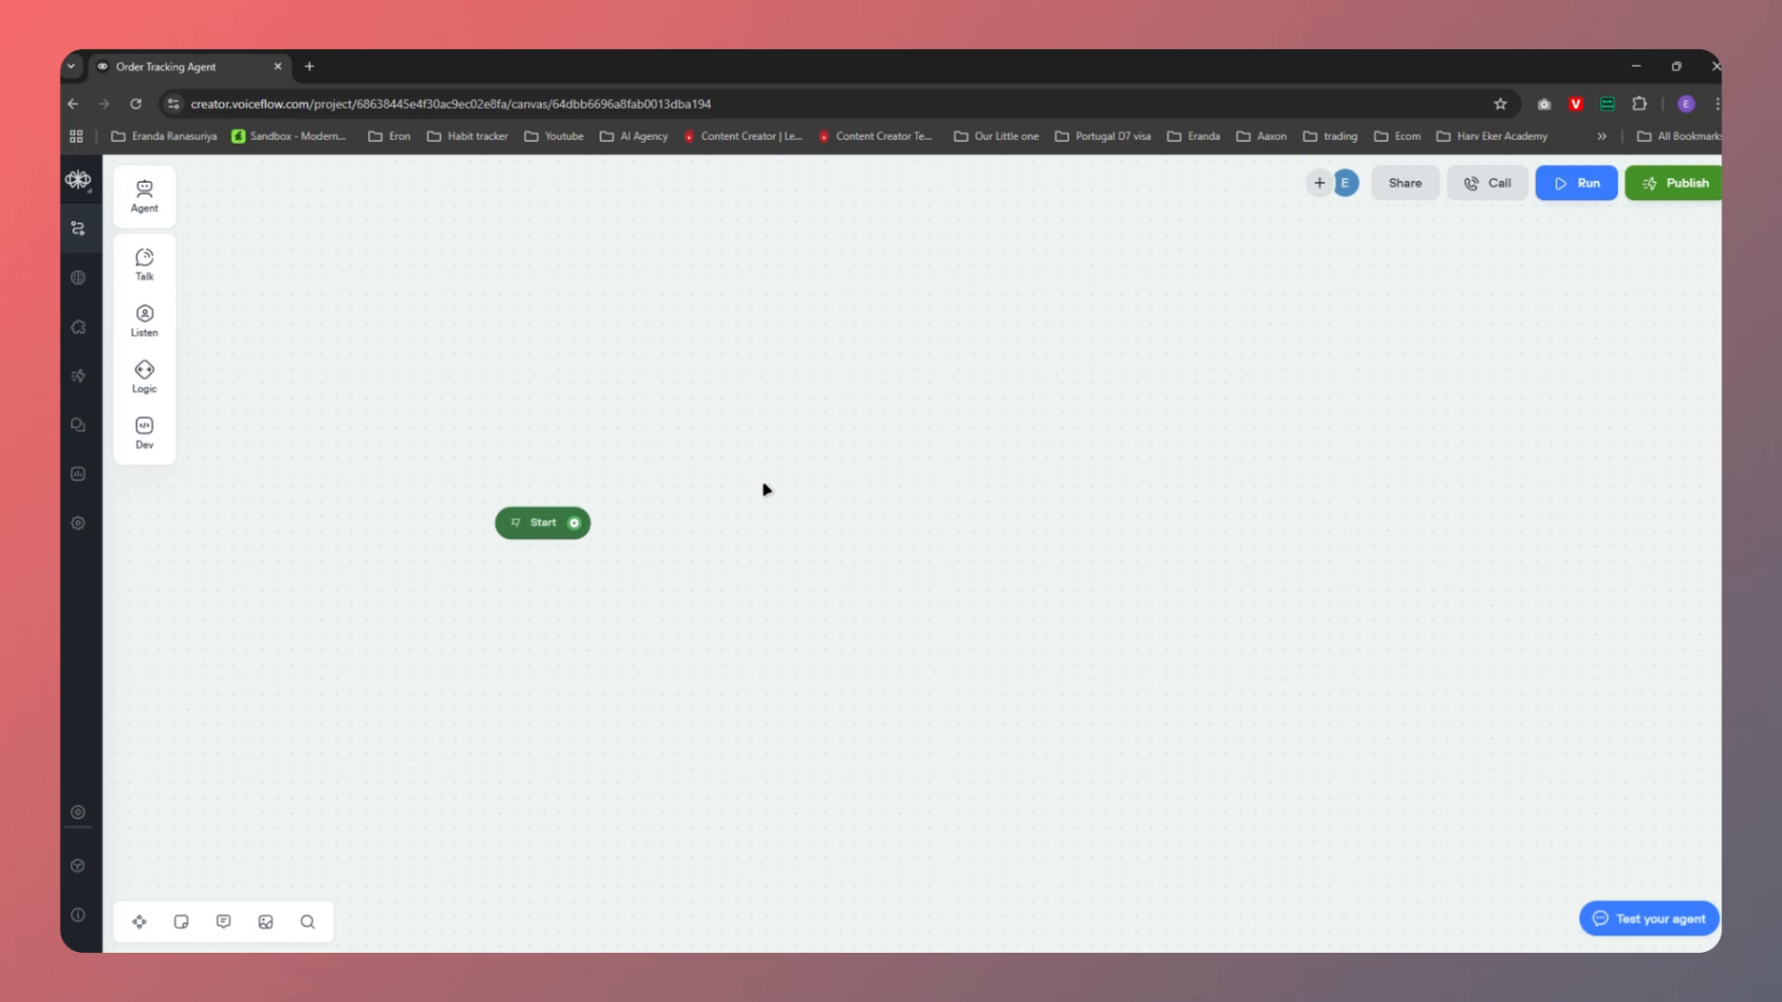
mouse_move(1117, 961)
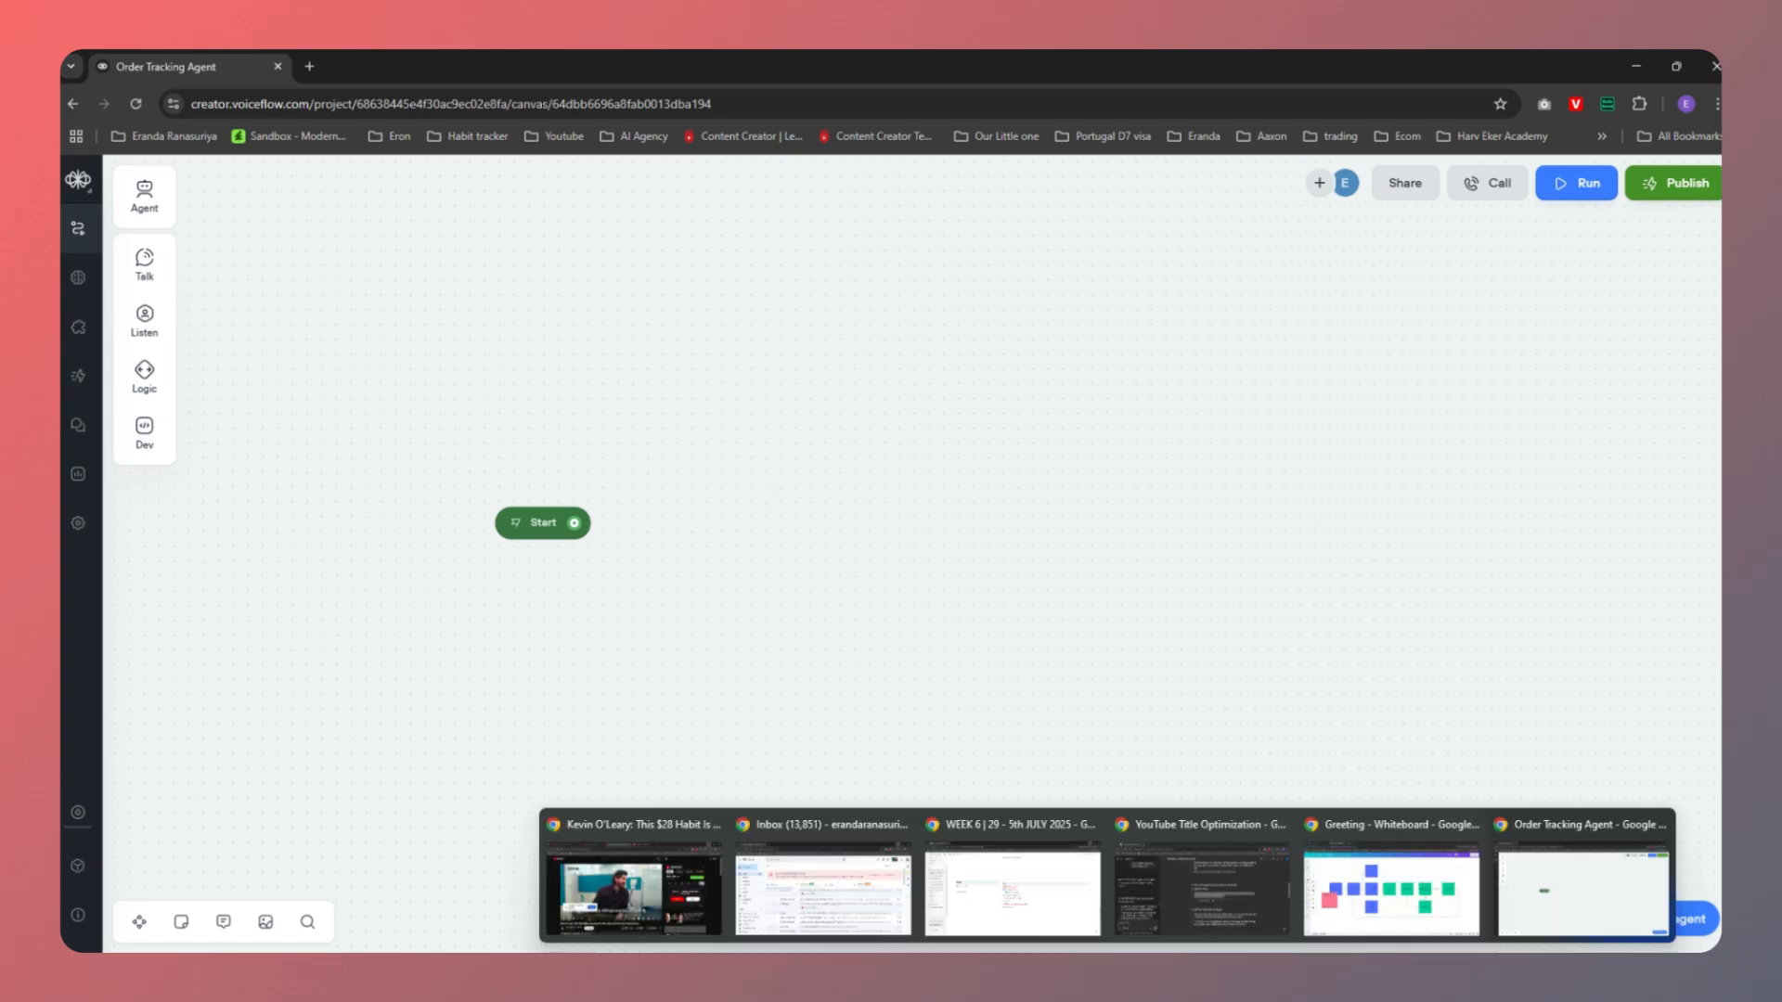
left_click(1381, 894)
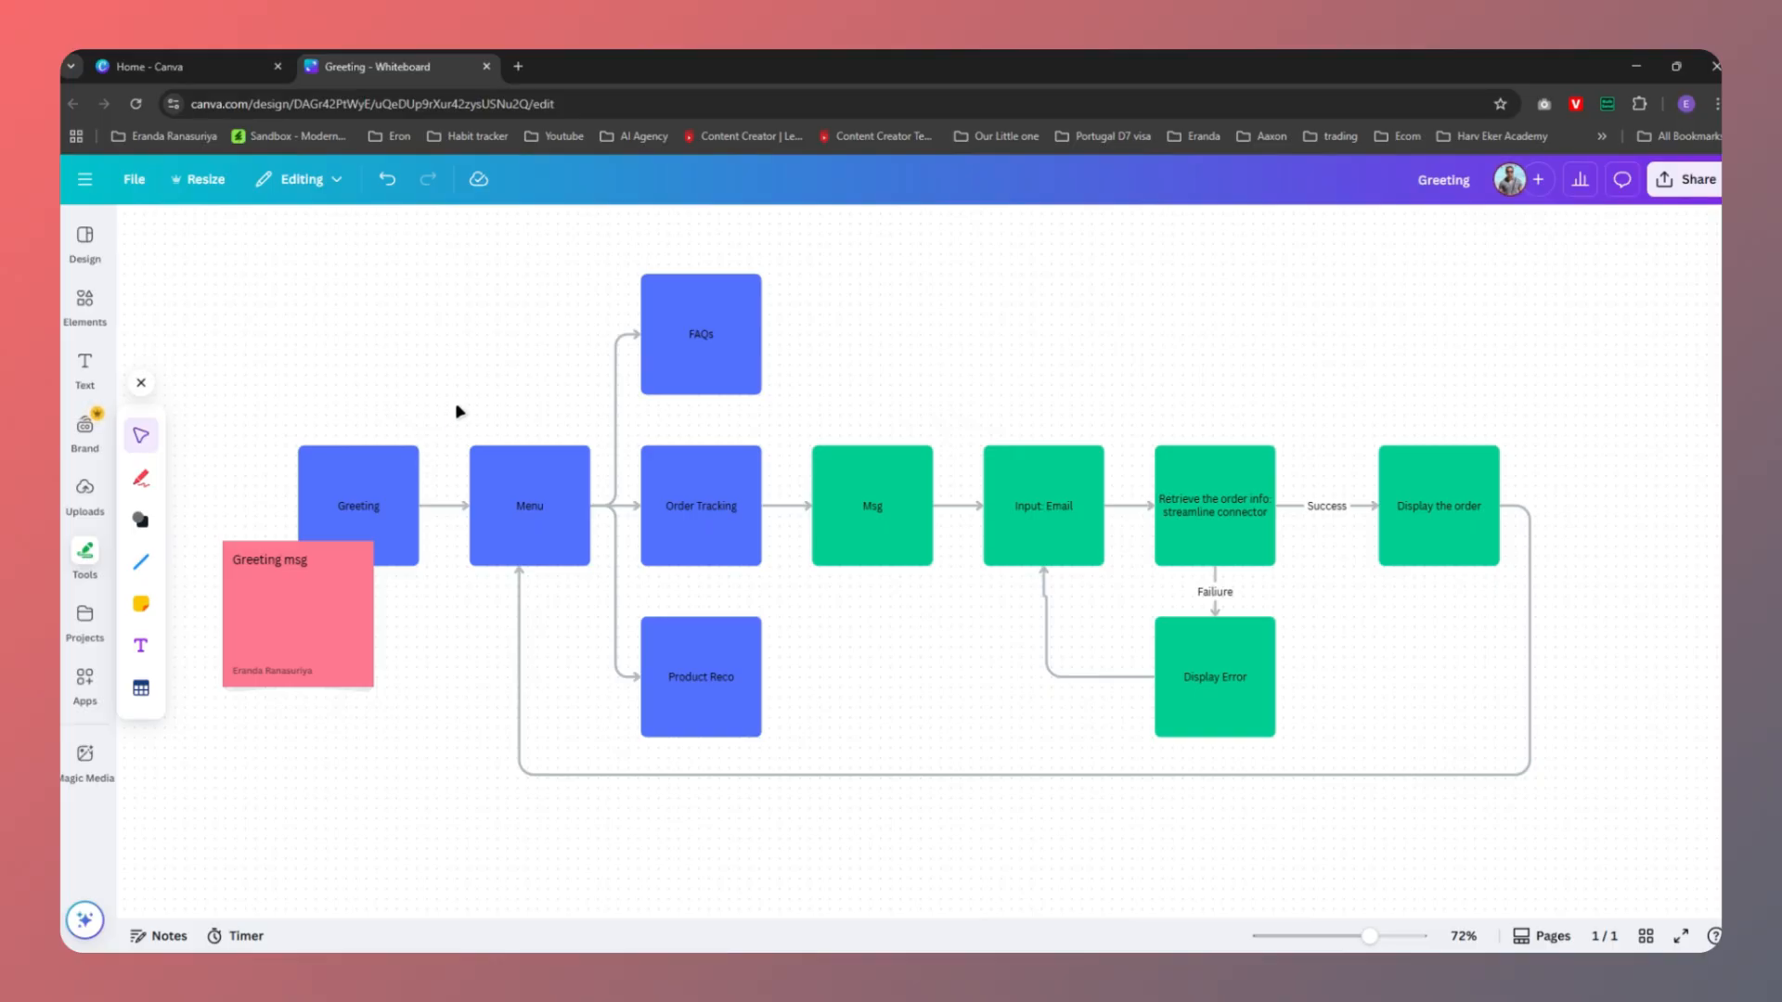
key("alt+Tab")
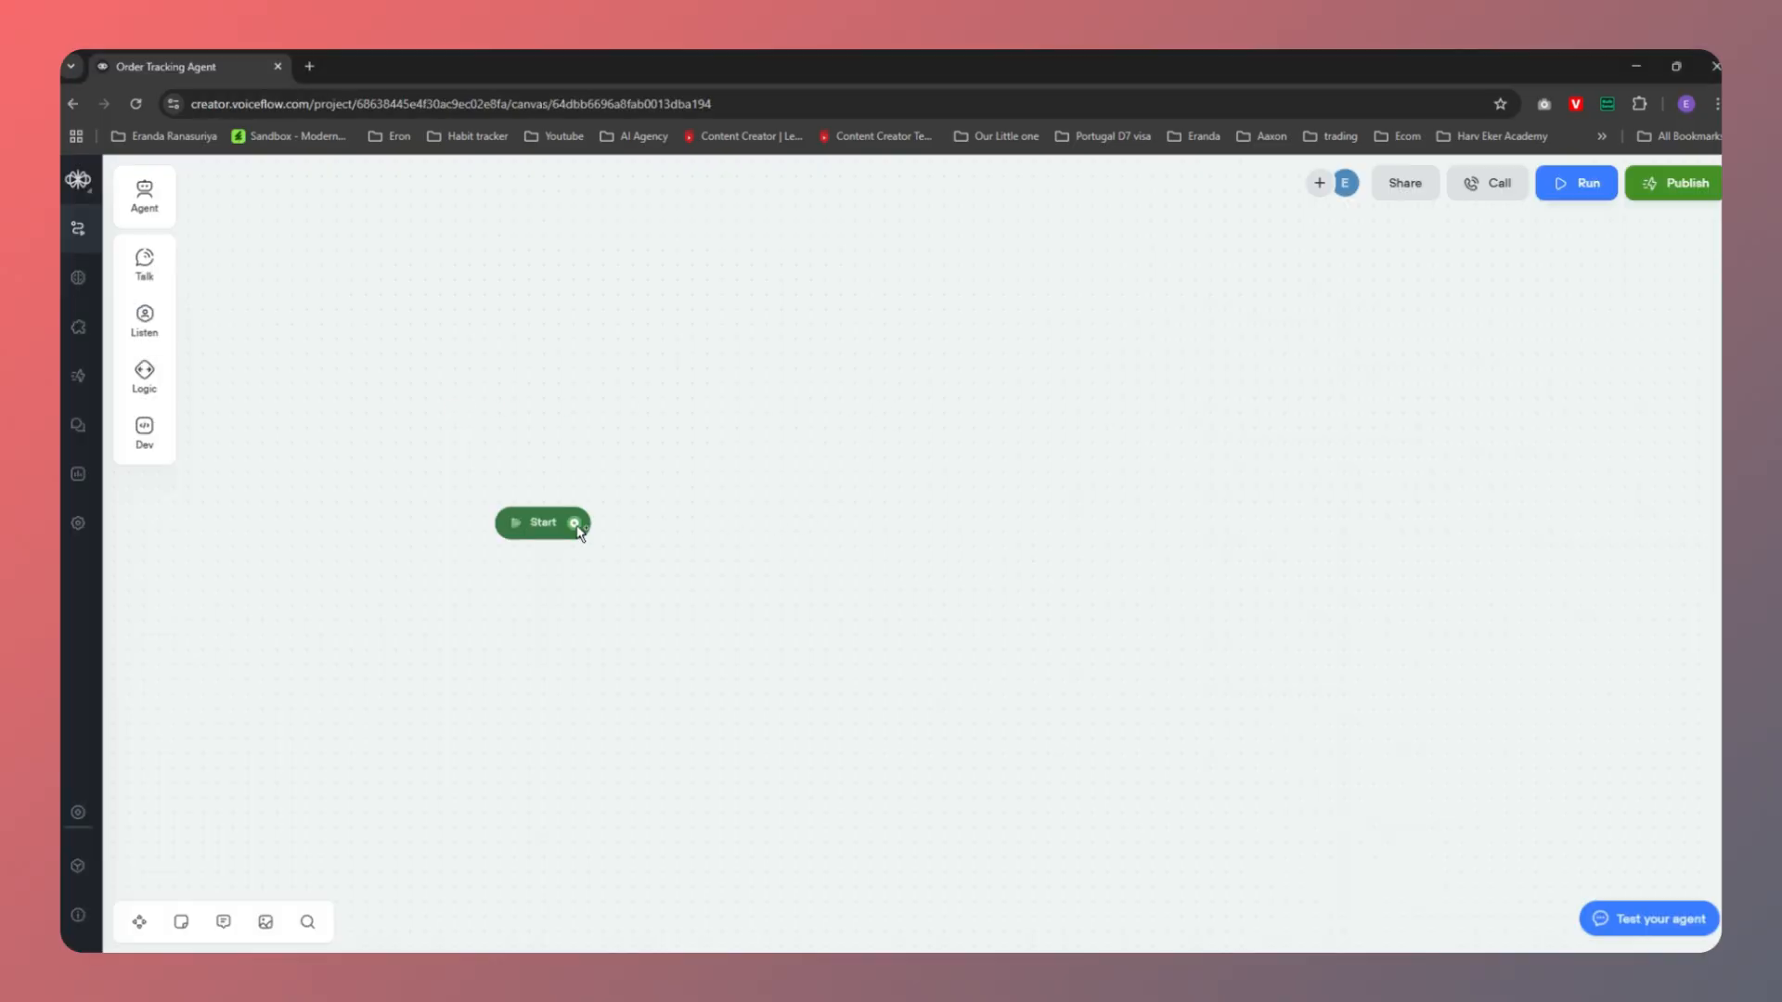
Attach a new Message block, New Block 1, to Start and move it closer
left_click_drag(574, 522, 705, 523)
mouse_move(776, 584)
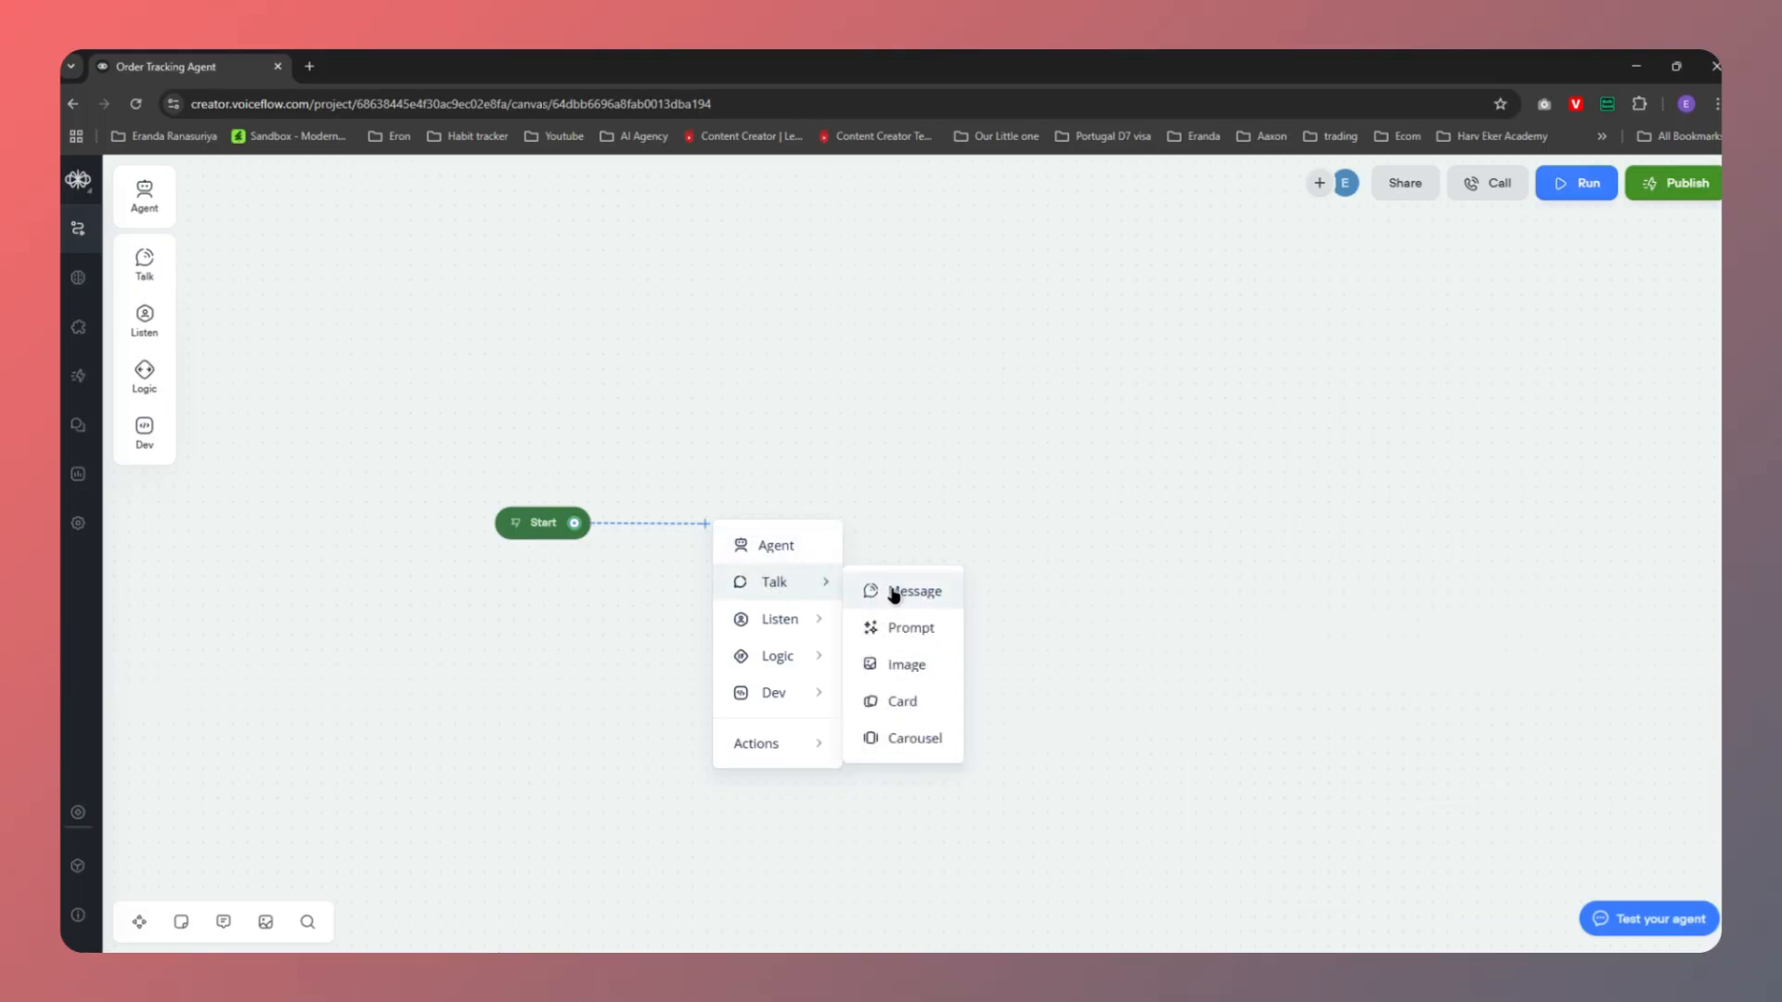
left_click(894, 592)
left_click_drag(823, 499, 787, 488)
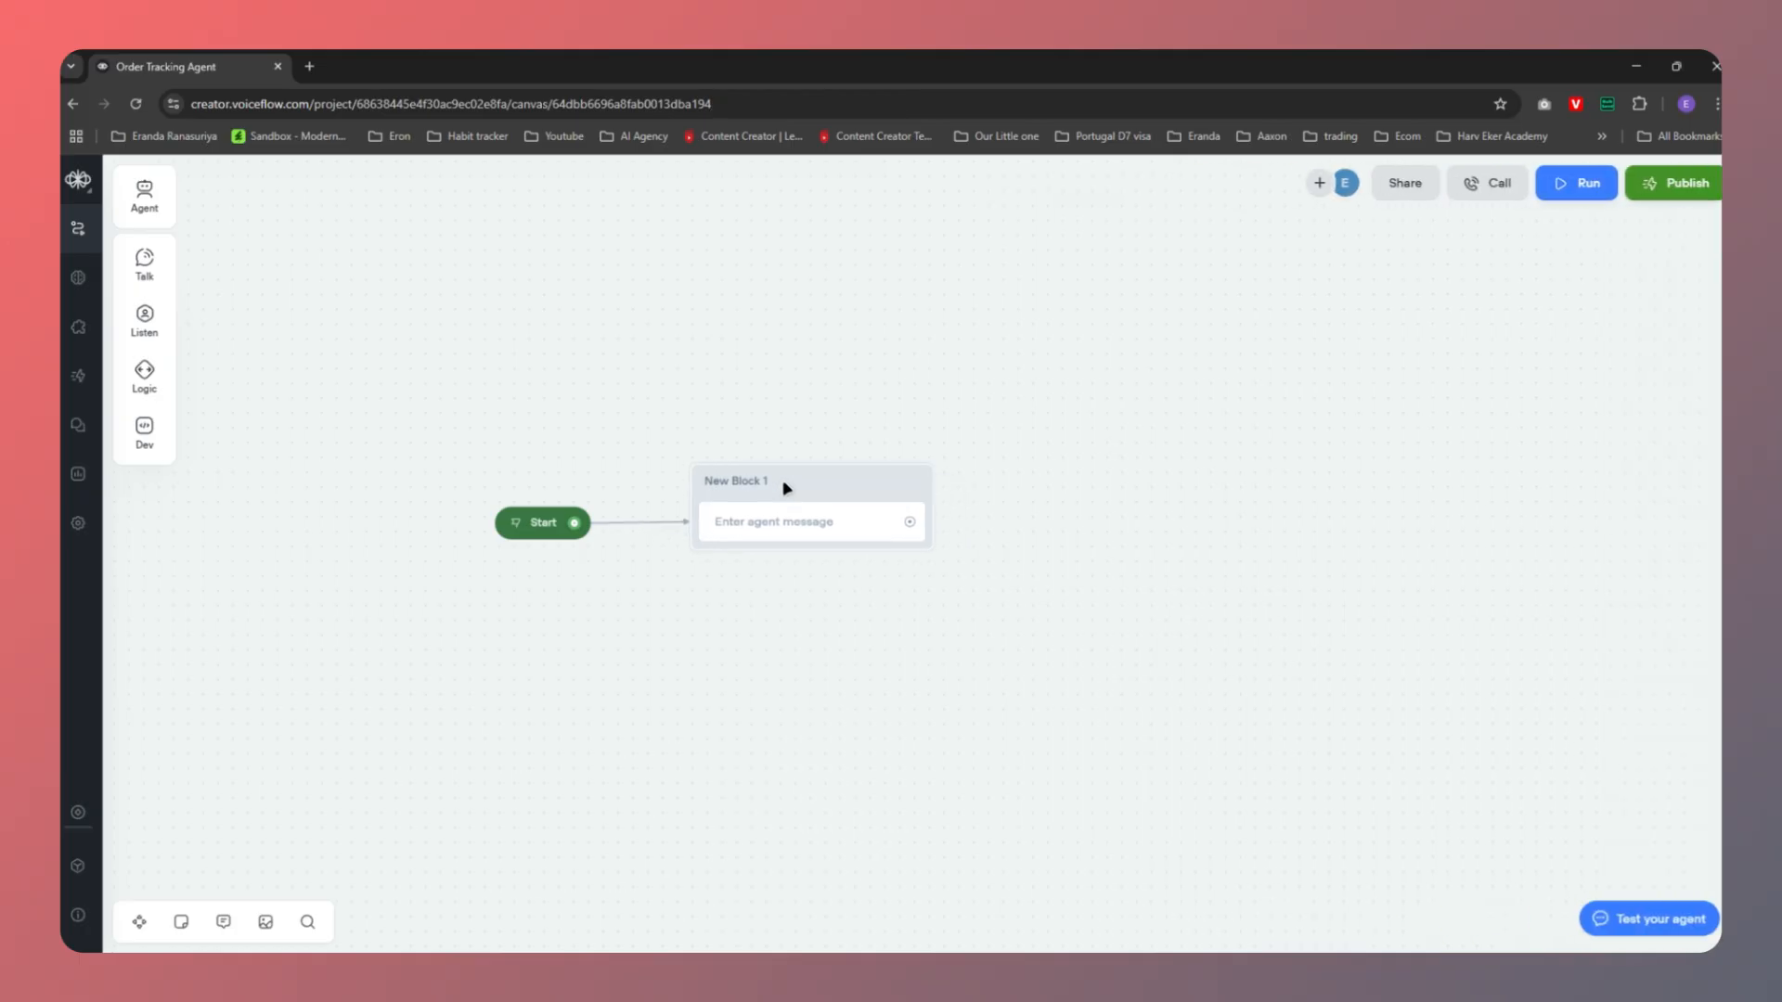
Open New Block 1's message text field, then open a new browser tab for ChatGPT
left_click(787, 521)
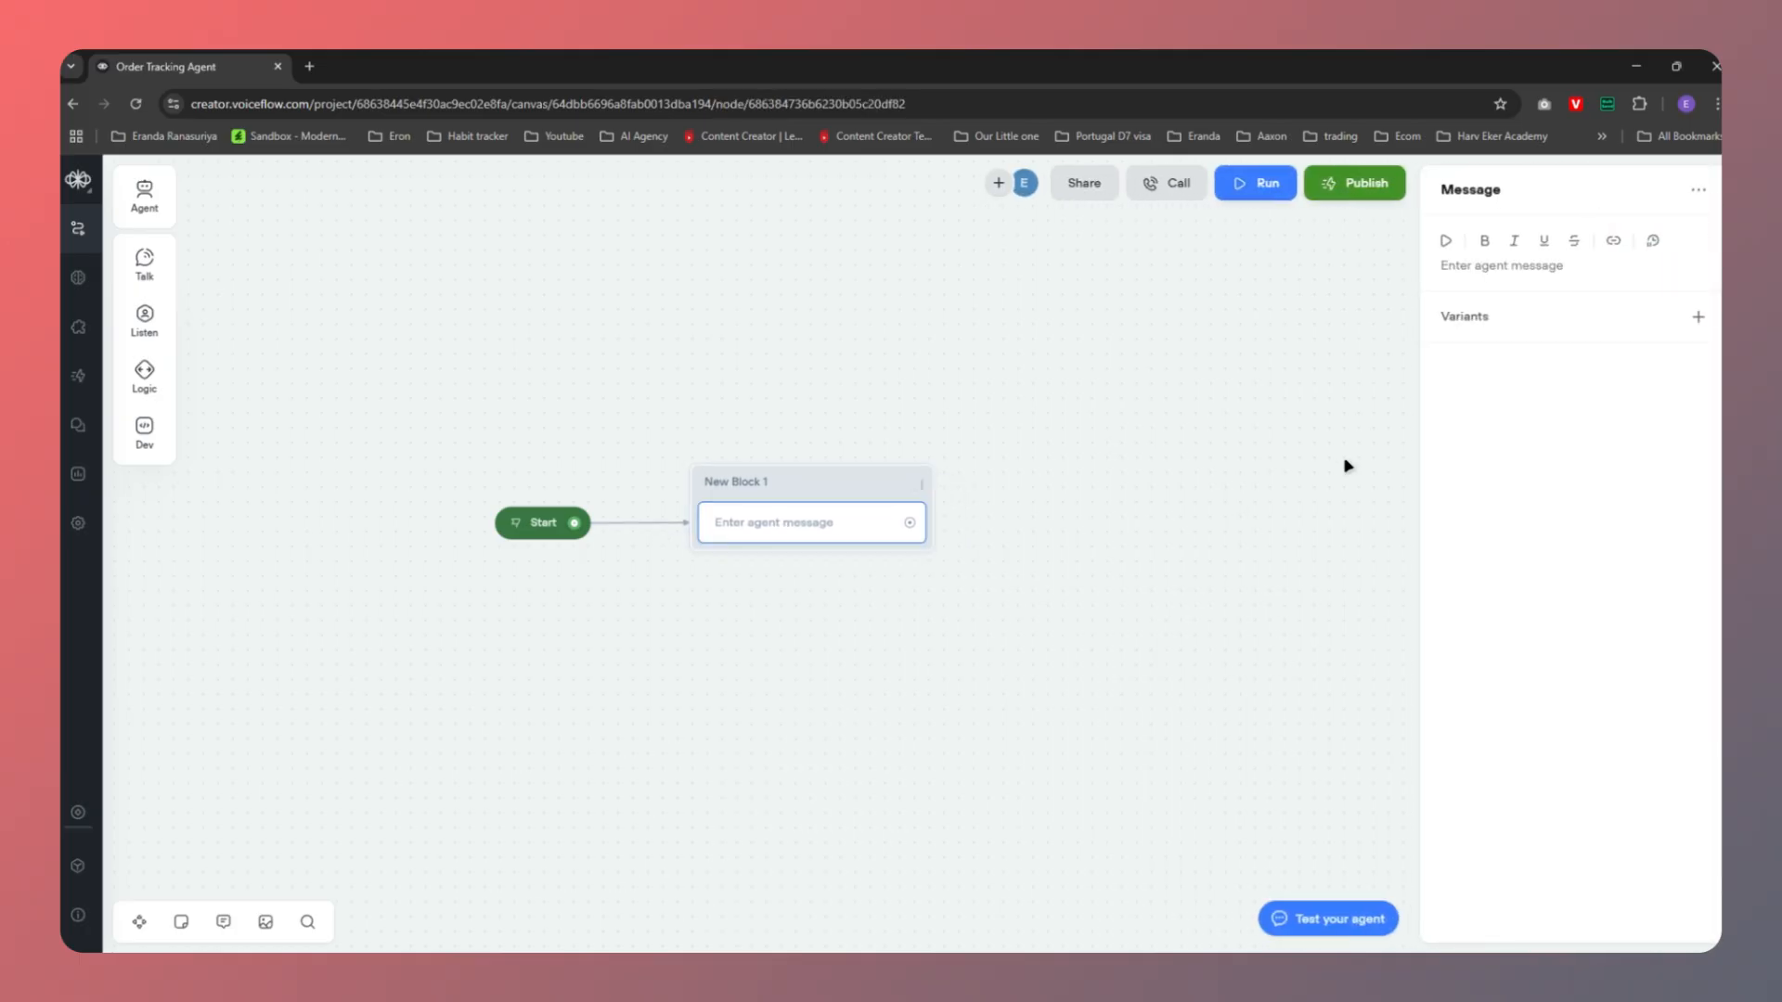
left_click(1498, 268)
left_click(309, 66)
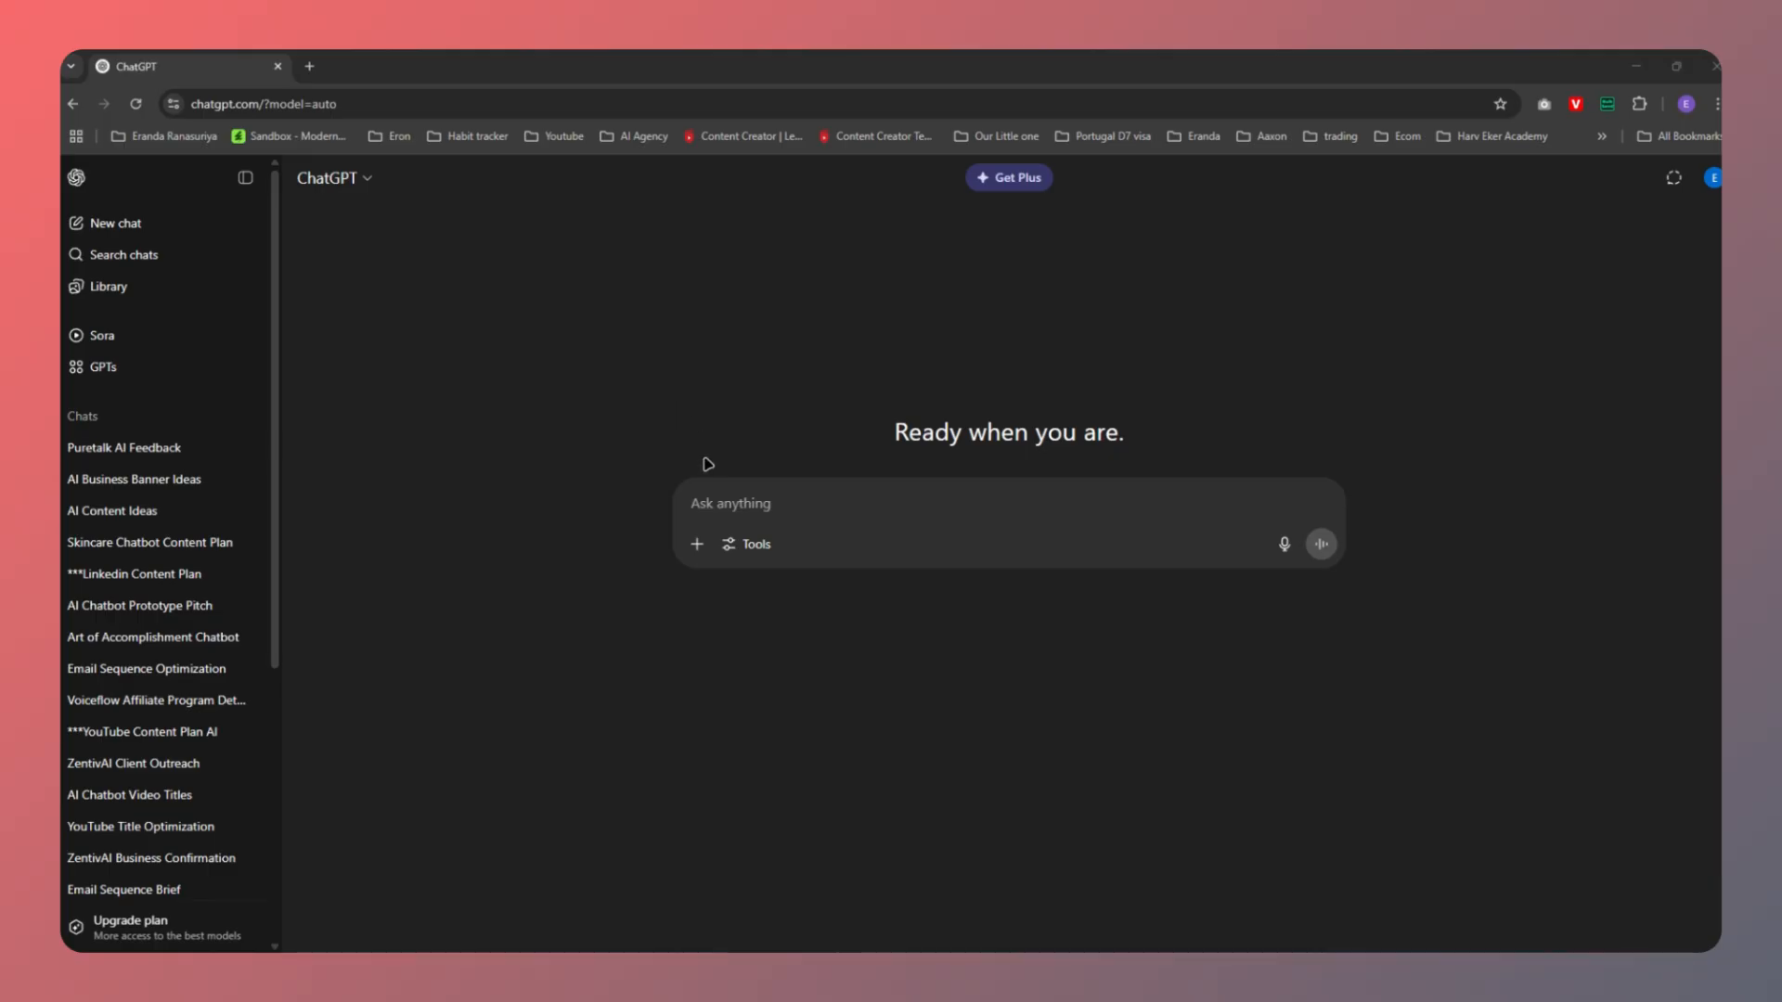
Ask ChatGPT, as a conversation flow designer, for a warm, friendly welcome greeting for the Eluma Skin ecommerce brand
left_click(698, 505)
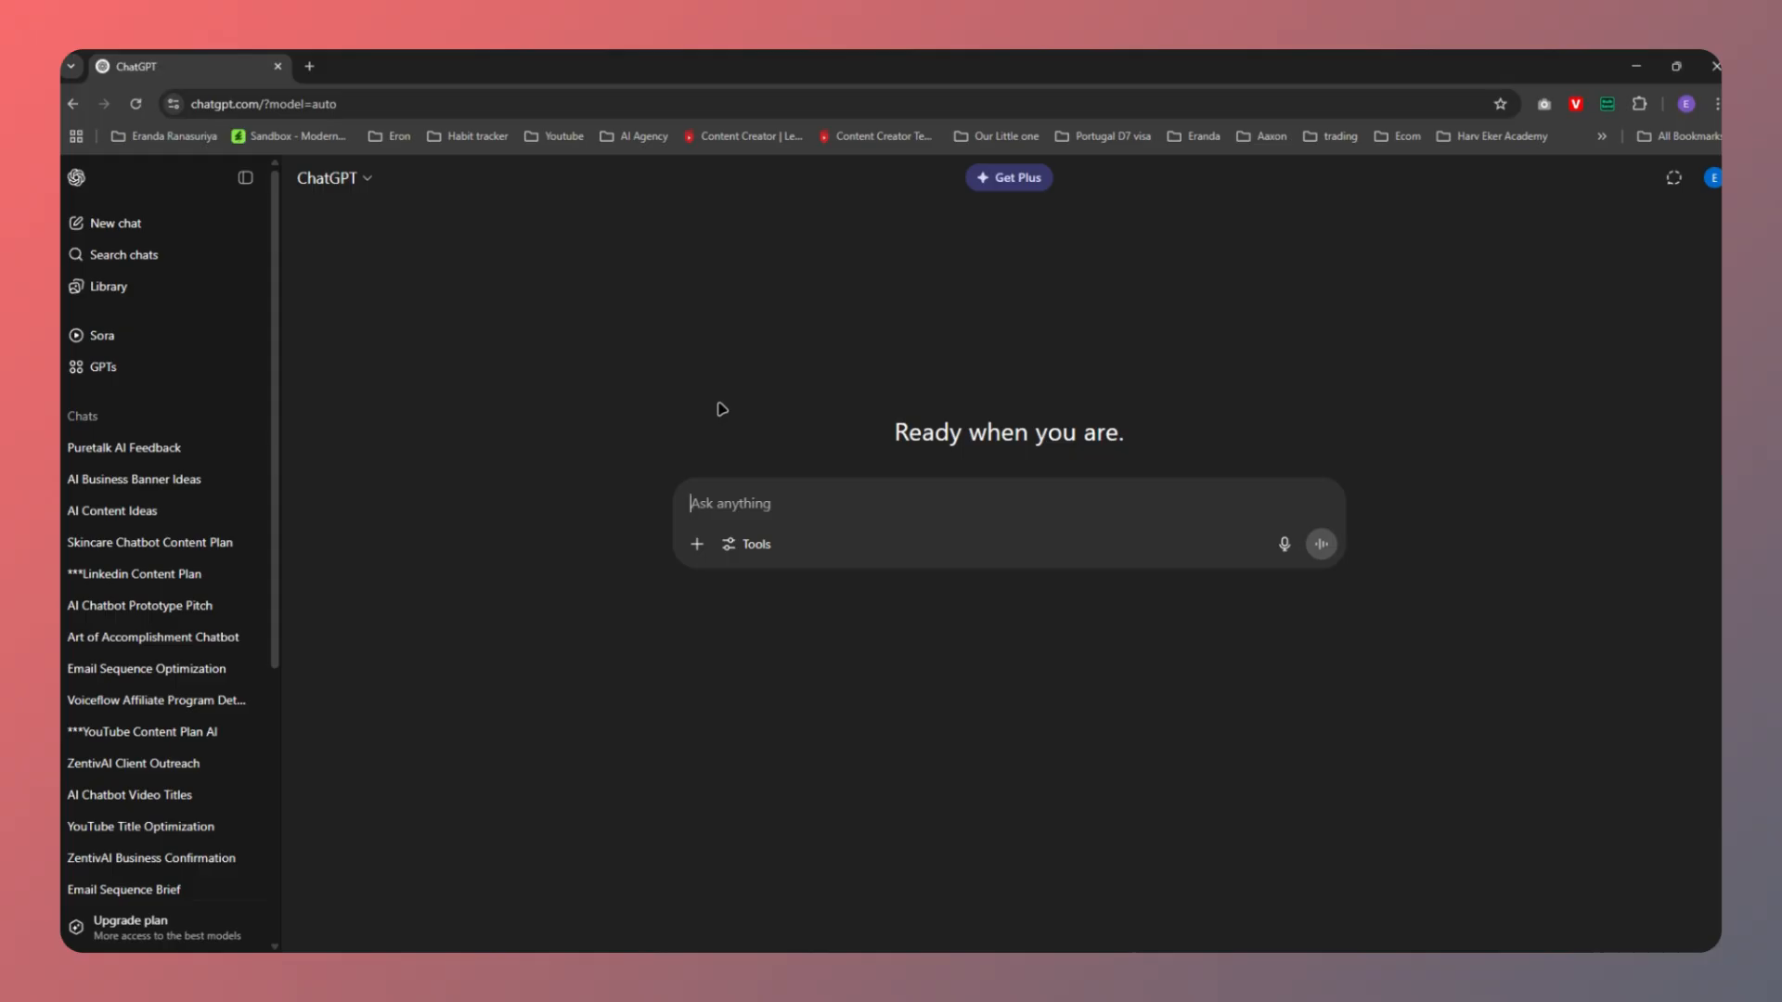
type("You are a ")
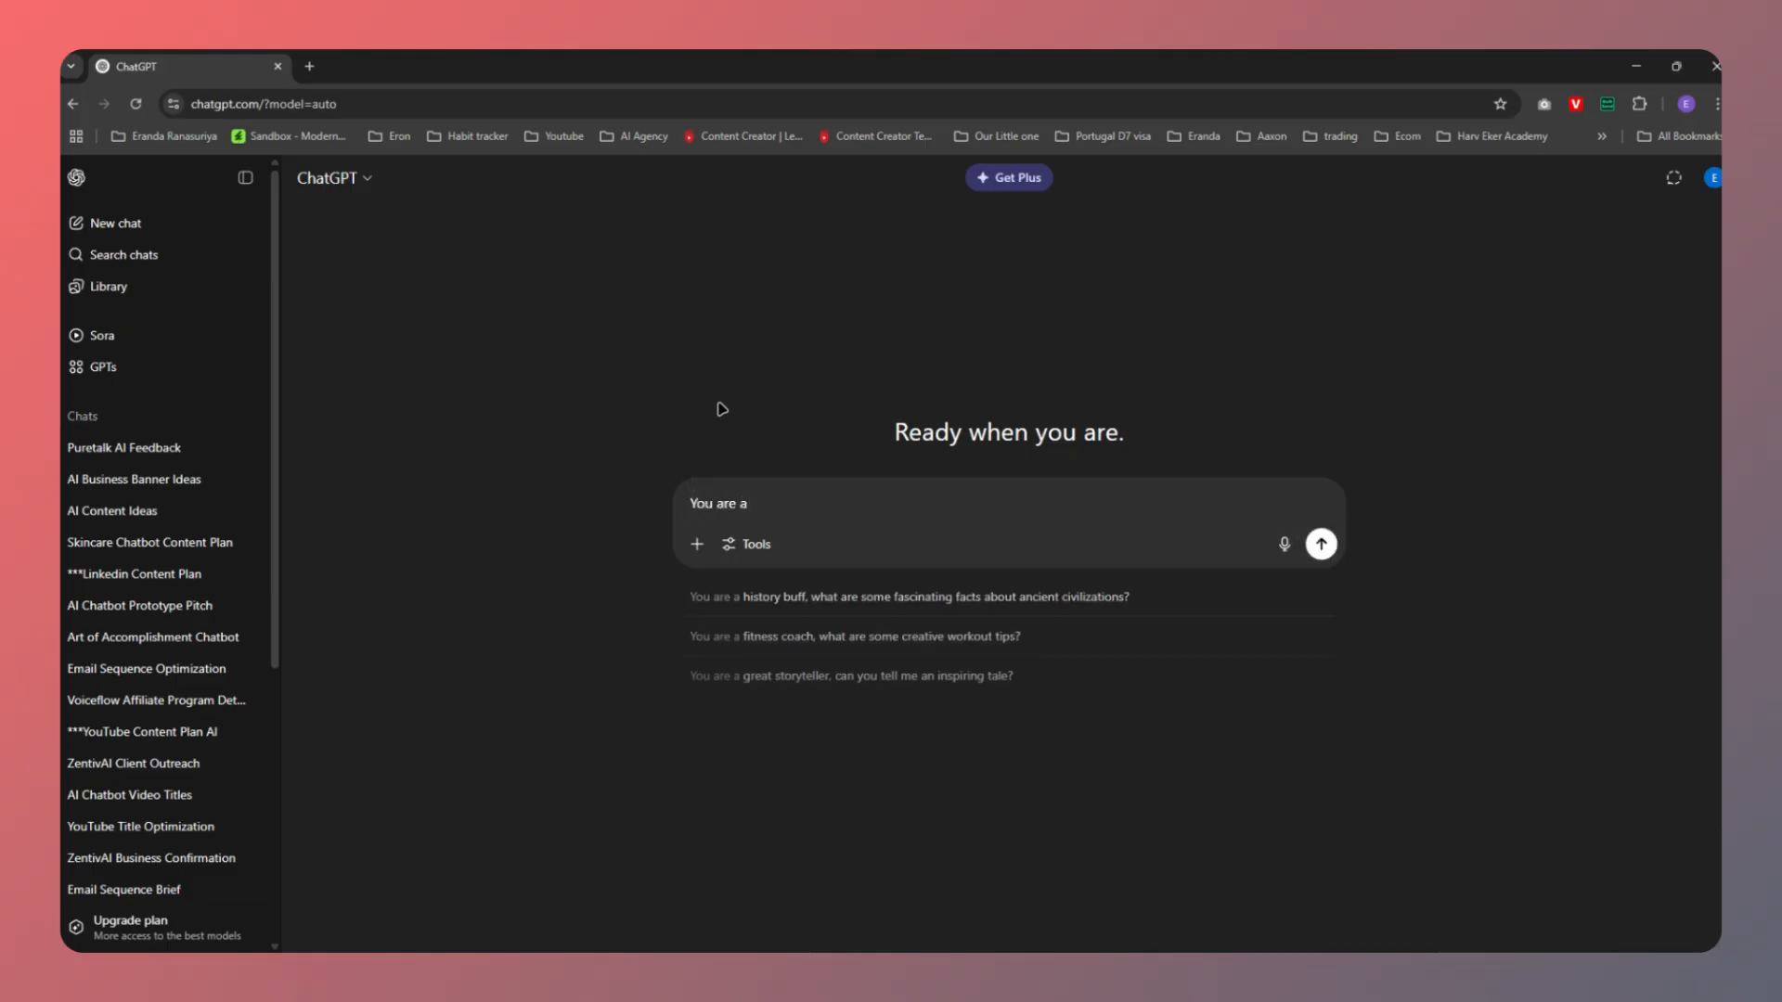
type("conversation fl")
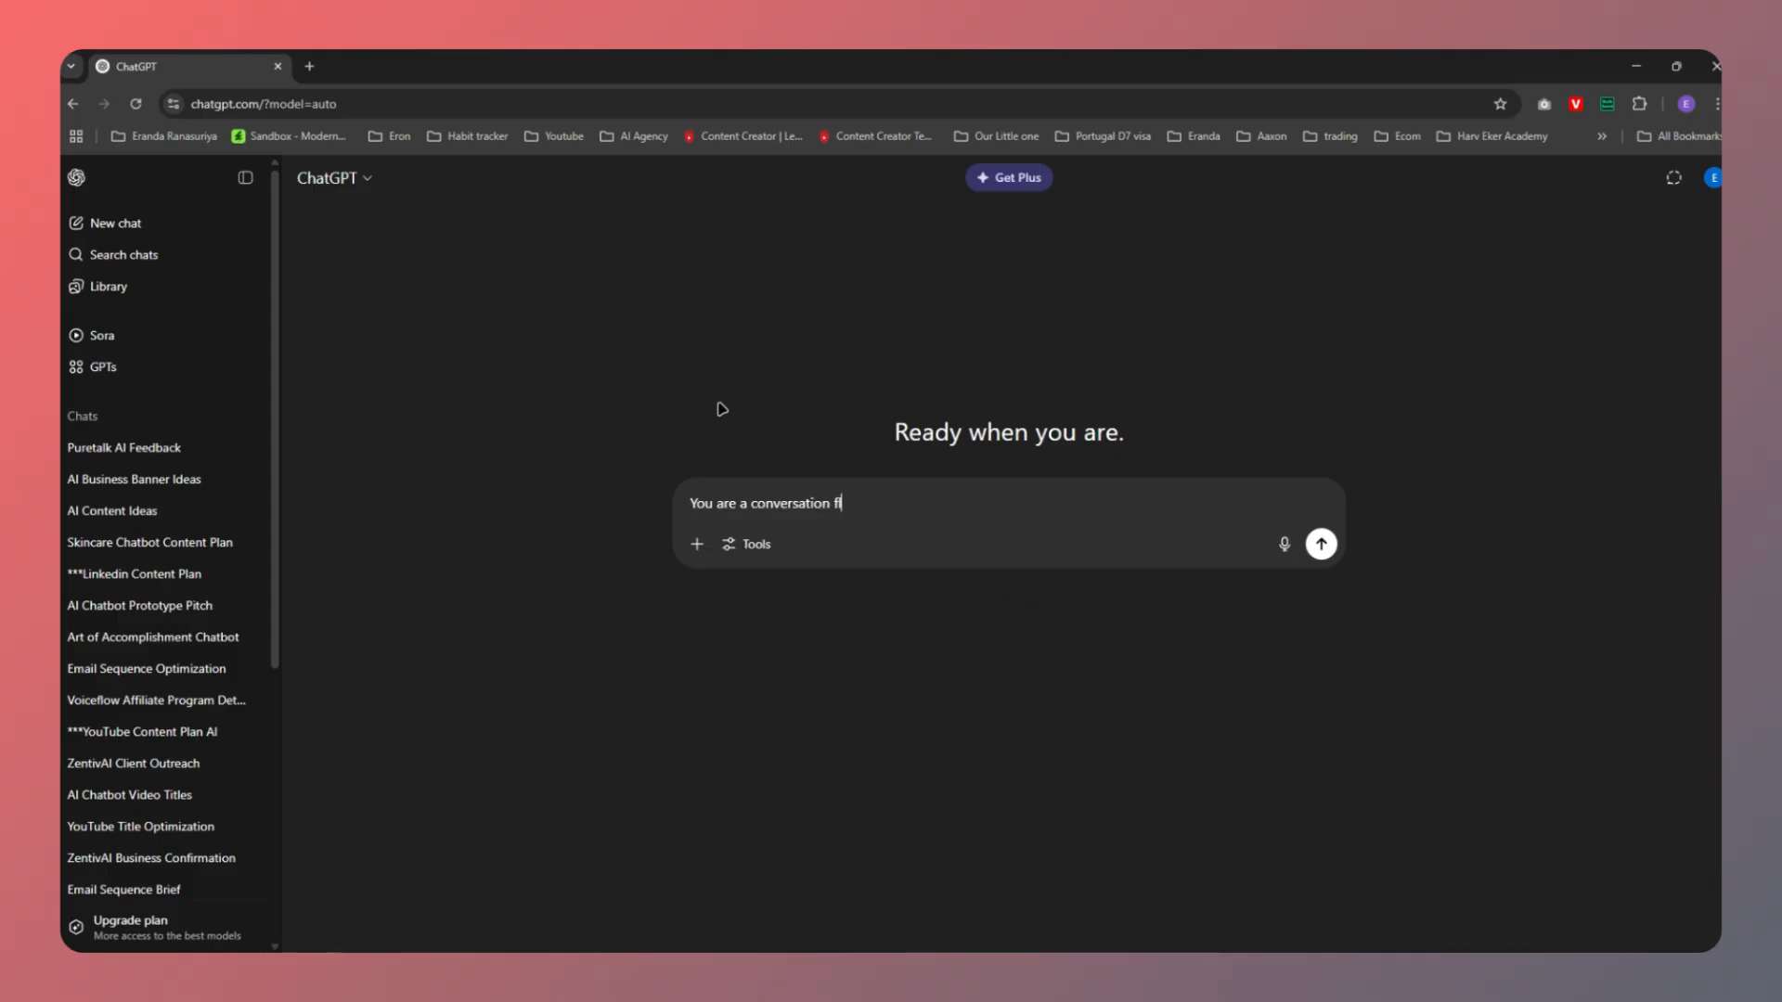
type("ow designer specializing in ")
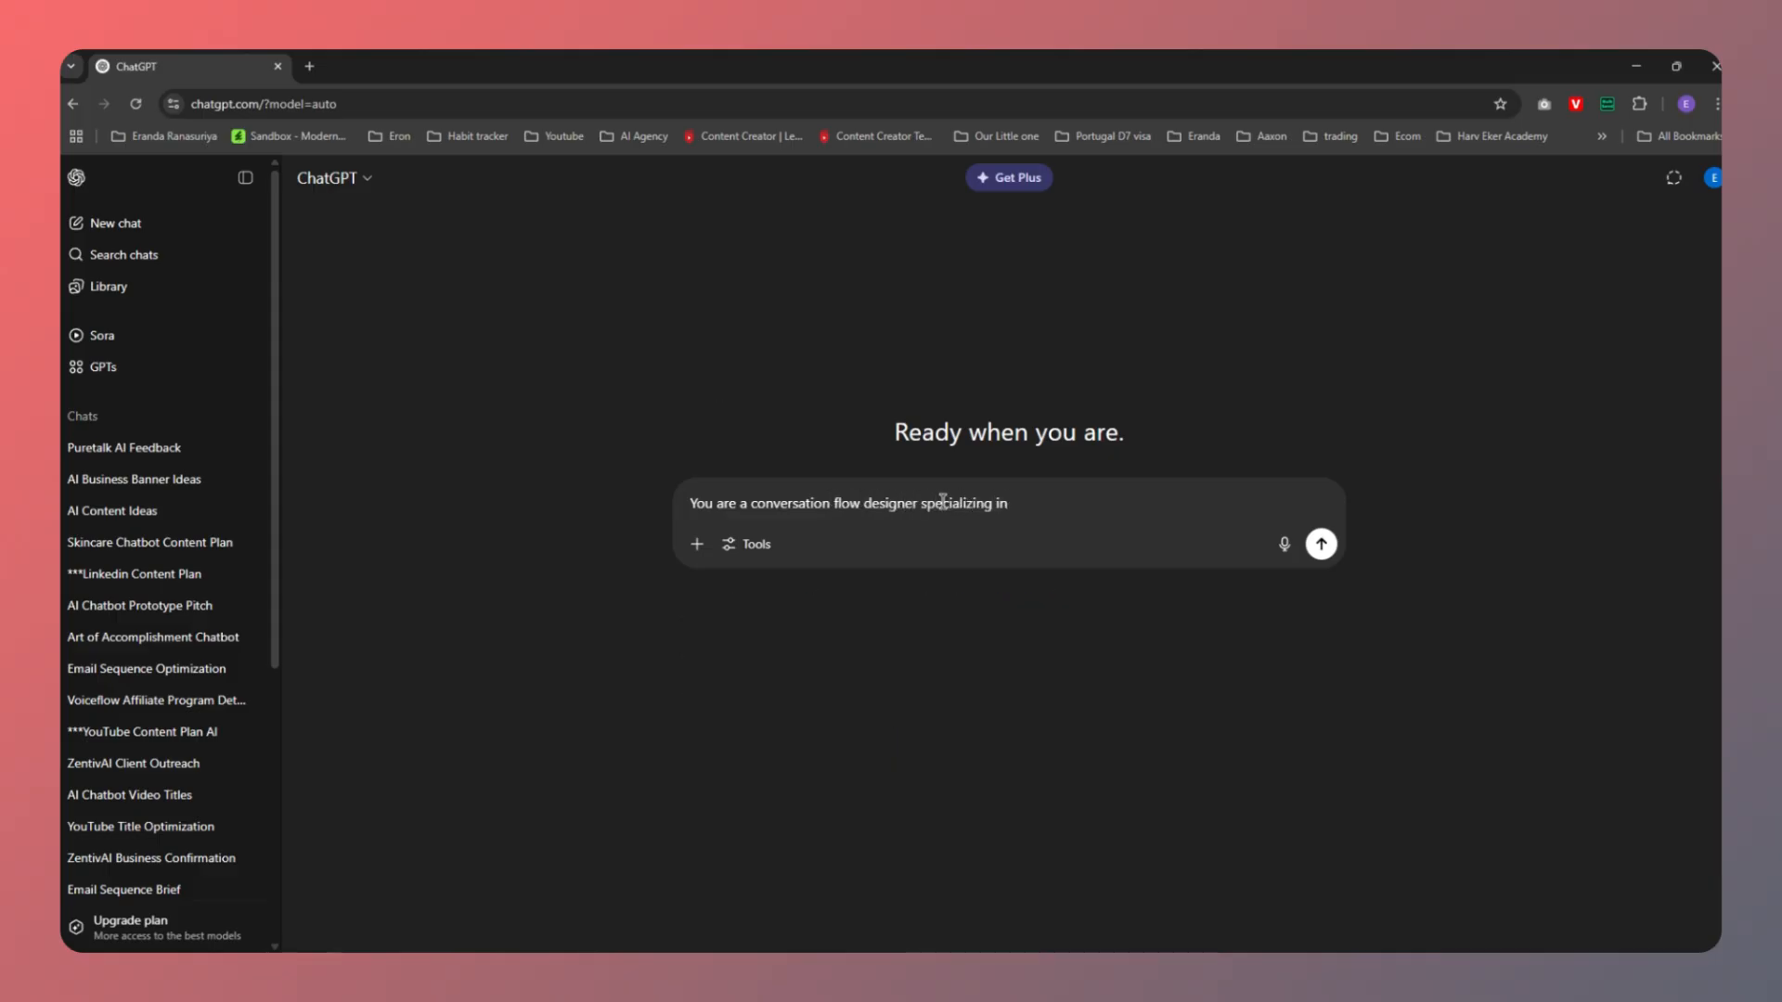
type("Ai")
type(" chatbots.")
type(" Your jo")
type("b is to design ")
type("conversation flo")
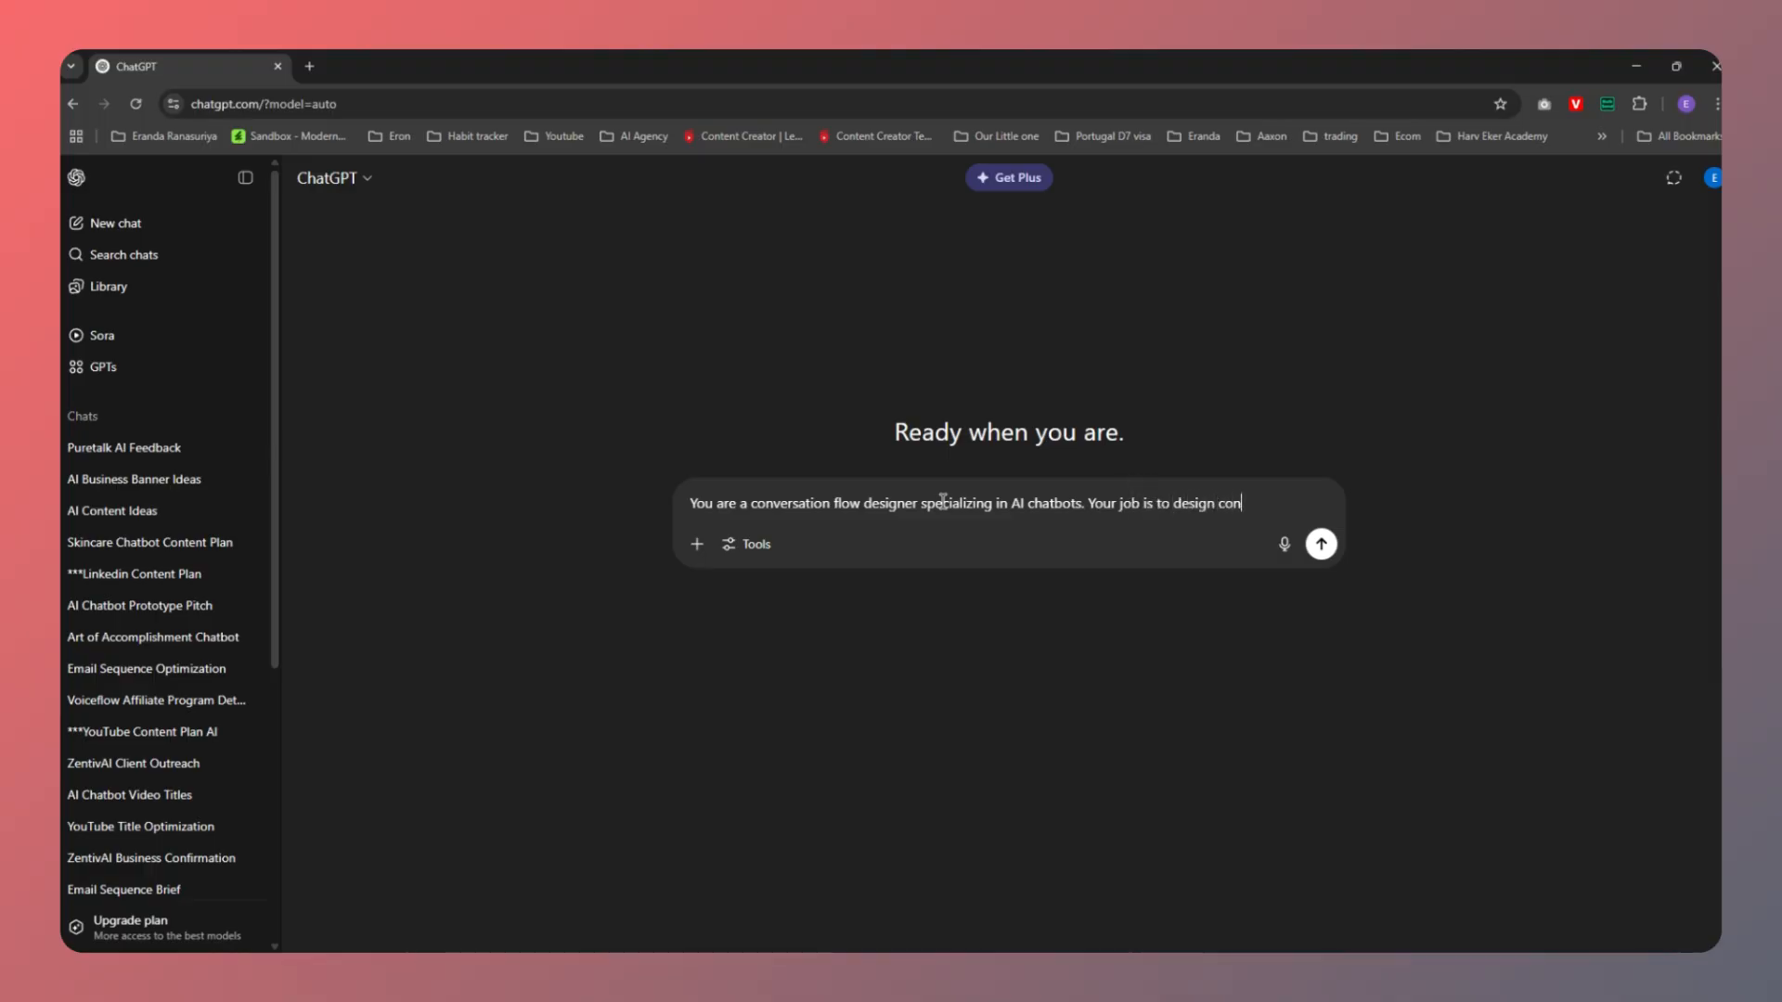
type("ws and ")
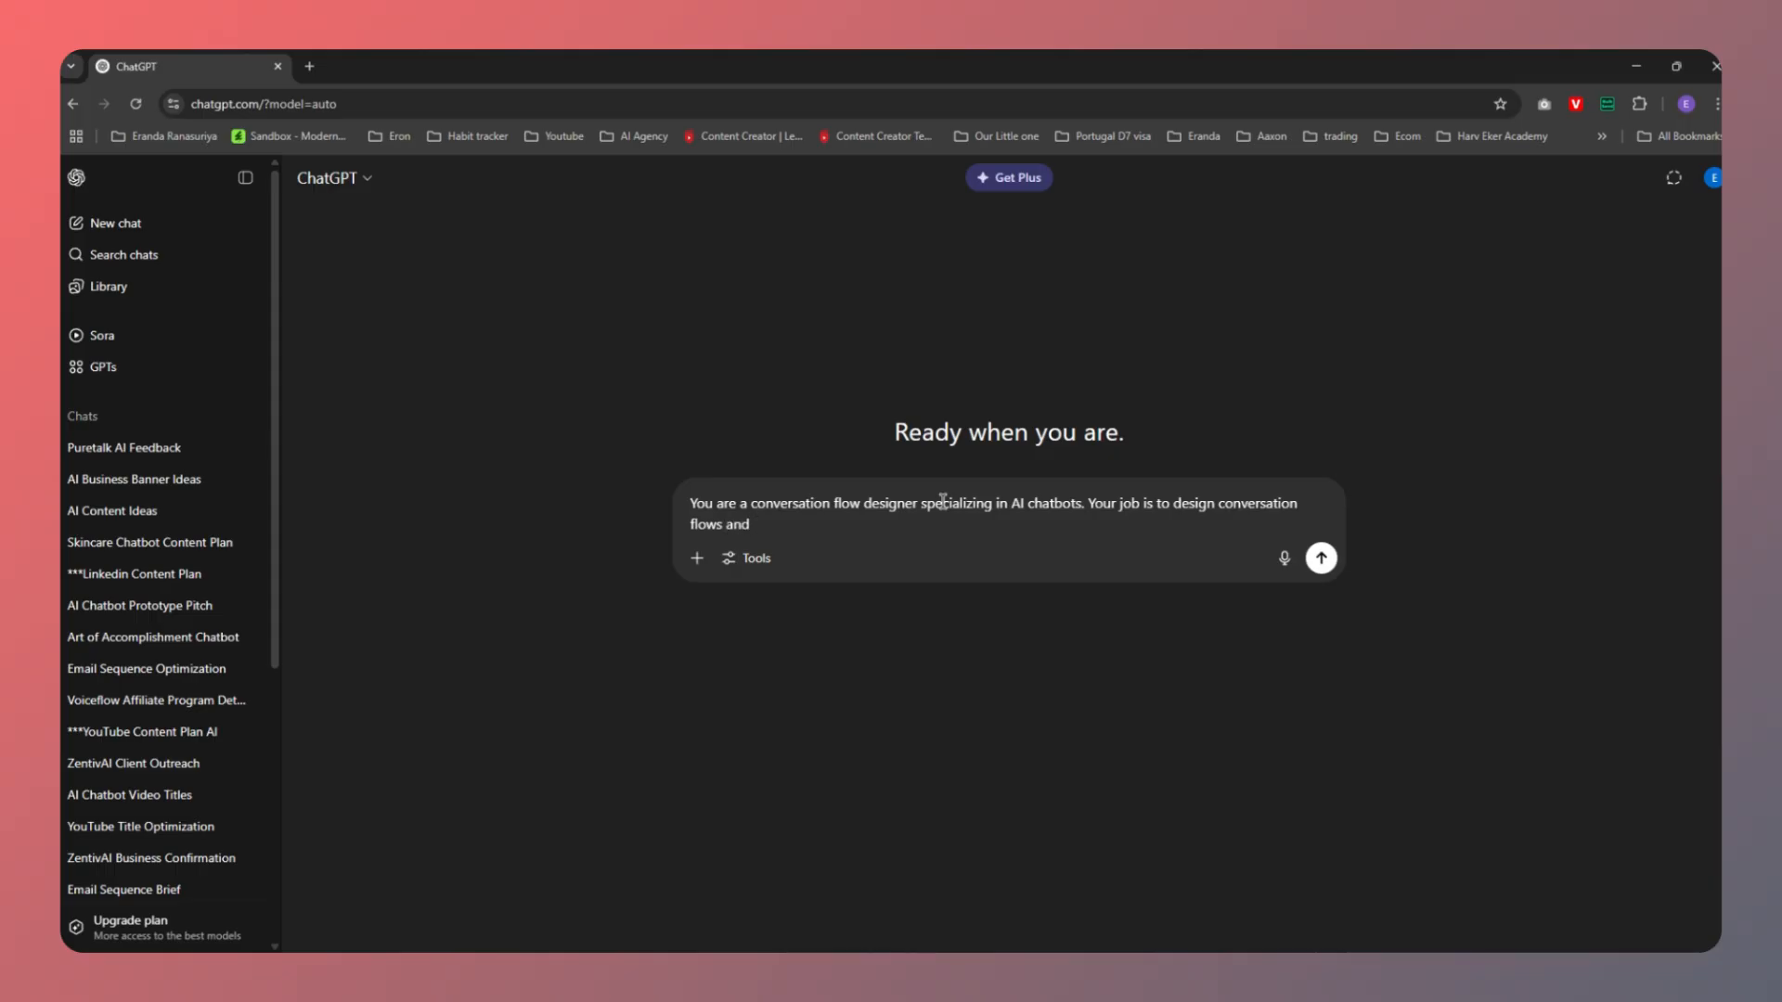
type("messages for Eluma Skin whi")
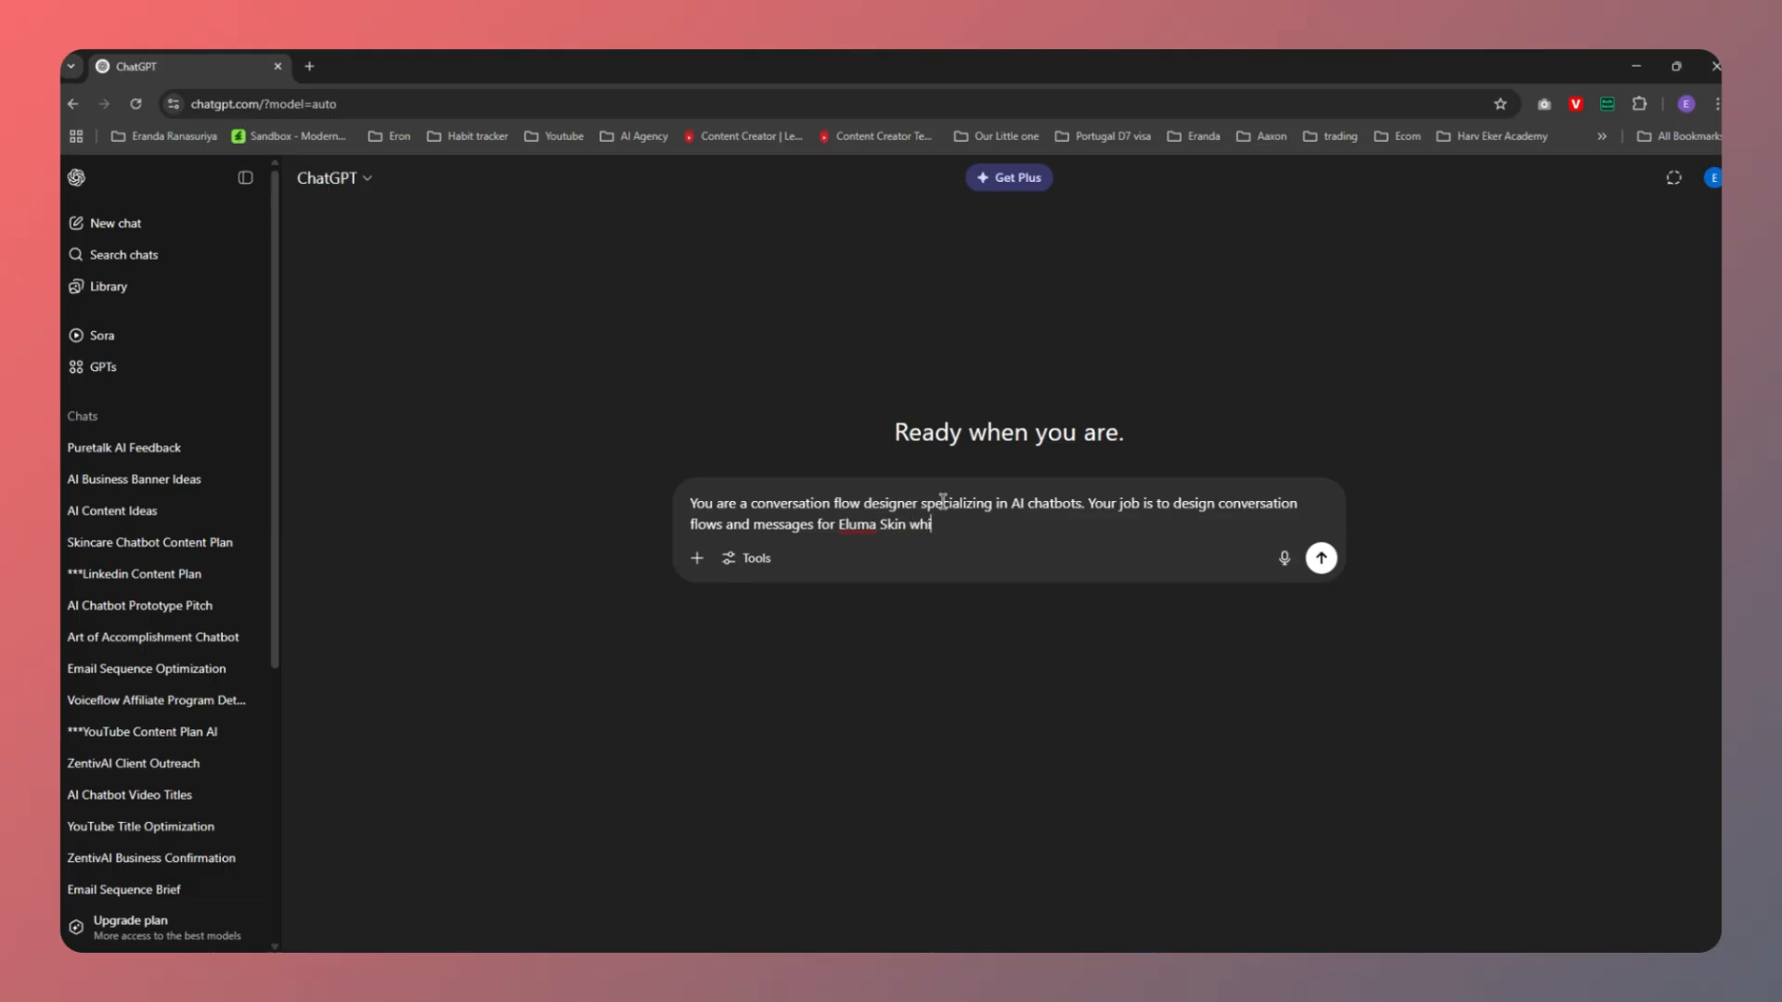
type("ch is a skincare ecommerce brand.")
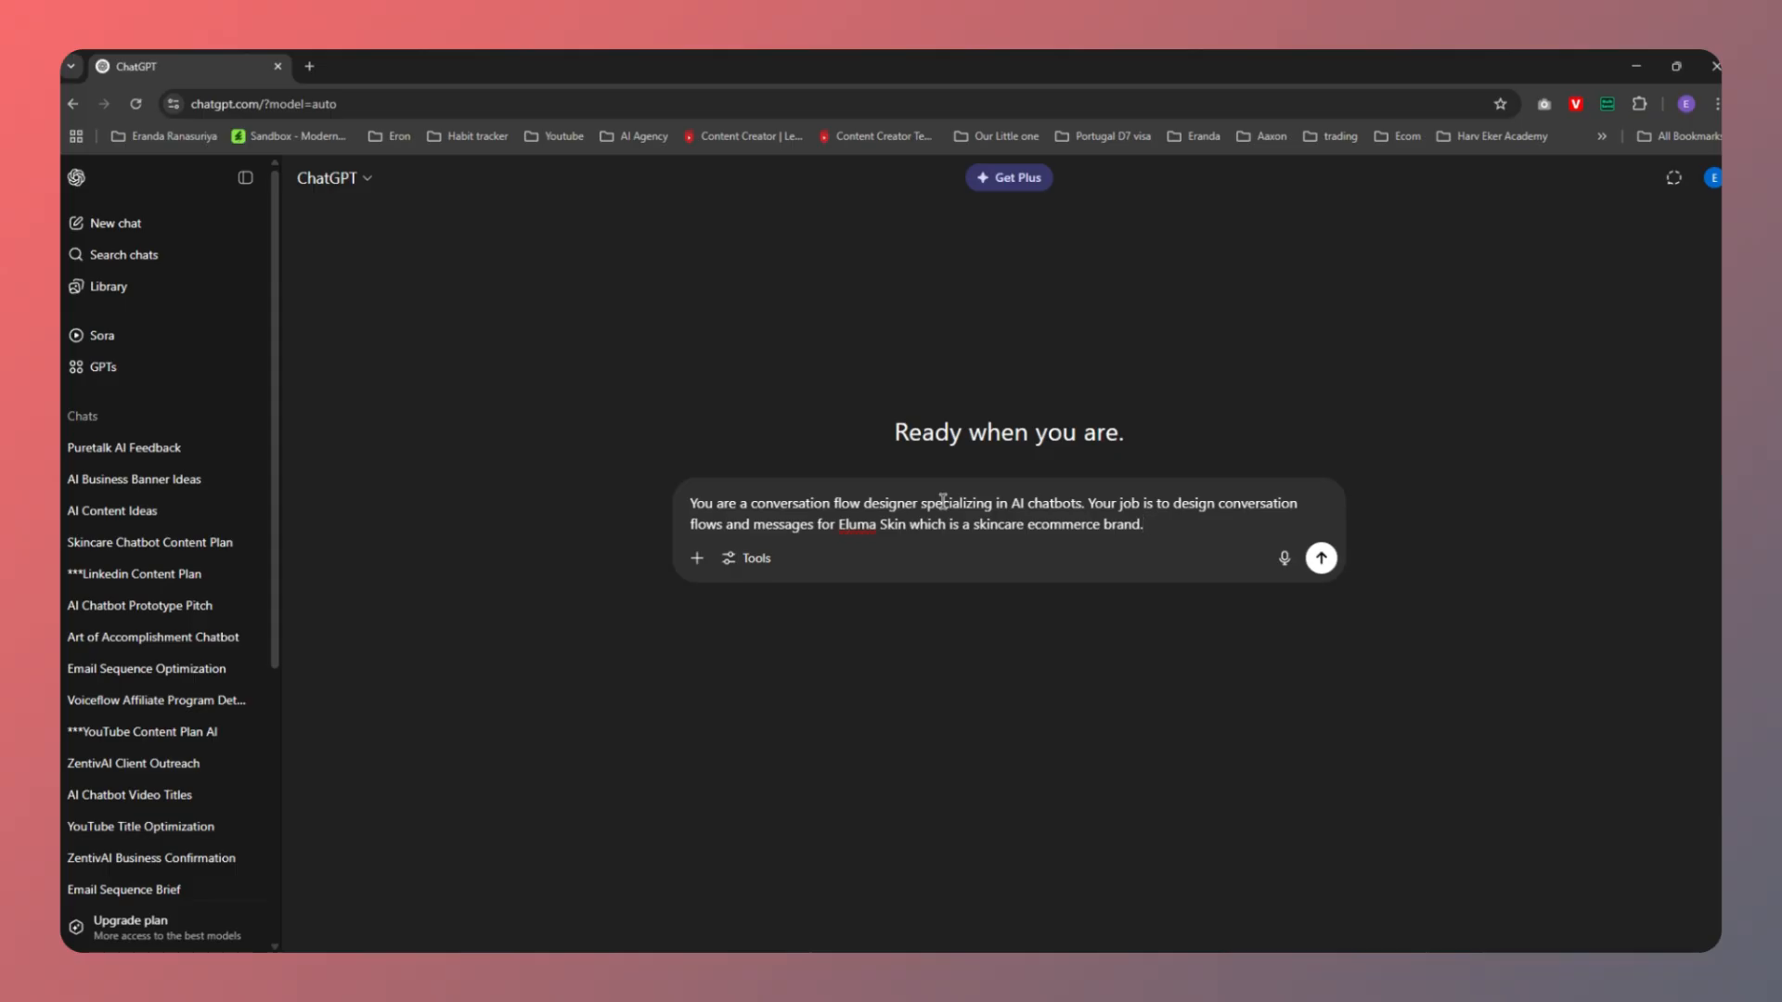
type("First let's start with a greeting mes")
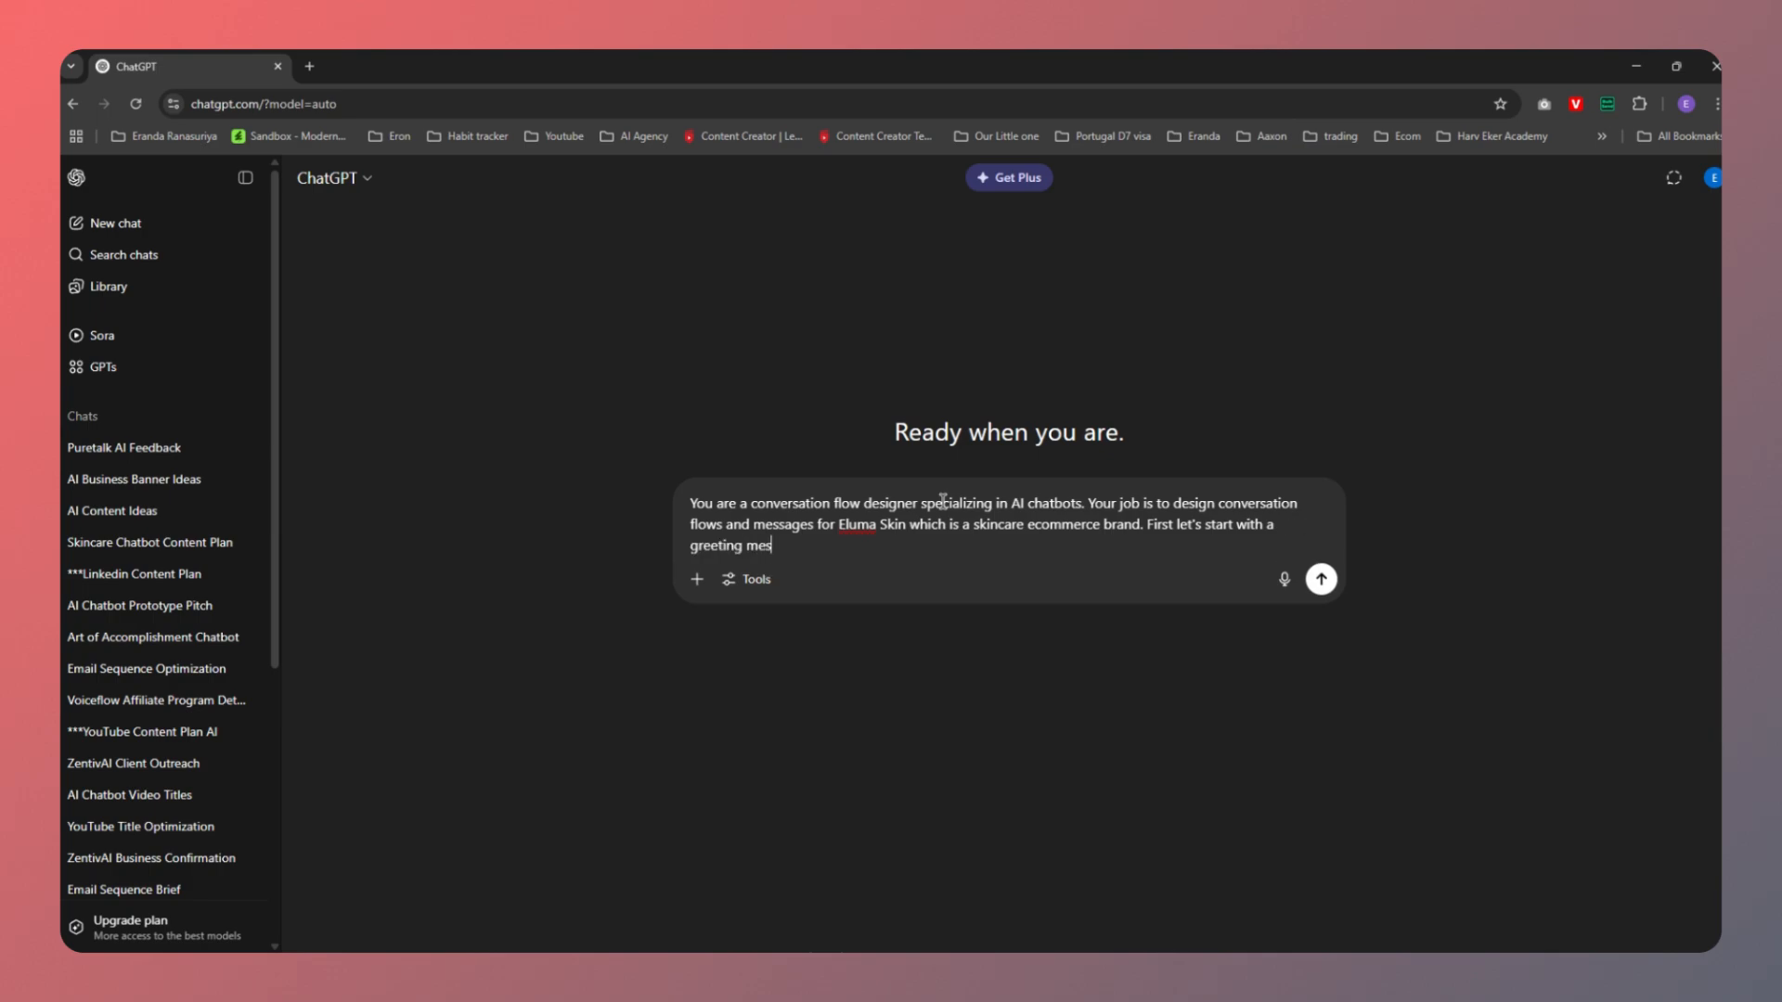
type("sage to welcome the customers. Keep a fri")
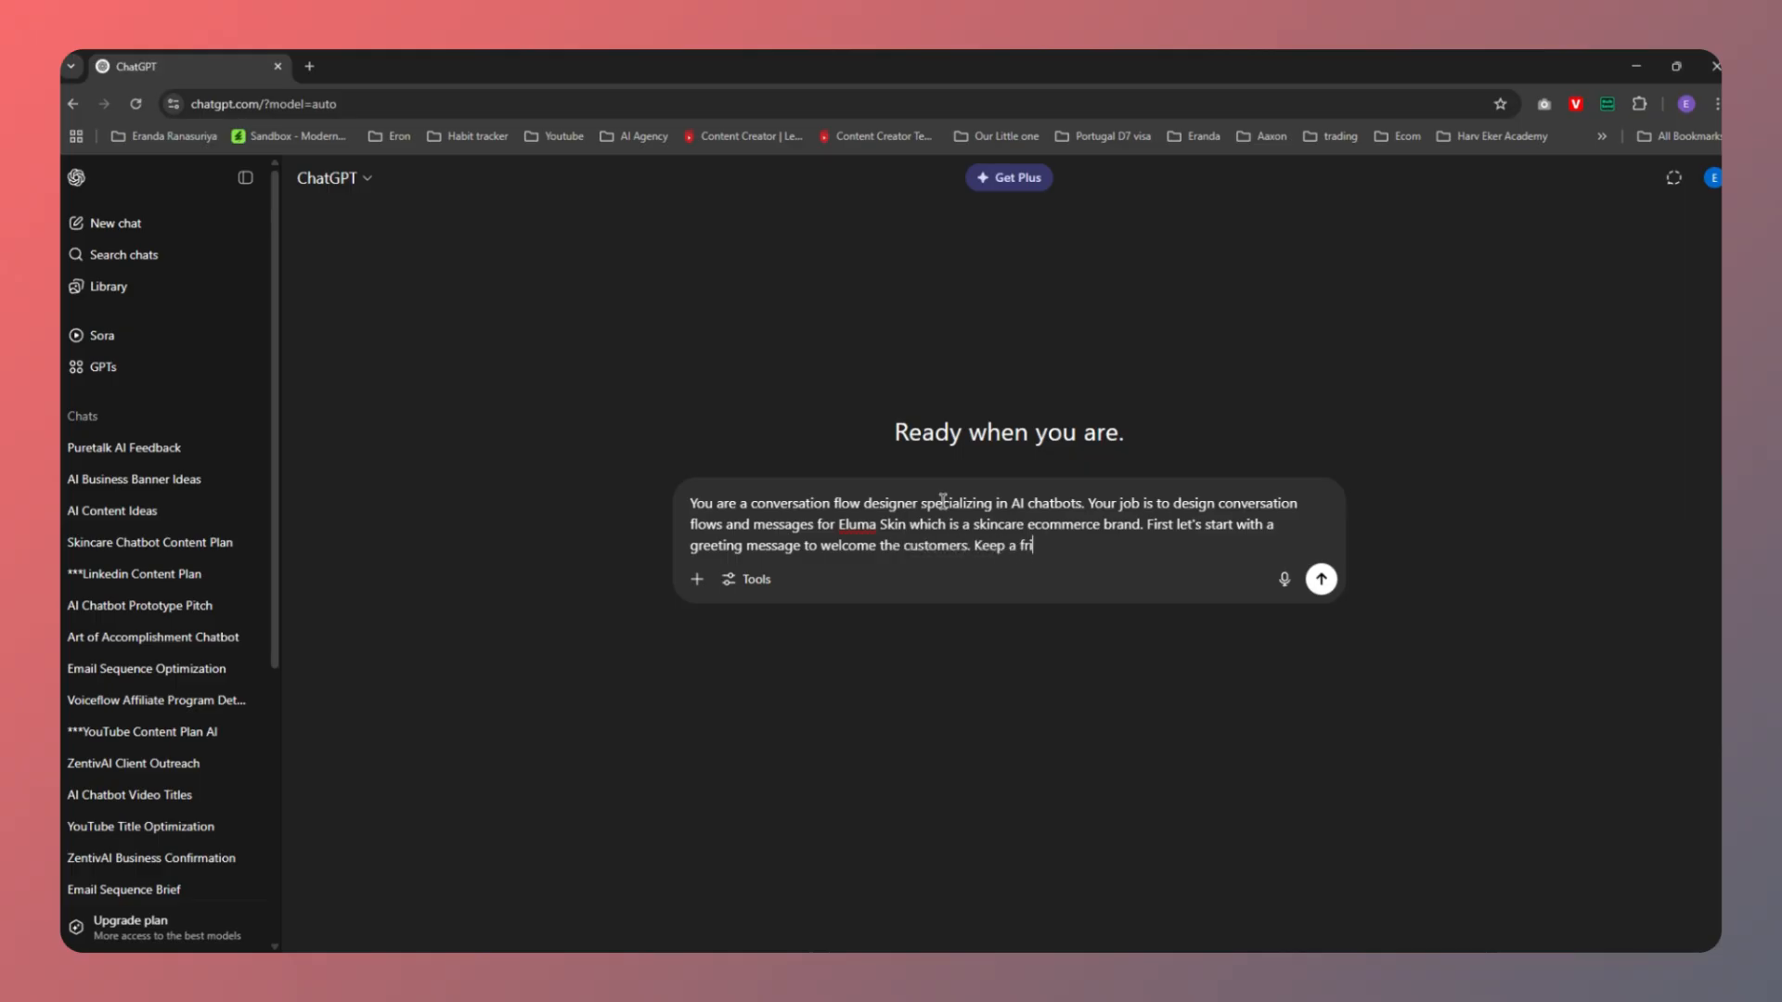
type("endly, warm and welcoming tone")
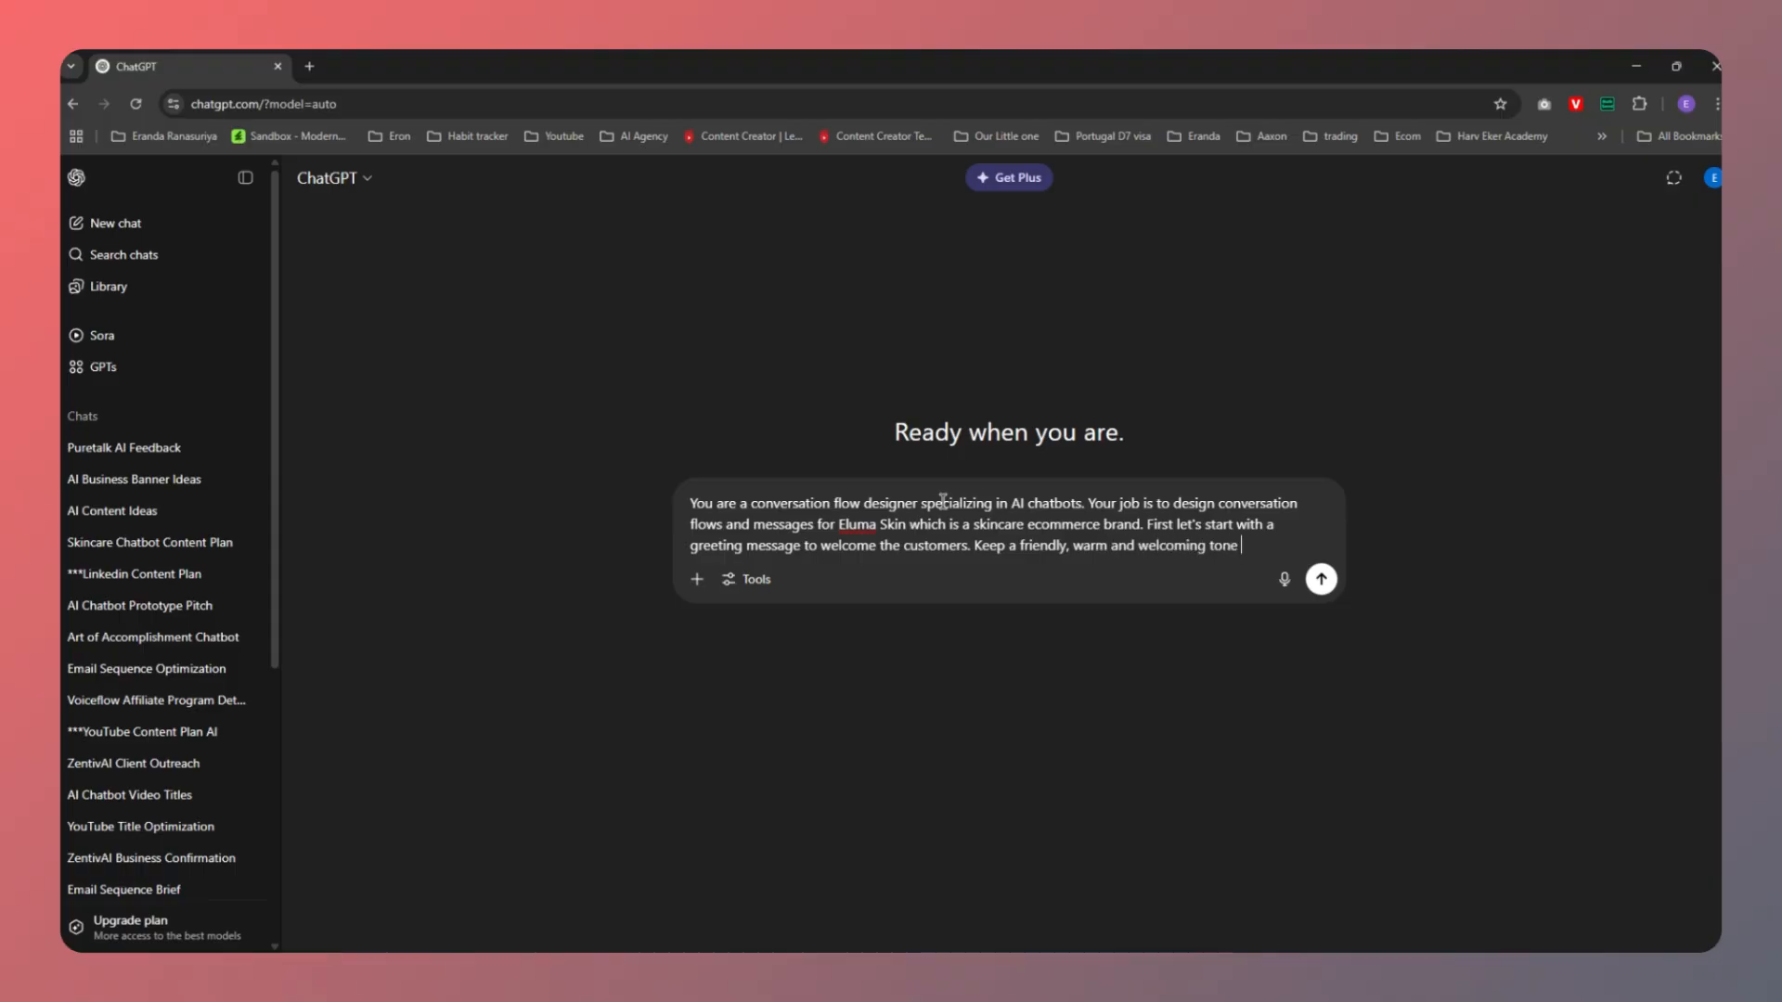
type(" throught out.")
key("Return")
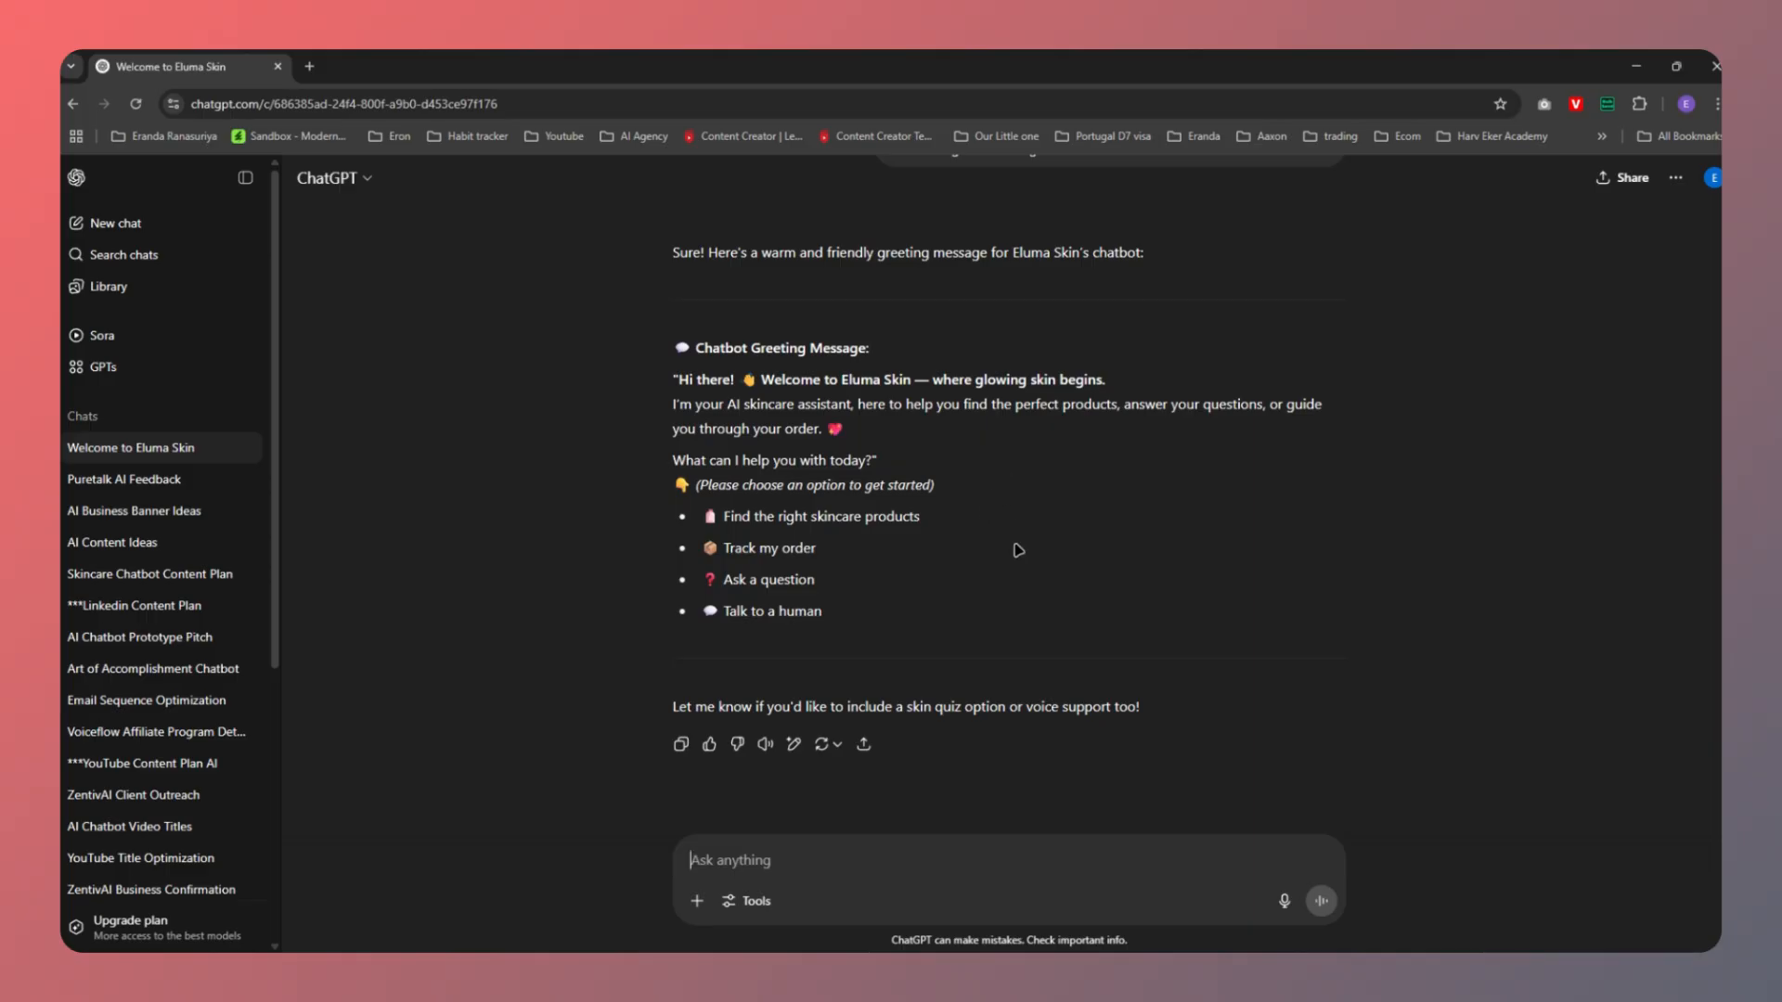
Switch from the ChatGPT reply to the Canva Greeting whiteboard flowchart
mouse_move(1108, 970)
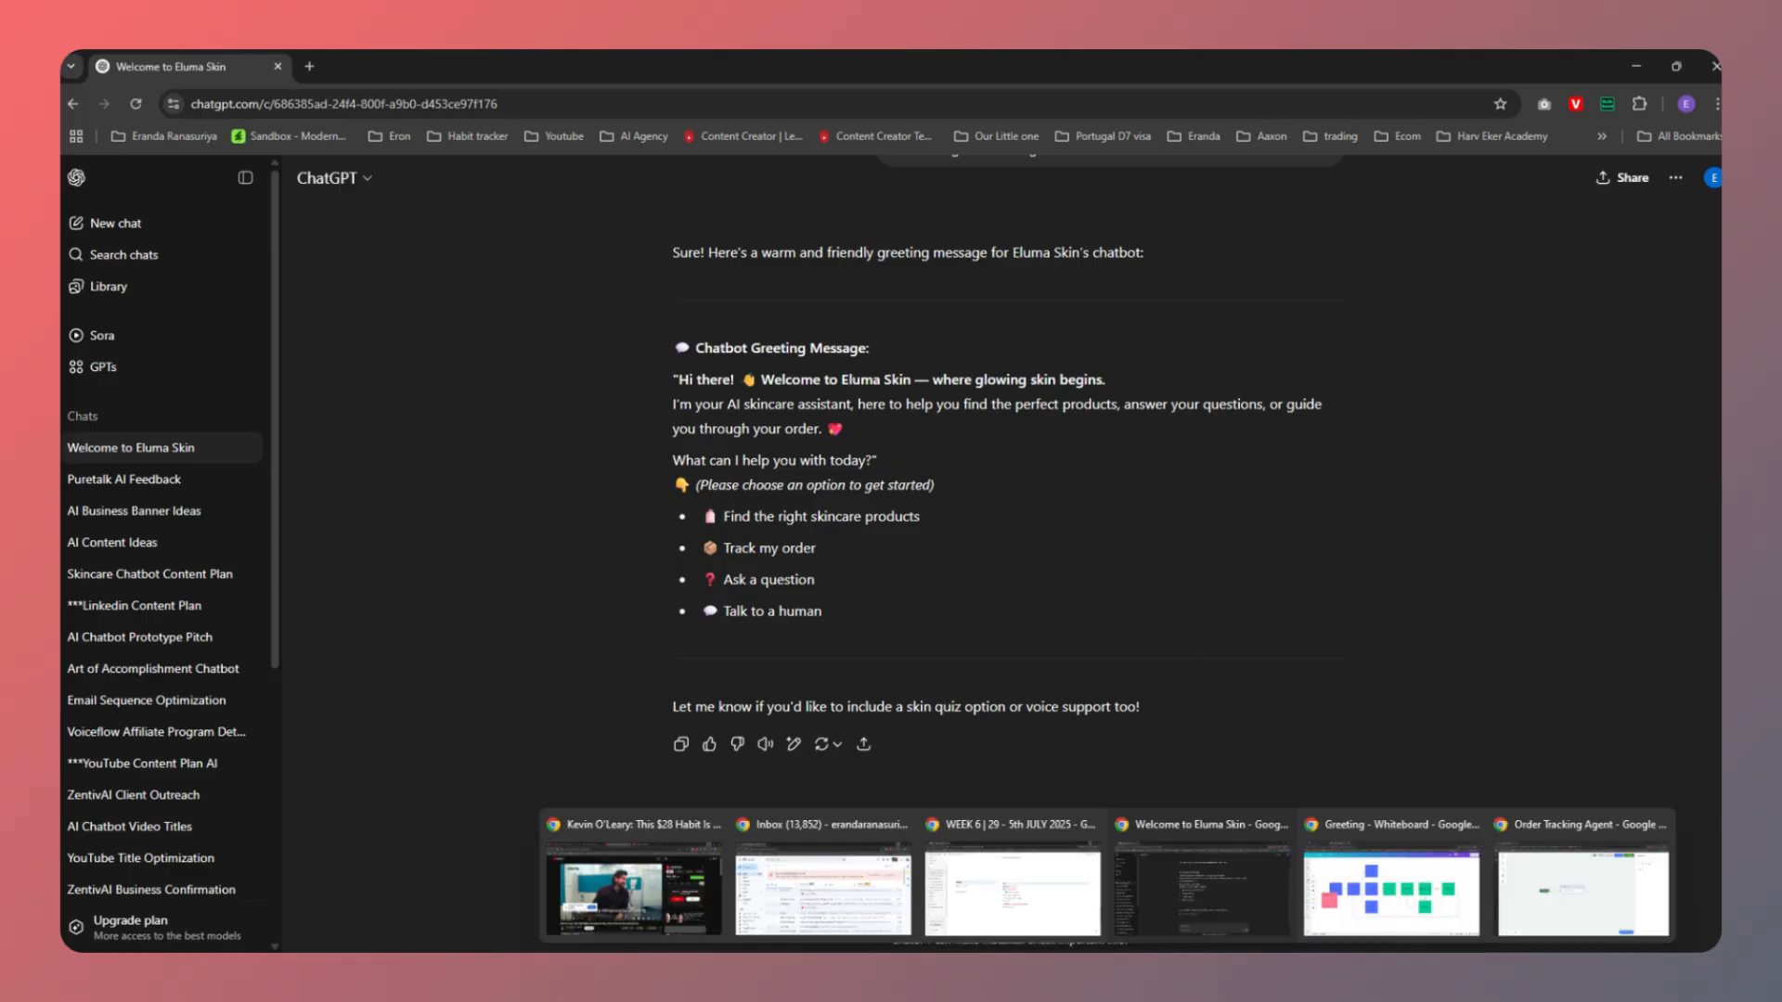
left_click(1409, 893)
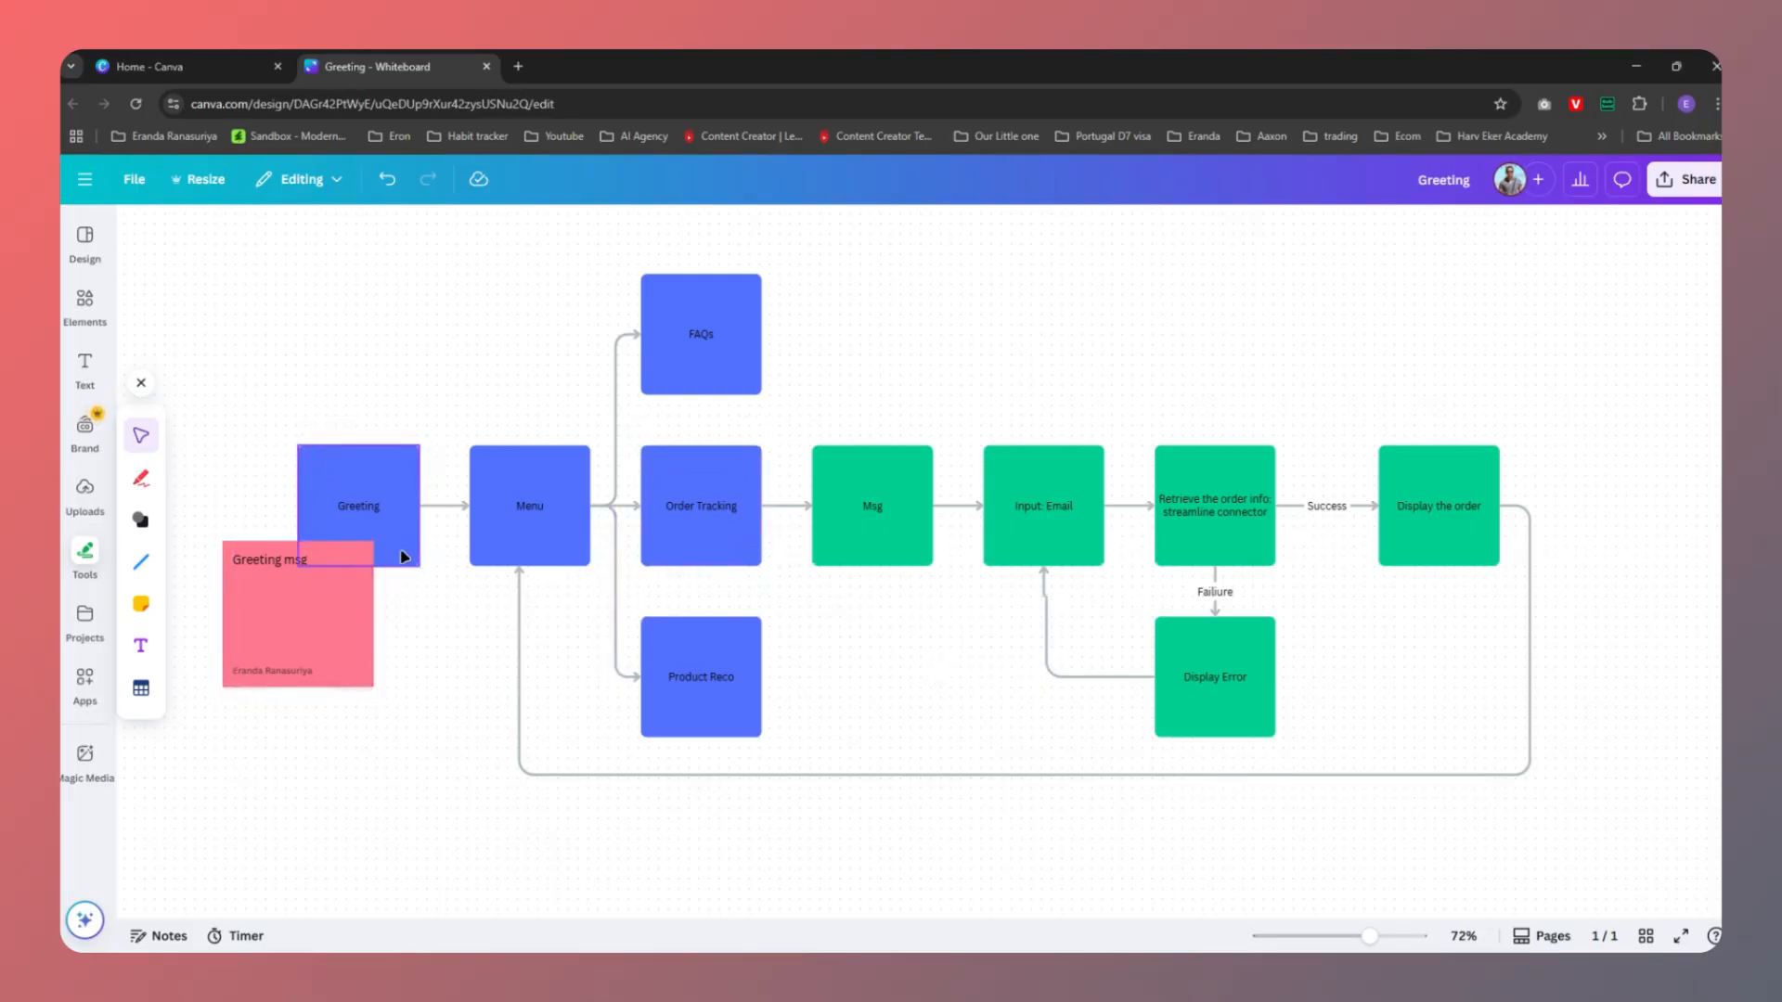
Copy the first ChatGPT greeting line into New Block 1's first message
key("alt+Tab")
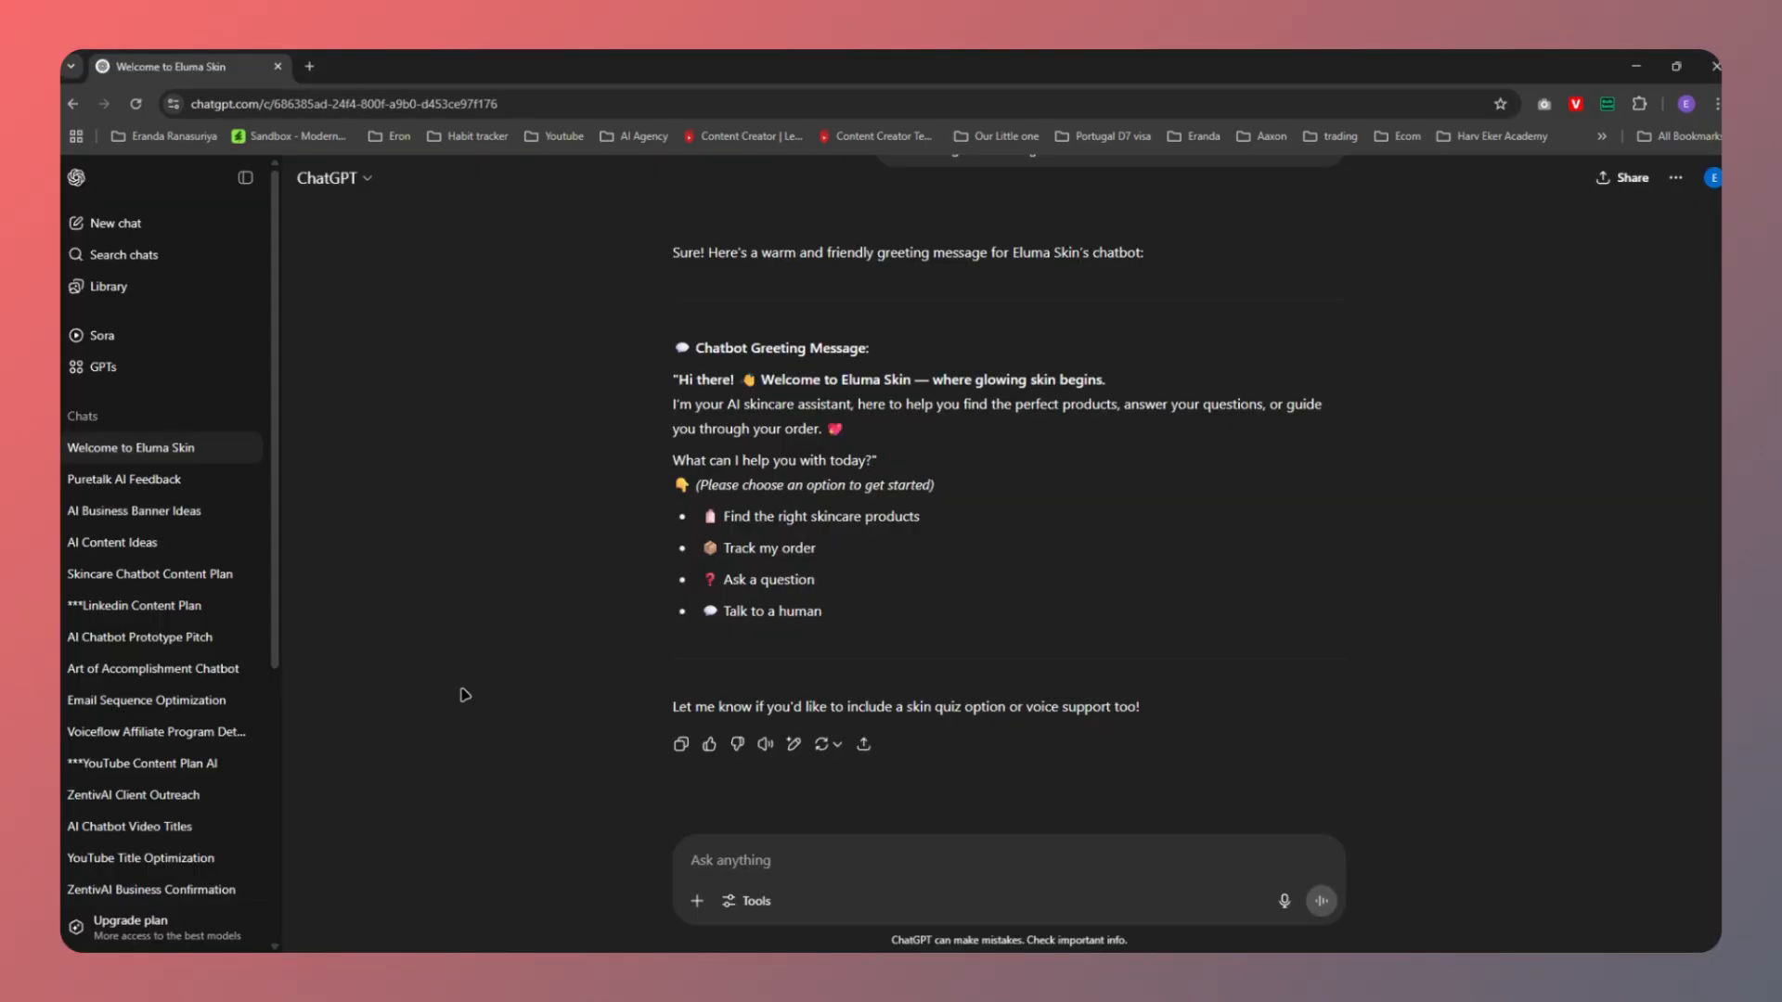
key("alt+Tab")
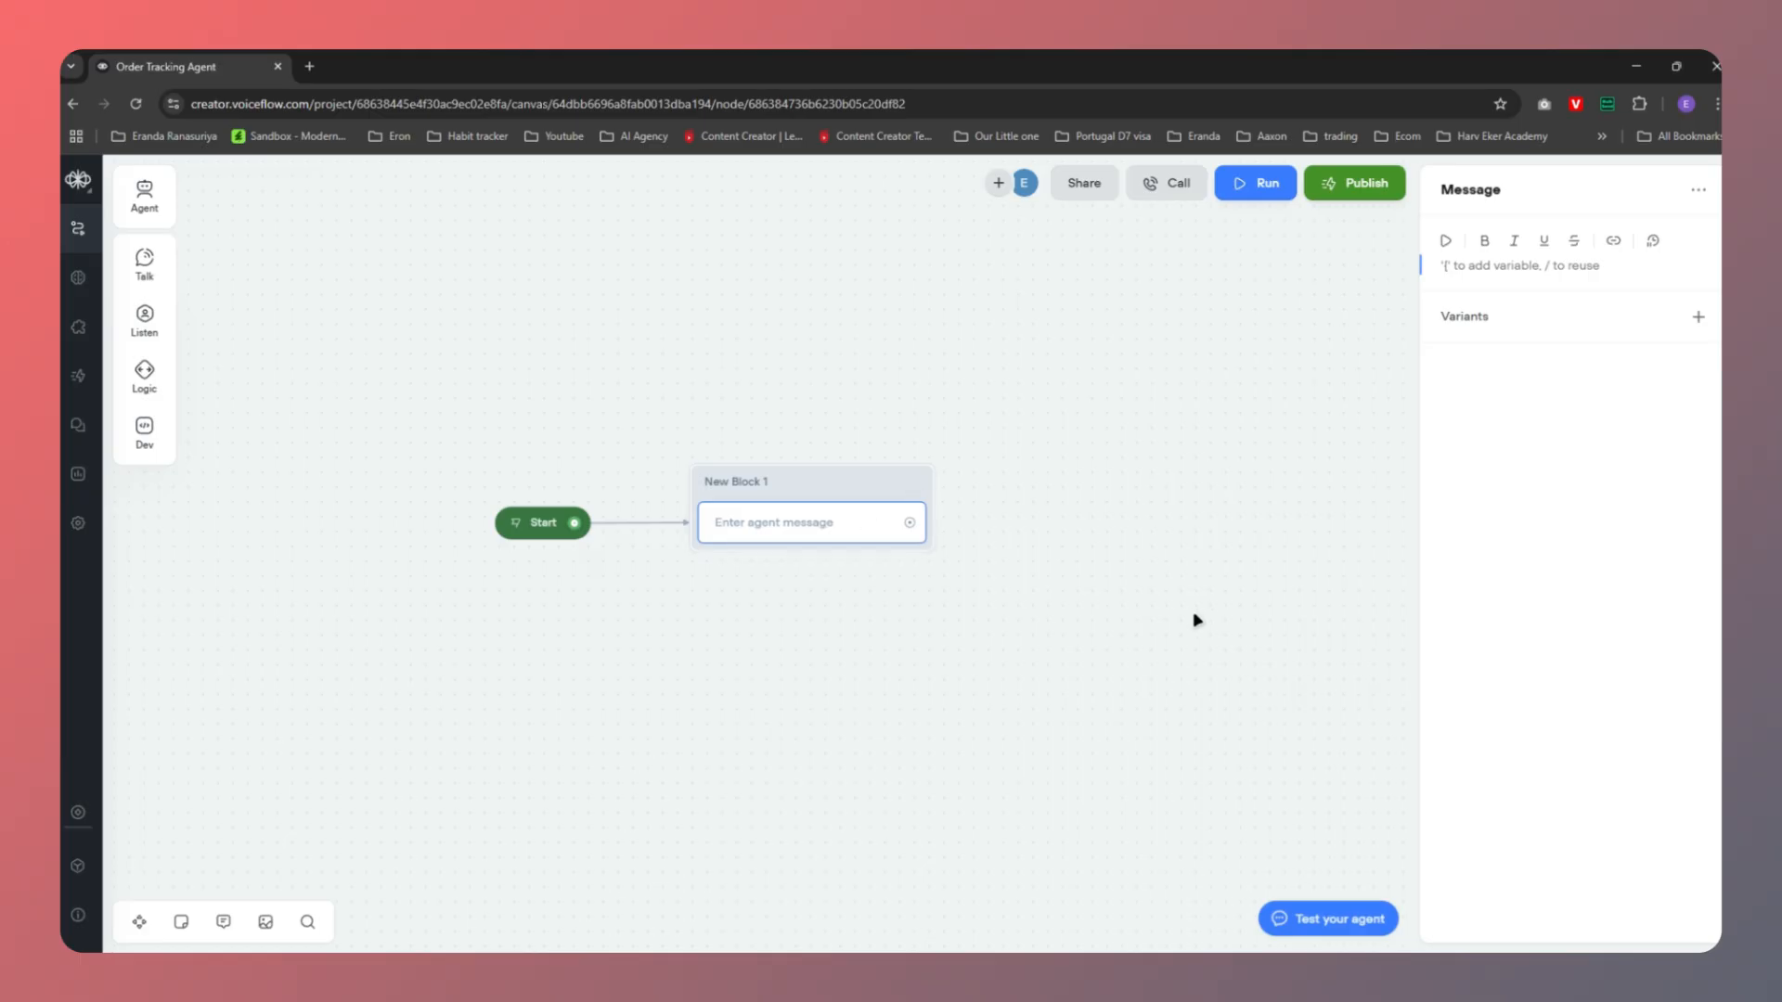
key("alt+Tab")
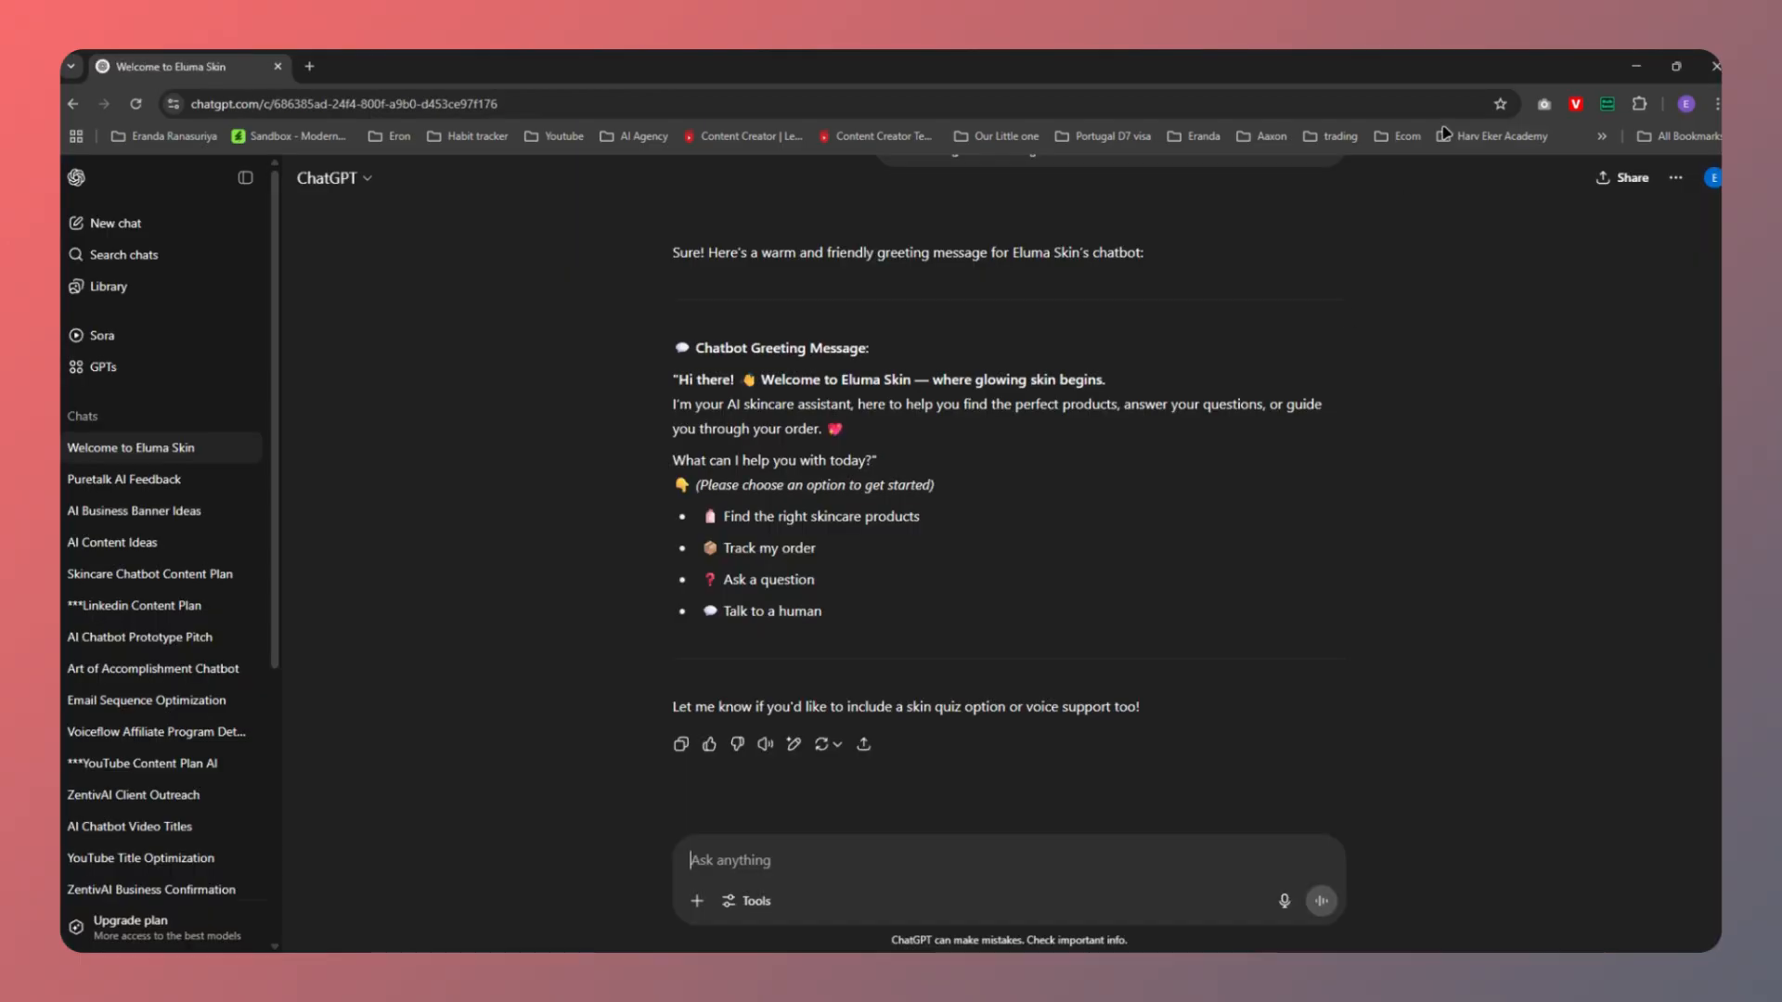
left_click_drag(680, 380, 1107, 387)
key("ctrl+c")
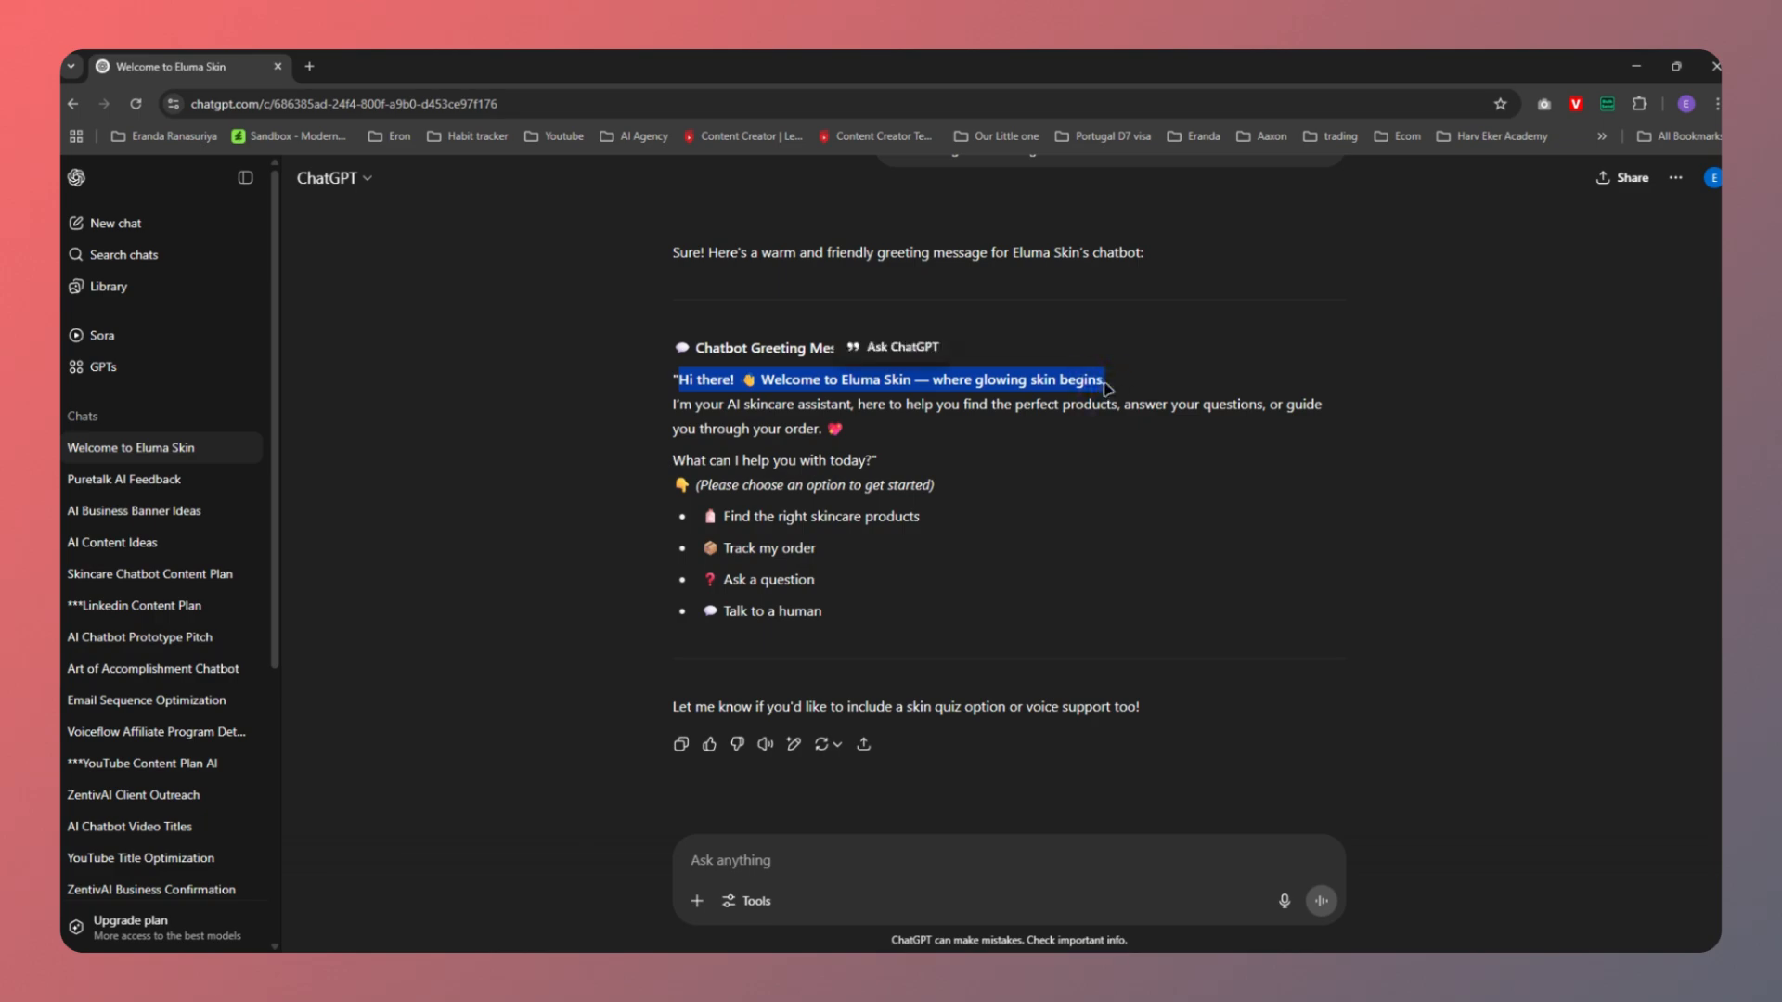
key("alt+Tab")
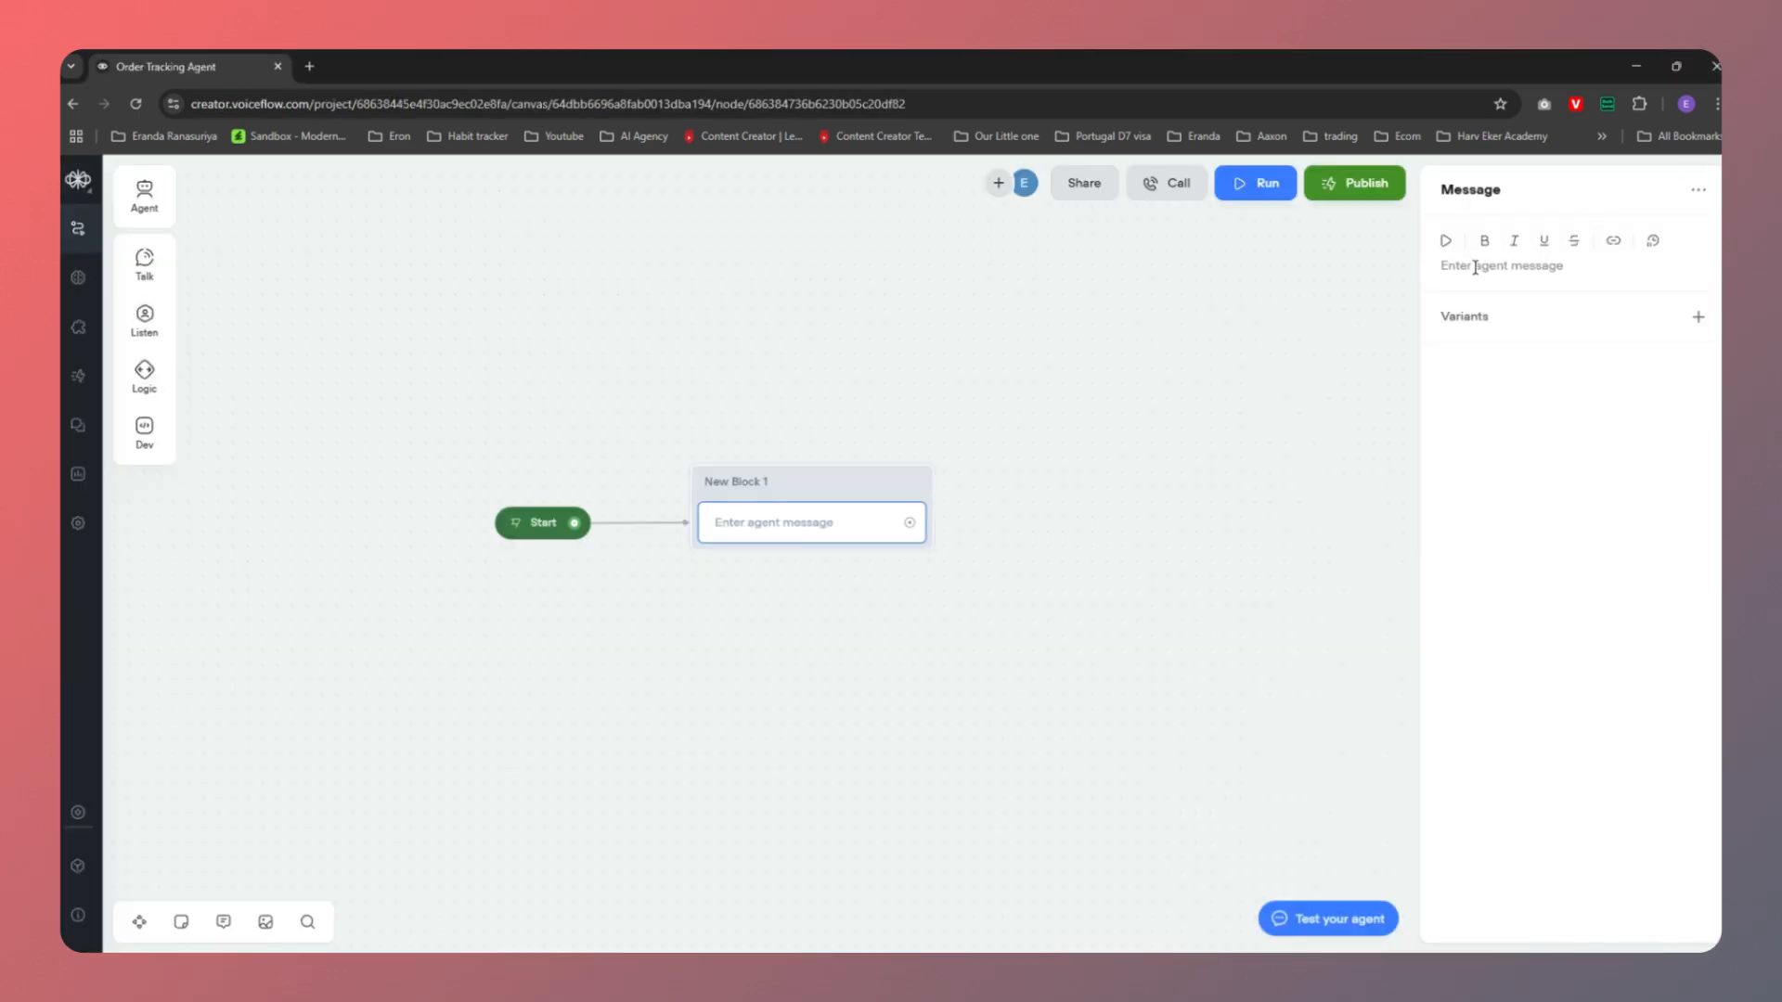
key("ctrl+v")
left_click(1156, 591)
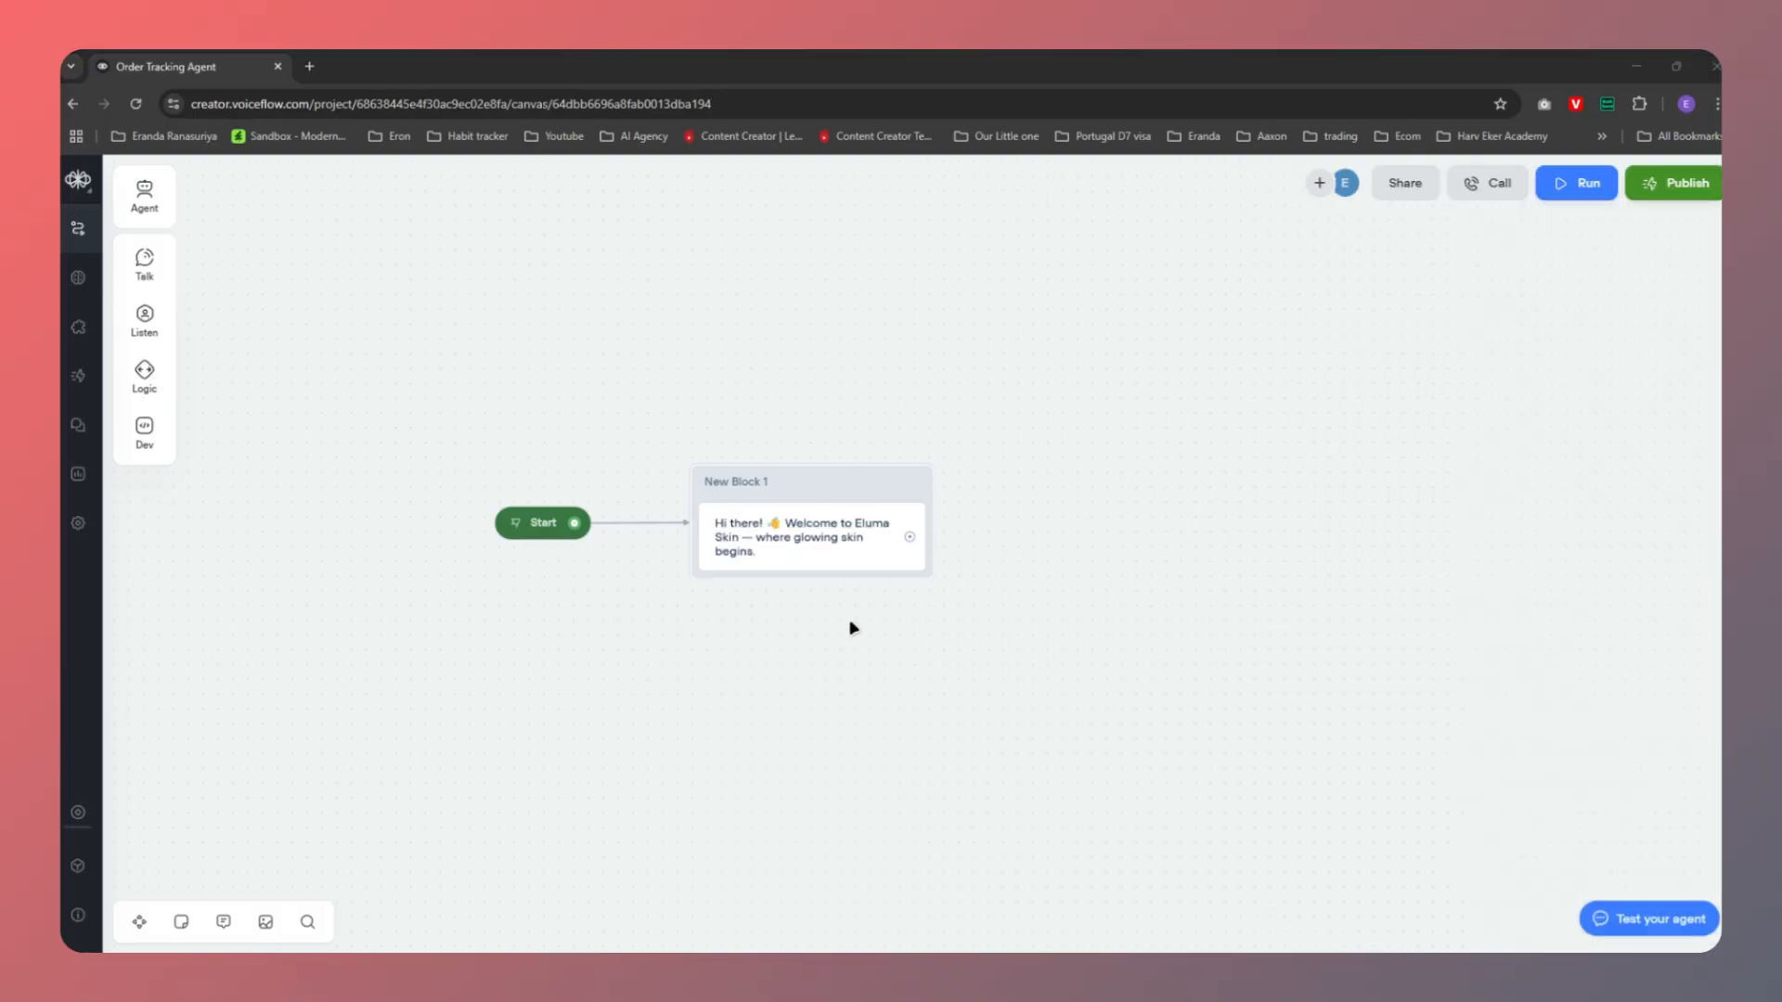
Copy the assistant introduction sentence and add a second message step to New Block 1
key("alt+Tab")
left_click_drag(672, 405, 840, 432)
key("alt+Tab")
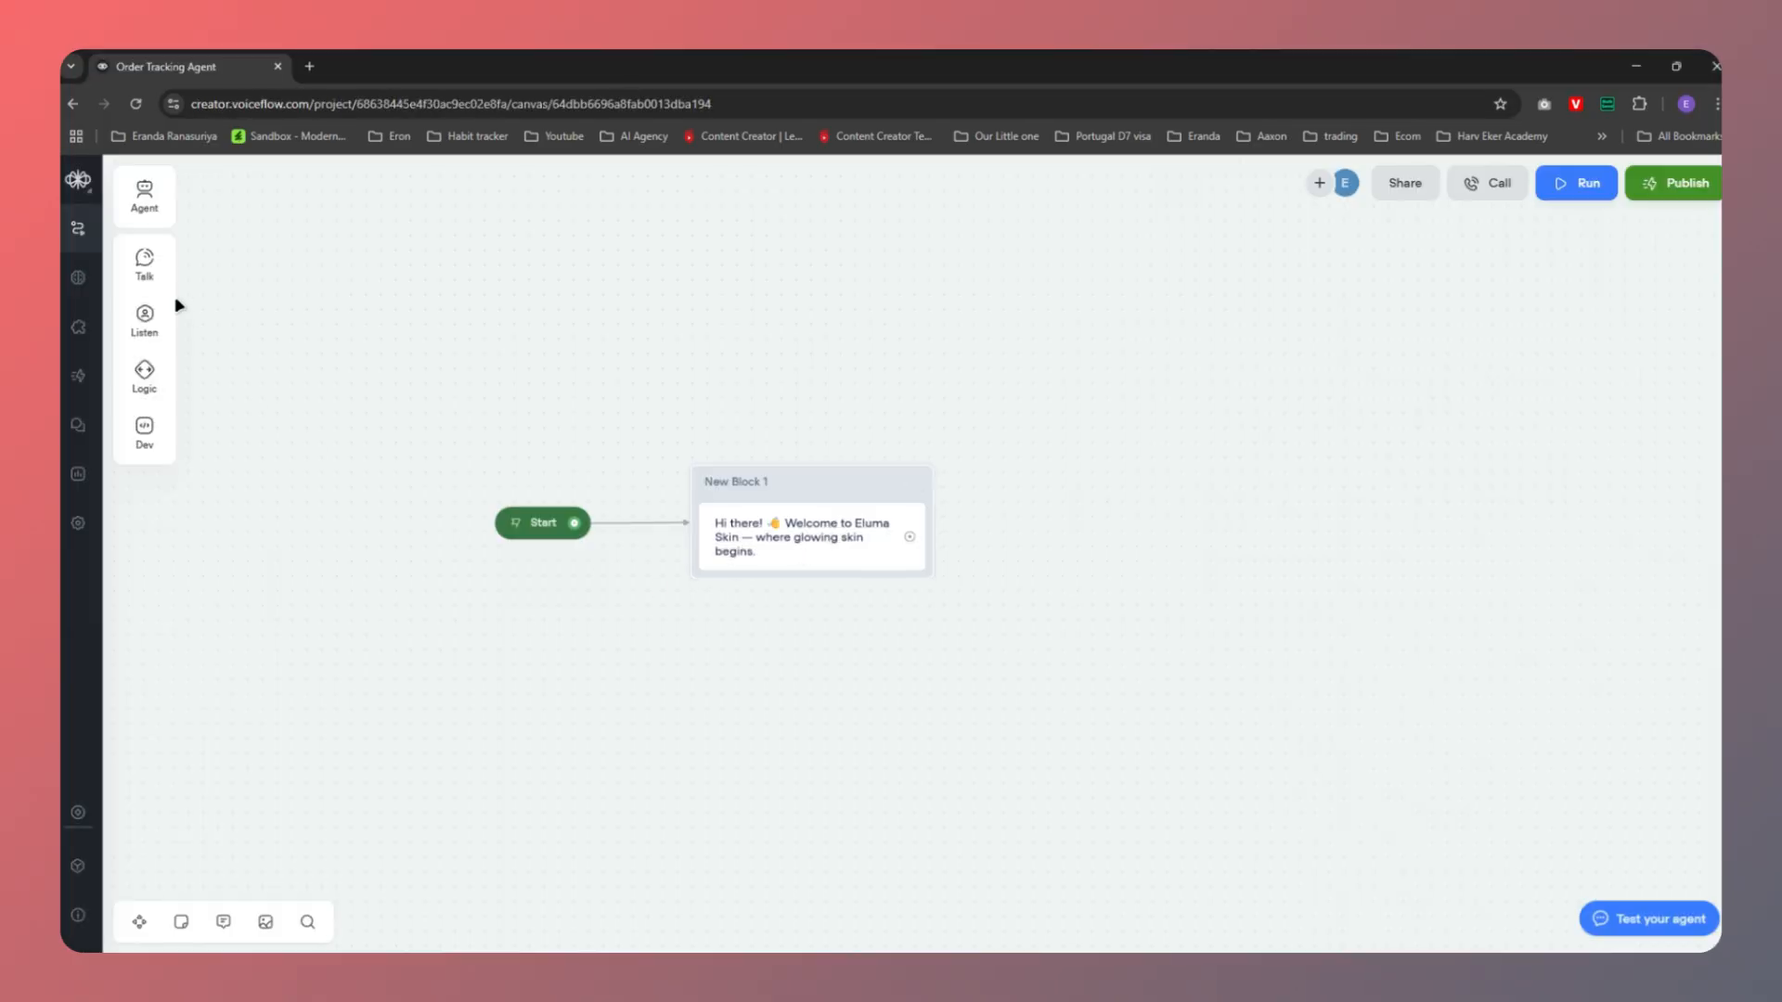
mouse_move(144, 269)
left_click_drag(243, 253, 793, 594)
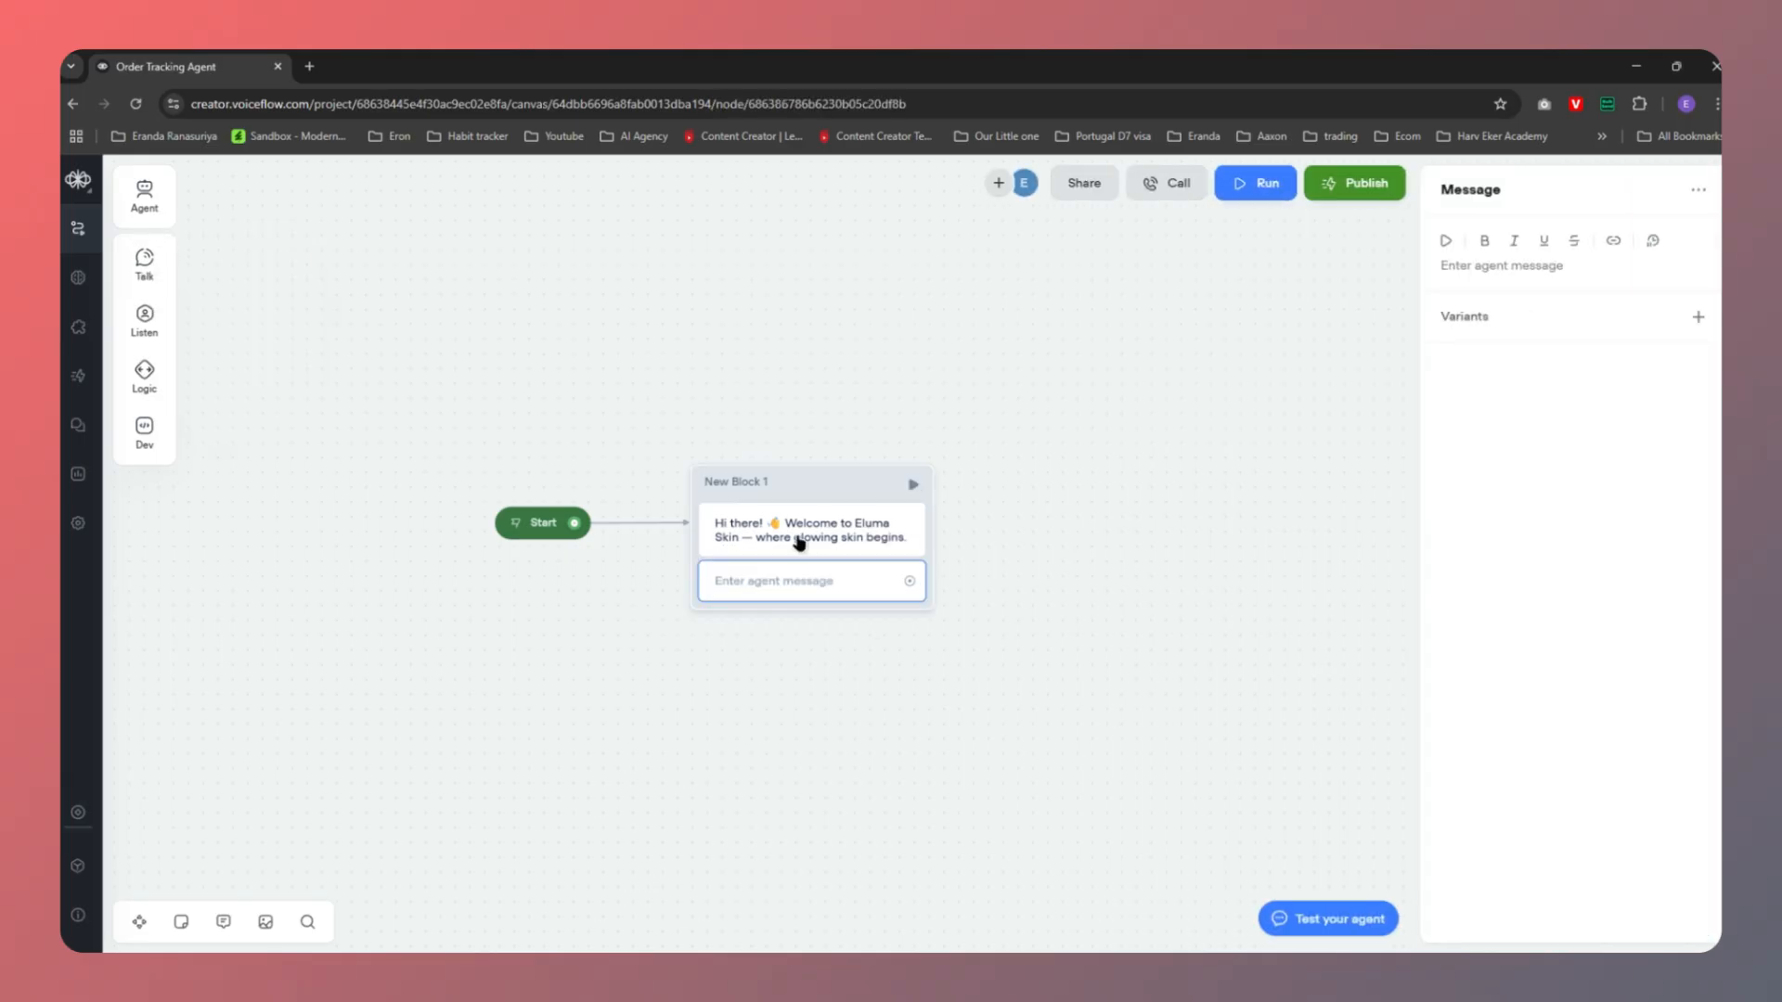
Paste the AI skincare assistant introduction into the second message
left_click(1463, 277)
type("I'm your AI skincare assistant, here to help you find the perfect products, answer your questions, or guide you through your order. 💖")
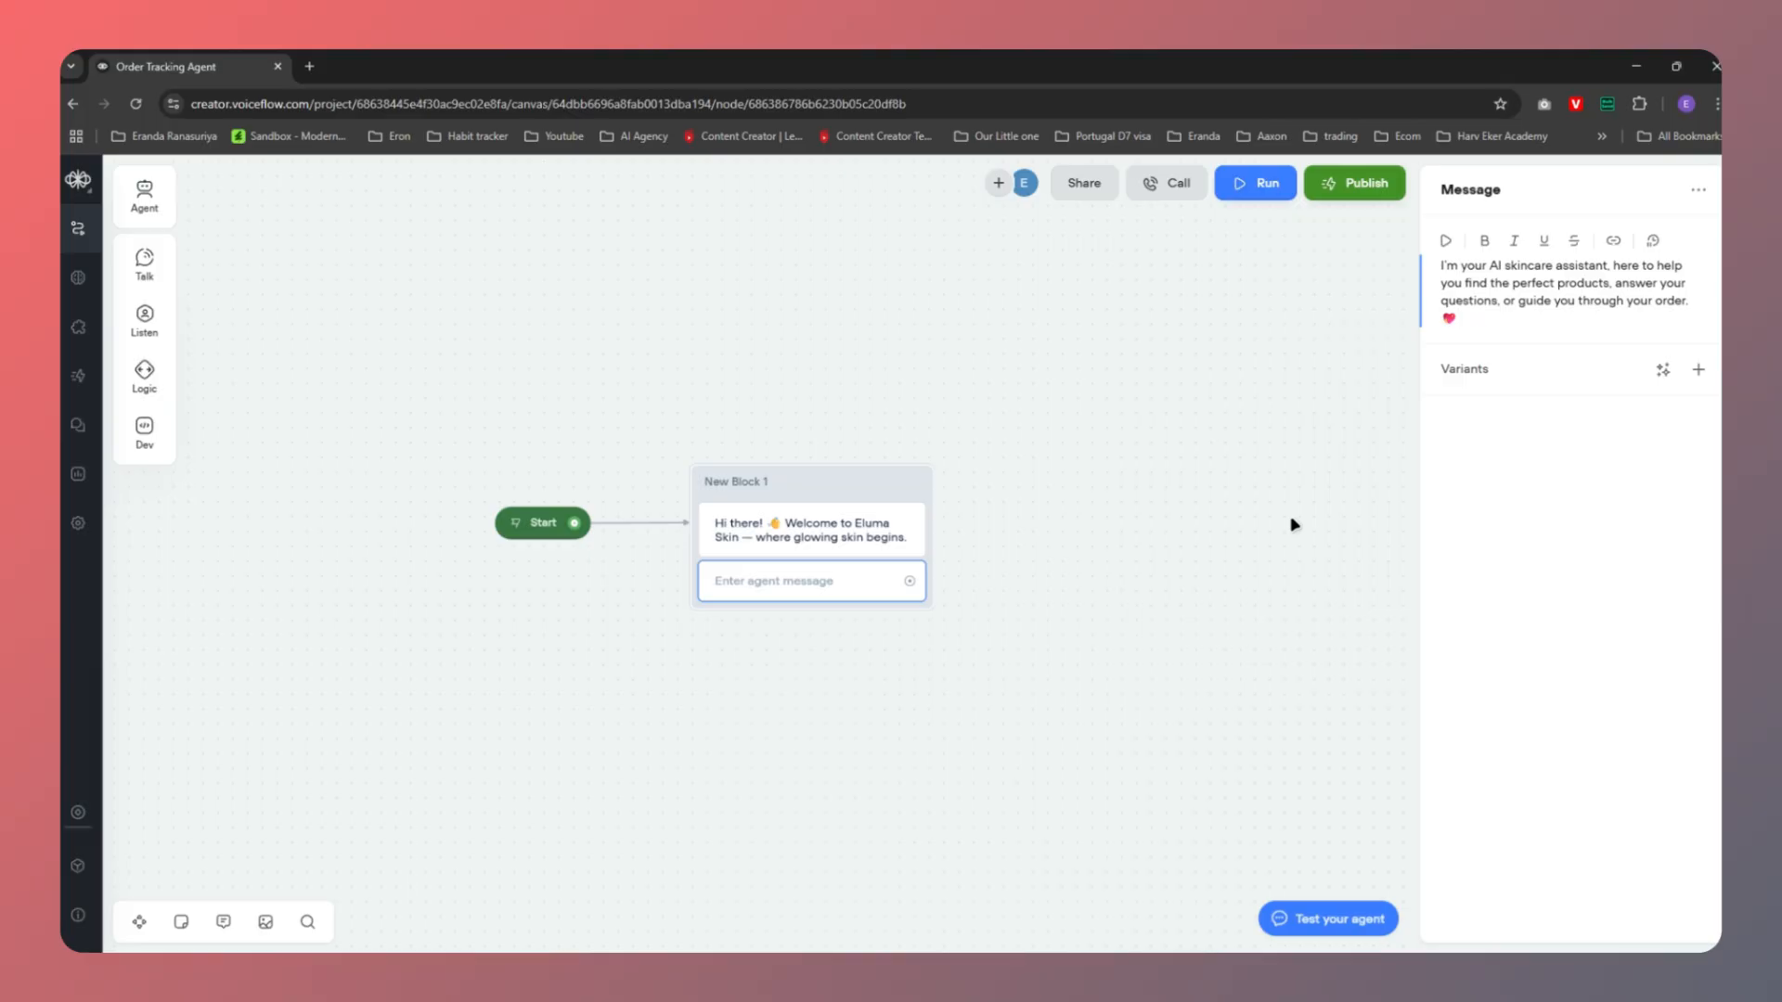
left_click(1156, 623)
Copy 'What can I help you with today?' and add a third message step to New Block 1
key("alt+Tab")
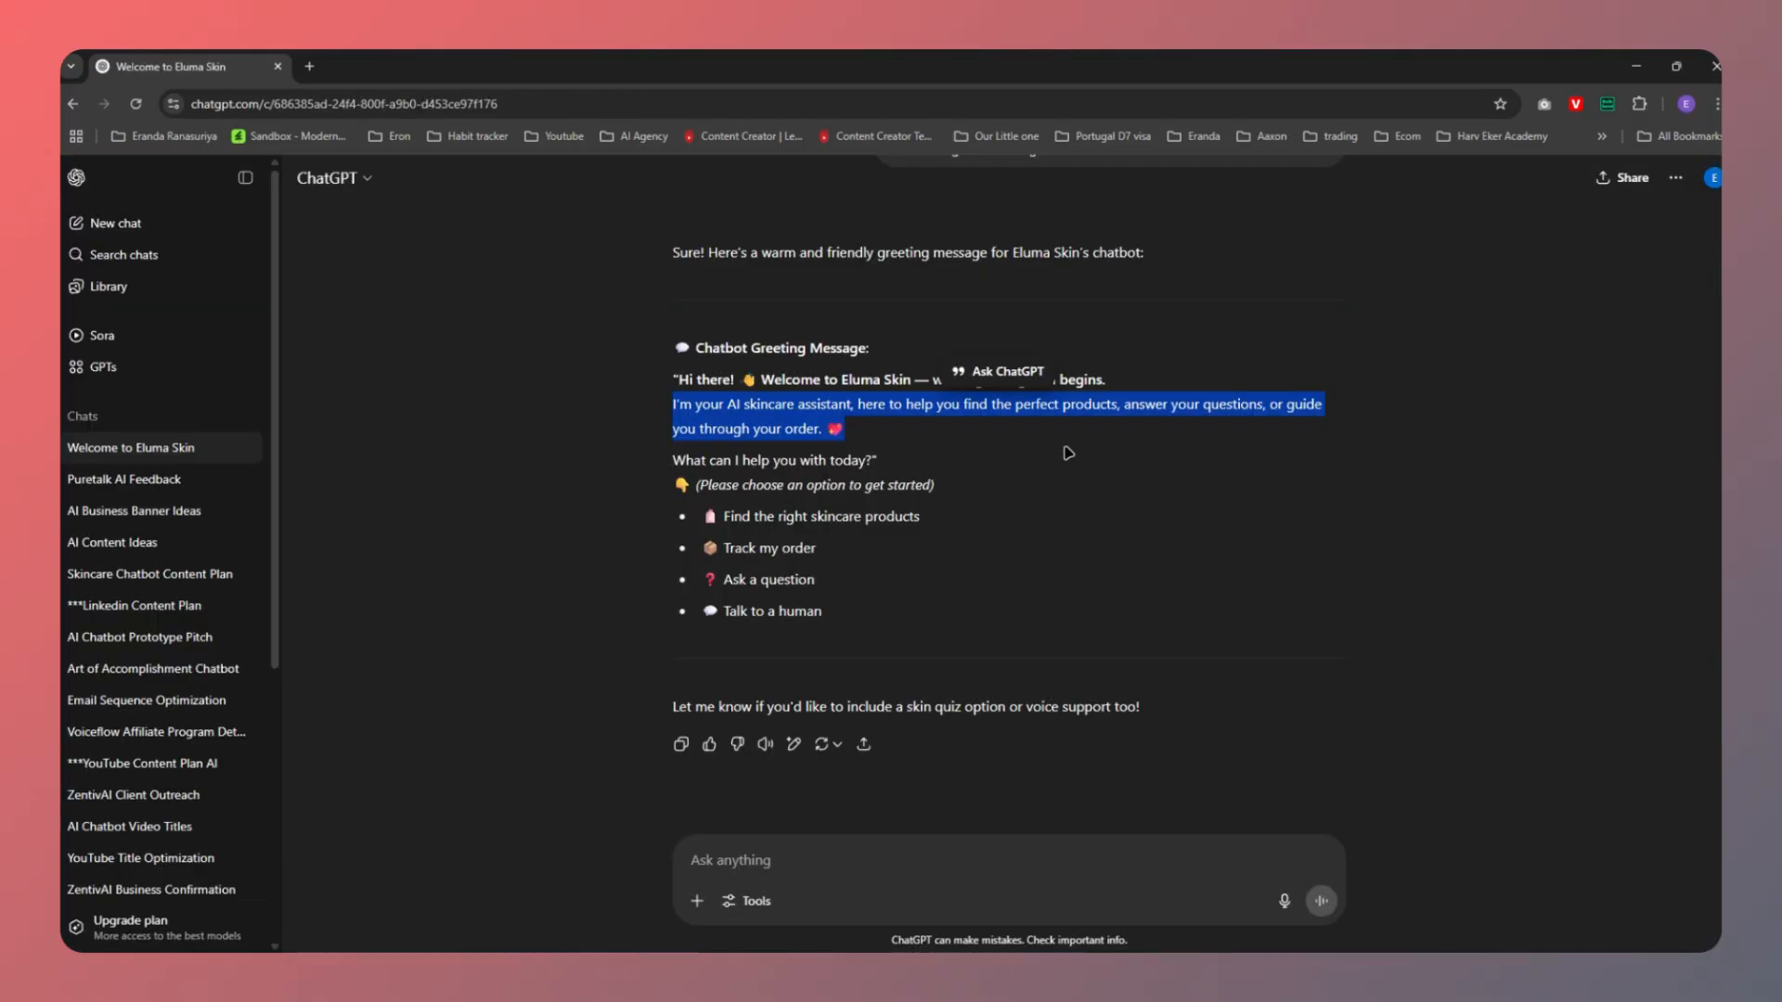
left_click(674, 464)
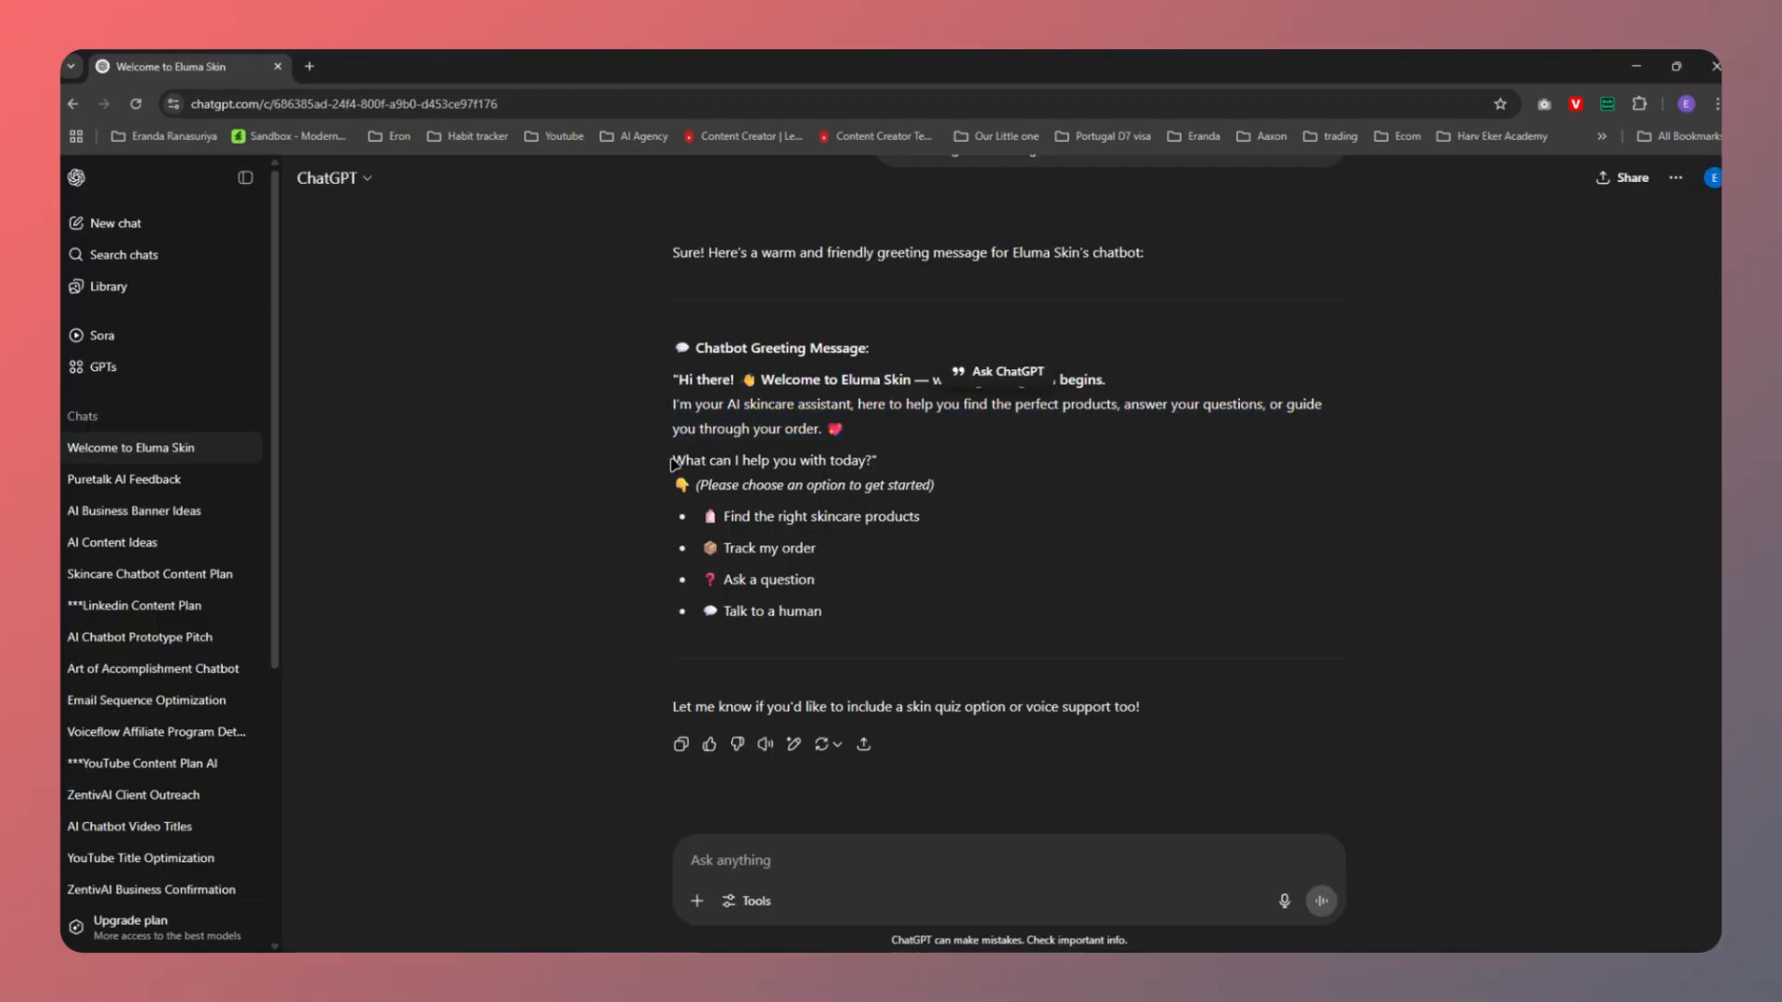
left_click_drag(673, 461, 873, 464)
key("ctrl+c")
key("alt+Tab")
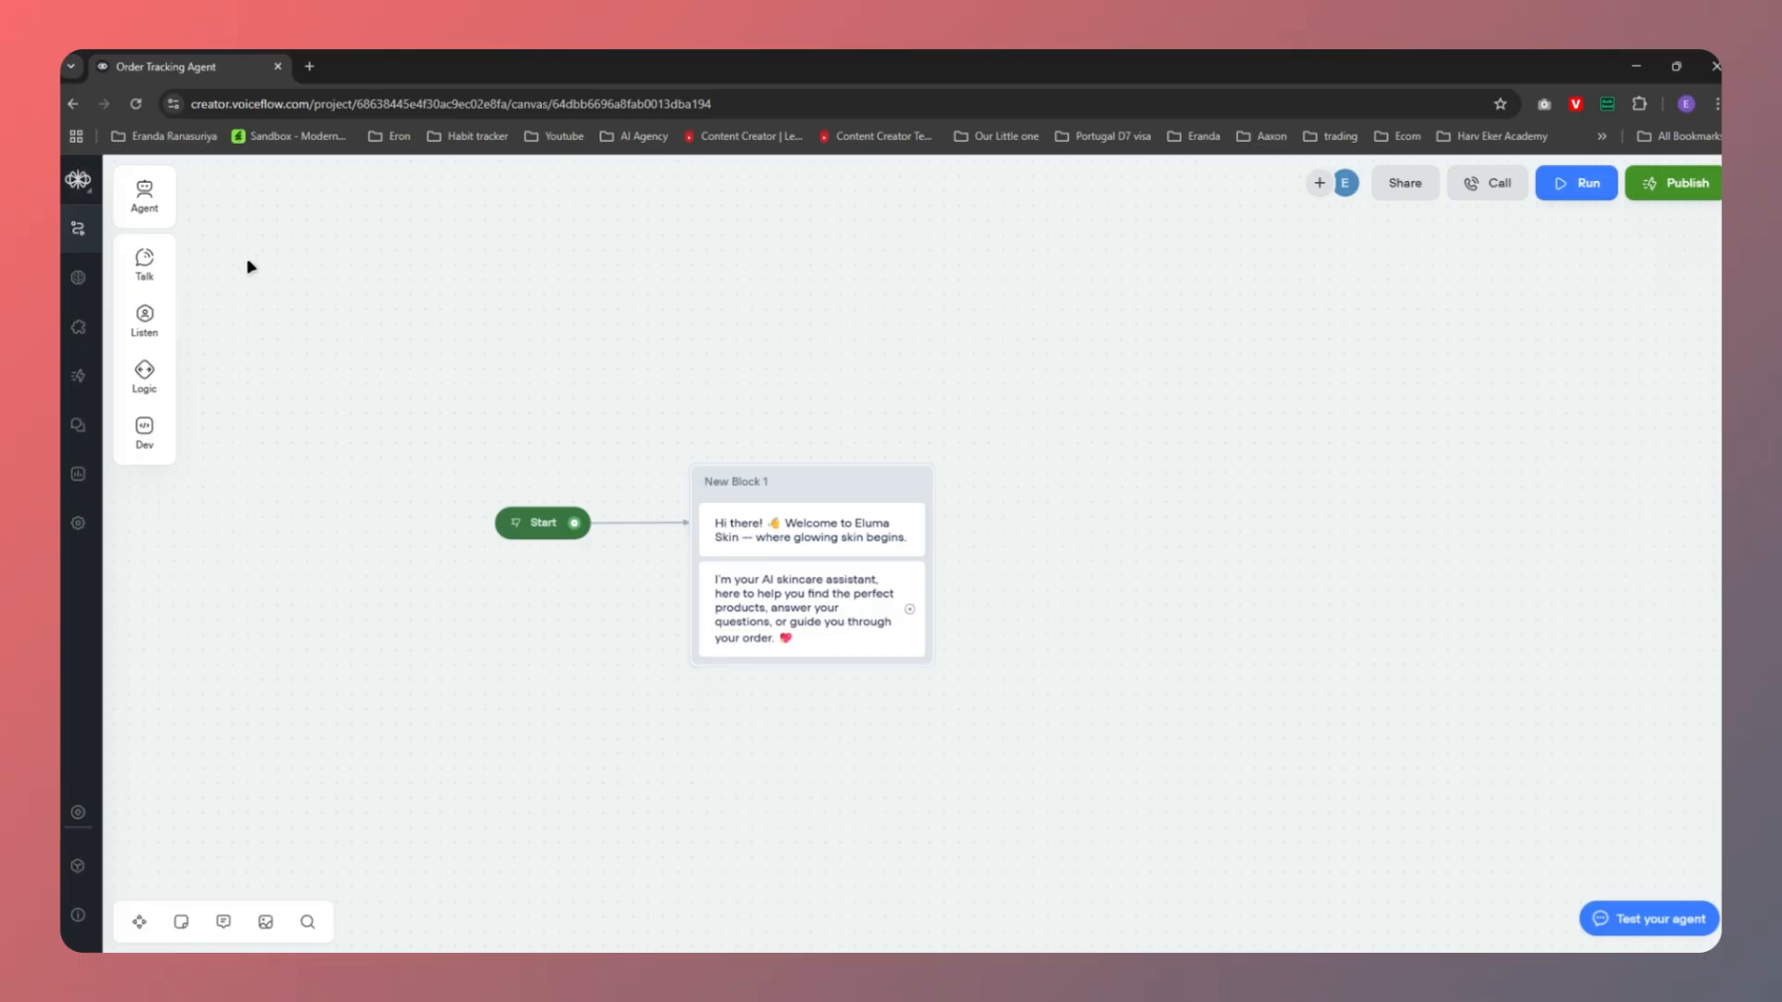
mouse_move(146, 269)
left_click_drag(197, 257, 746, 670)
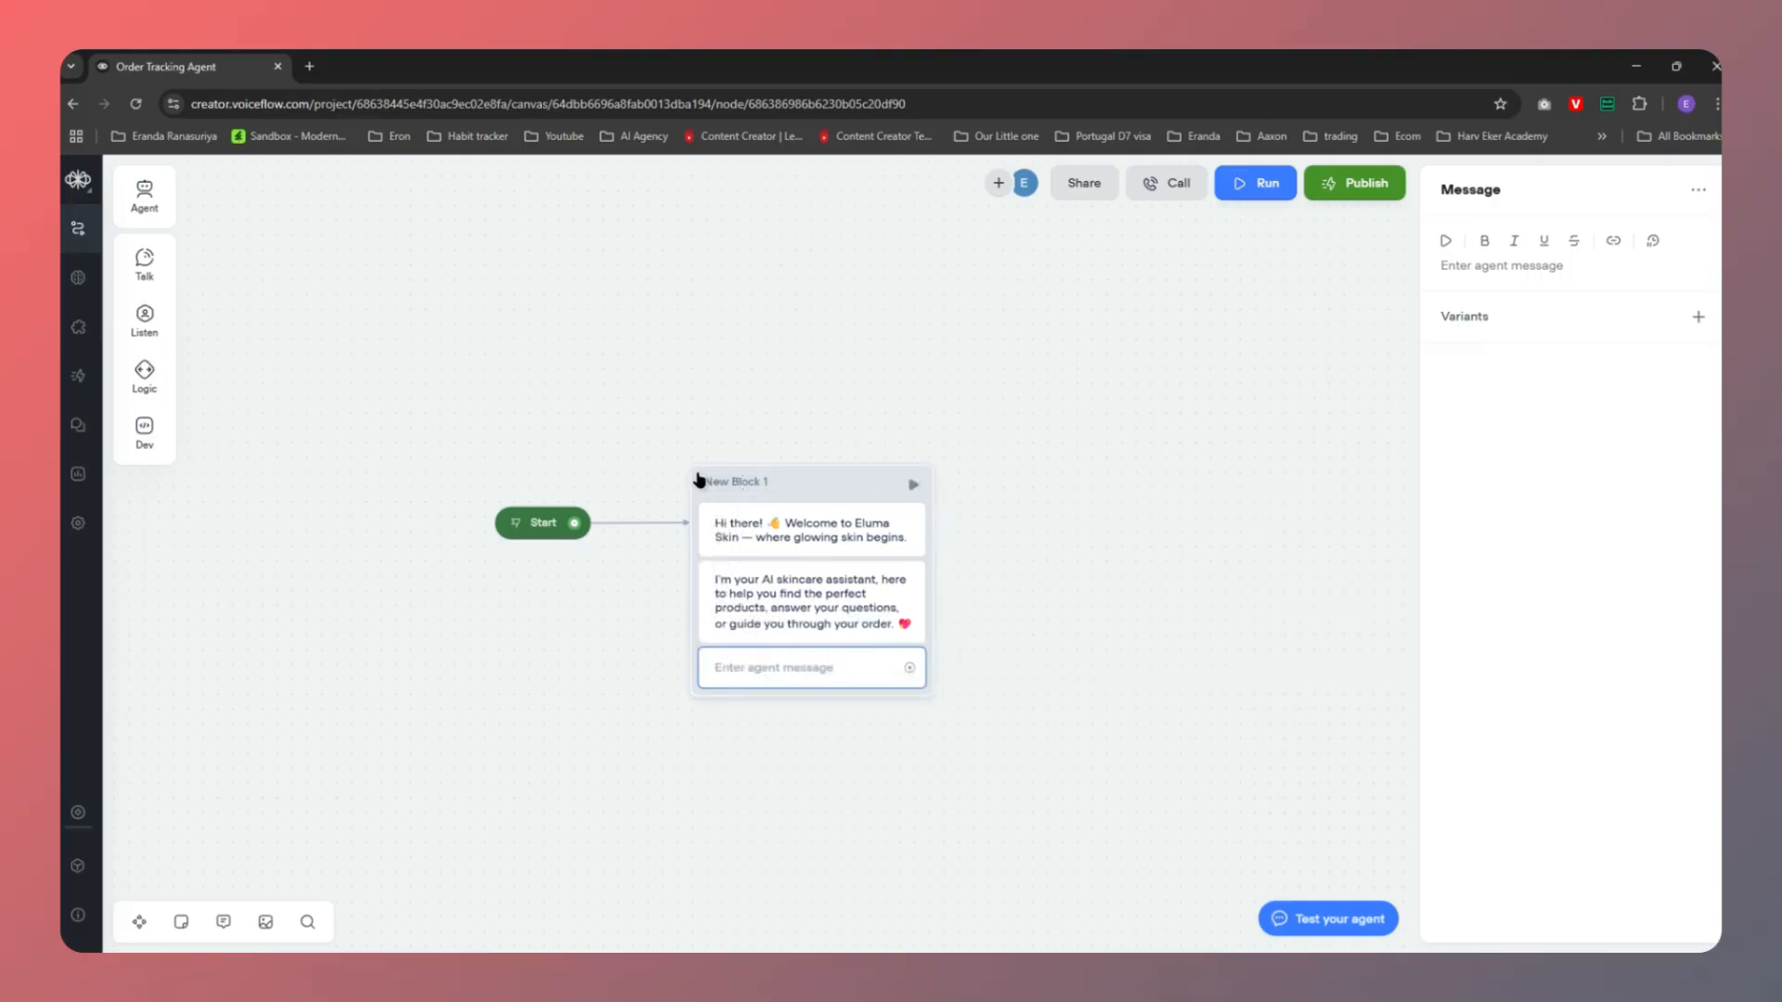
Rename the block to Welcome and paste 'What can I help you with today?' into the third message
double_click(739, 481)
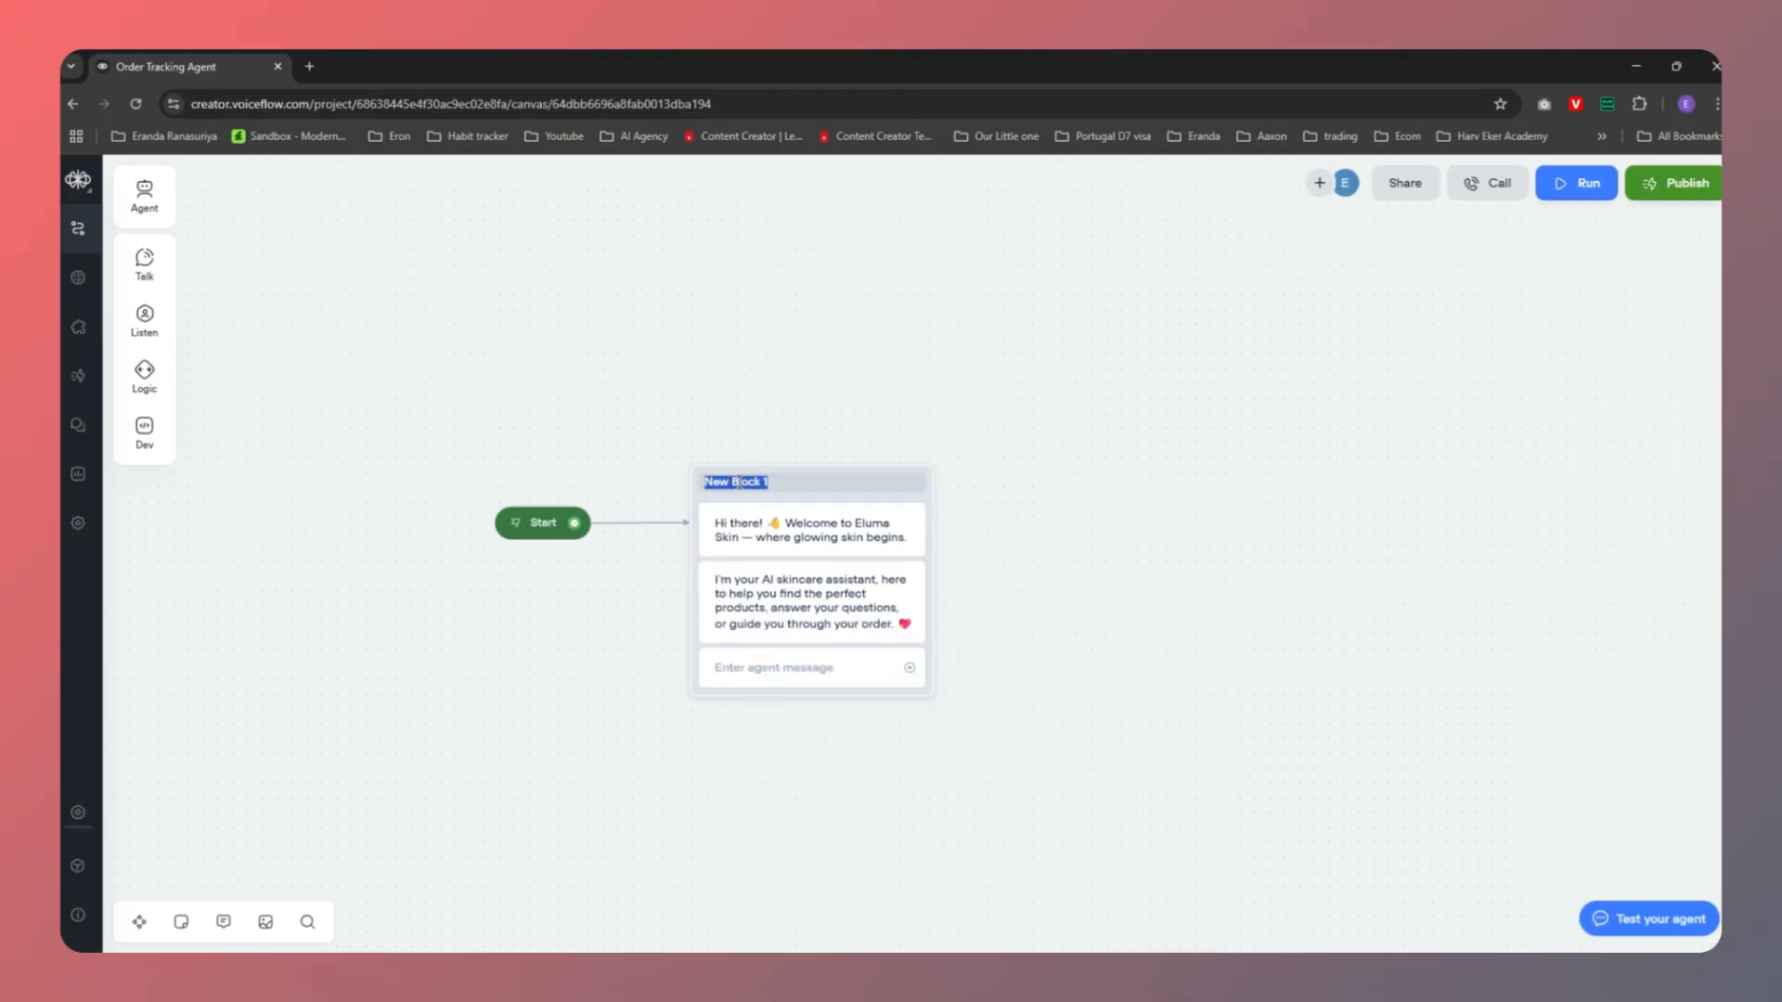
type("Welcome")
left_click(842, 661)
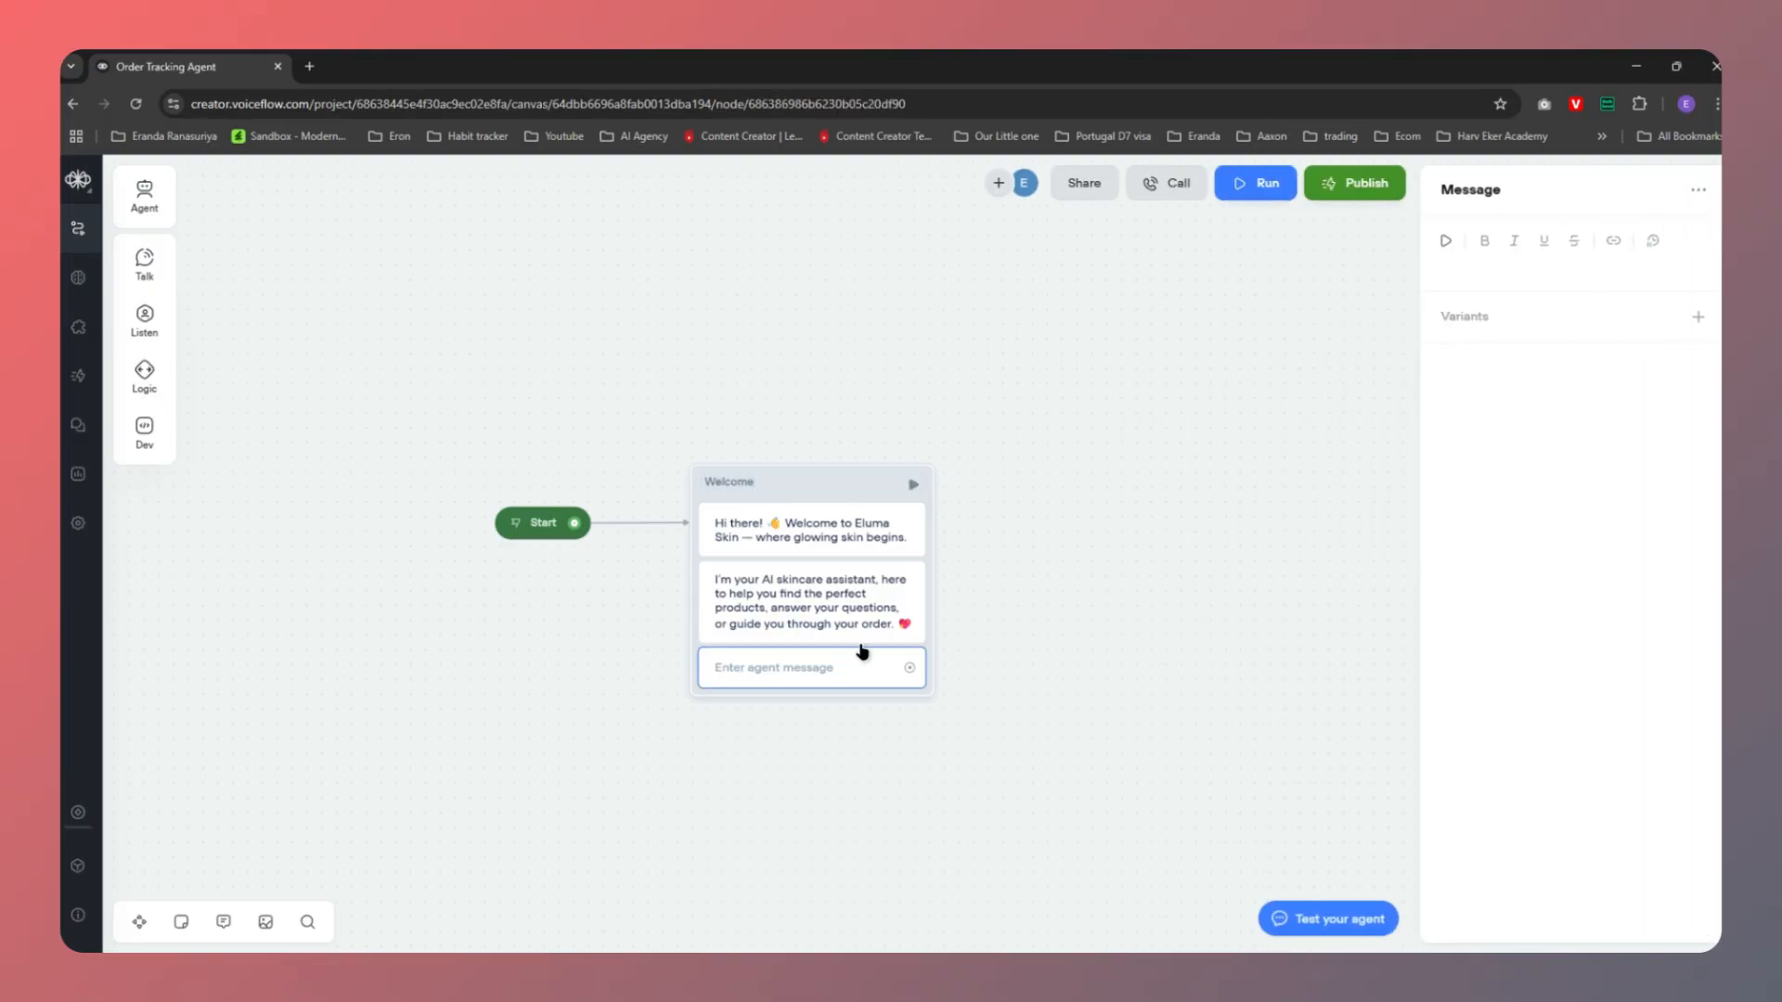
key("ctrl+v")
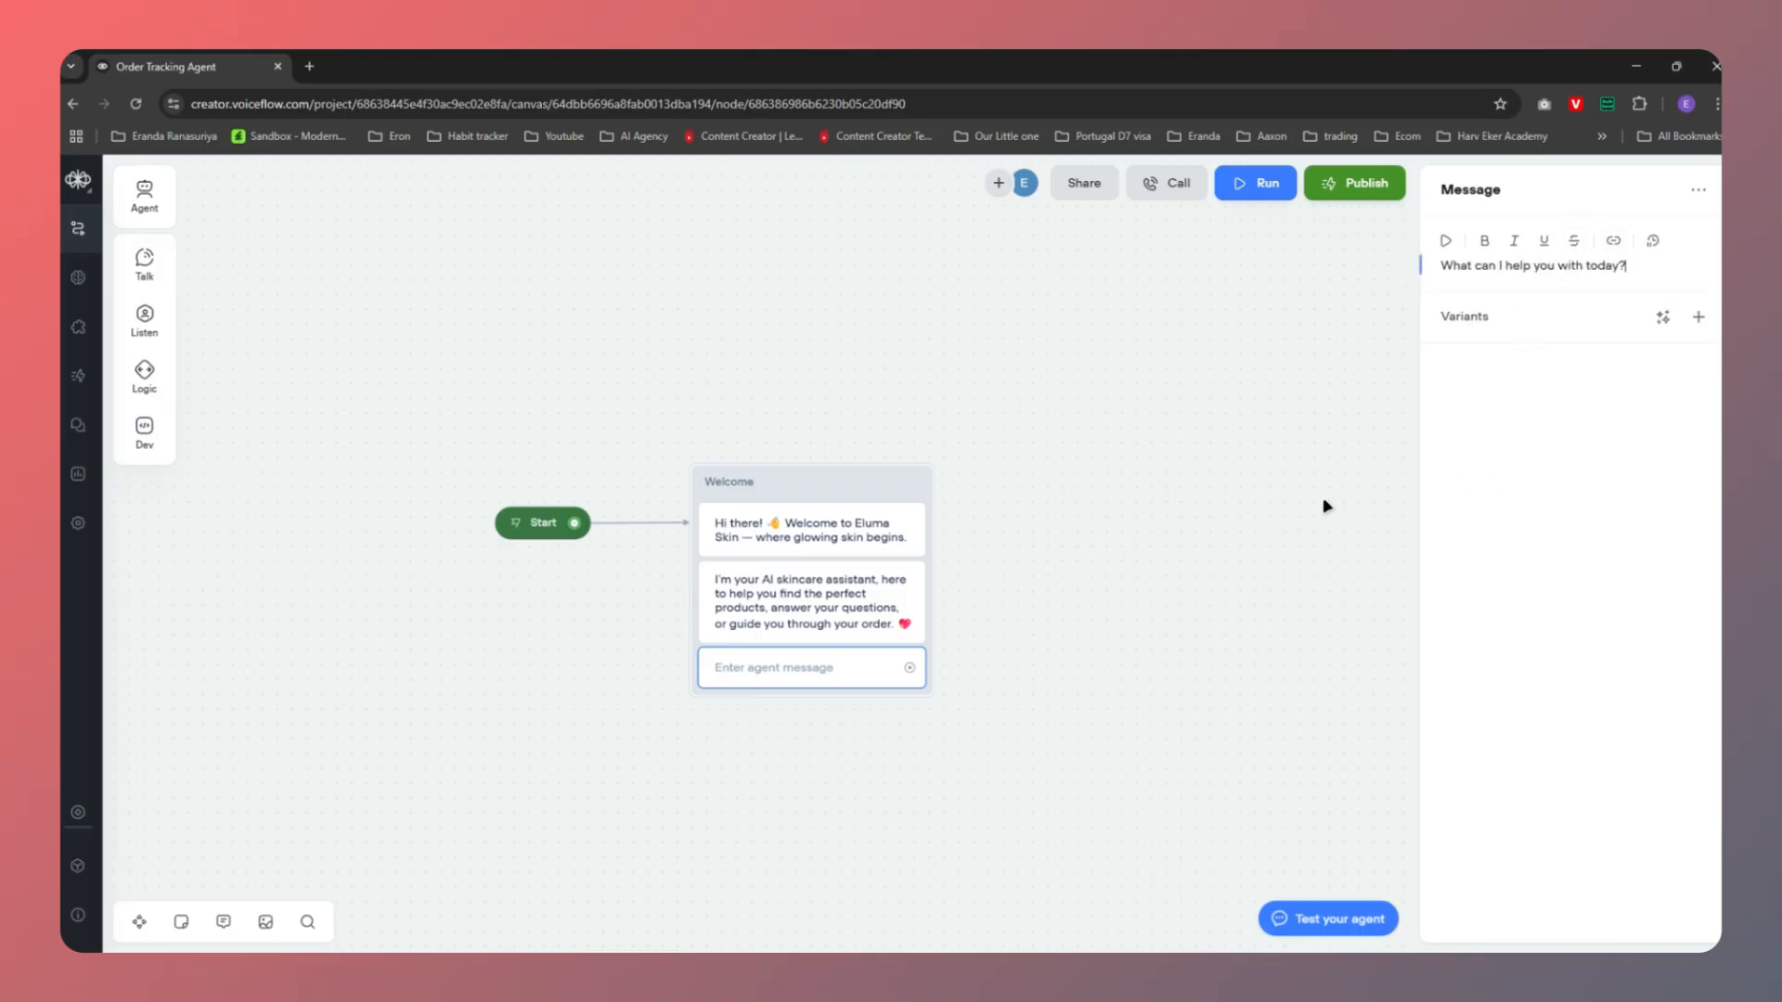
left_click(1145, 564)
Select the Menu step in the Canva flowchart plan
key("alt+Tab")
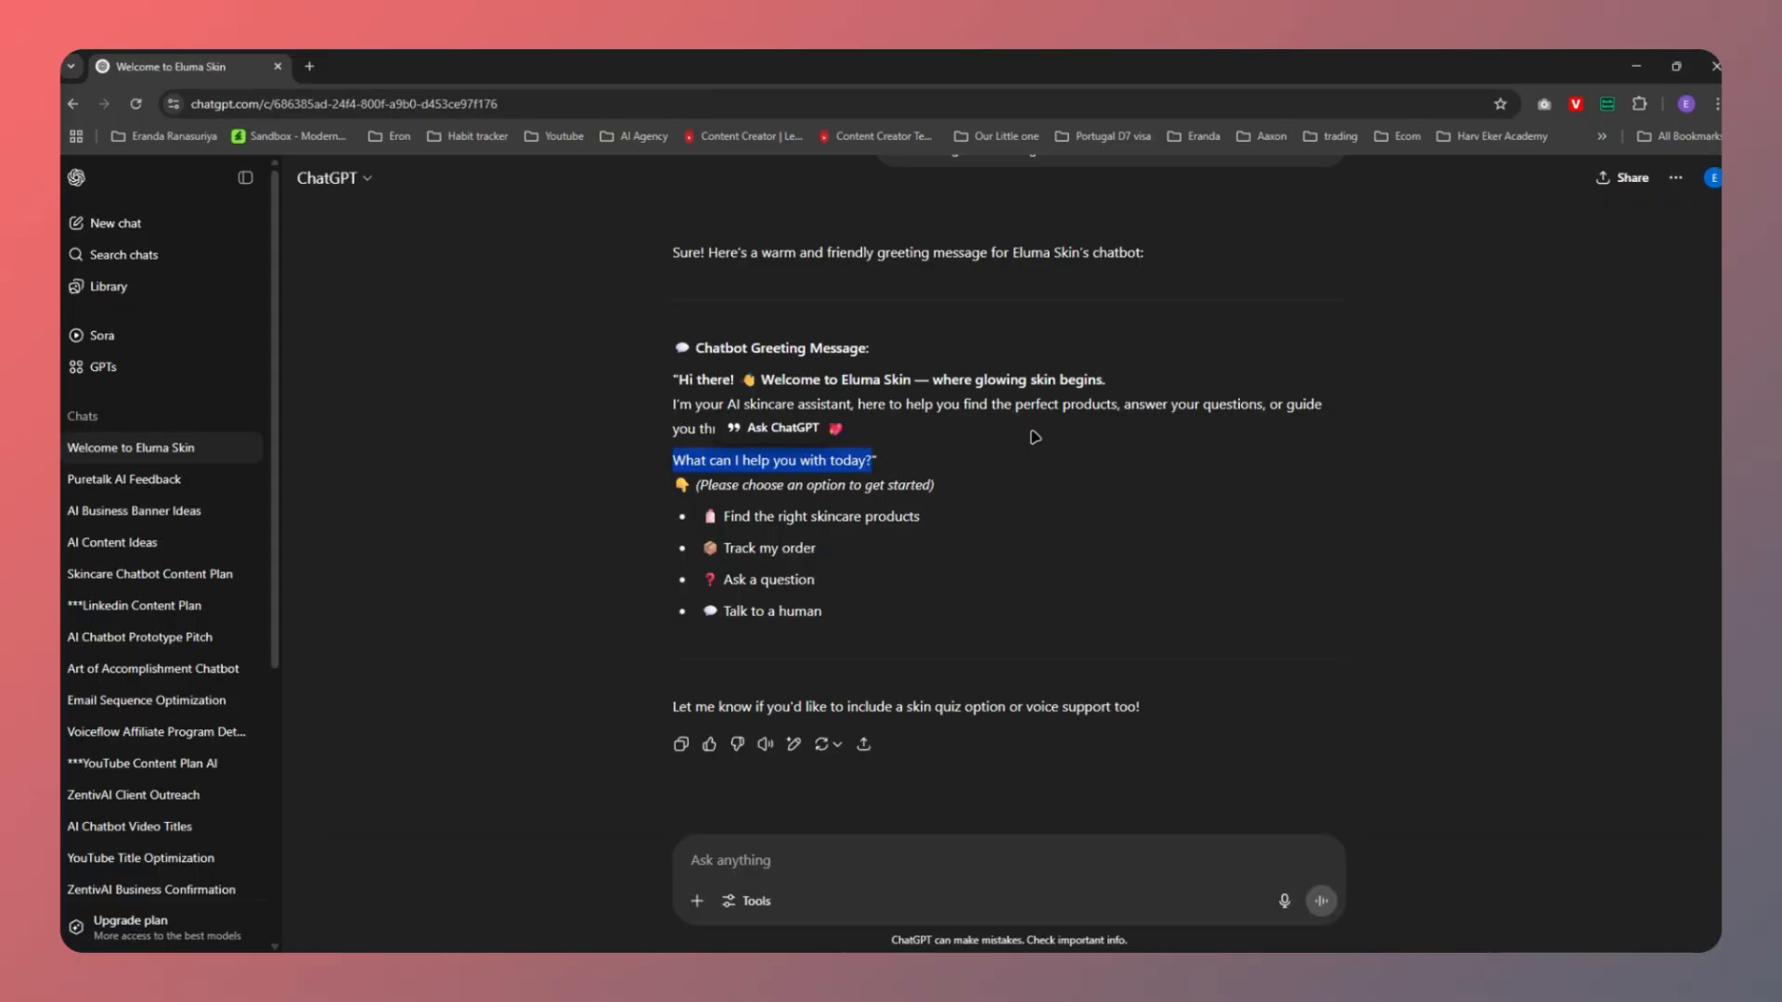
key("alt+Tab")
key("alt+Tab")
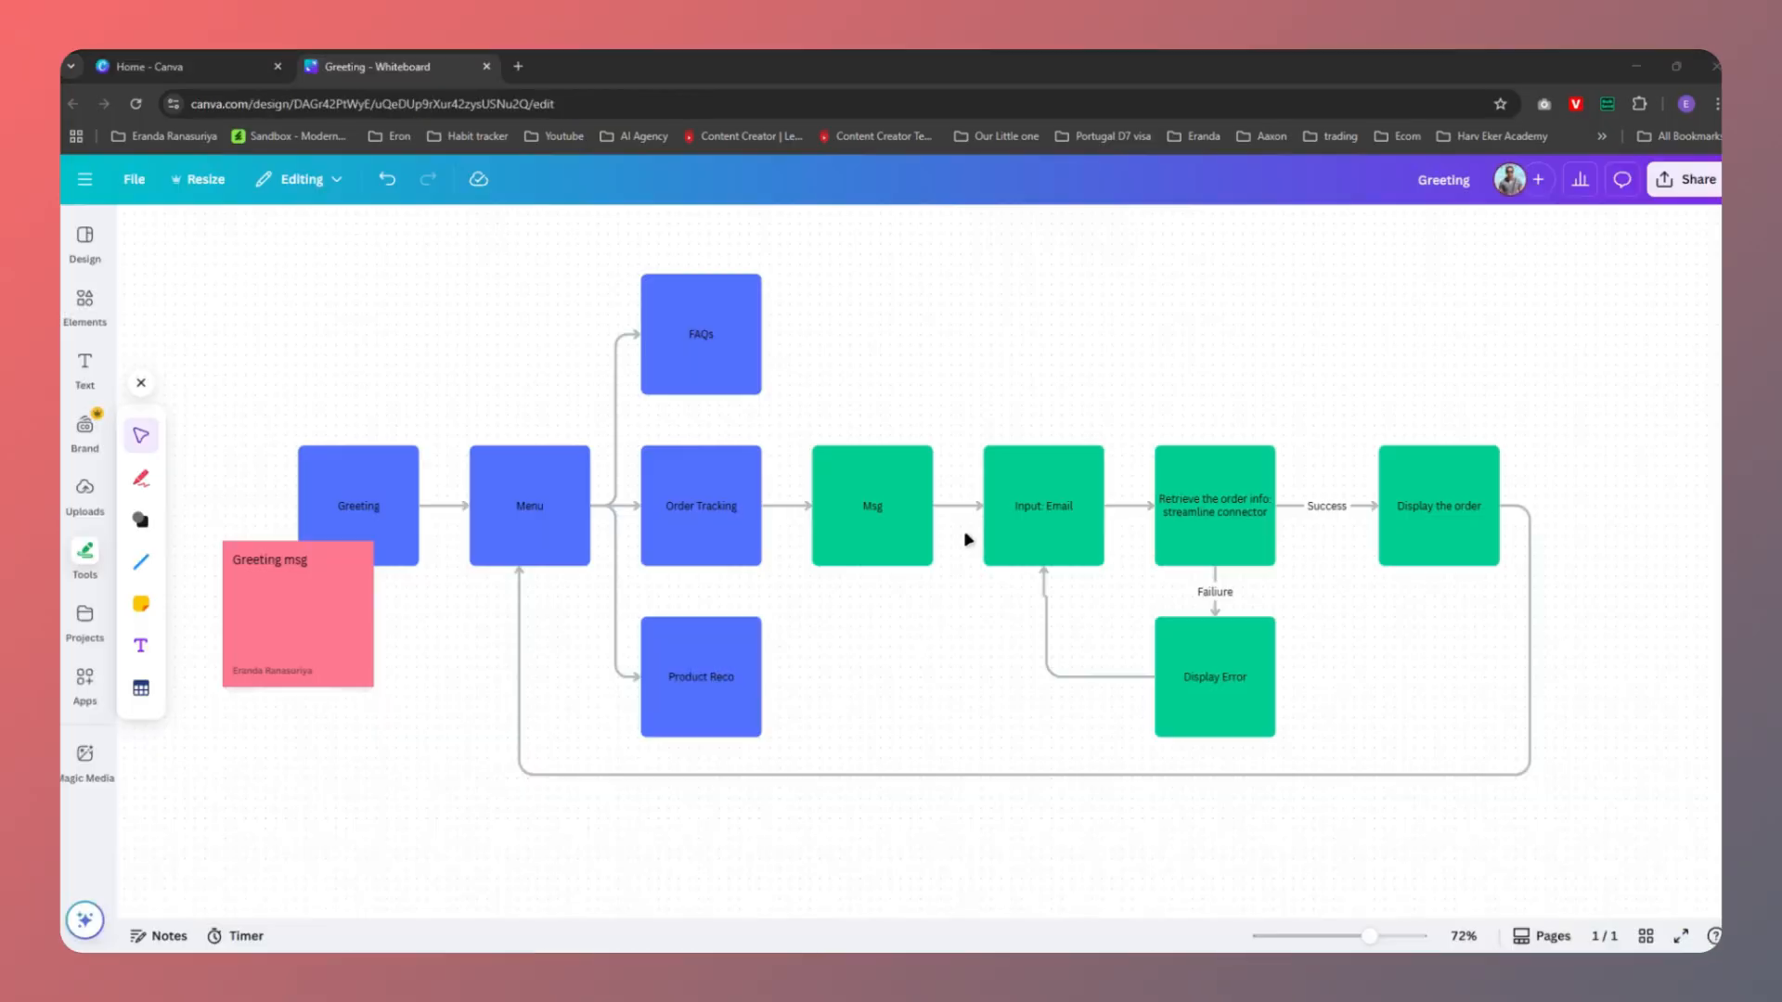
left_click(534, 508)
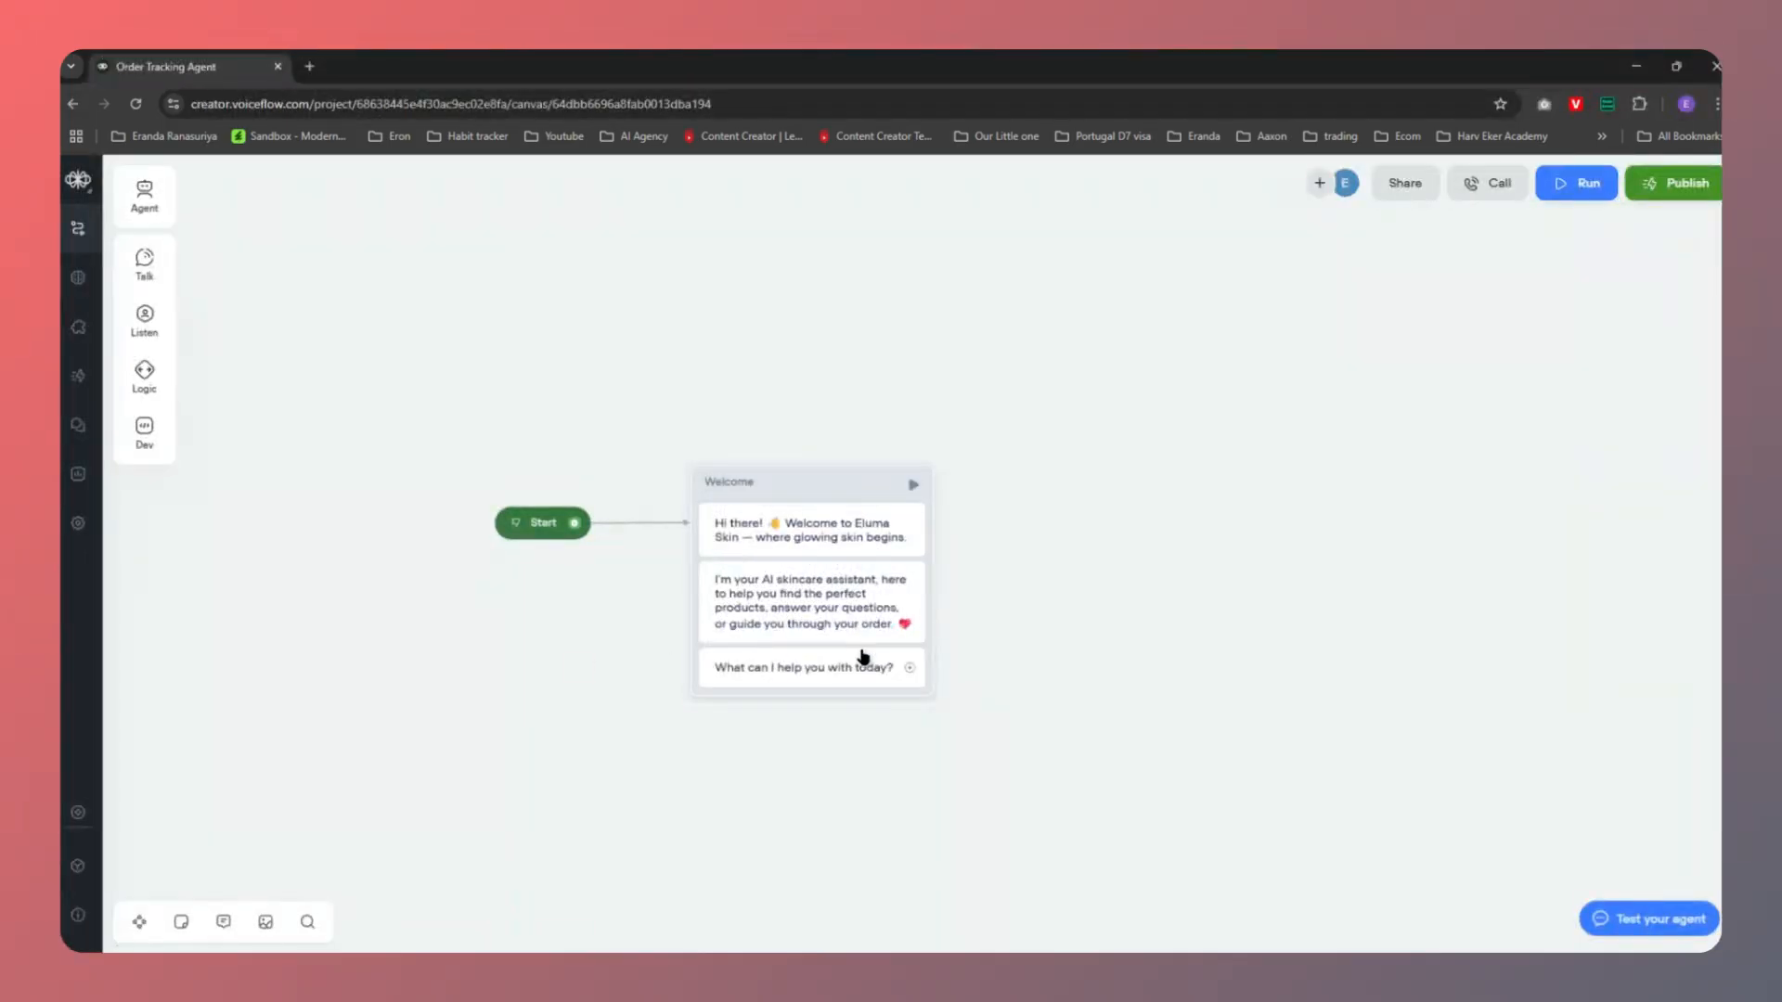
Connect a new message block from the Welcome question and title it Main Menu
left_click_drag(910, 667, 1014, 478)
mouse_move(1075, 555)
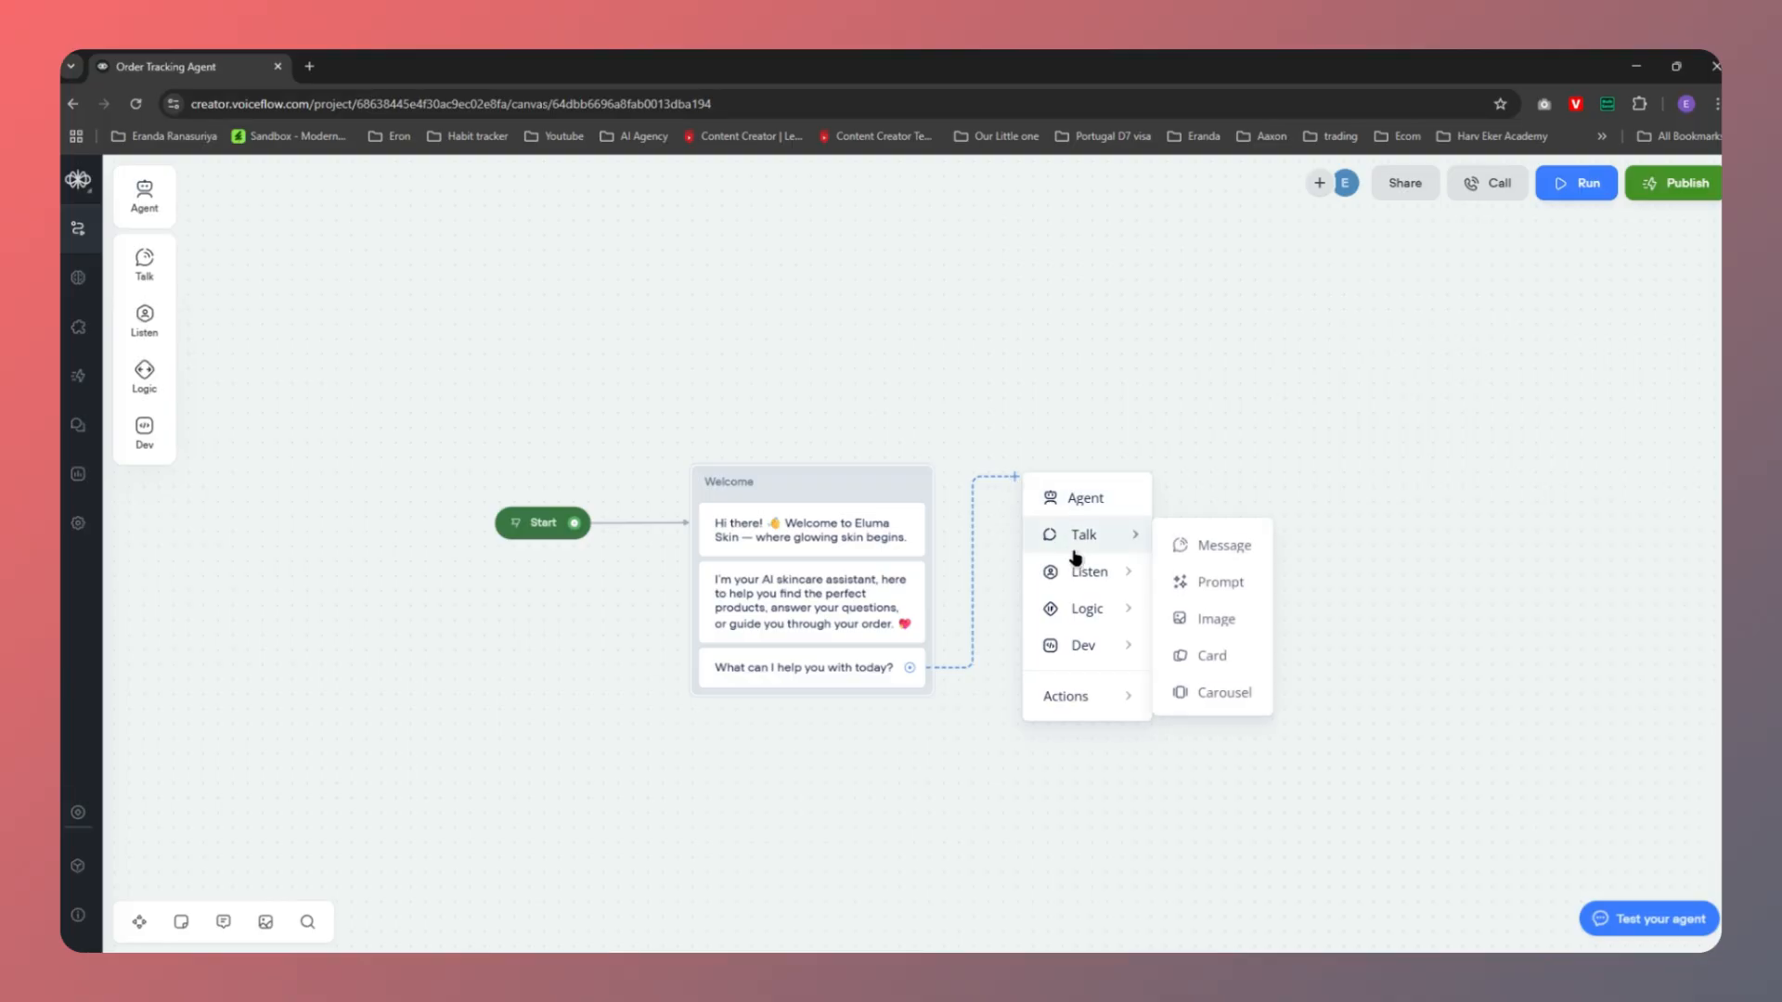
left_click(1213, 546)
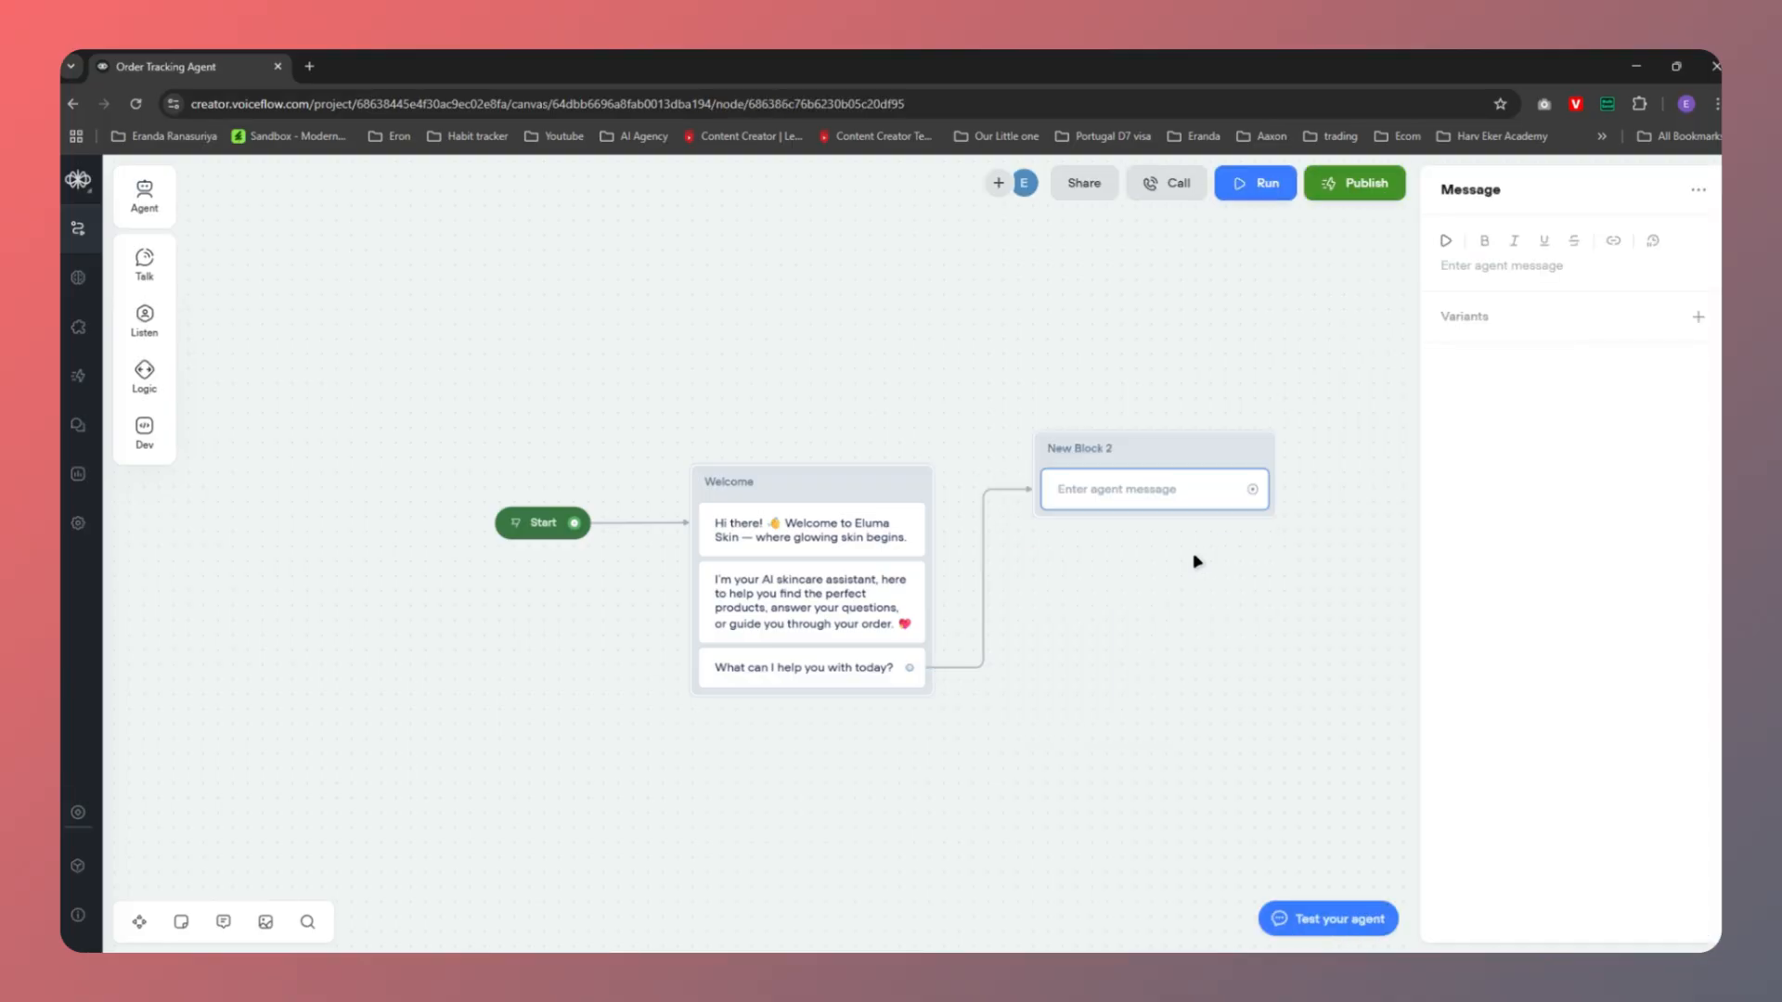
left_click_drag(1155, 460, 1116, 492)
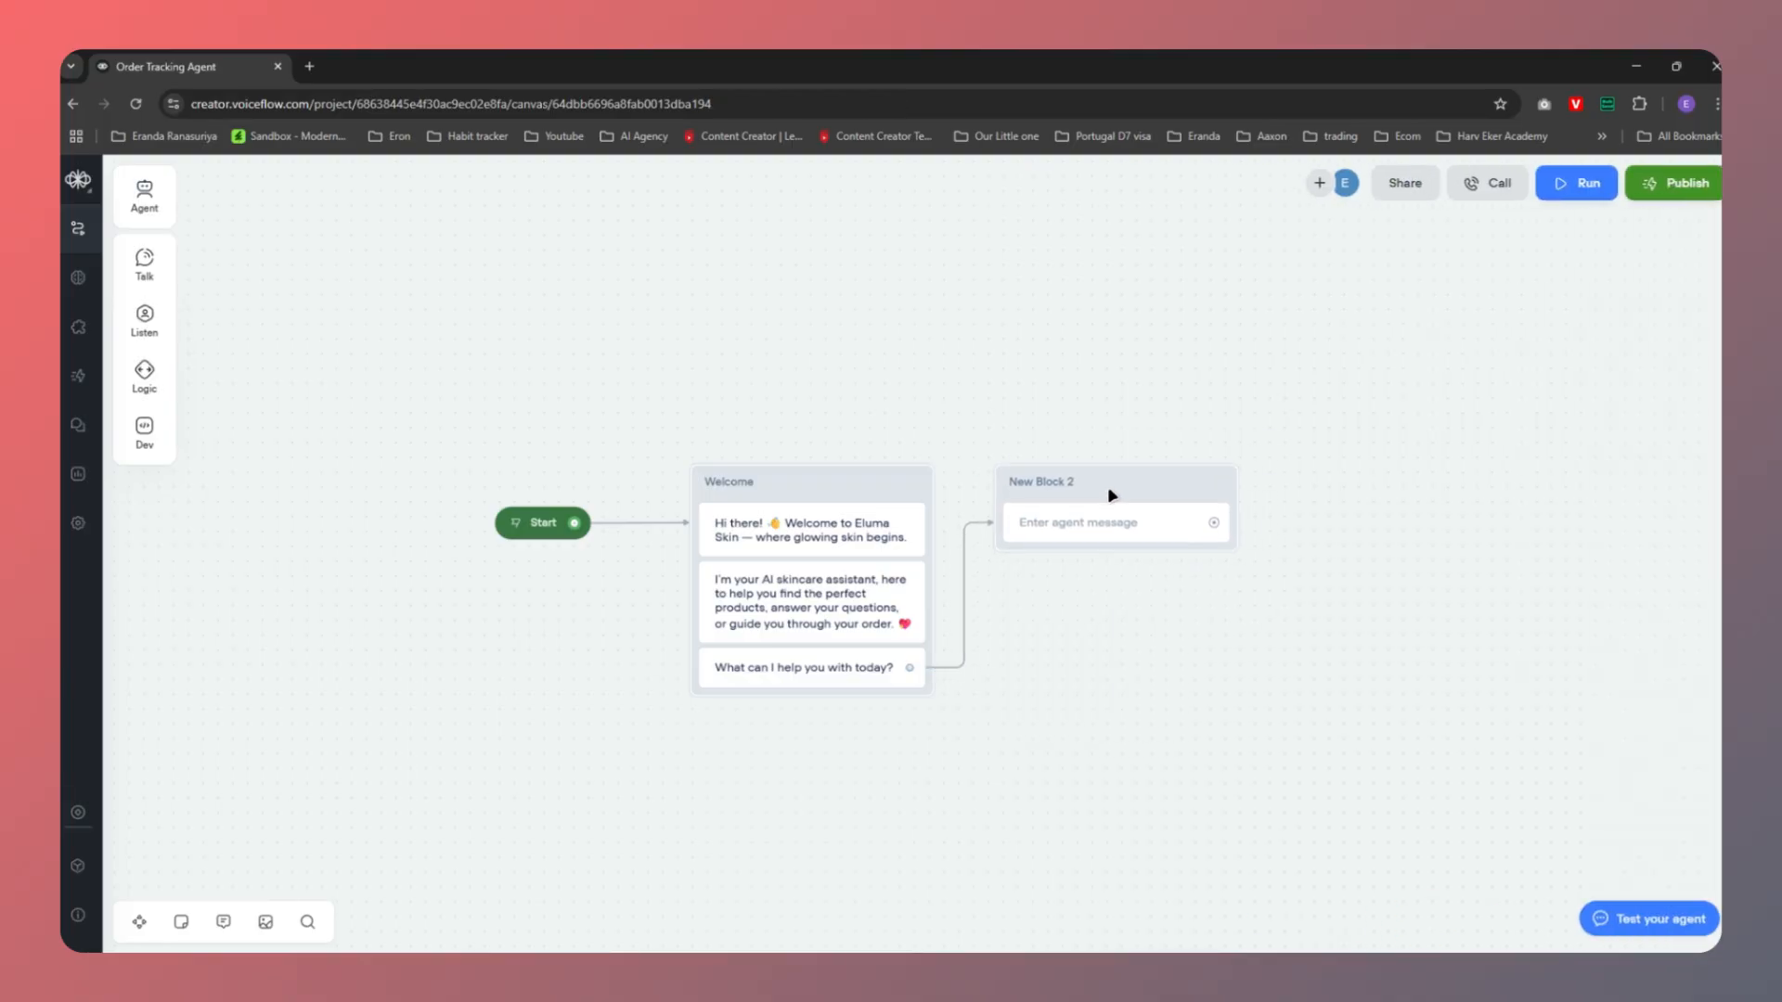
triple_click(1044, 483)
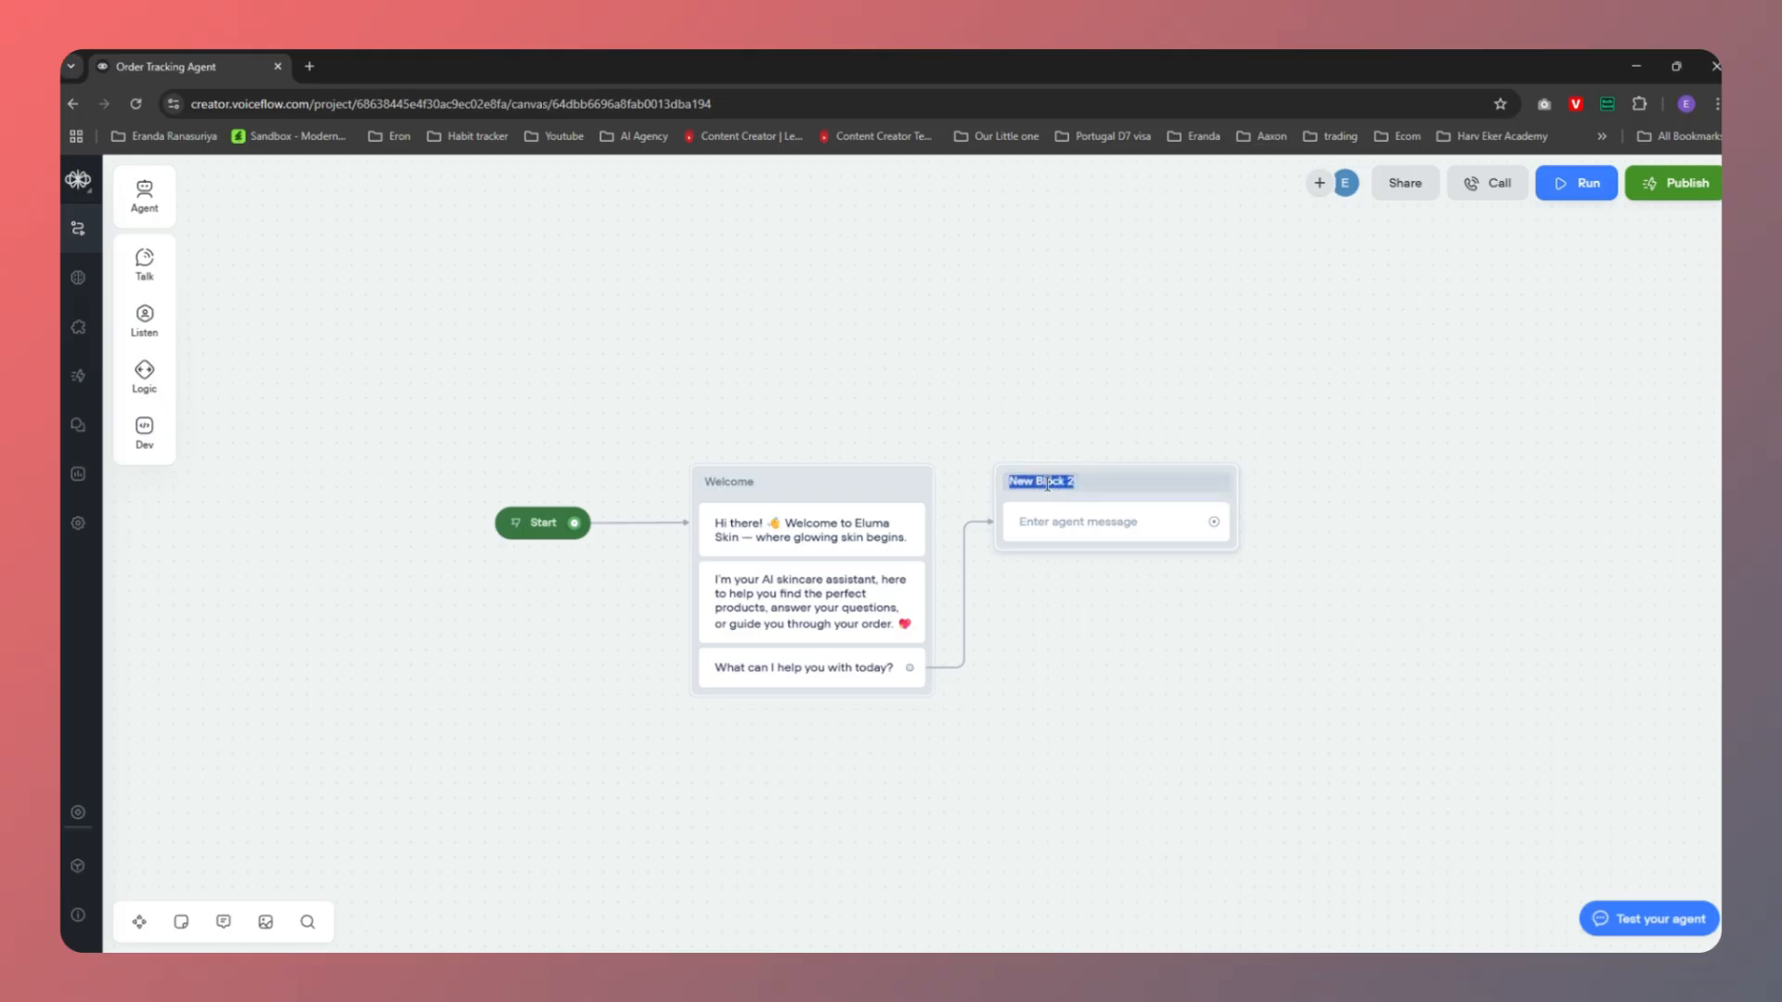
type("Main Menu")
key("Return")
Paste the ChatGPT prompt line and four menu options into the Main Menu message
key("alt+Tab")
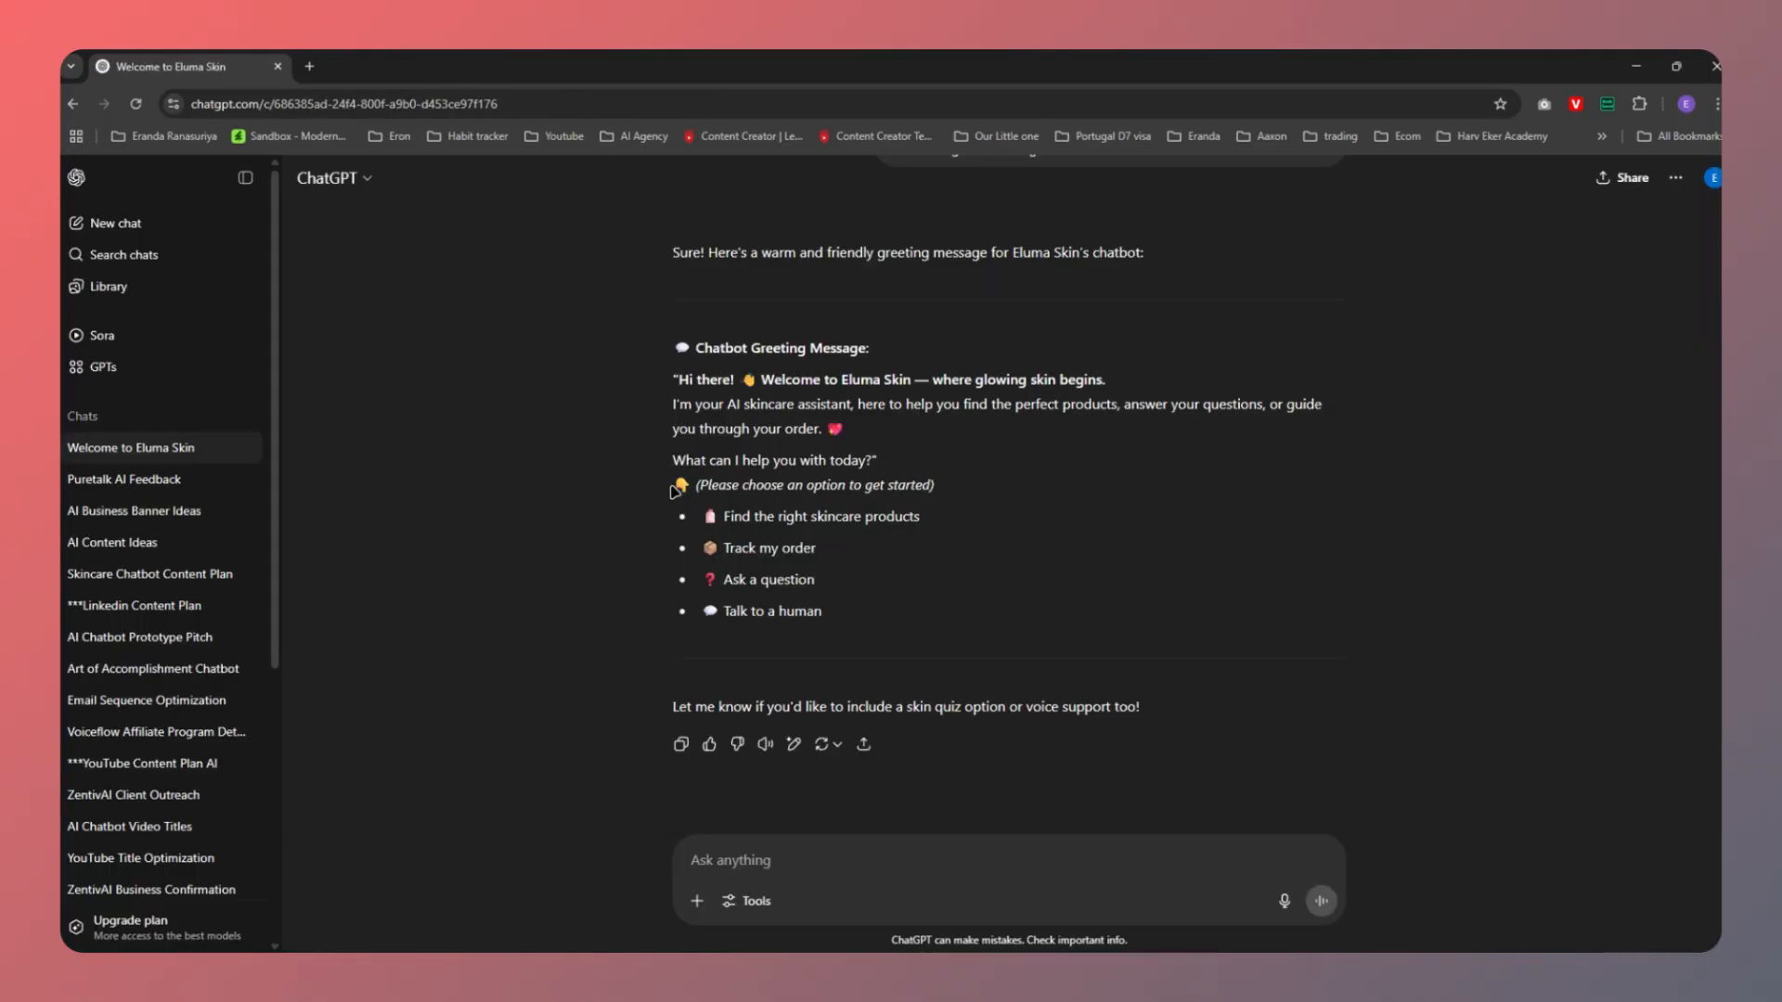
left_click_drag(673, 489, 837, 613)
key("ctrl+c")
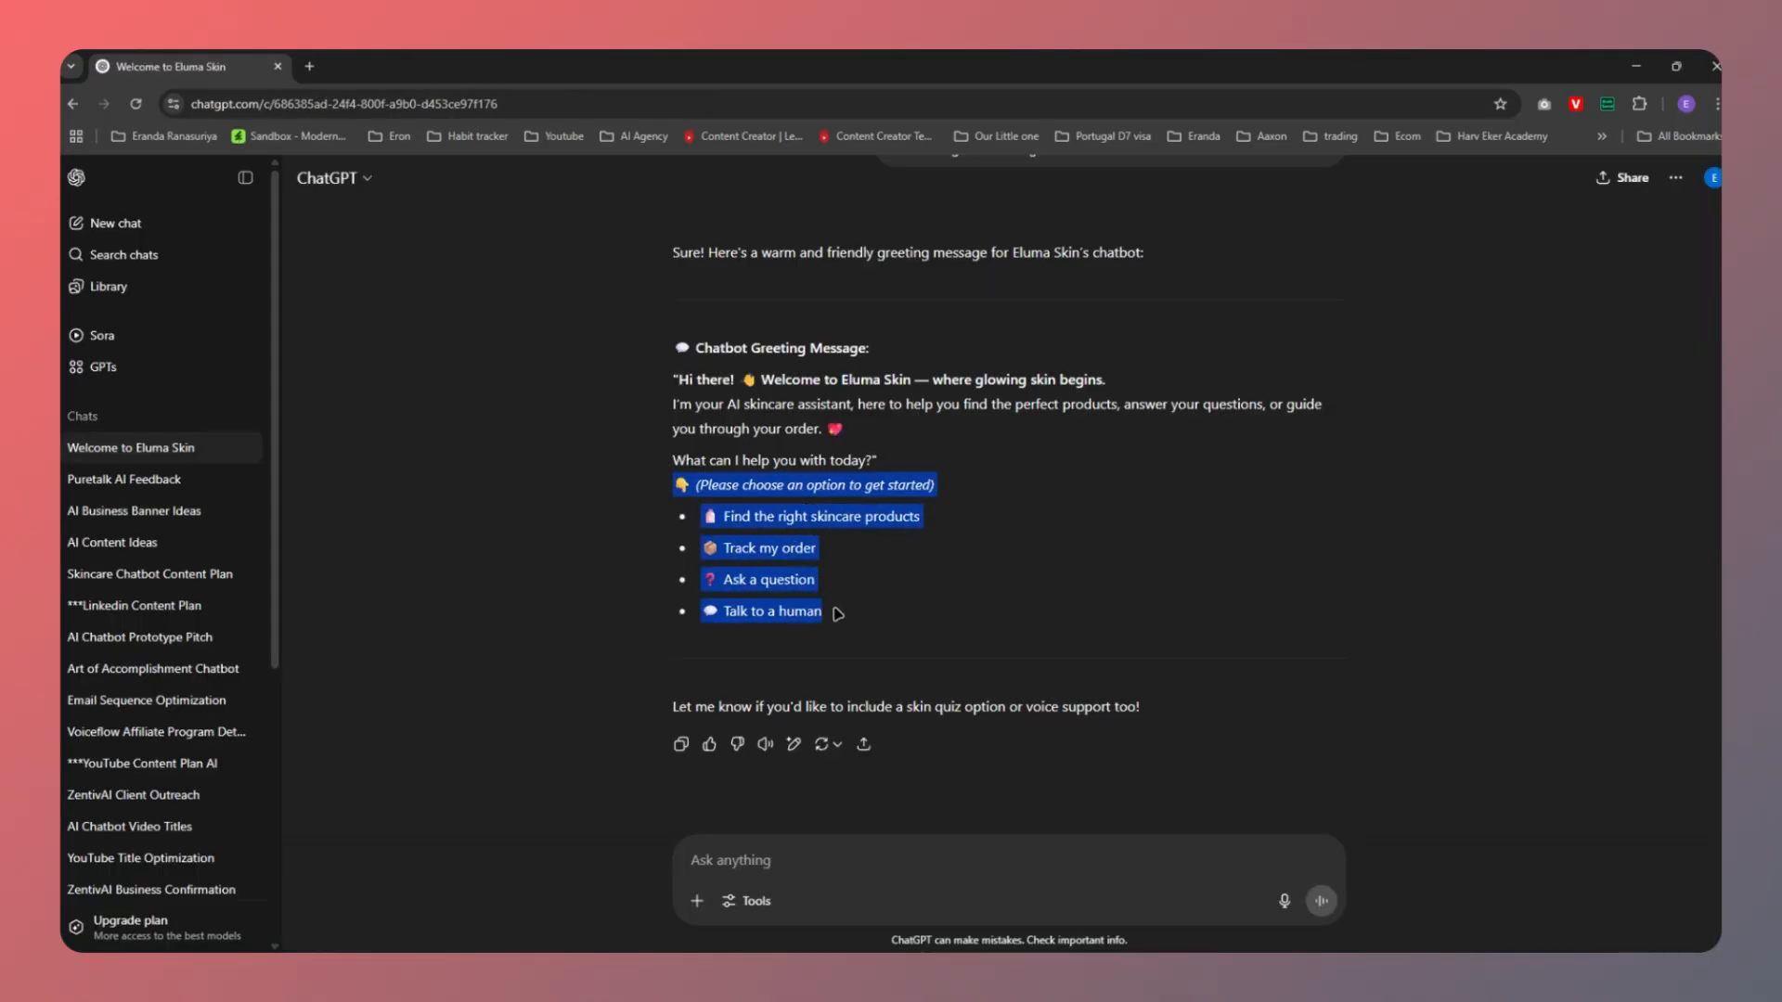
key("alt+Tab")
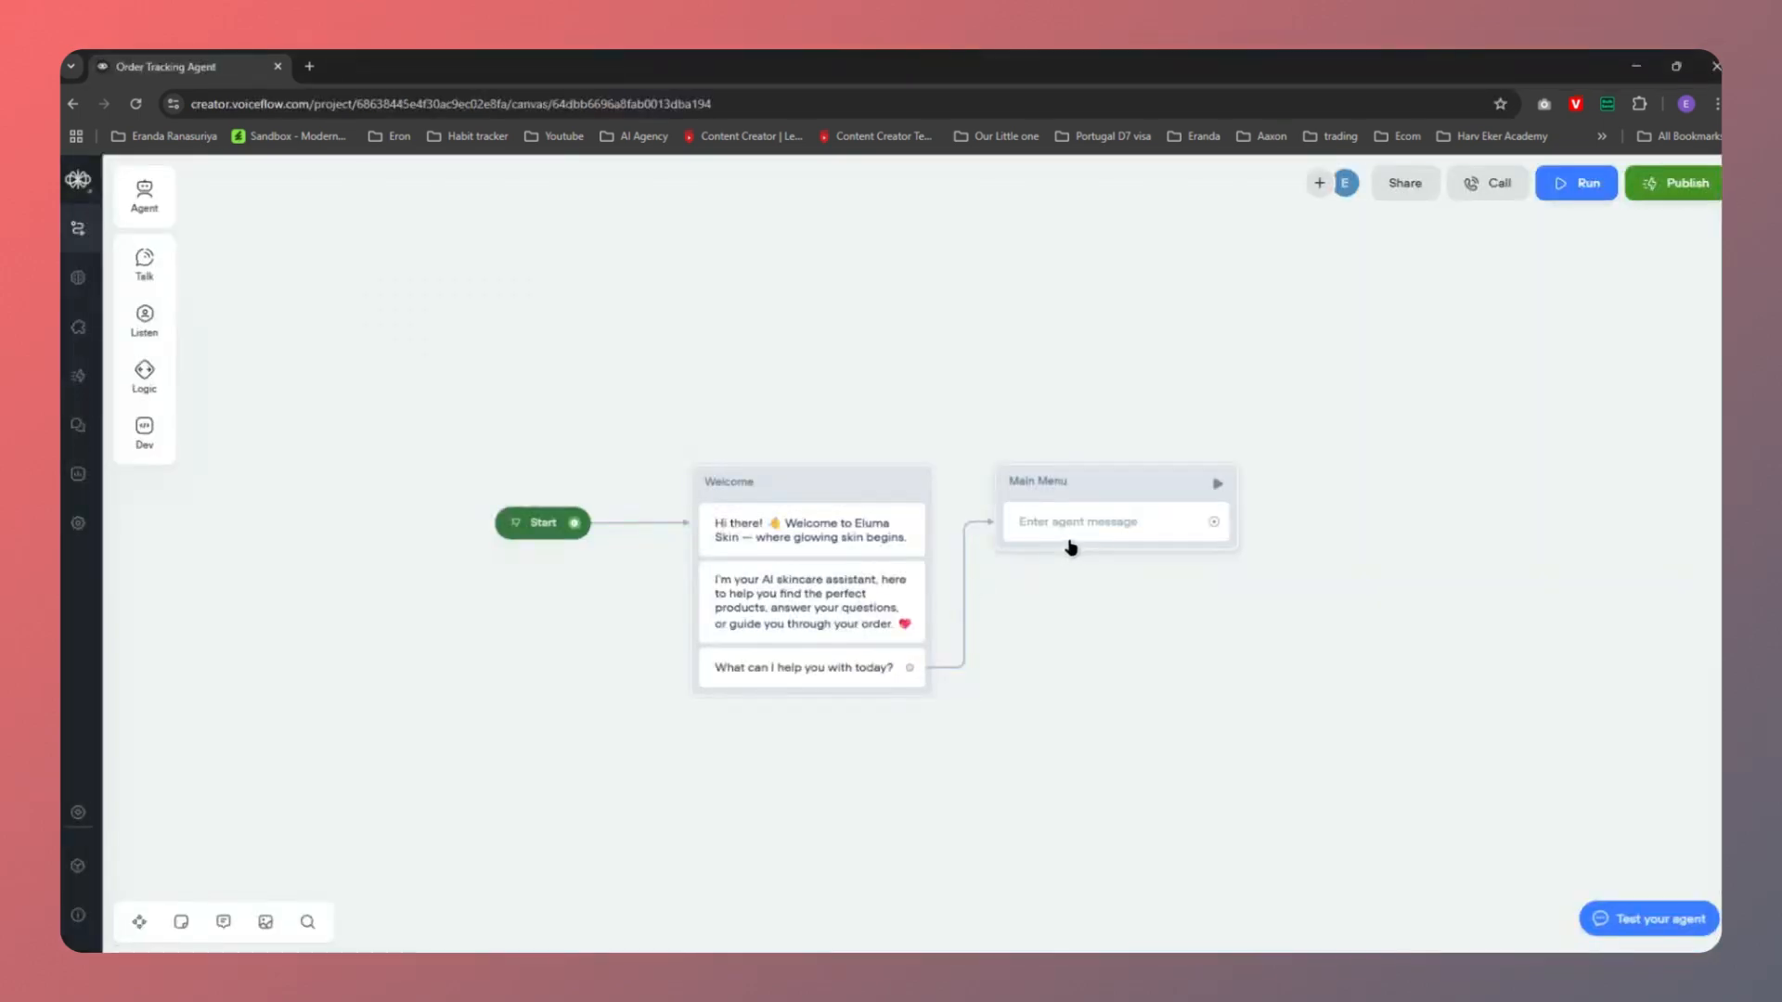
left_click(1071, 546)
key("ctrl+v")
left_click(1286, 650)
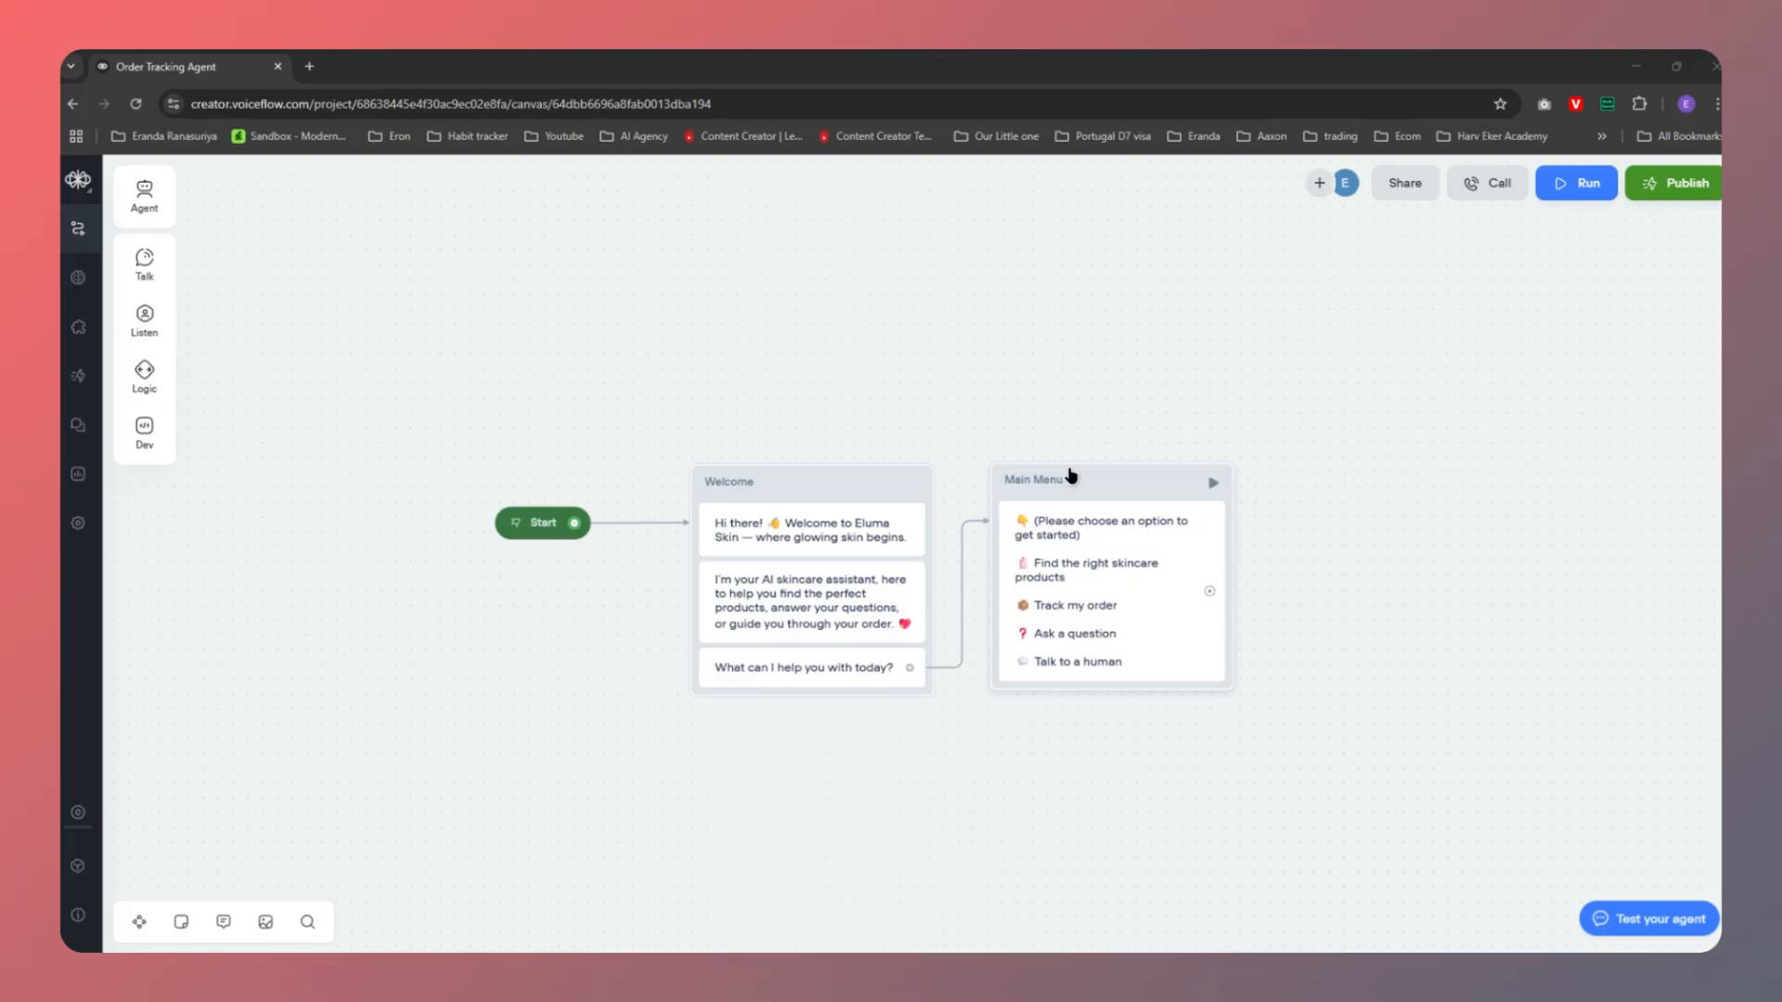
key("alt+Tab")
left_click(466, 645)
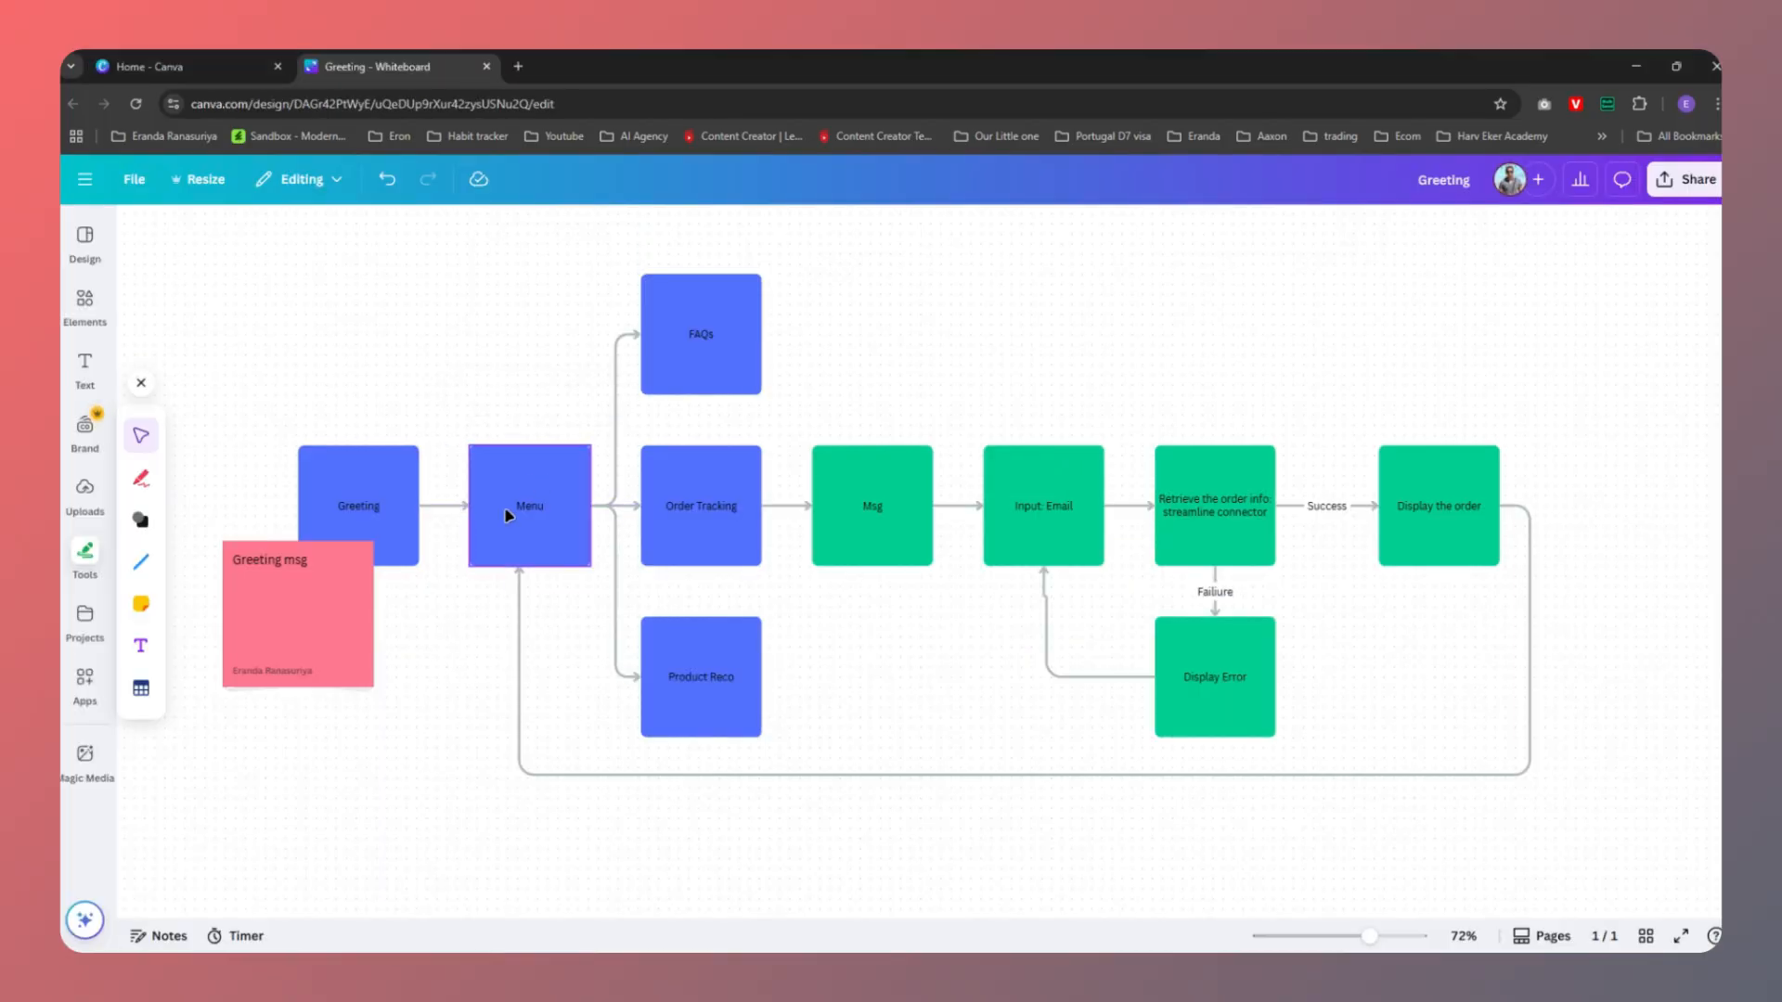
Select the Menu box in the Canva flowchart again to review it
left_click(507, 516)
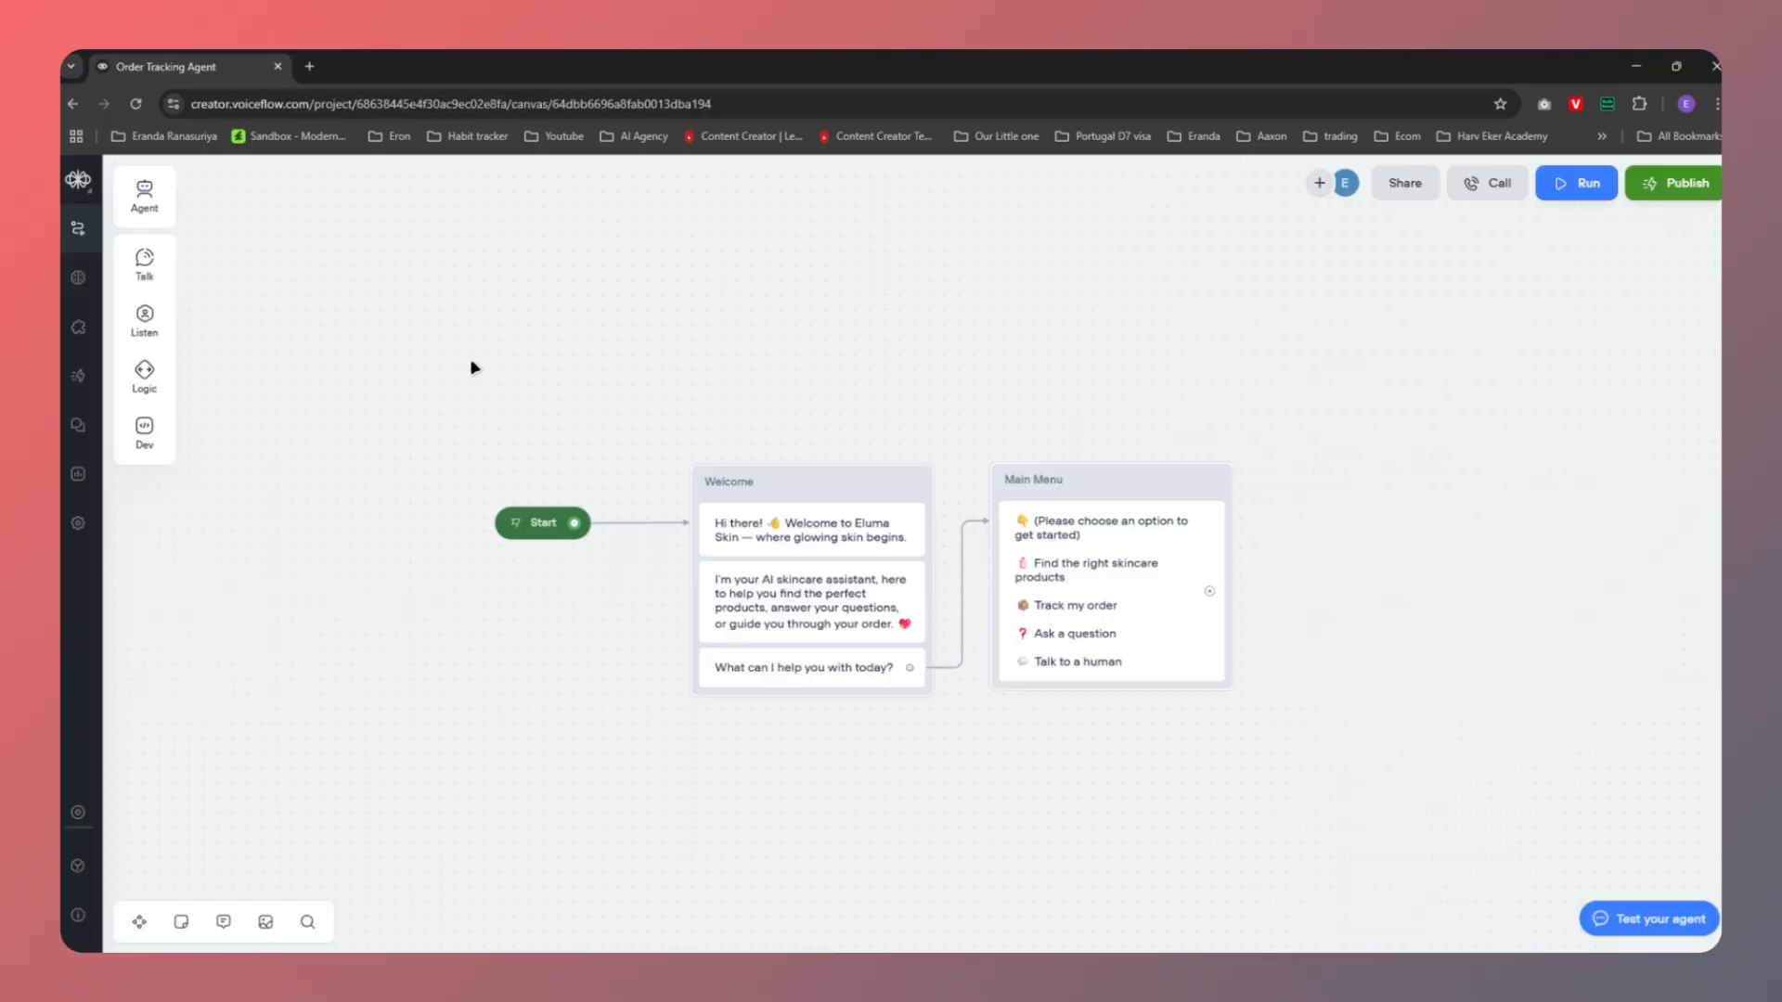
Inspect the Start step's triggers, then open the project's Content section
left_click(548, 525)
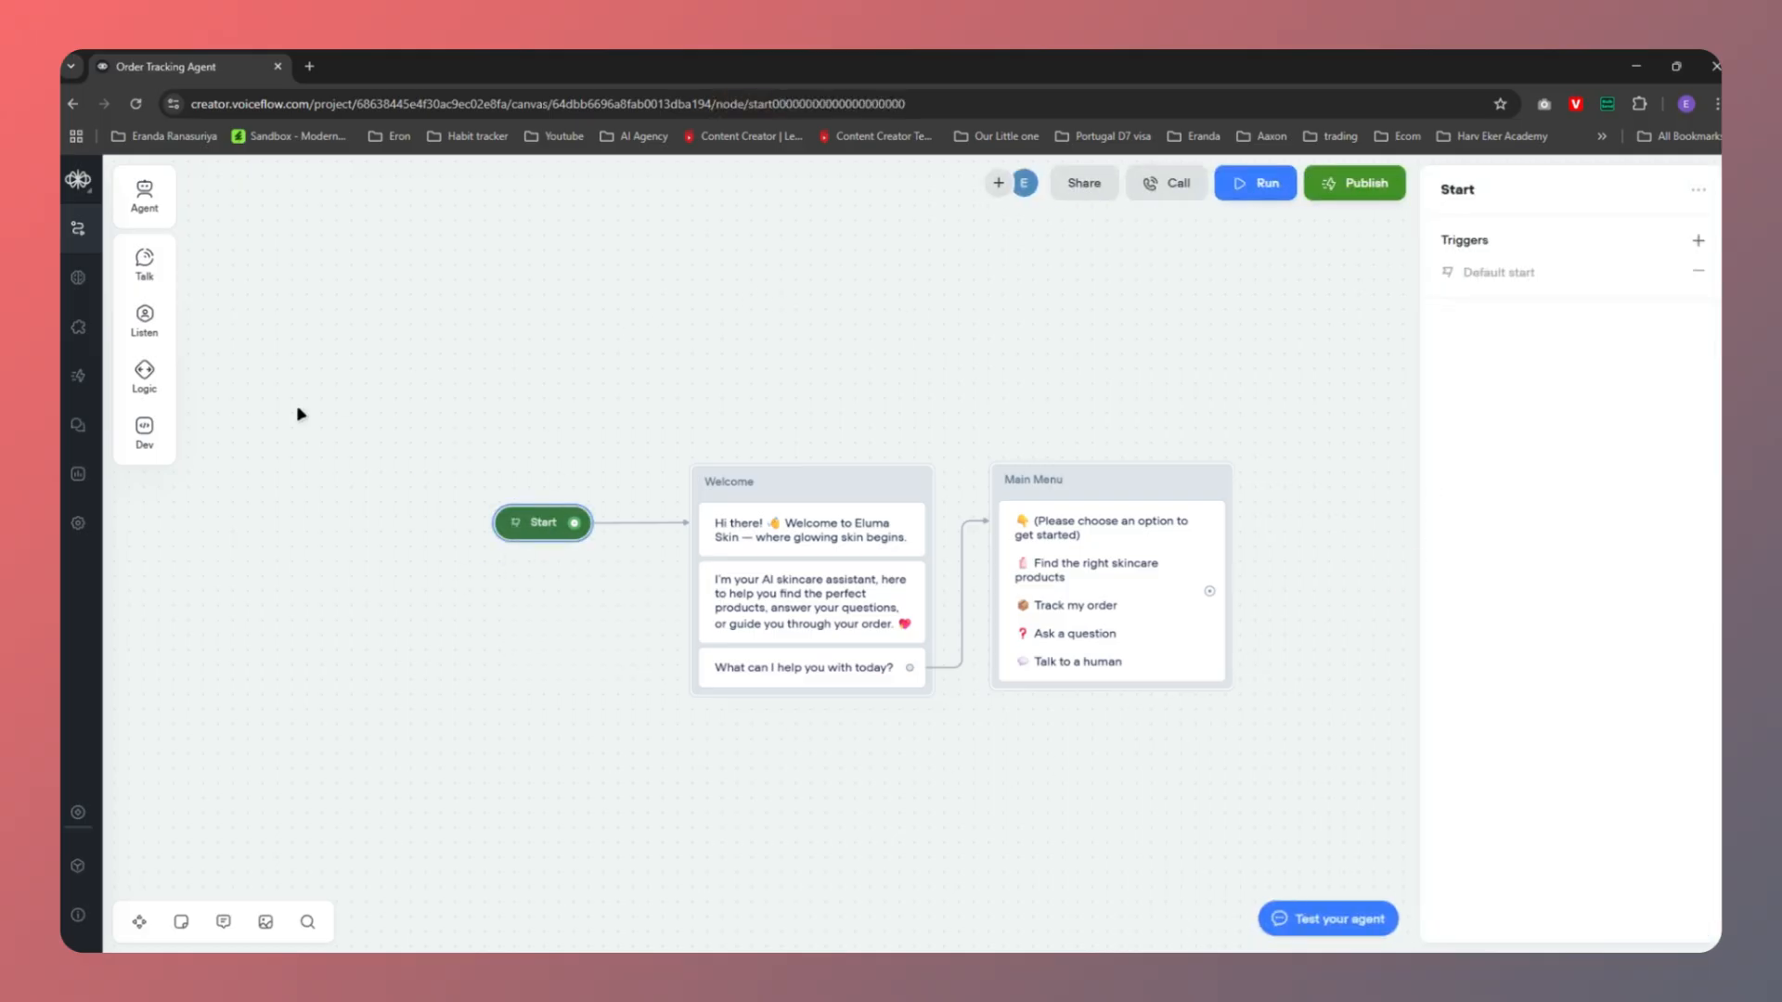
left_click(79, 872)
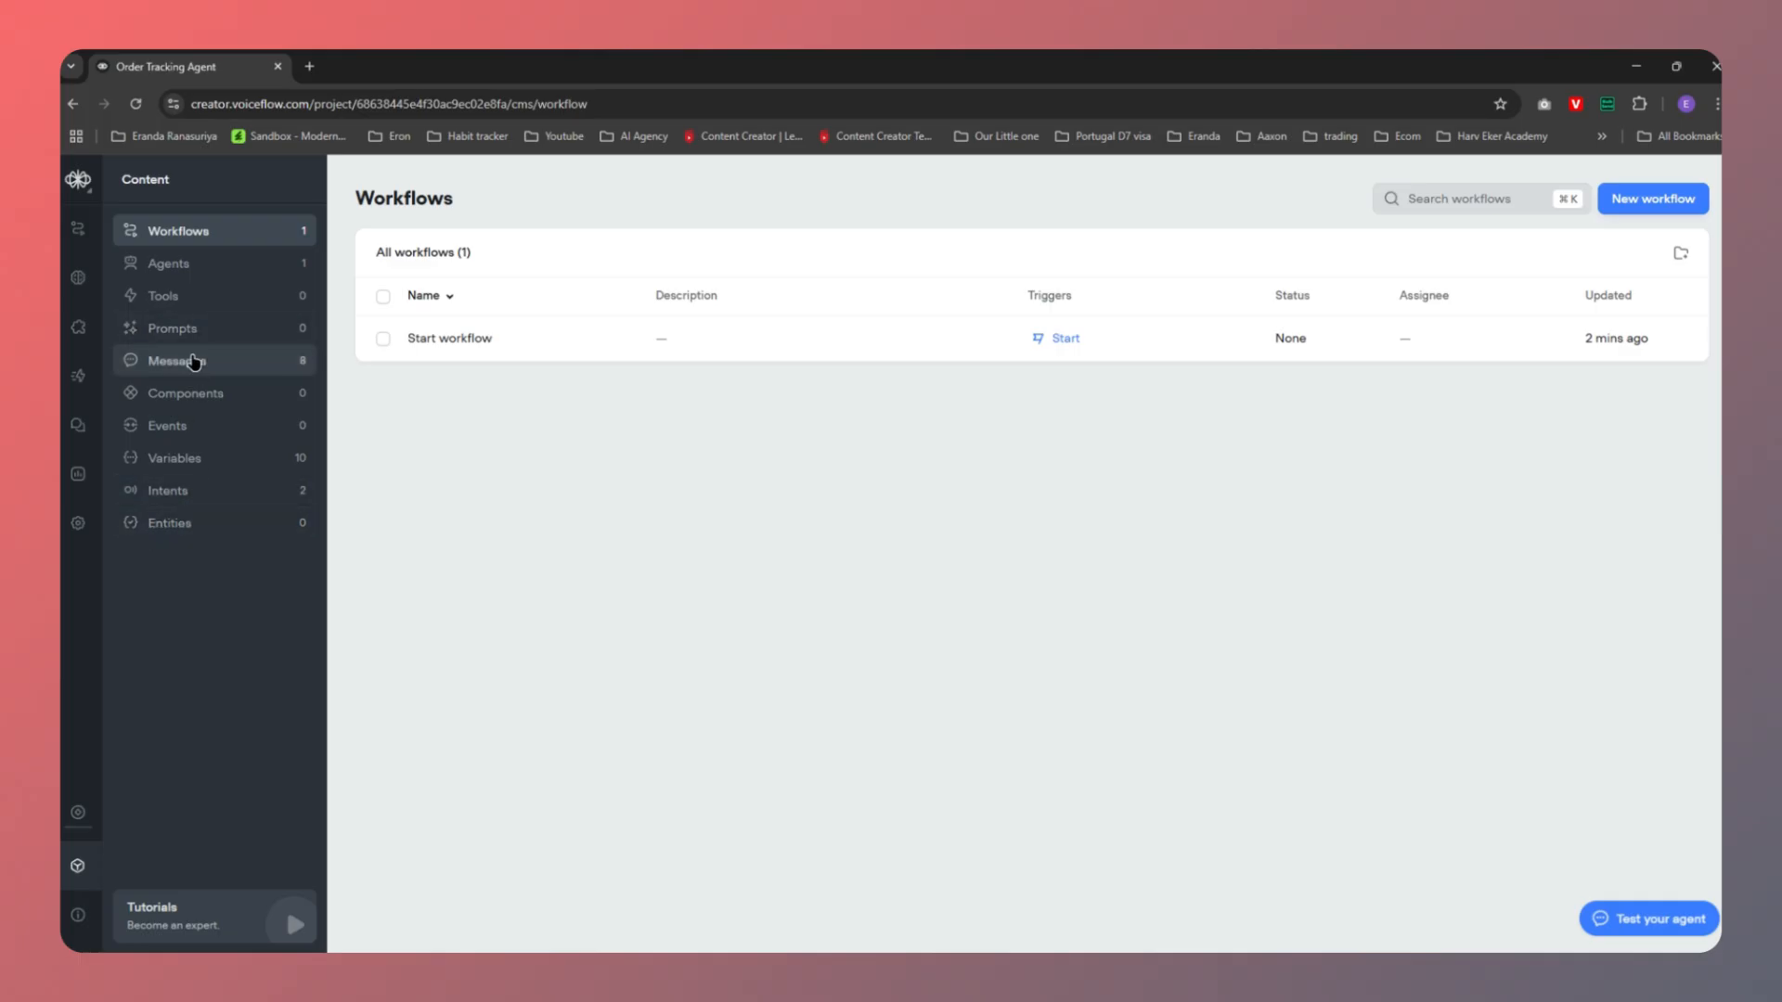
Browse Messages, Workflows and the Start workflow, then list the Yes and No intents
left_click(193, 362)
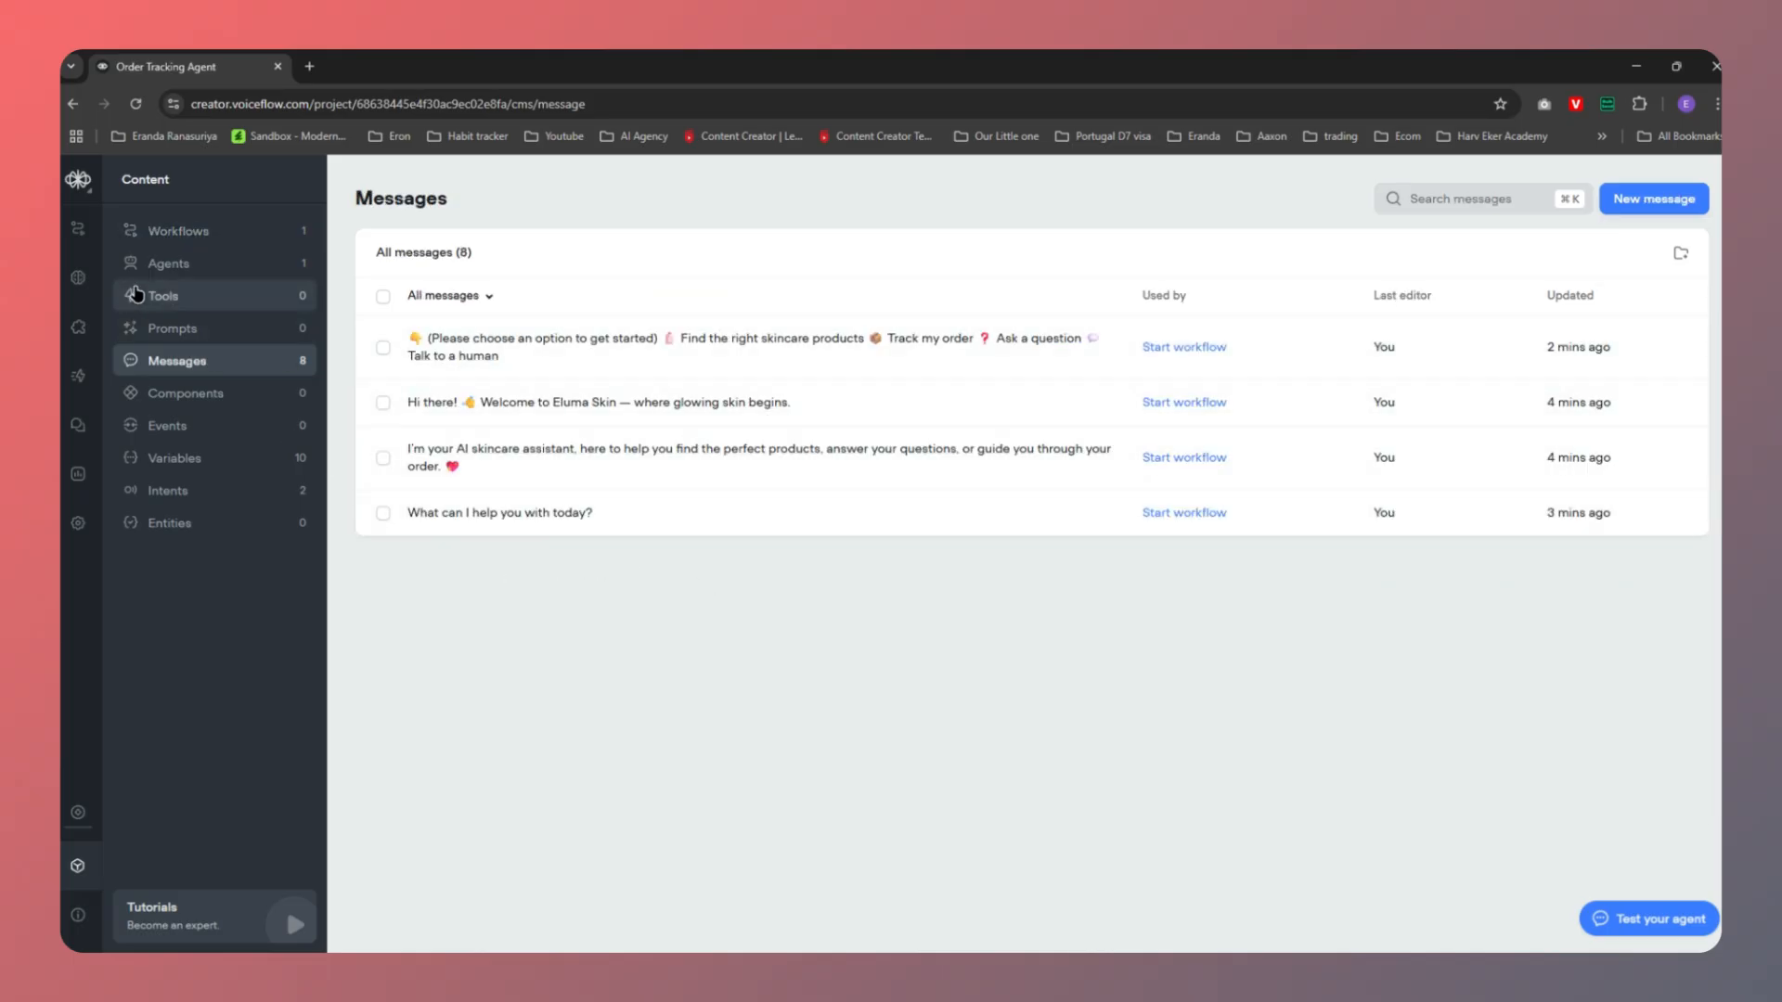
left_click(186, 234)
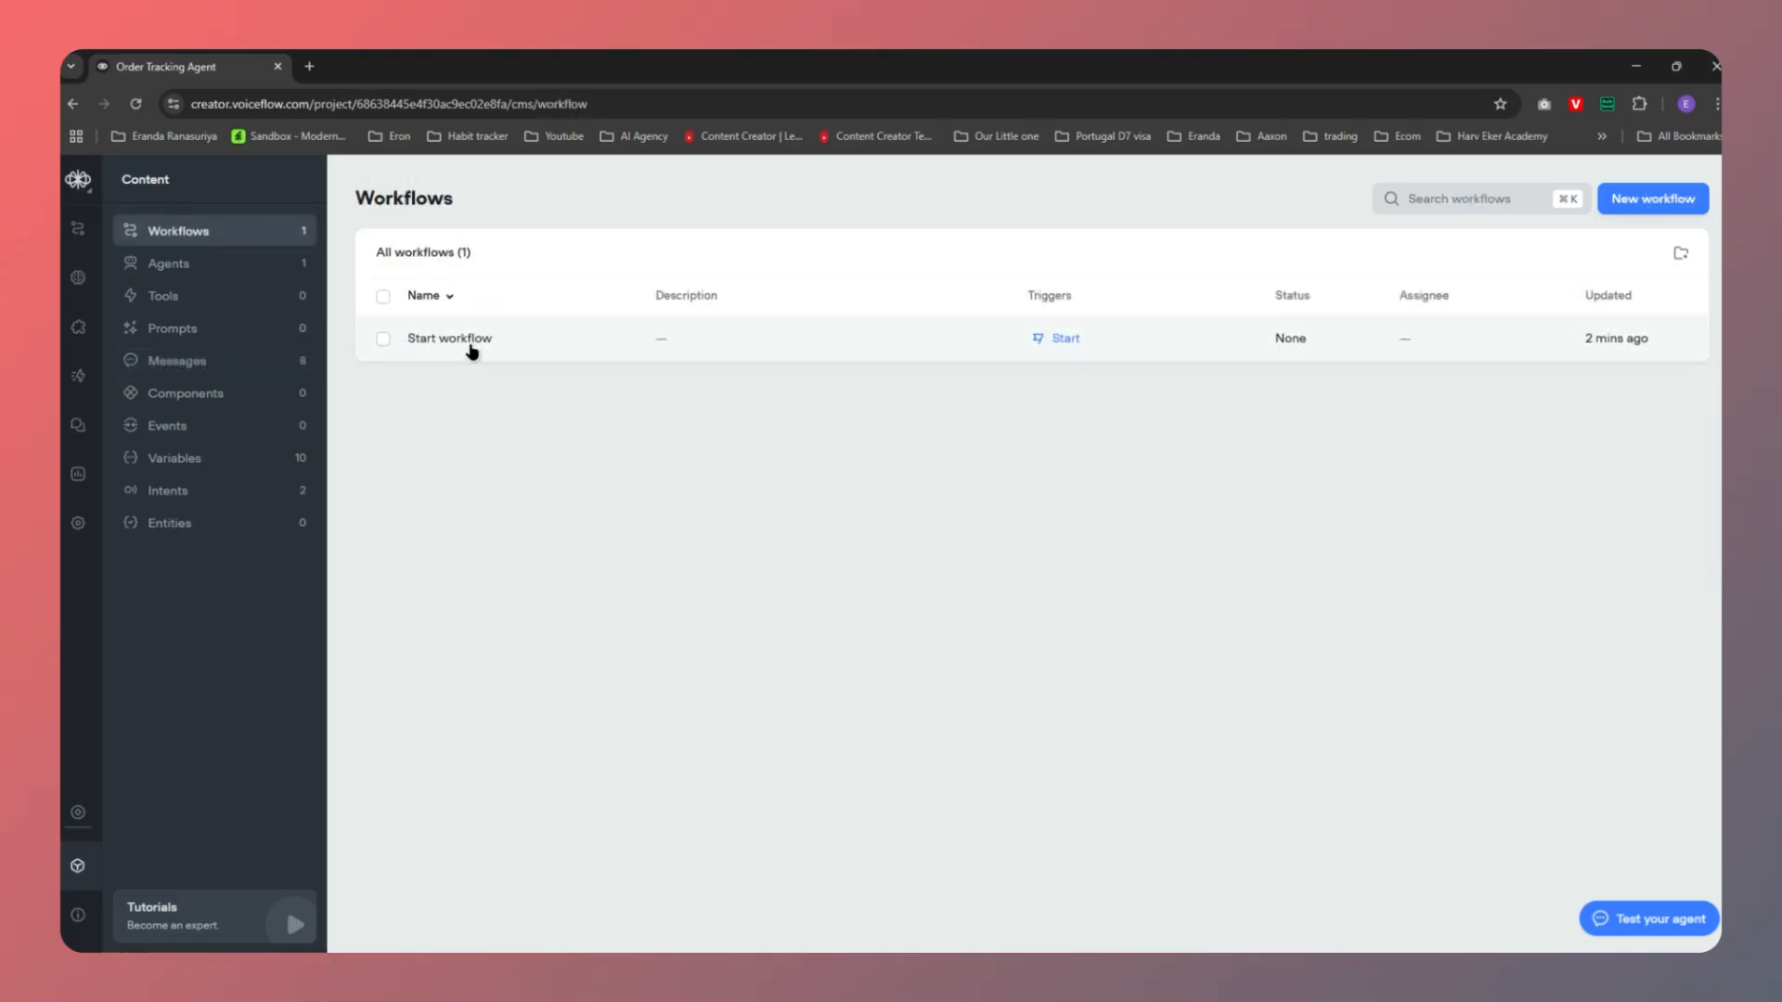
left_click(472, 349)
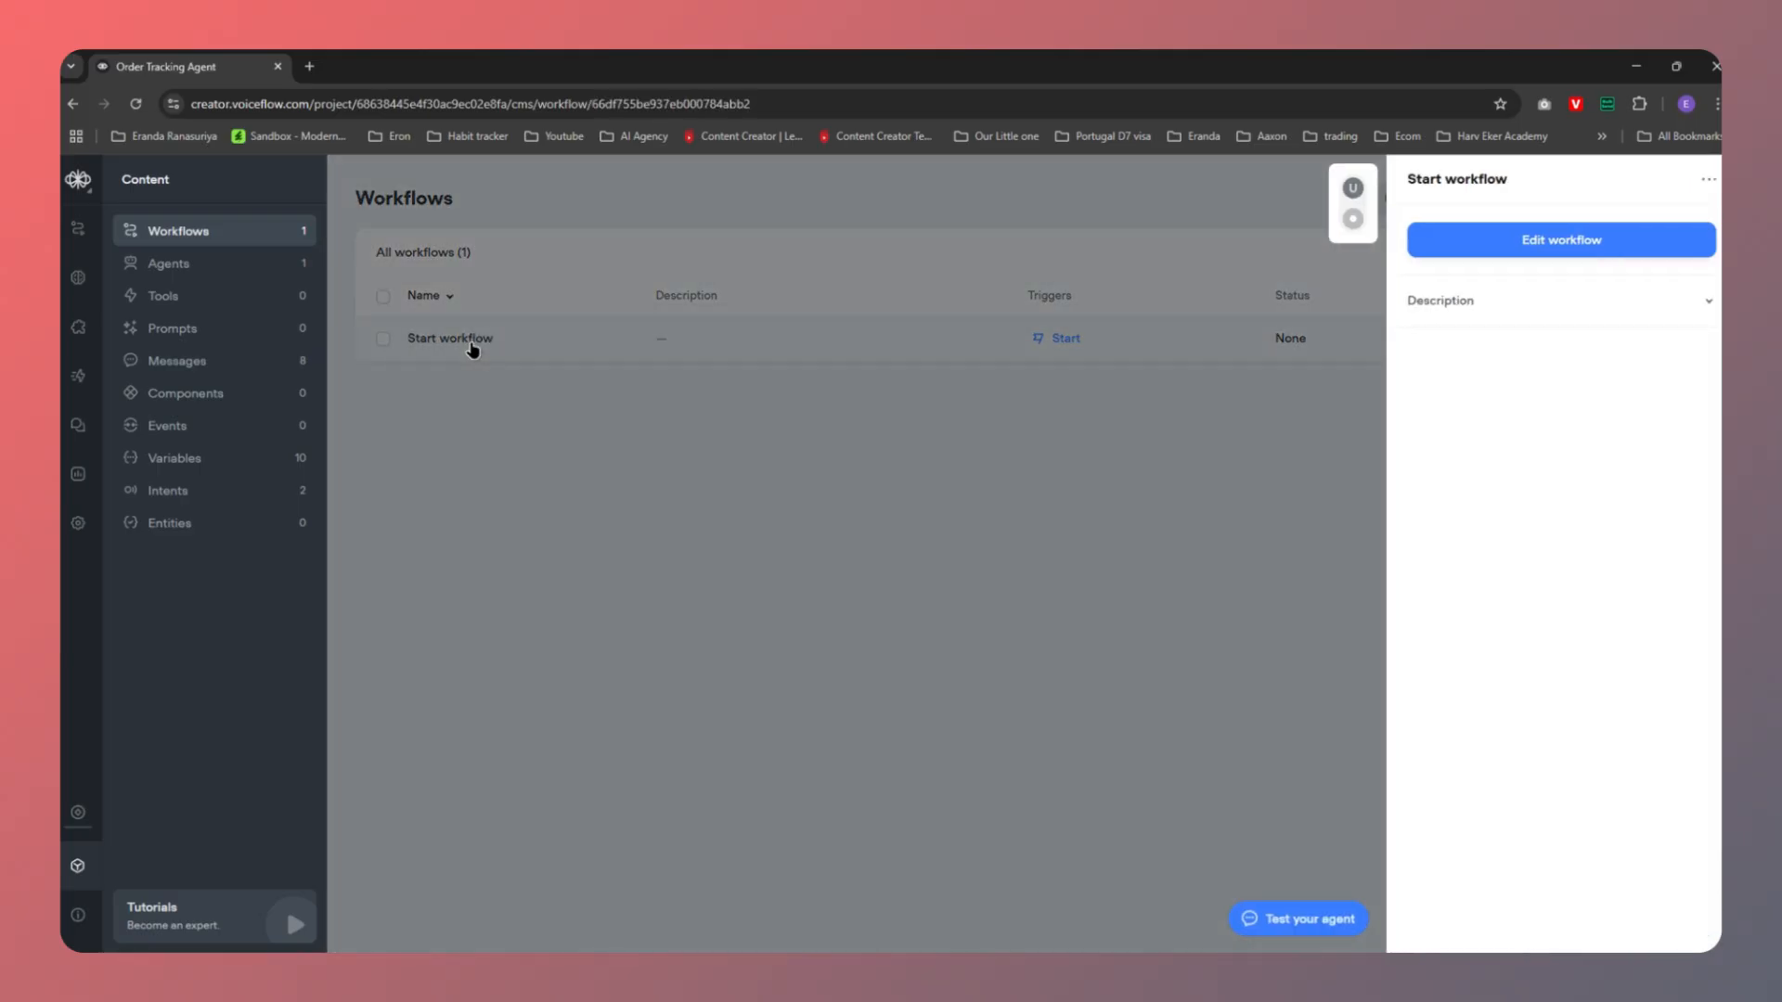
left_click(1582, 243)
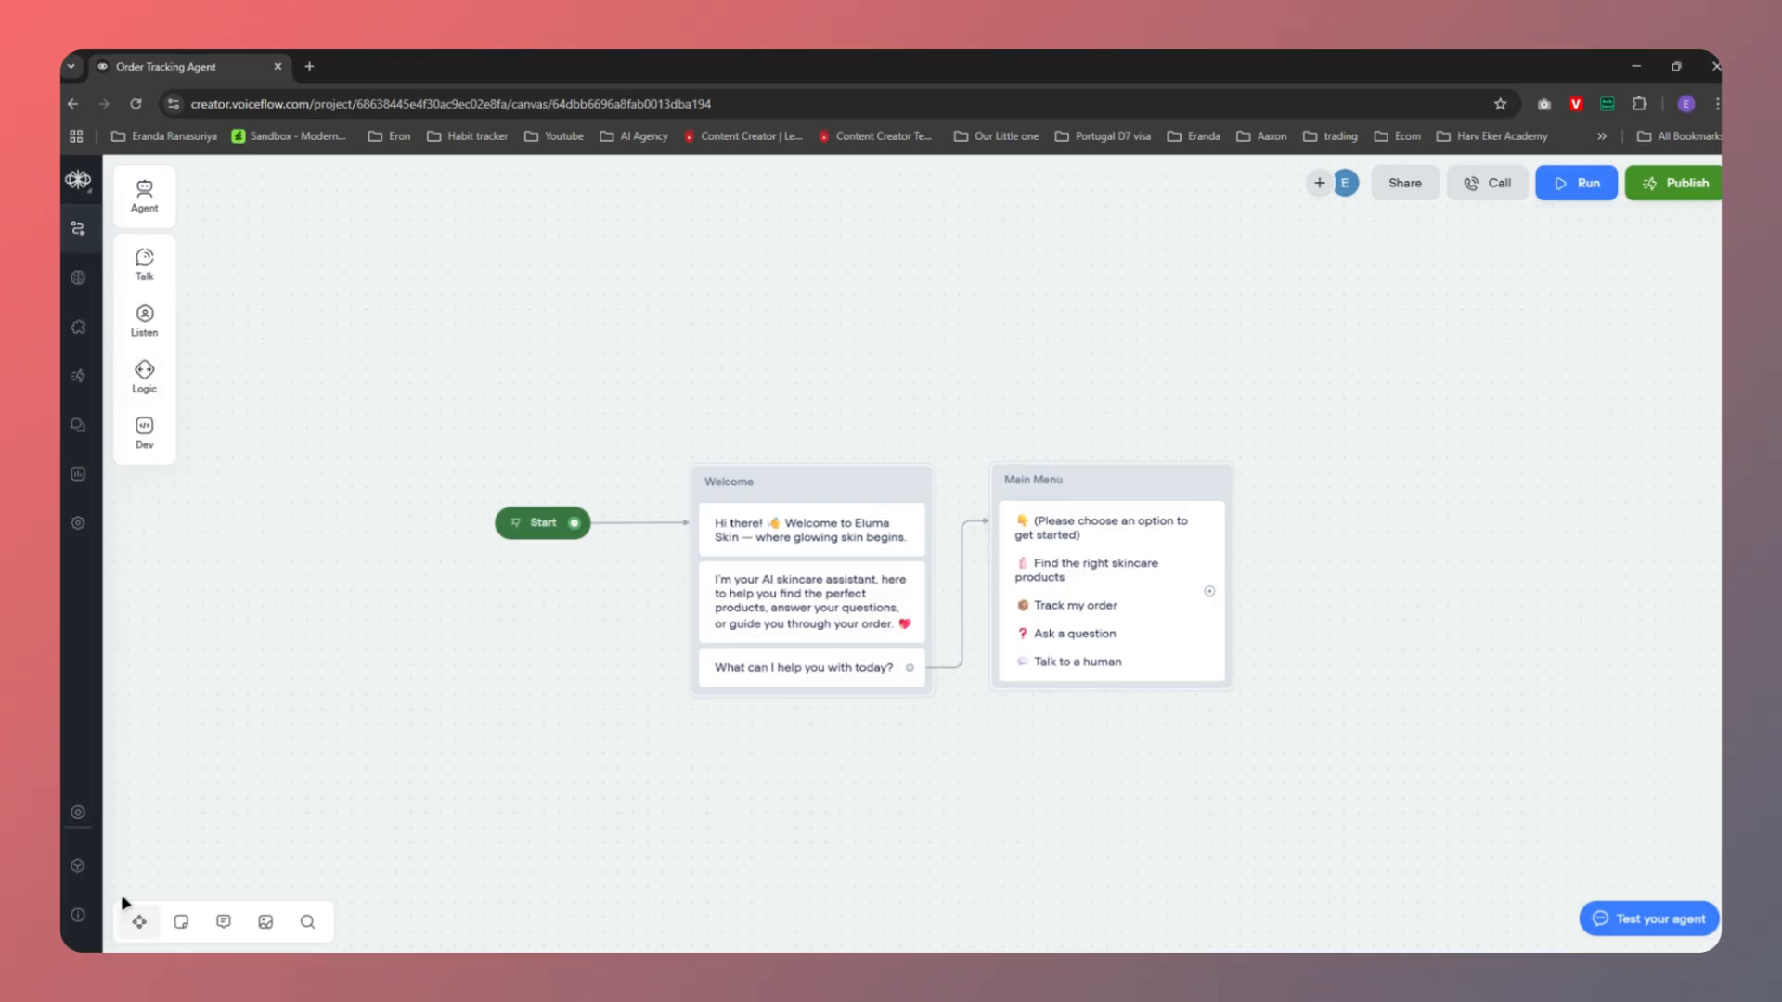
left_click(80, 864)
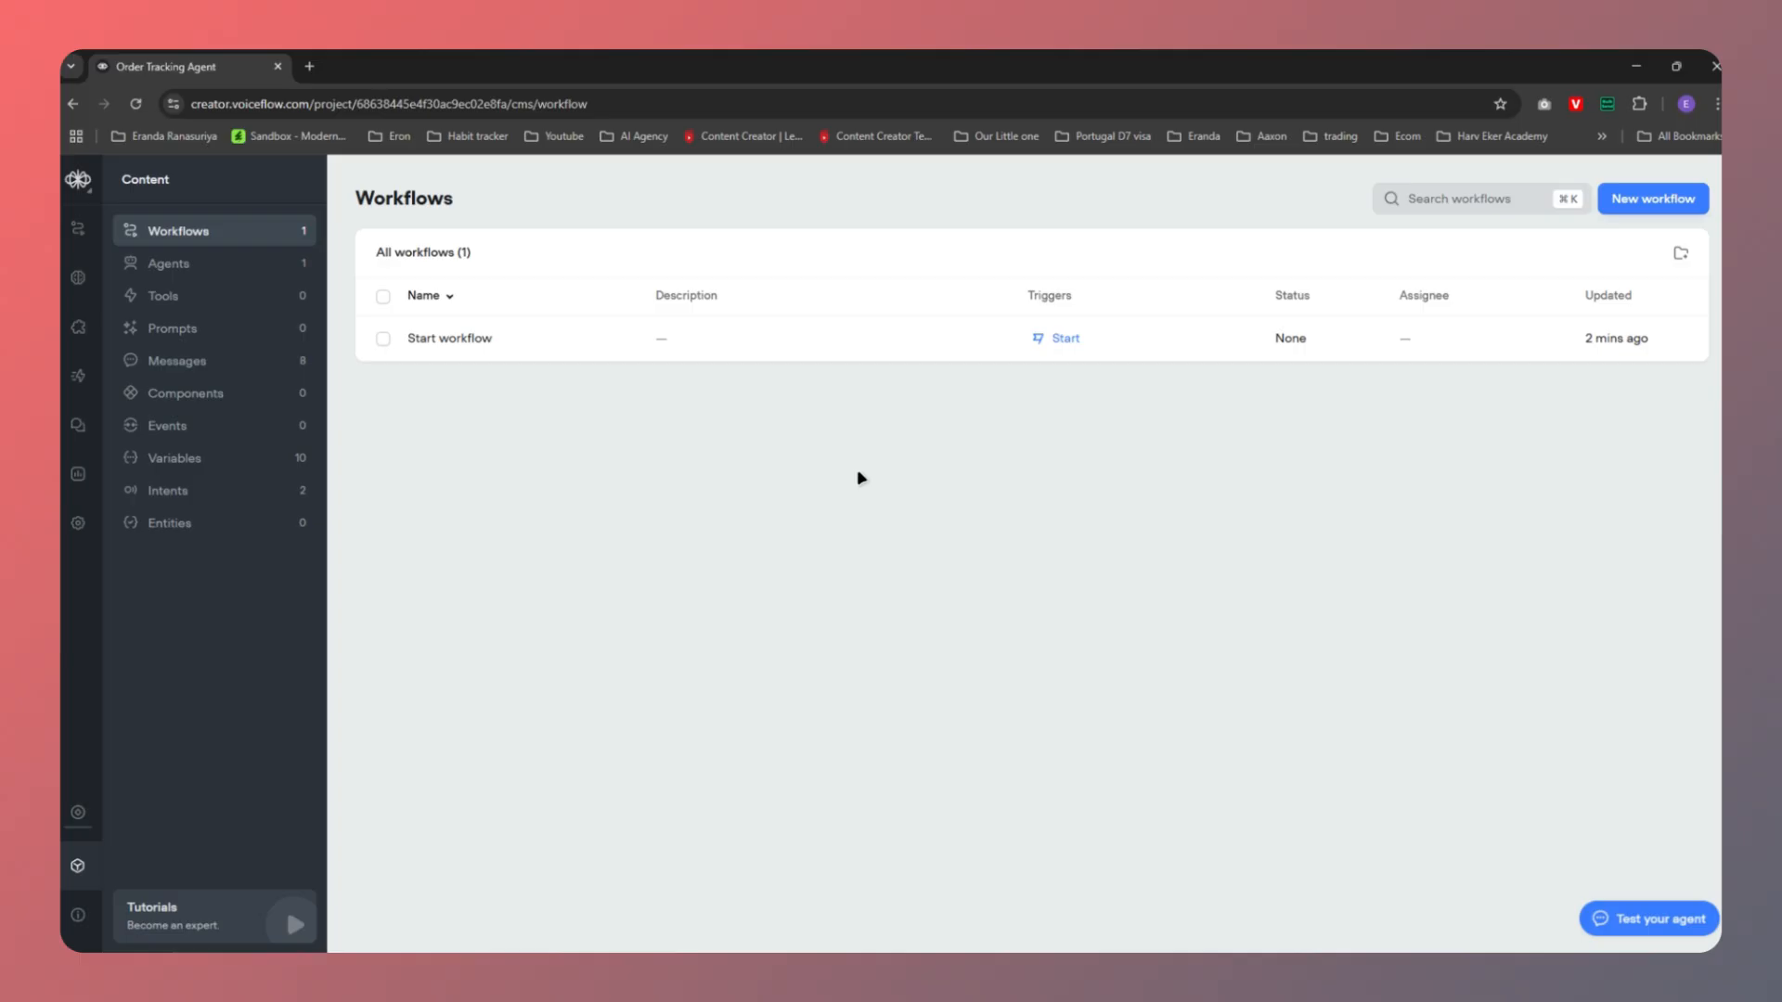
left_click(205, 492)
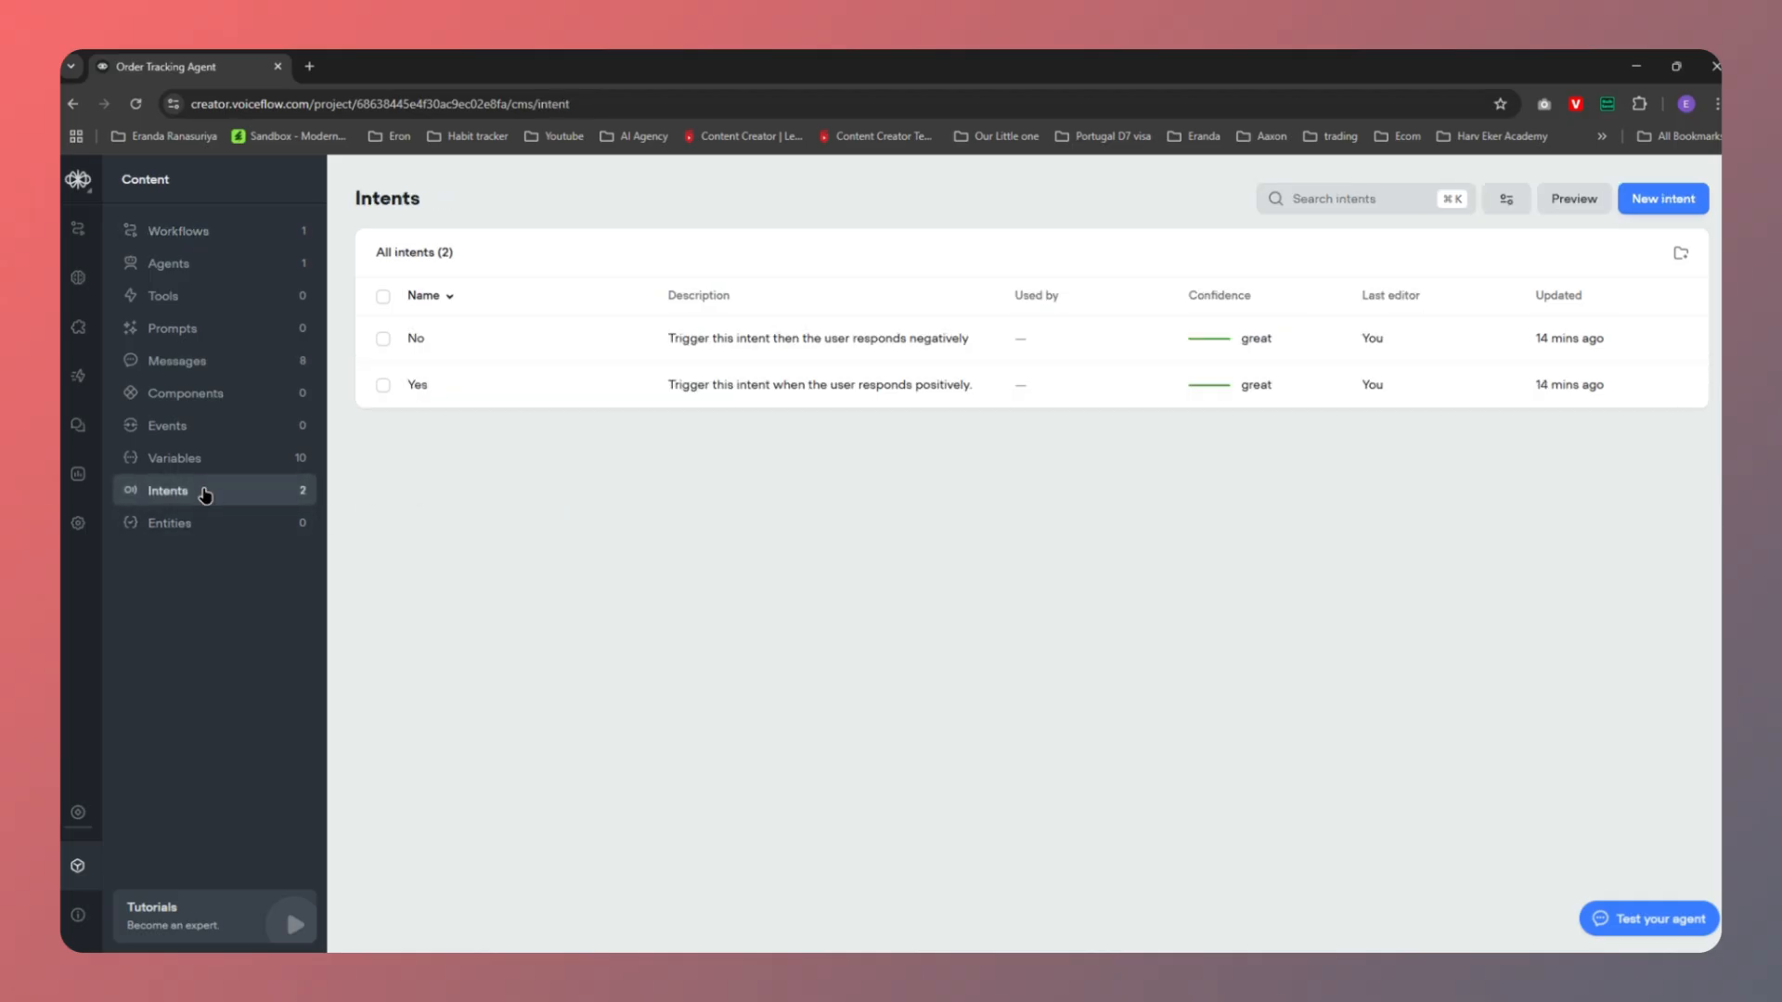
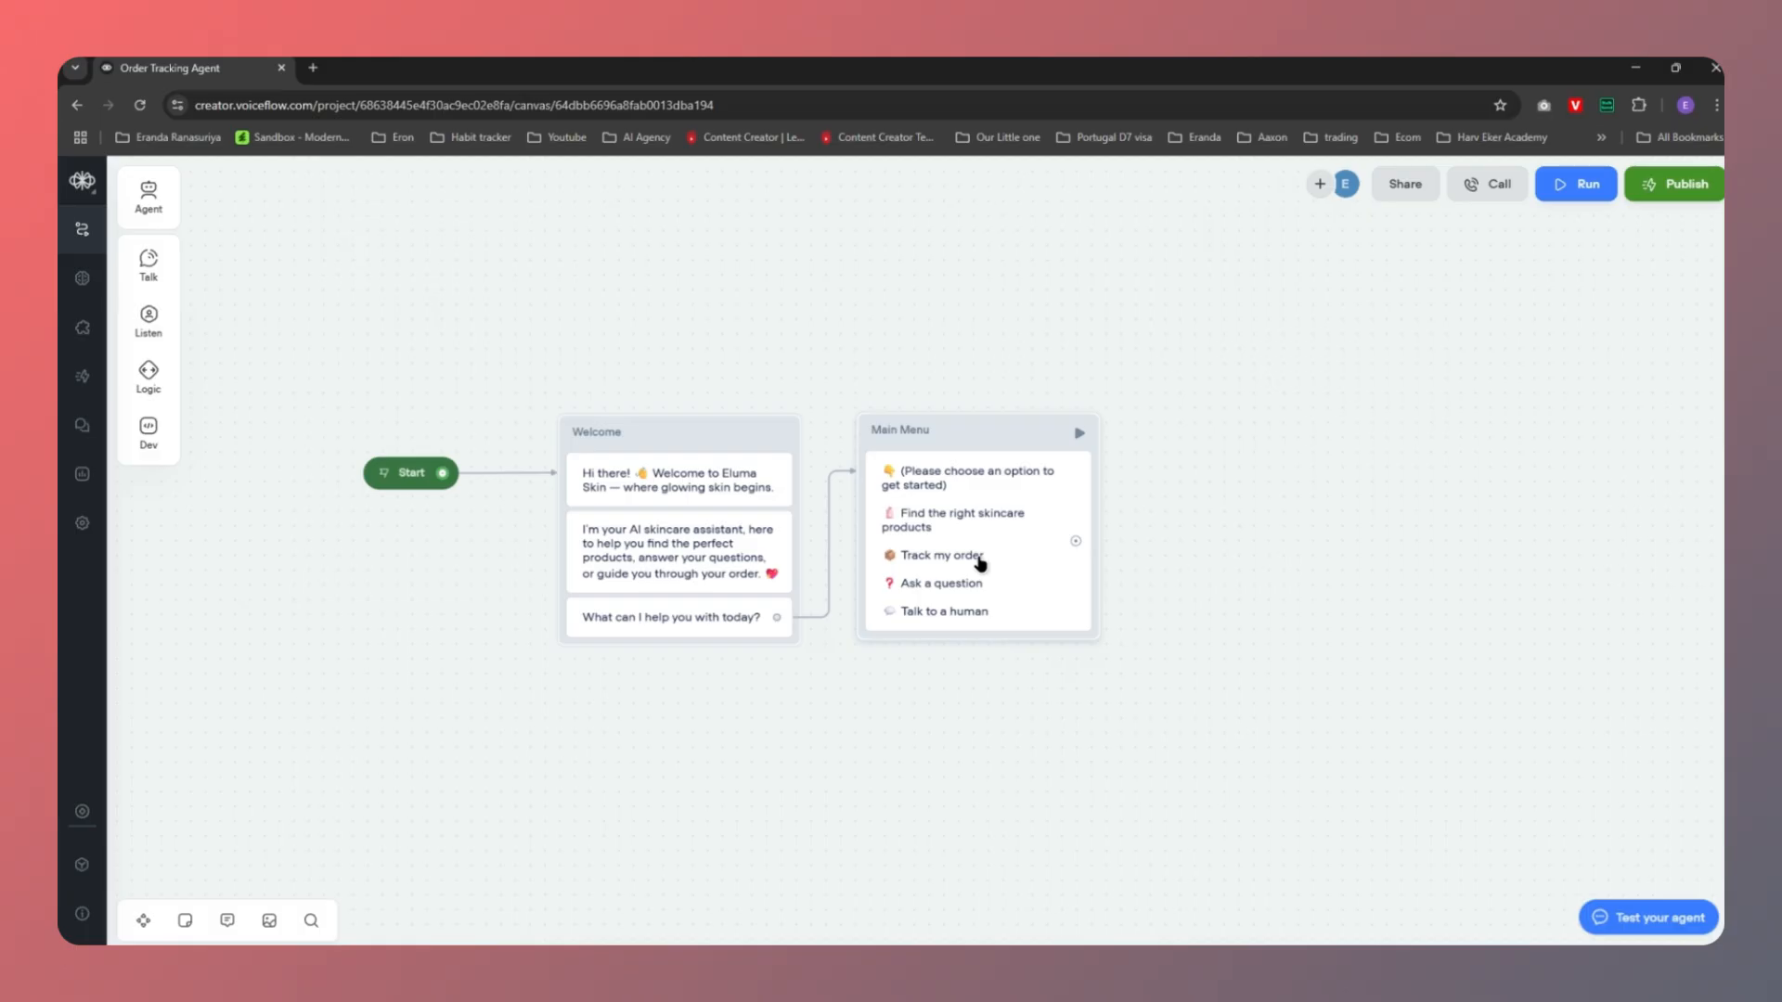
Open the Main Menu message block, listing four options, in the Message editor
left_click(942, 505)
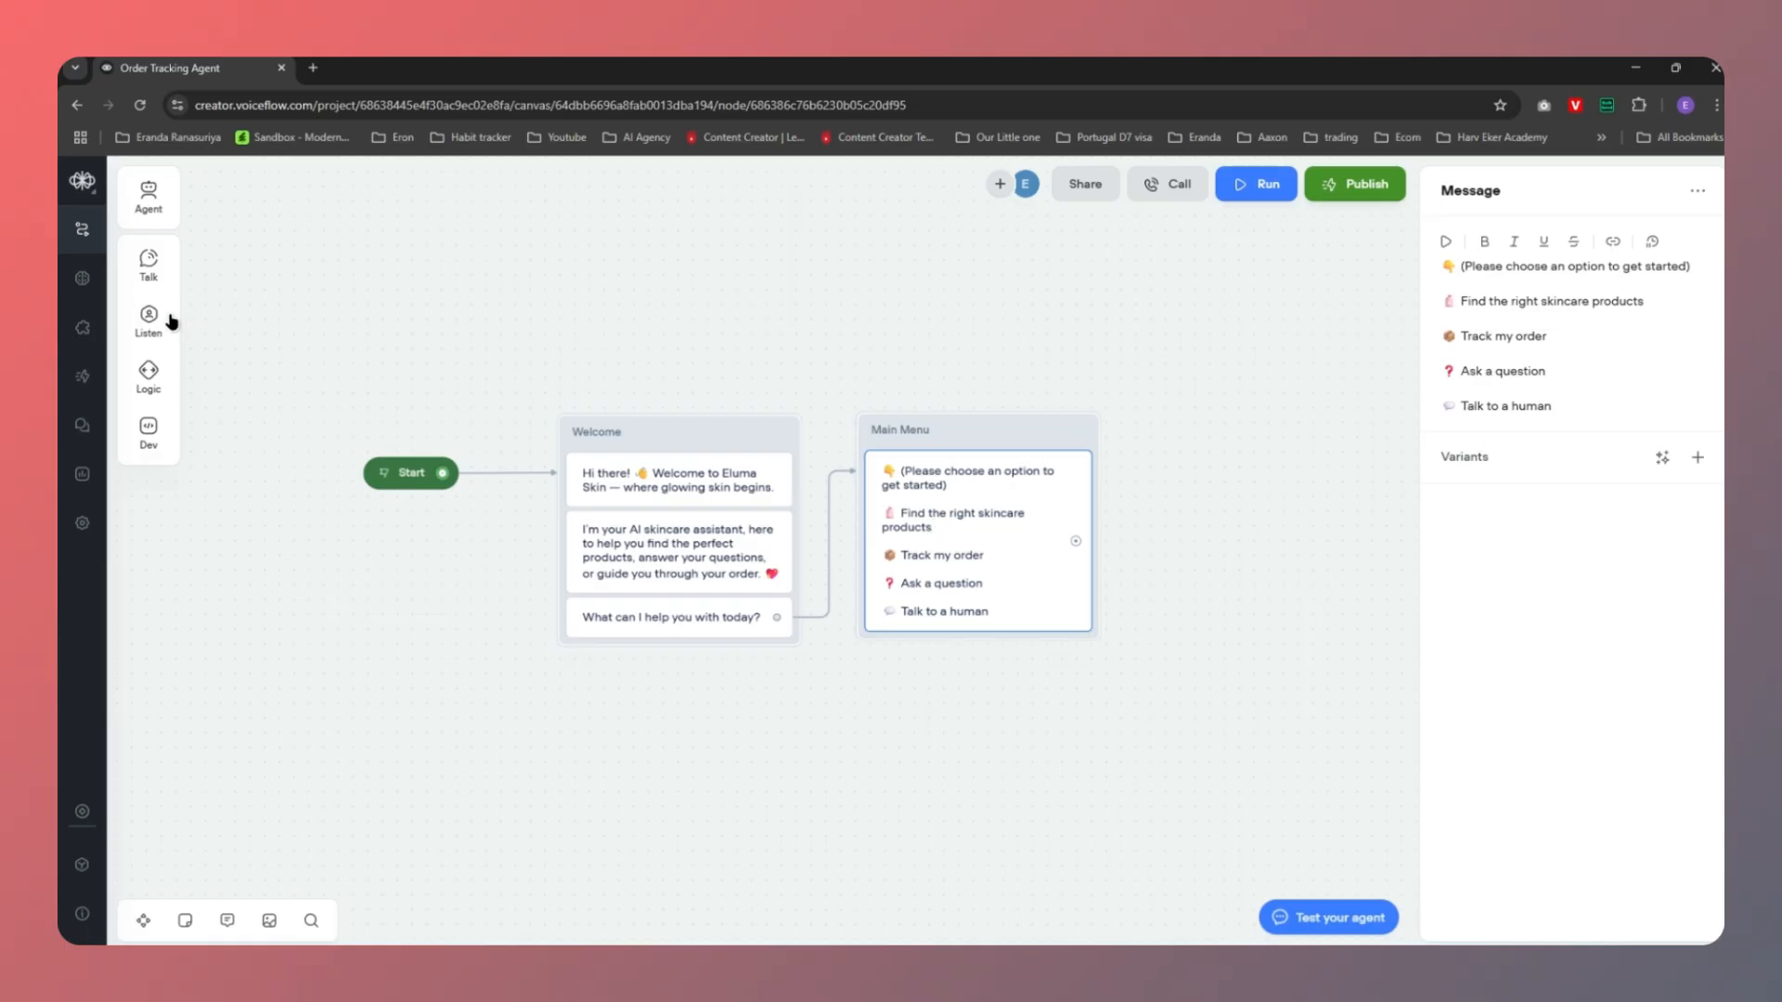
Add a Buttons step under Main Menu with a 'Track my order' button copied from the message
mouse_move(154, 312)
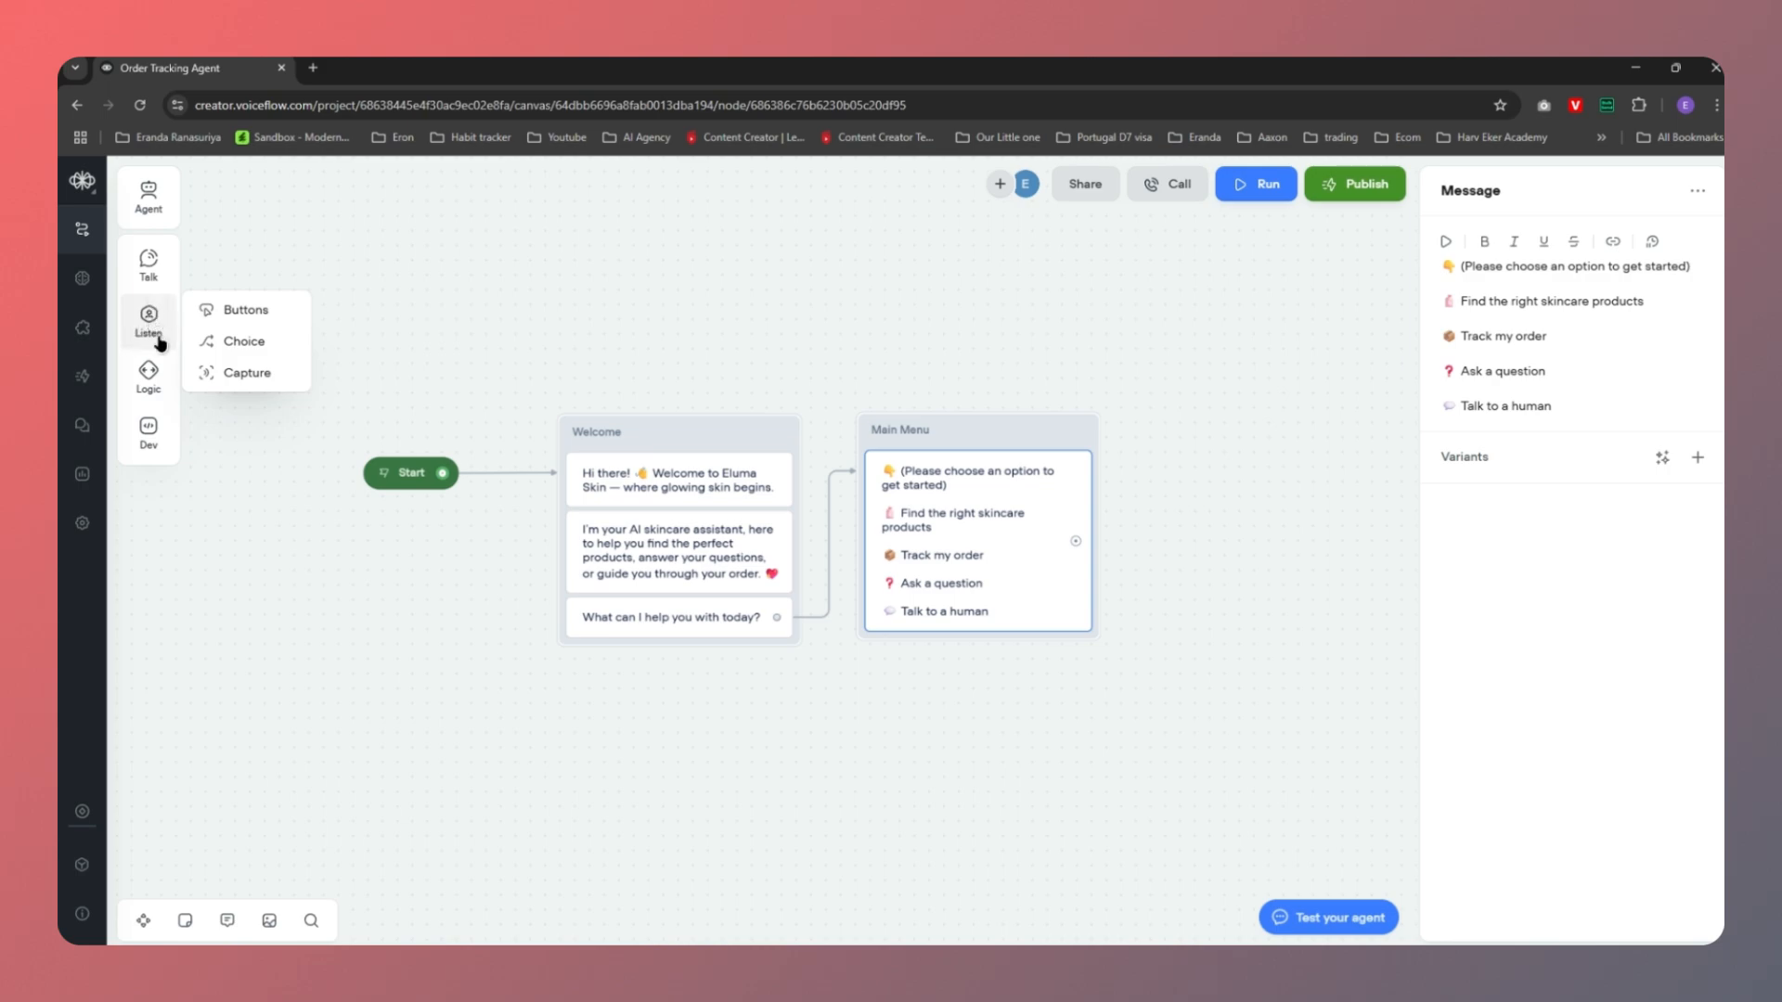
left_click_drag(237, 308, 952, 639)
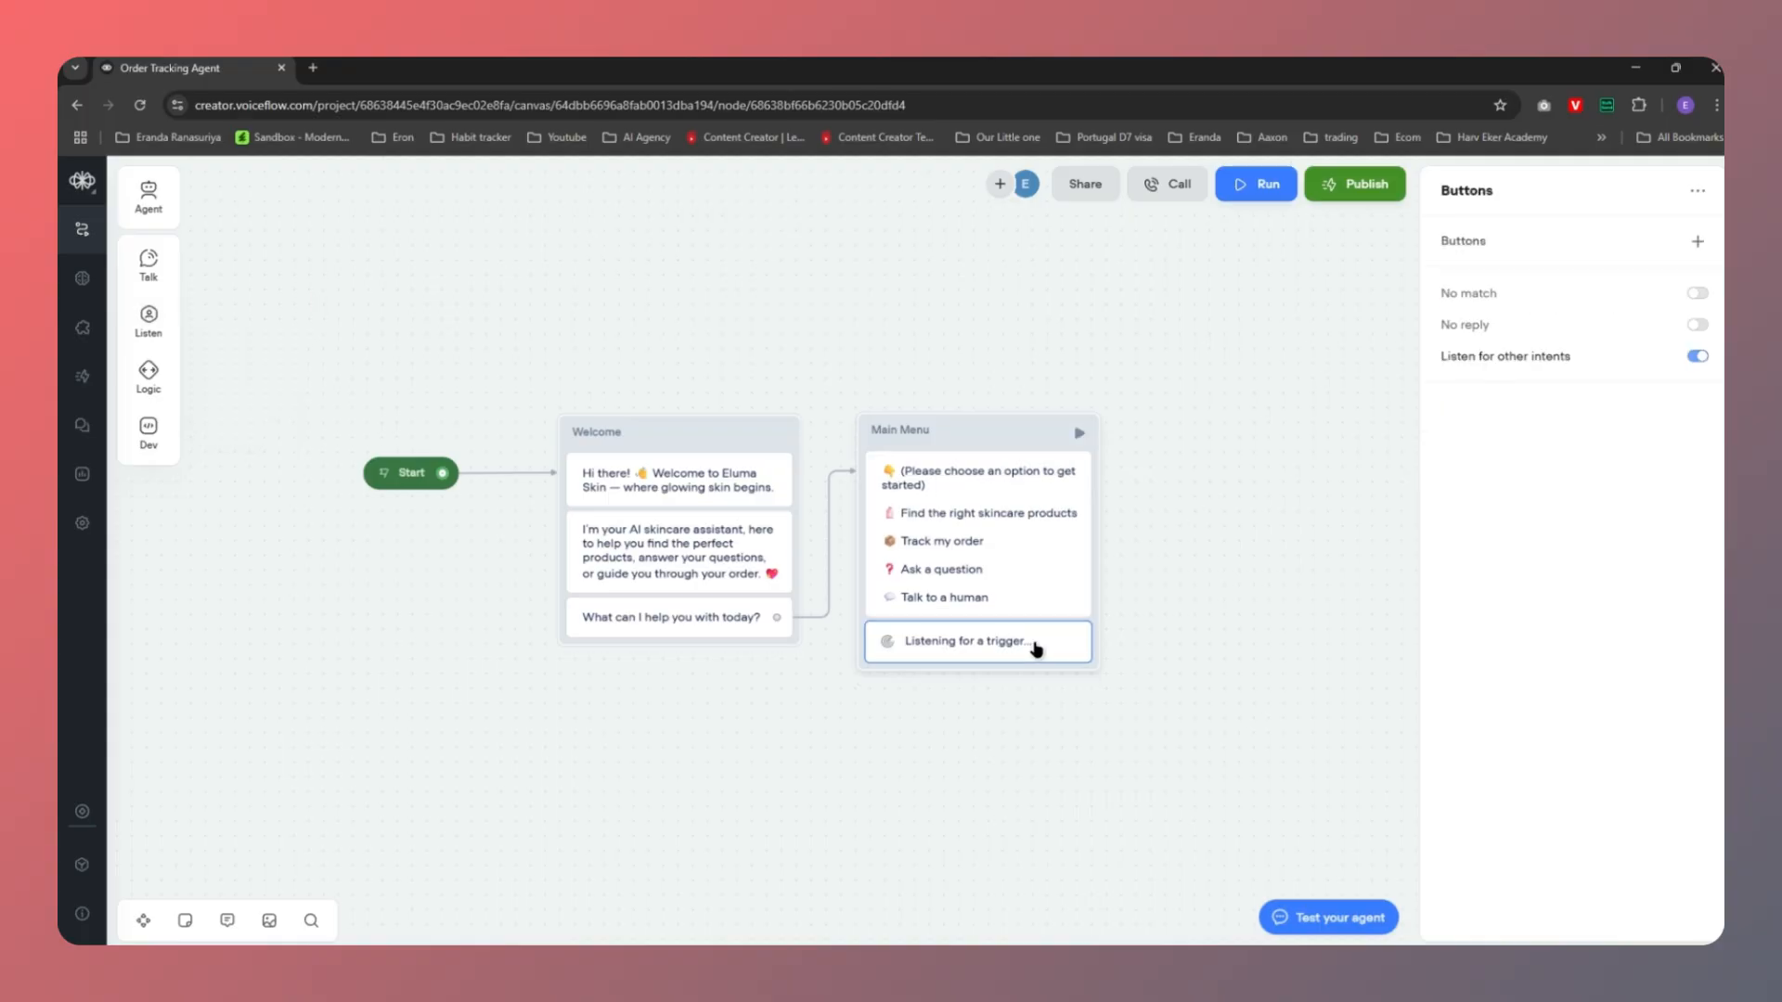
left_click(1697, 243)
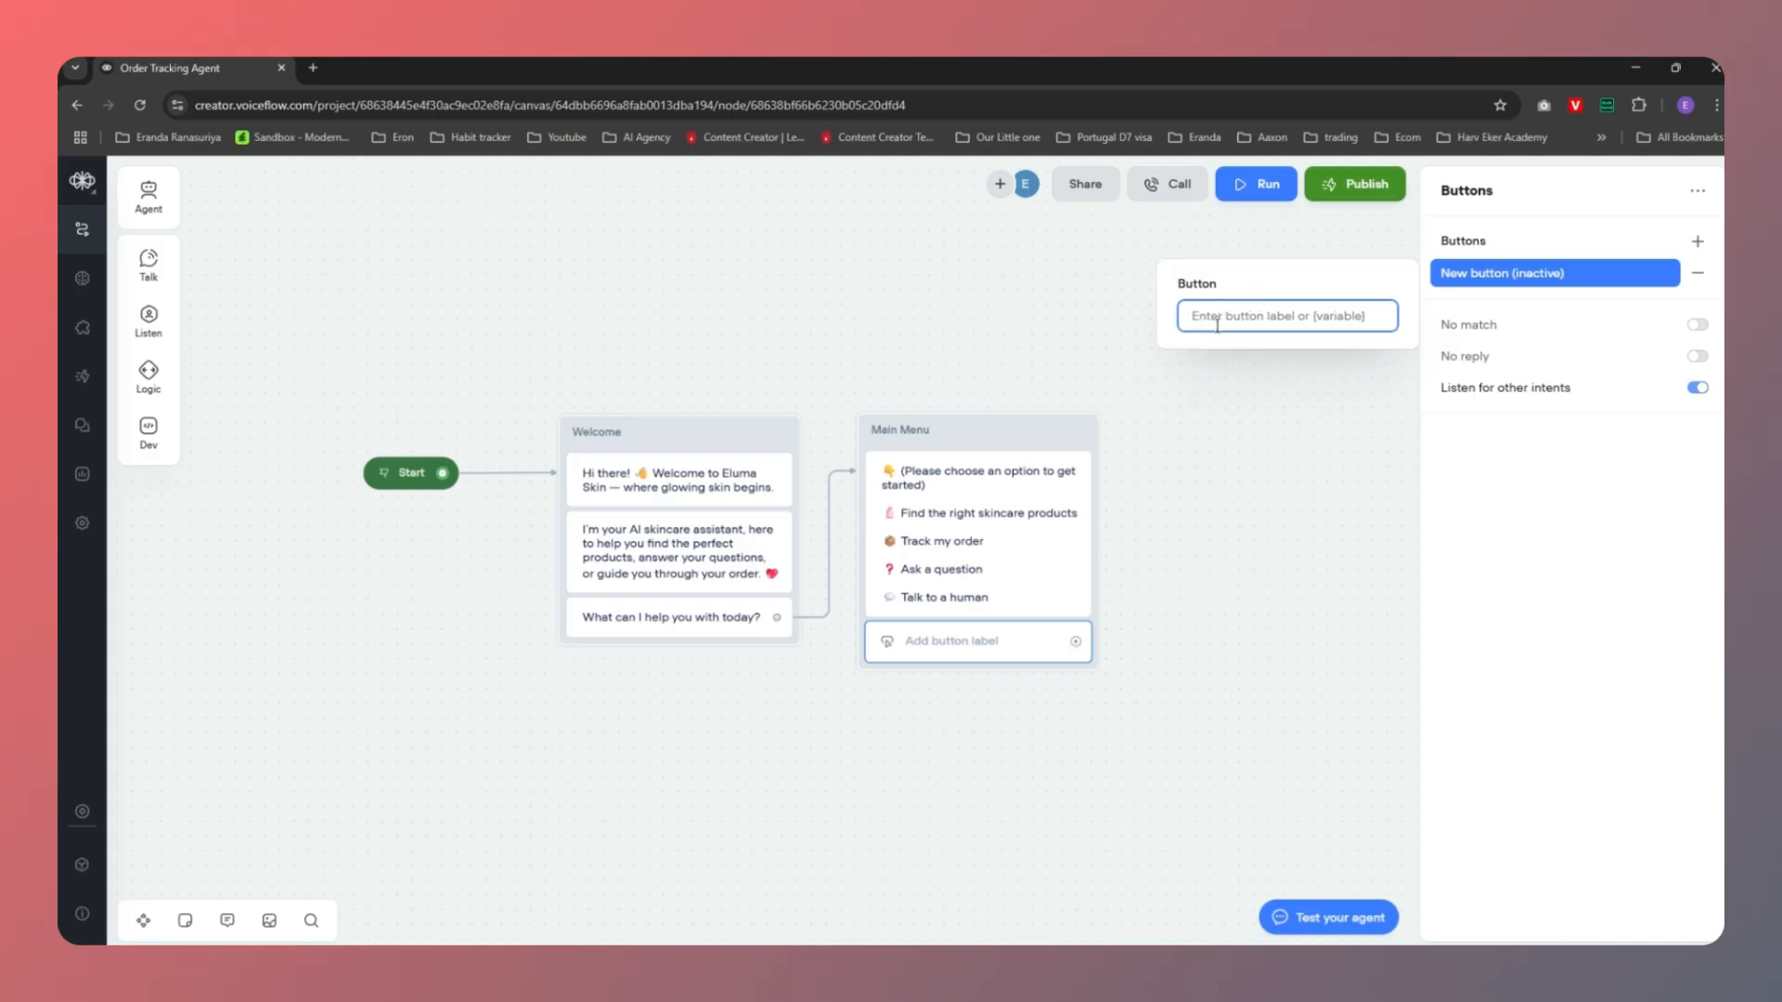
left_click(988, 573)
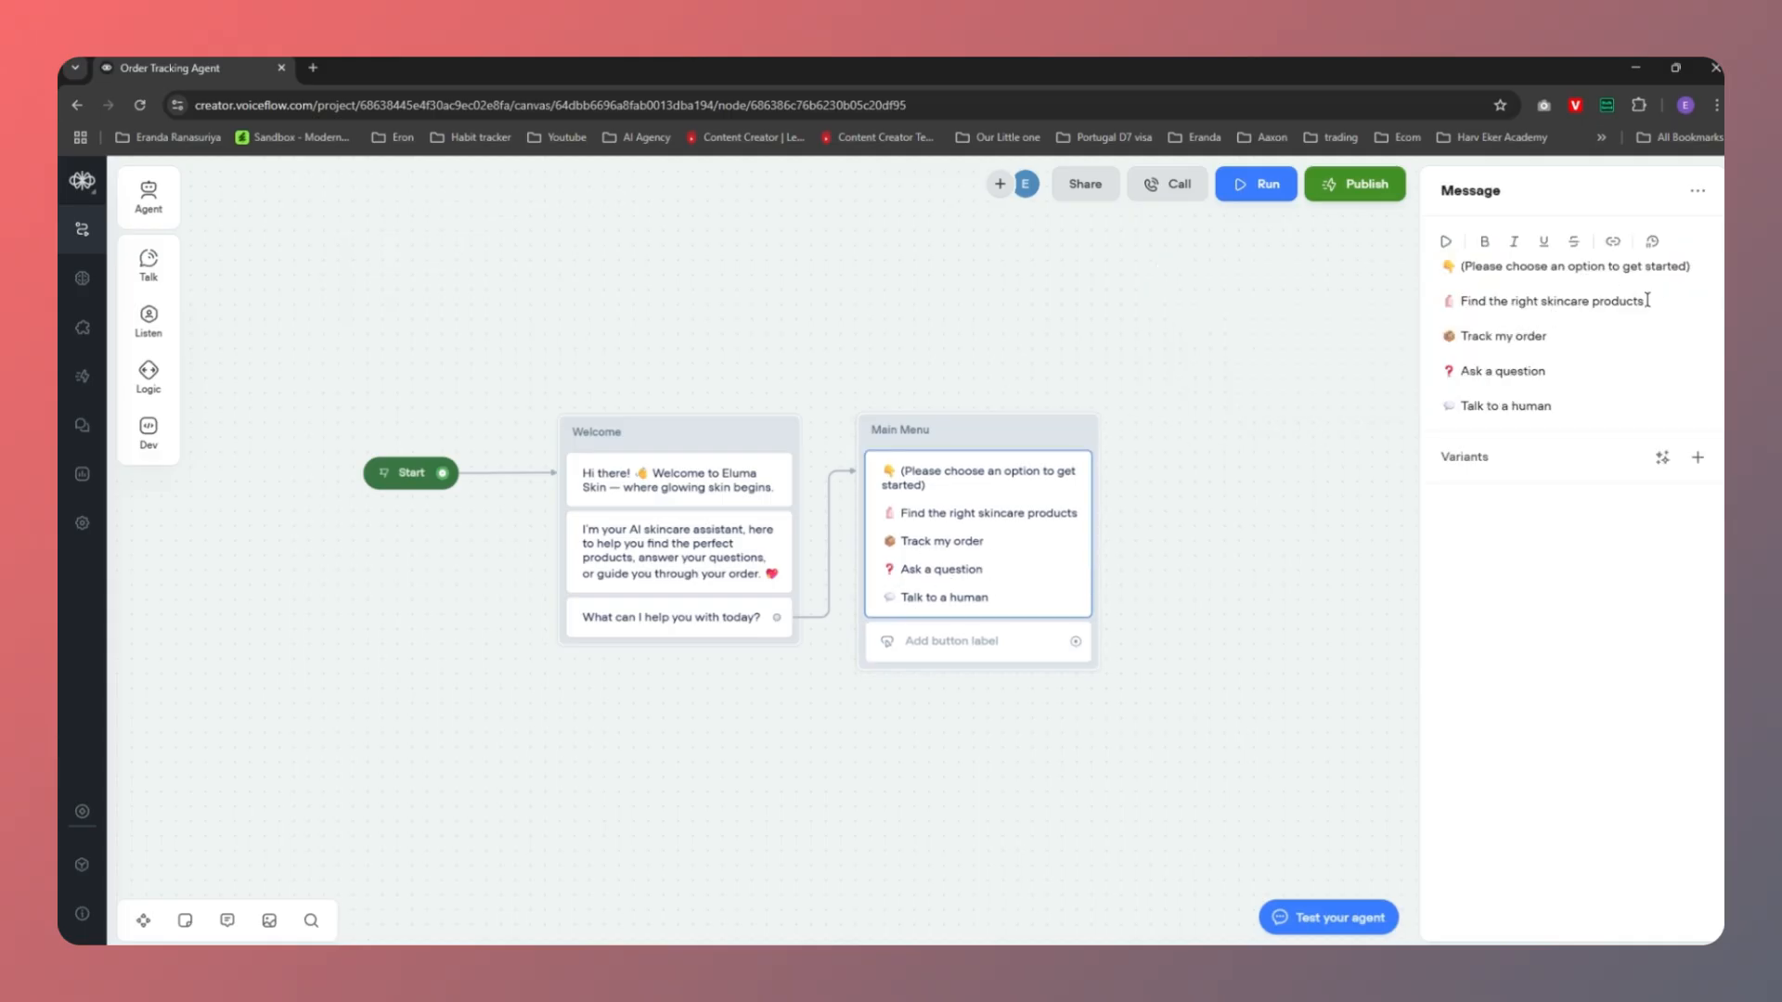
left_click_drag(1563, 340, 1413, 346)
key("ctrl+c")
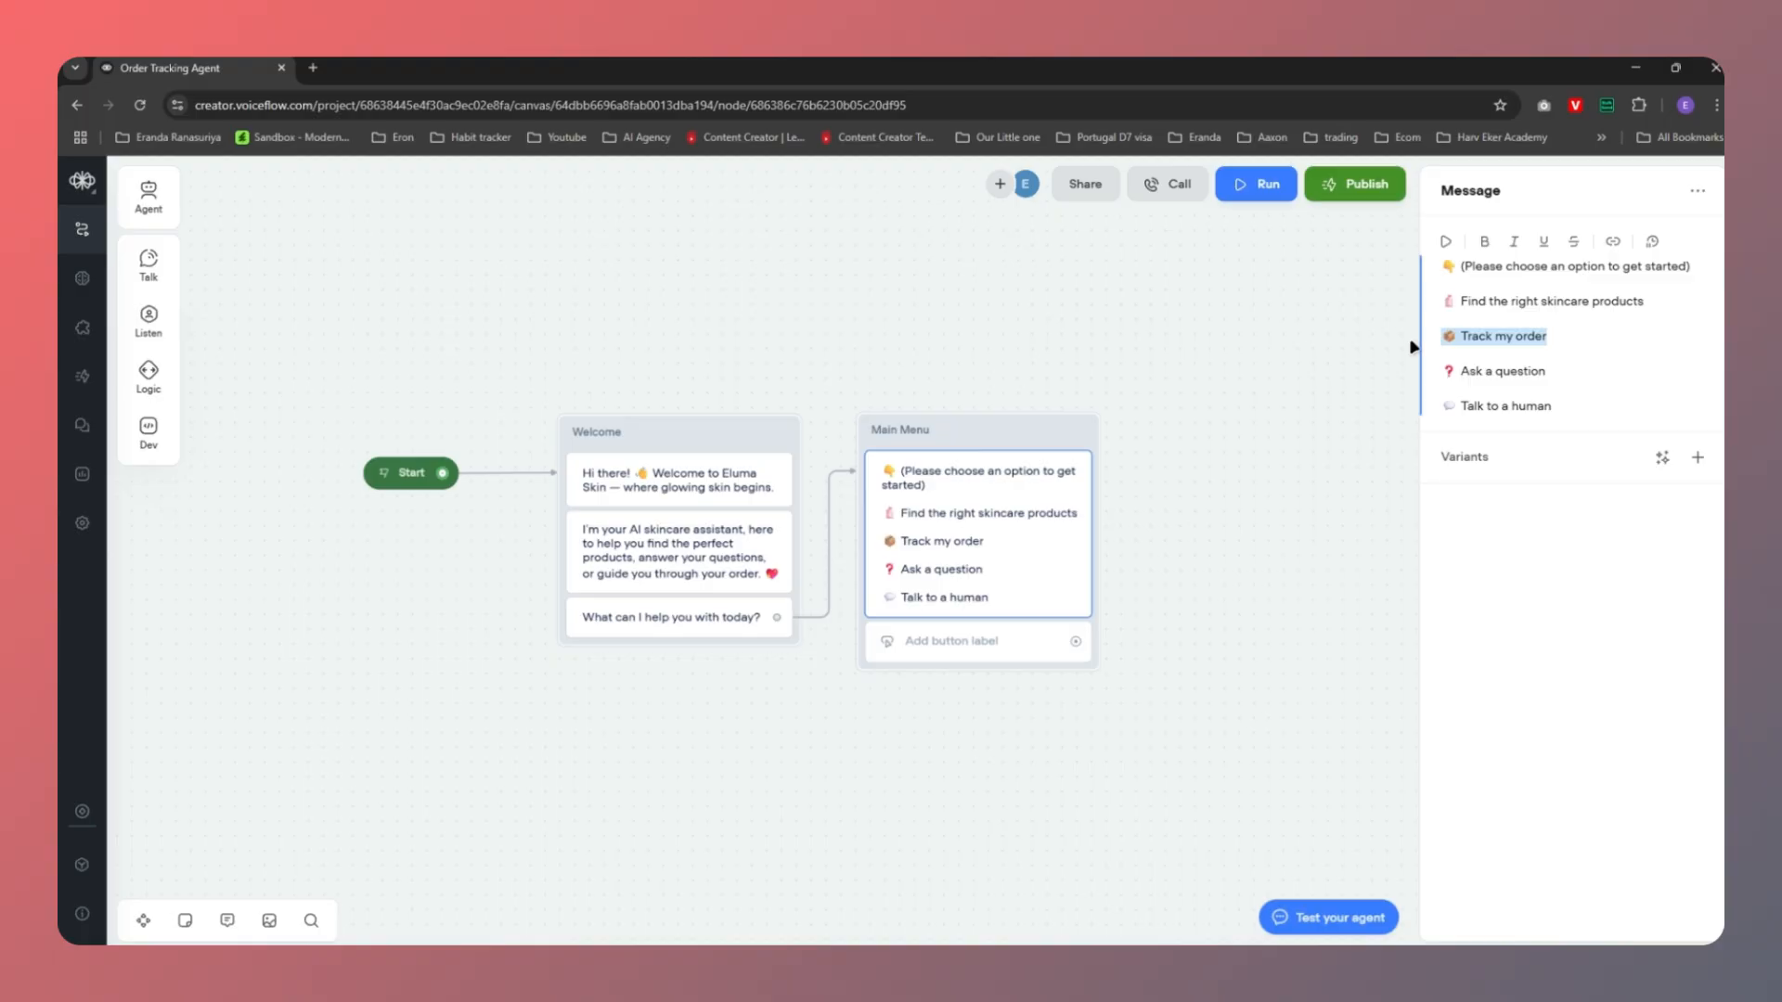
left_click(909, 645)
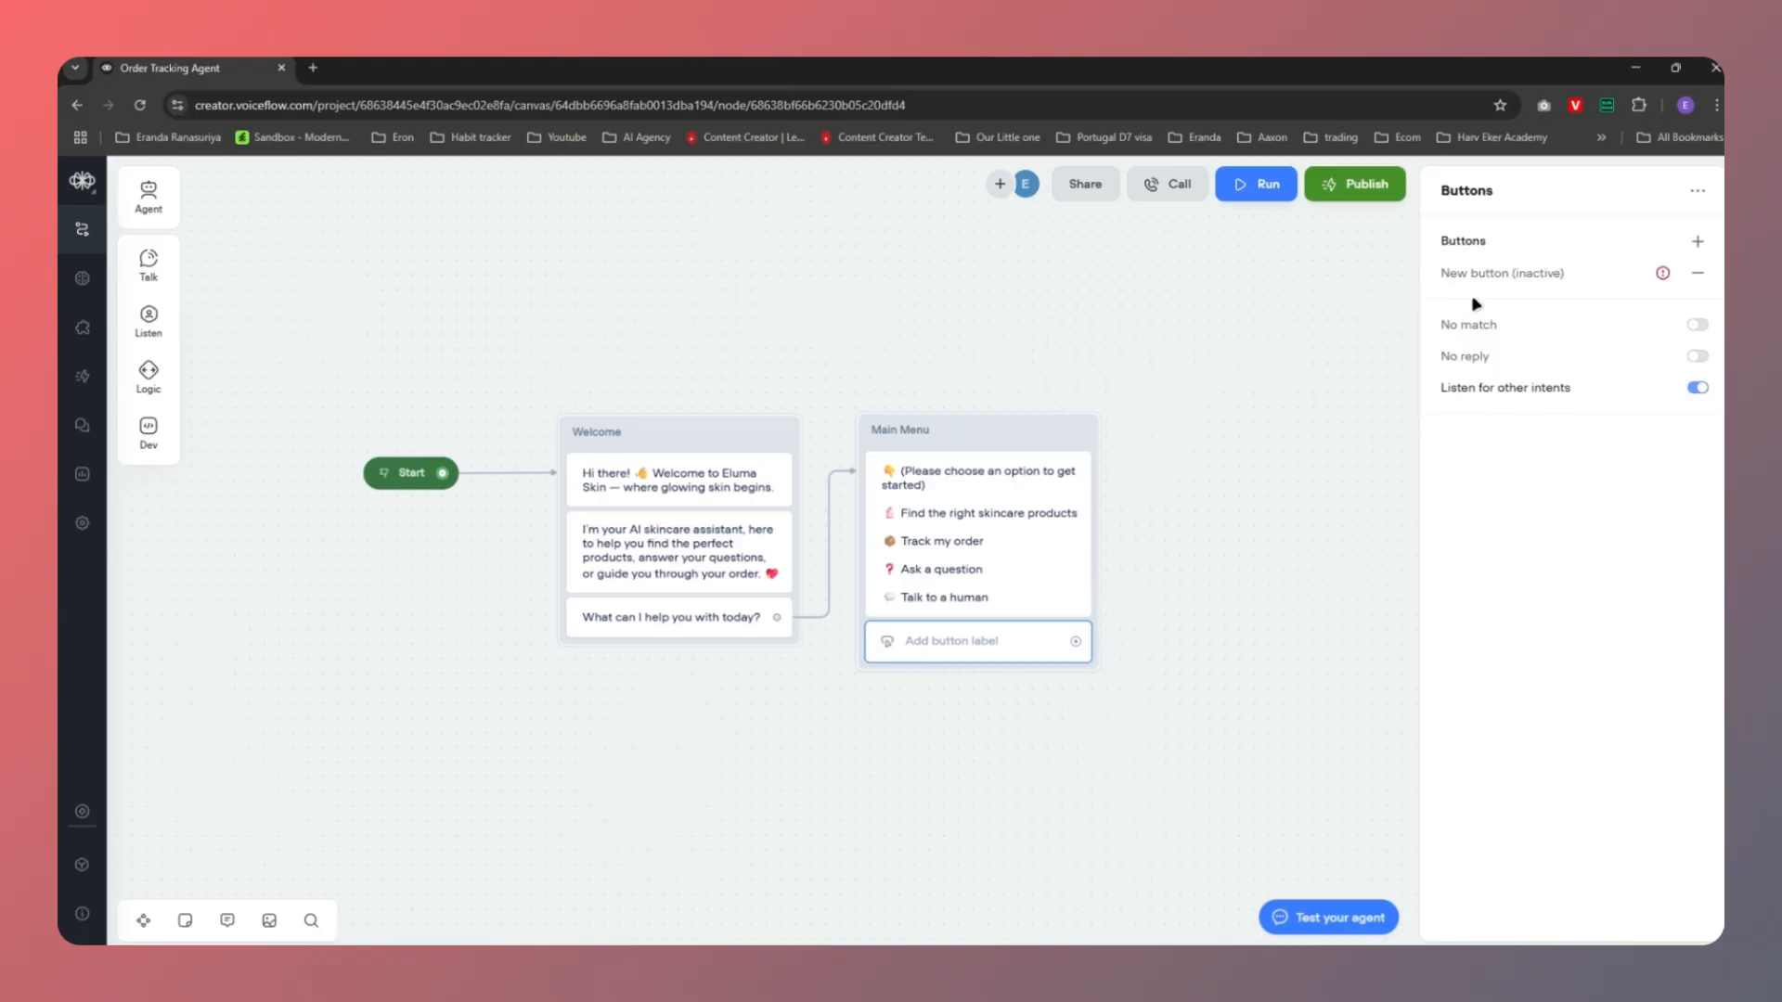
left_click(1538, 278)
key("ctrl+v")
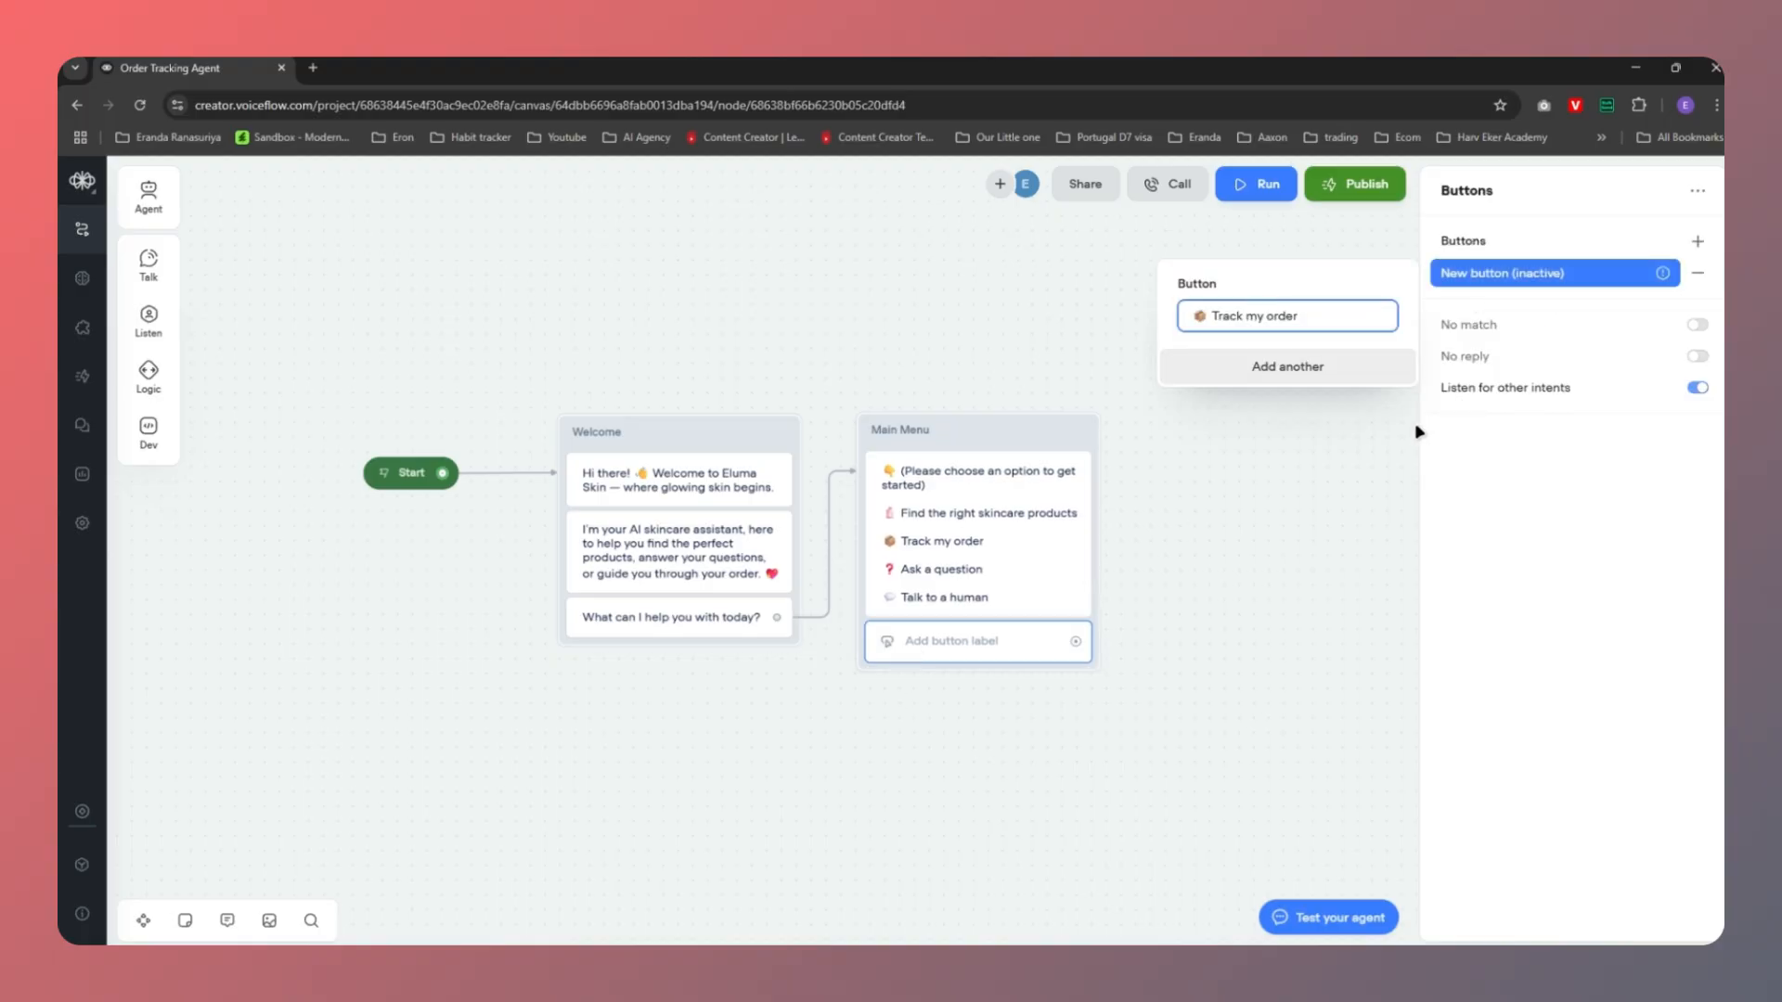
left_click(1316, 365)
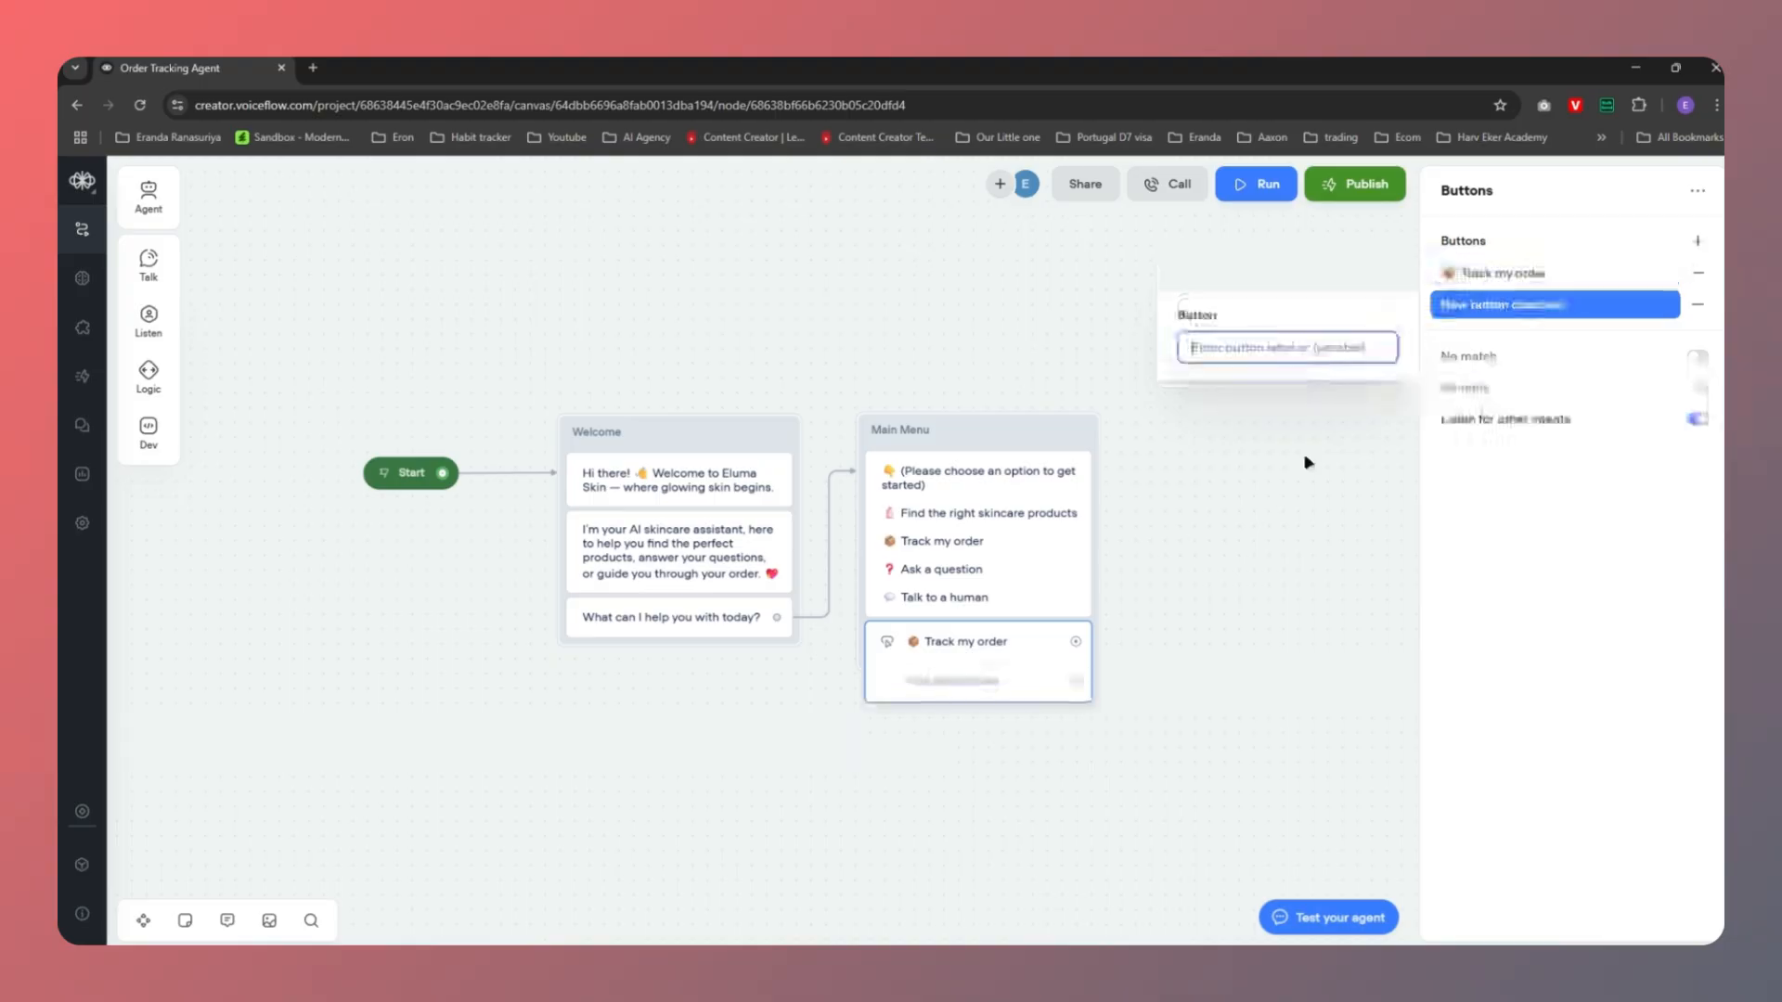
Add 'Ask a question' and 'Talk to a human' buttons, copying each label from the message
left_click(940, 546)
left_click_drag(1647, 302, 1432, 316)
left_click_drag(1560, 378, 1438, 373)
key("ctrl+c")
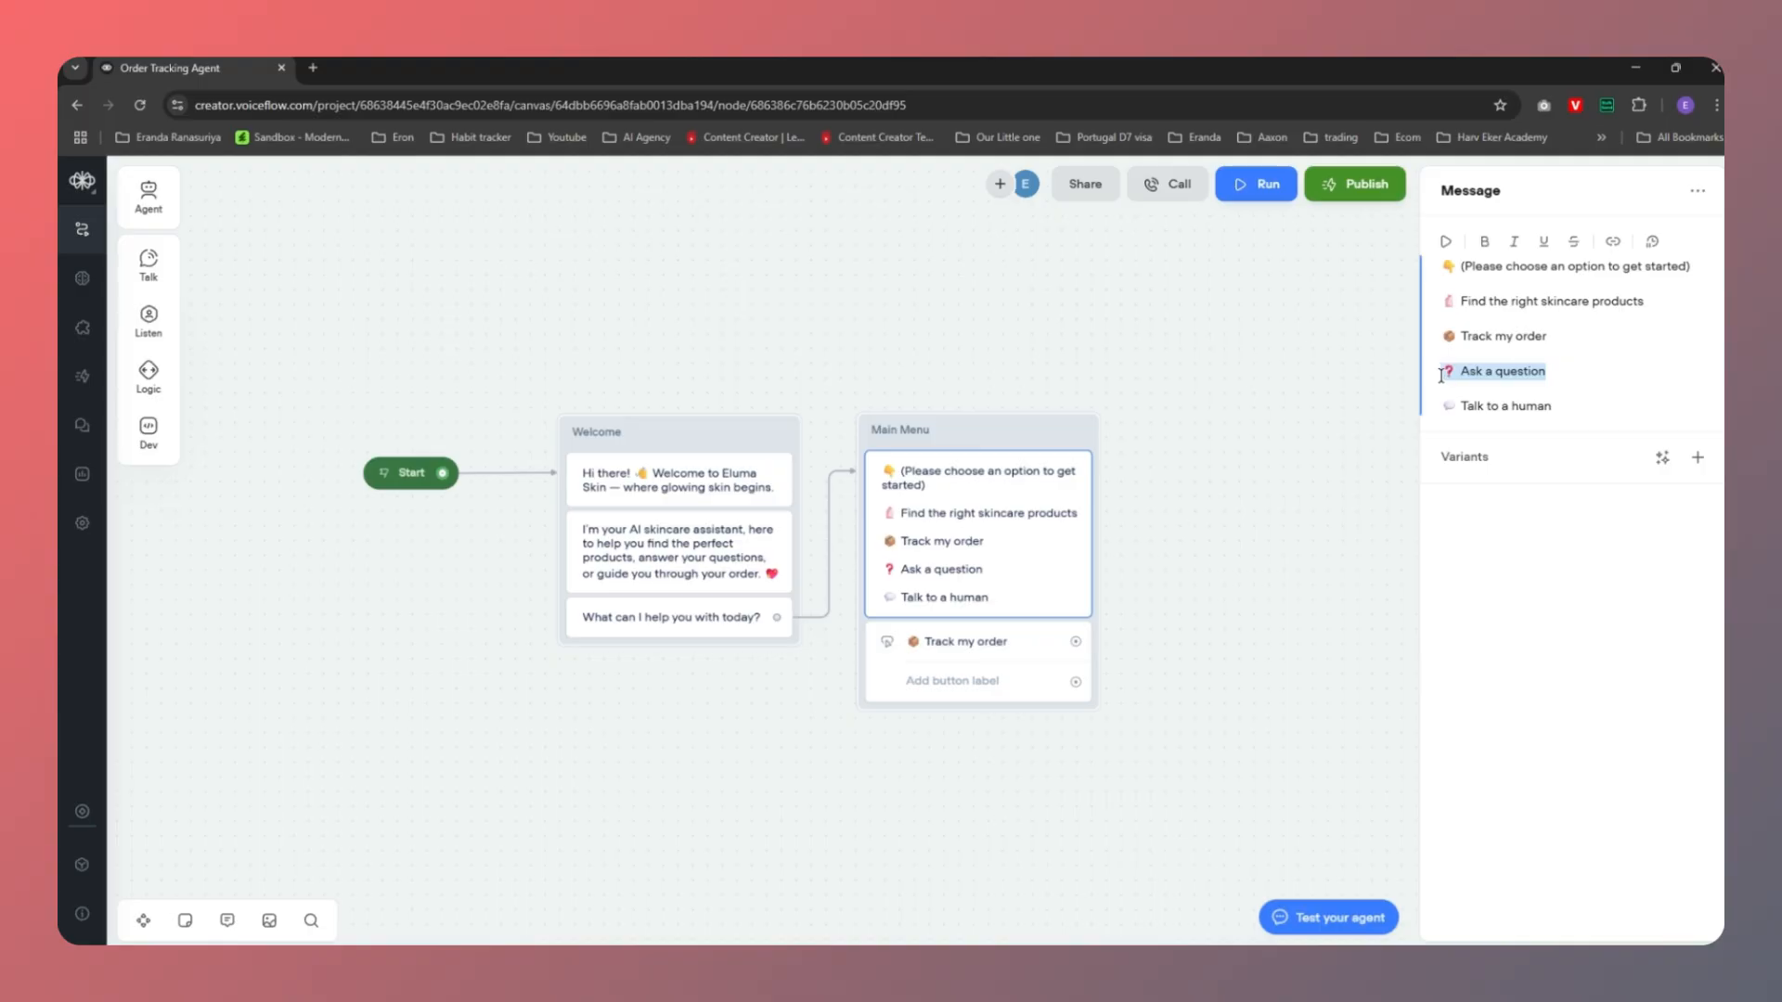
left_click(917, 655)
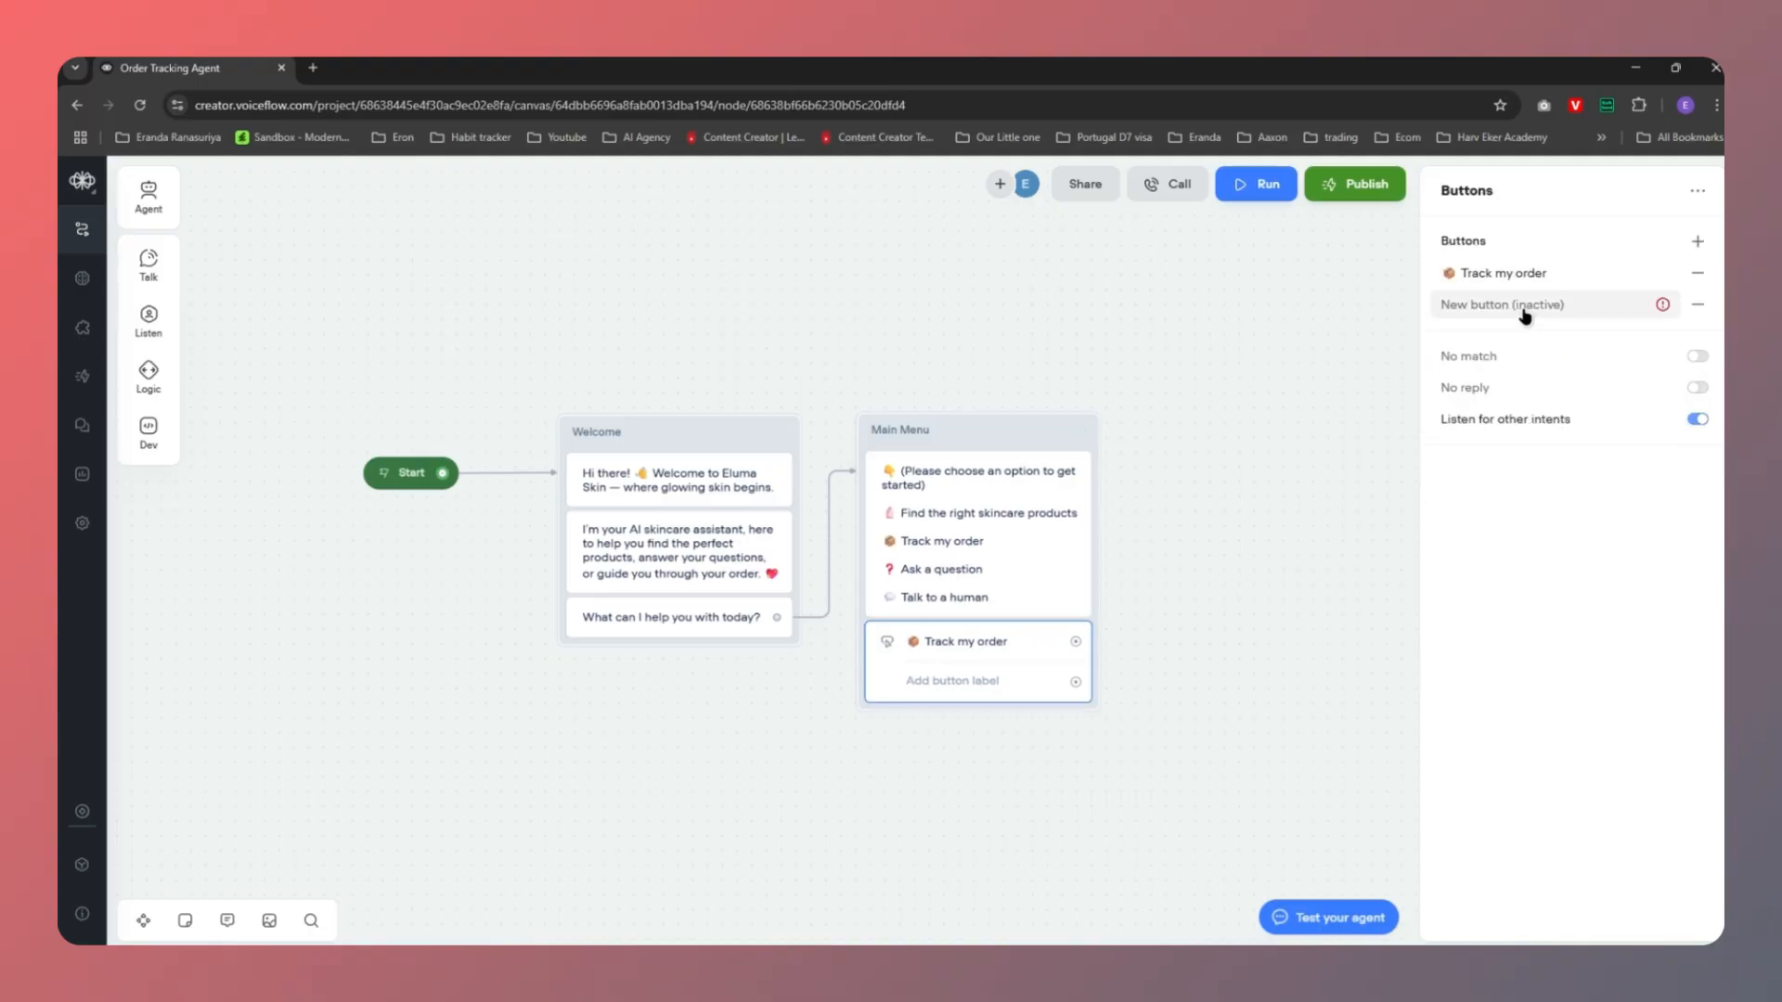
left_click(1547, 304)
key("ctrl+v")
left_click(1456, 527)
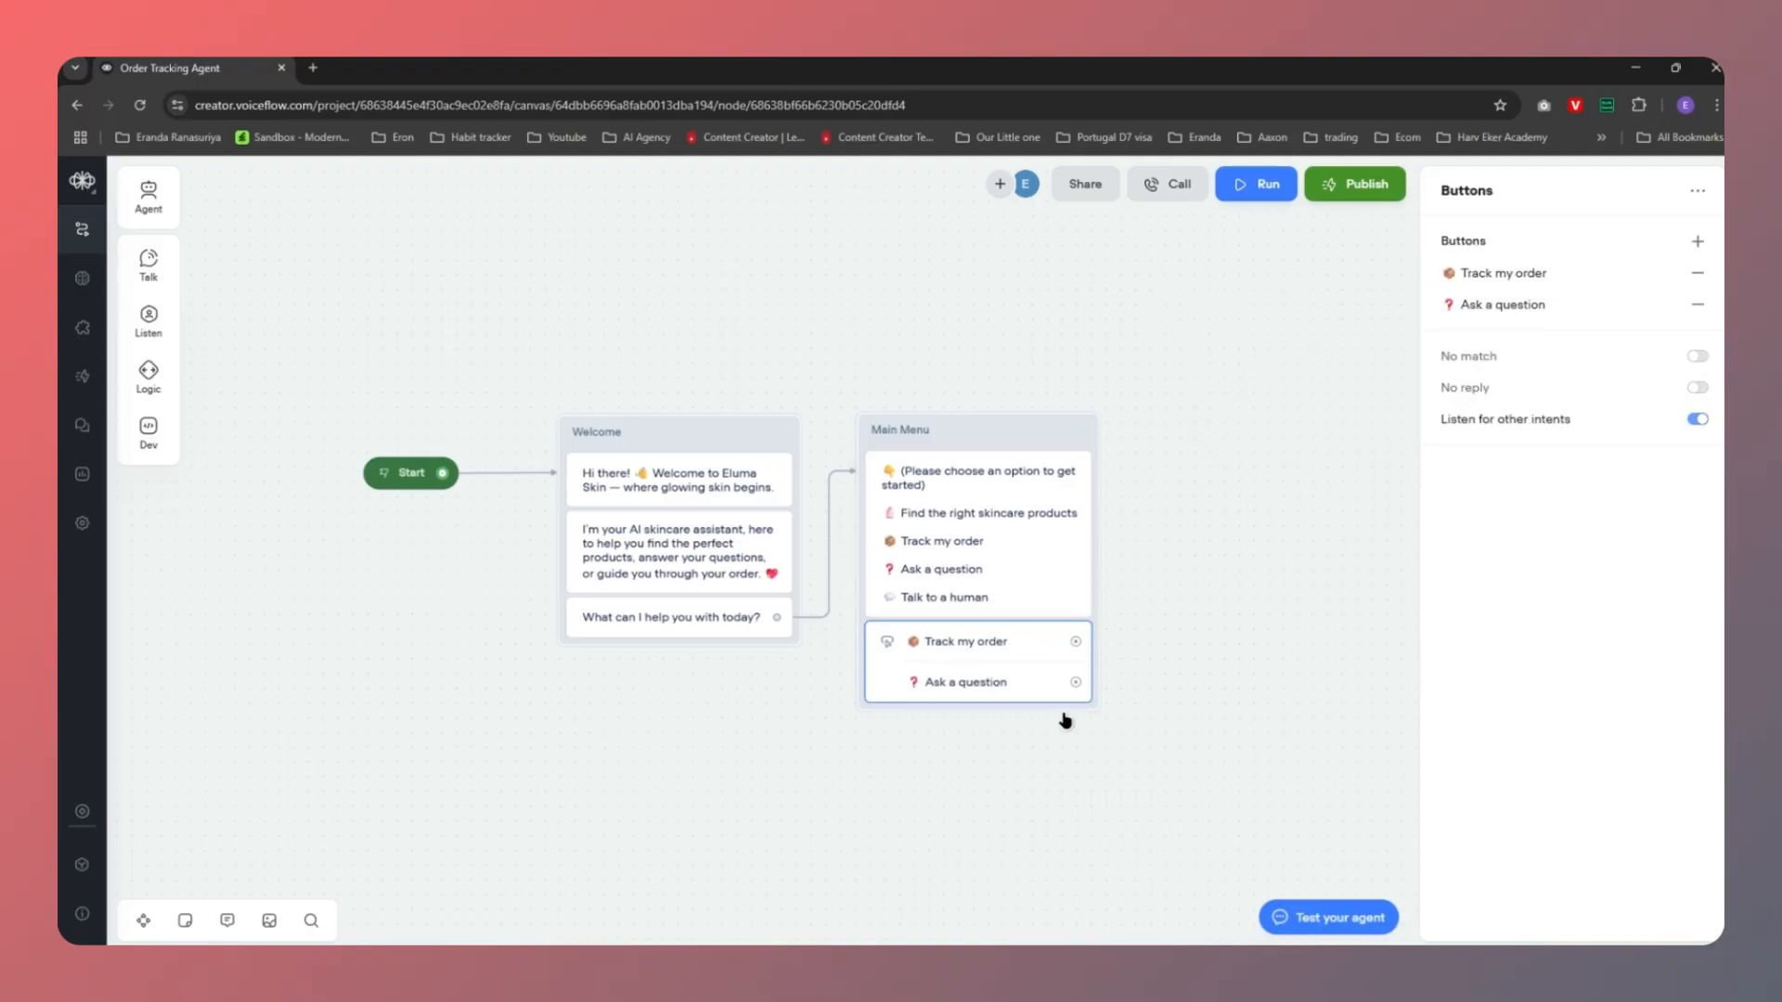
left_click(960, 564)
left_click_drag(1600, 394, 1440, 405)
key("ctrl+c")
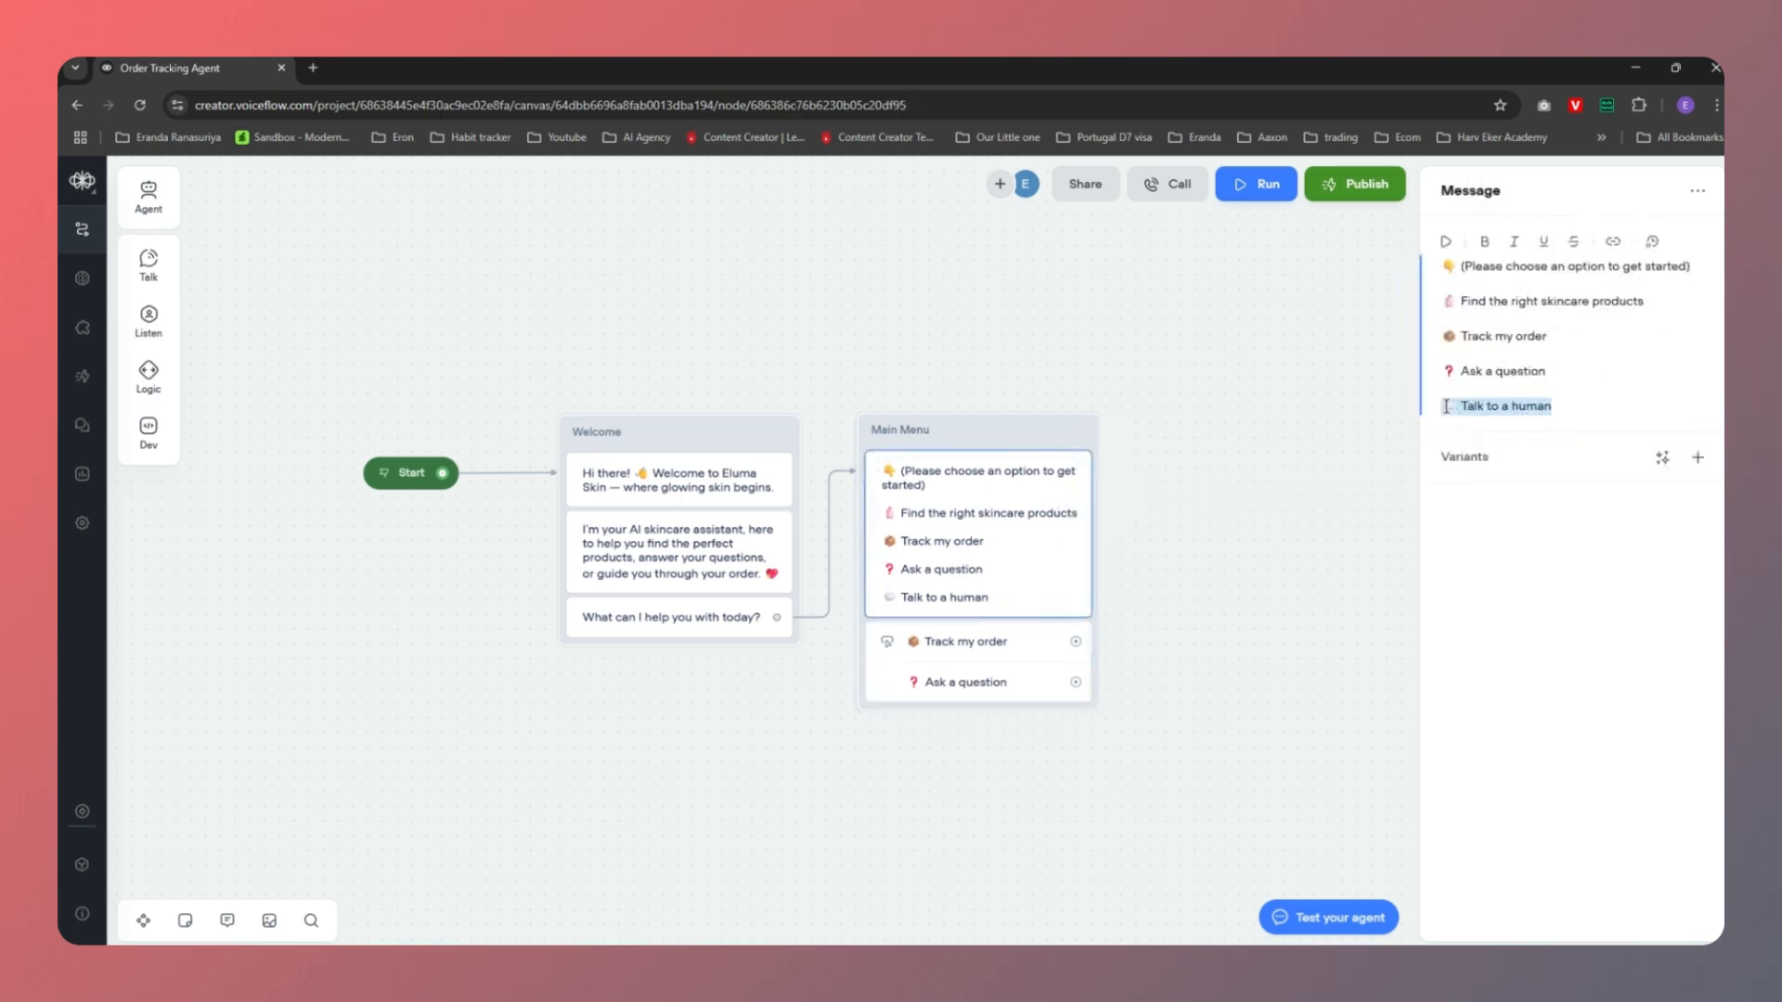
left_click(905, 684)
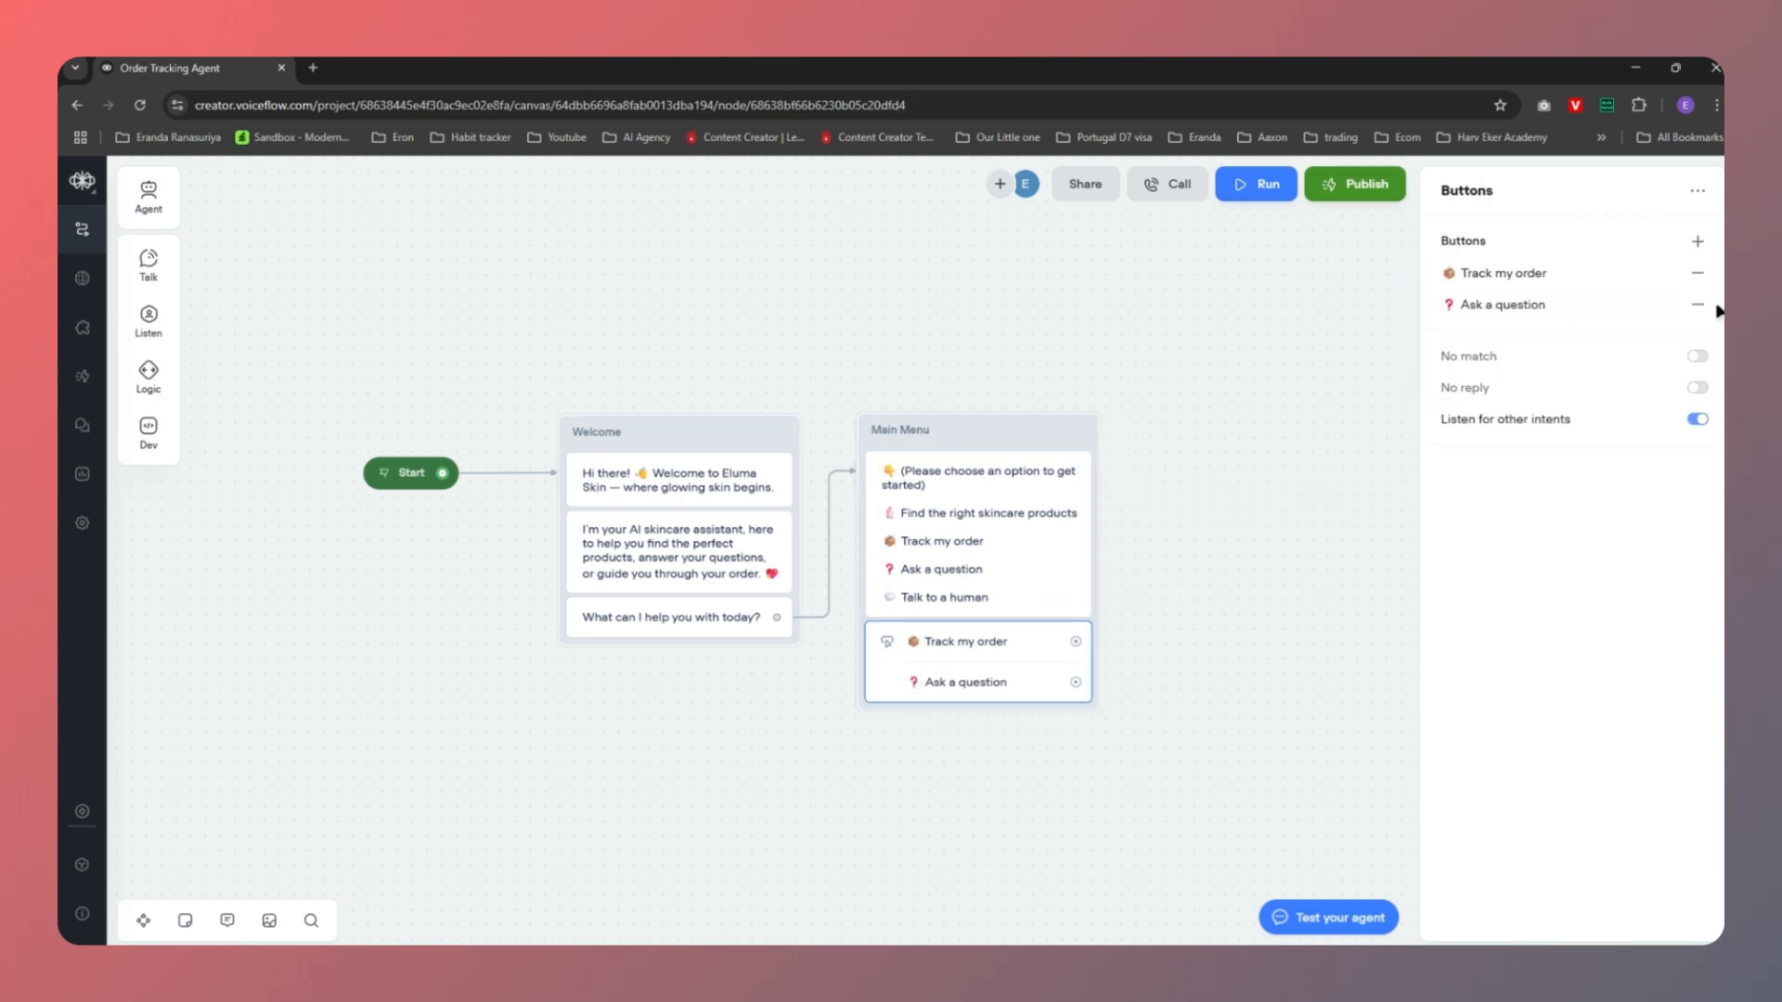
left_click(1697, 242)
key("ctrl+v")
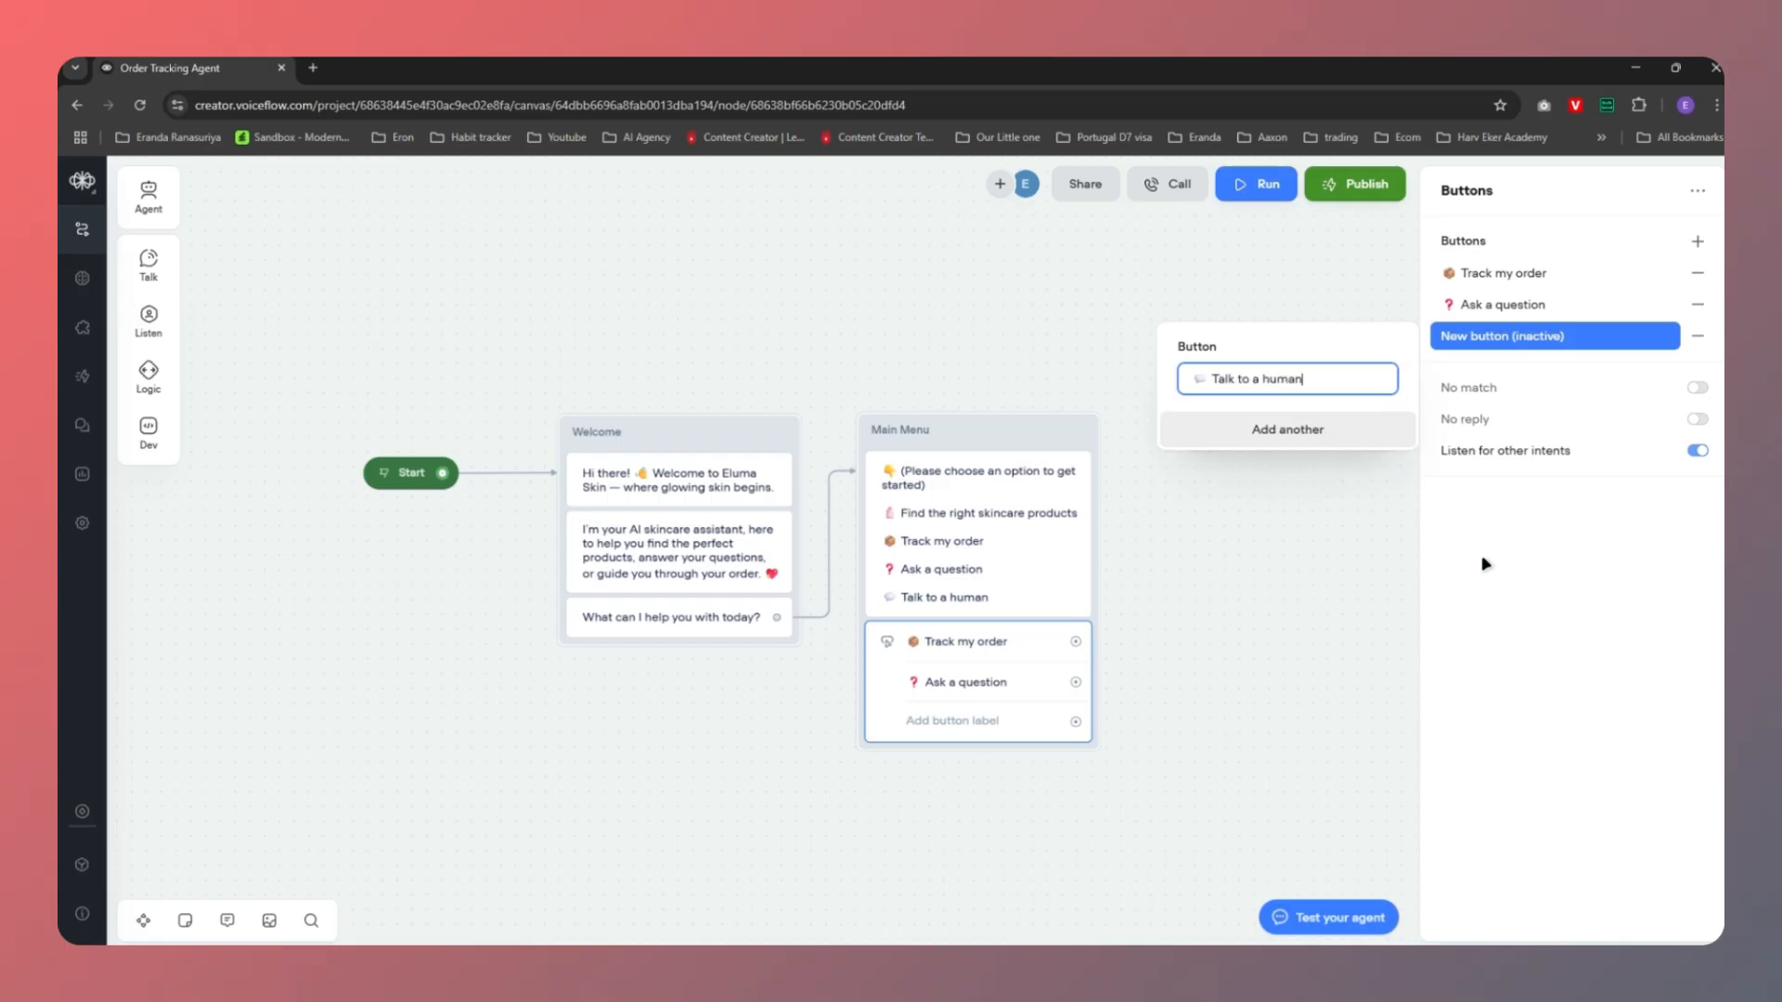
left_click(1487, 563)
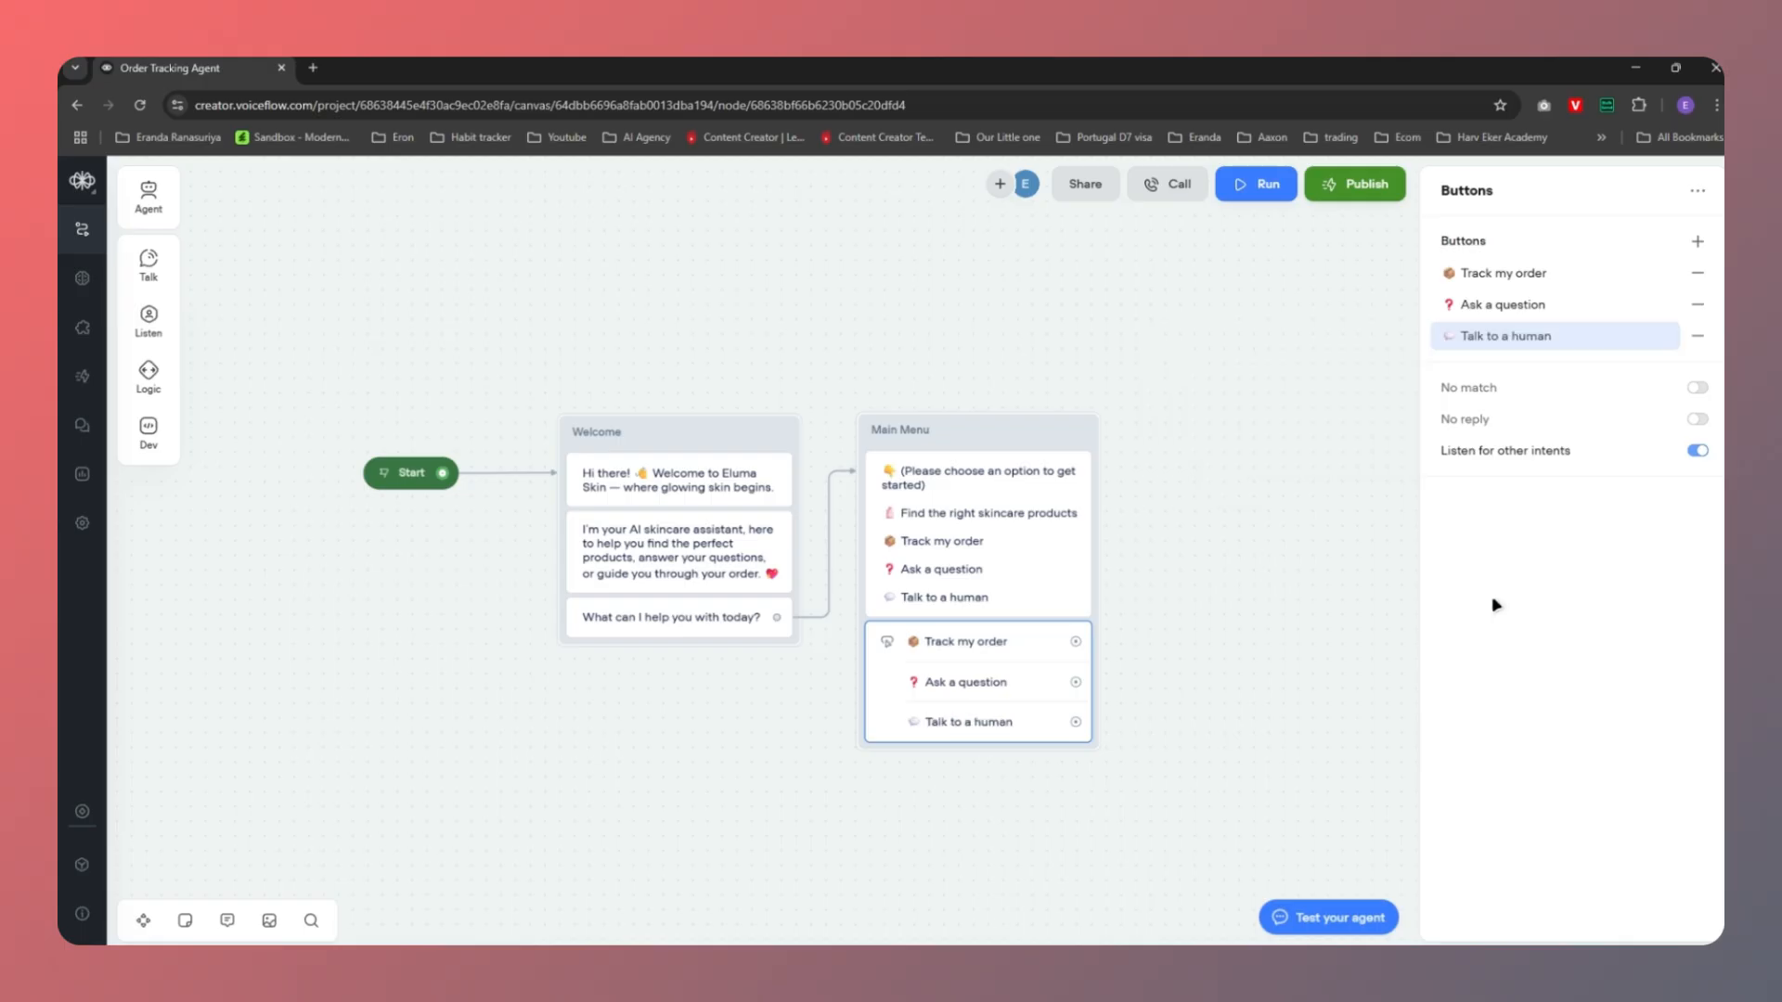
Delete the option lines from the Main Menu message, keeping only the prompt
left_click(946, 572)
left_click(1599, 405)
left_click_drag(1599, 405, 1427, 305)
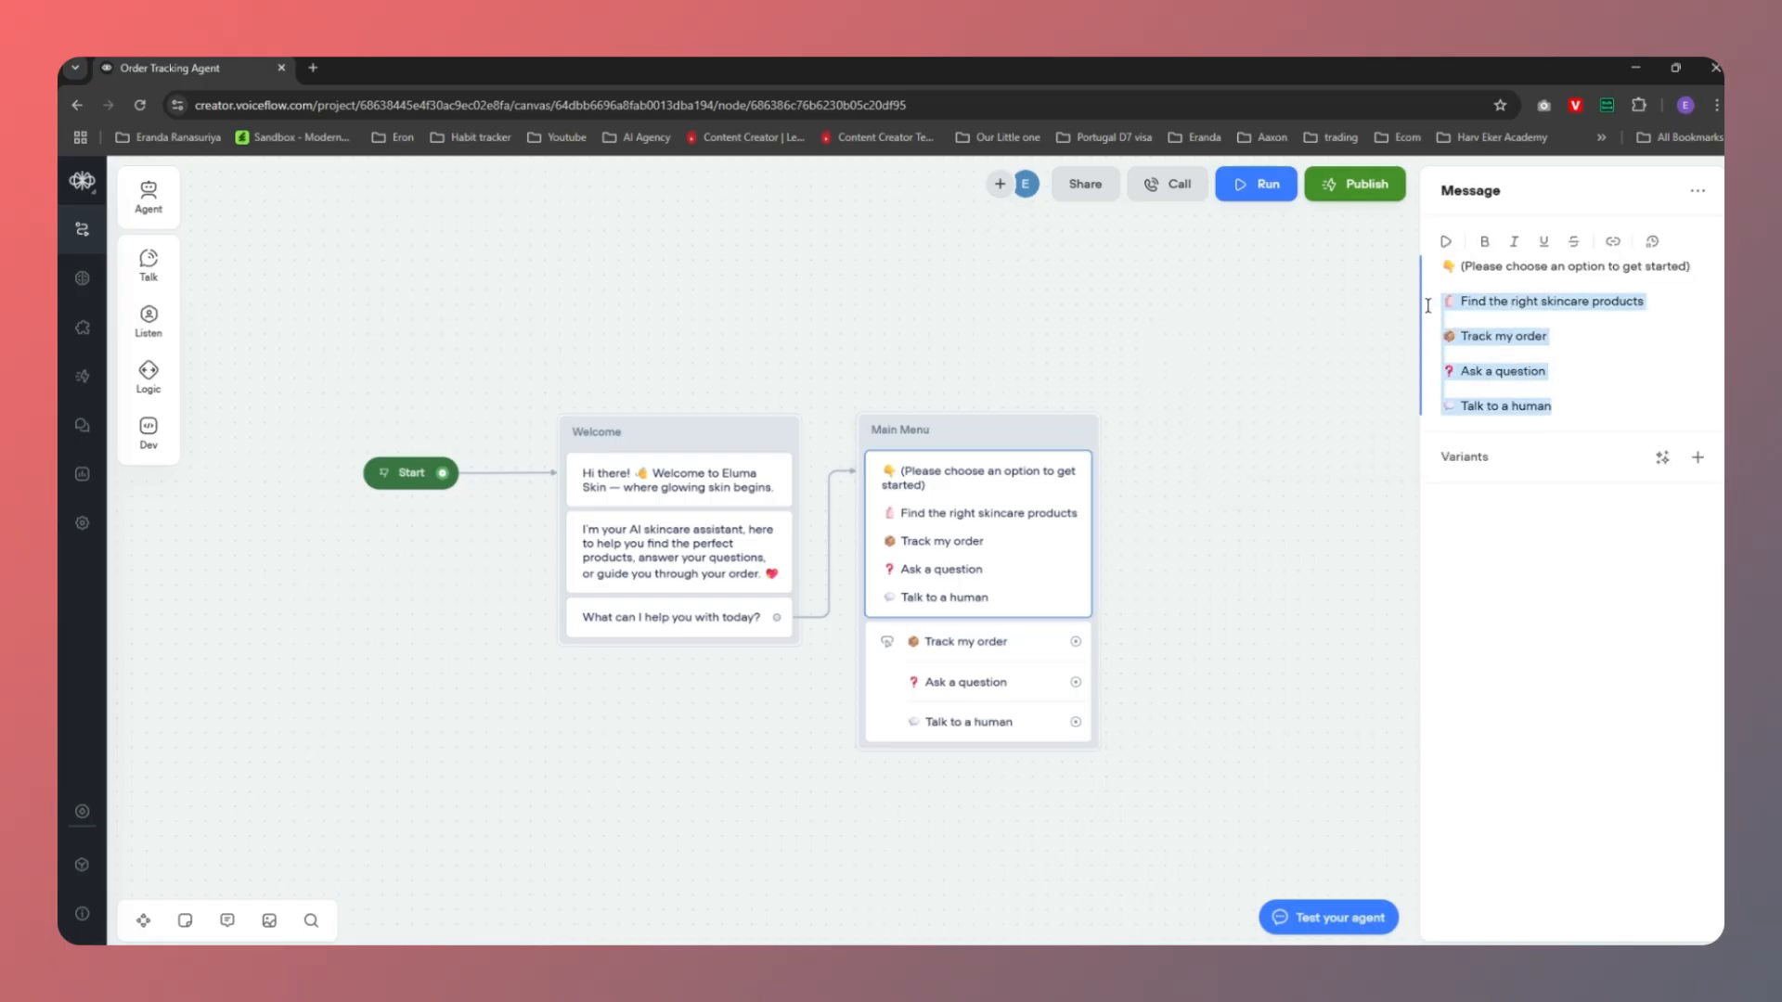
key("BackSpace")
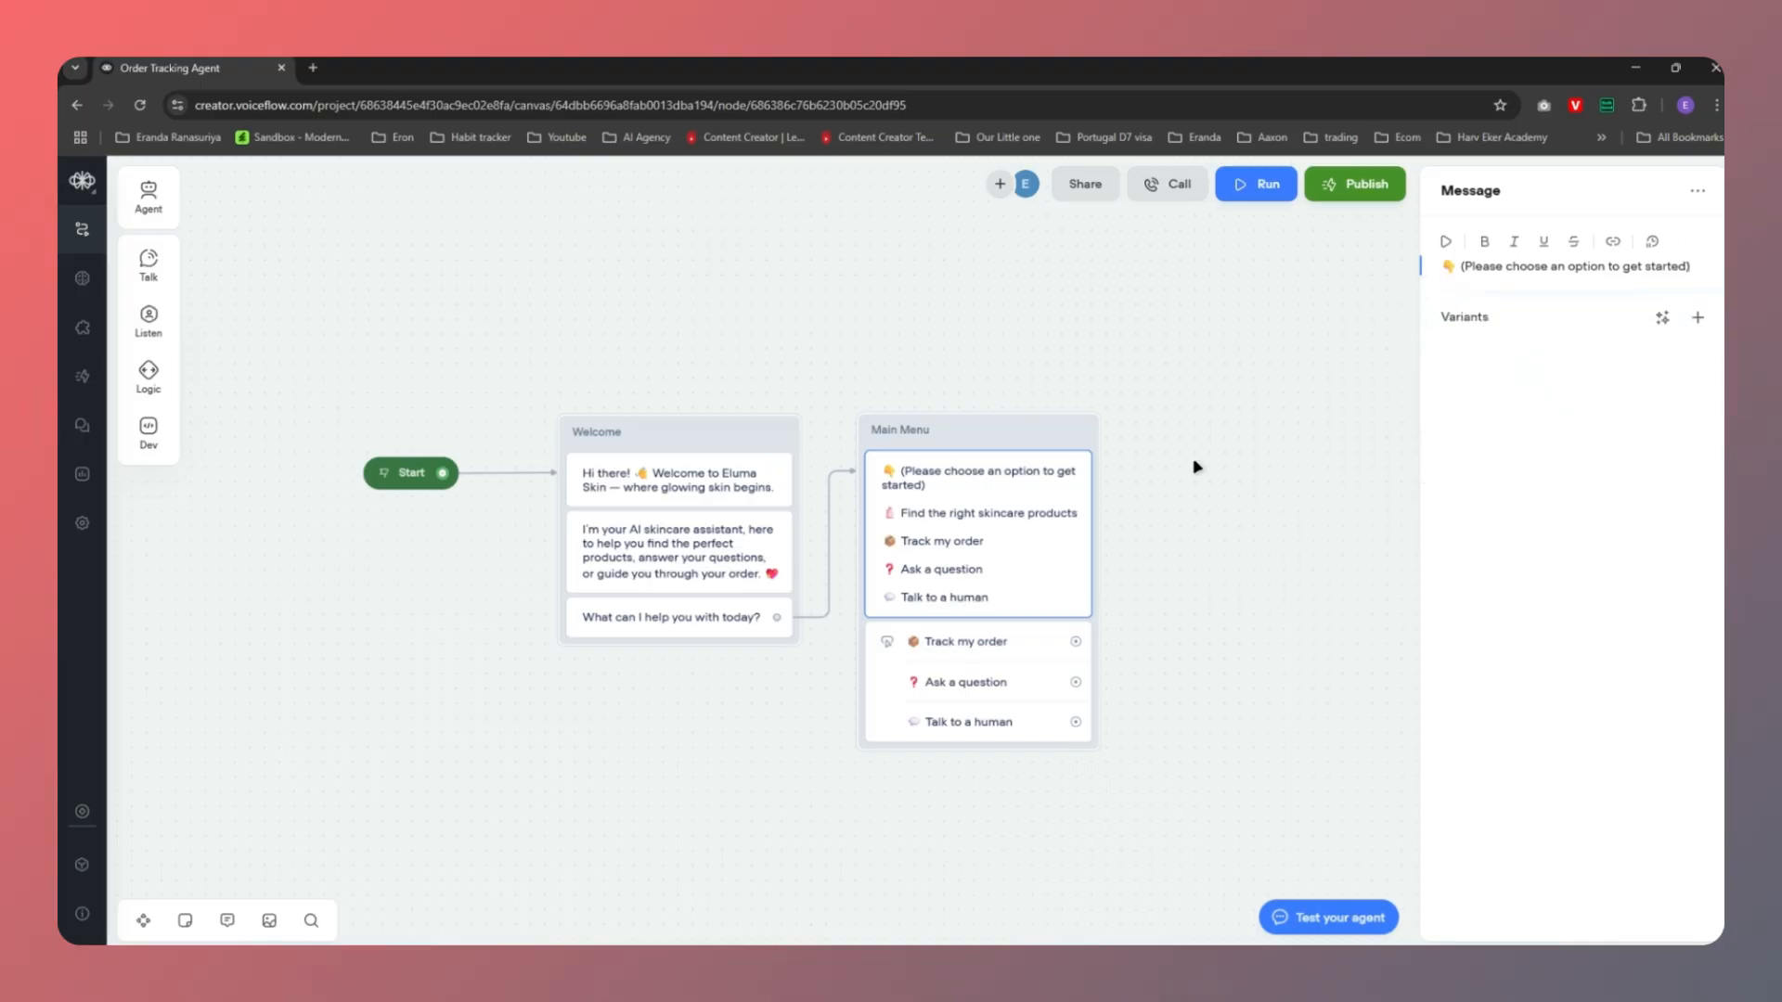
Close the message editor and show the project's Intents list (No, Yes) under Content
left_click(1167, 515)
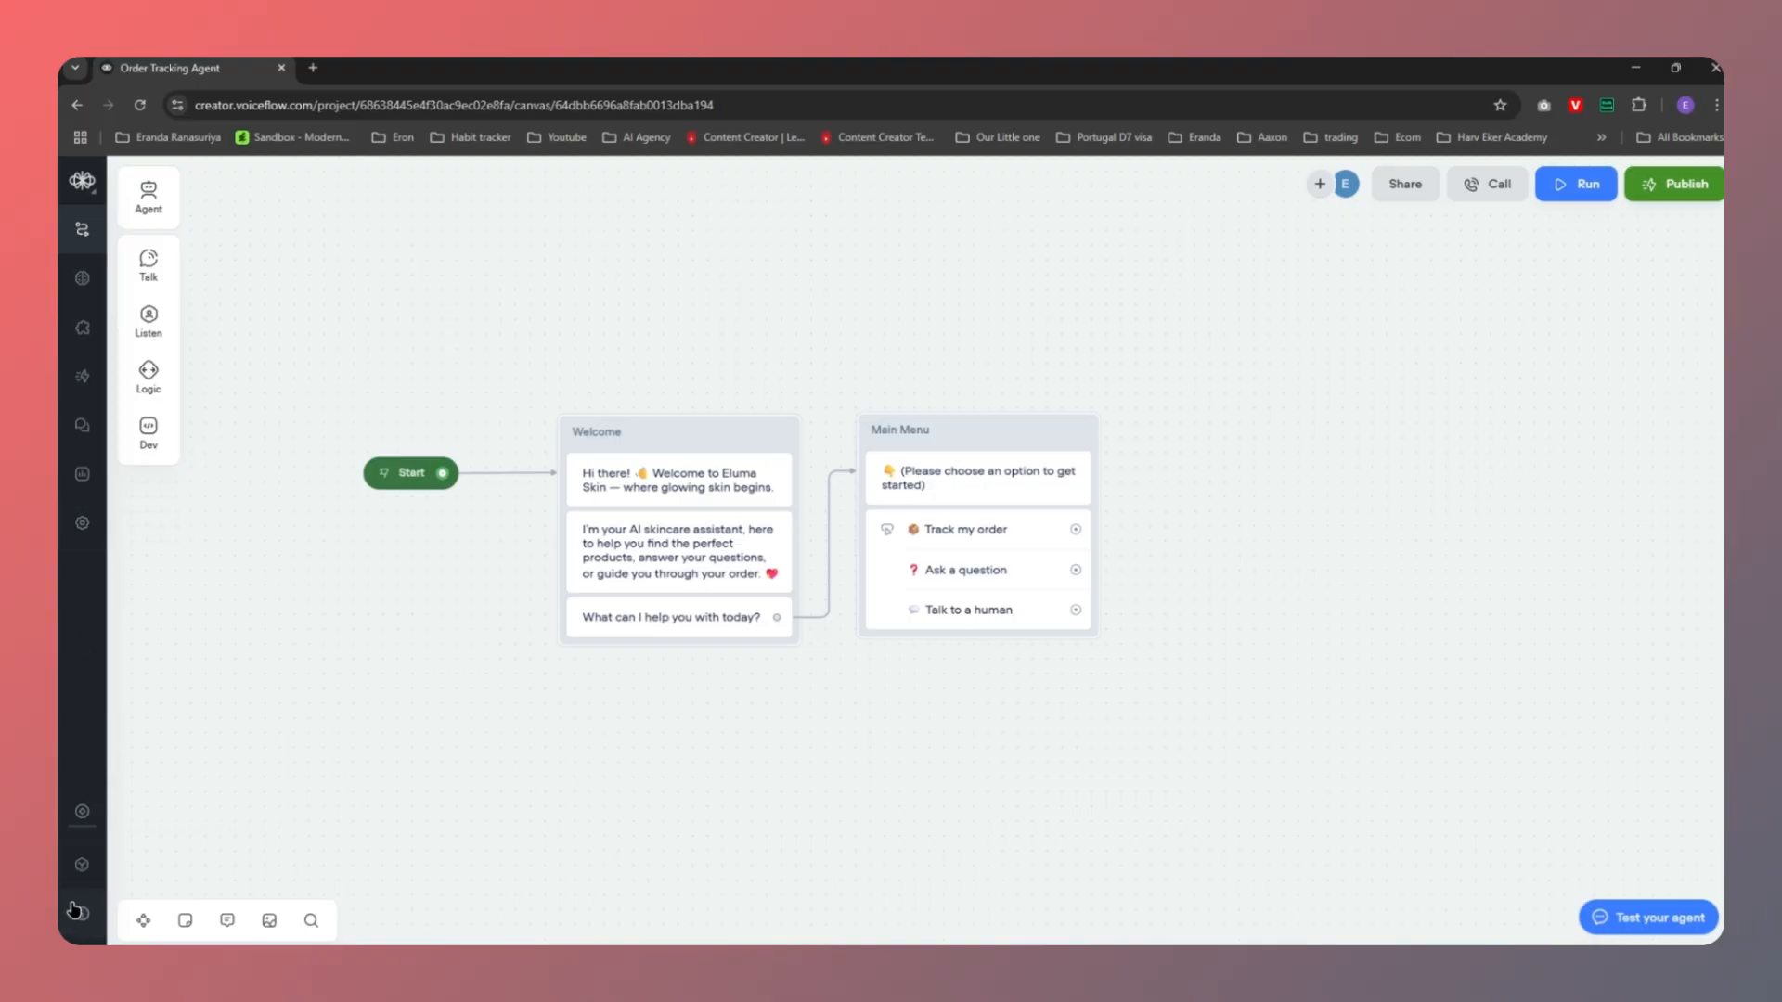
left_click(84, 866)
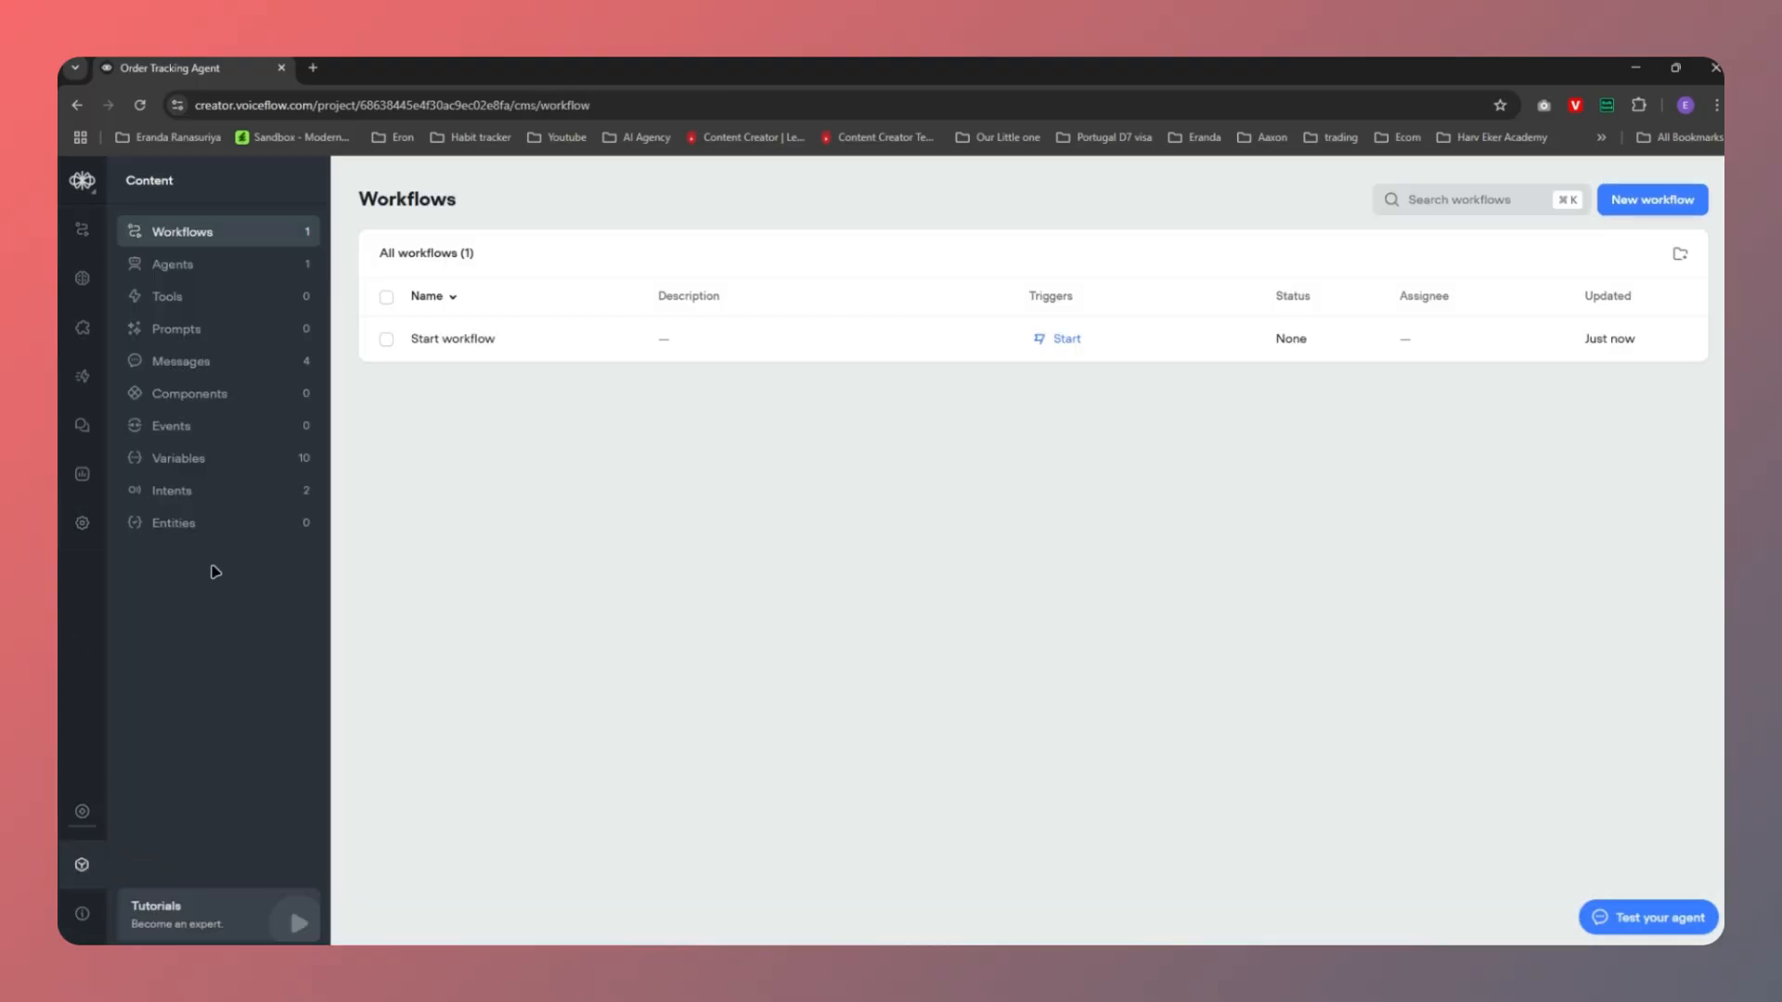
left_click(206, 499)
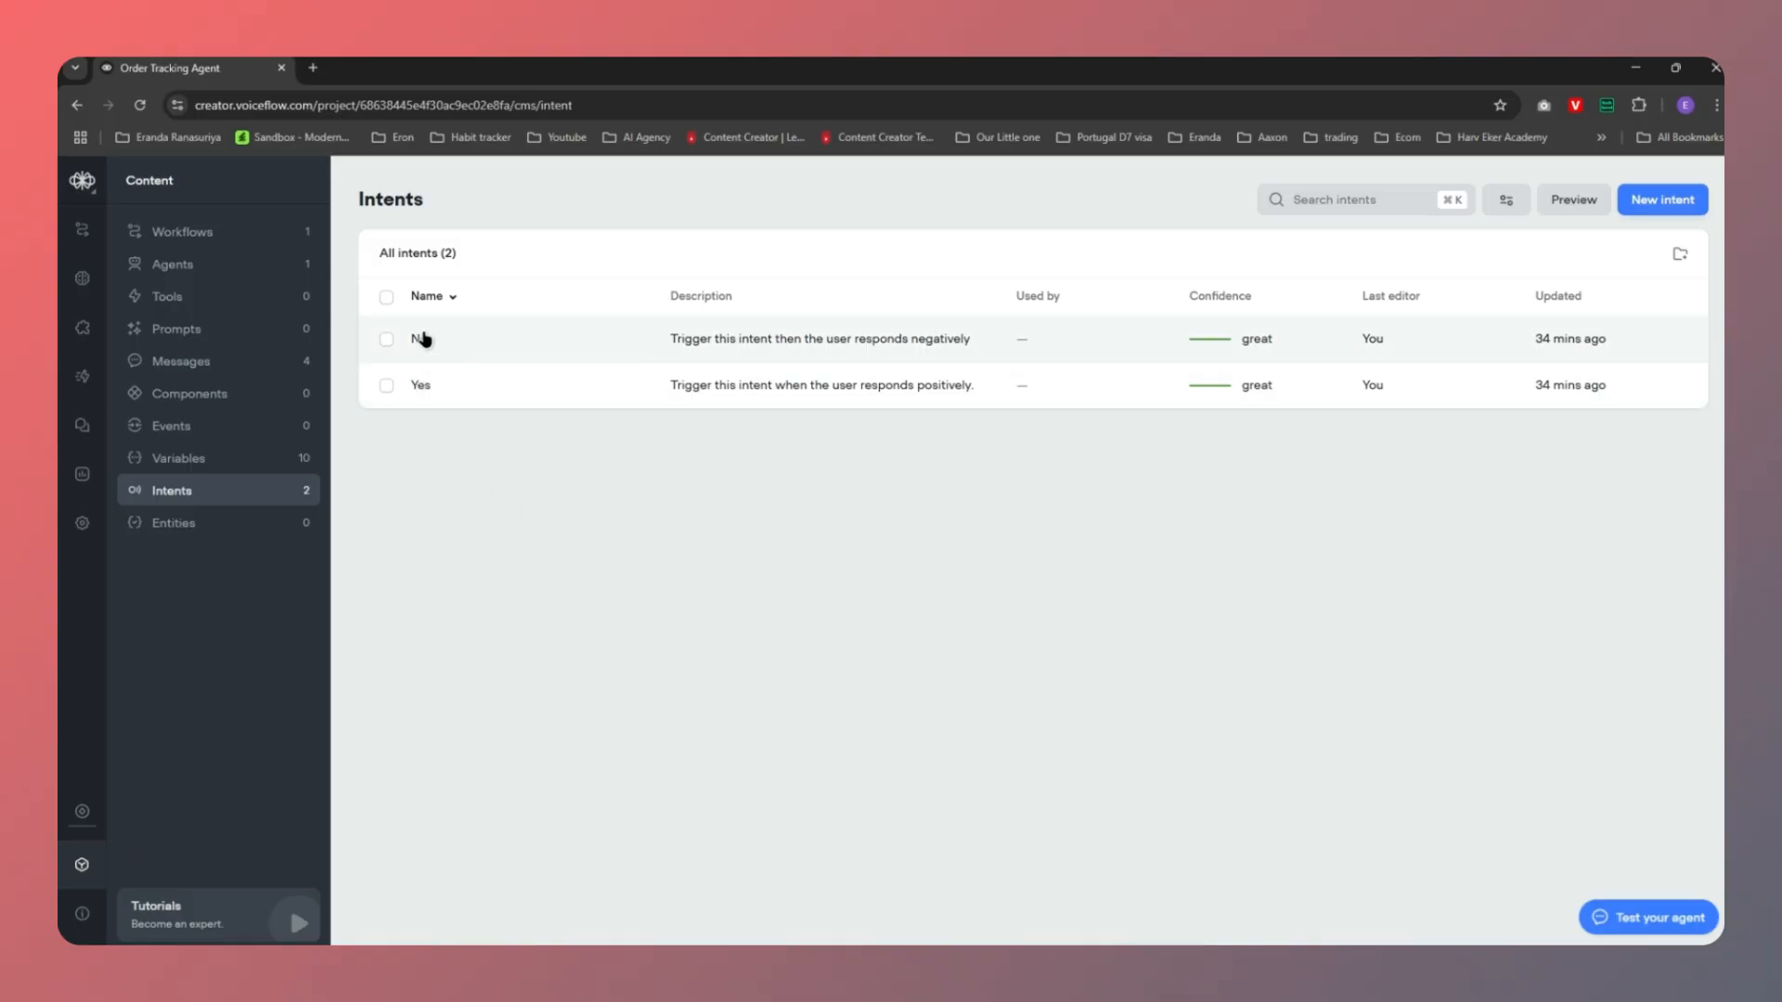
Create an 'Order Tracking' intent with an order-status description and two sample utterances
left_click(1663, 205)
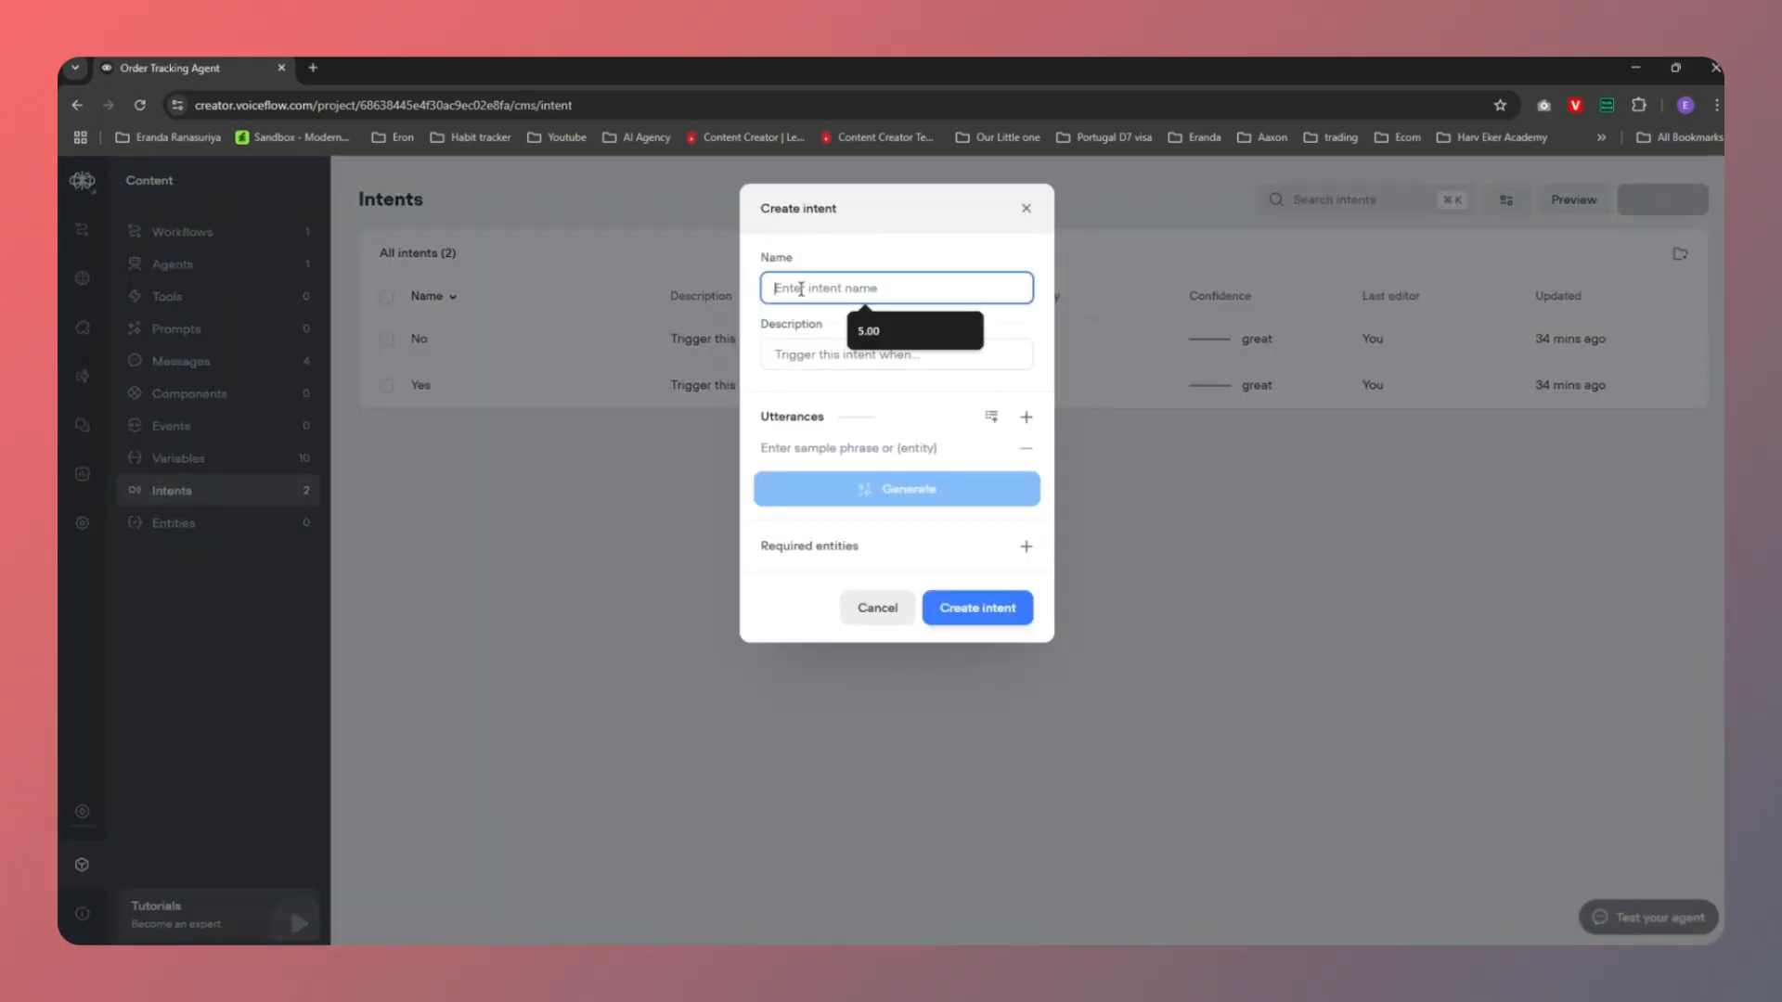
type("Order T")
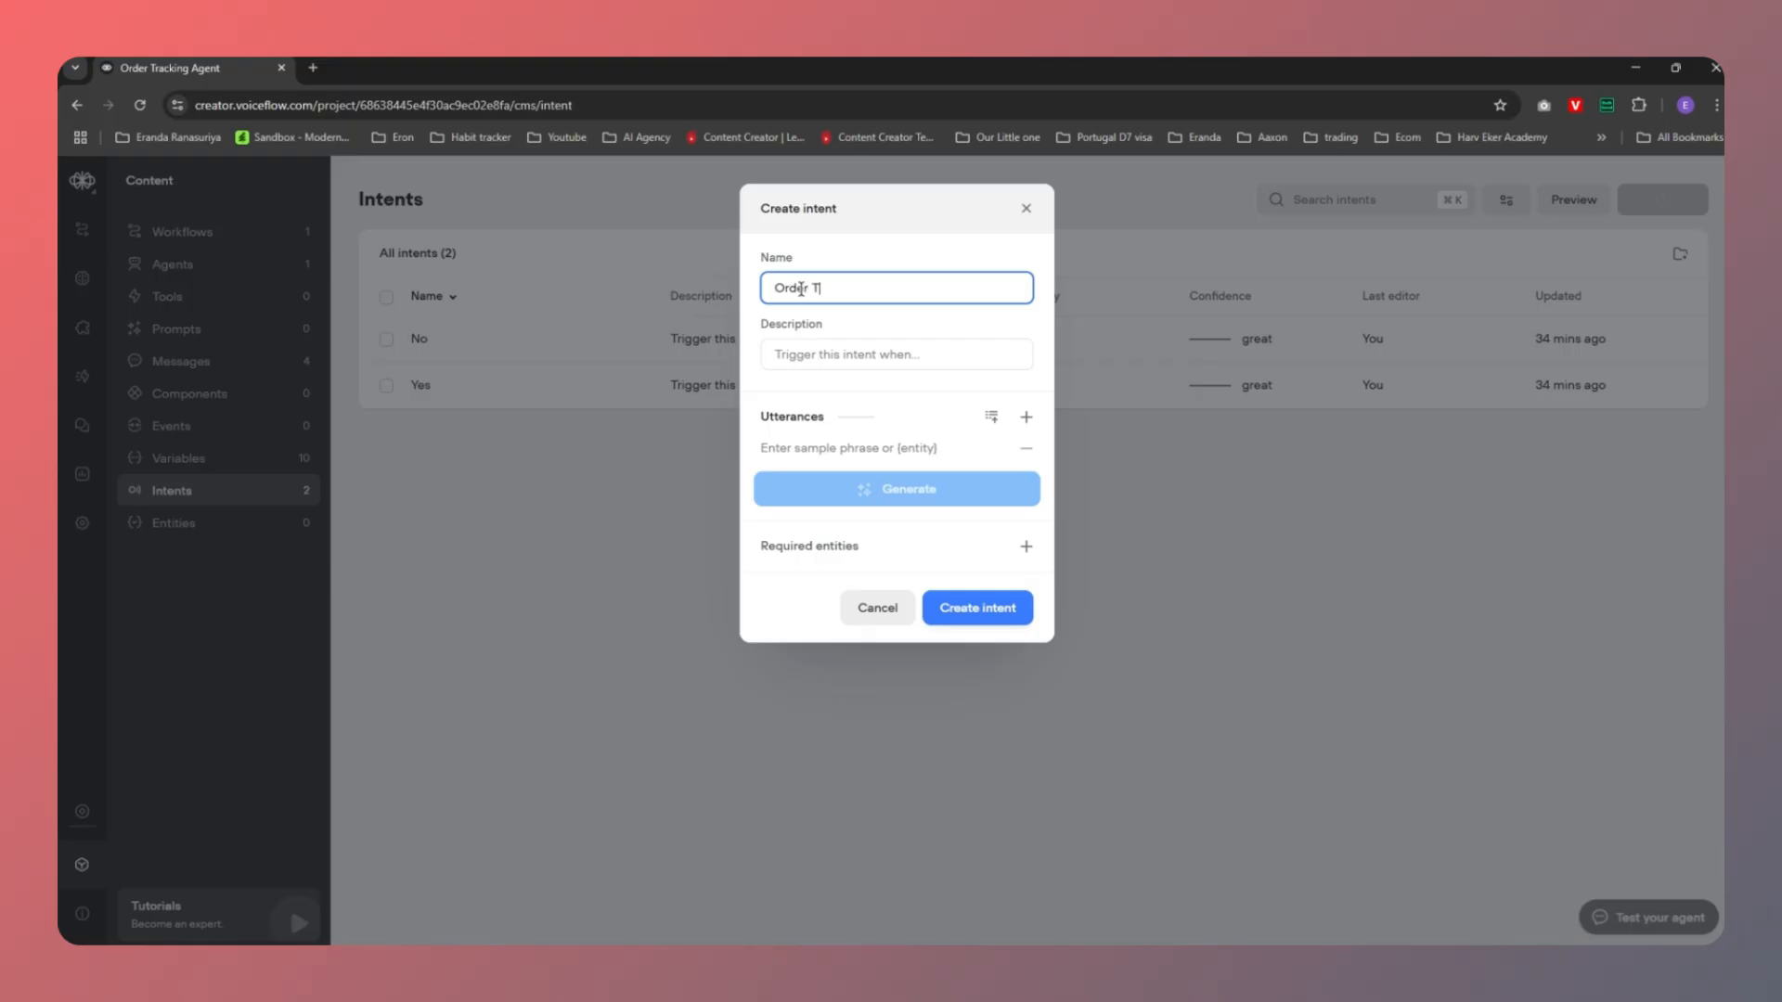
type("racking")
left_click(811, 353)
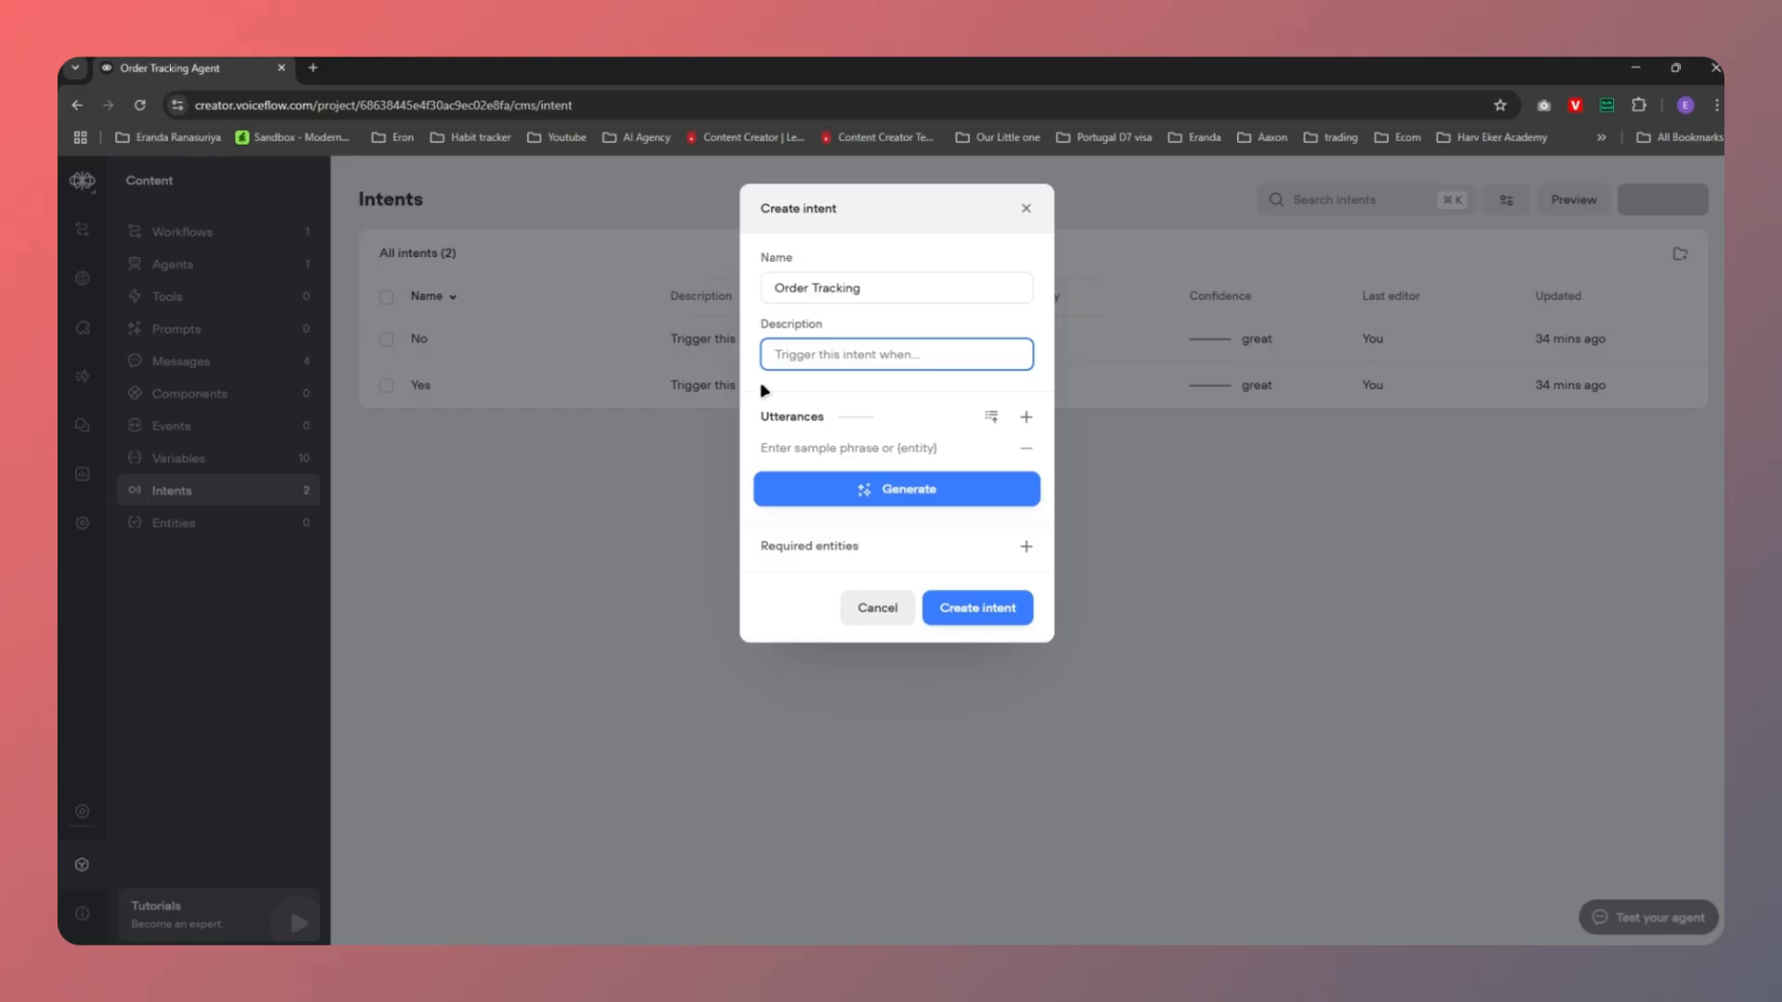
type("Trigger this intent when a customer wants to")
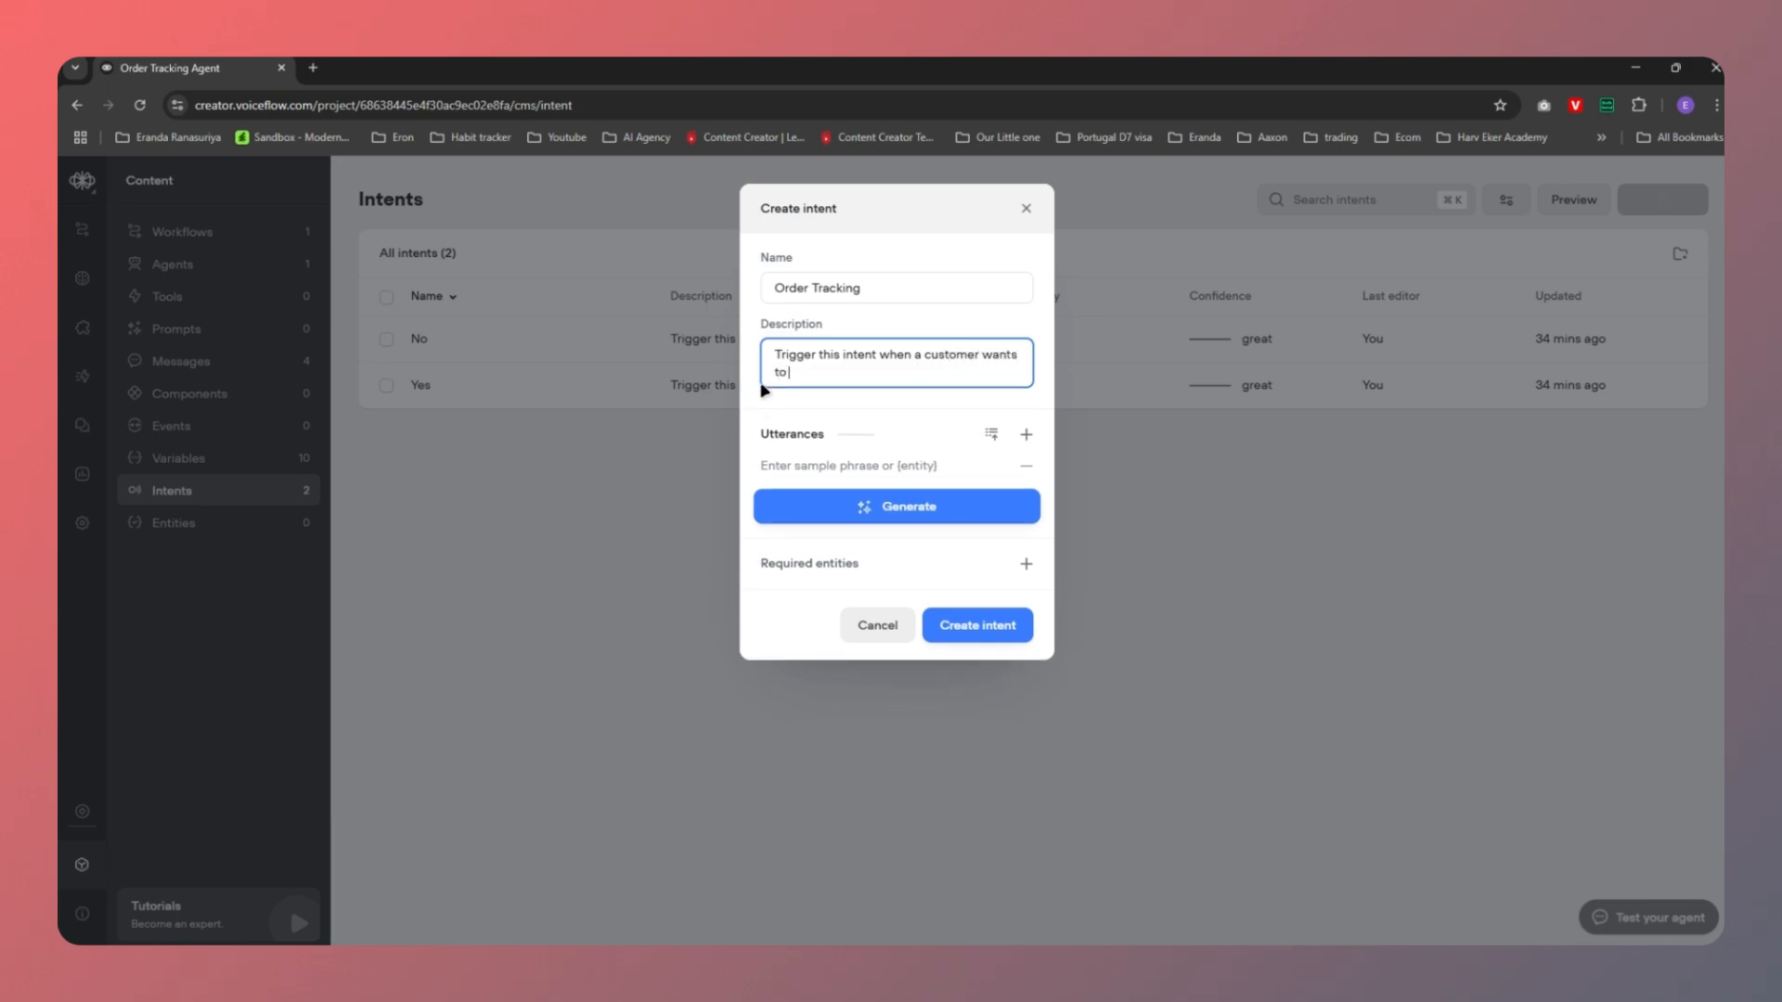
type(" know about their order status.")
left_click(828, 467)
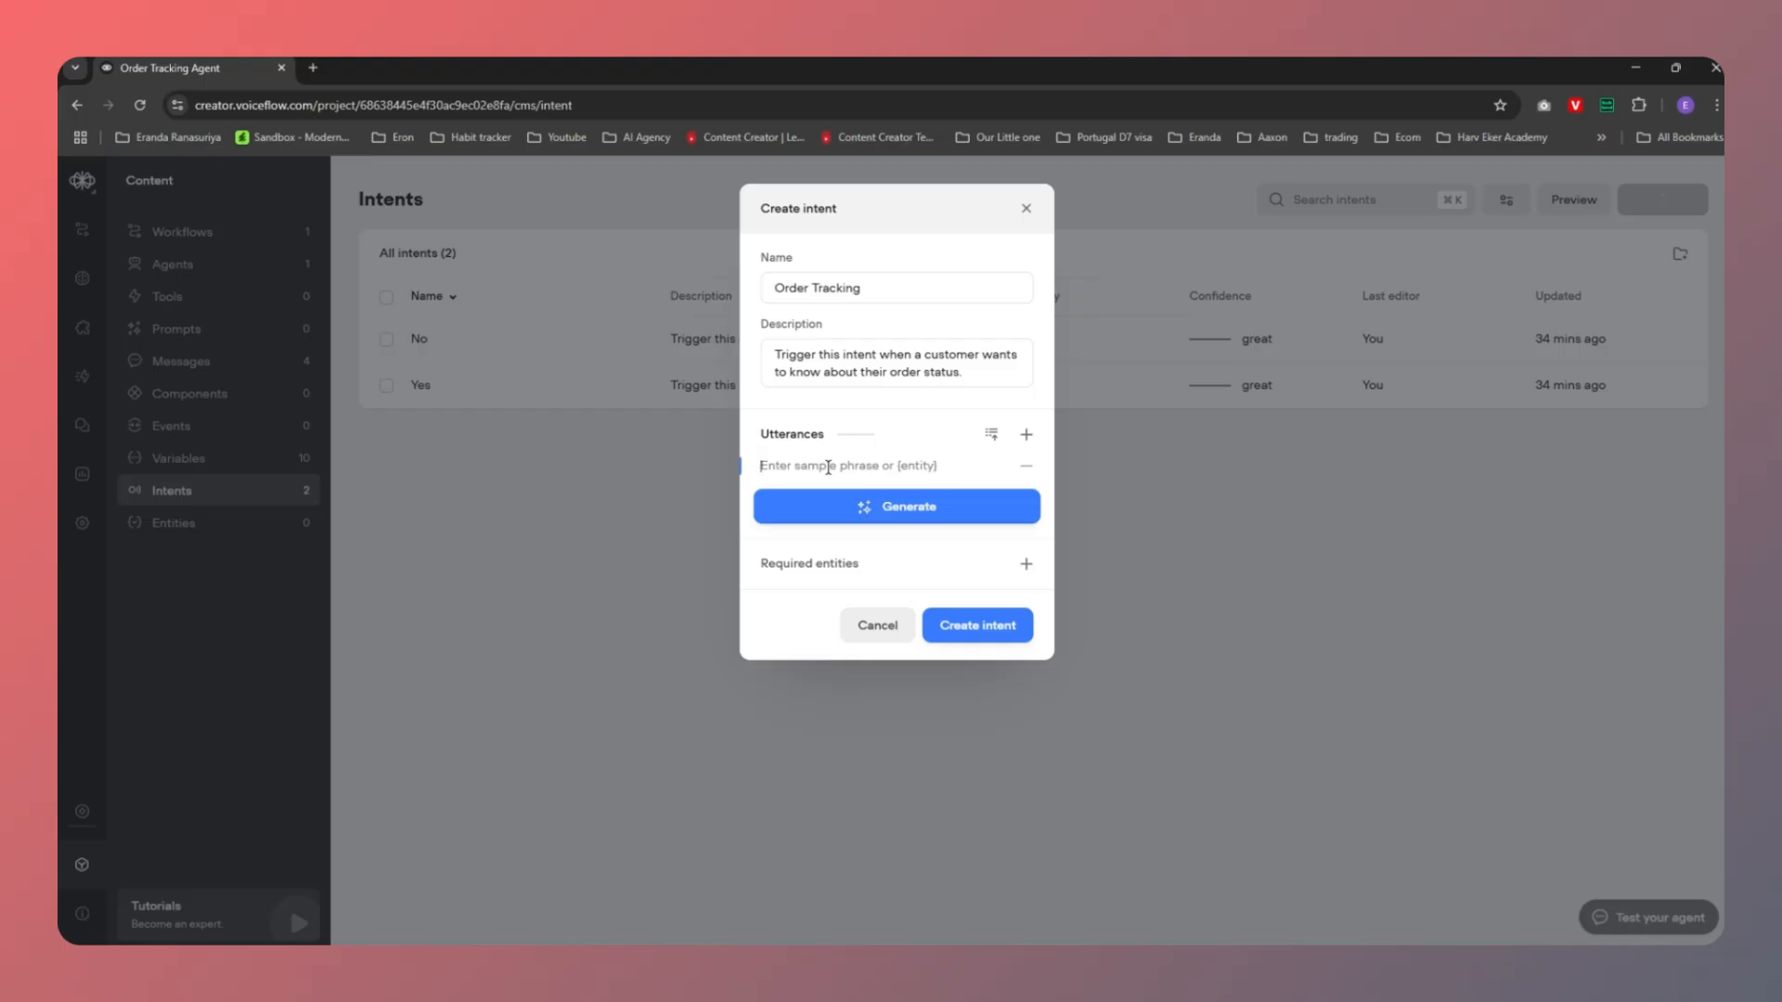
type("Whre")
type("e is my ")
type("package?")
key("Return")
type("I want")
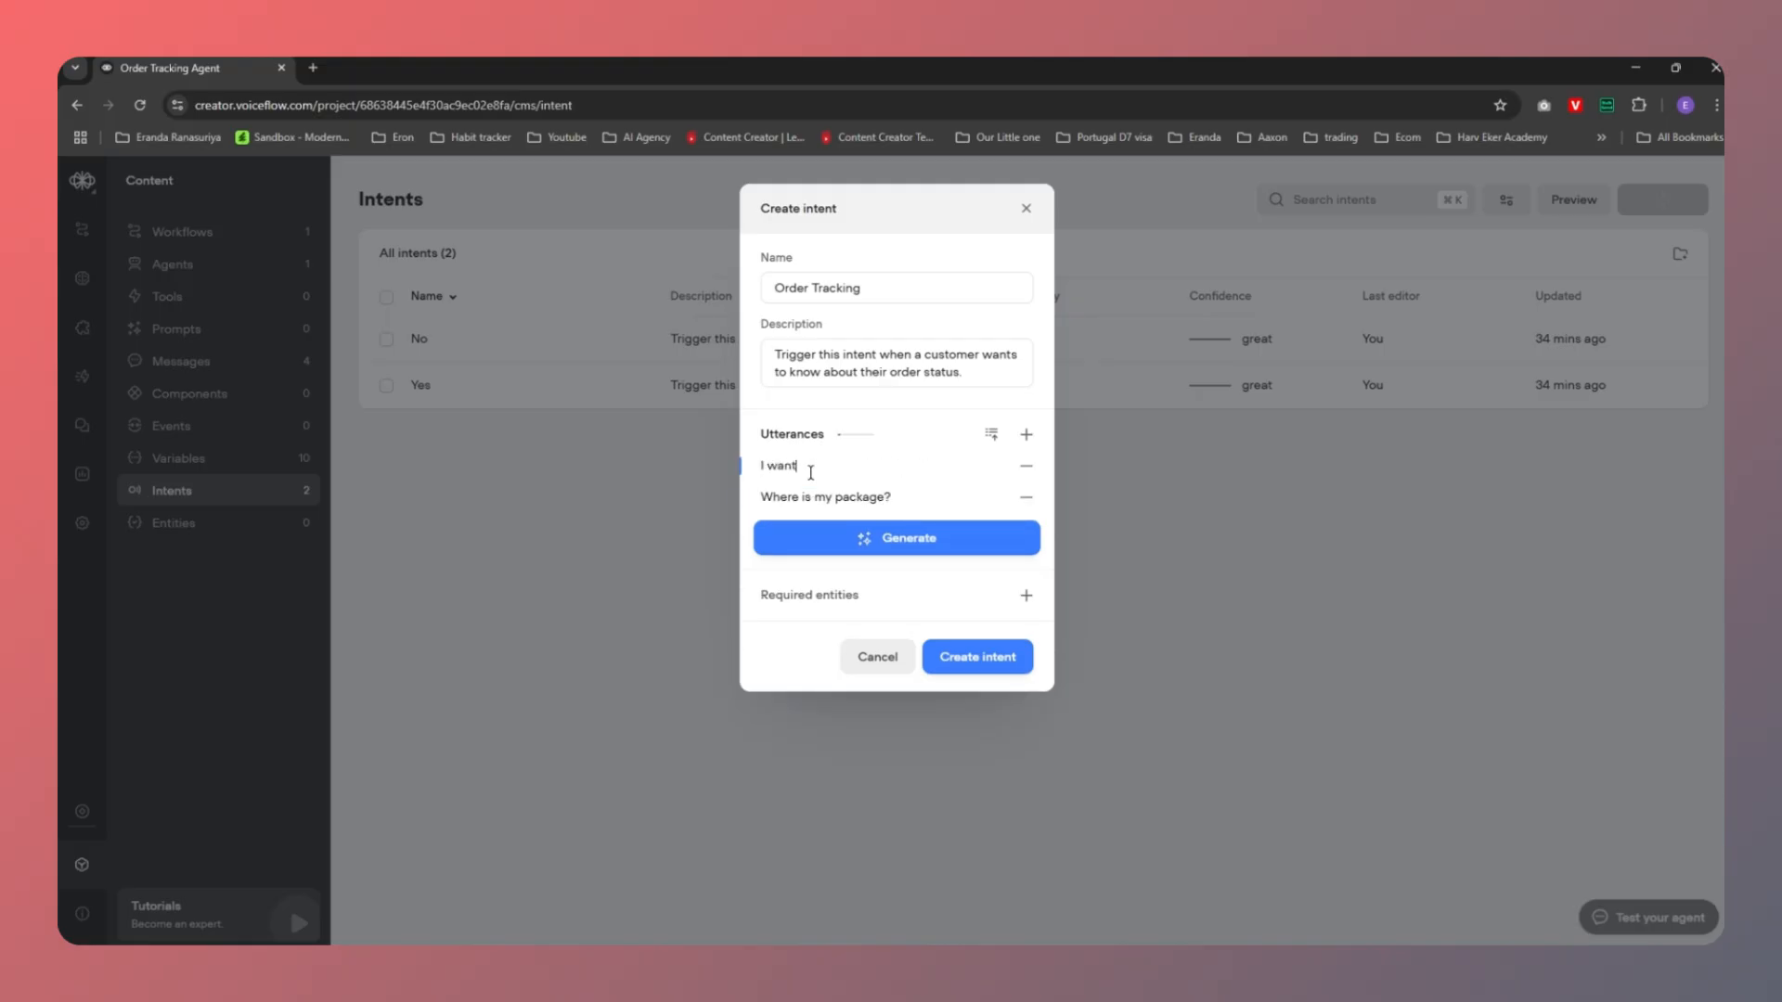
type(" to check my order status")
key("Return")
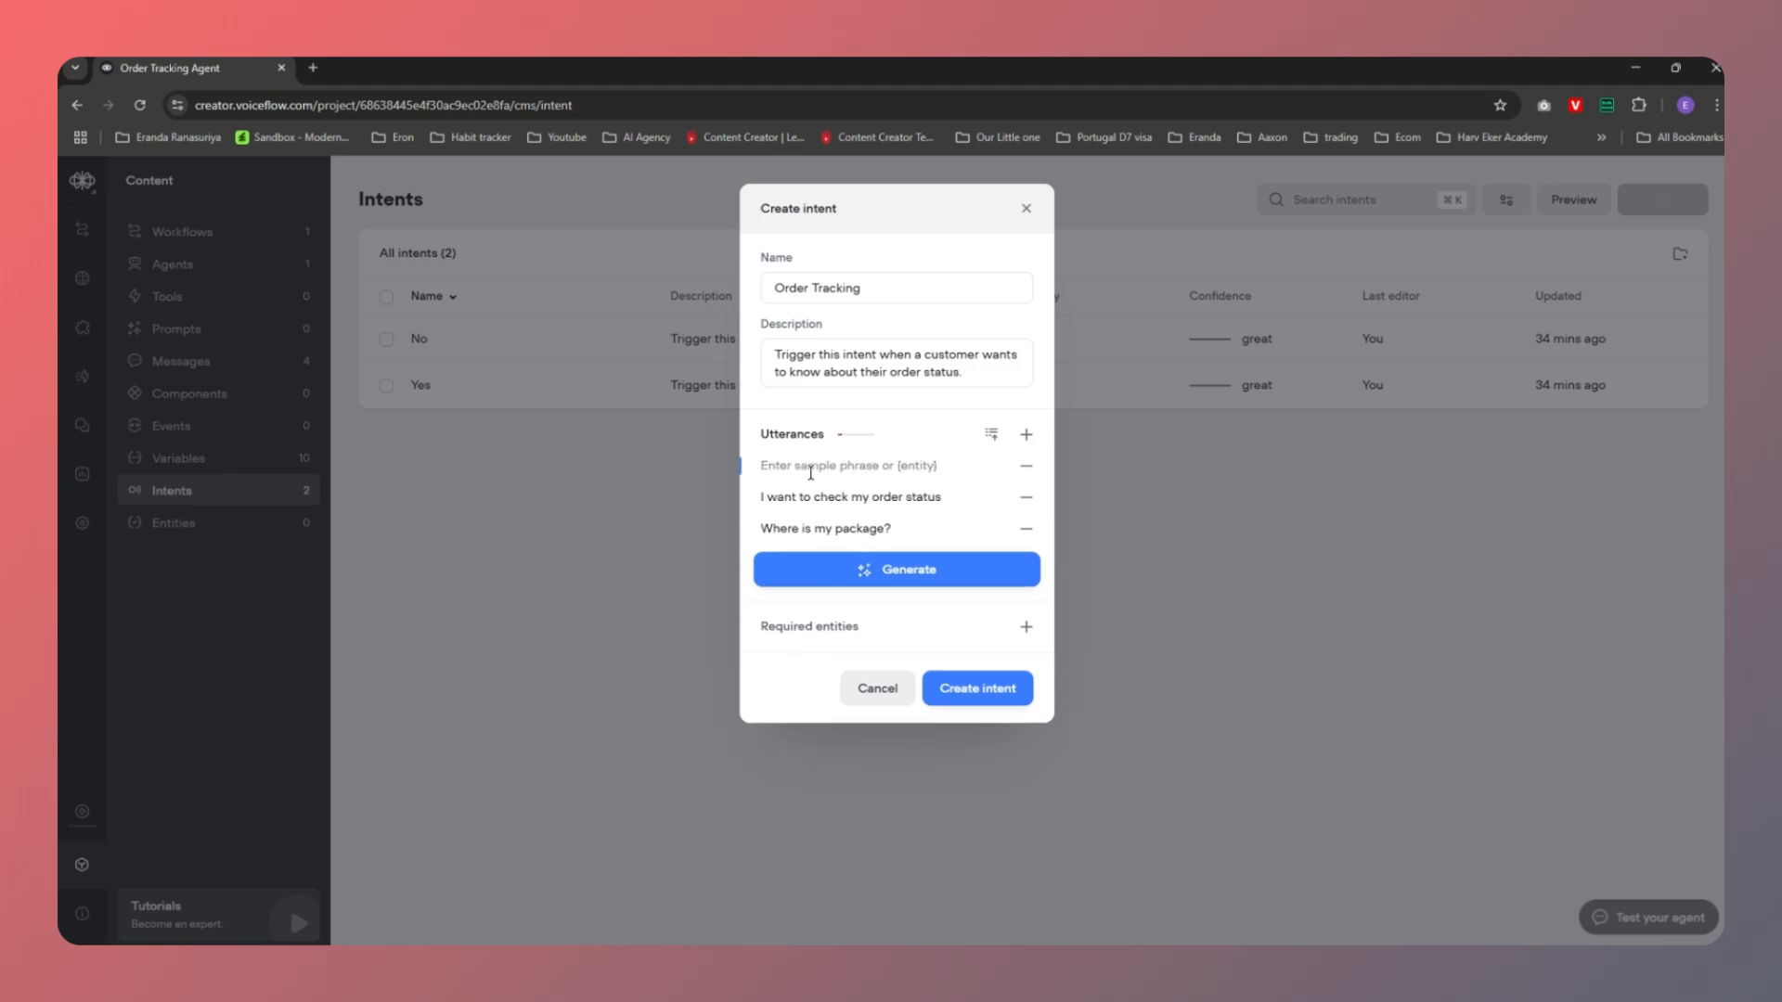
Remove the empty utterance, generate 10 sample phrases, and save the Order Tracking intent
left_click(1025, 466)
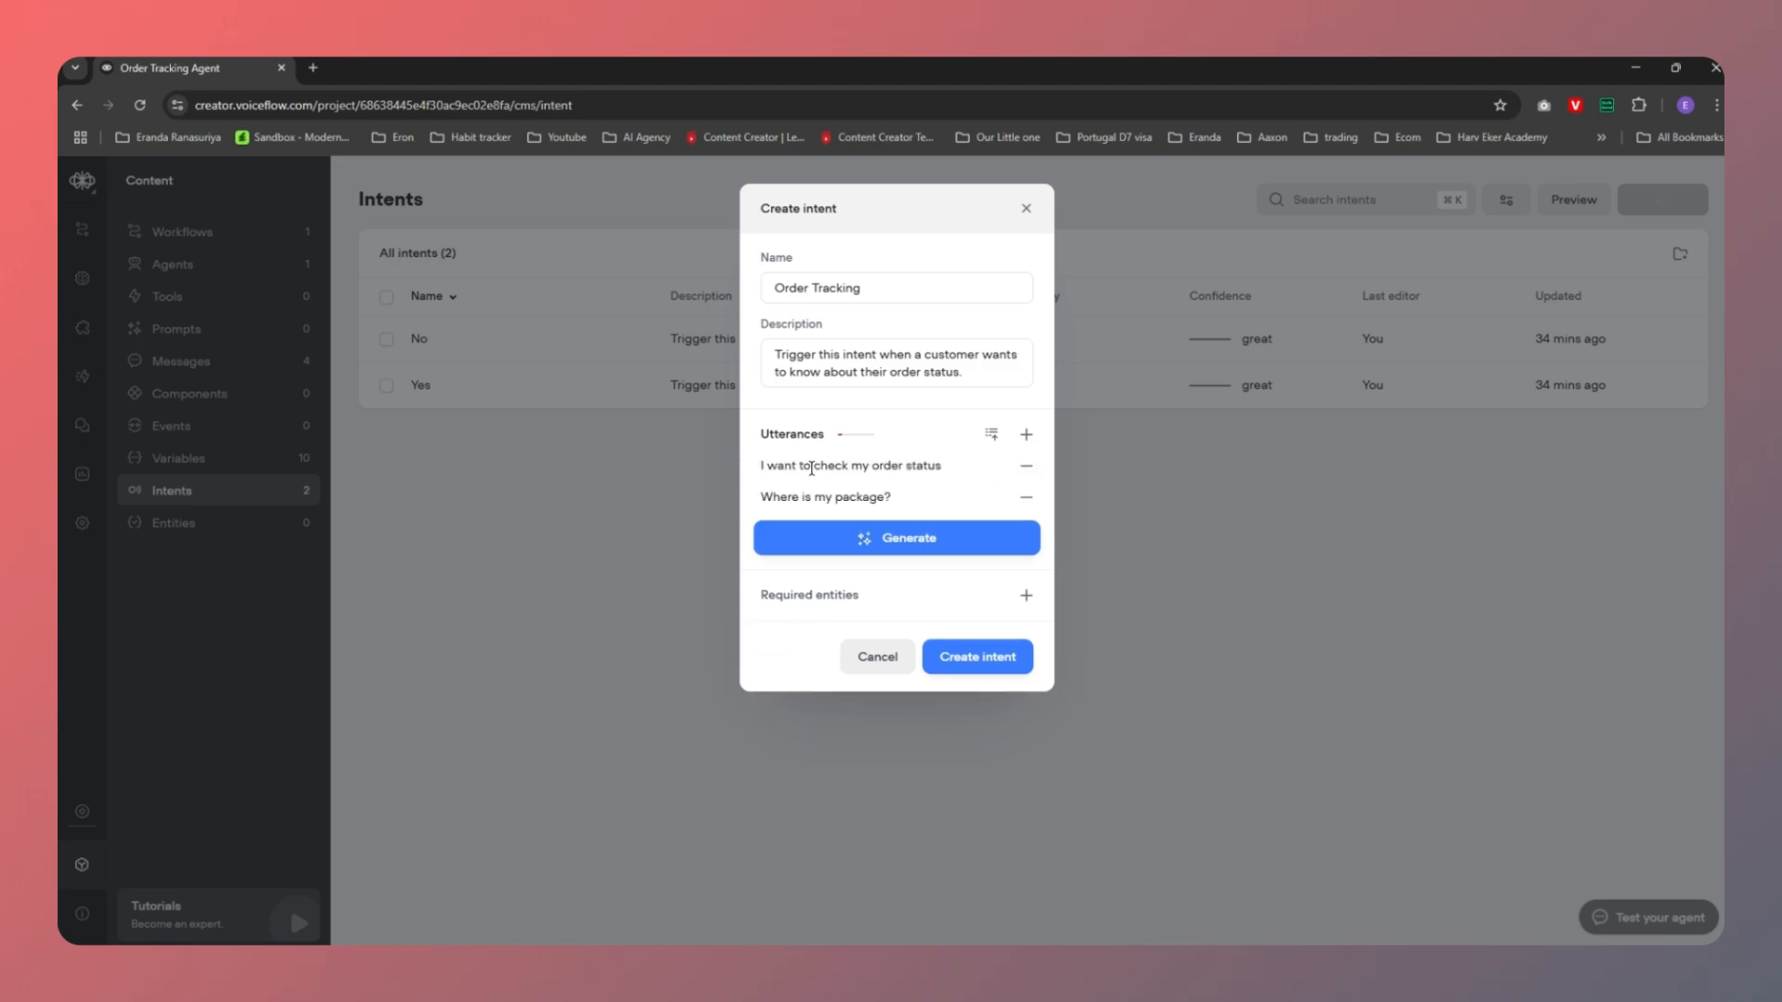
left_click(893, 545)
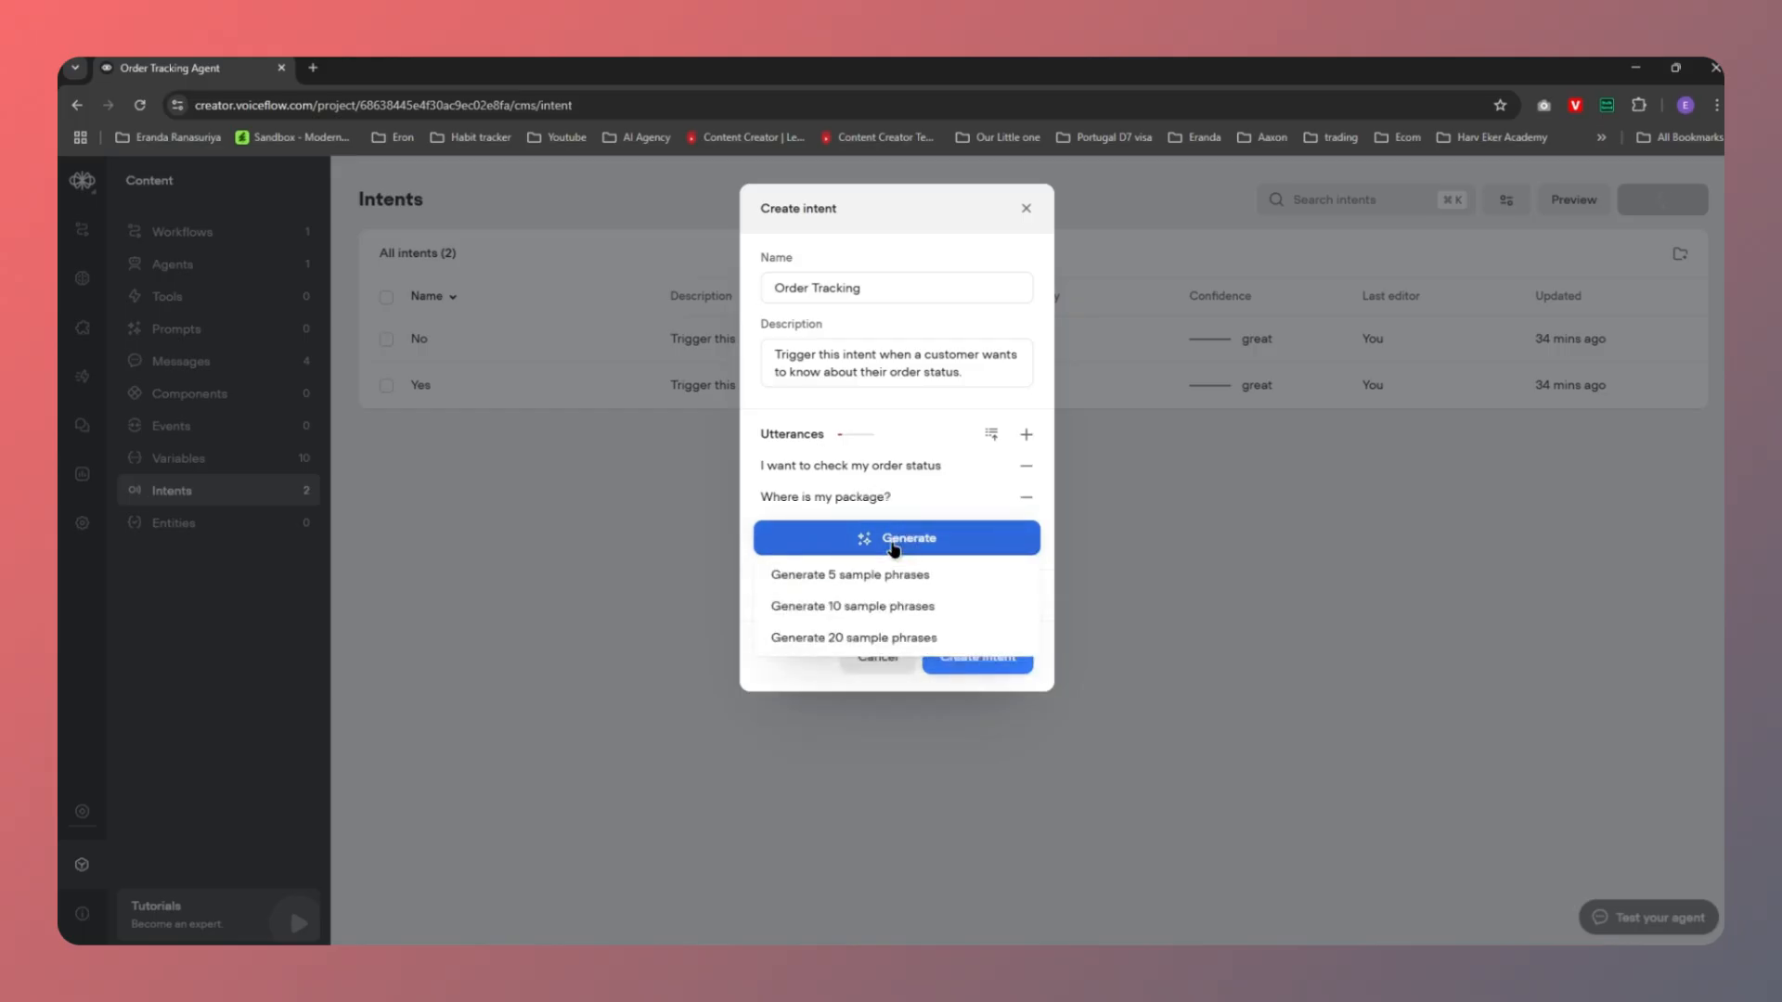
left_click(838, 608)
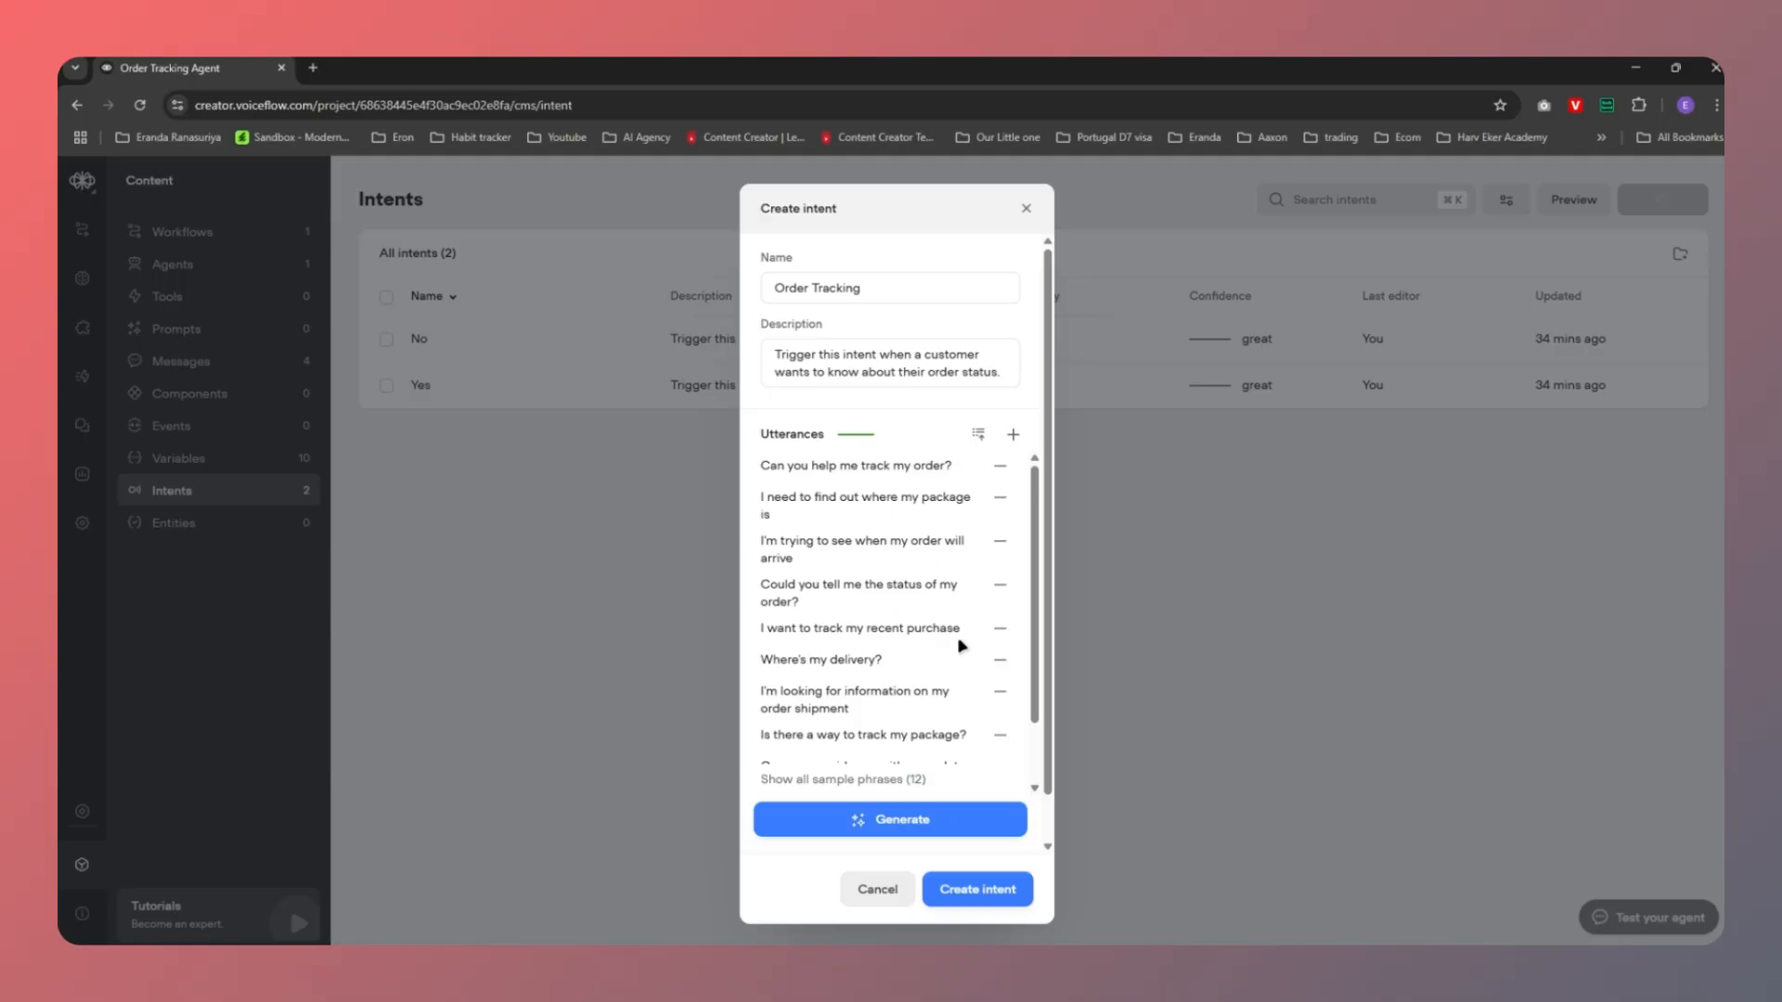
scroll(960, 645, "down", 3)
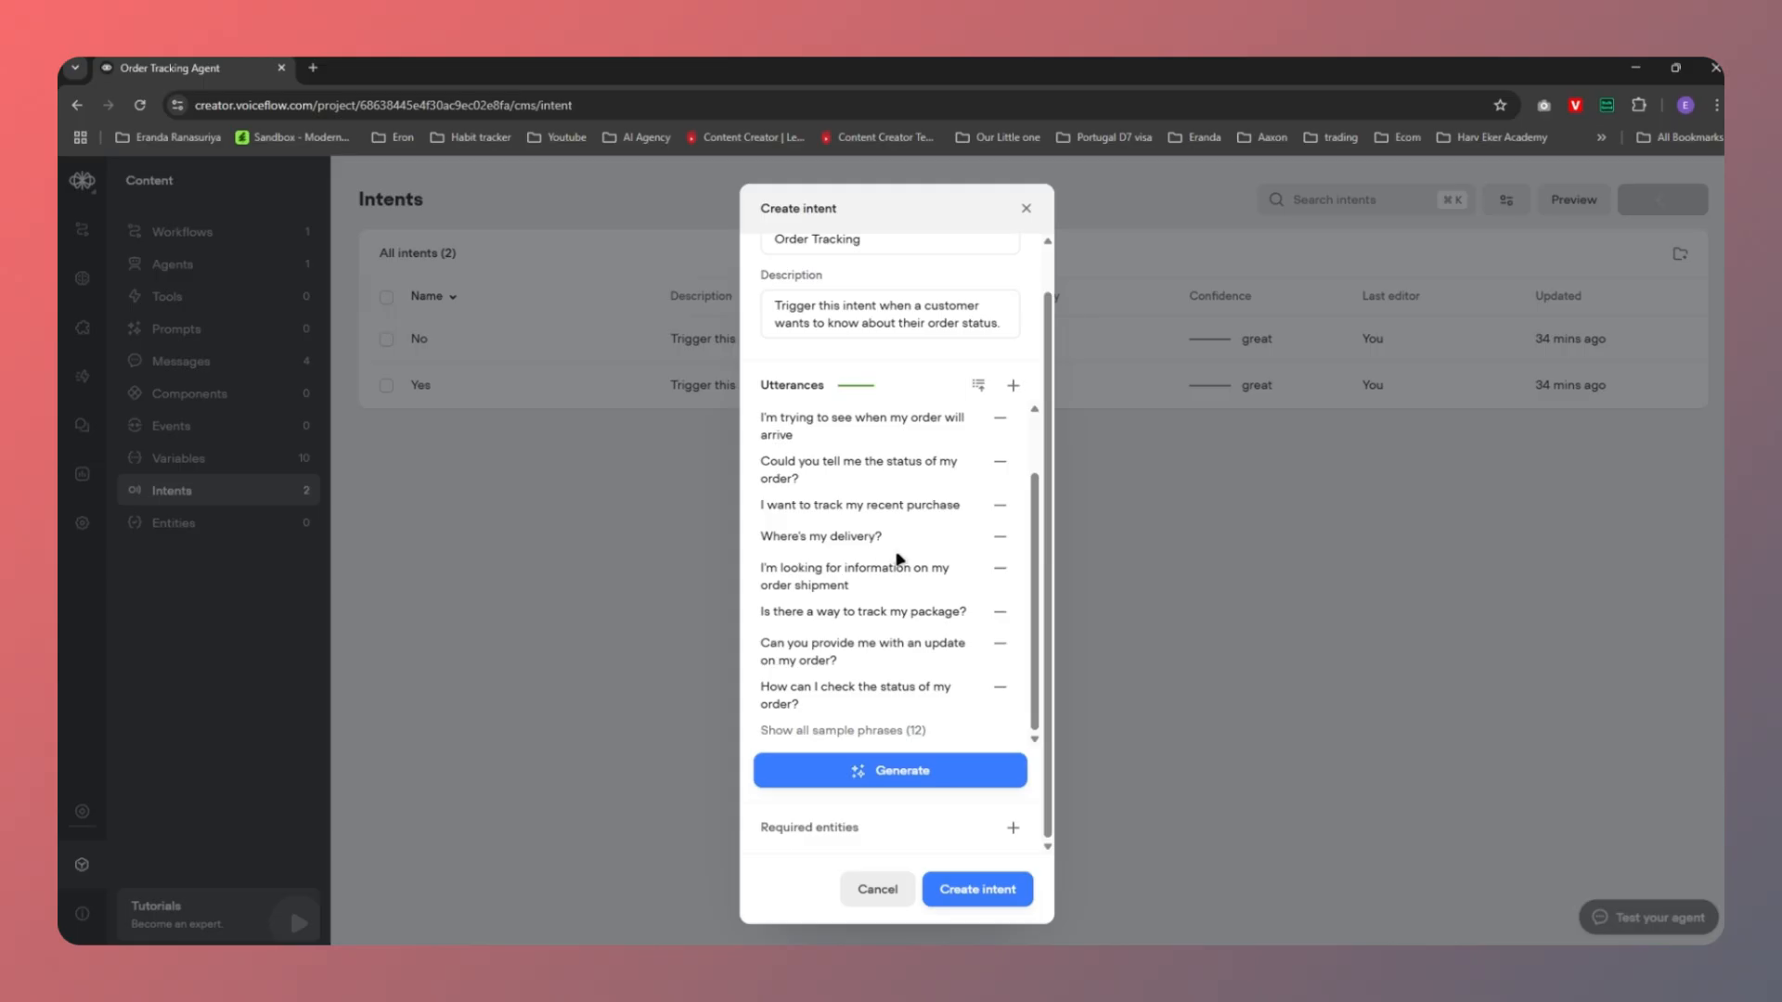
scroll(953, 602, "up", 1)
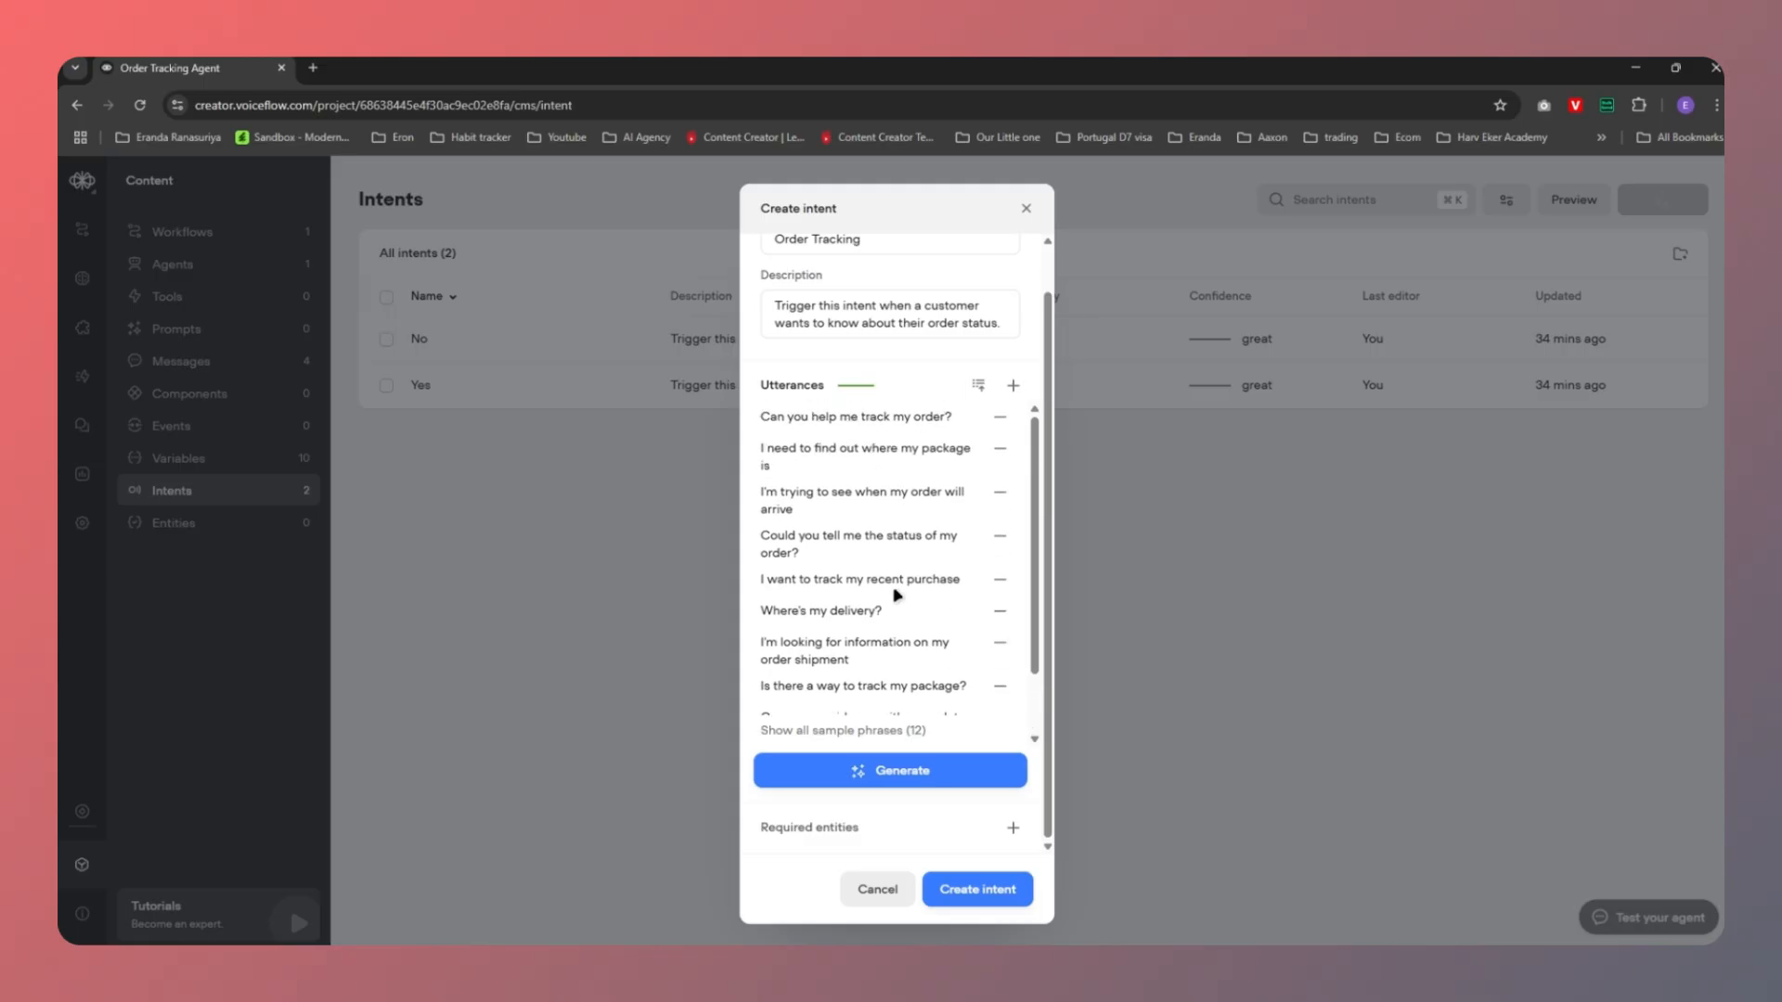
scroll(999, 641, "down", 1)
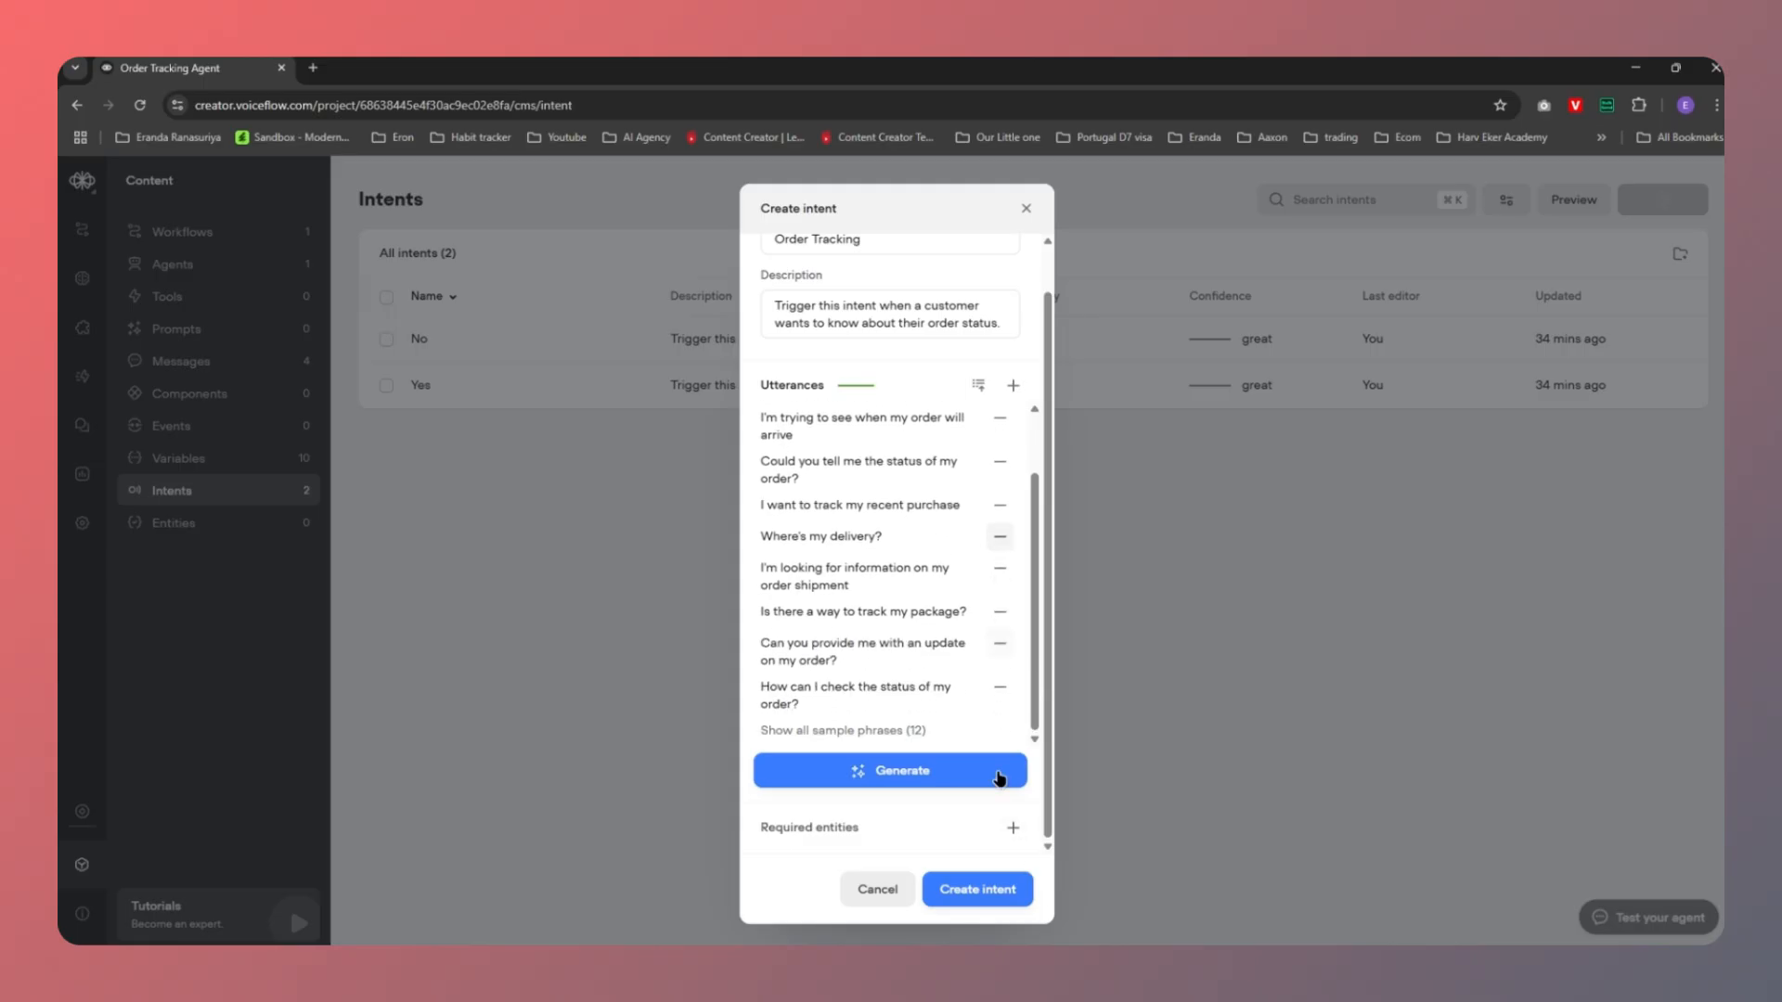
left_click(977, 891)
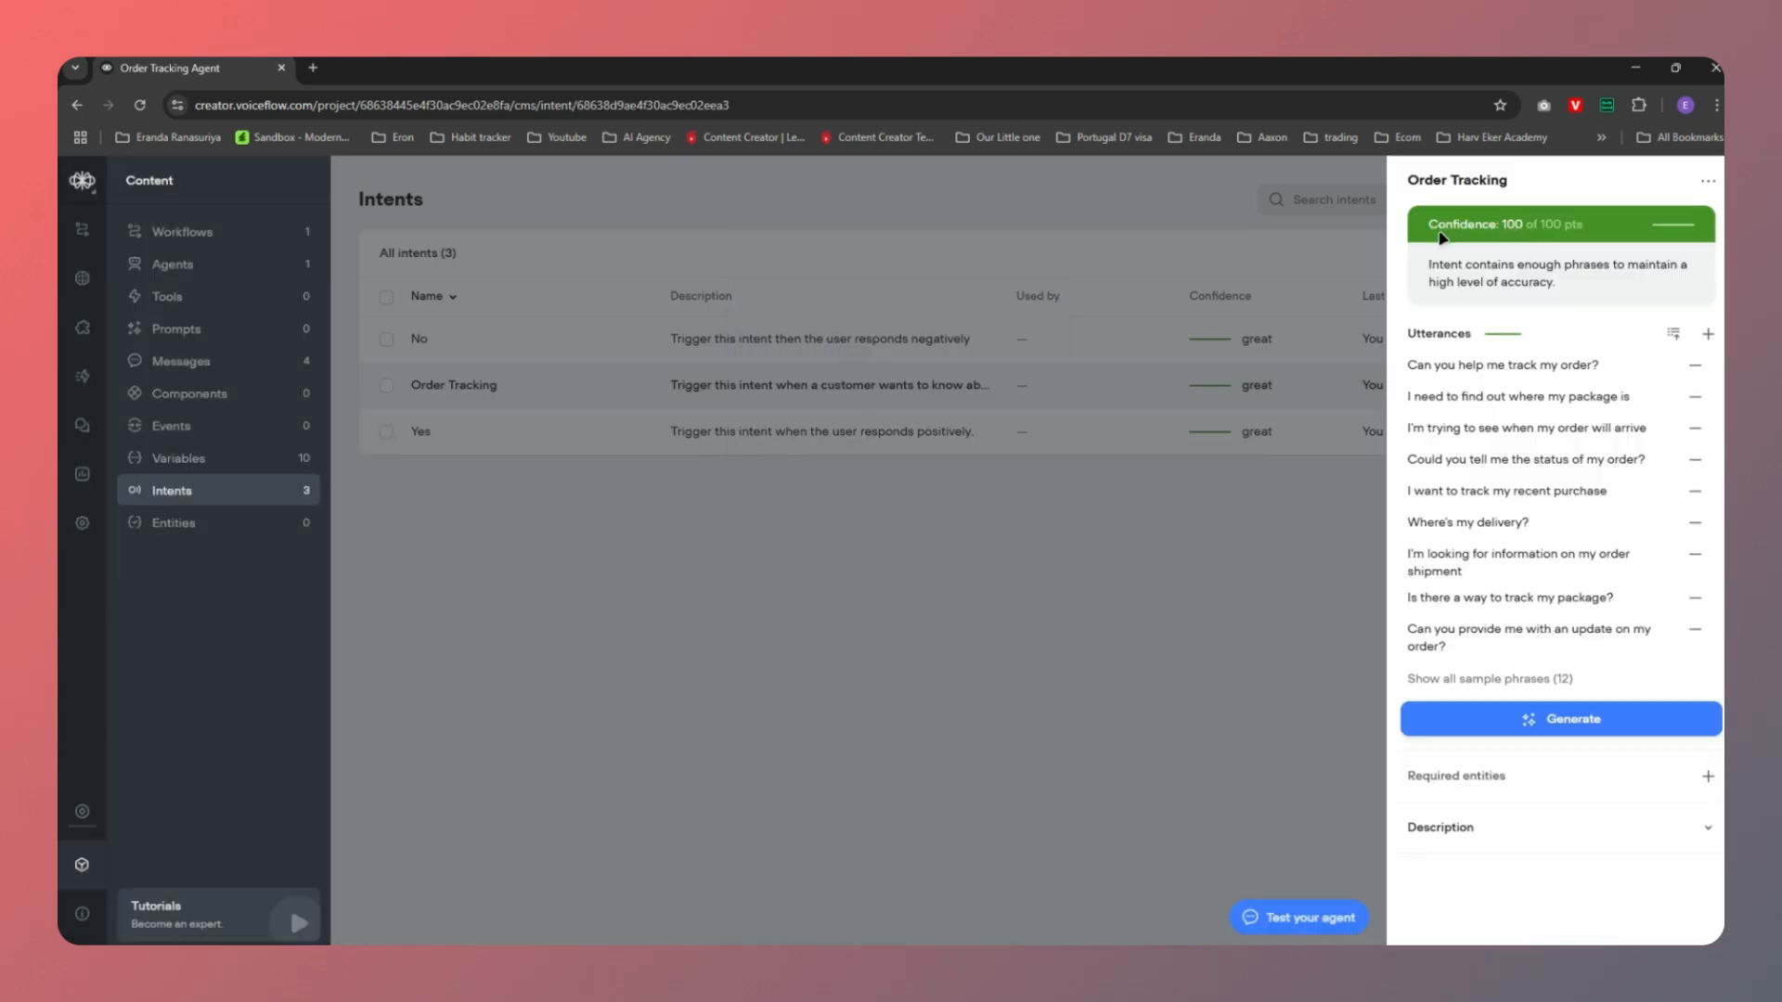
Hide the confidence explanation, dismiss the Generate menu, and close the Order Tracking intent details
left_click(1547, 238)
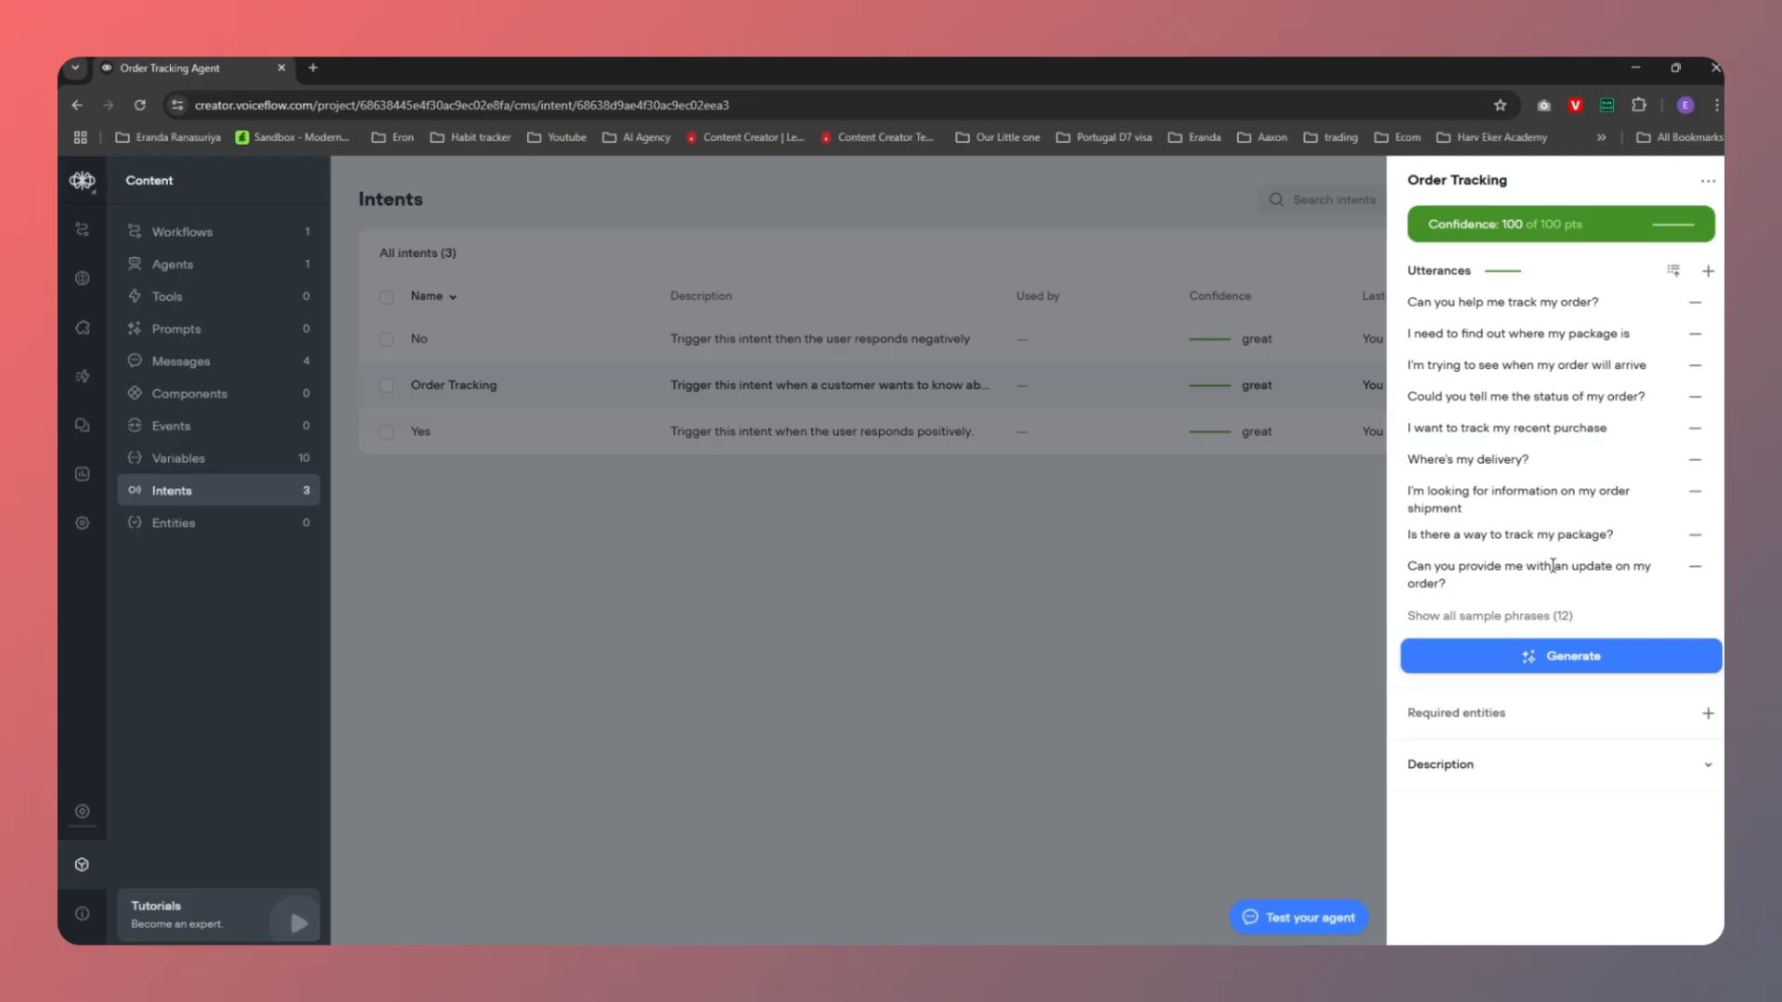
left_click(1564, 668)
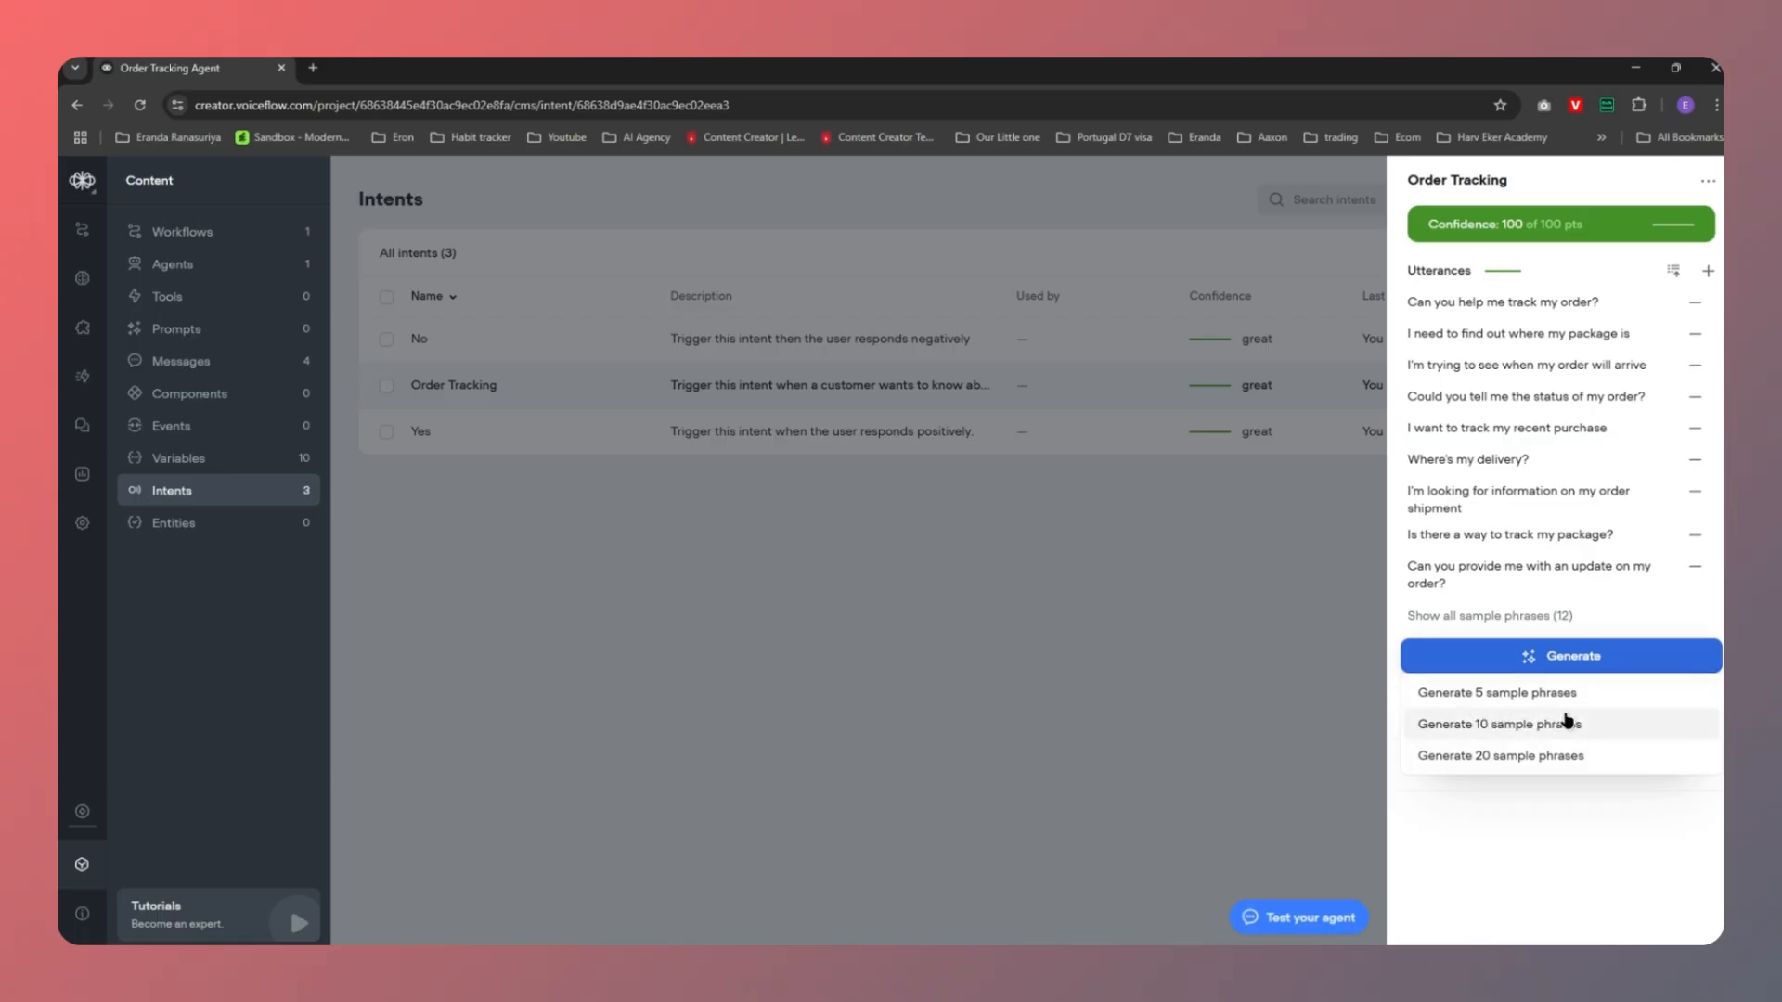
left_click(1464, 694)
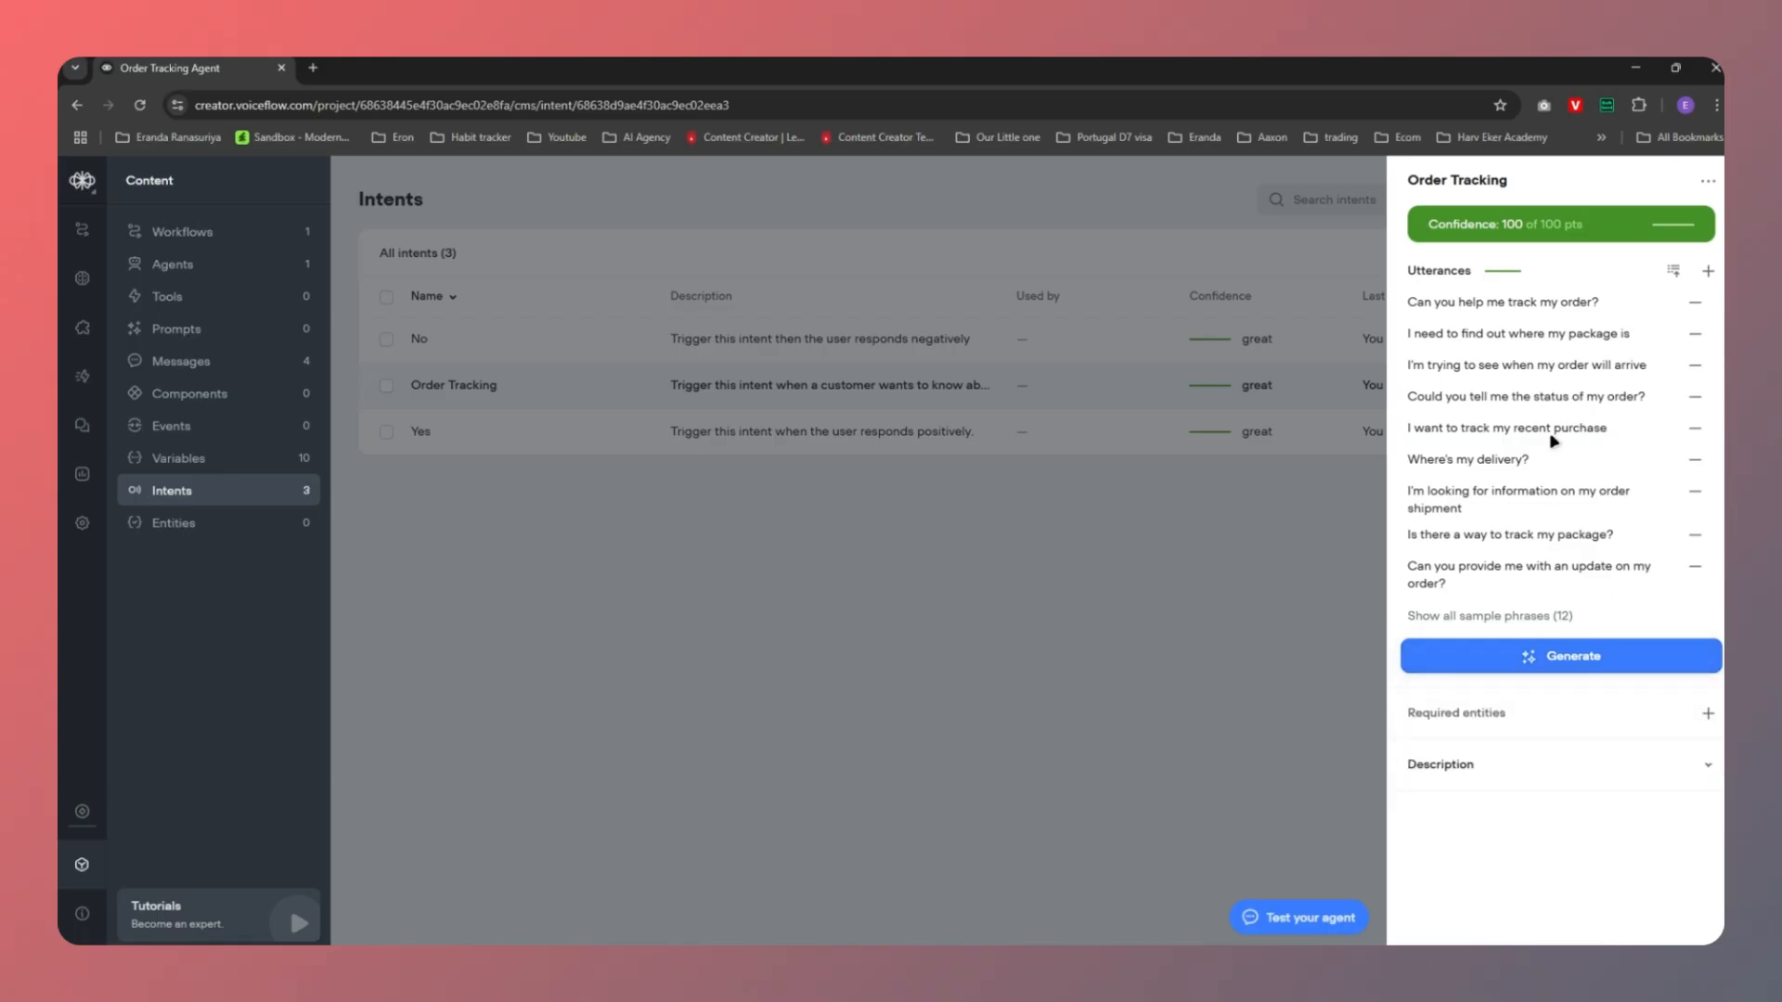
left_click(1220, 624)
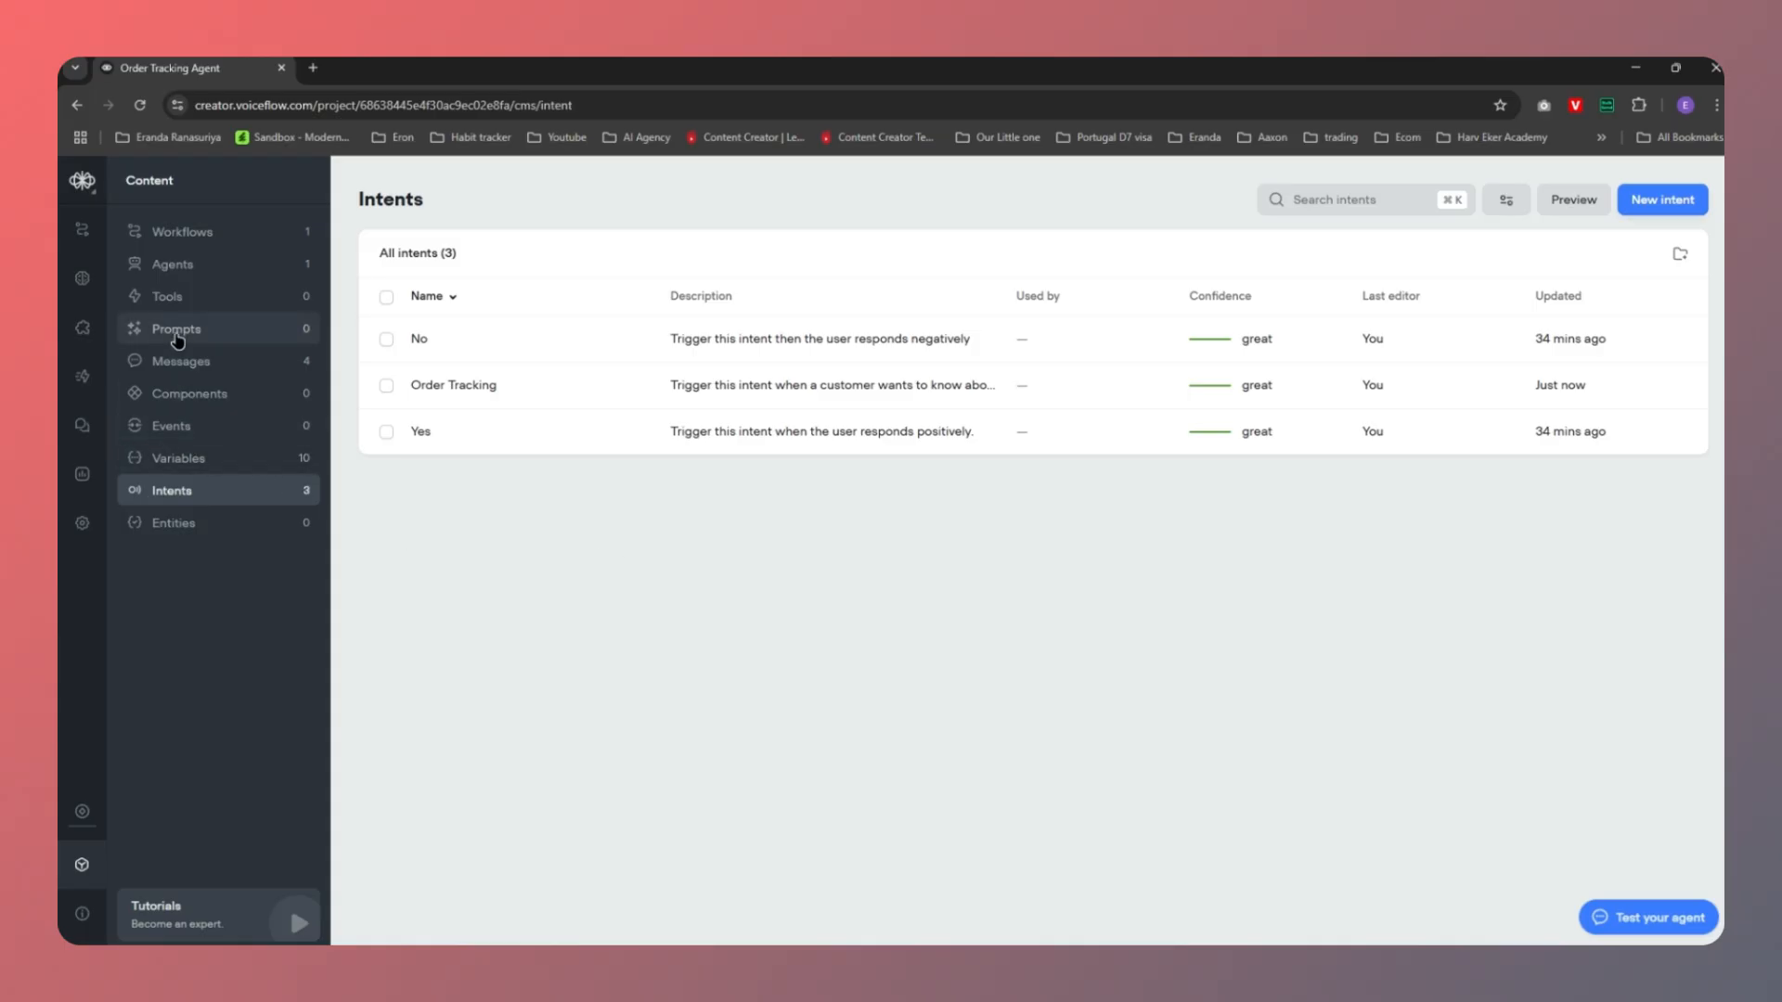
Create a new workflow named 'Order Tracking' from the Workflows list
left_click(191, 237)
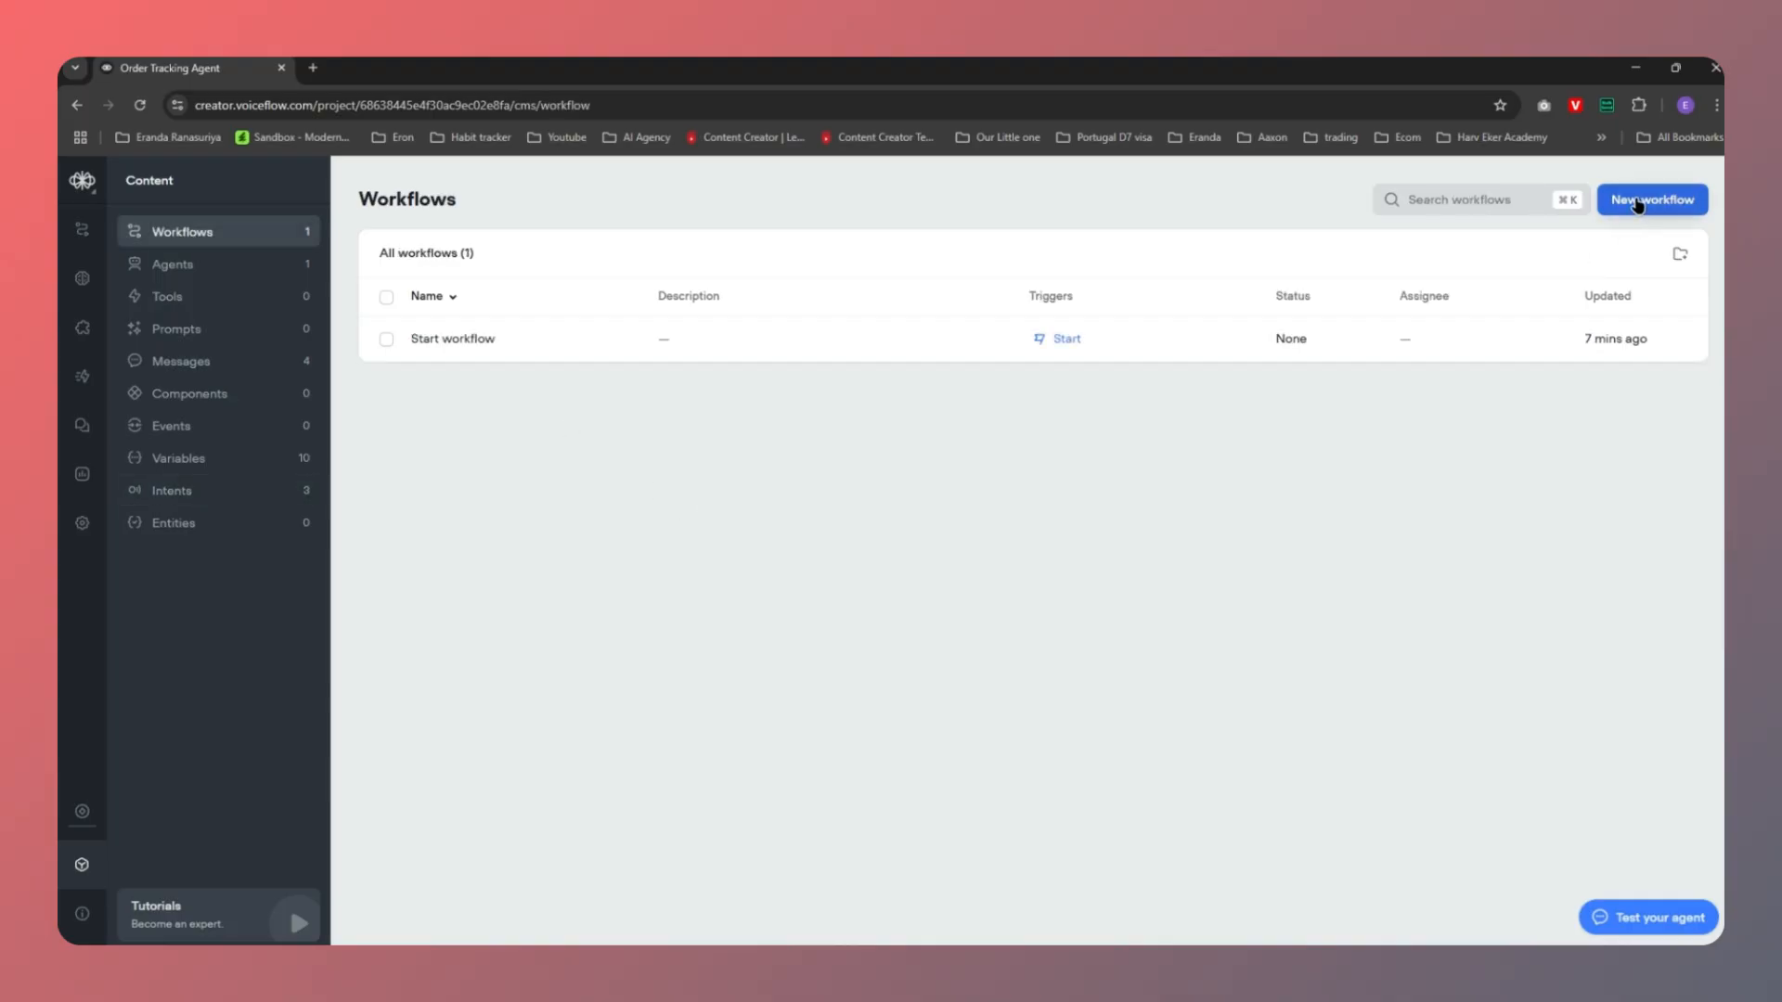
left_click(1636, 203)
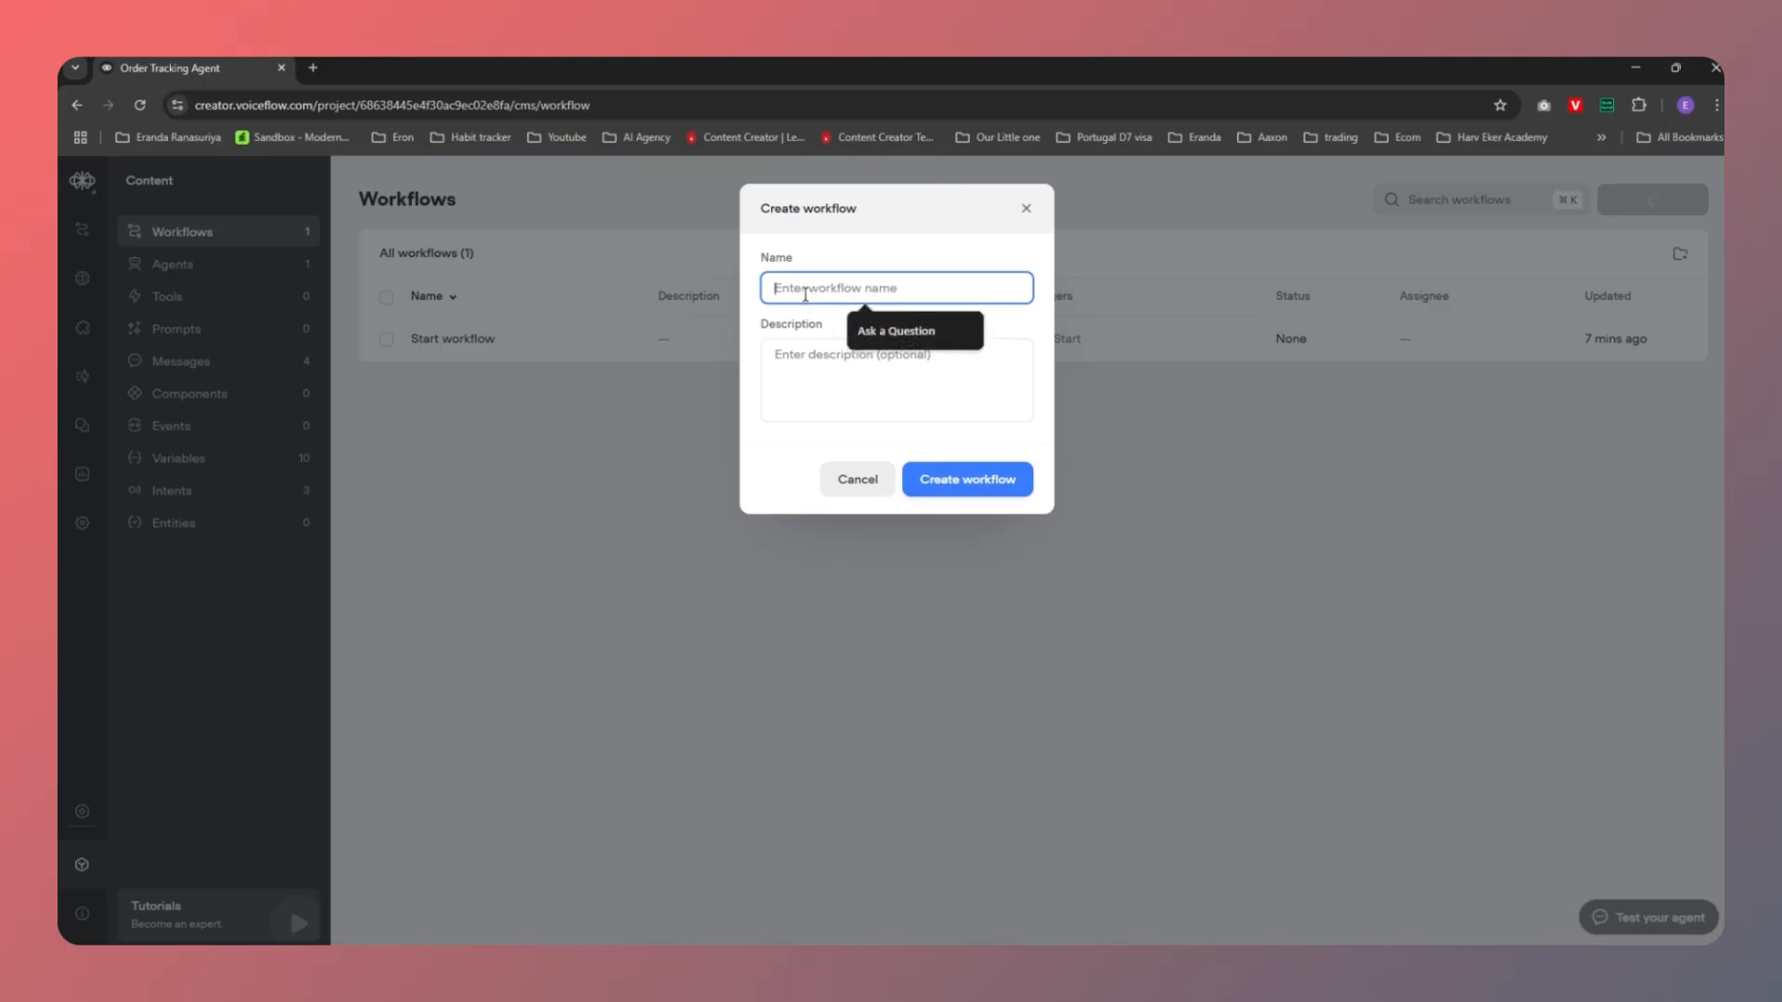
type("Order Tracking")
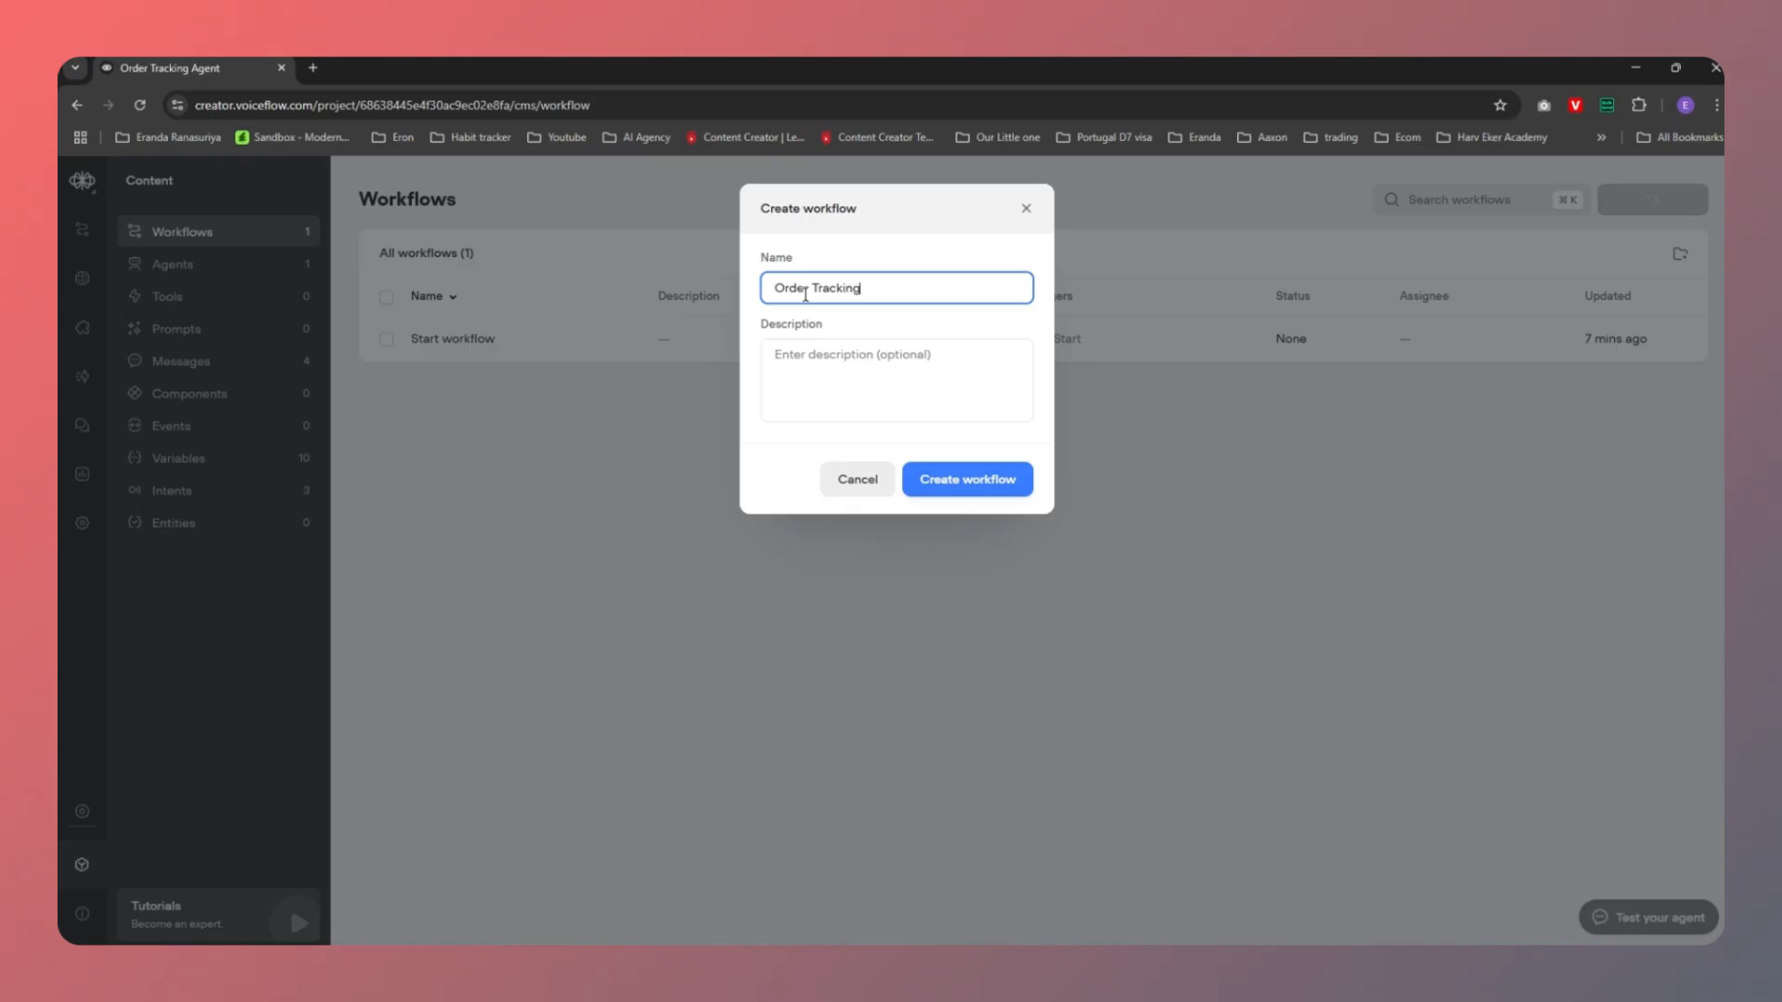
left_click(823, 355)
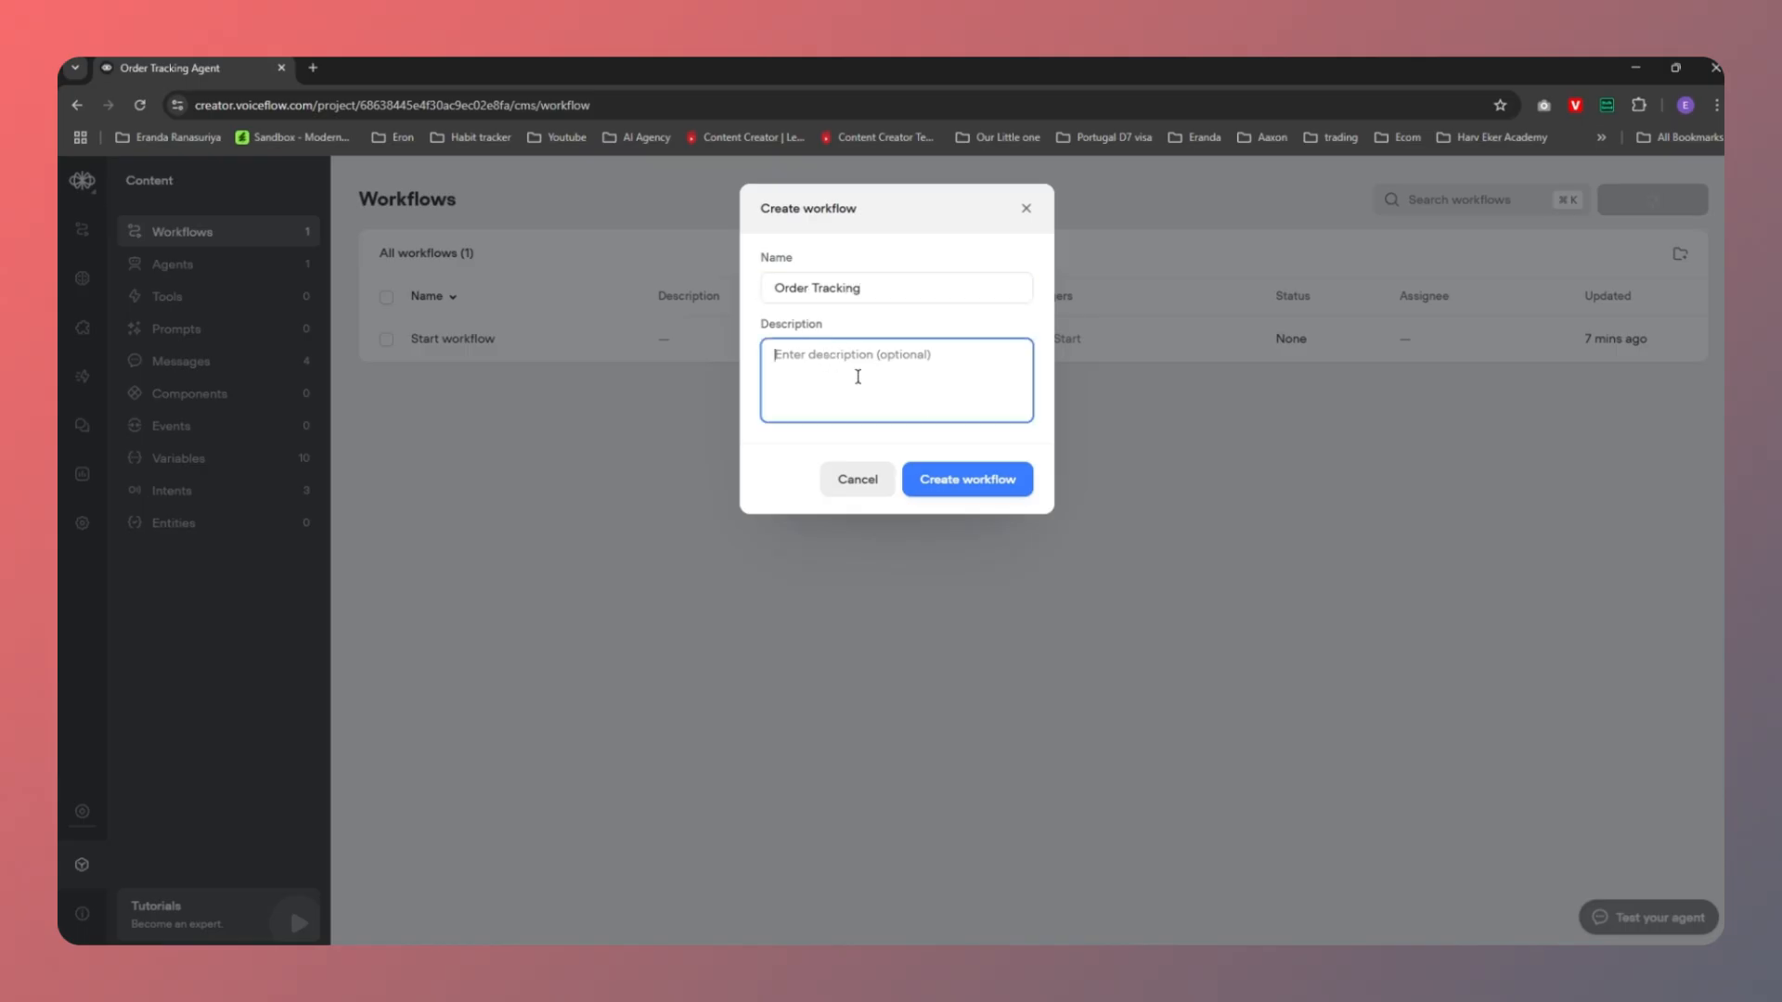
left_click(979, 493)
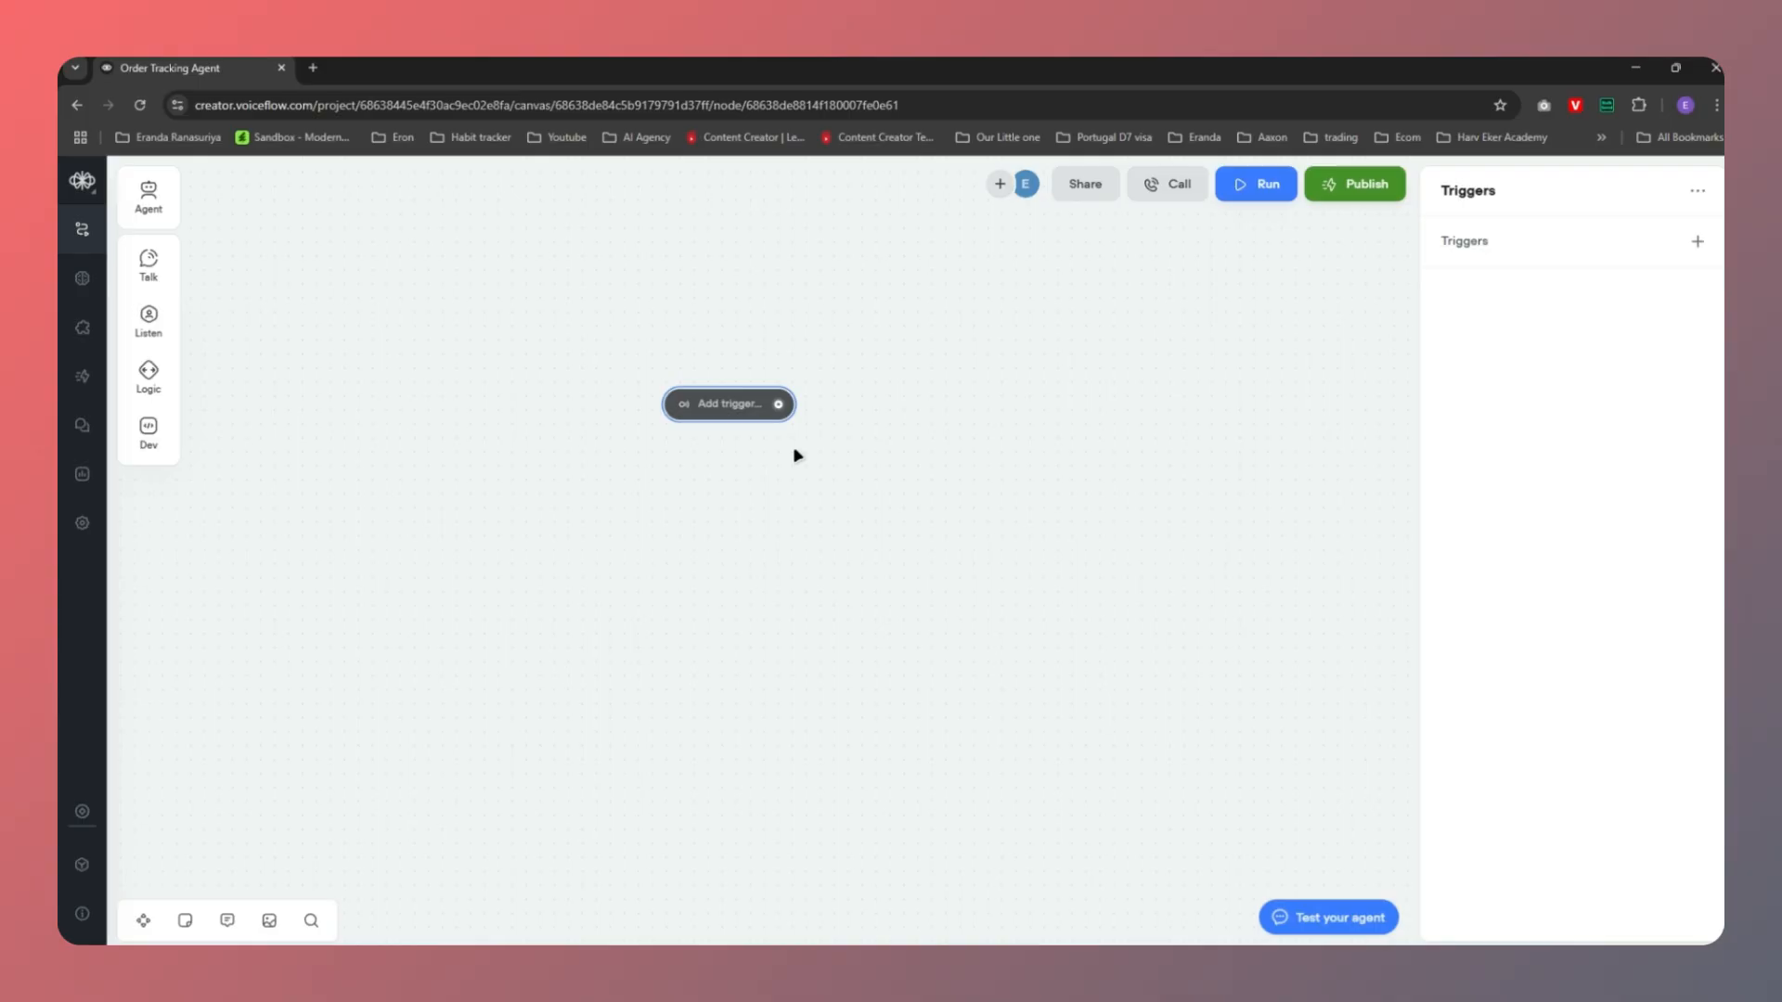
left_click_drag(795, 449, 532, 445)
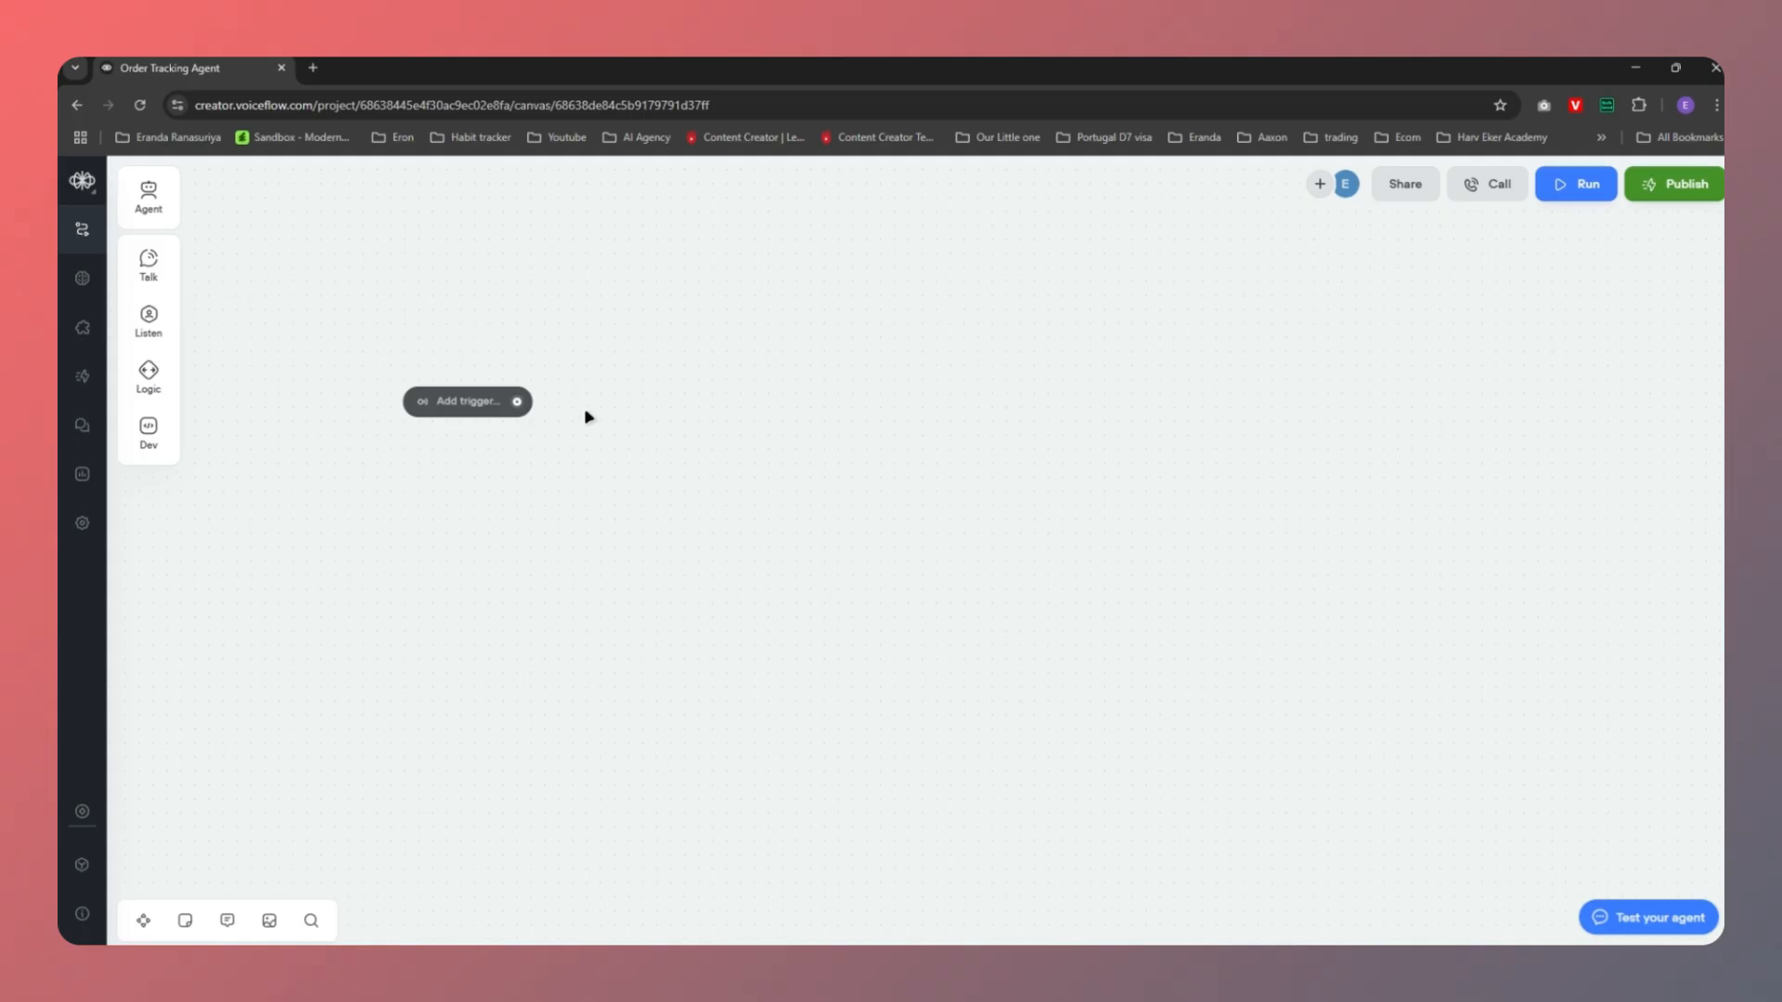
Set the Order Tracking intent as the trigger on the workflow's start node
left_click(480, 407)
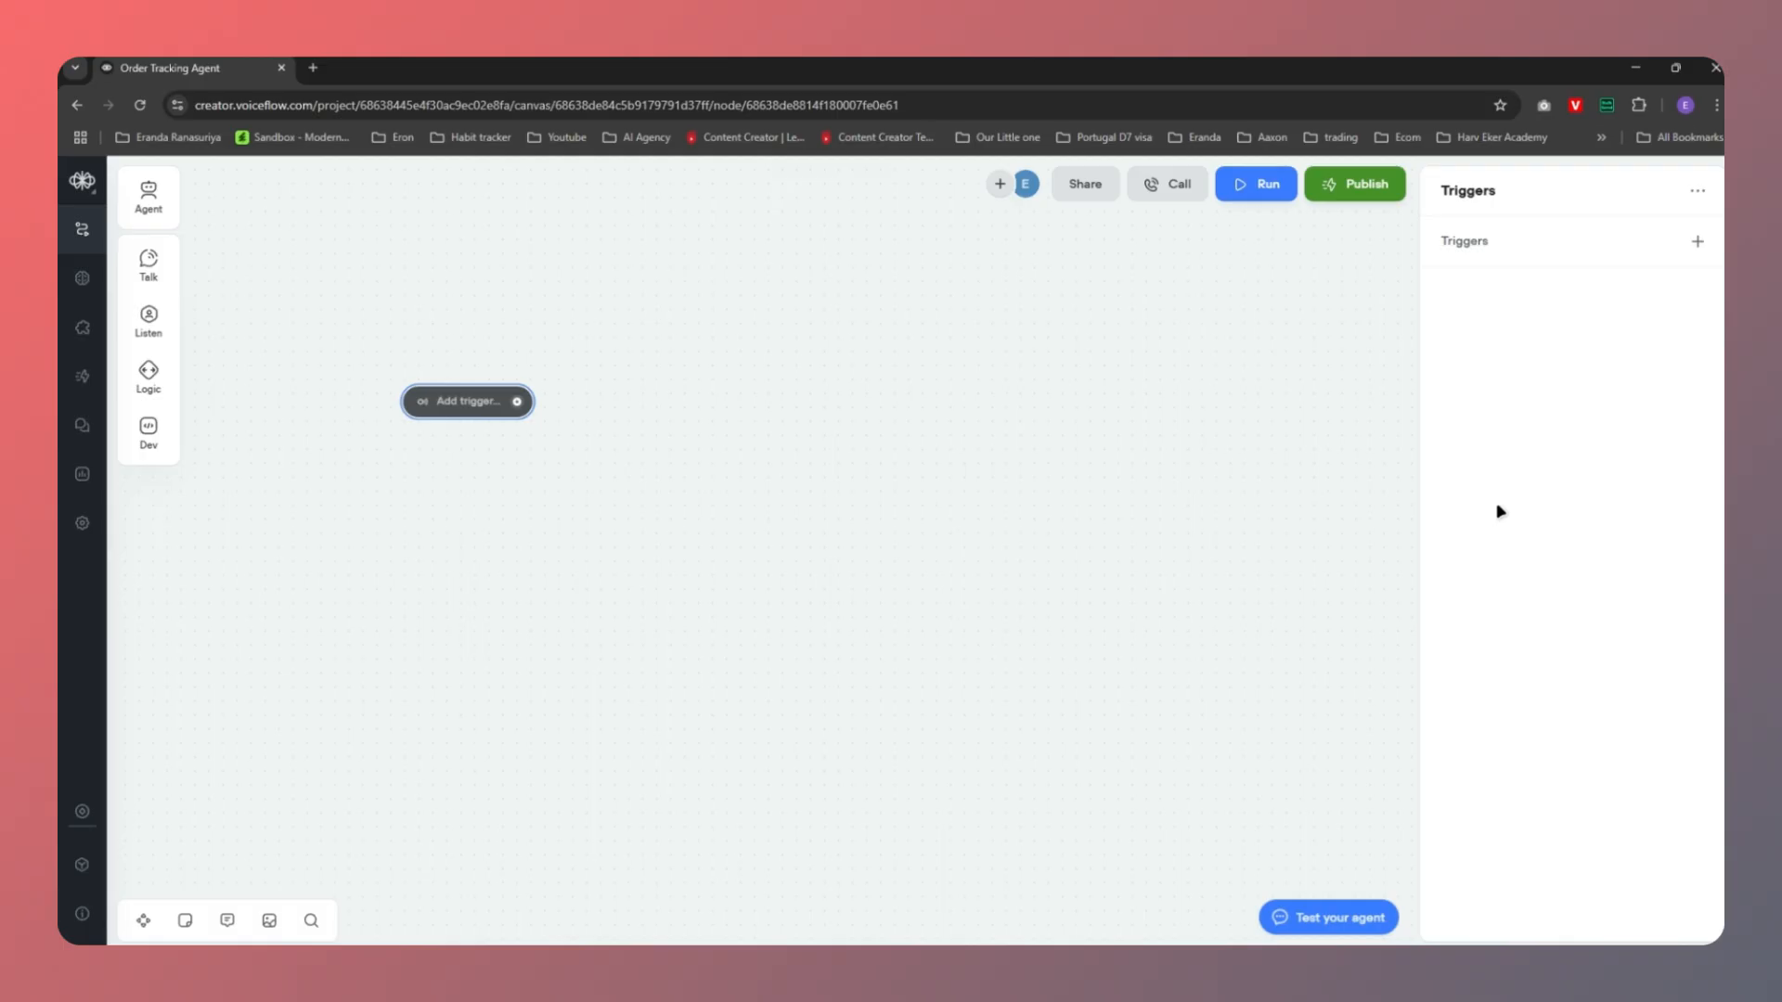
mouse_move(1463, 249)
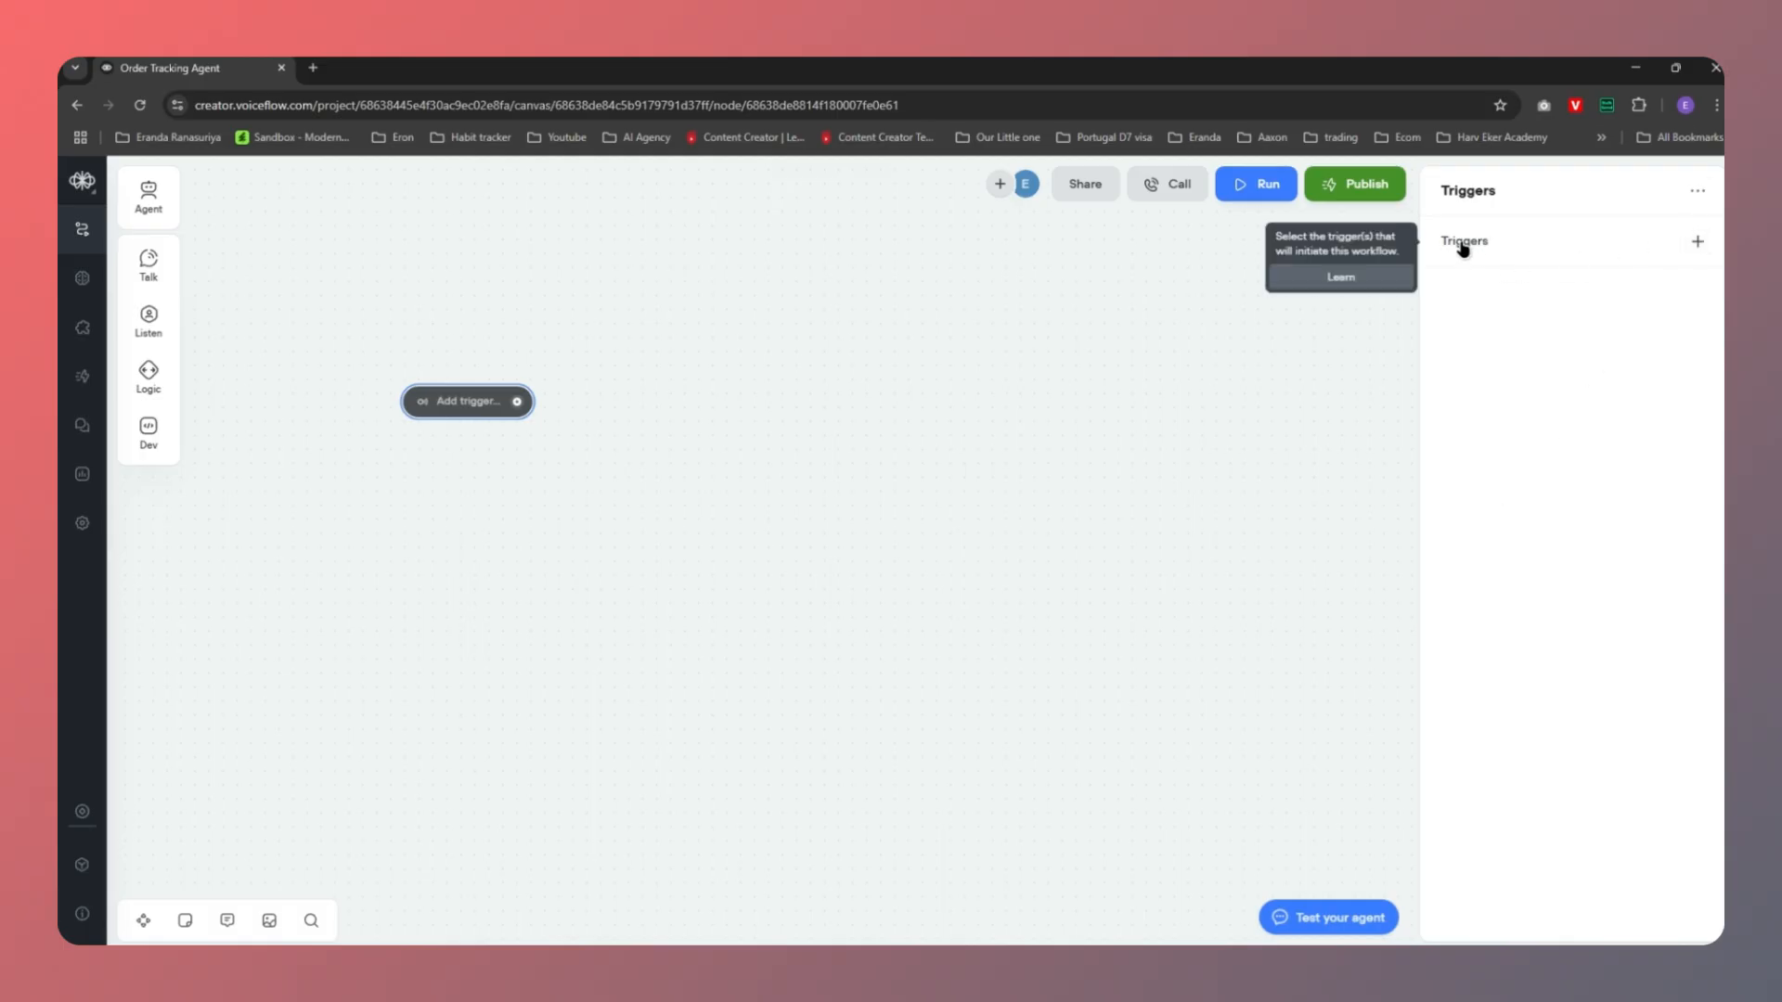
left_click(1698, 243)
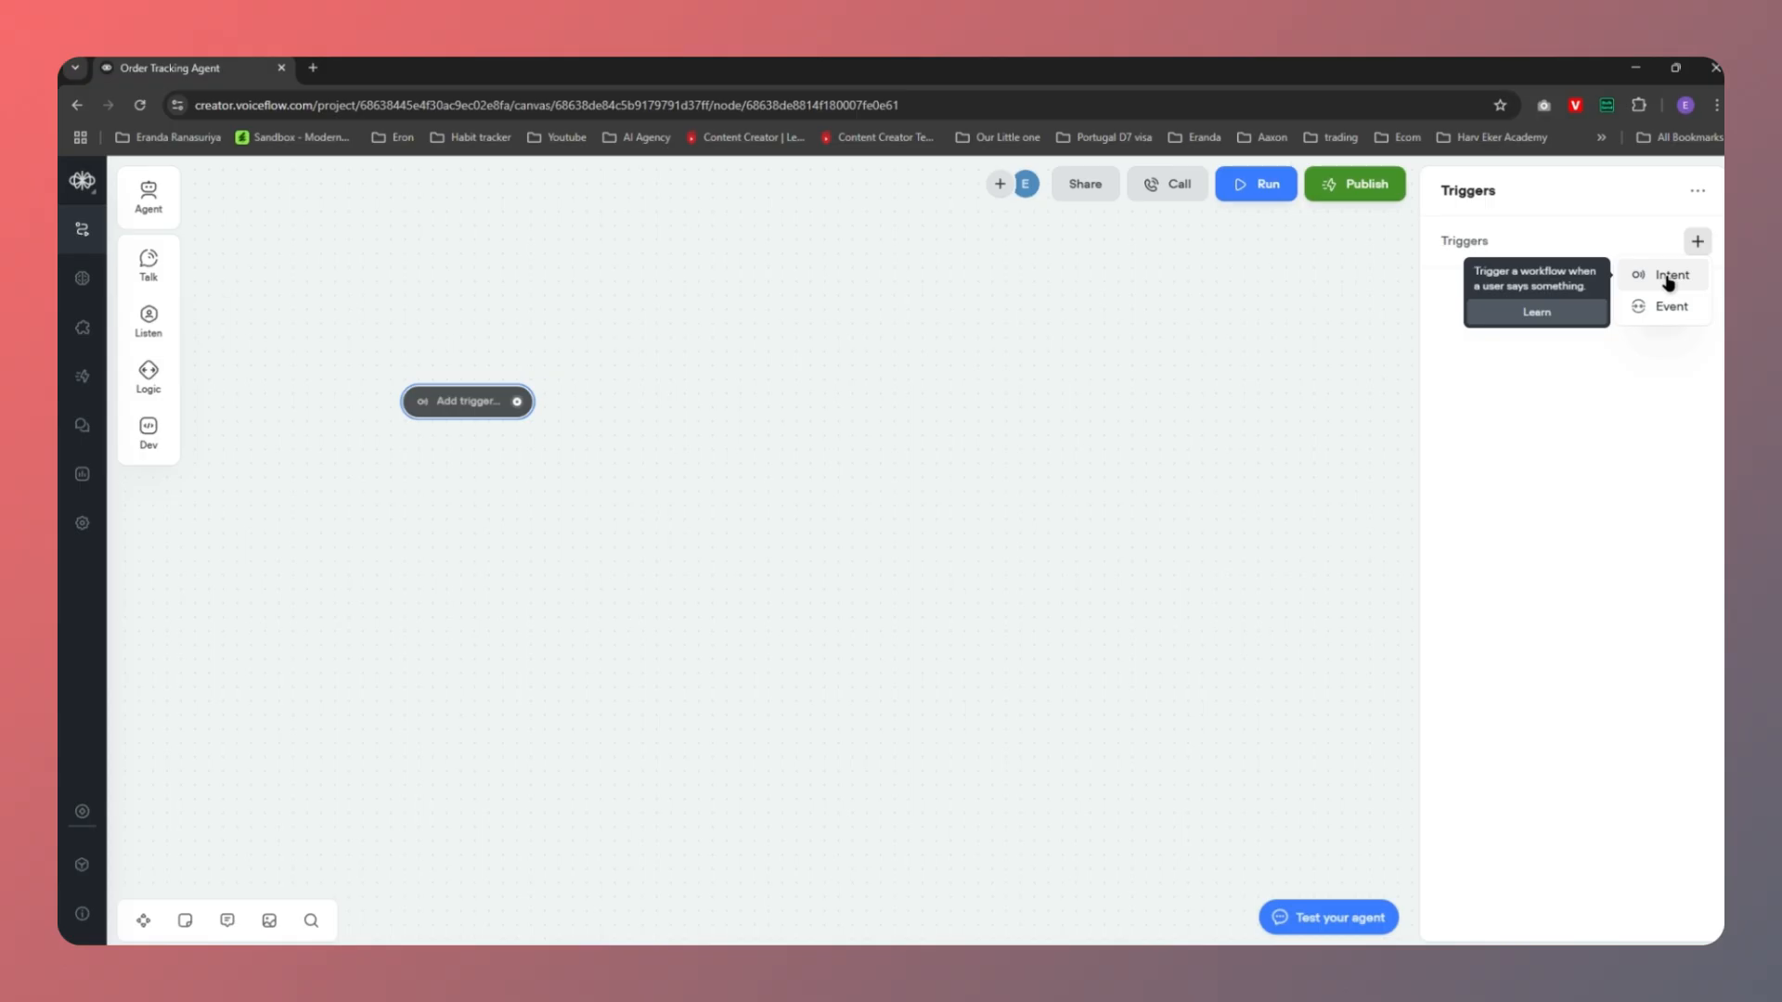
left_click(1667, 278)
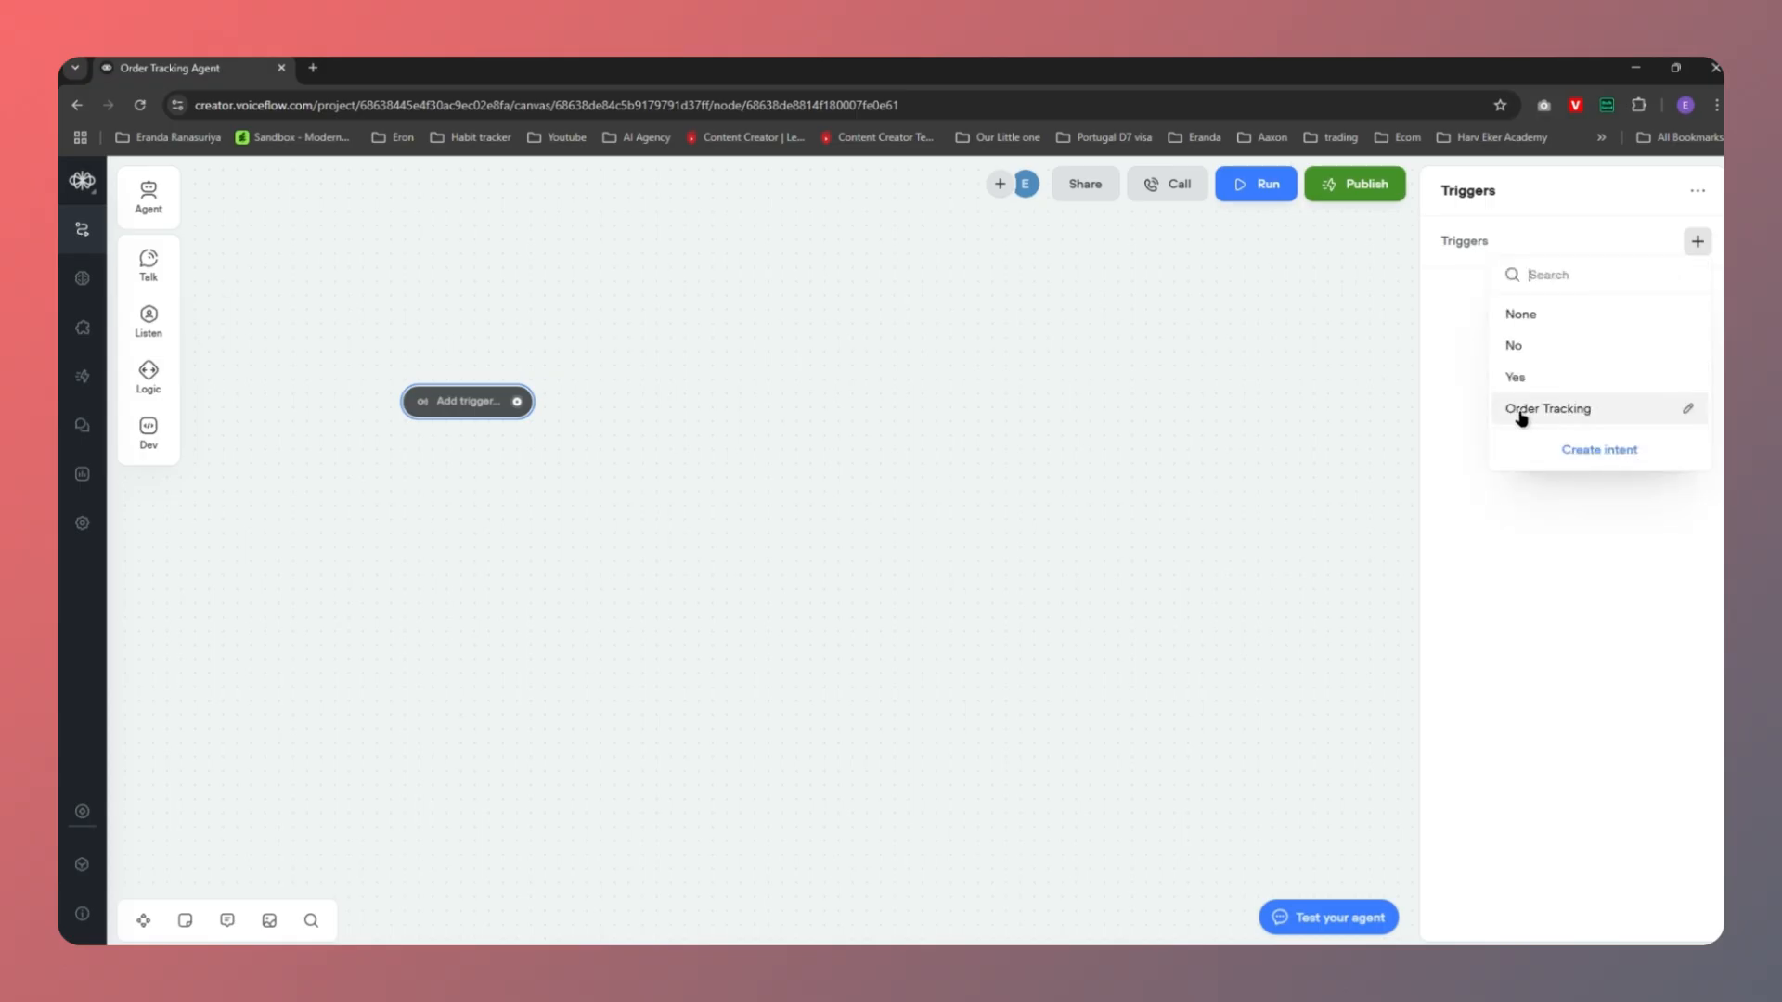
left_click(1580, 419)
left_click(1013, 623)
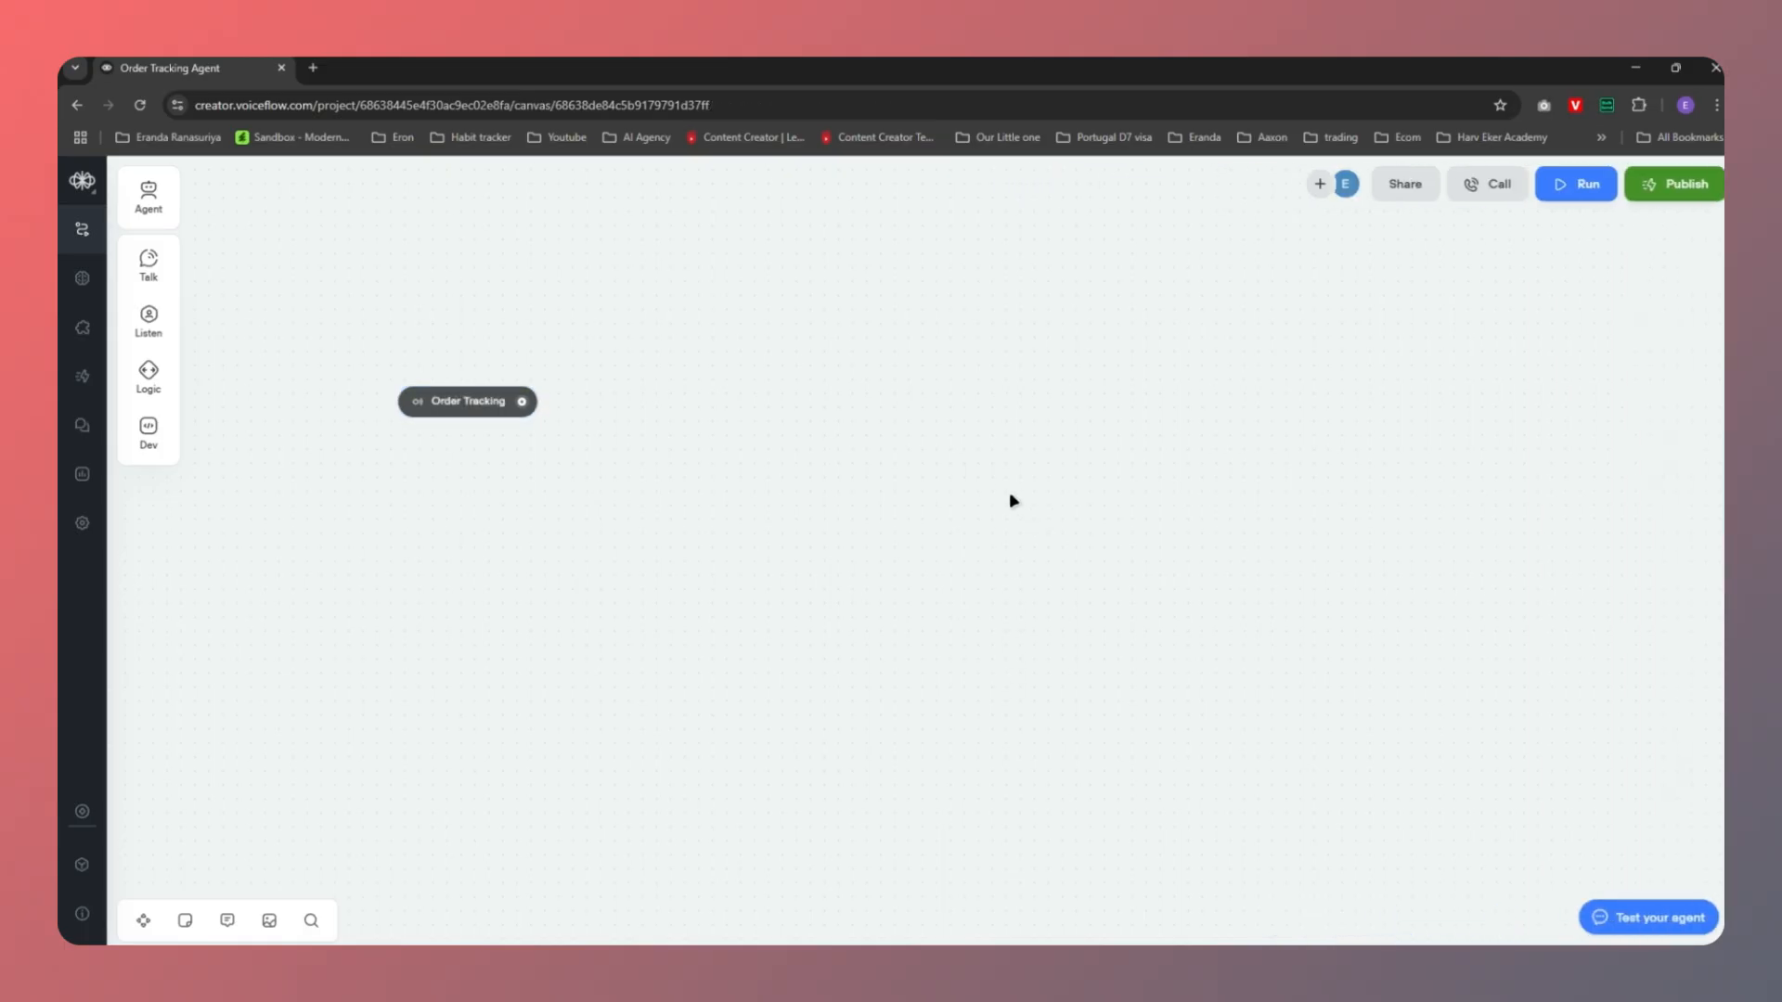
left_click_drag(759, 496, 675, 608)
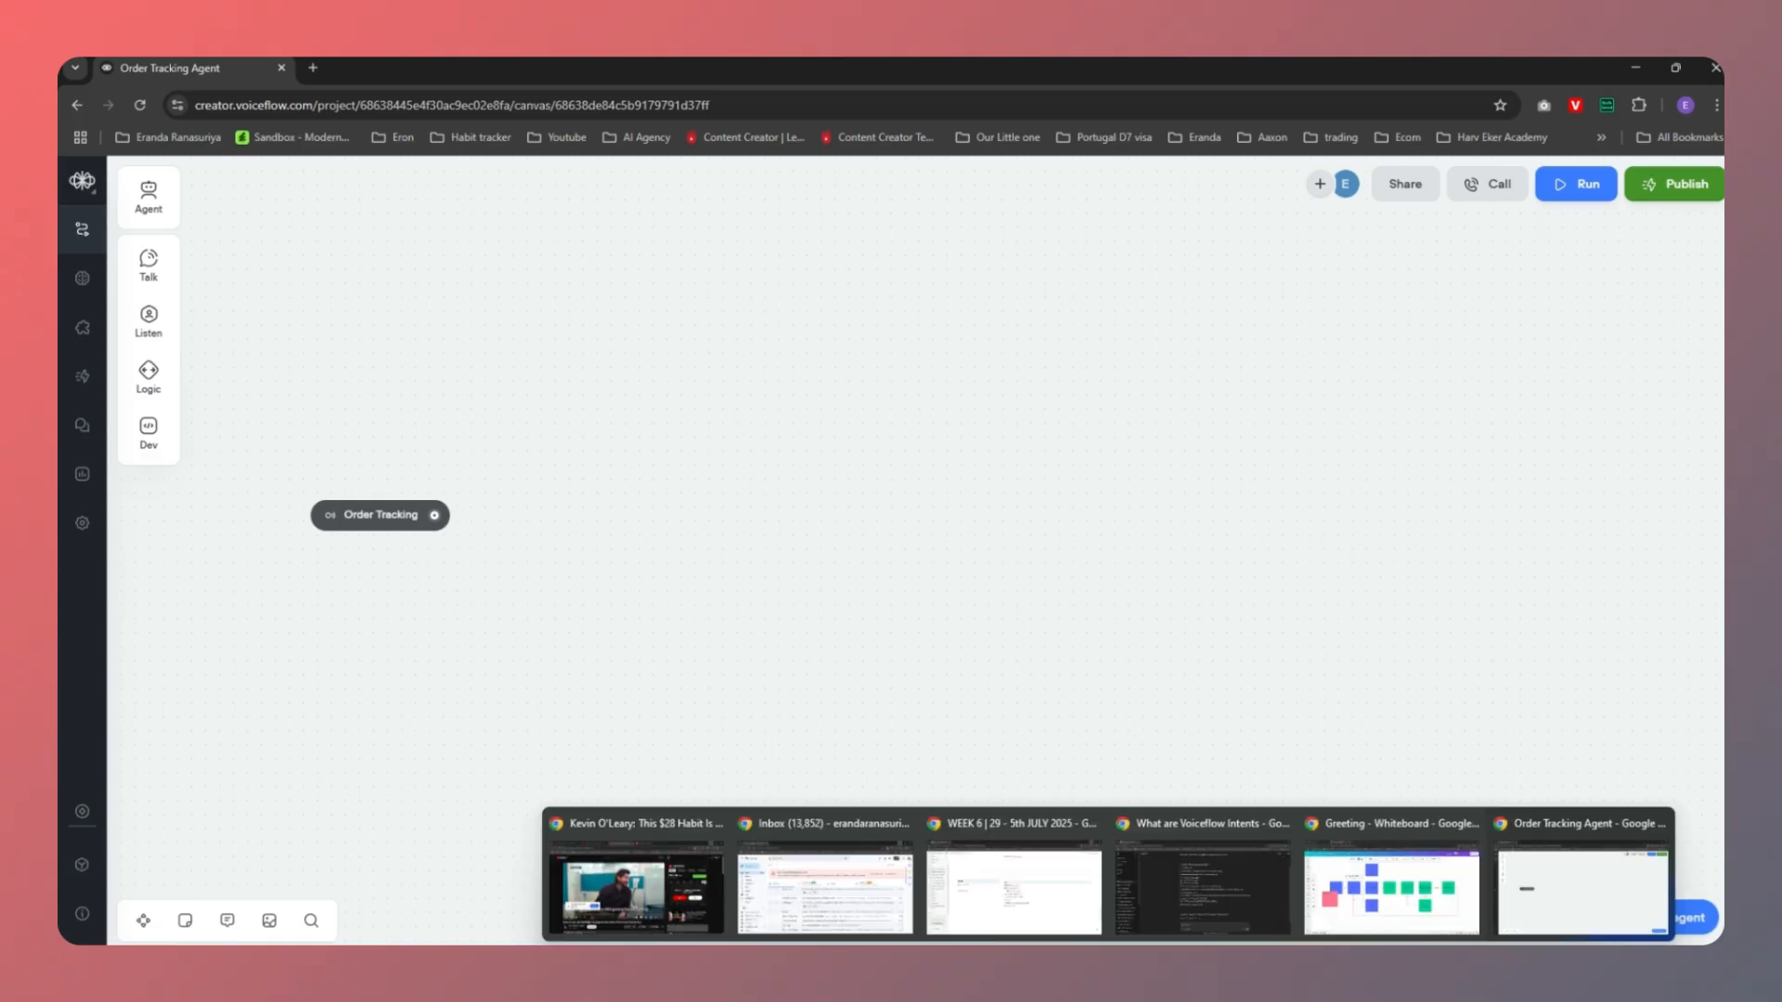
left_click(1397, 877)
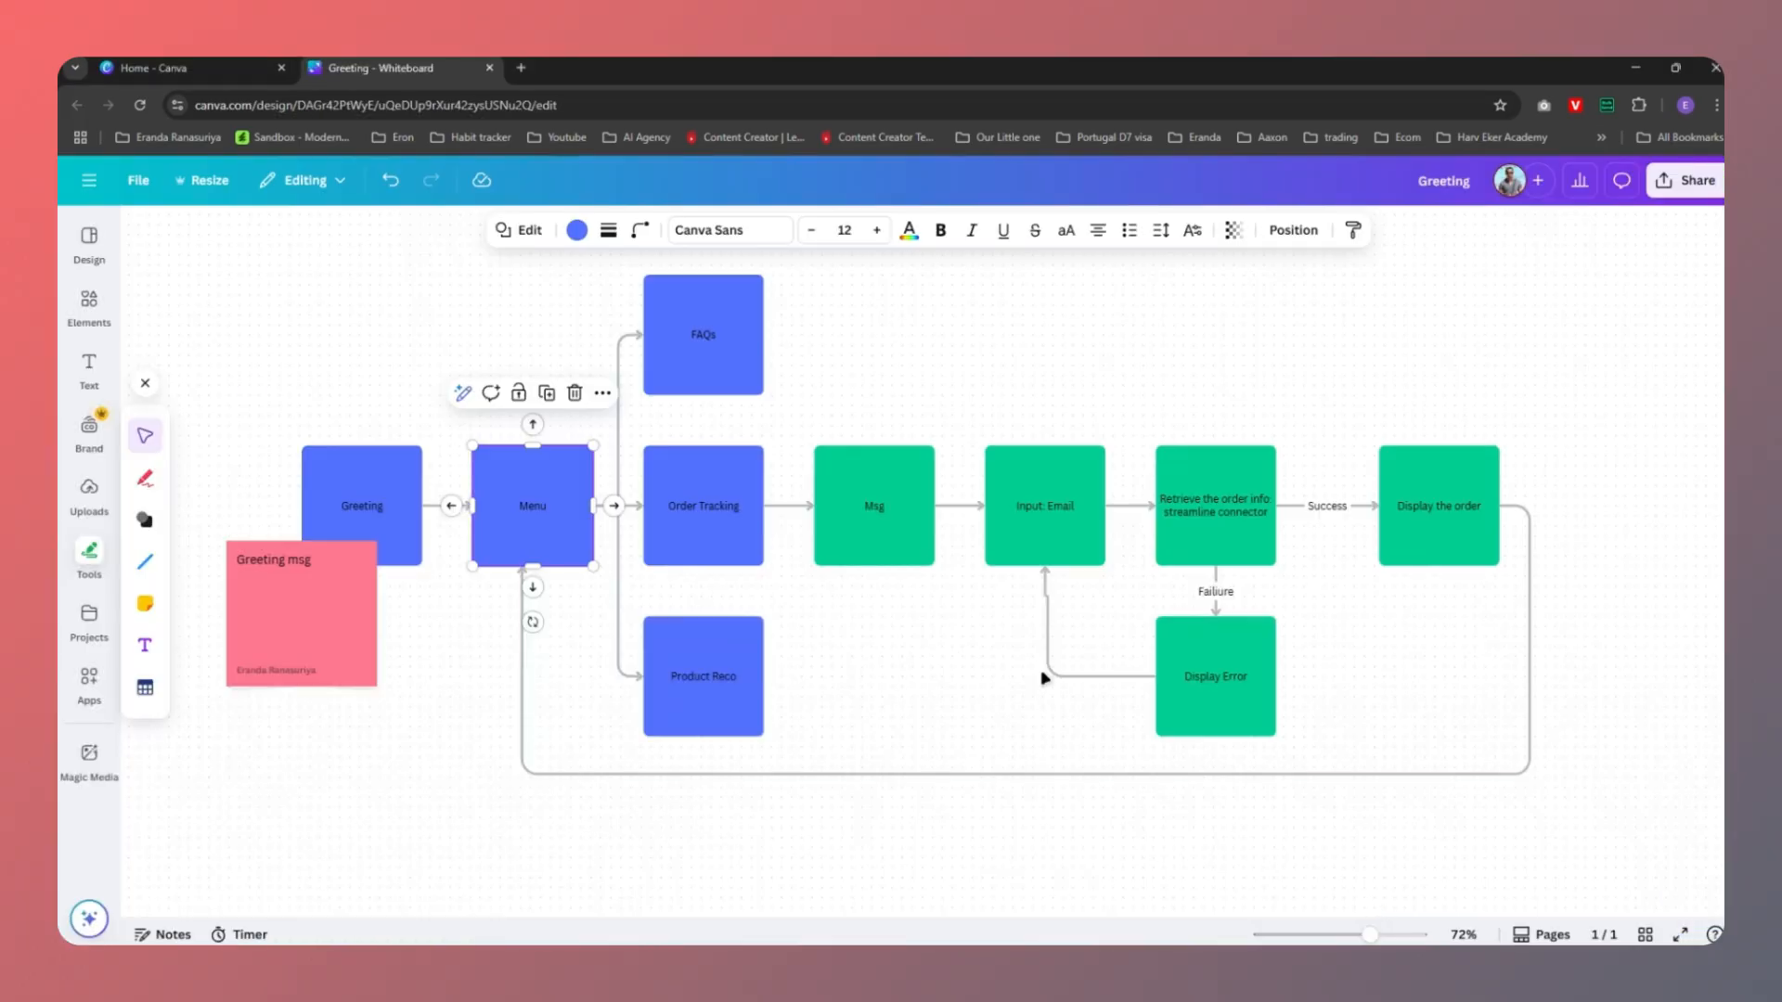
left_click(683, 508)
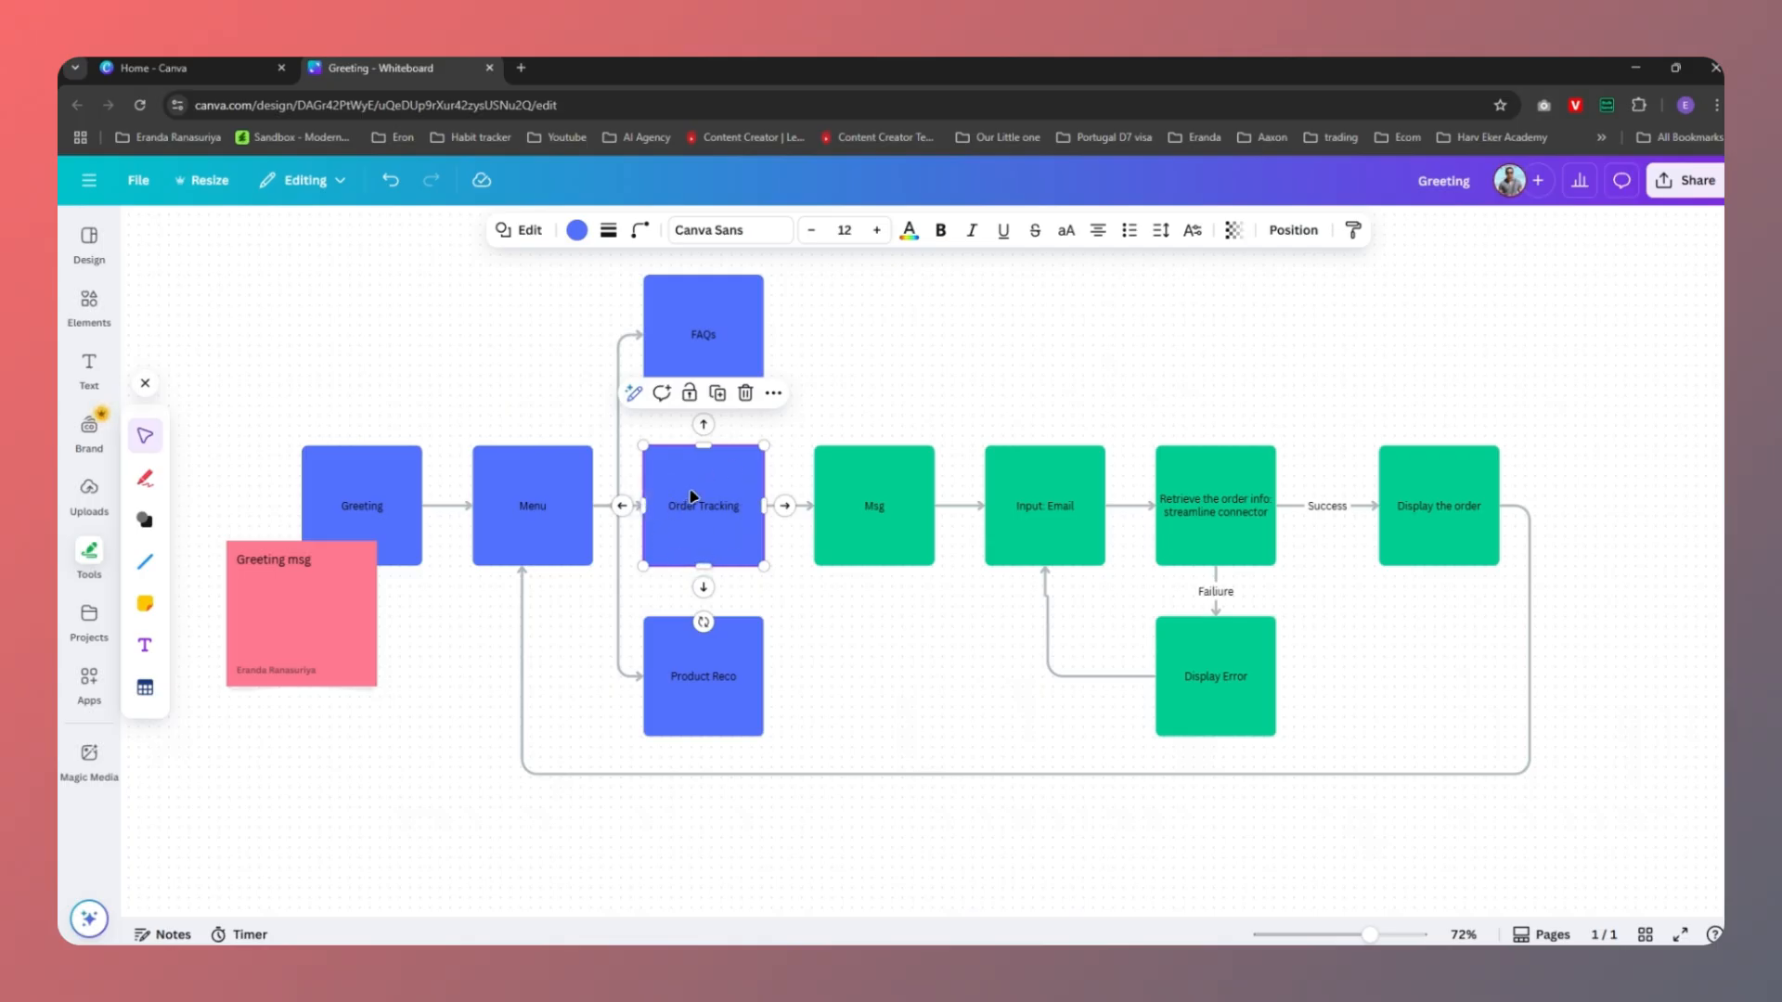
left_click(907, 603)
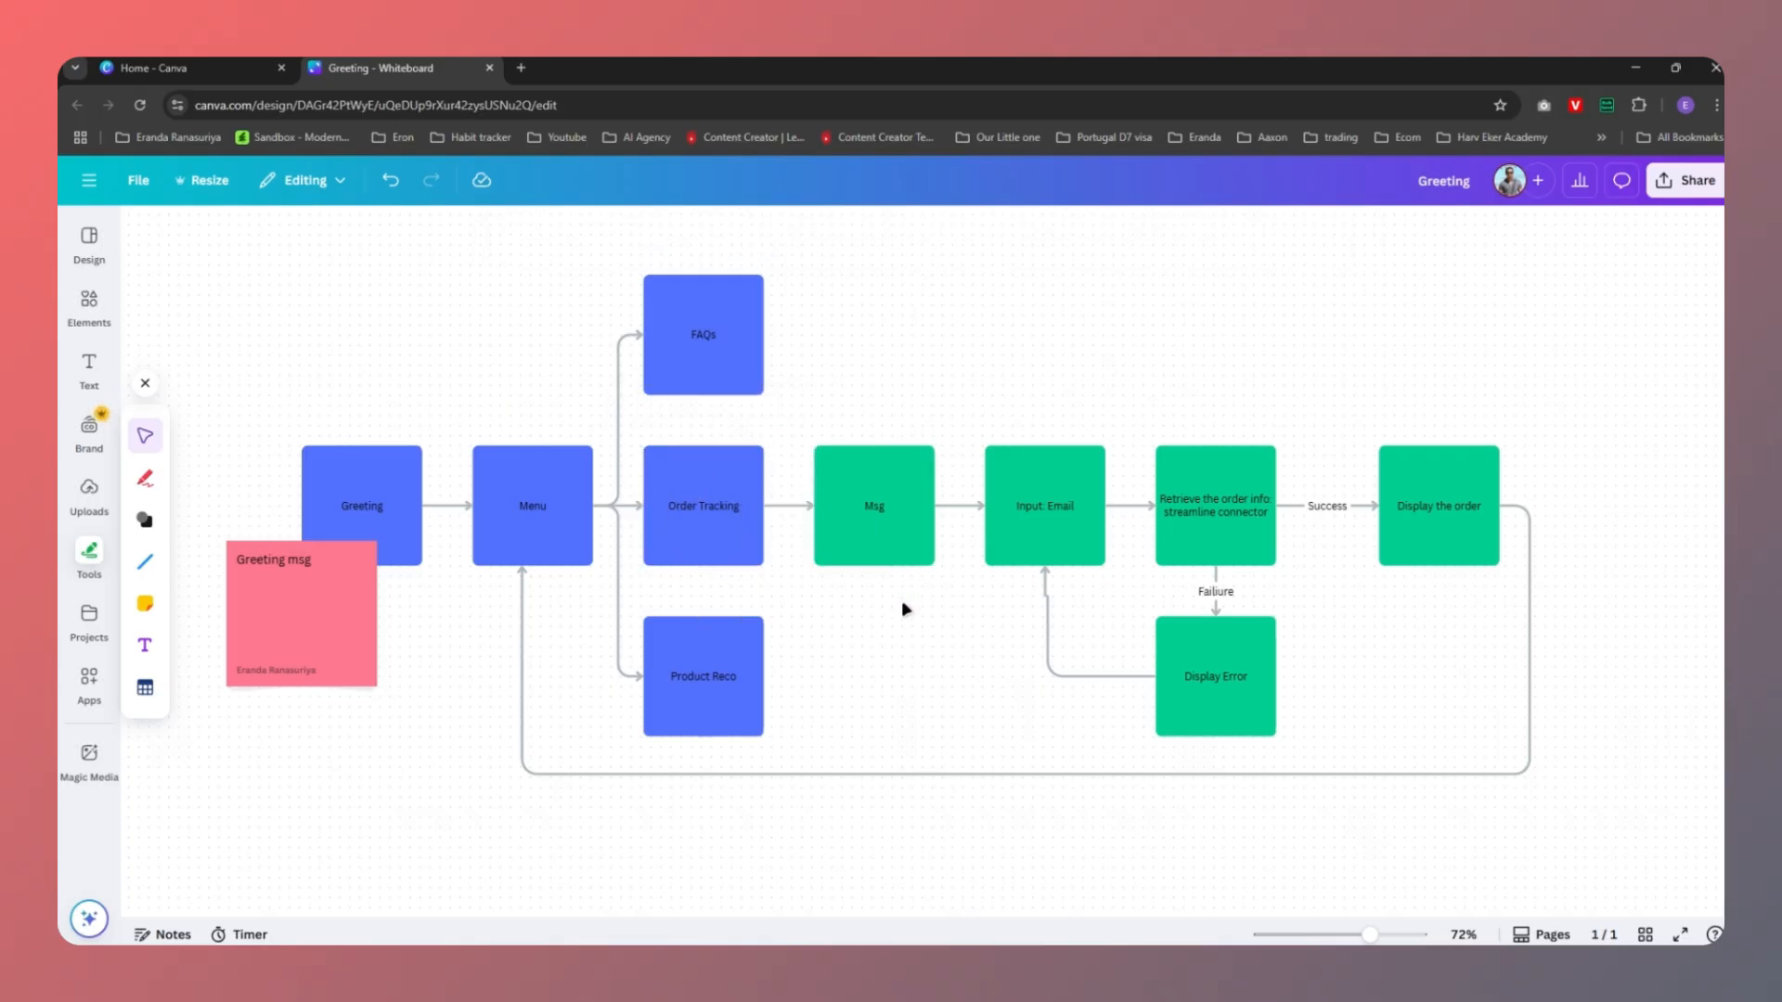
left_click_drag(828, 396, 1504, 757)
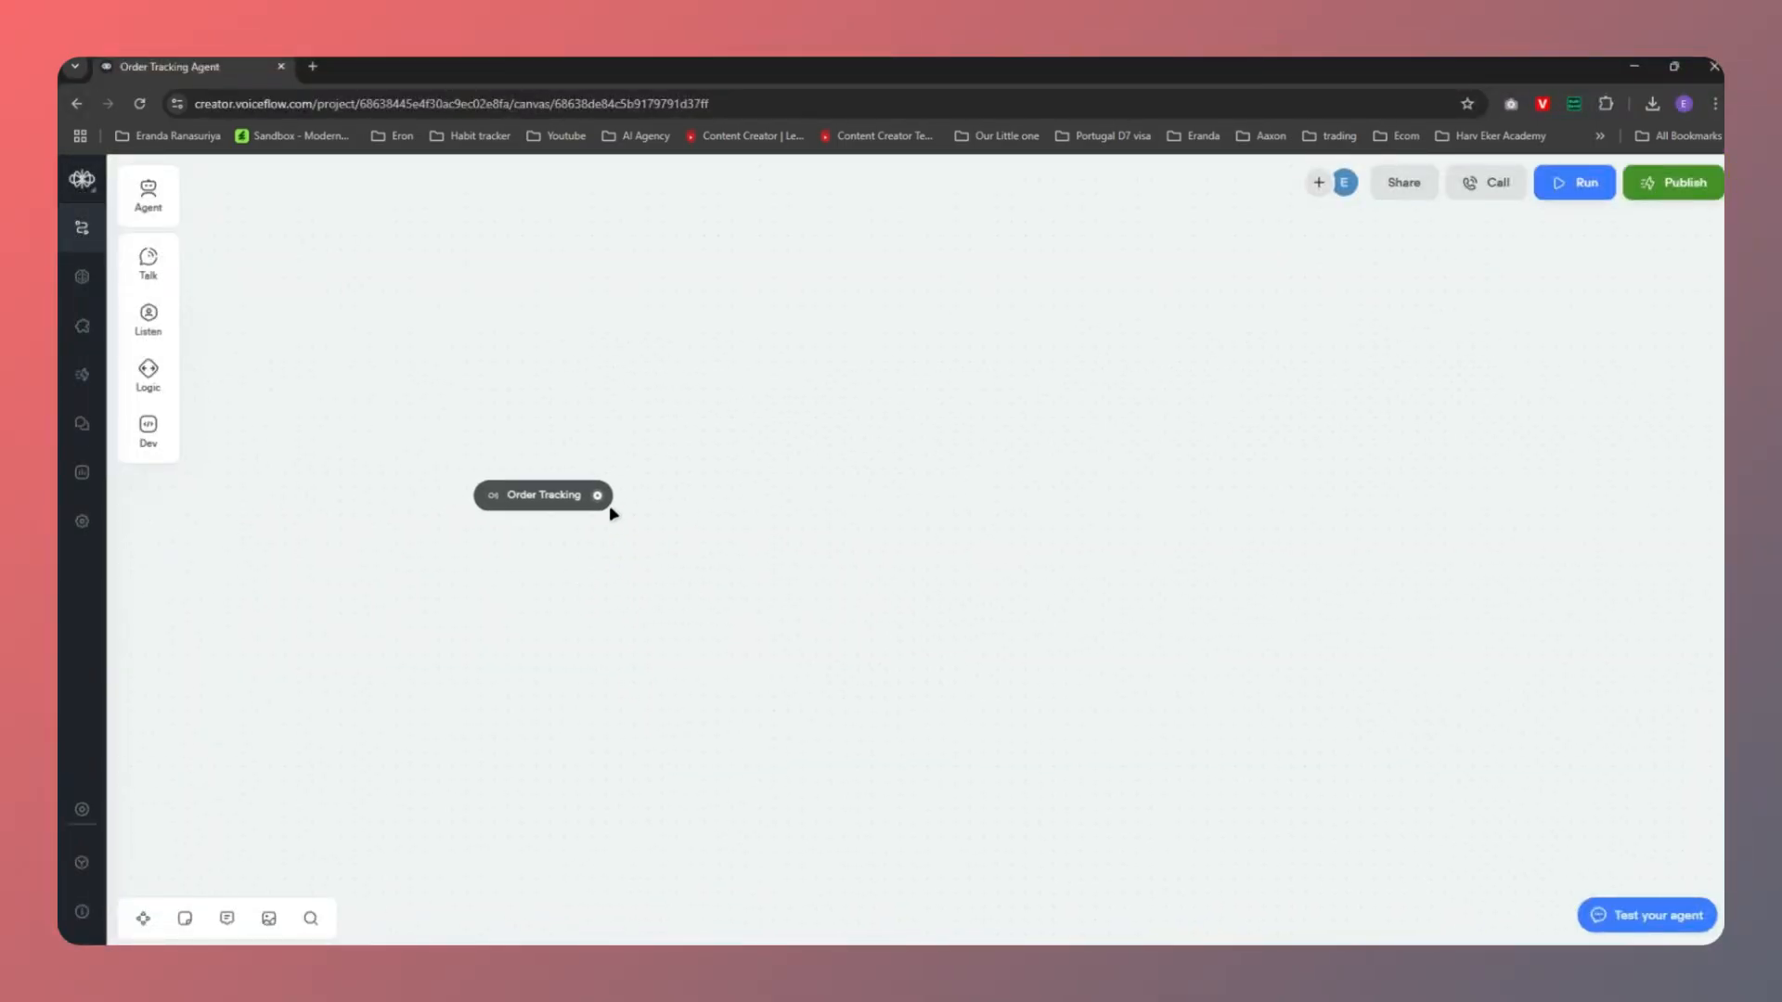
Connect a new block with an empty Message step after the Order Tracking trigger
left_click_drag(596, 496, 735, 504)
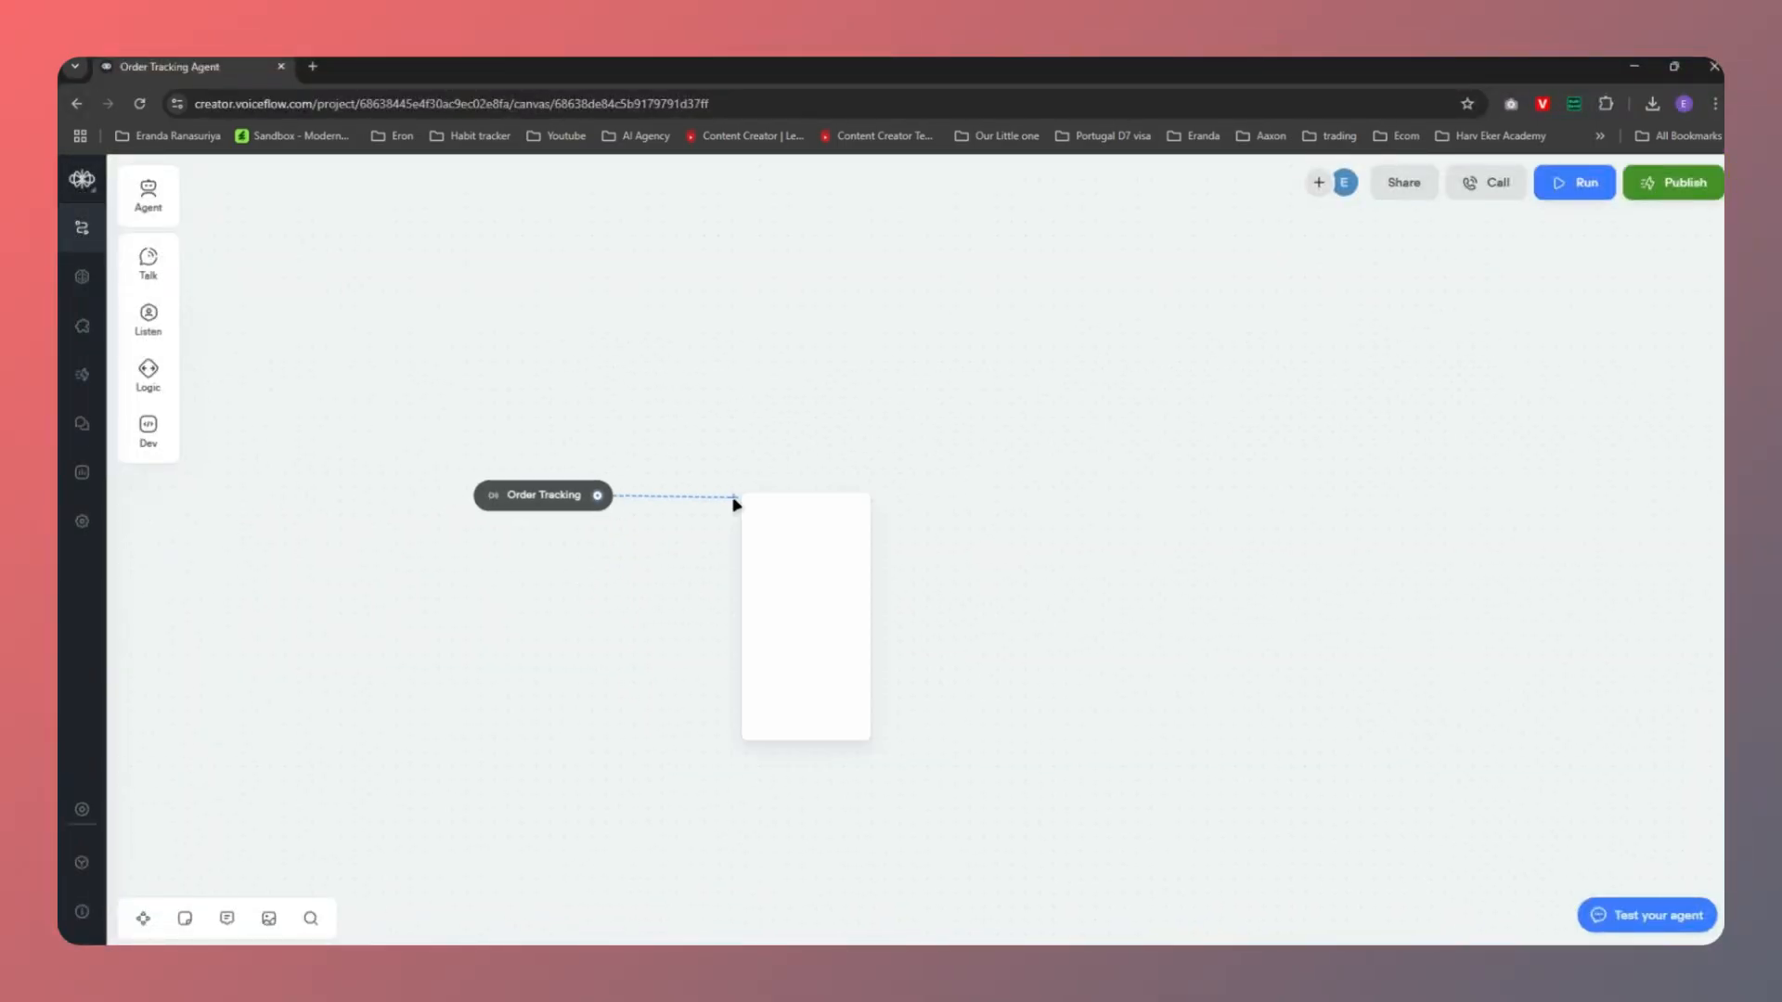
mouse_move(768, 556)
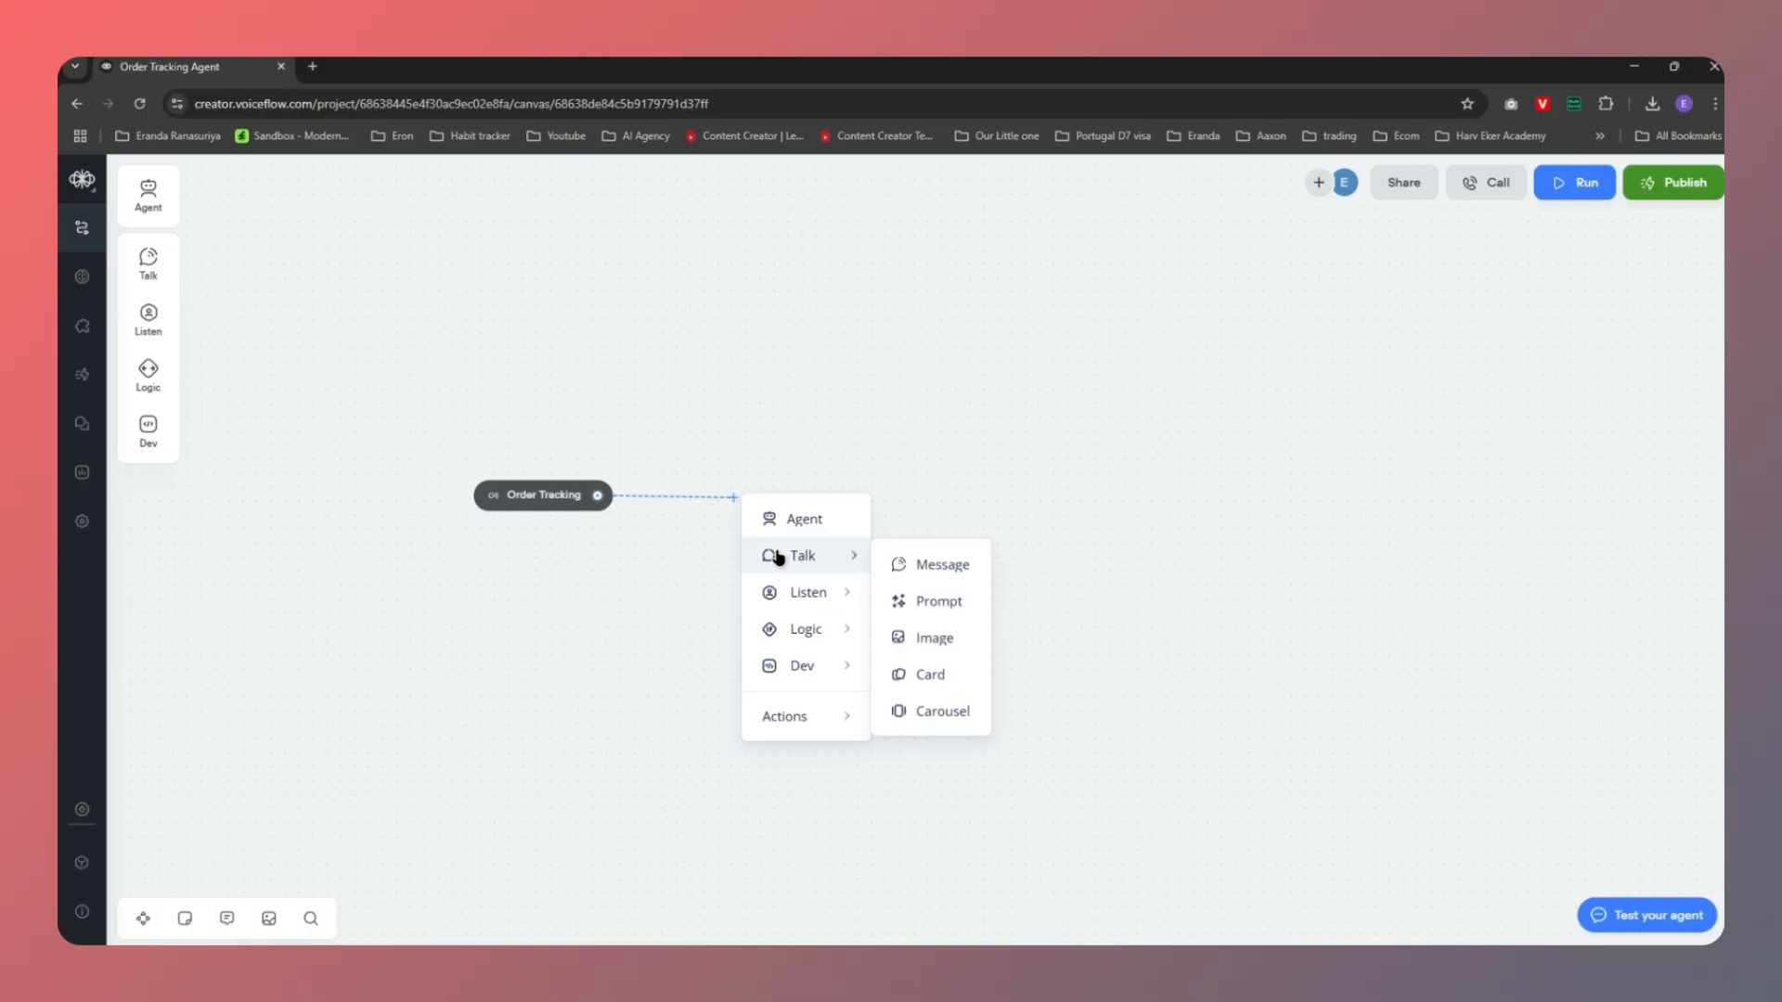
left_click(961, 574)
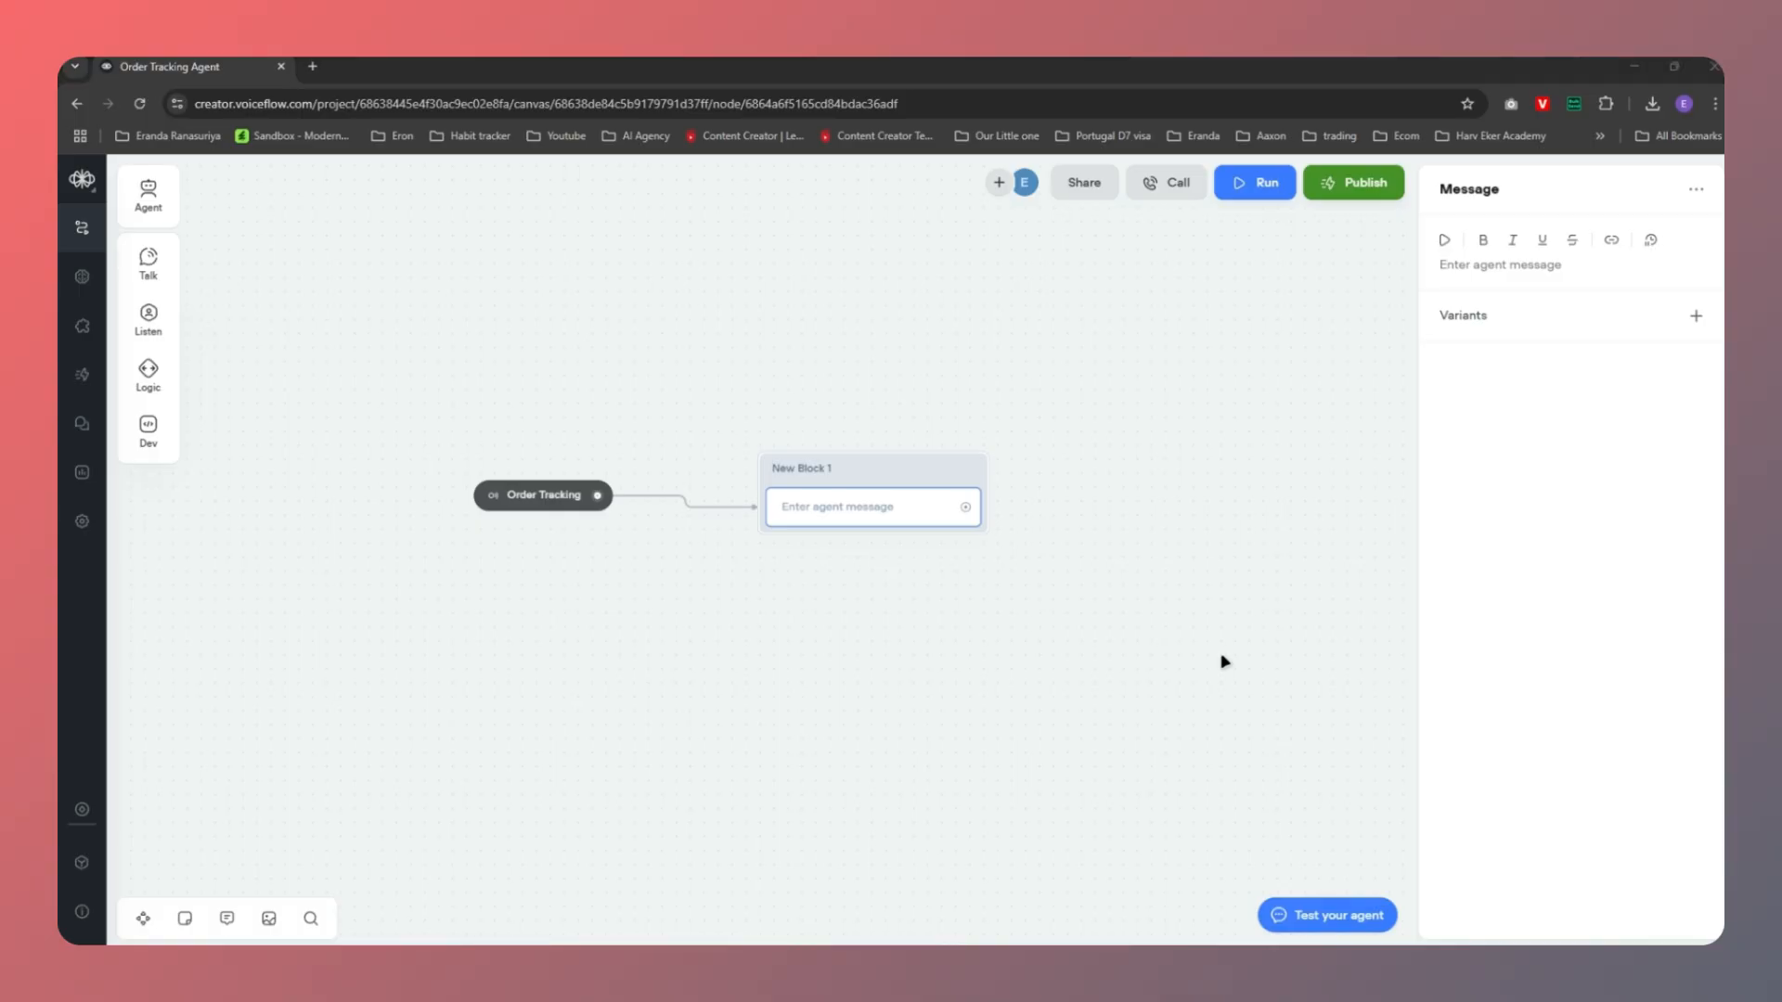
key("alt+Tab")
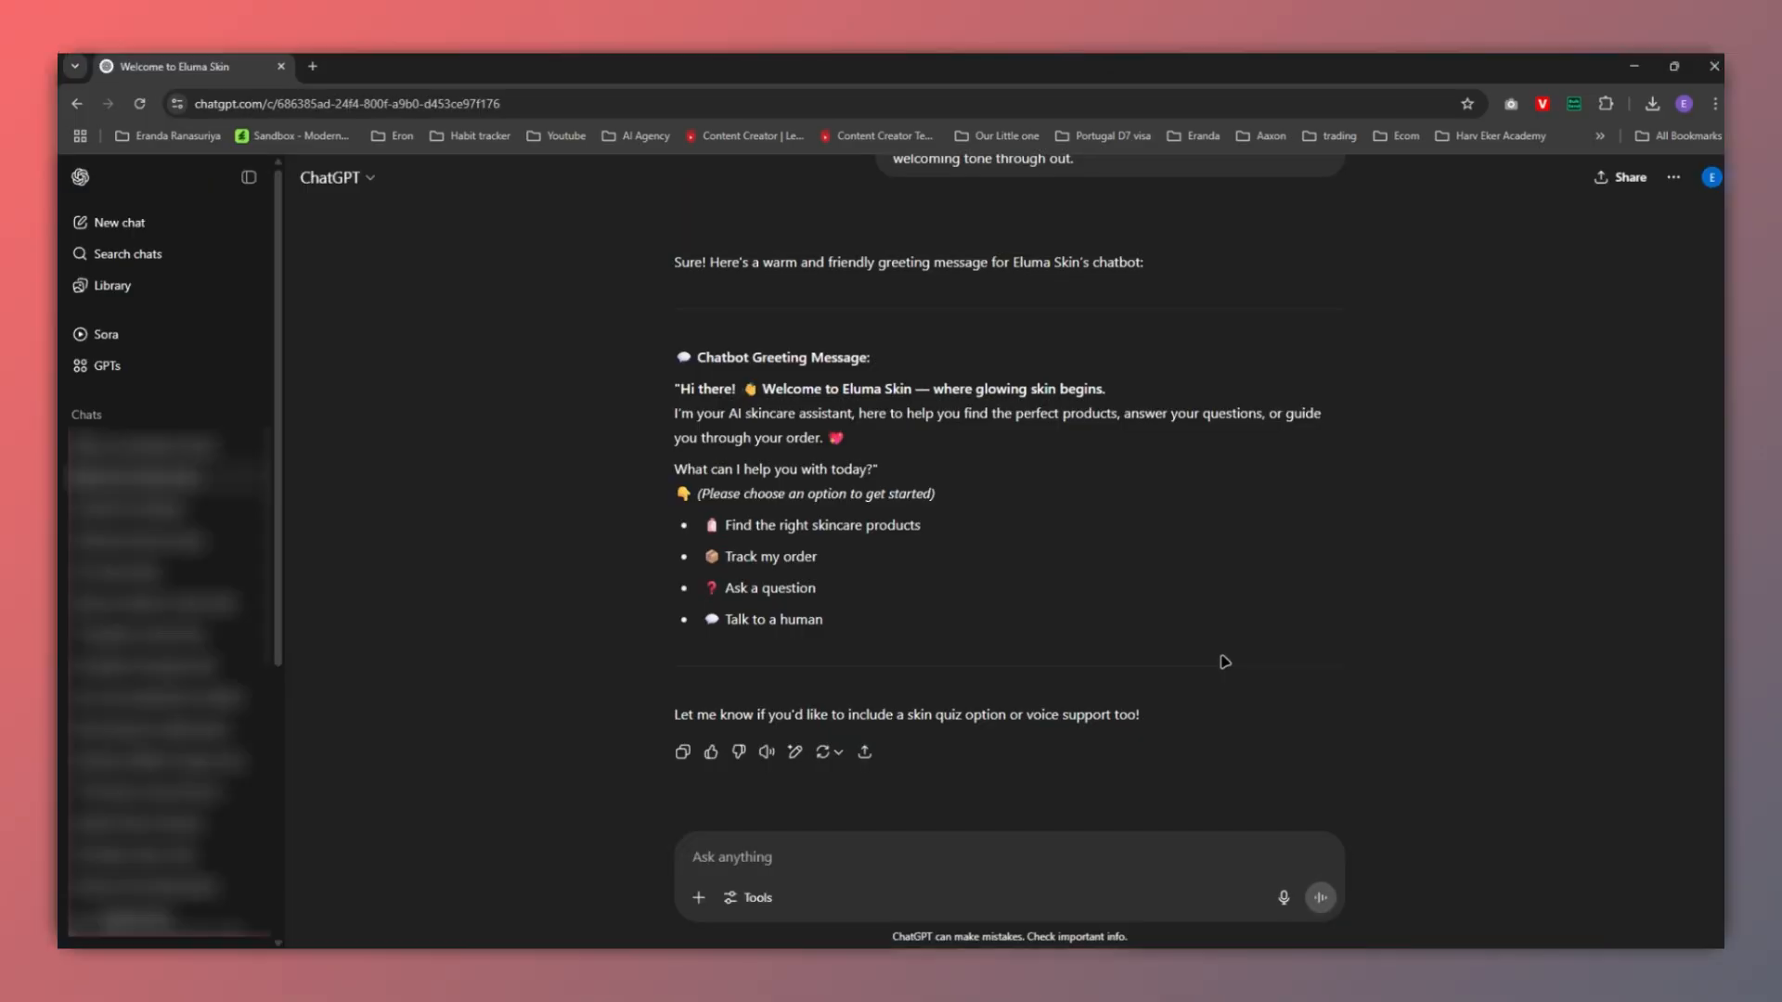
Have ChatGPT write an order-tracking opening message and copy its first line
type("we are at the start of the or")
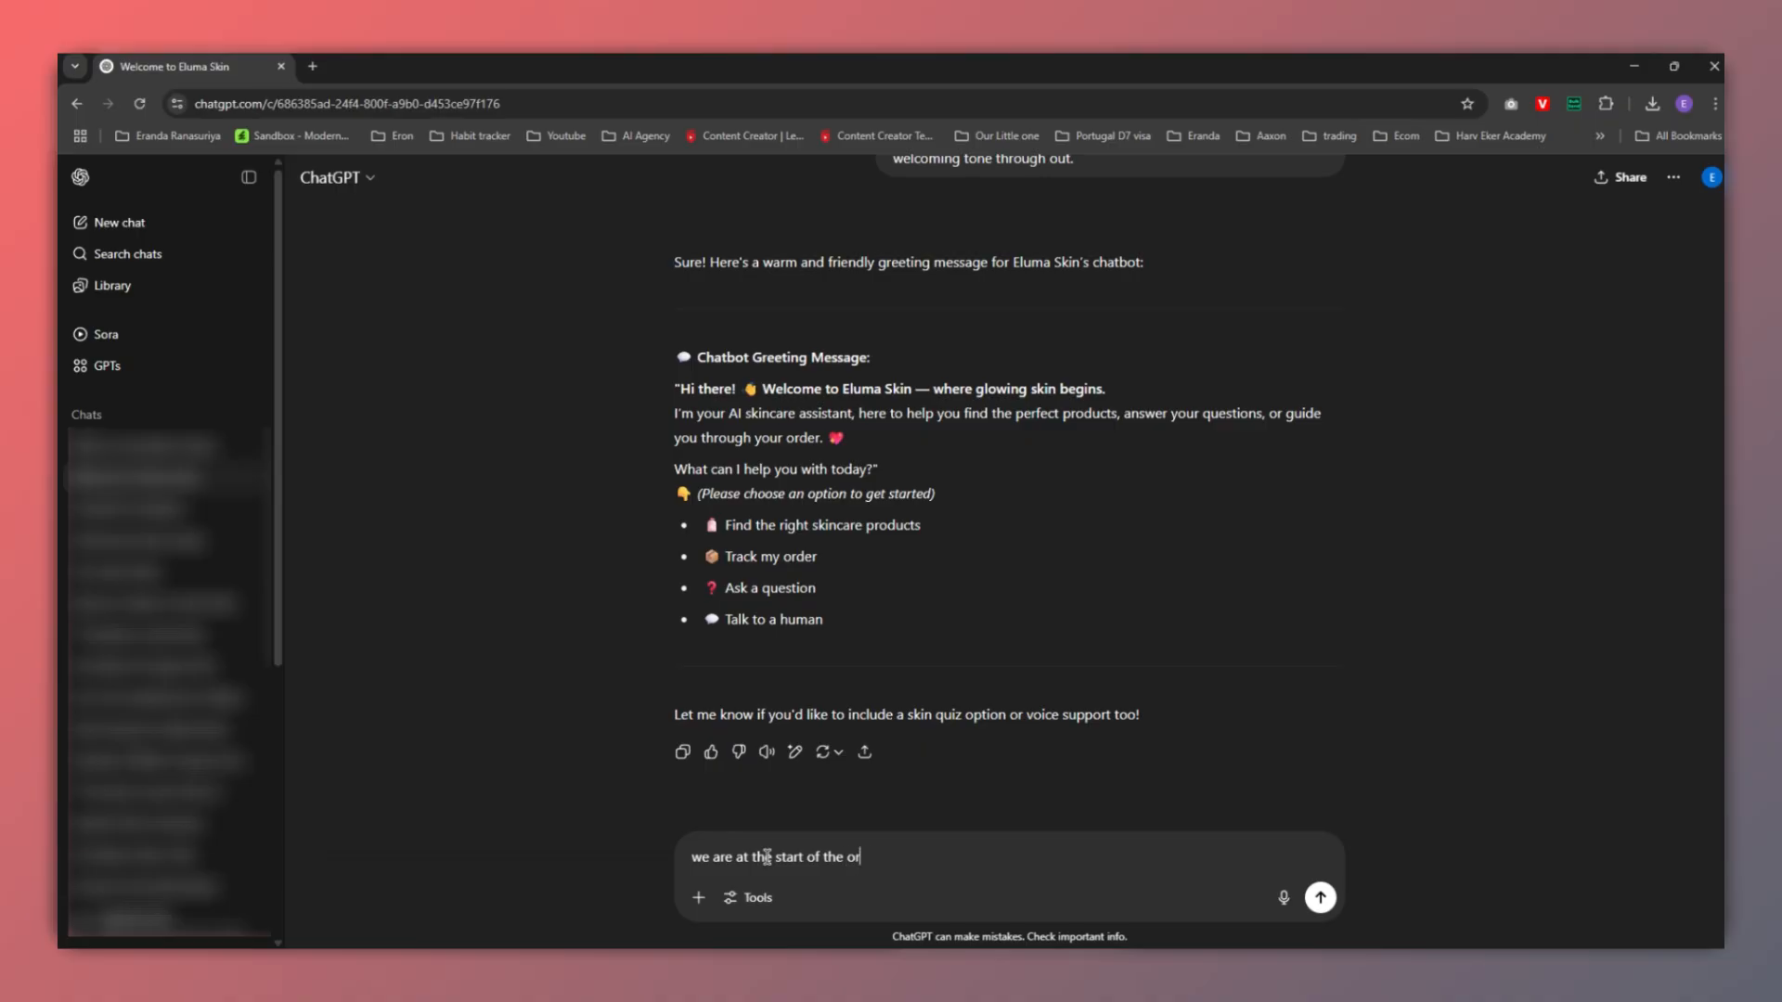
type("der tracking work")
type("iflow. write")
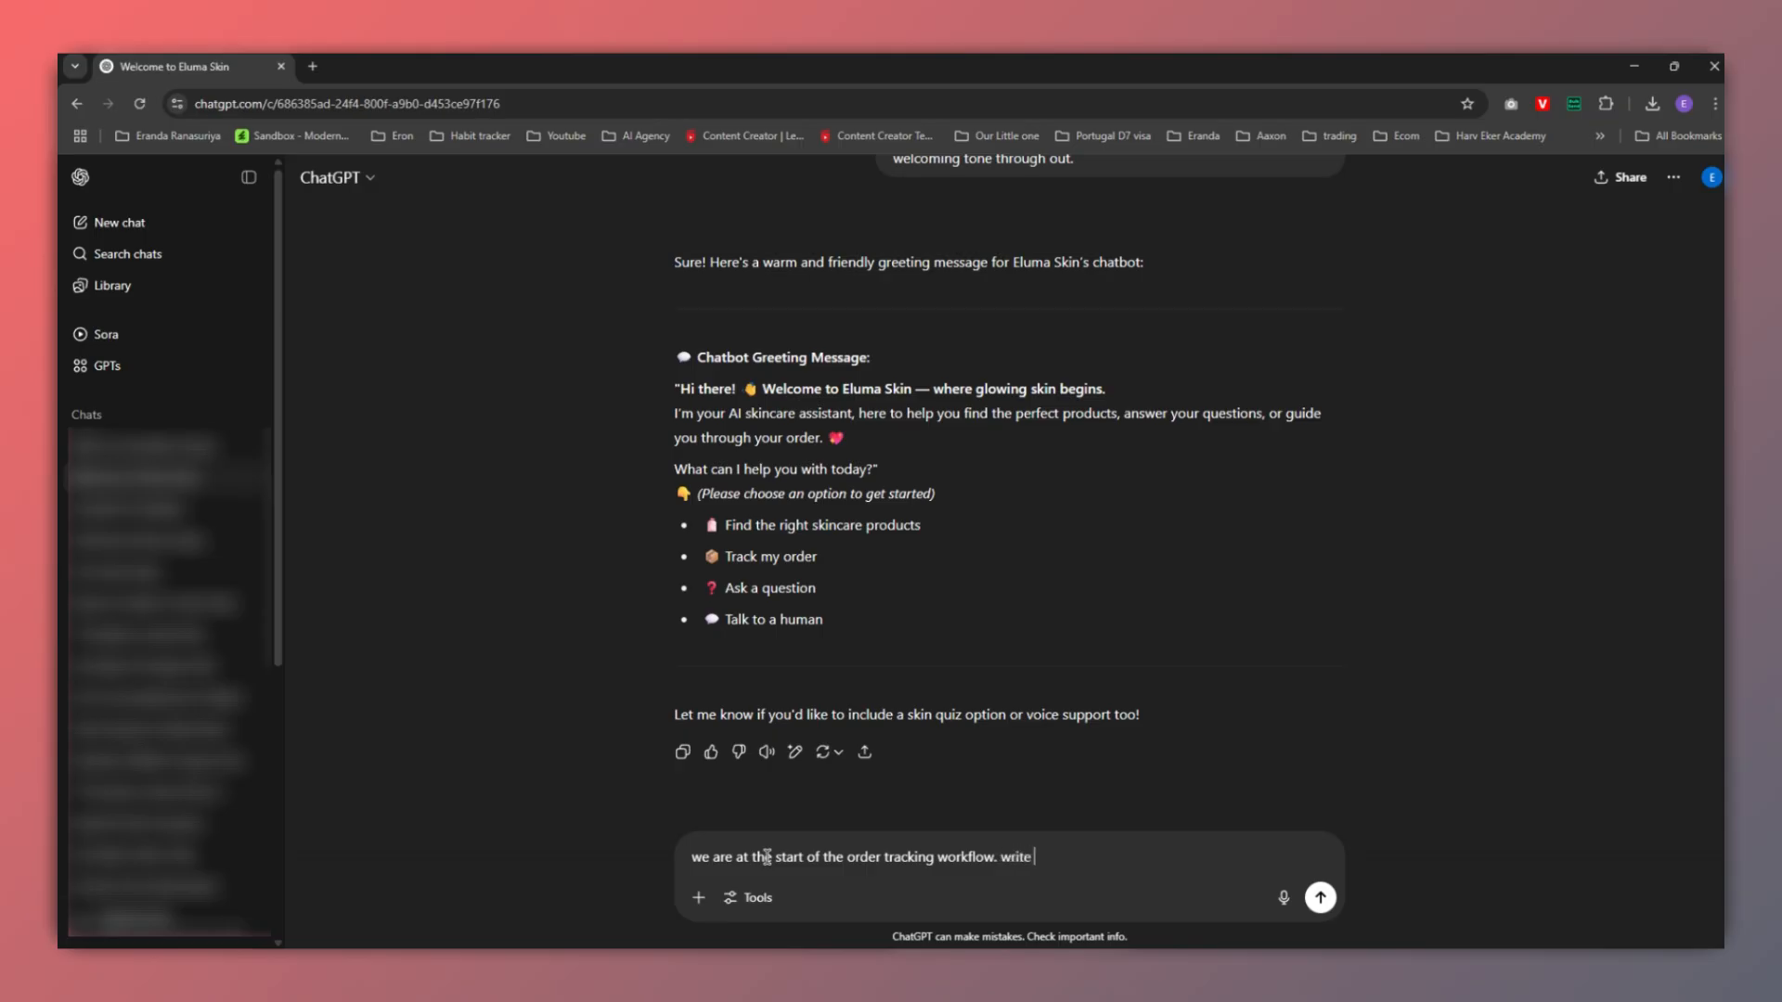
type("an opening message")
type("for that.")
key("Return")
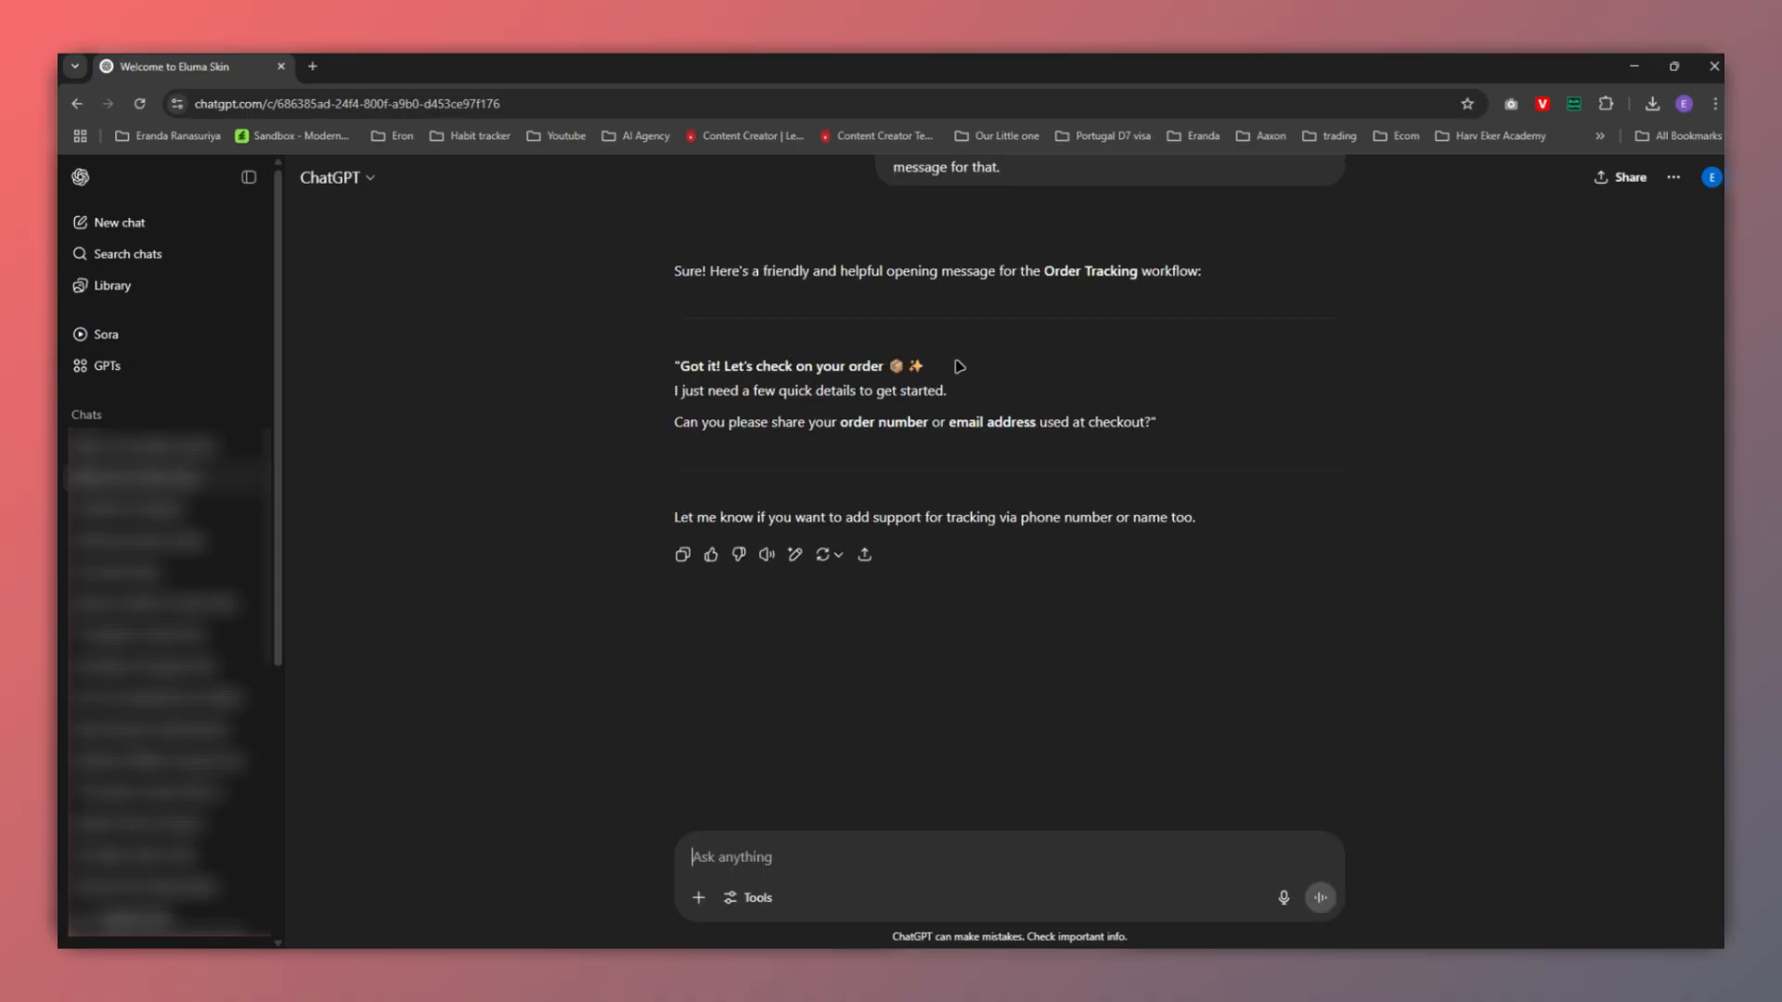
left_click_drag(680, 366, 927, 367)
key("ctrl+c")
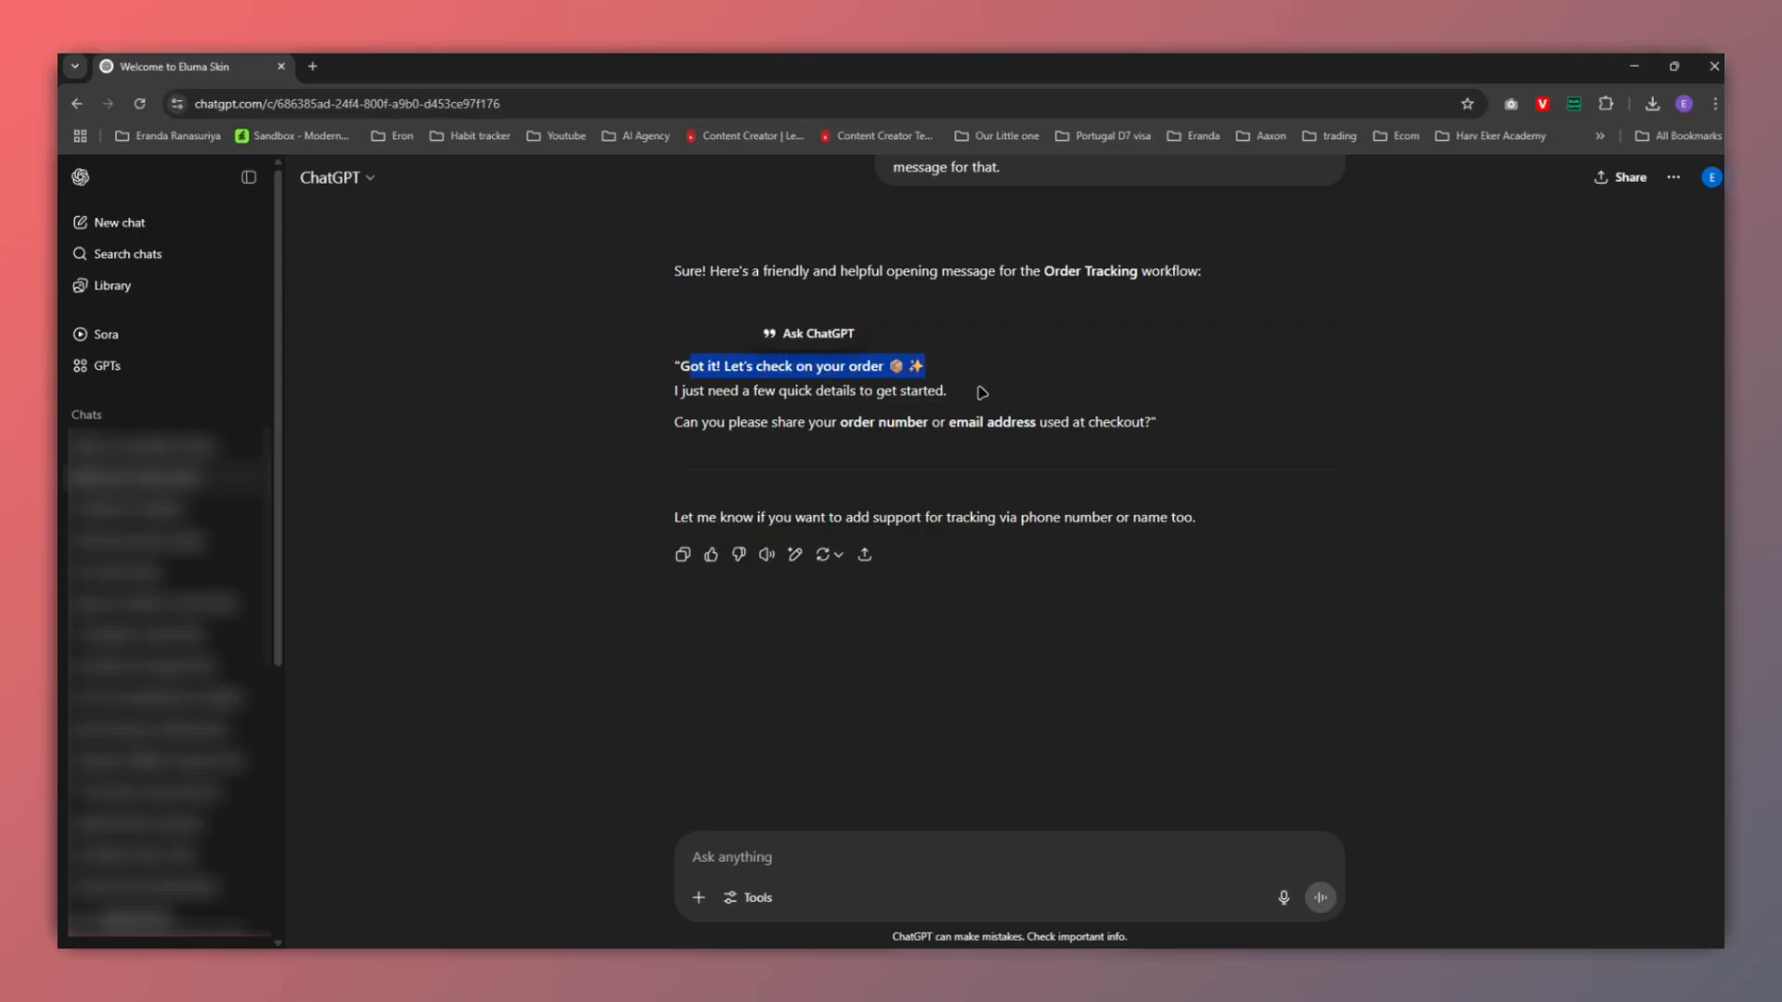
key("alt+Tab")
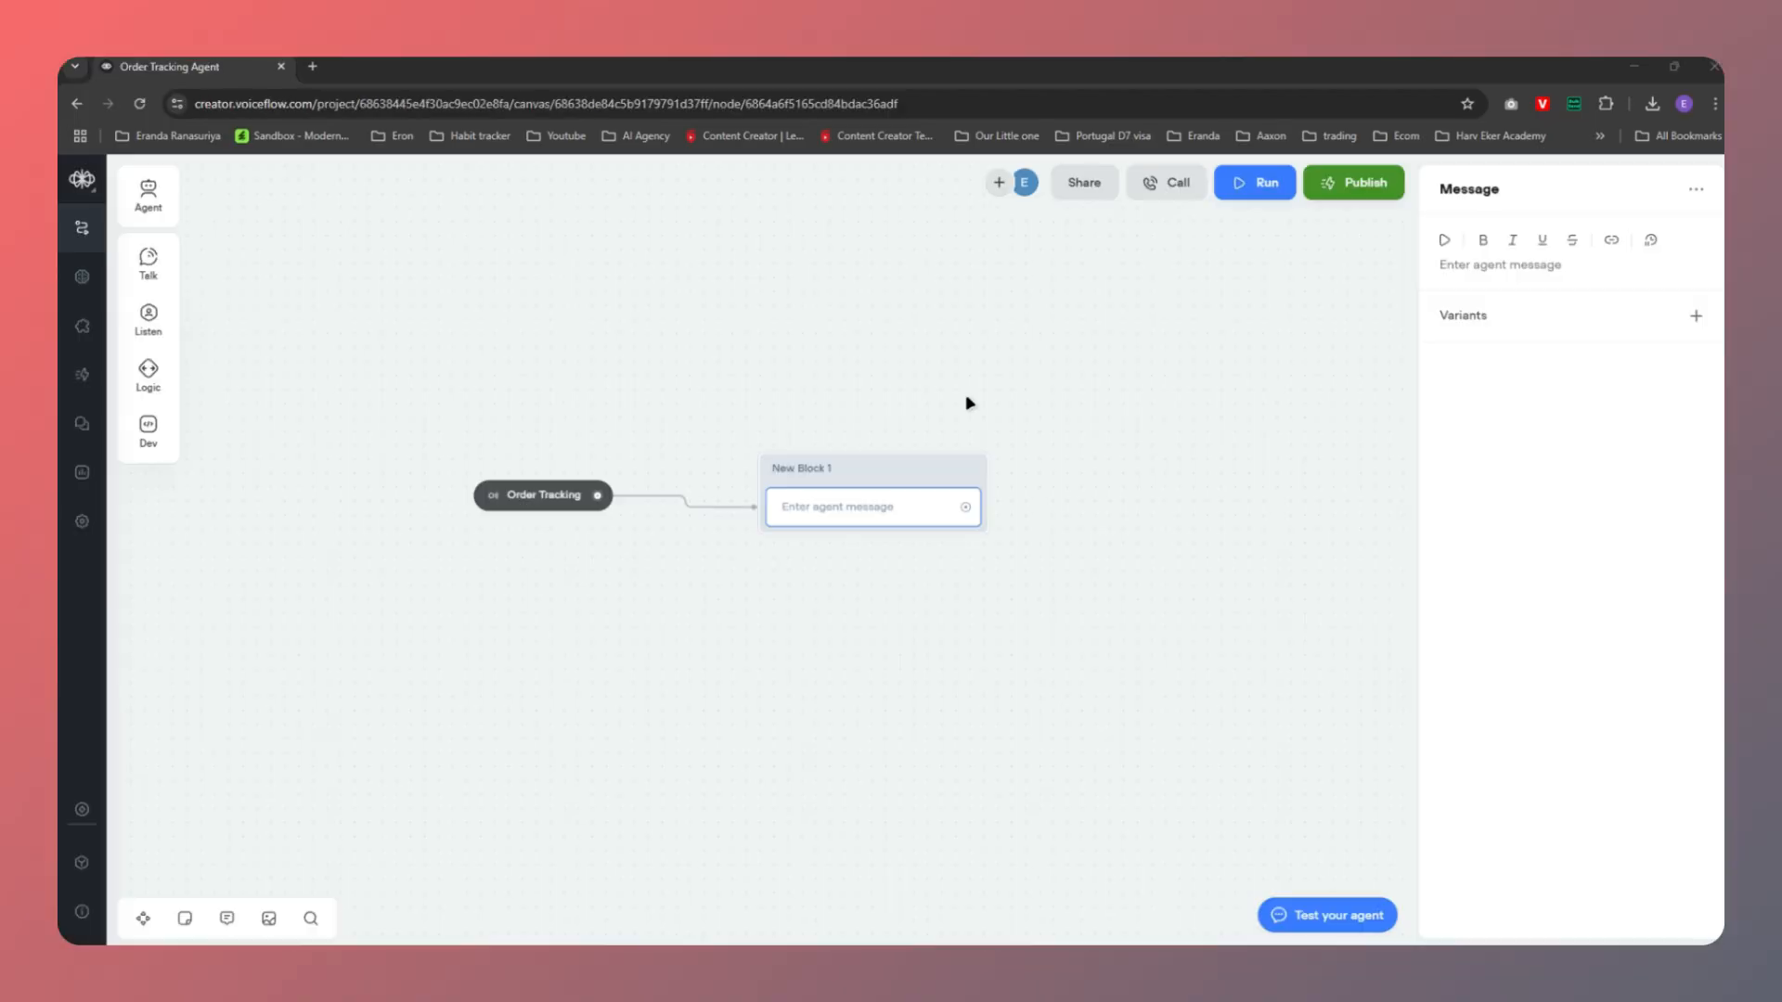
Paste 'Got it! Let's check on your order' into the first message and copy ChatGPT's next line
left_click(1474, 266)
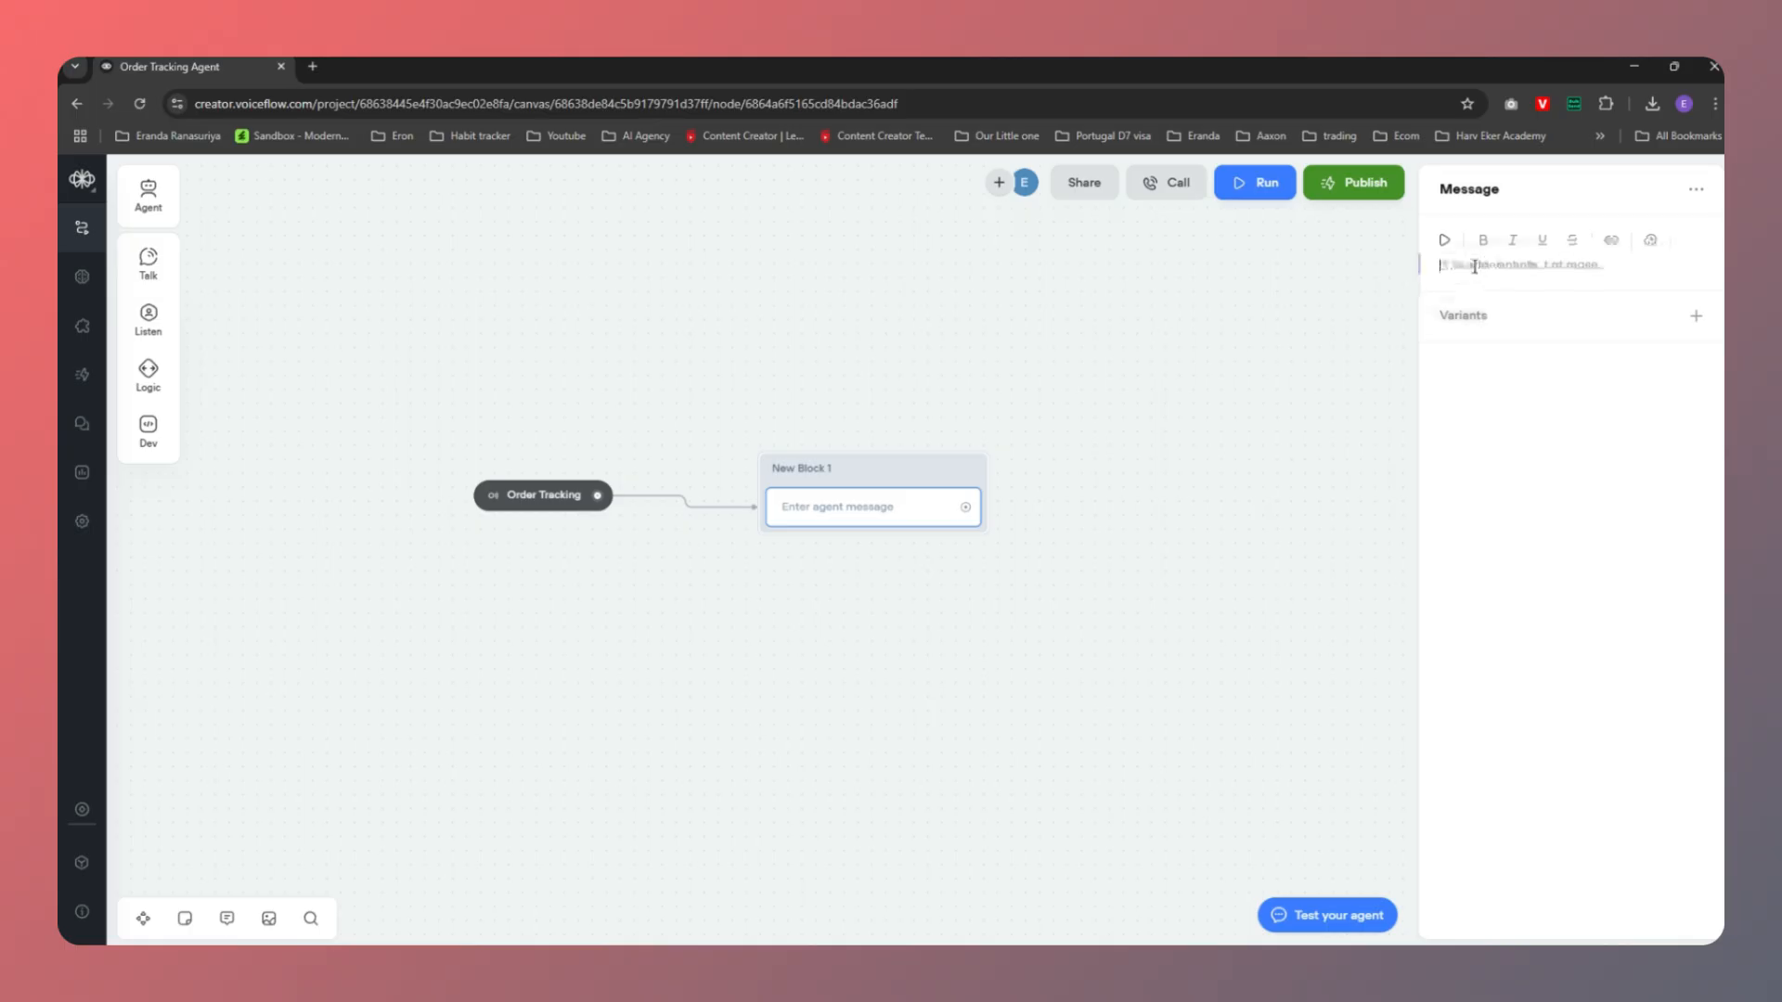
key("ctrl+v")
left_click(1042, 557)
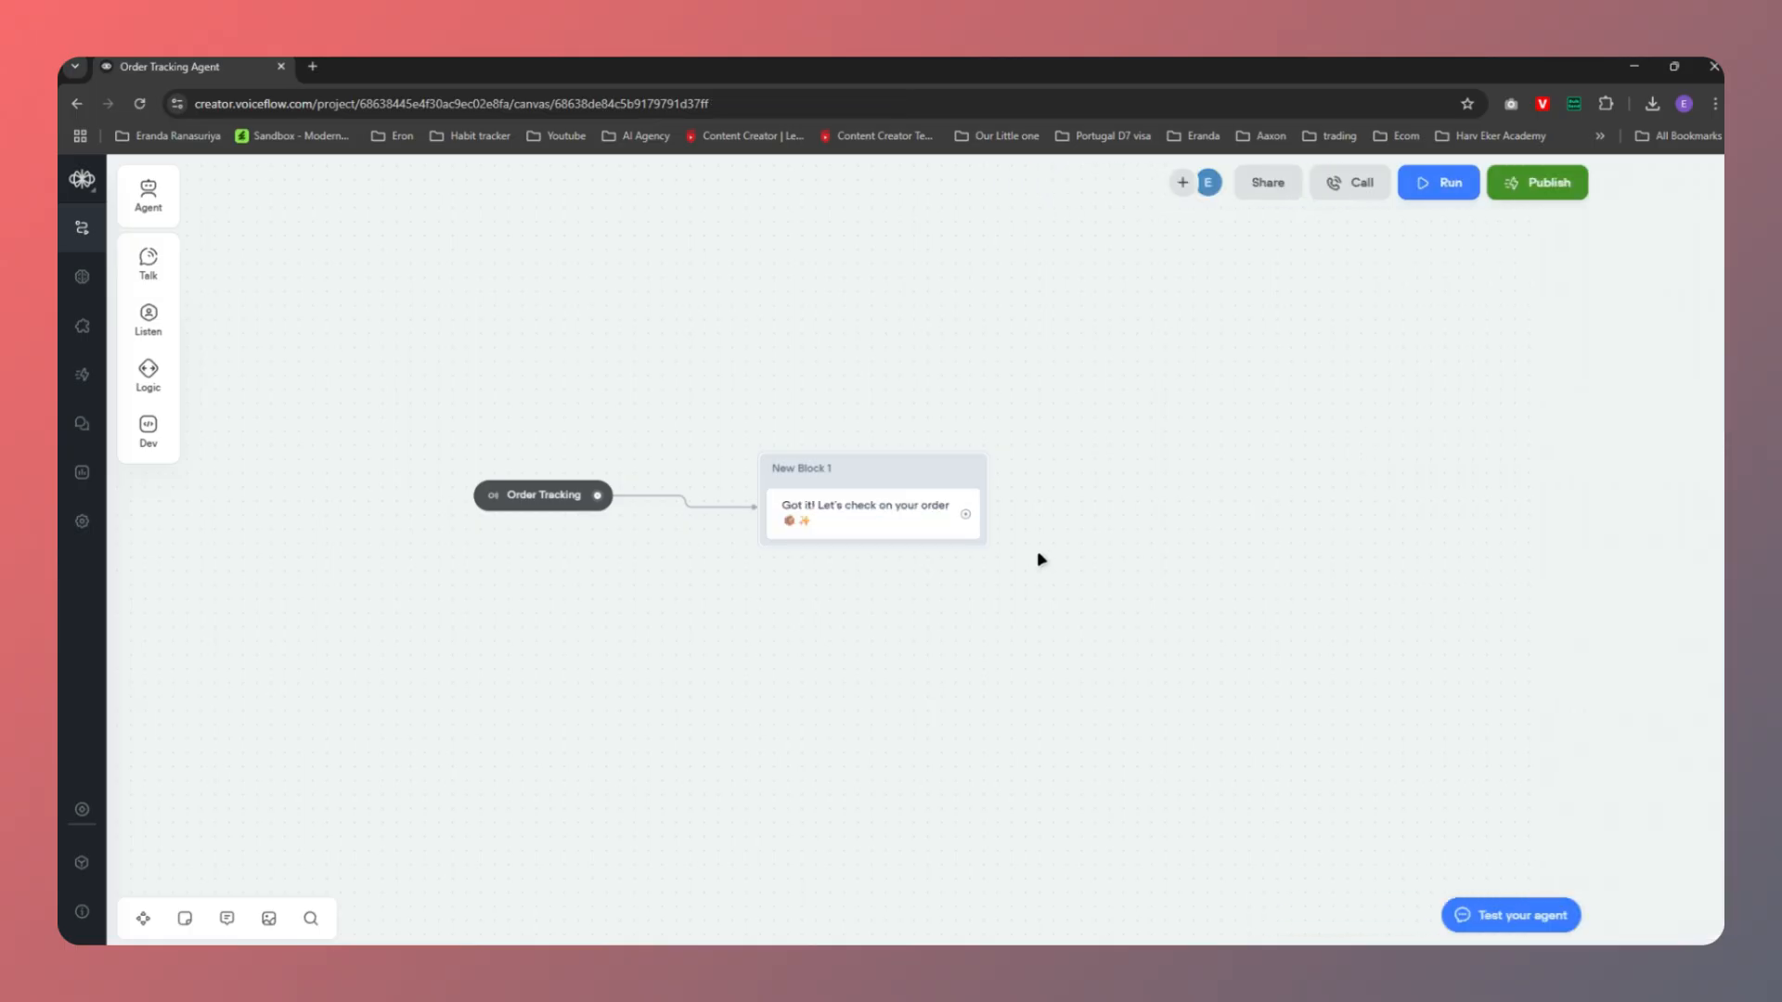
key("alt+Tab")
left_click(759, 406)
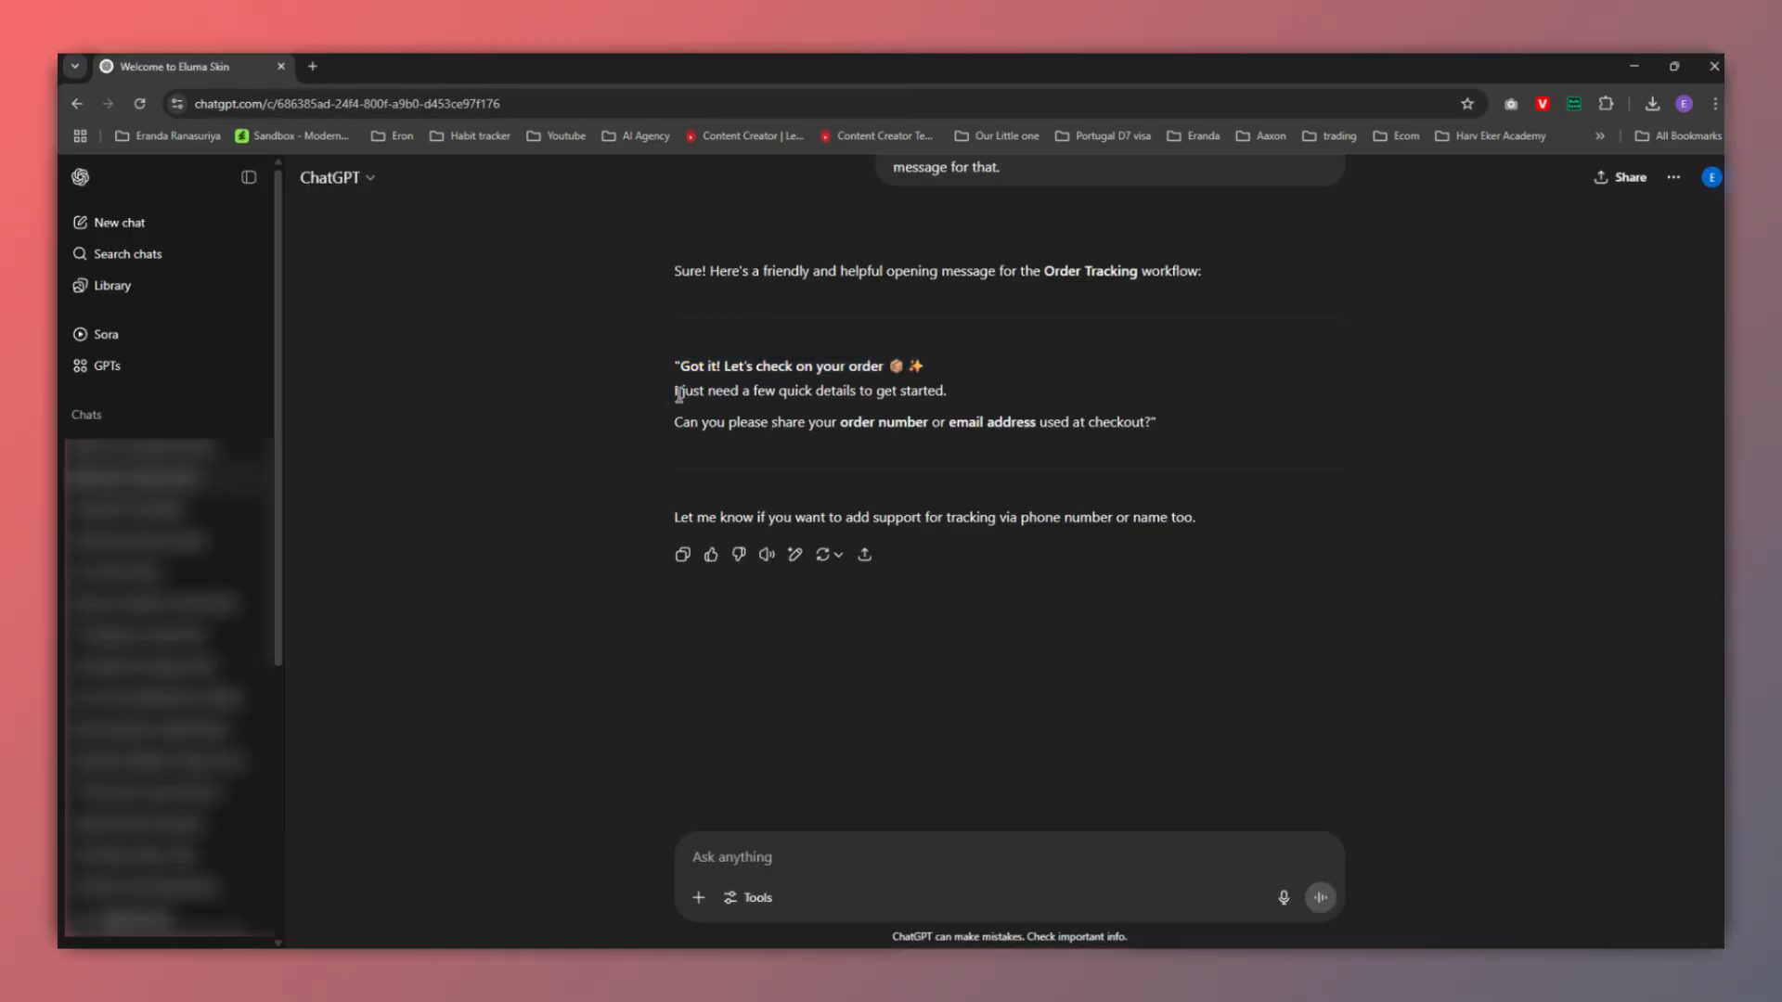
left_click_drag(671, 394, 950, 393)
key("ctrl+c")
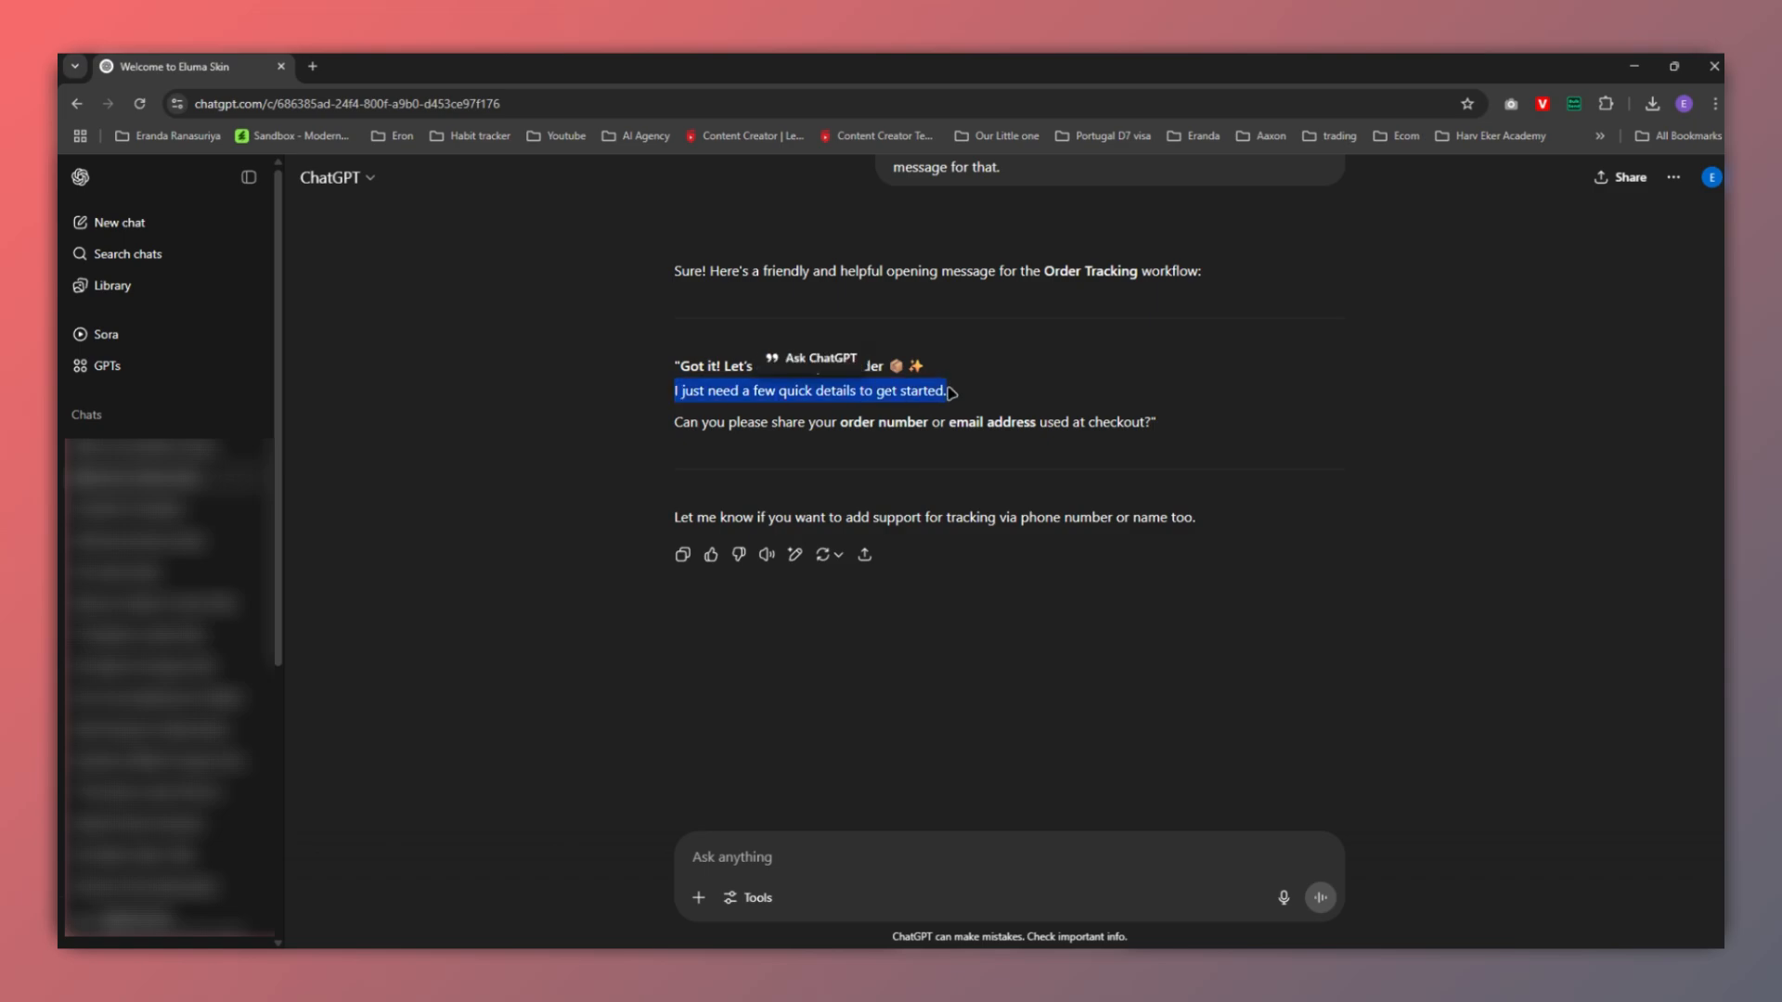
key("alt+Tab")
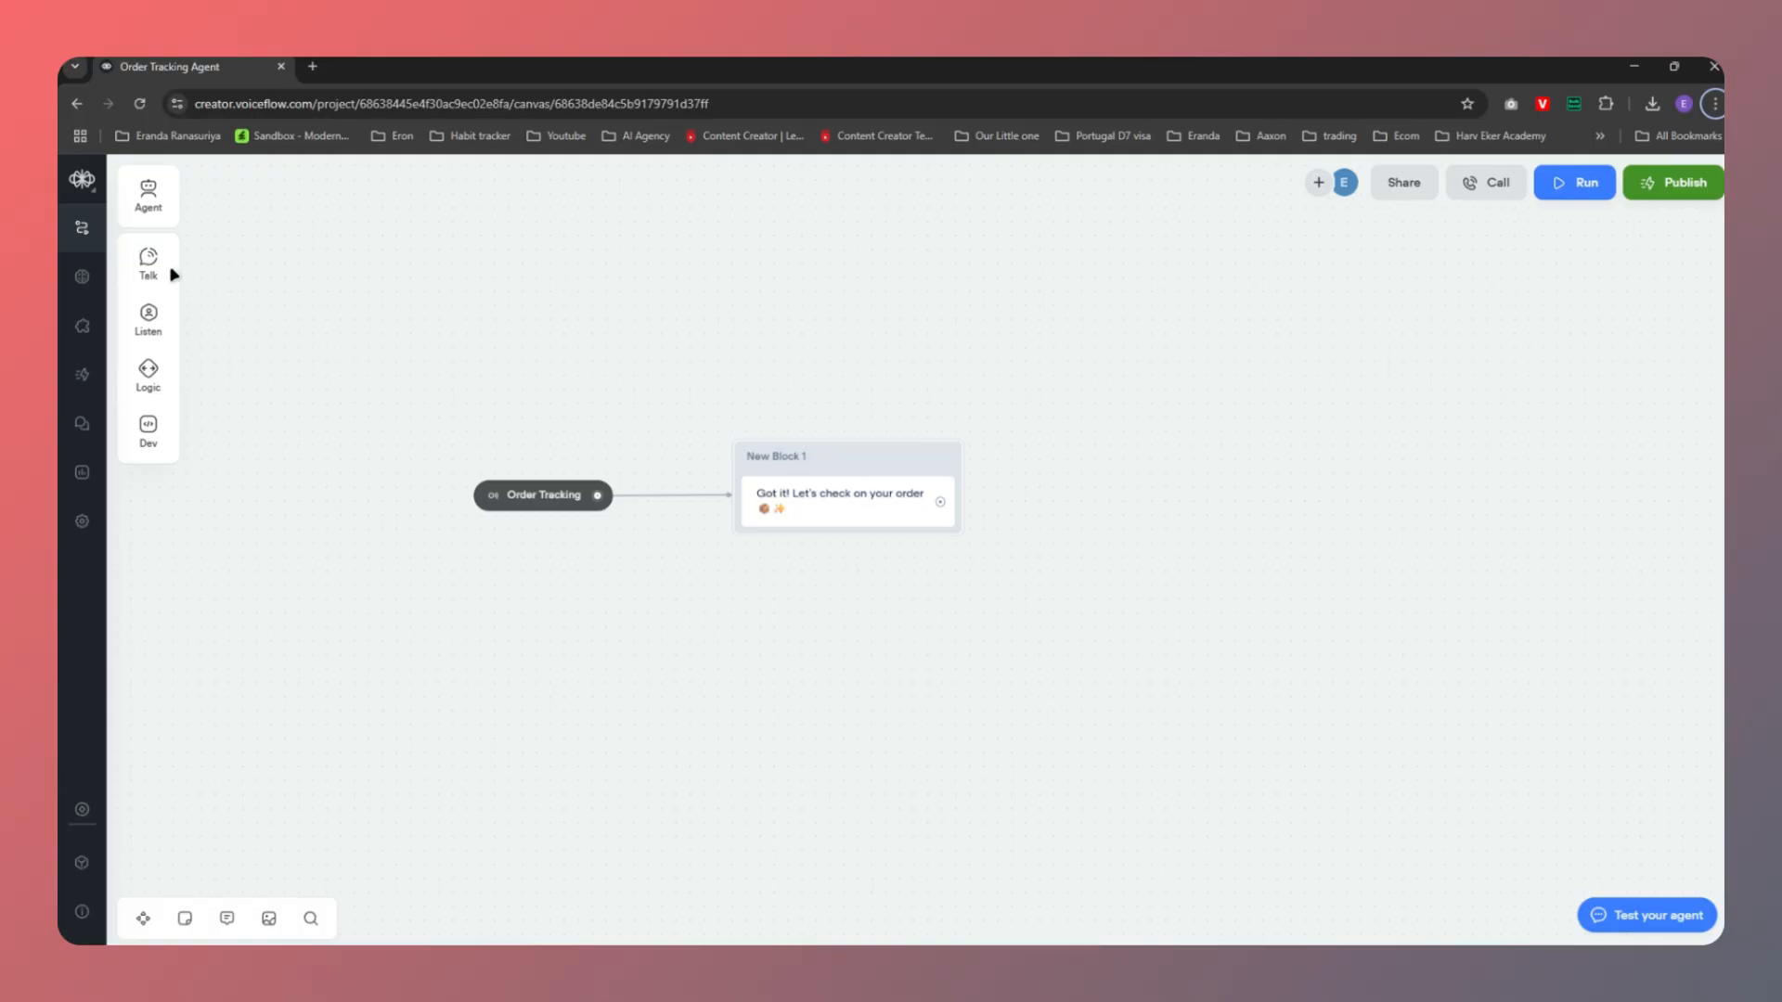
Add a second message: 'I just need your email address to get started.'
mouse_move(174, 274)
left_click_drag(246, 251, 803, 549)
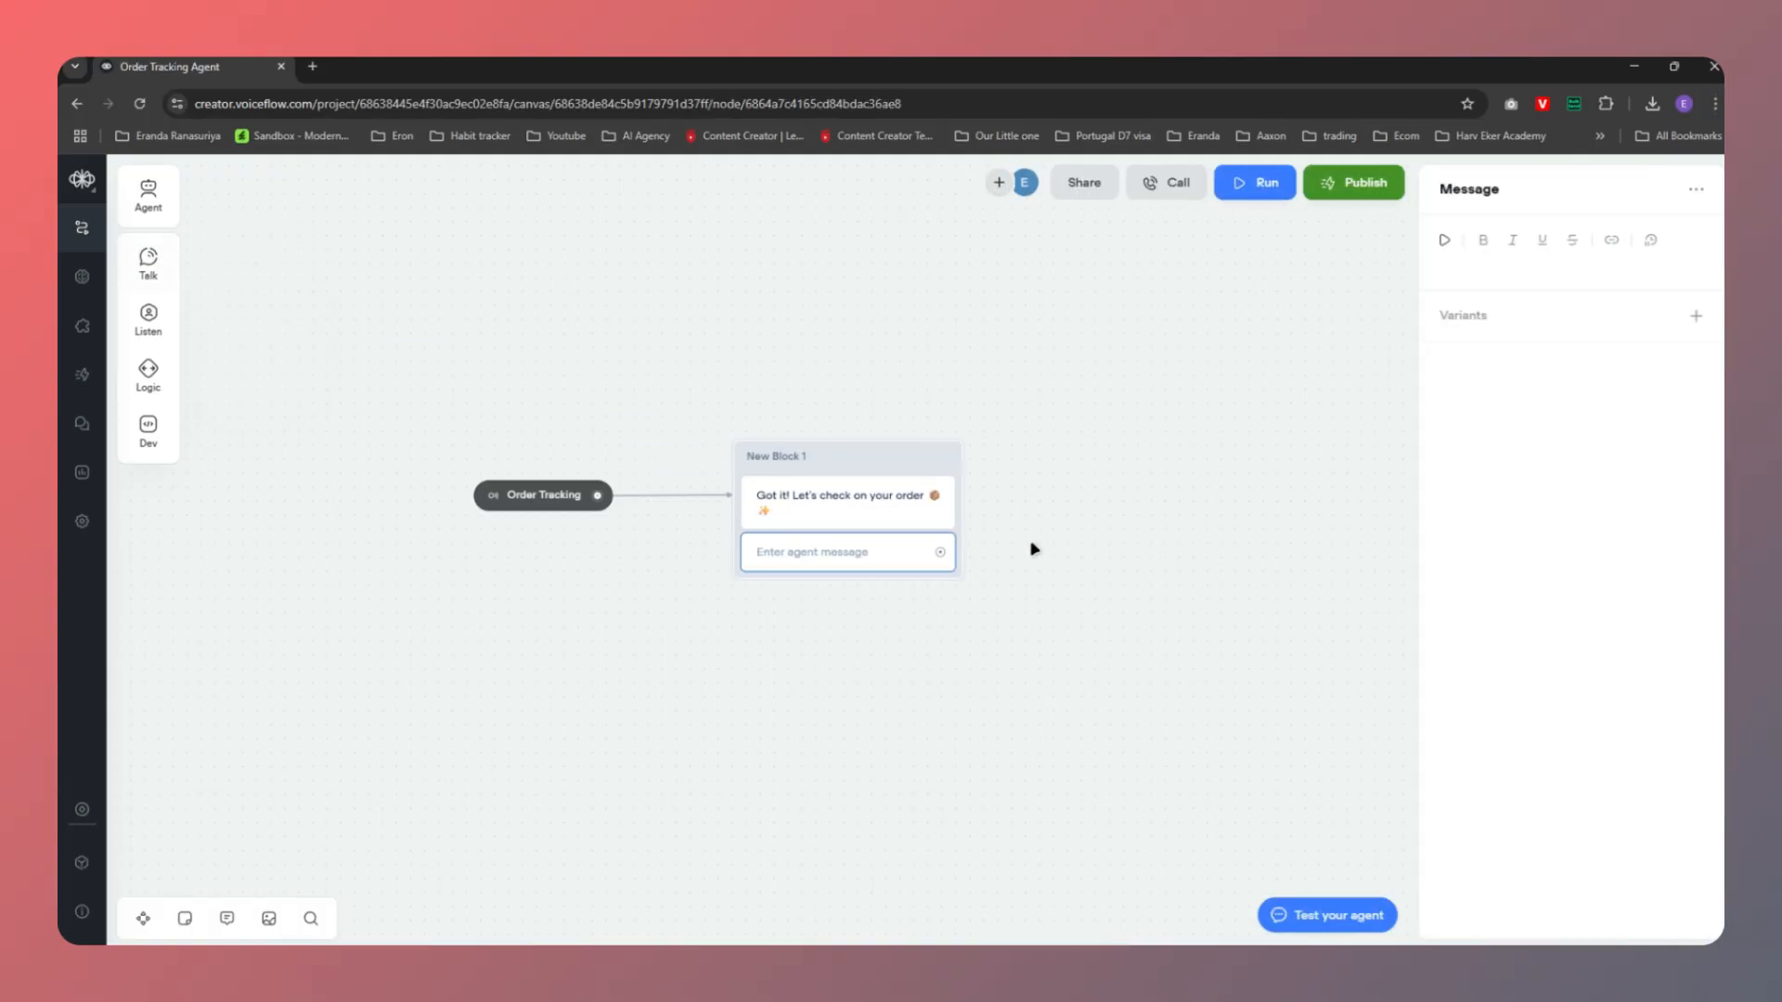
left_click(1517, 272)
key("ctrl+v")
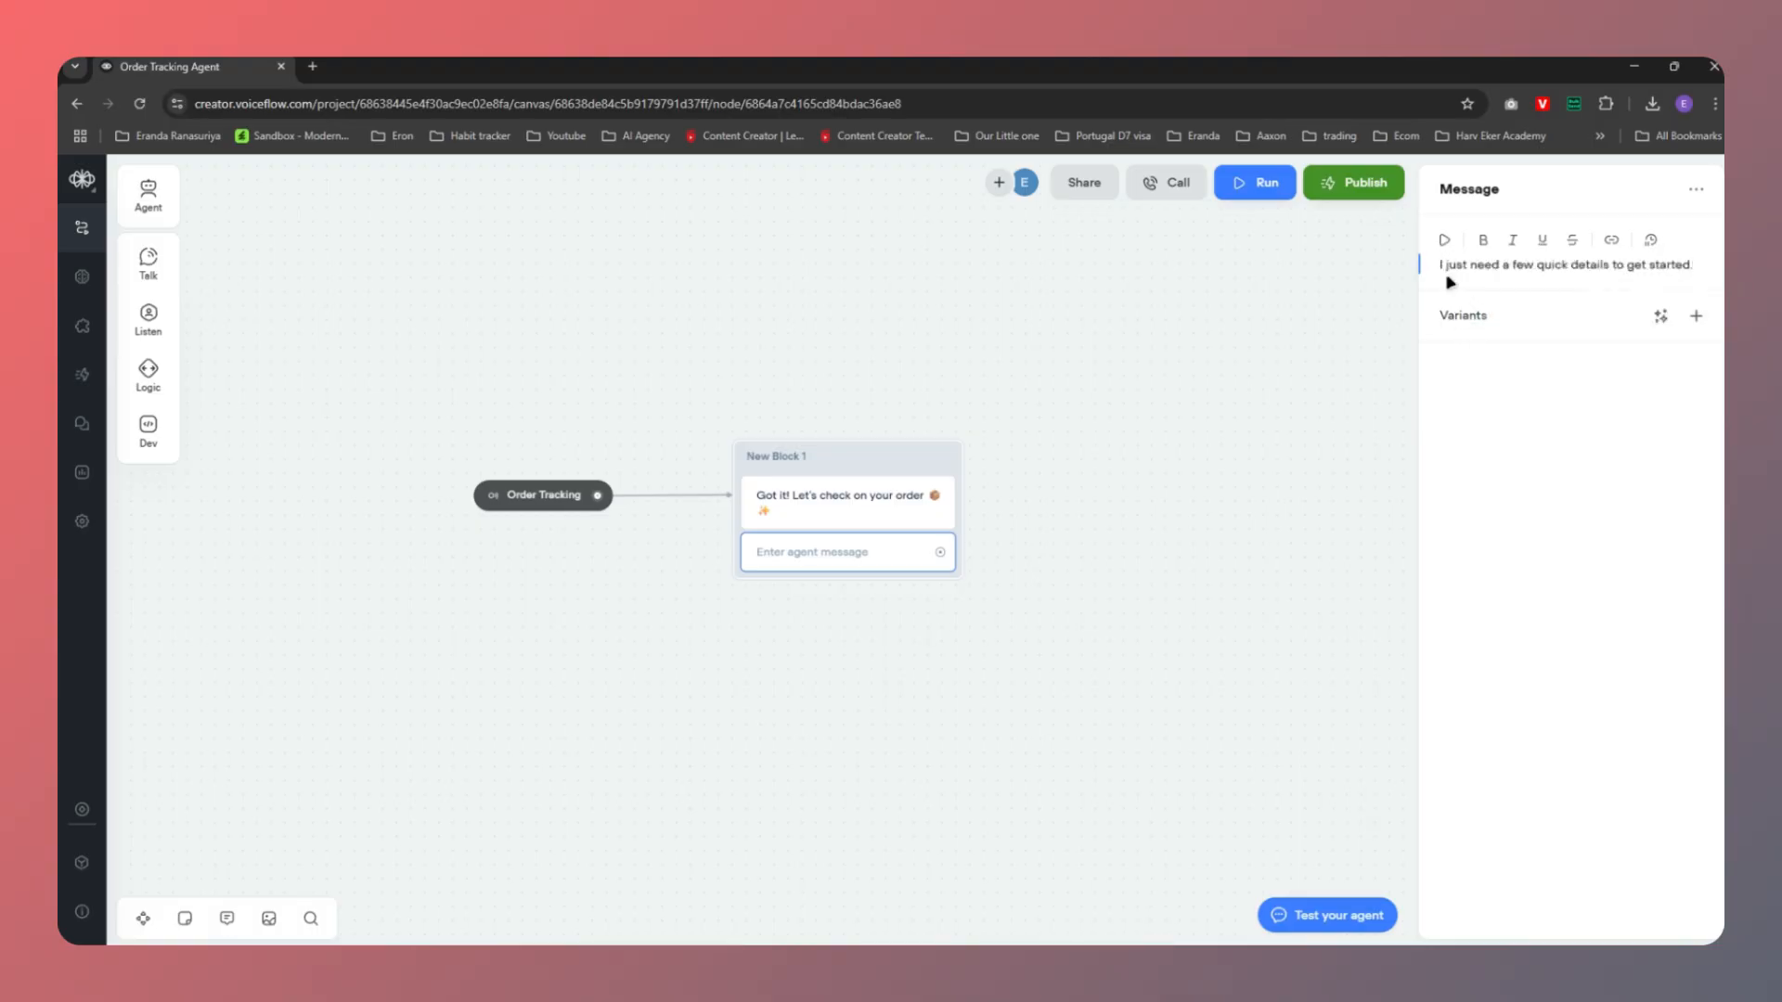
left_click_drag(1500, 266, 1608, 266)
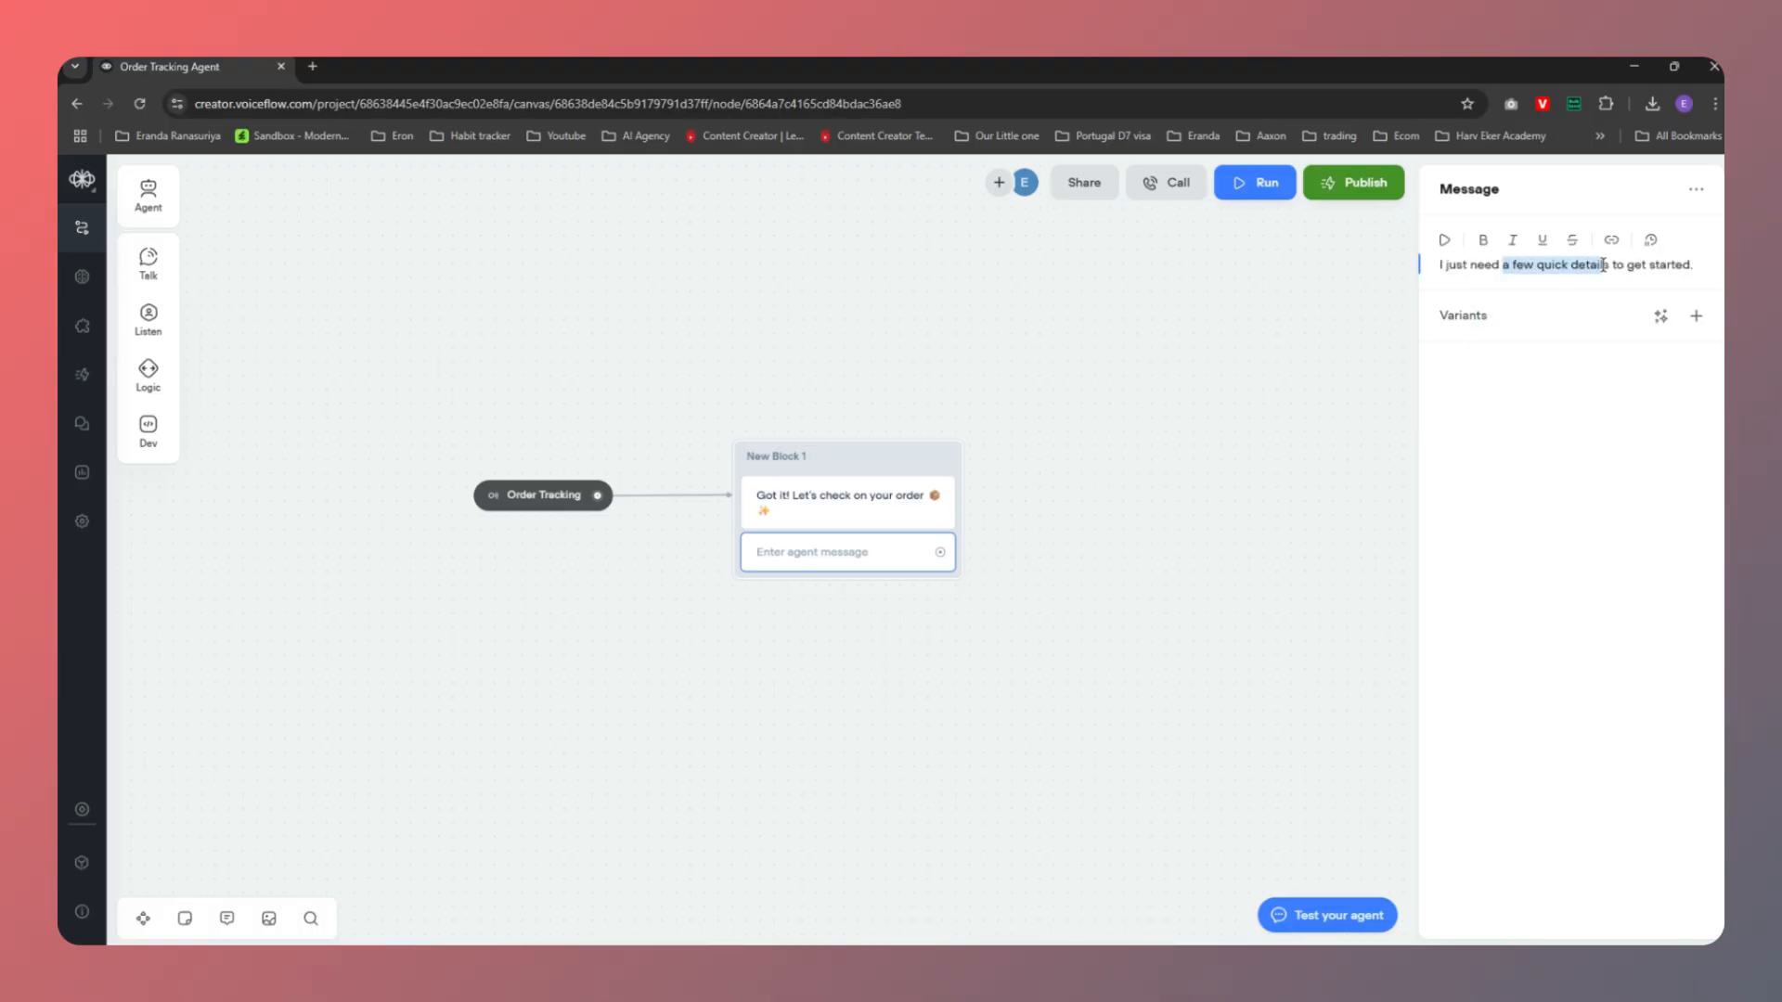
type("your email address")
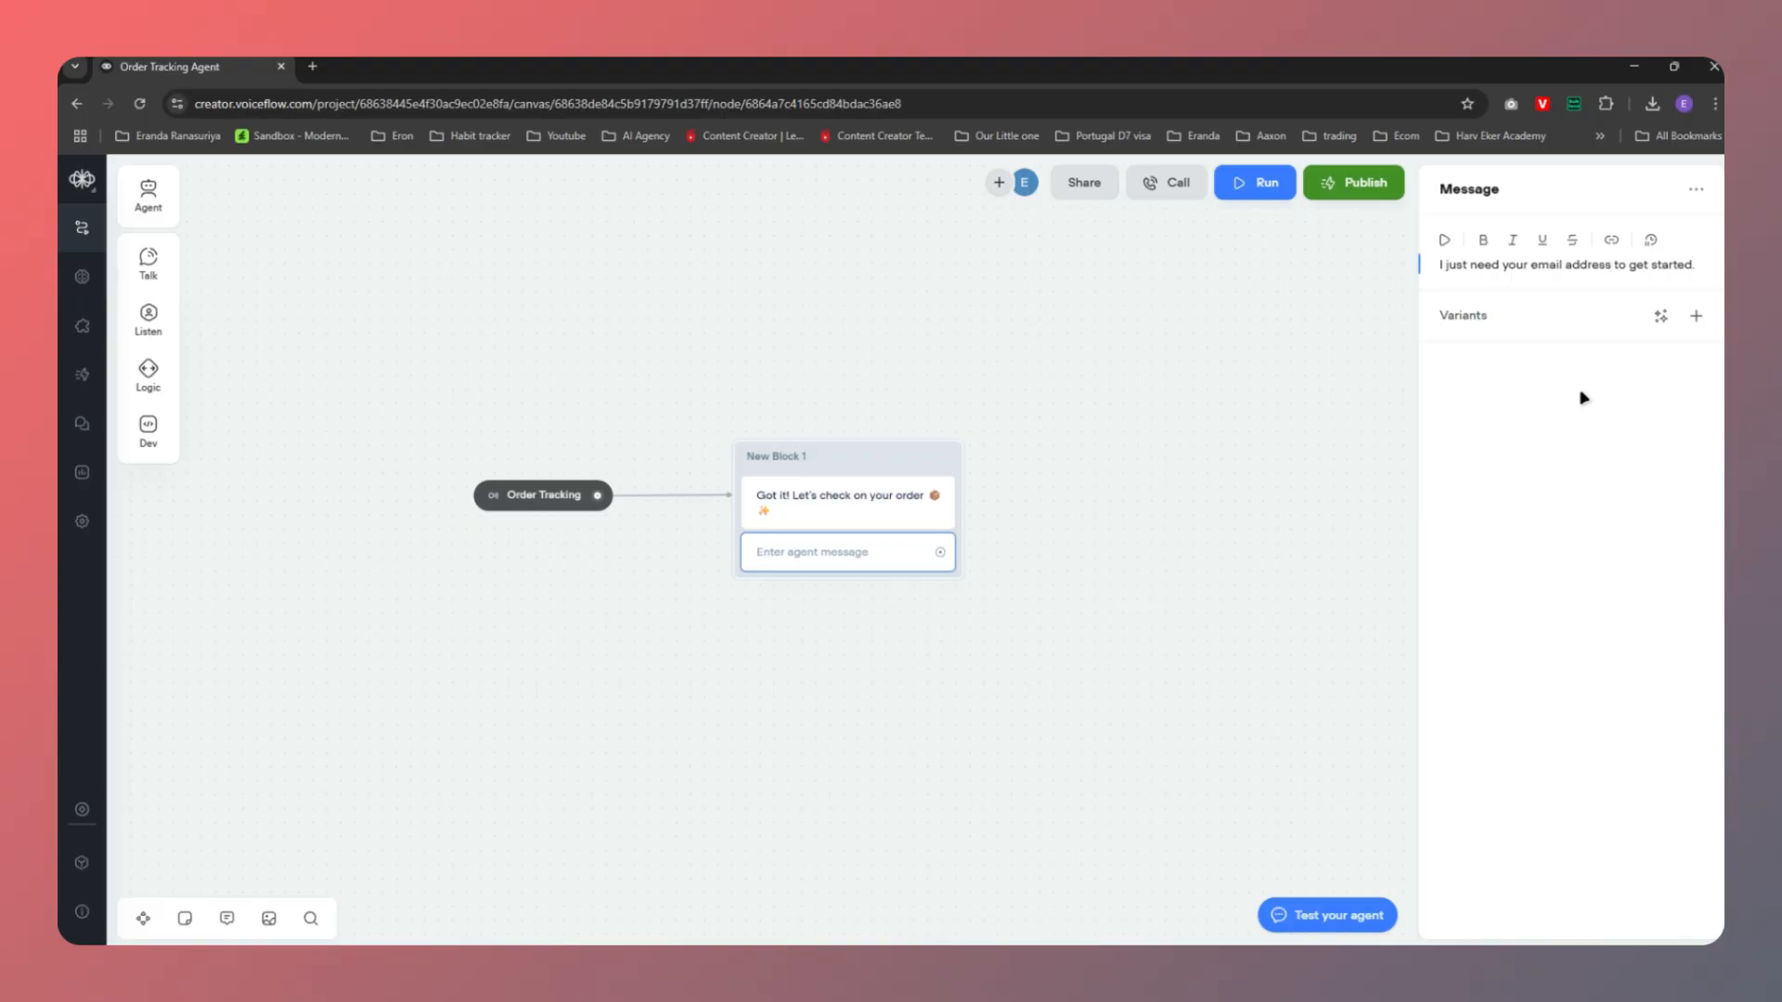
left_click(1264, 549)
Add a third message to New Block 1: 'Please enter your email address that you used to put the order.'
mouse_move(143, 269)
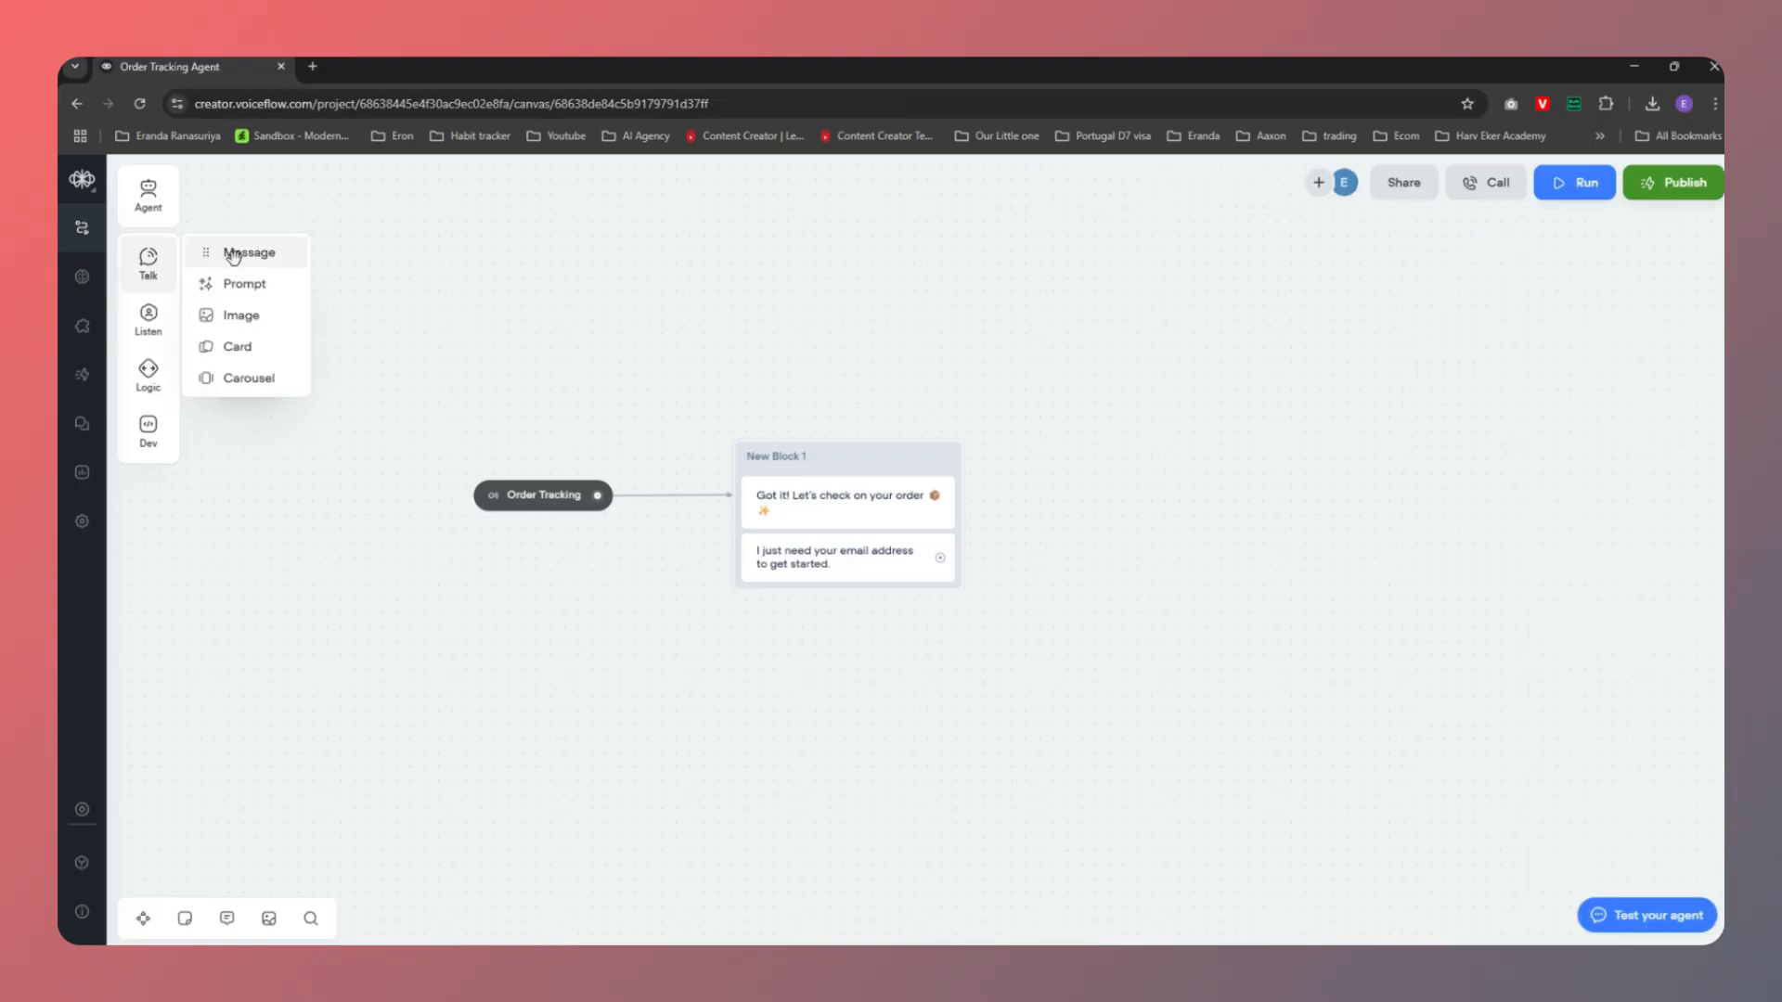
left_click_drag(223, 249, 807, 608)
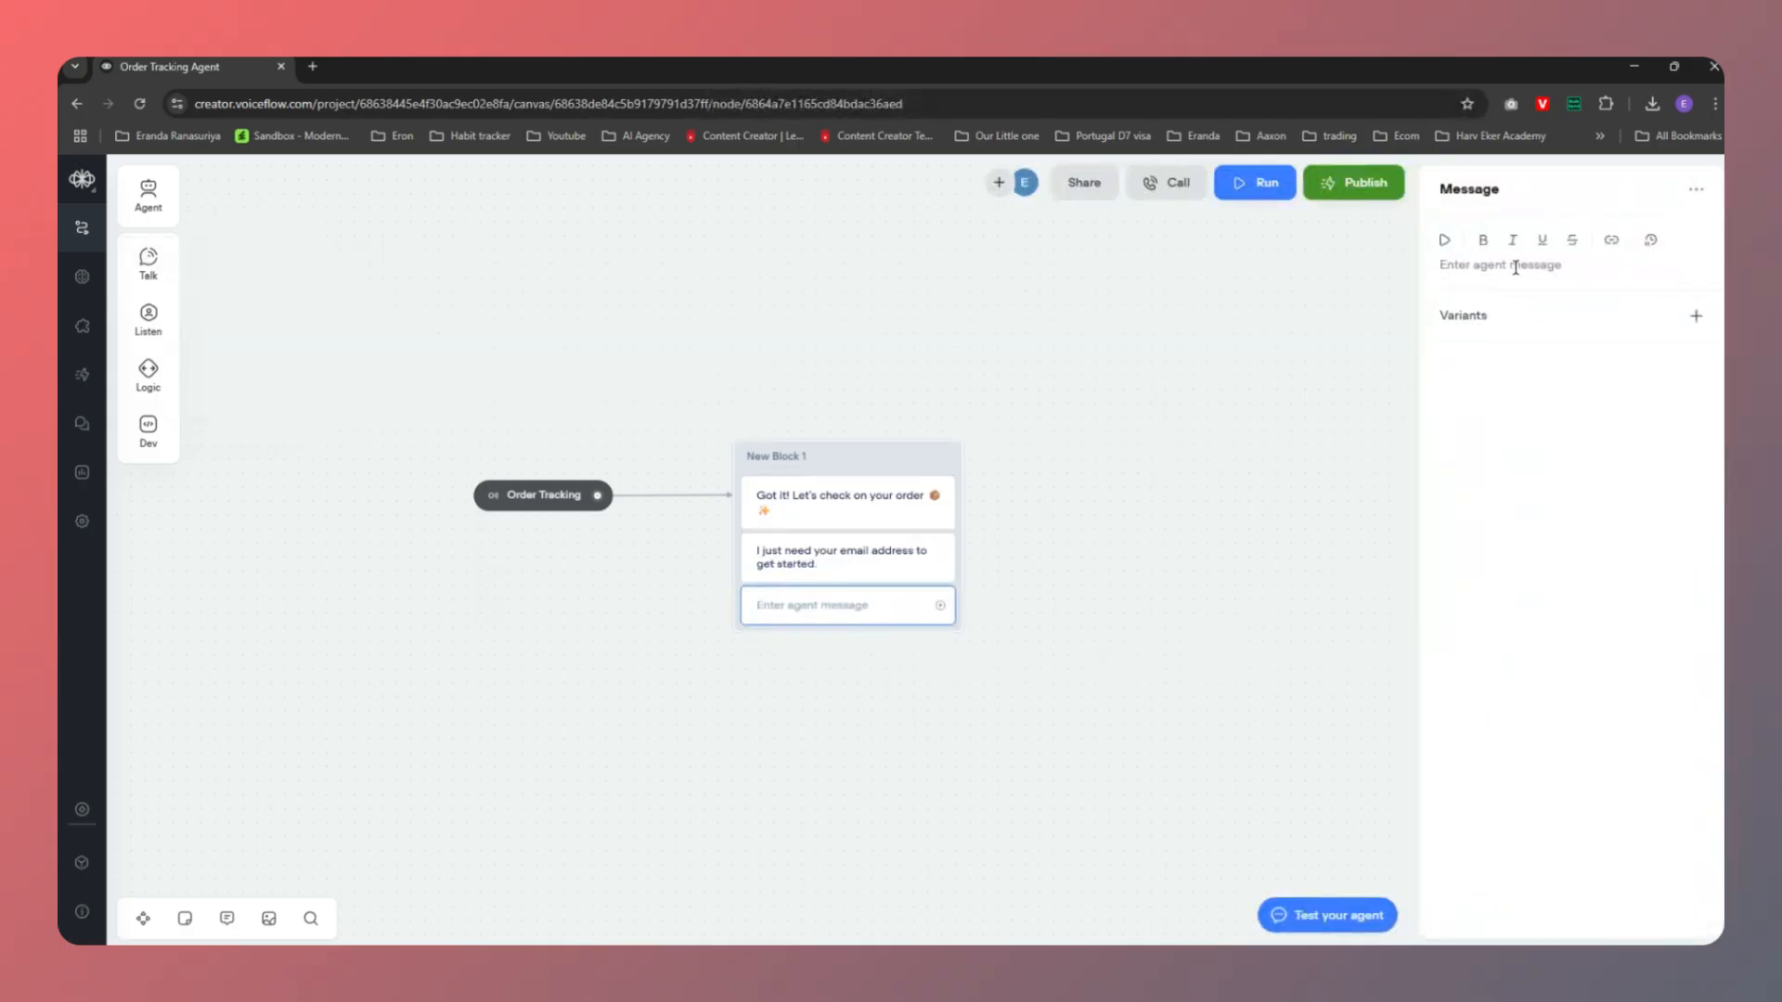
left_click(1515, 269)
type("Please enter your")
type("email address that you used to")
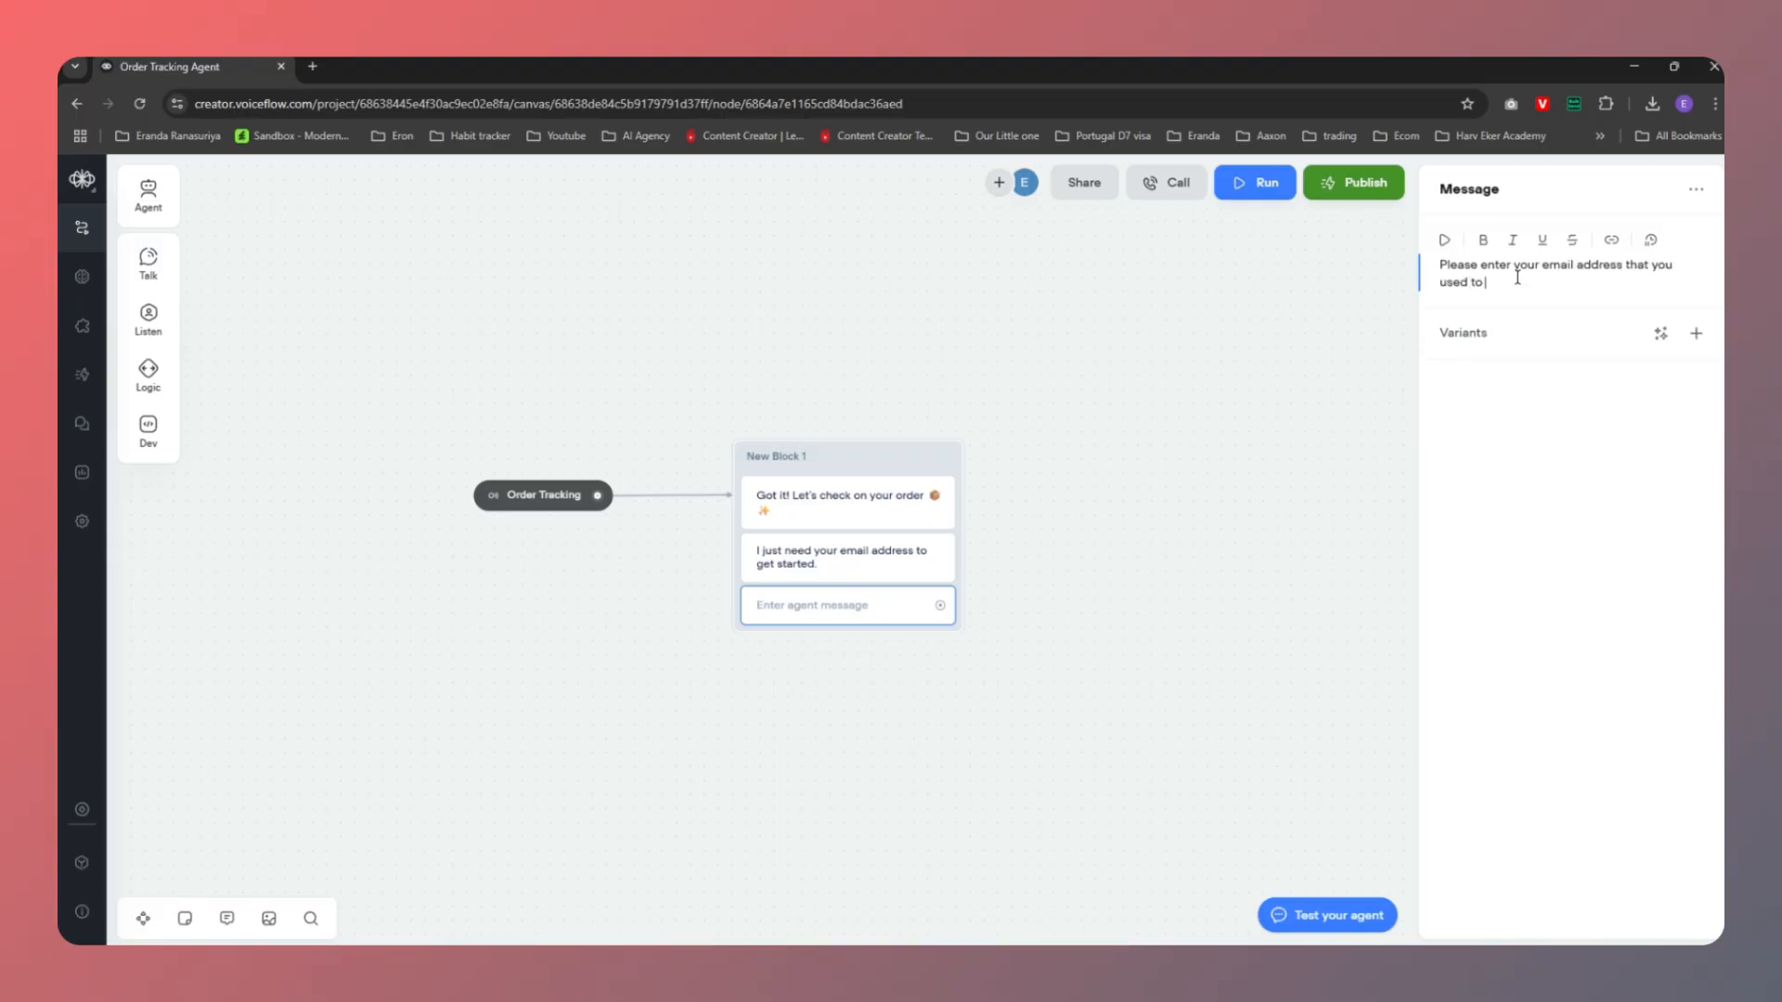
type(" put the order.")
left_click(856, 739)
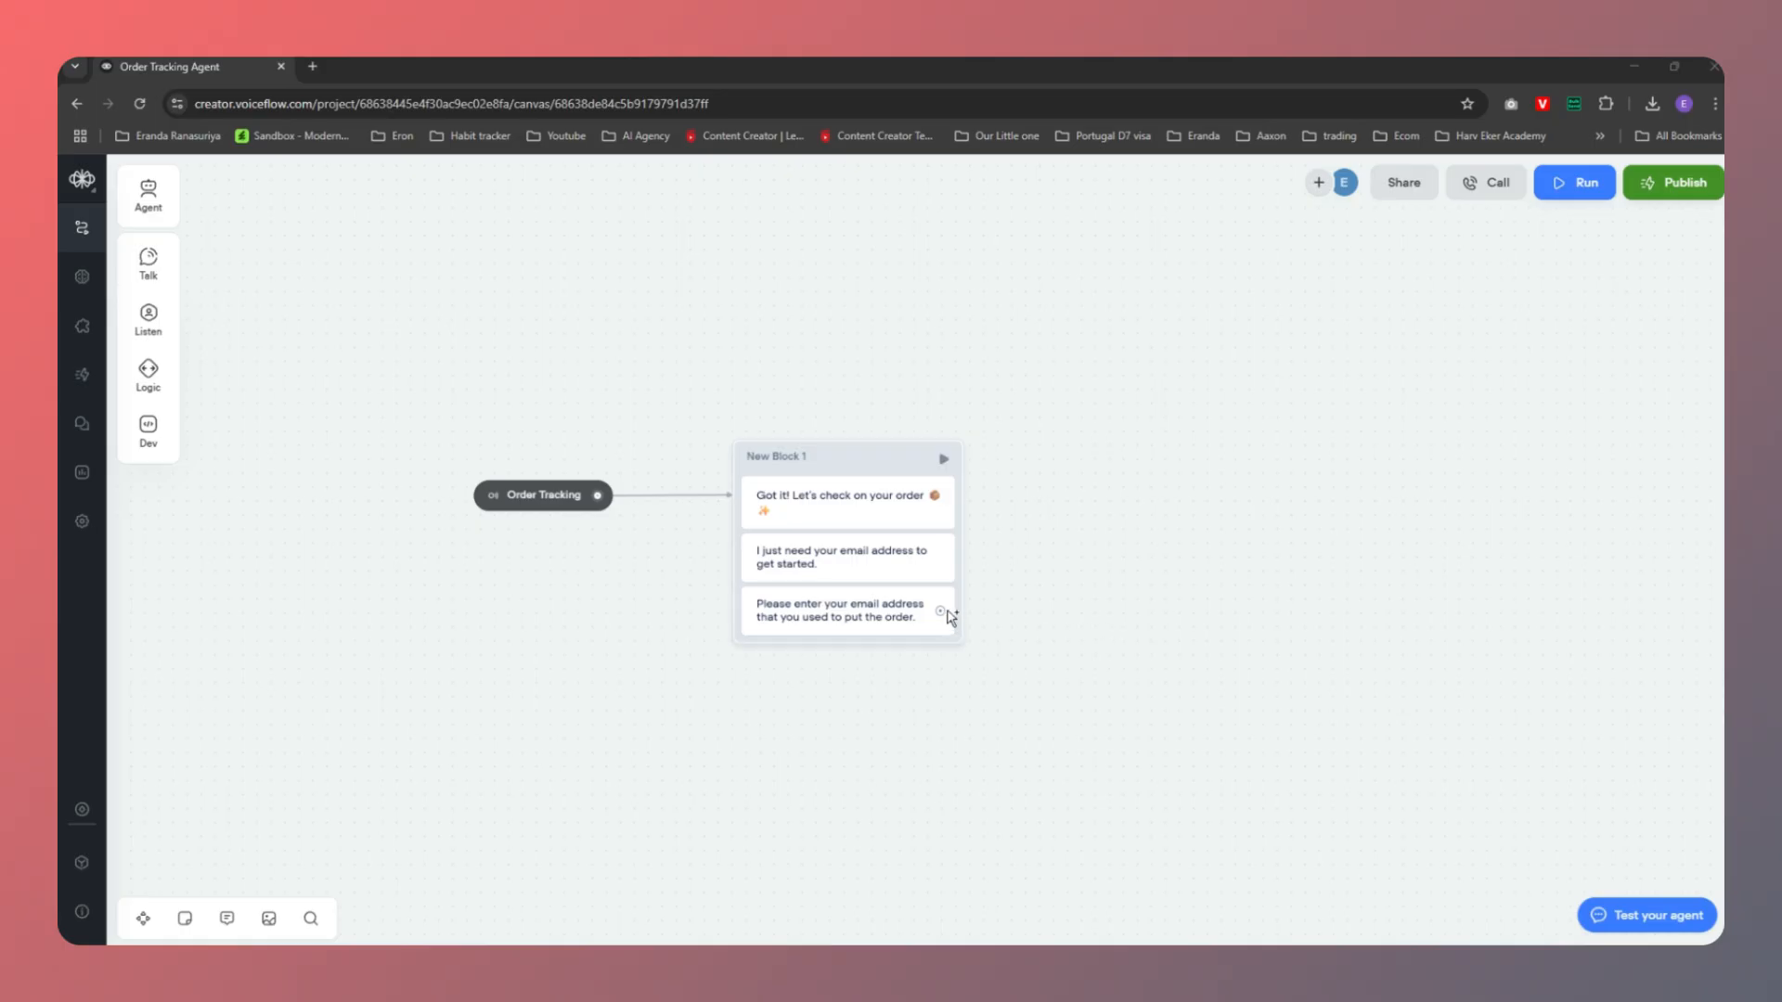
Connect the last message to a new capture step in New Block 2, placed right of New Block 1
left_click_drag(943, 612, 1065, 457)
mouse_move(1137, 555)
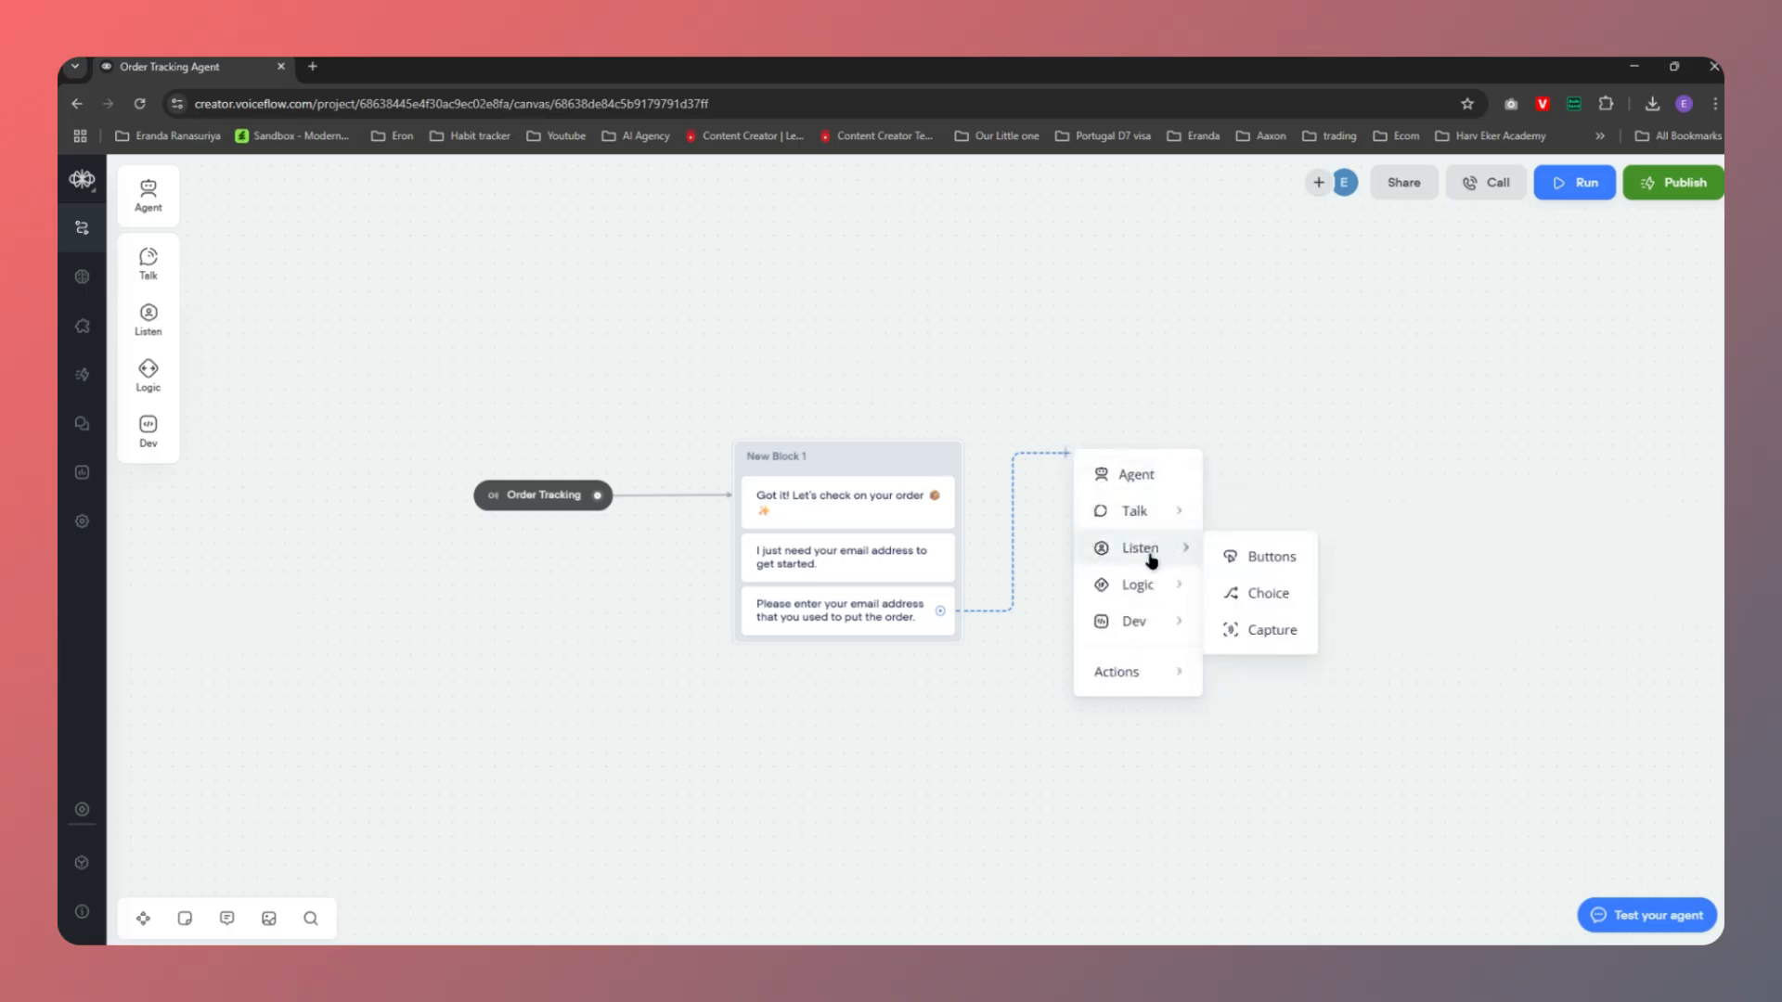
left_click(1279, 635)
left_click_drag(1075, 469, 1118, 461)
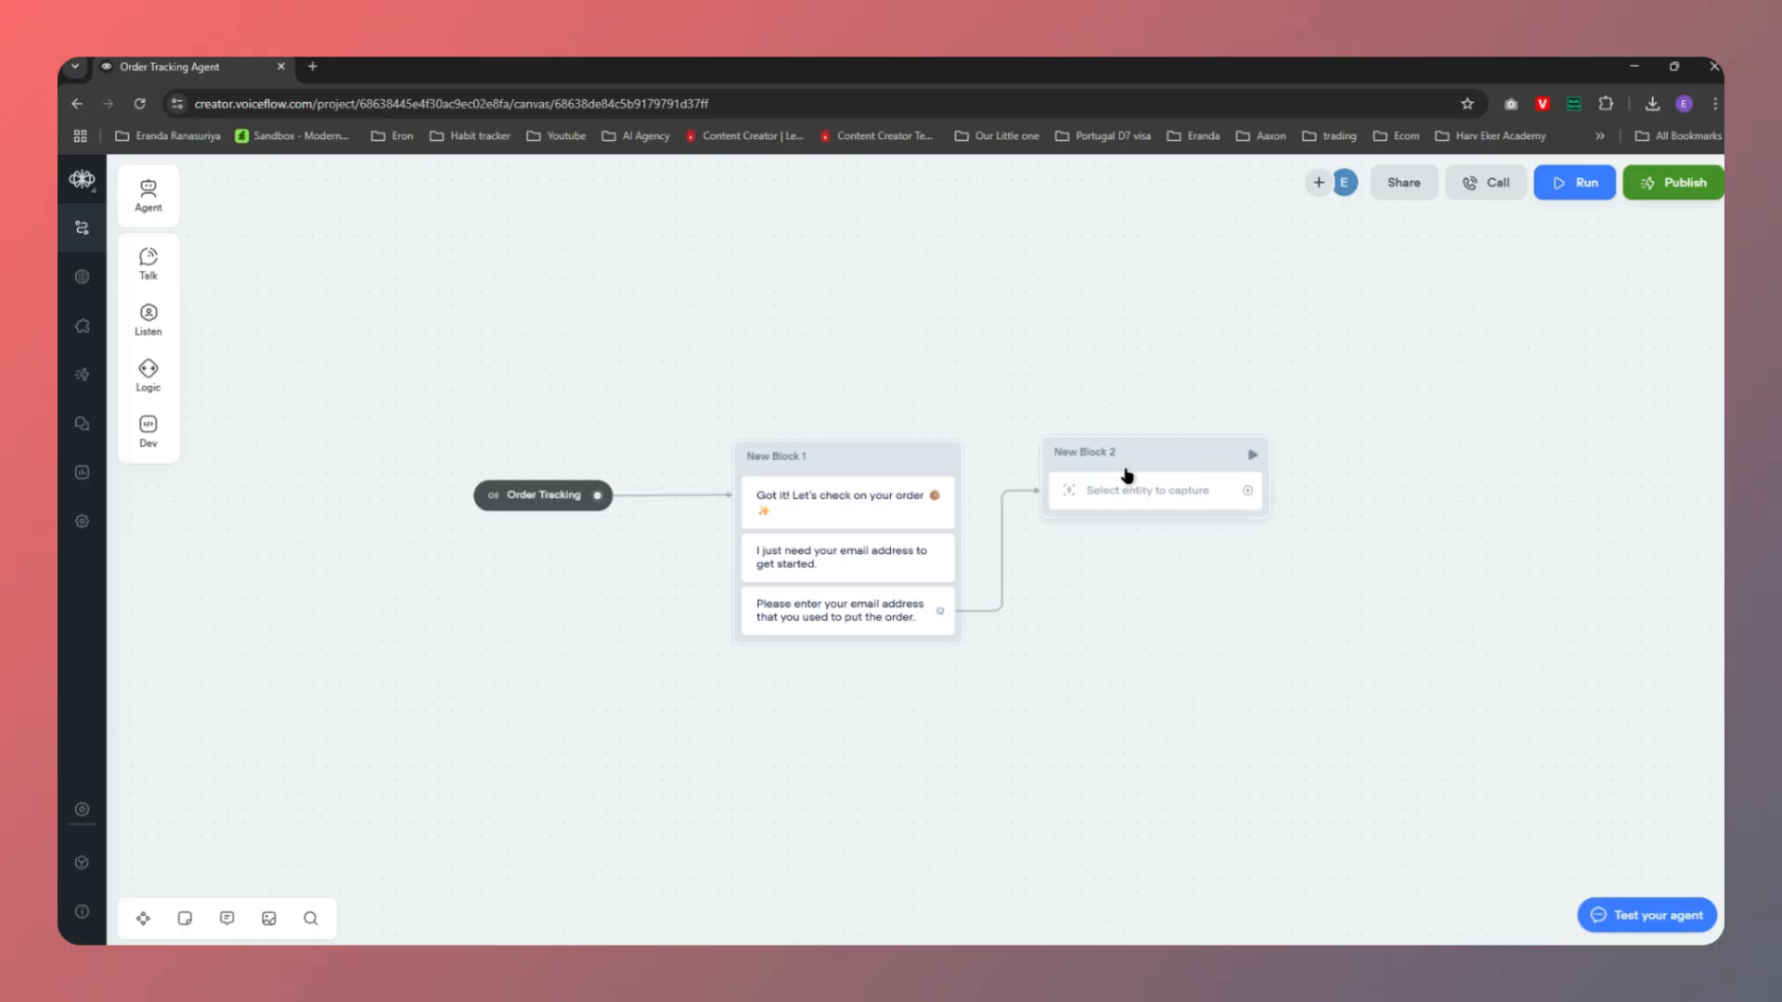
Keep the capture step in Entities mode and start adding an entity to capture
left_click(1126, 496)
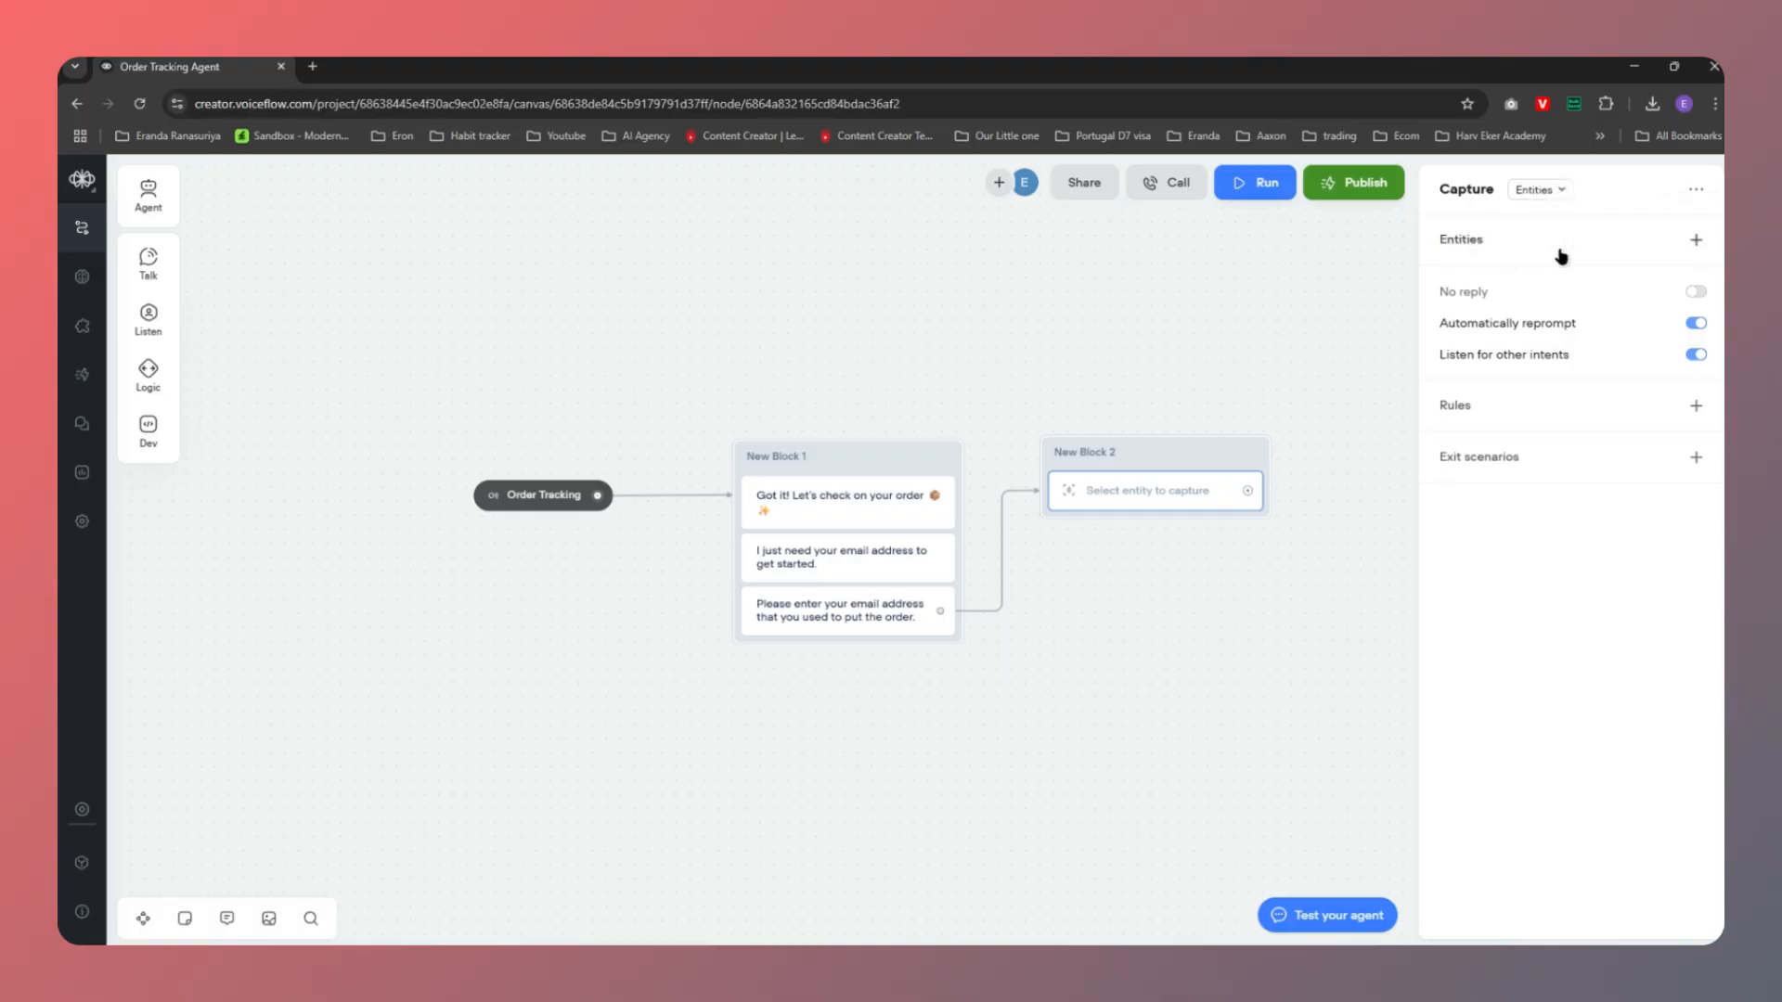
left_click(1563, 195)
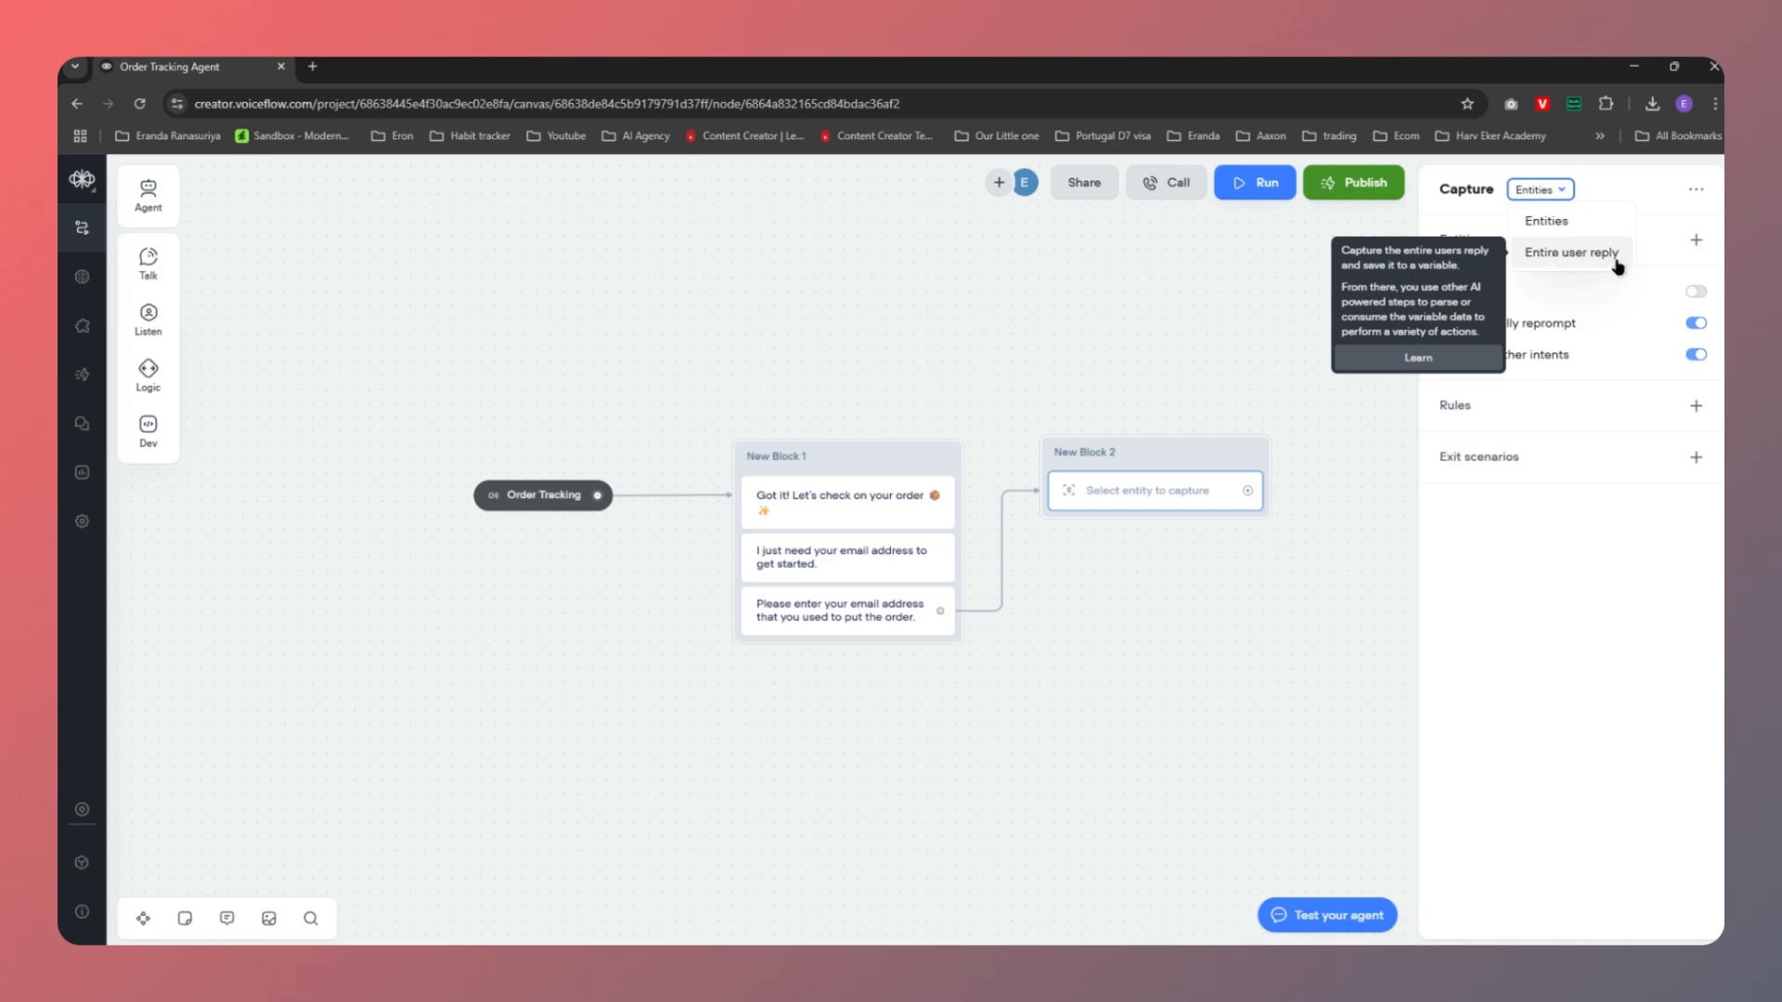
left_click(1558, 230)
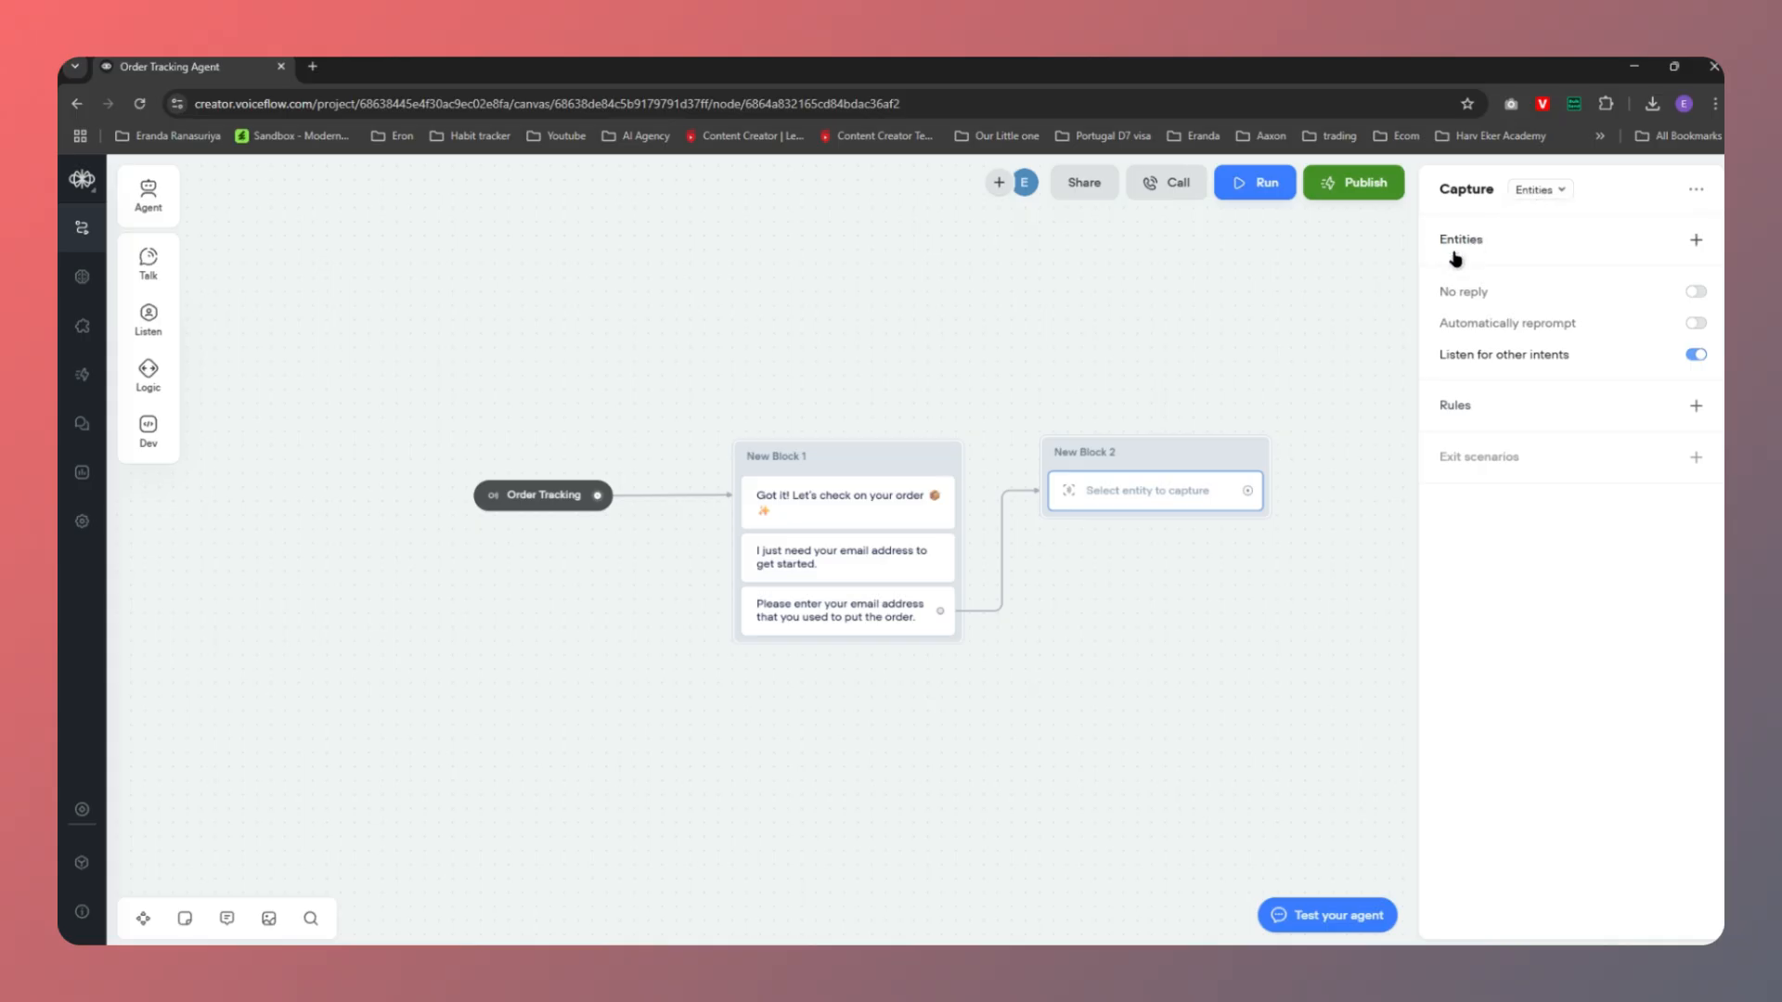
left_click(1694, 243)
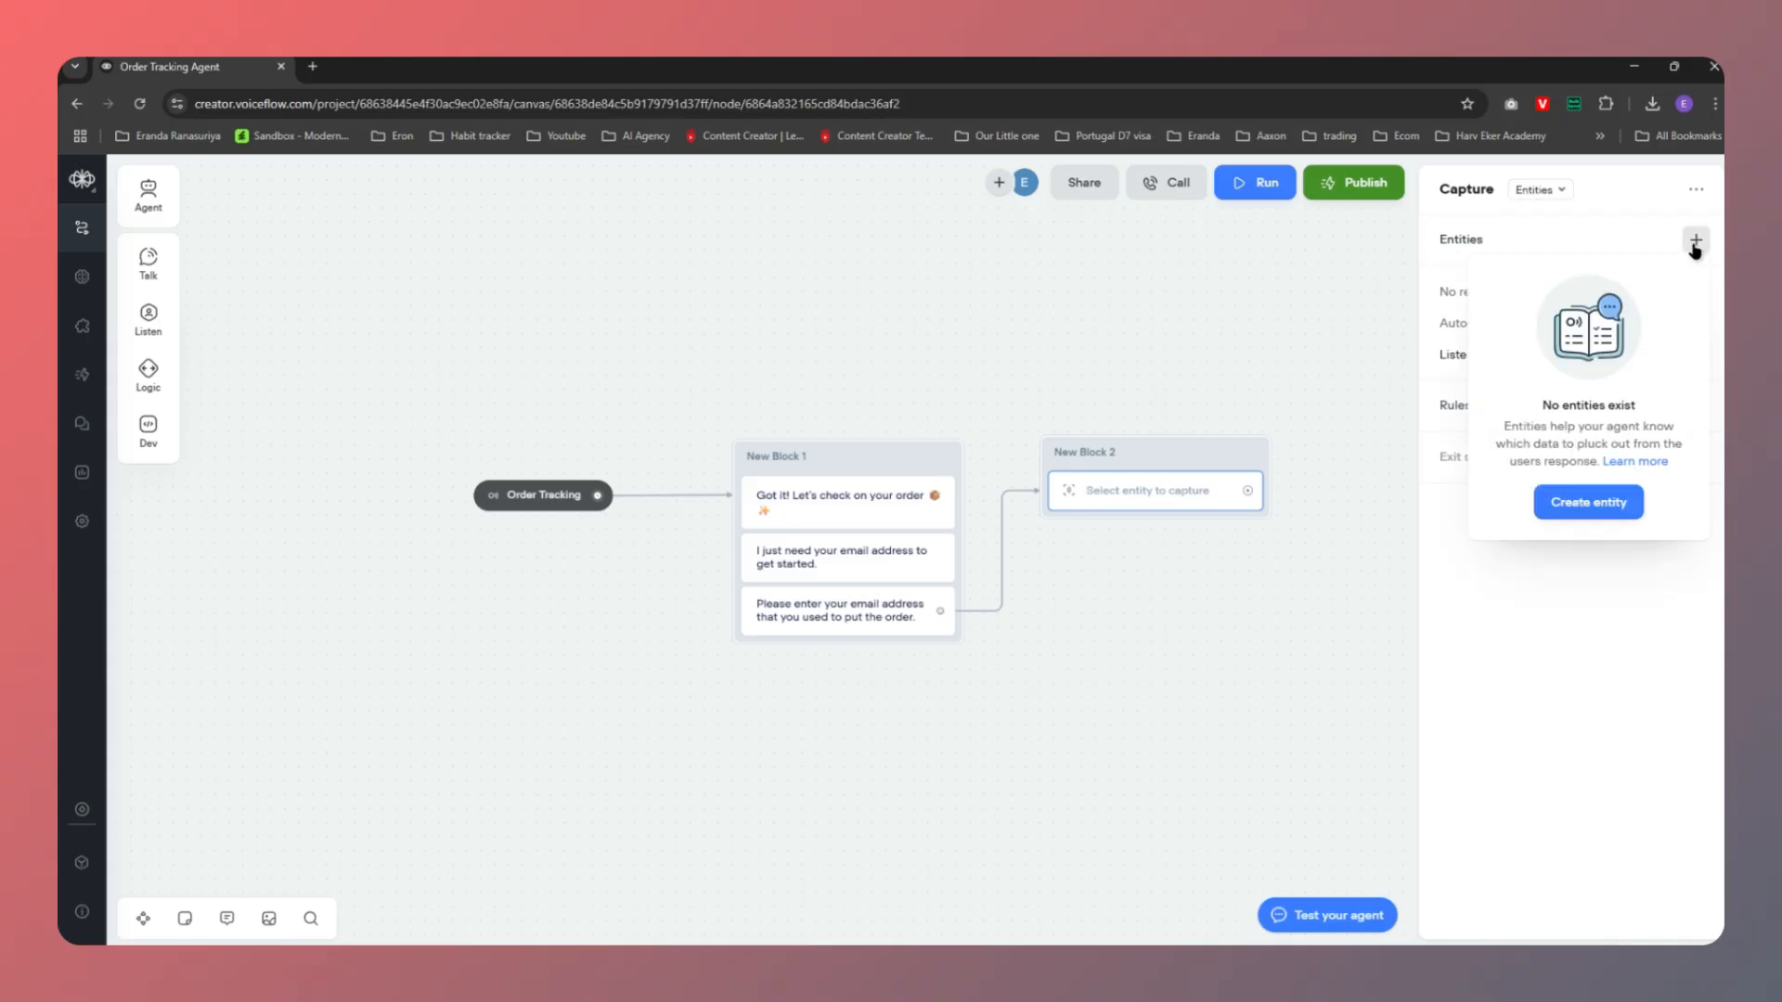
Create an entity named user_email with the Email data type
left_click(1586, 505)
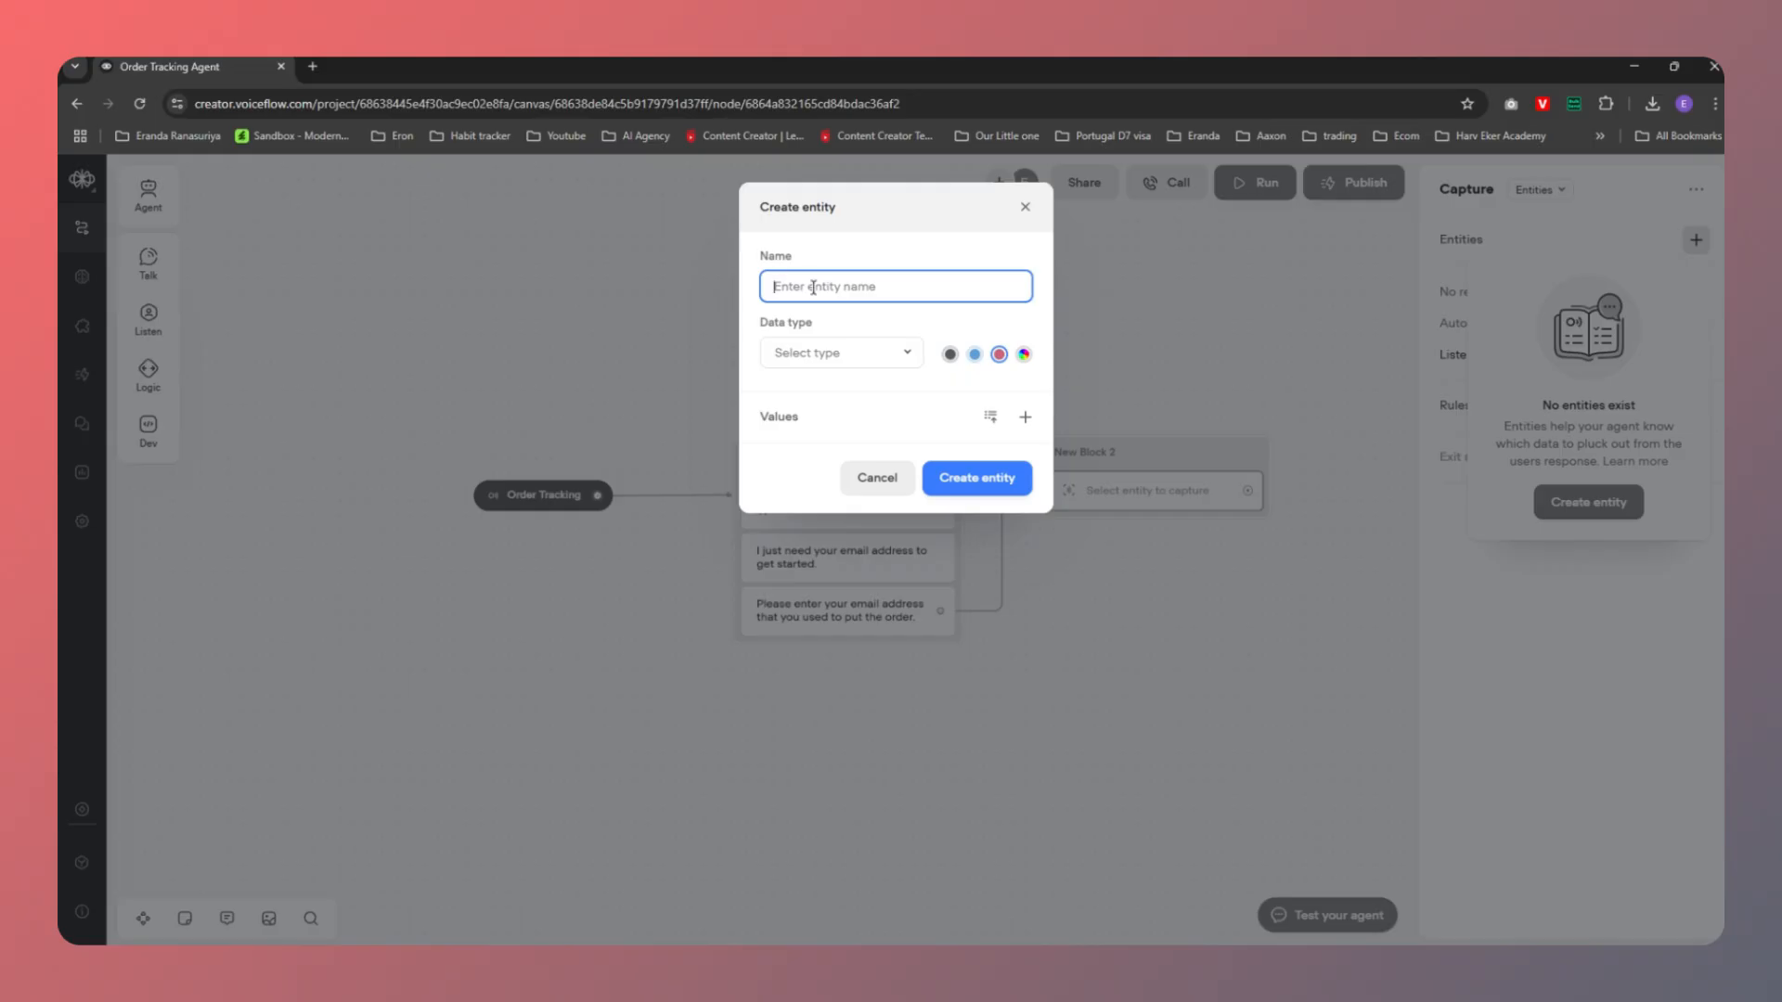
type("user_email")
left_click(855, 363)
left_click(810, 506)
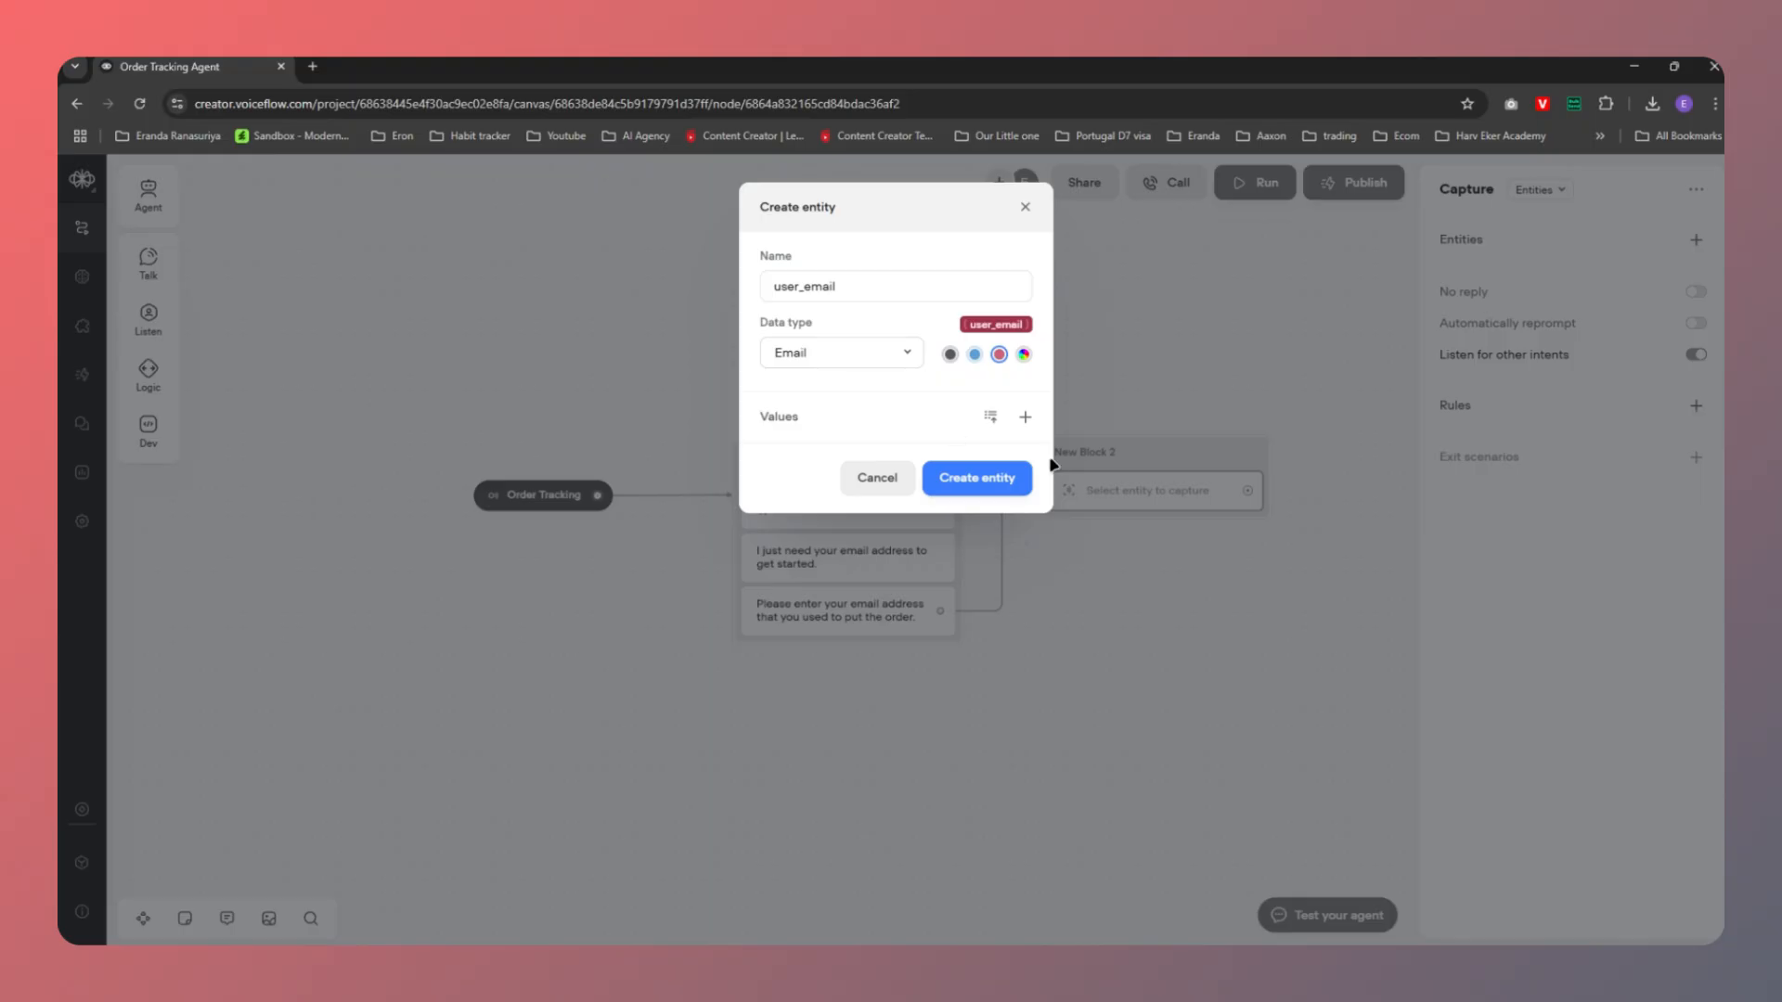
left_click(998, 488)
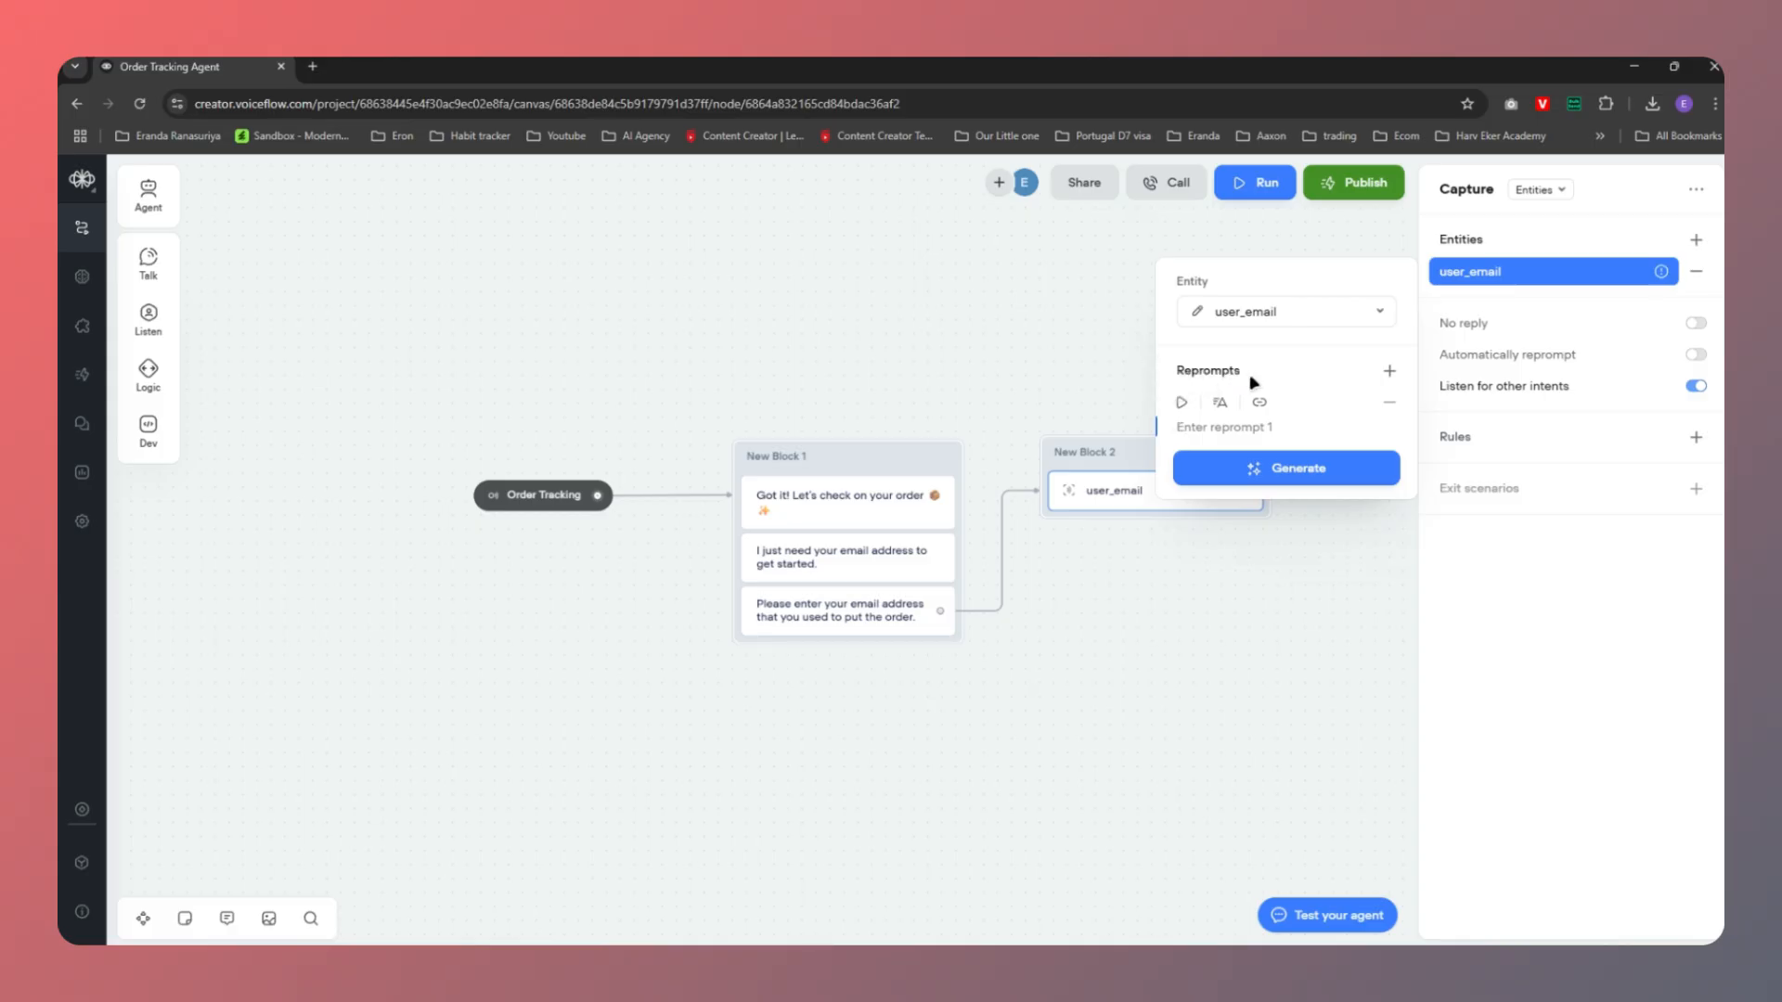
Generate one reprompt variant asking for the email address to update the user profile
left_click(1264, 461)
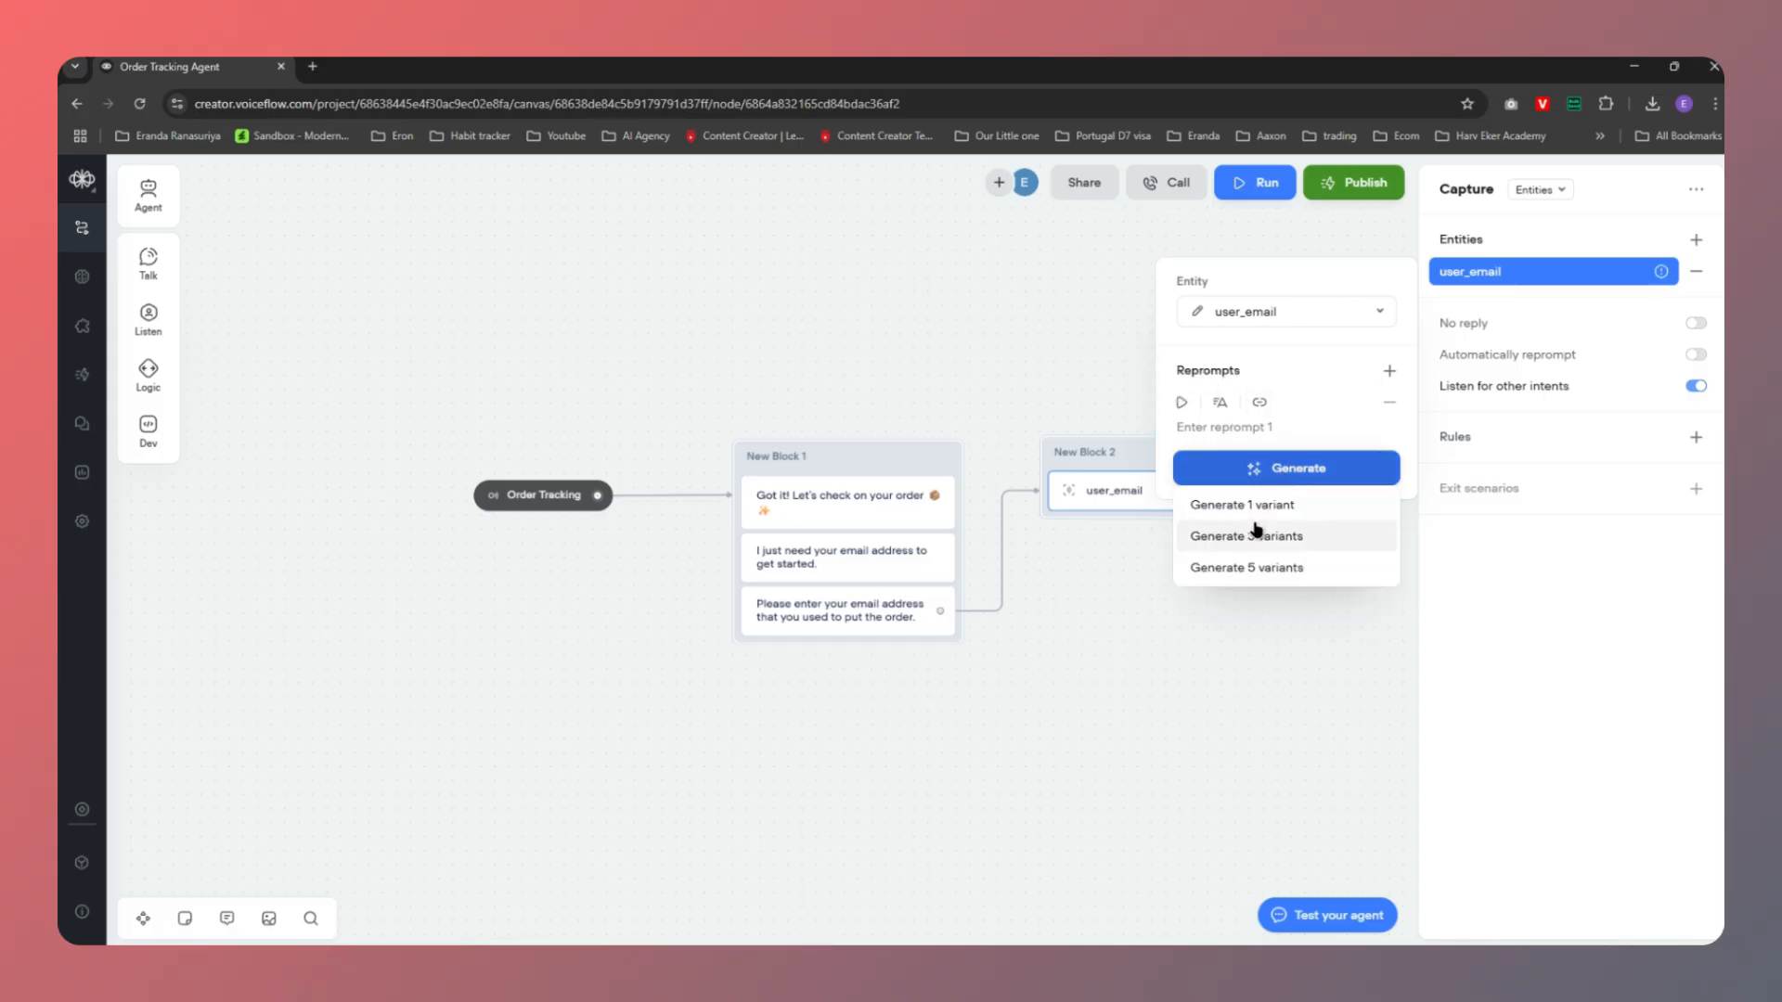
left_click(1248, 508)
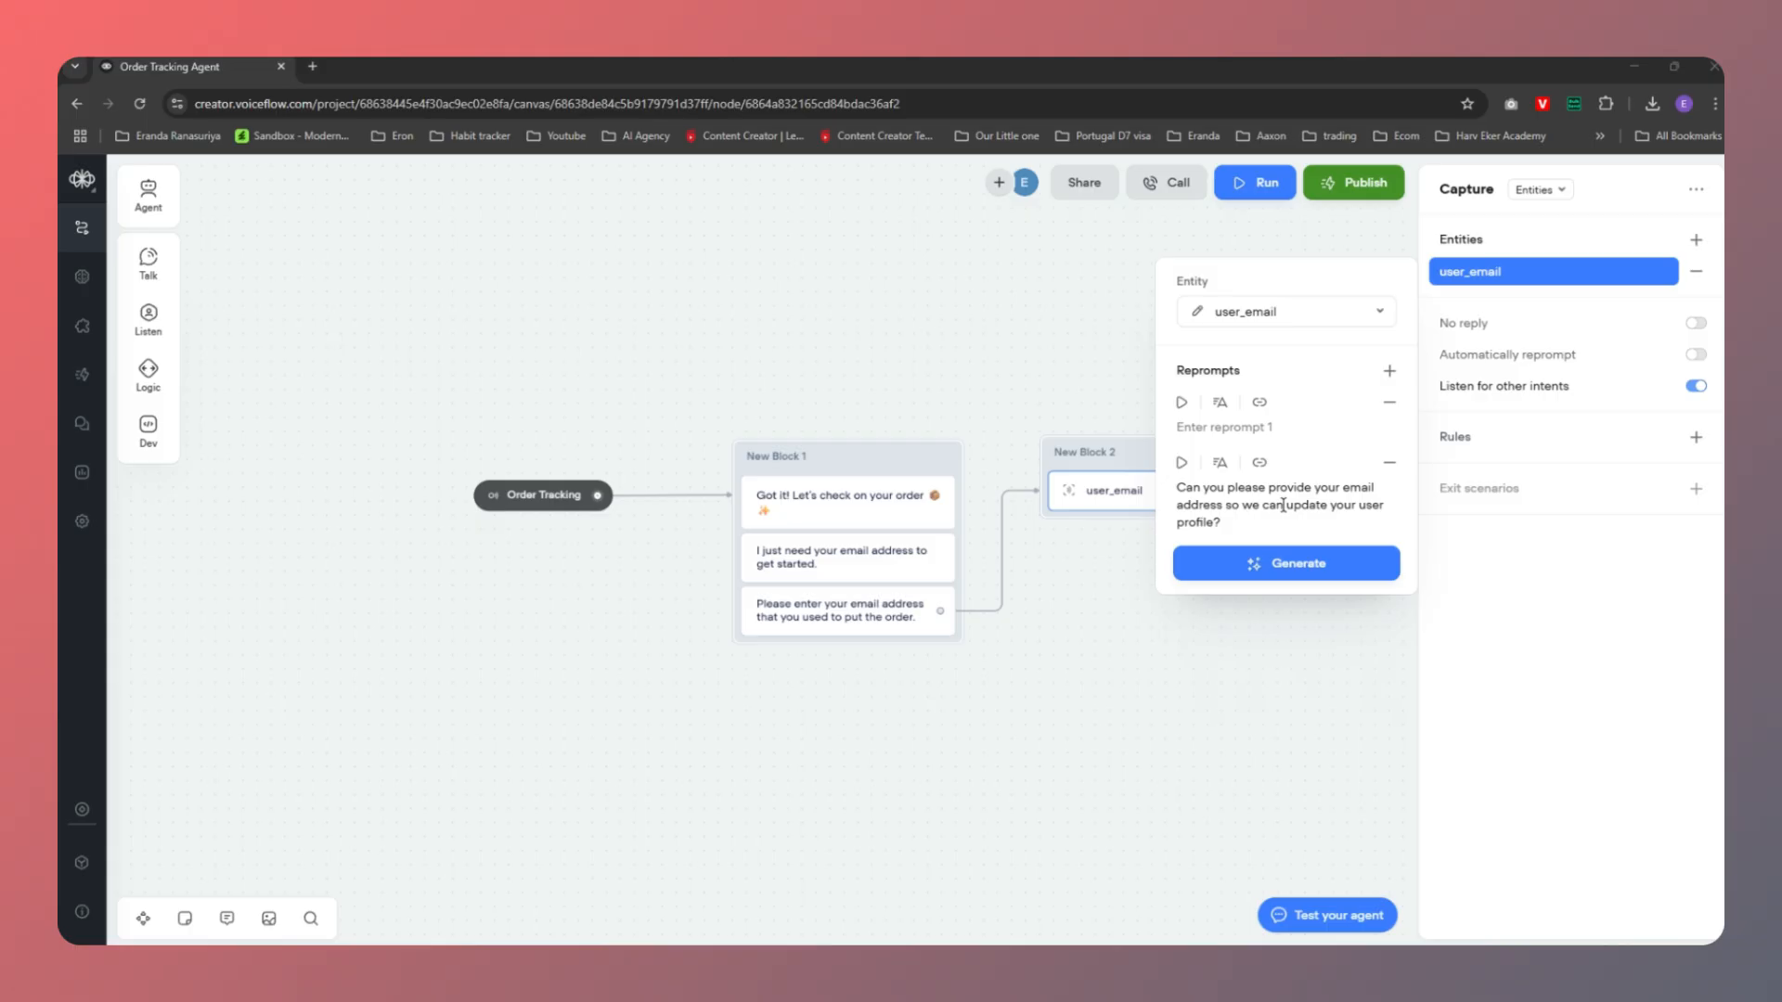
Generate three more reprompts and keep only 'Sorry, I didn't catch that. Could you share your email again?'
left_click(1274, 566)
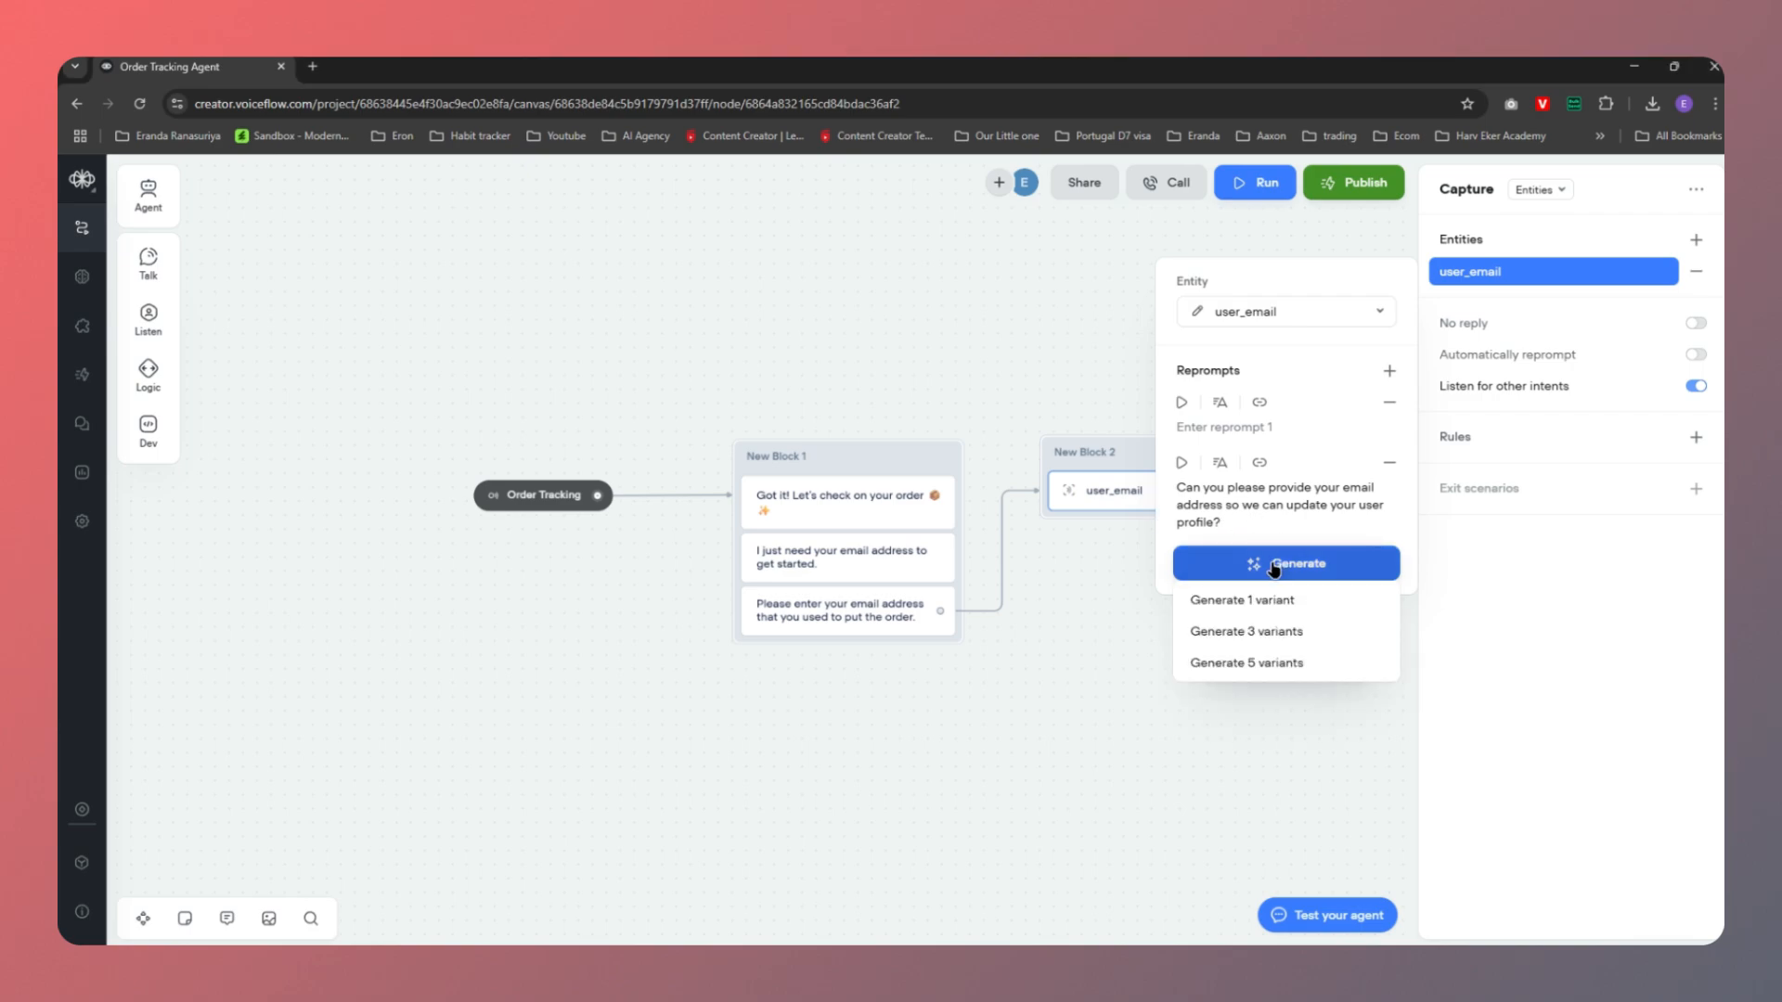
left_click(1252, 633)
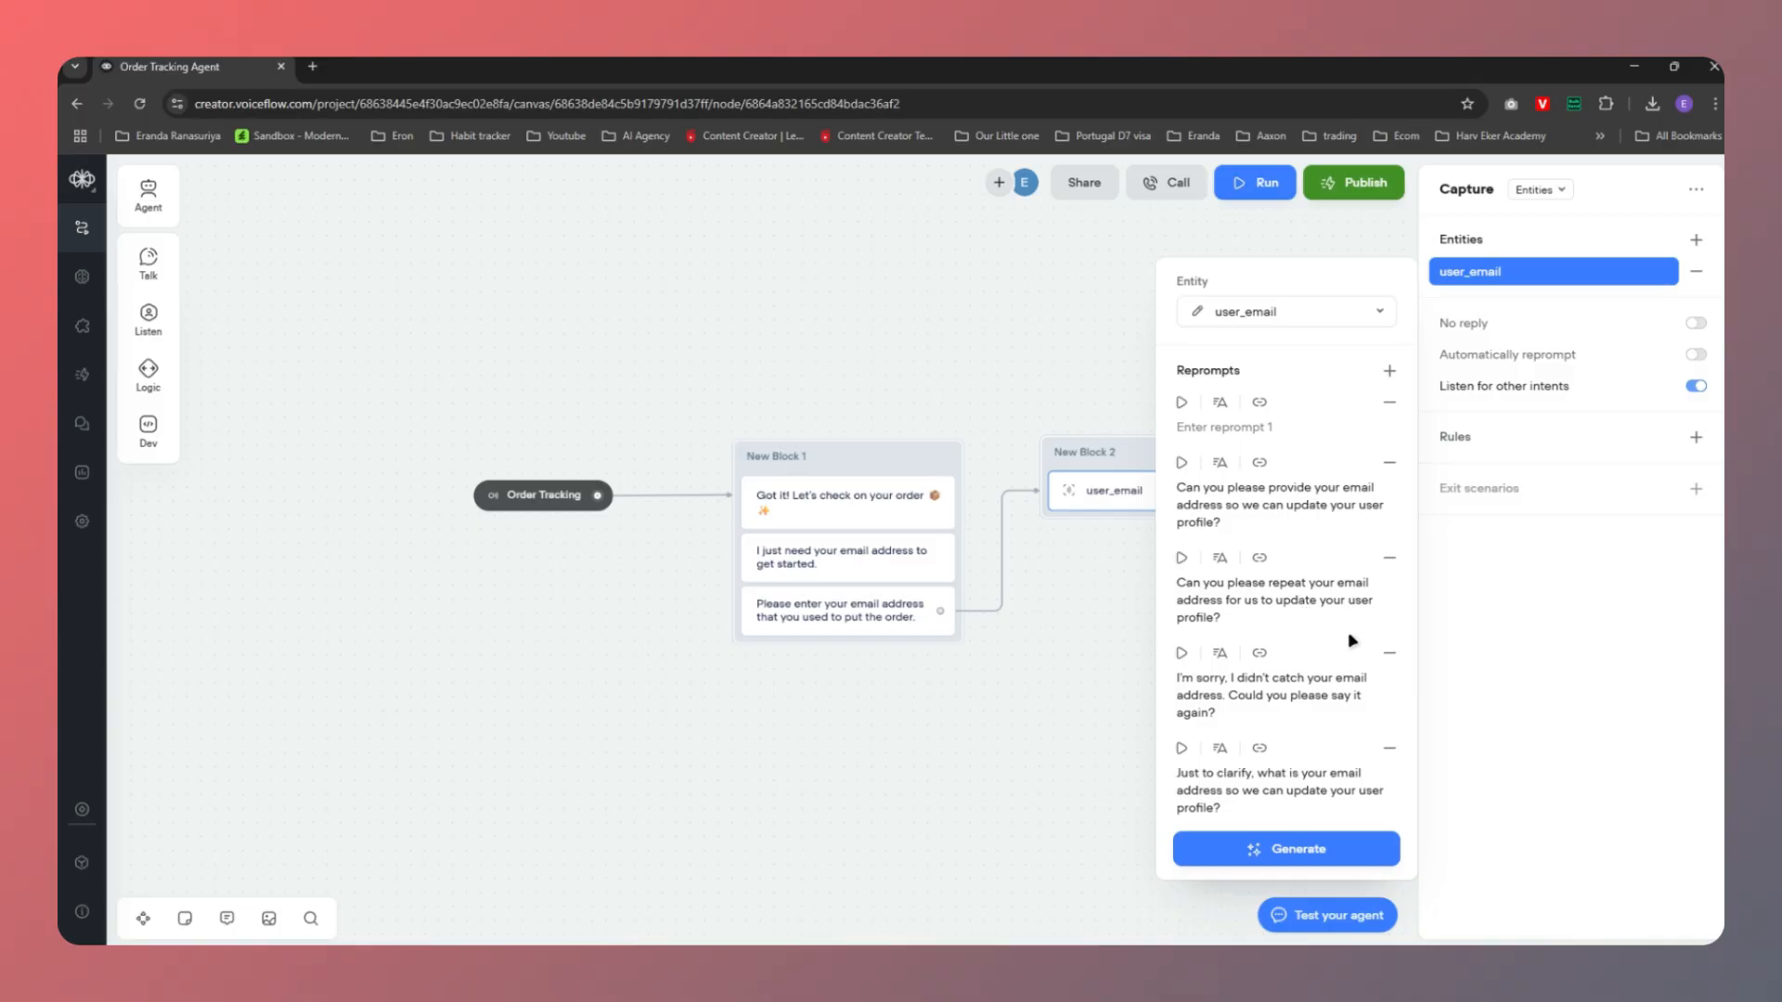
left_click(1389, 558)
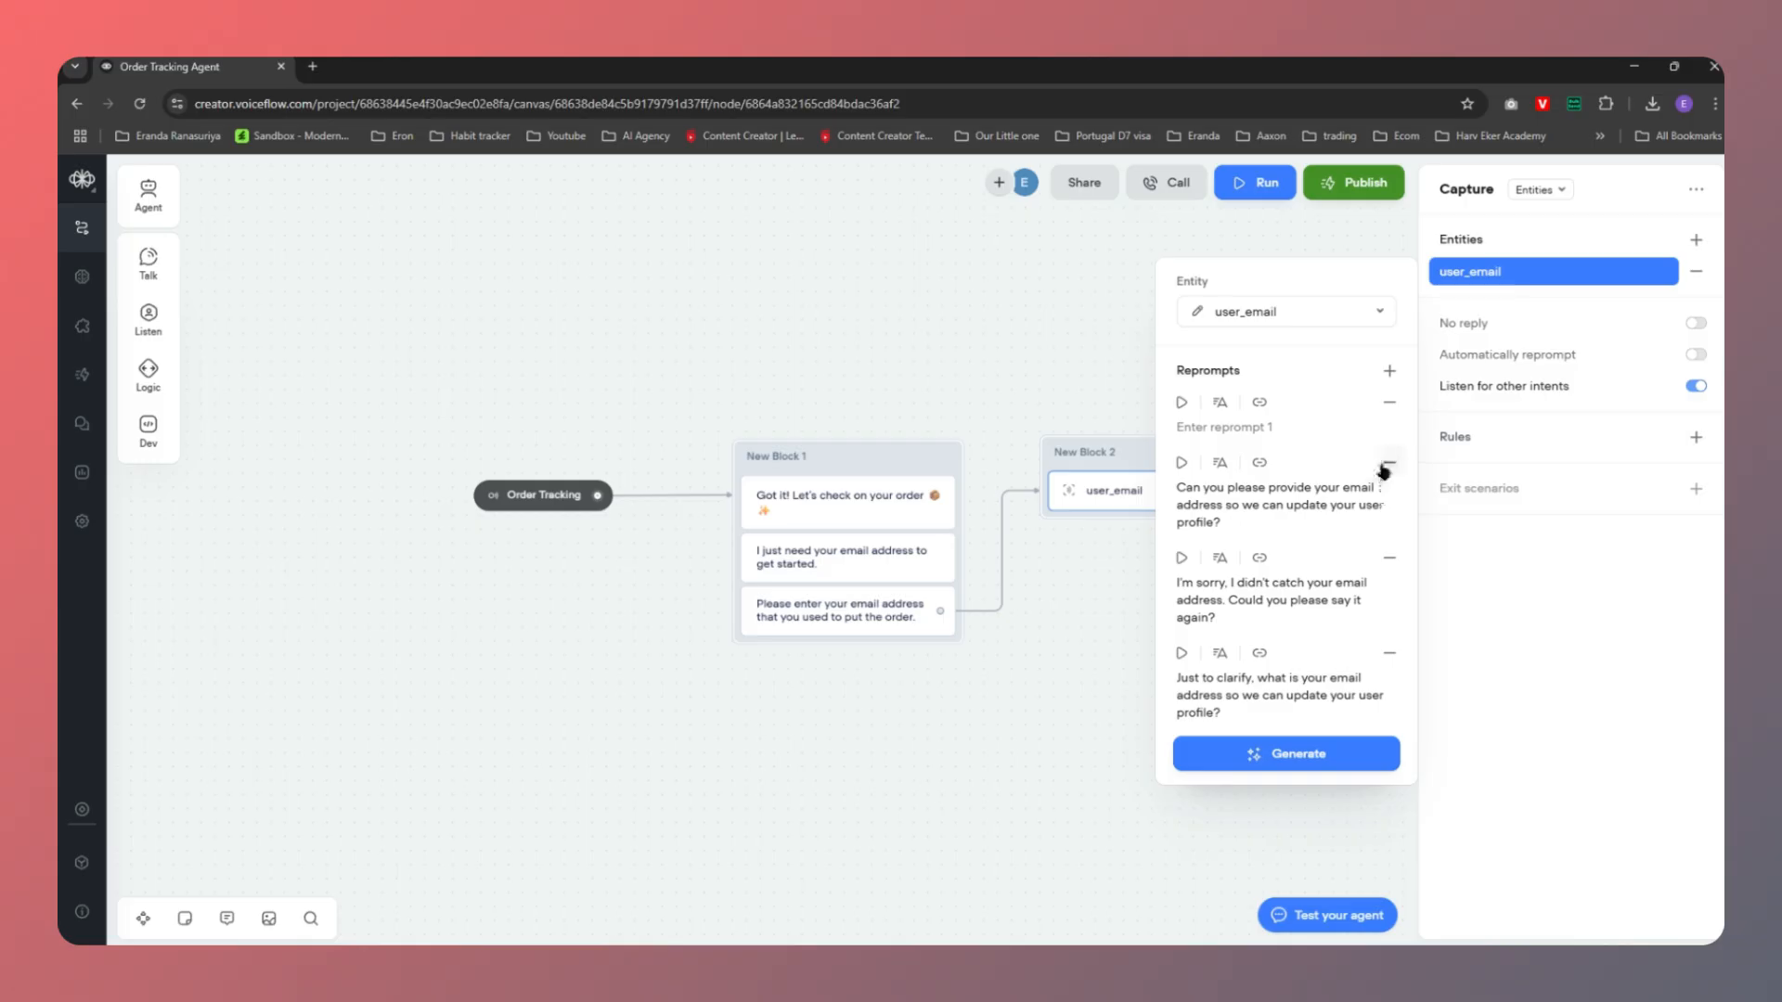
left_click(1386, 465)
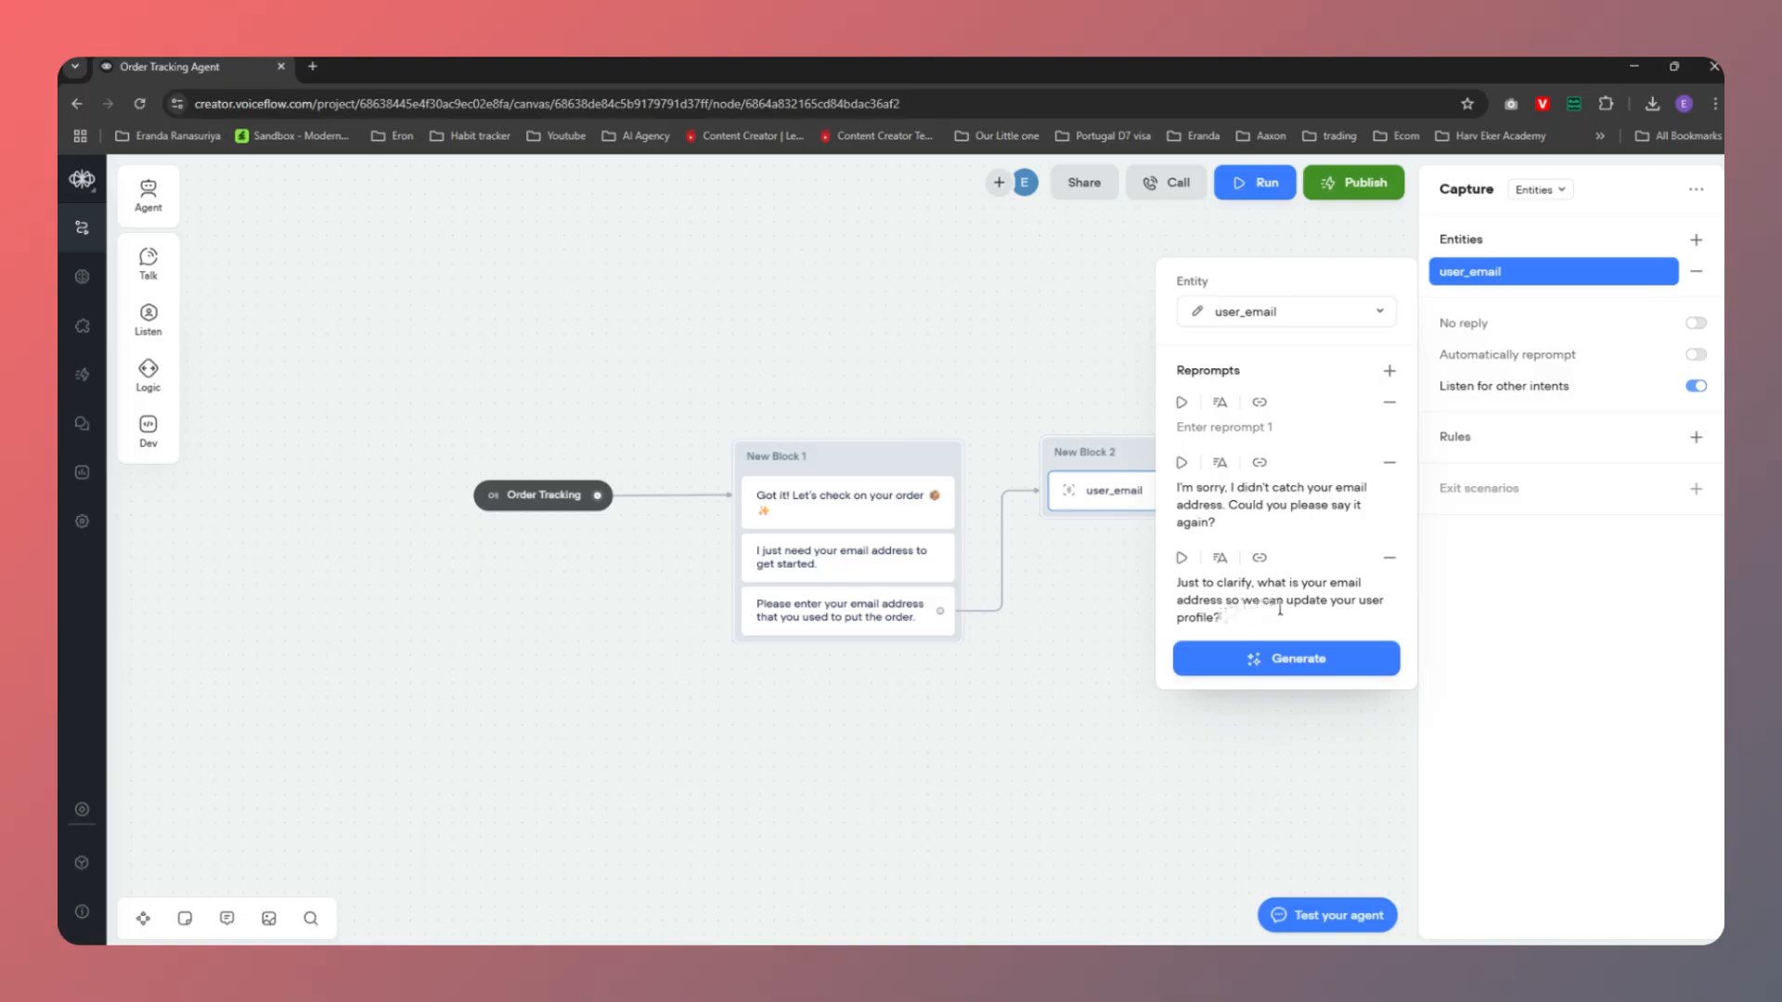
left_click(1389, 557)
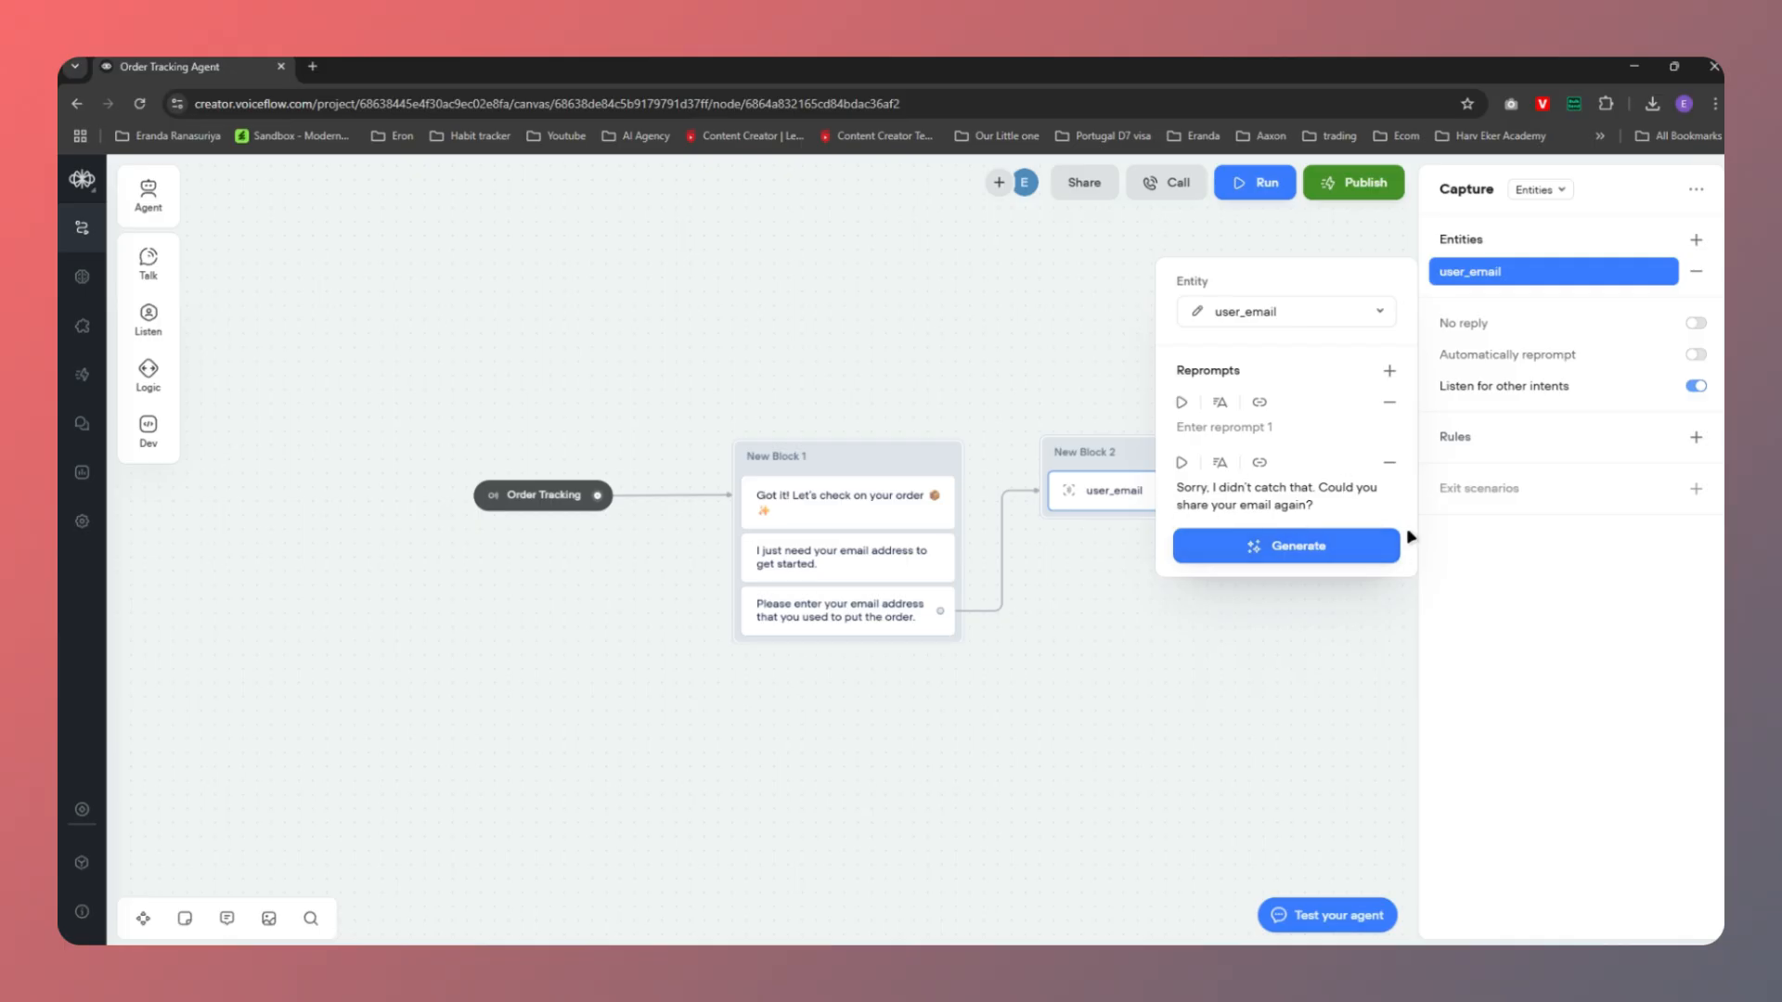
left_click(1531, 581)
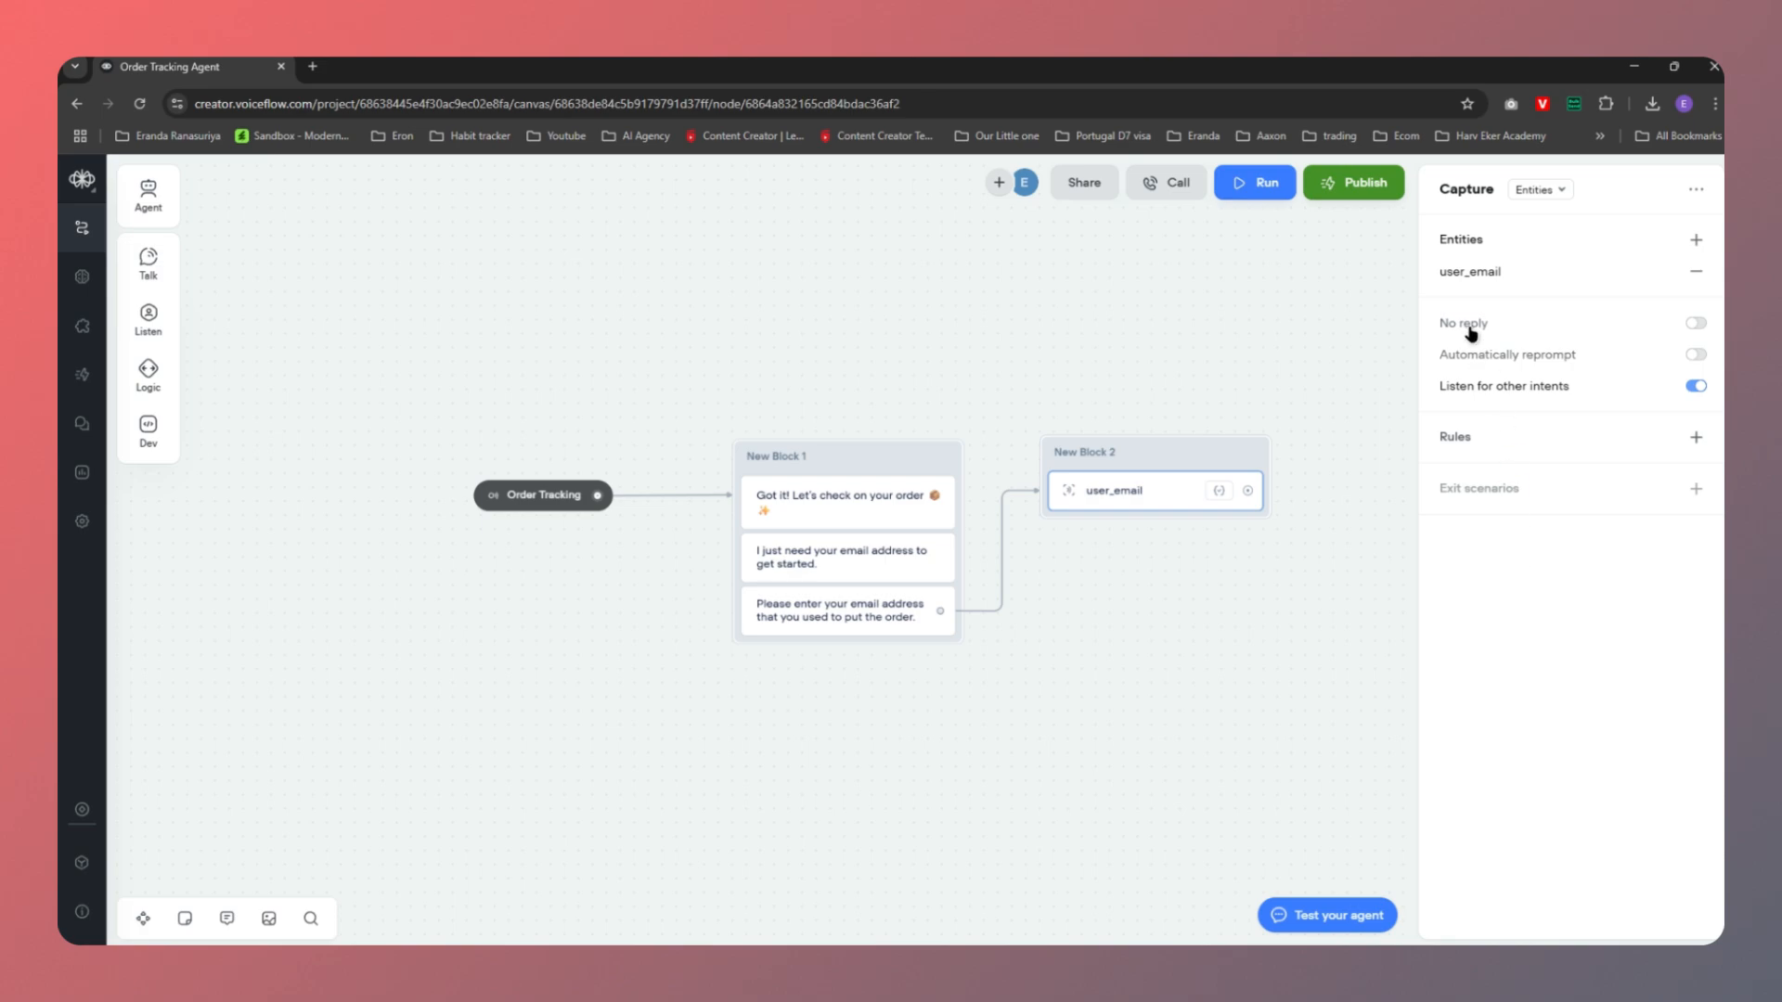
Turn off 'Listen for other intents' for the user_email capture step
mouse_move(1523, 330)
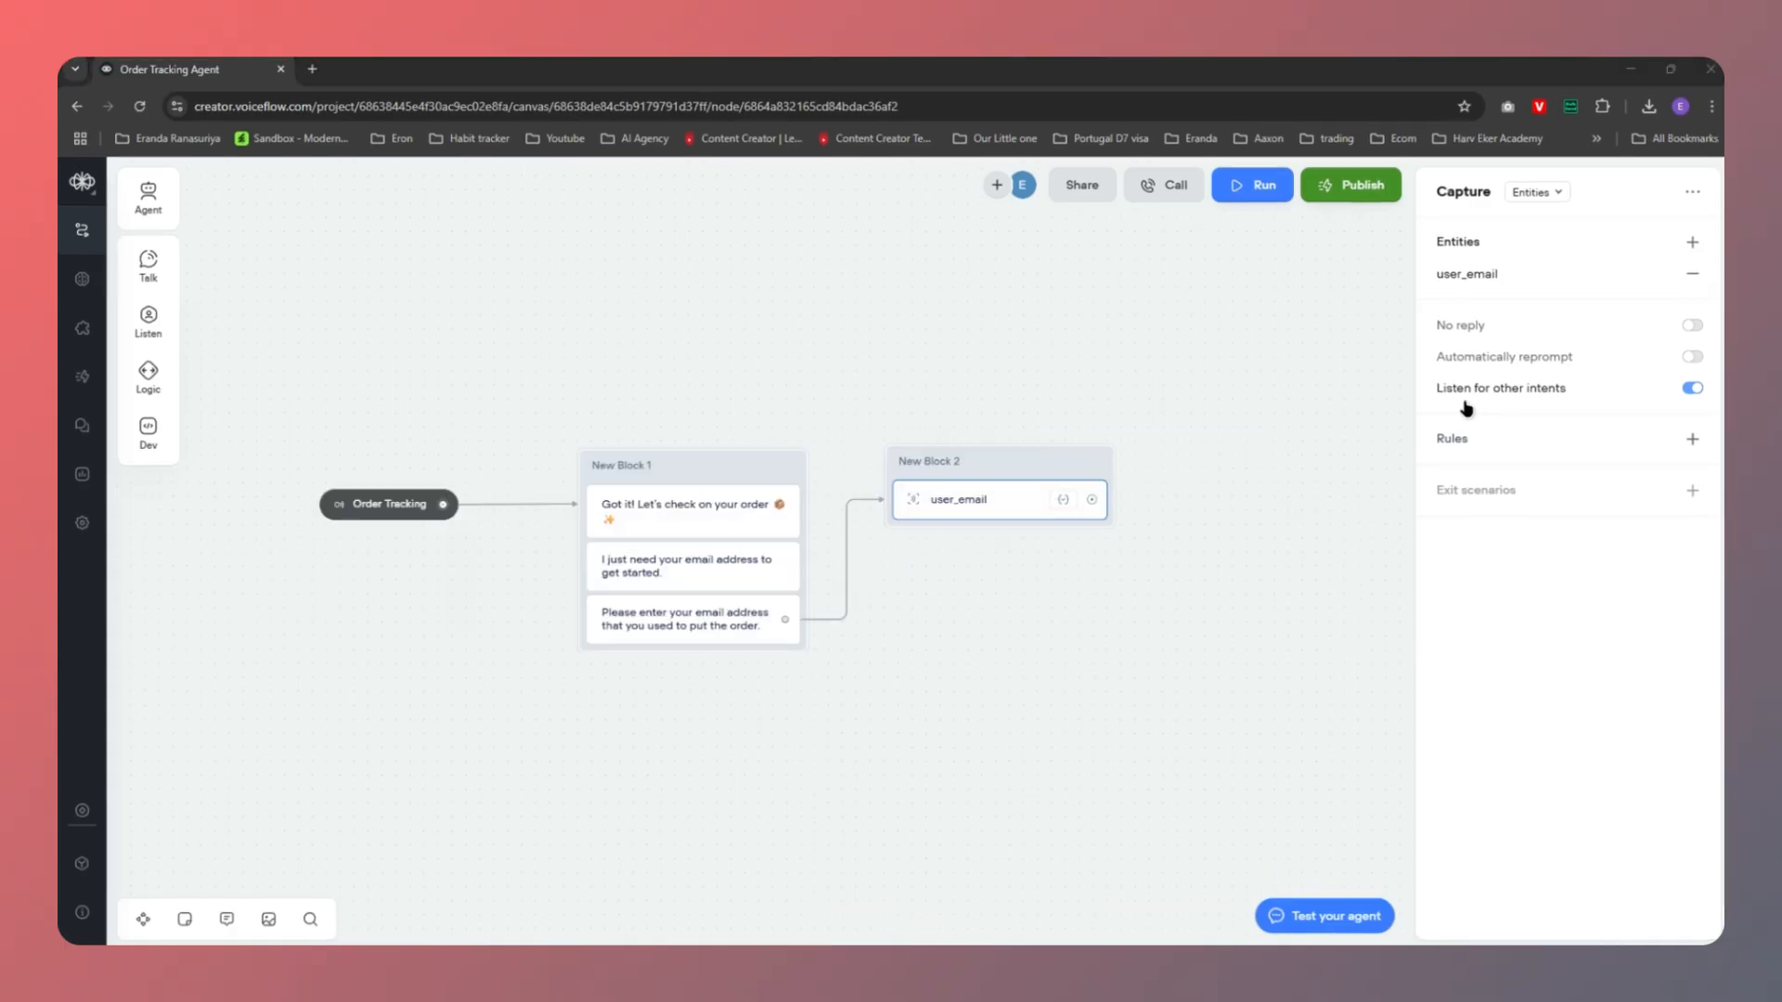
mouse_move(1562, 396)
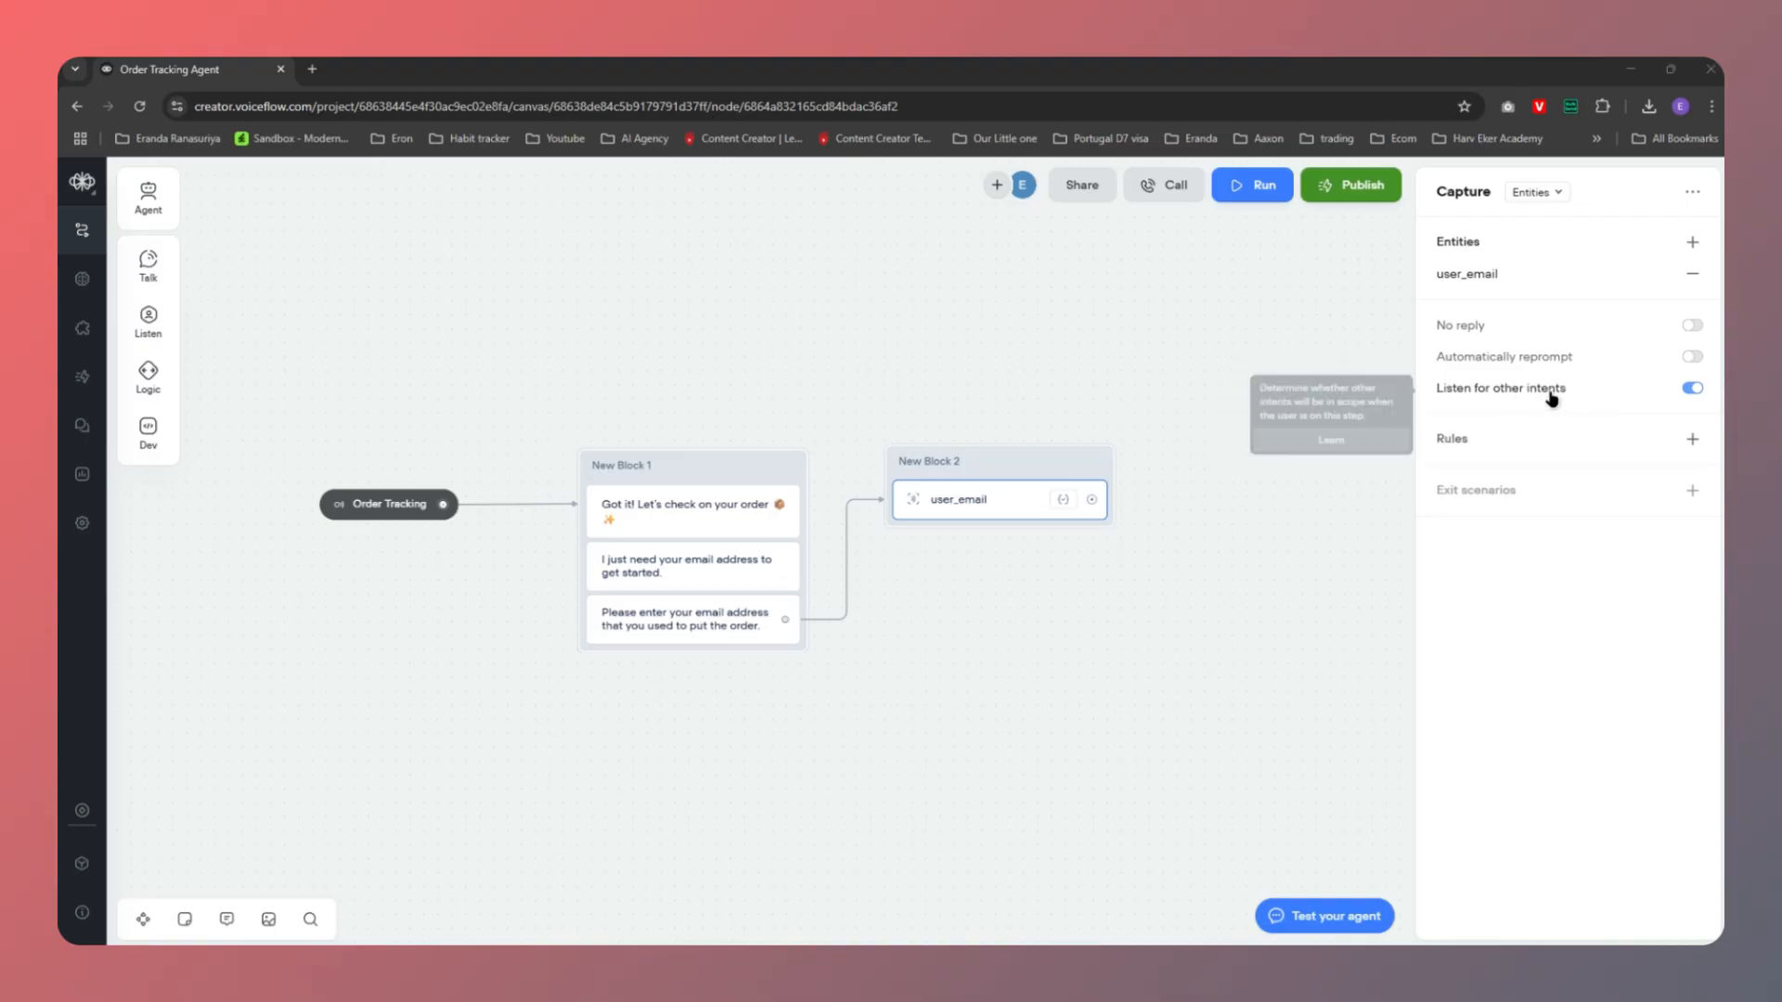
left_click(1691, 389)
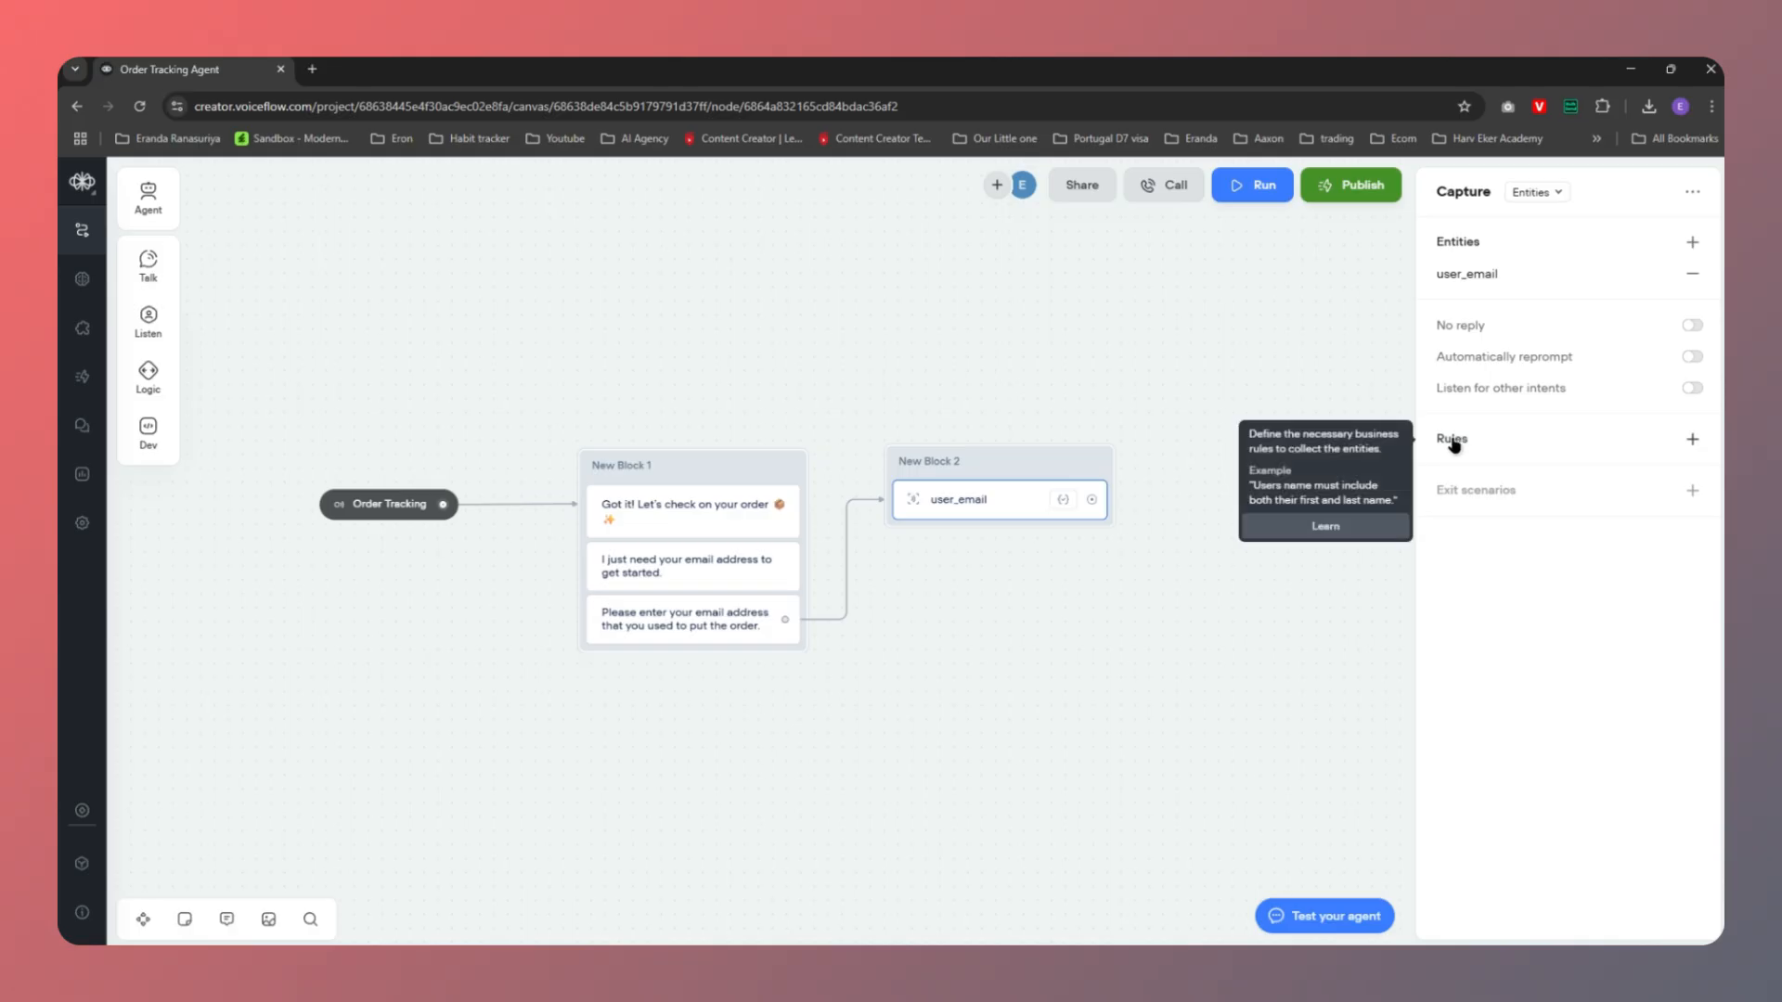
Add the capture rule 'Make sure to capture a valid email address before you move to the next steps'
left_click(1693, 440)
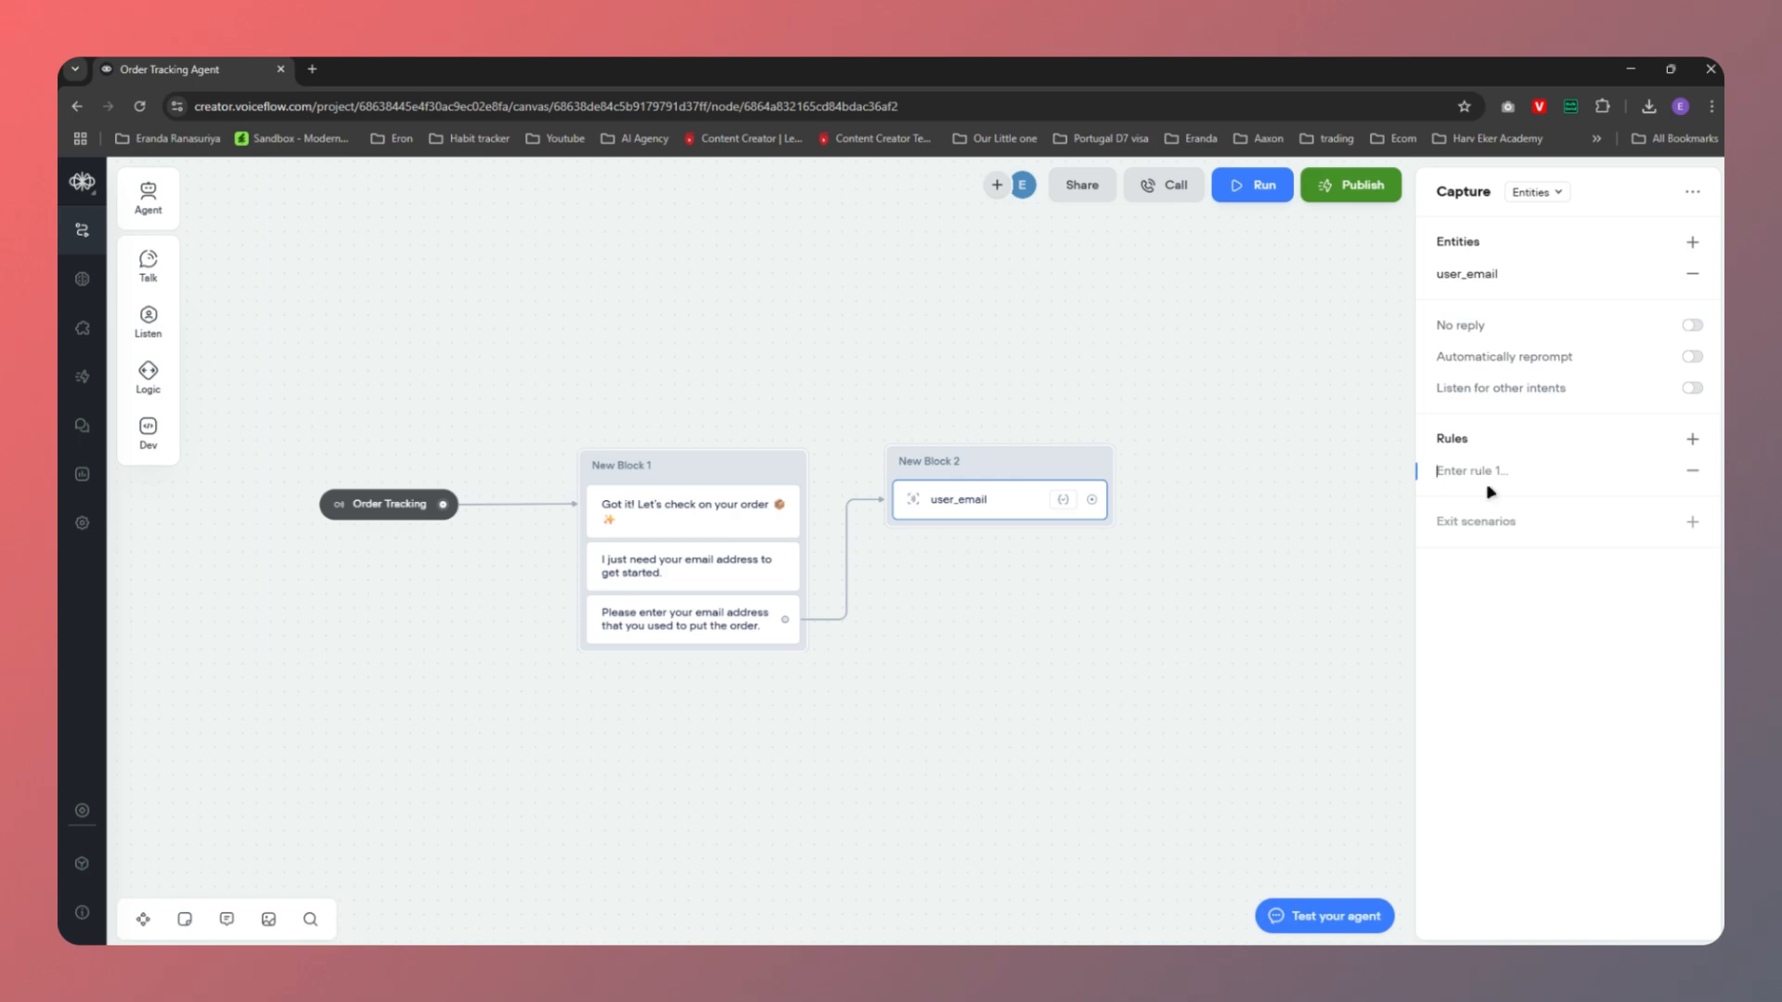
type("Make sure to capture a valid email address before you")
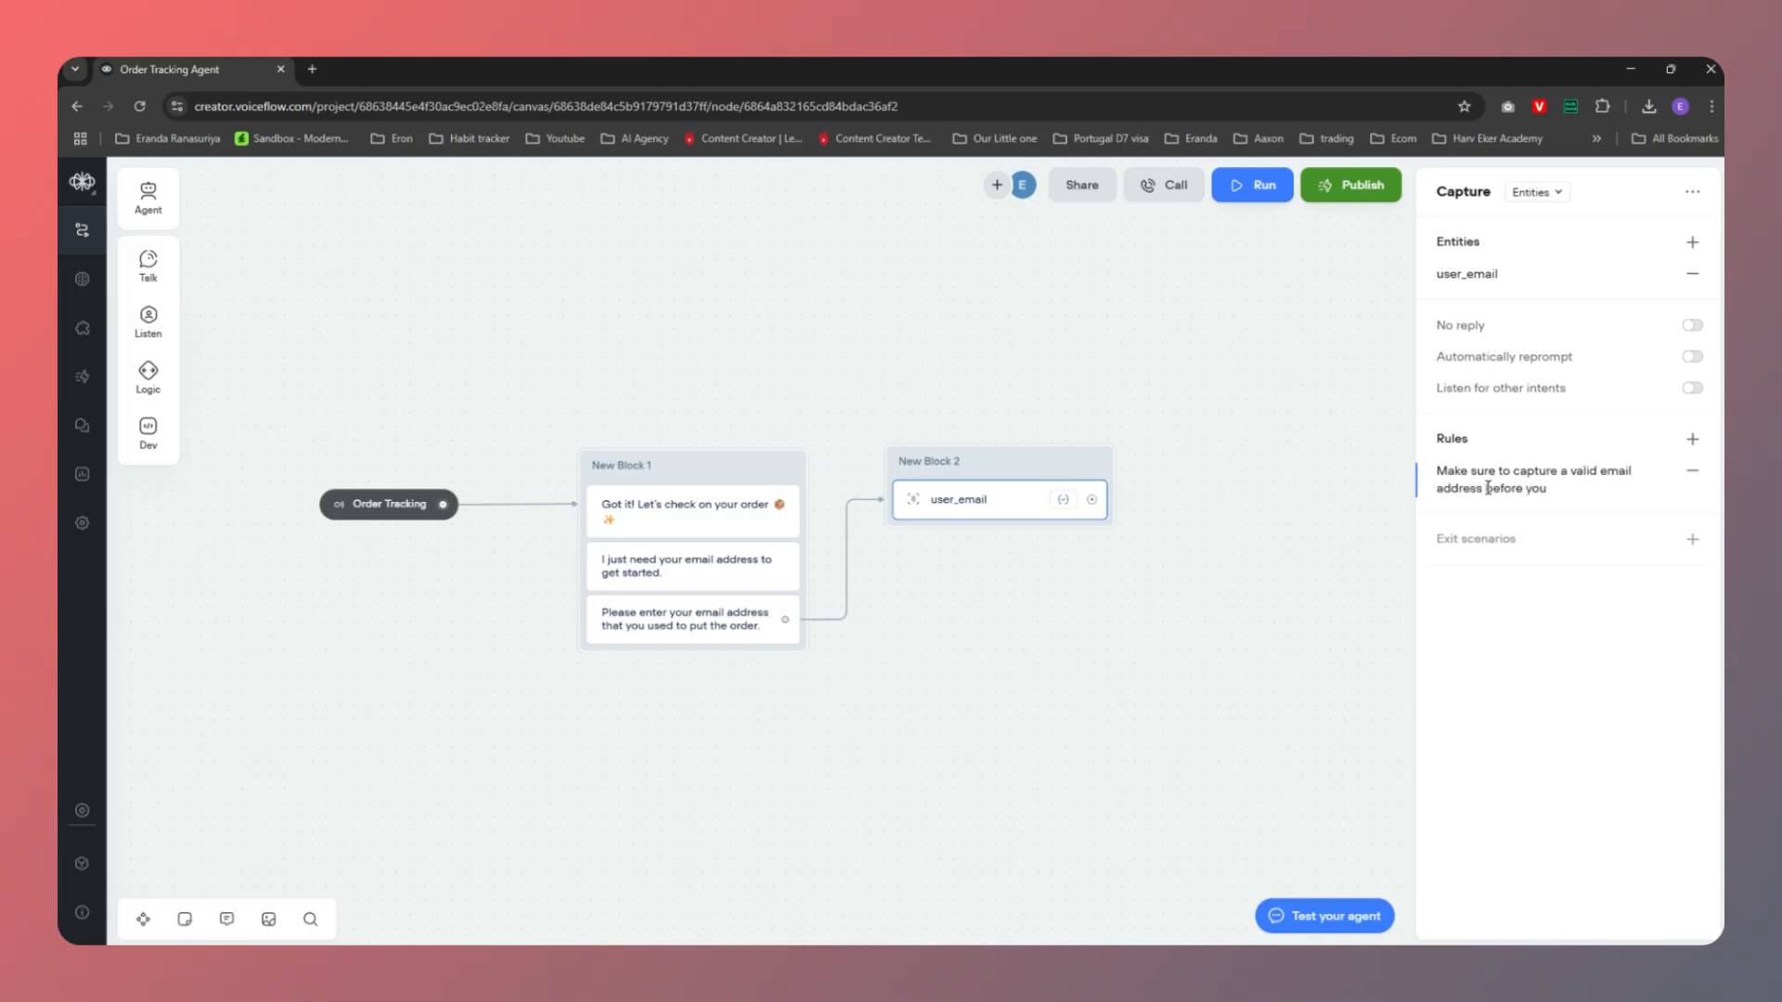
type(" move to the next steps")
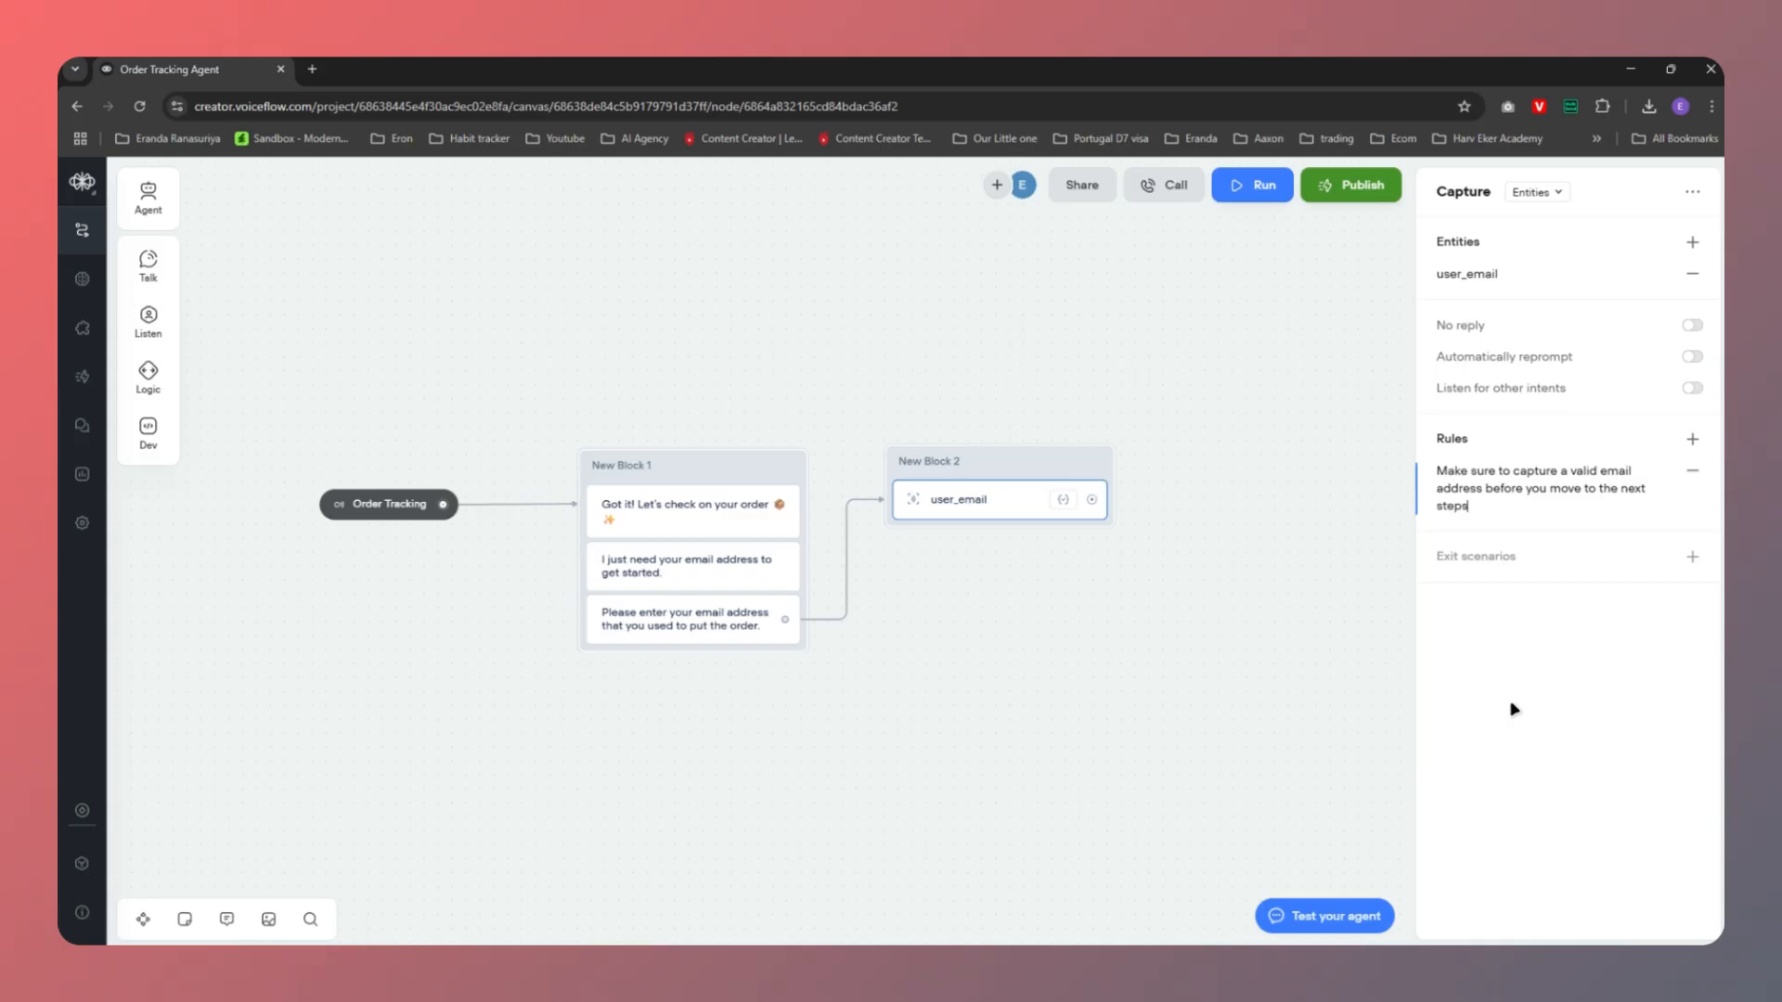
left_click(1608, 741)
left_click(1016, 594)
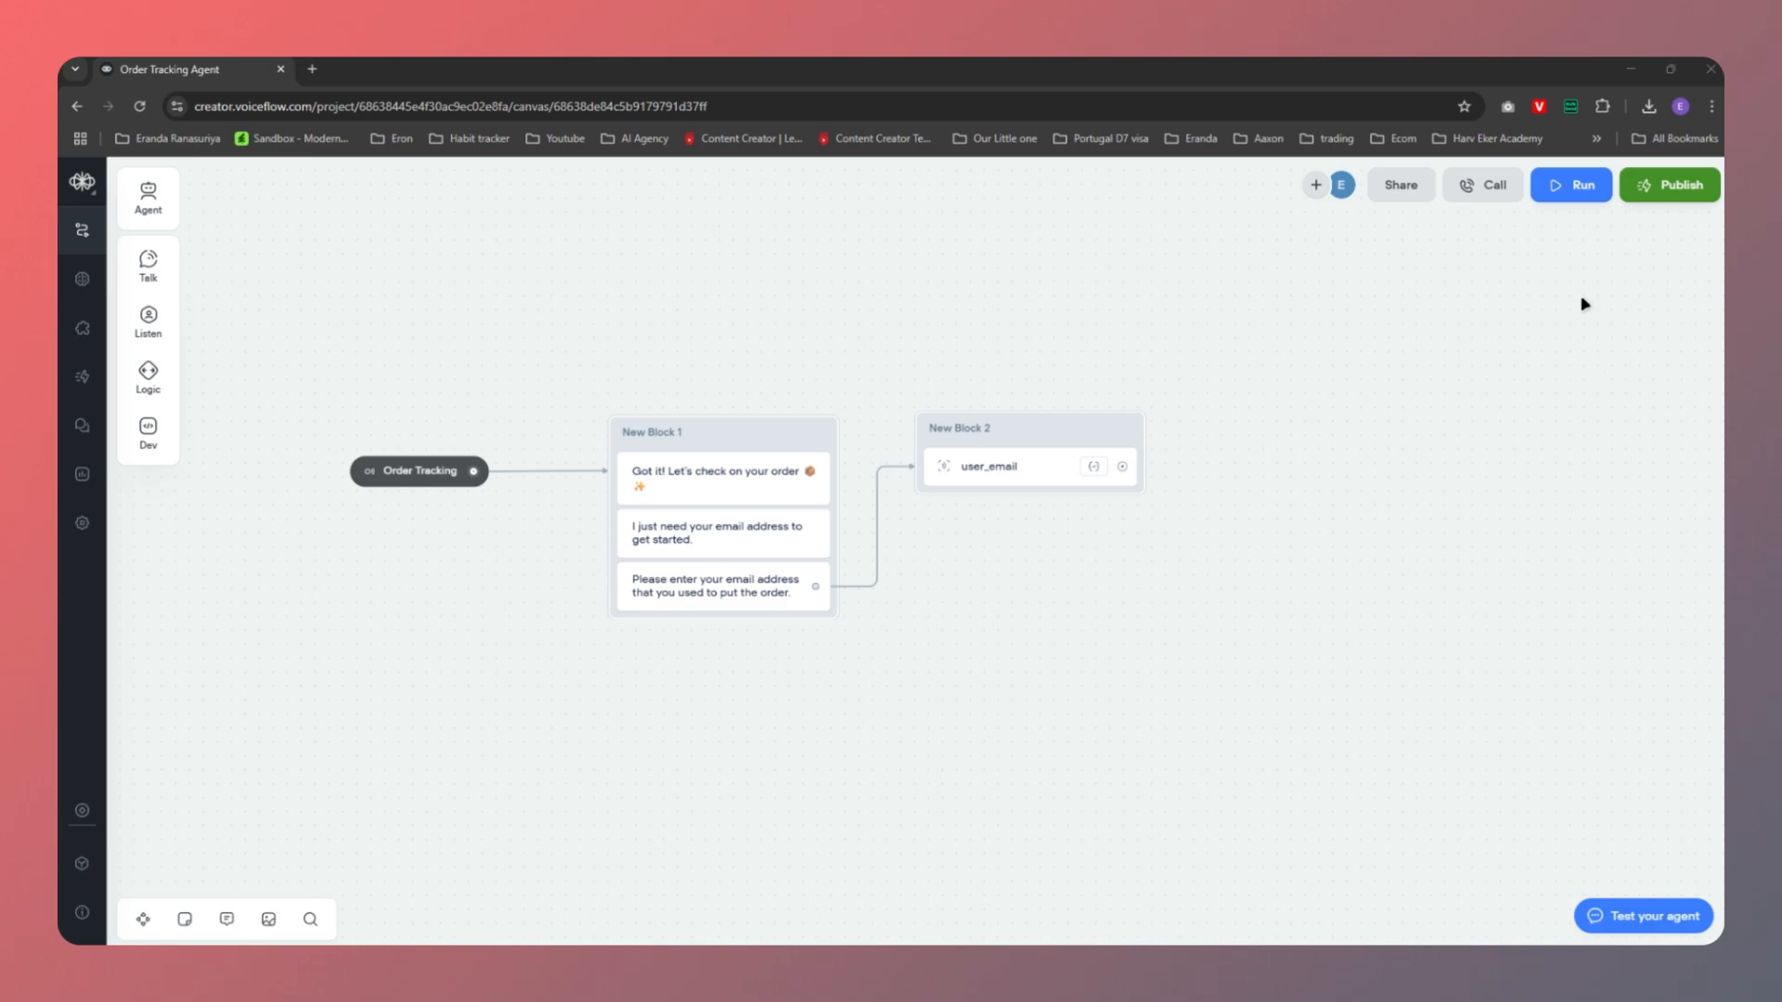
Run a test conversation choosing Track my order, which ends with 'Path not connected'
left_click(1568, 191)
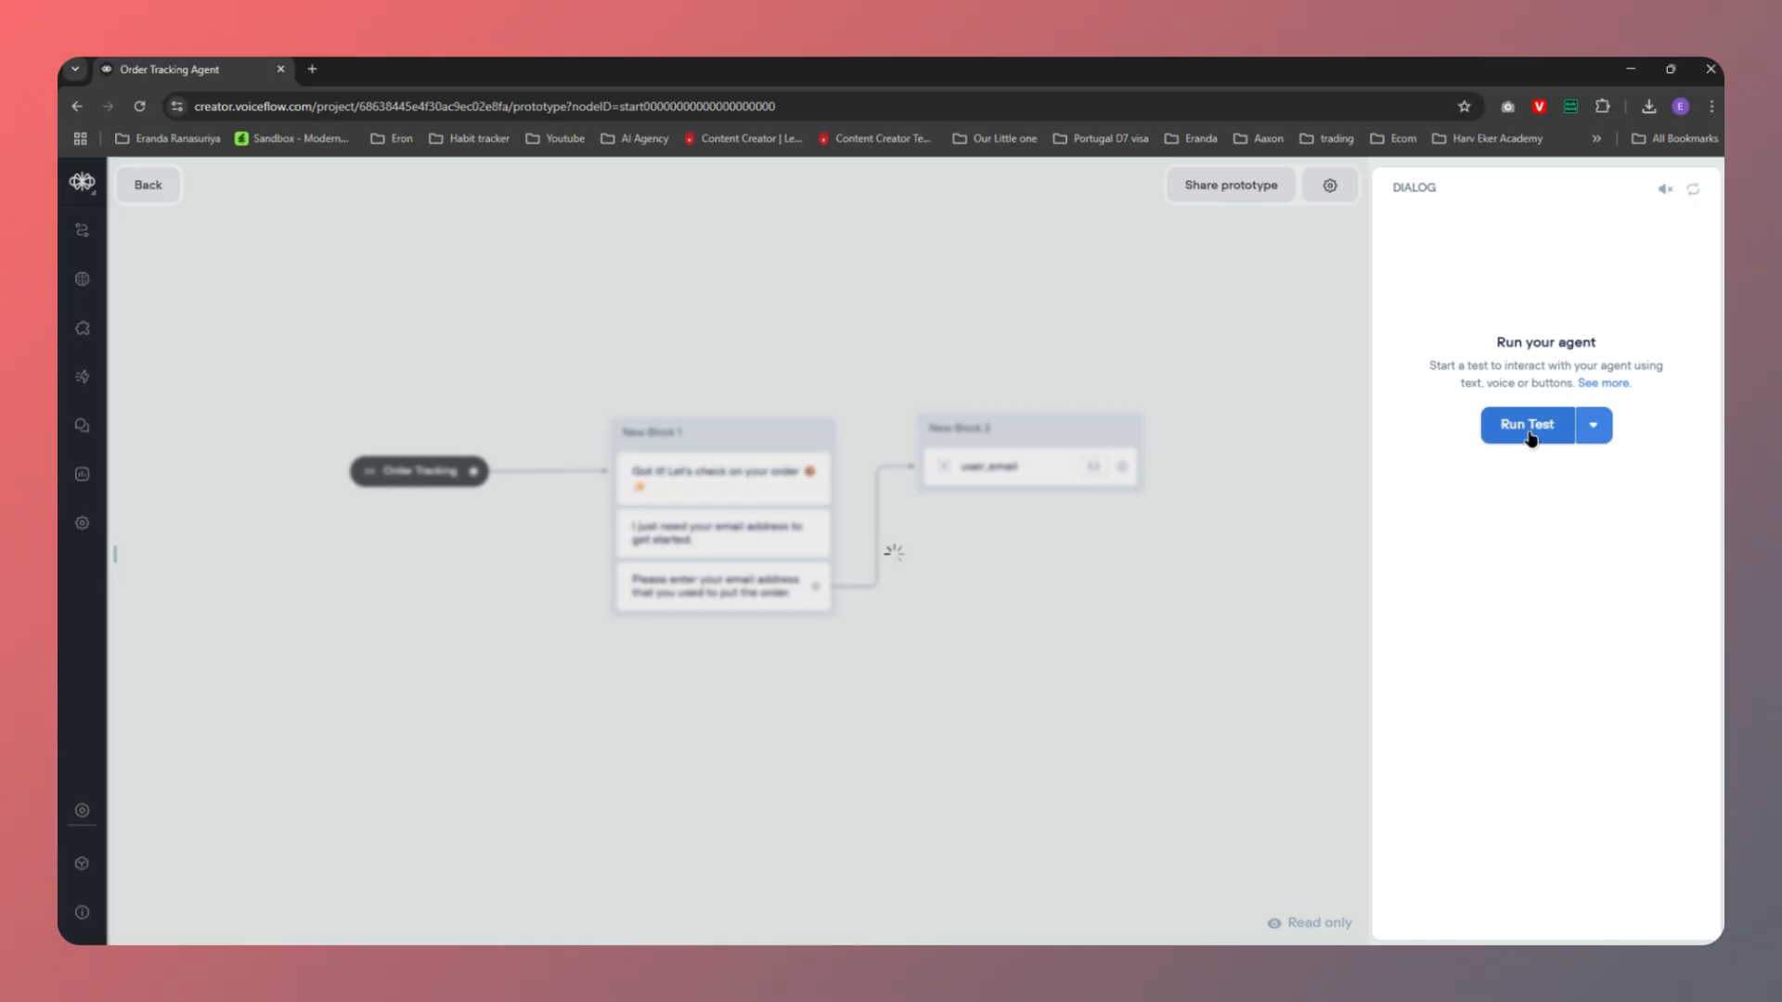
left_click(1527, 426)
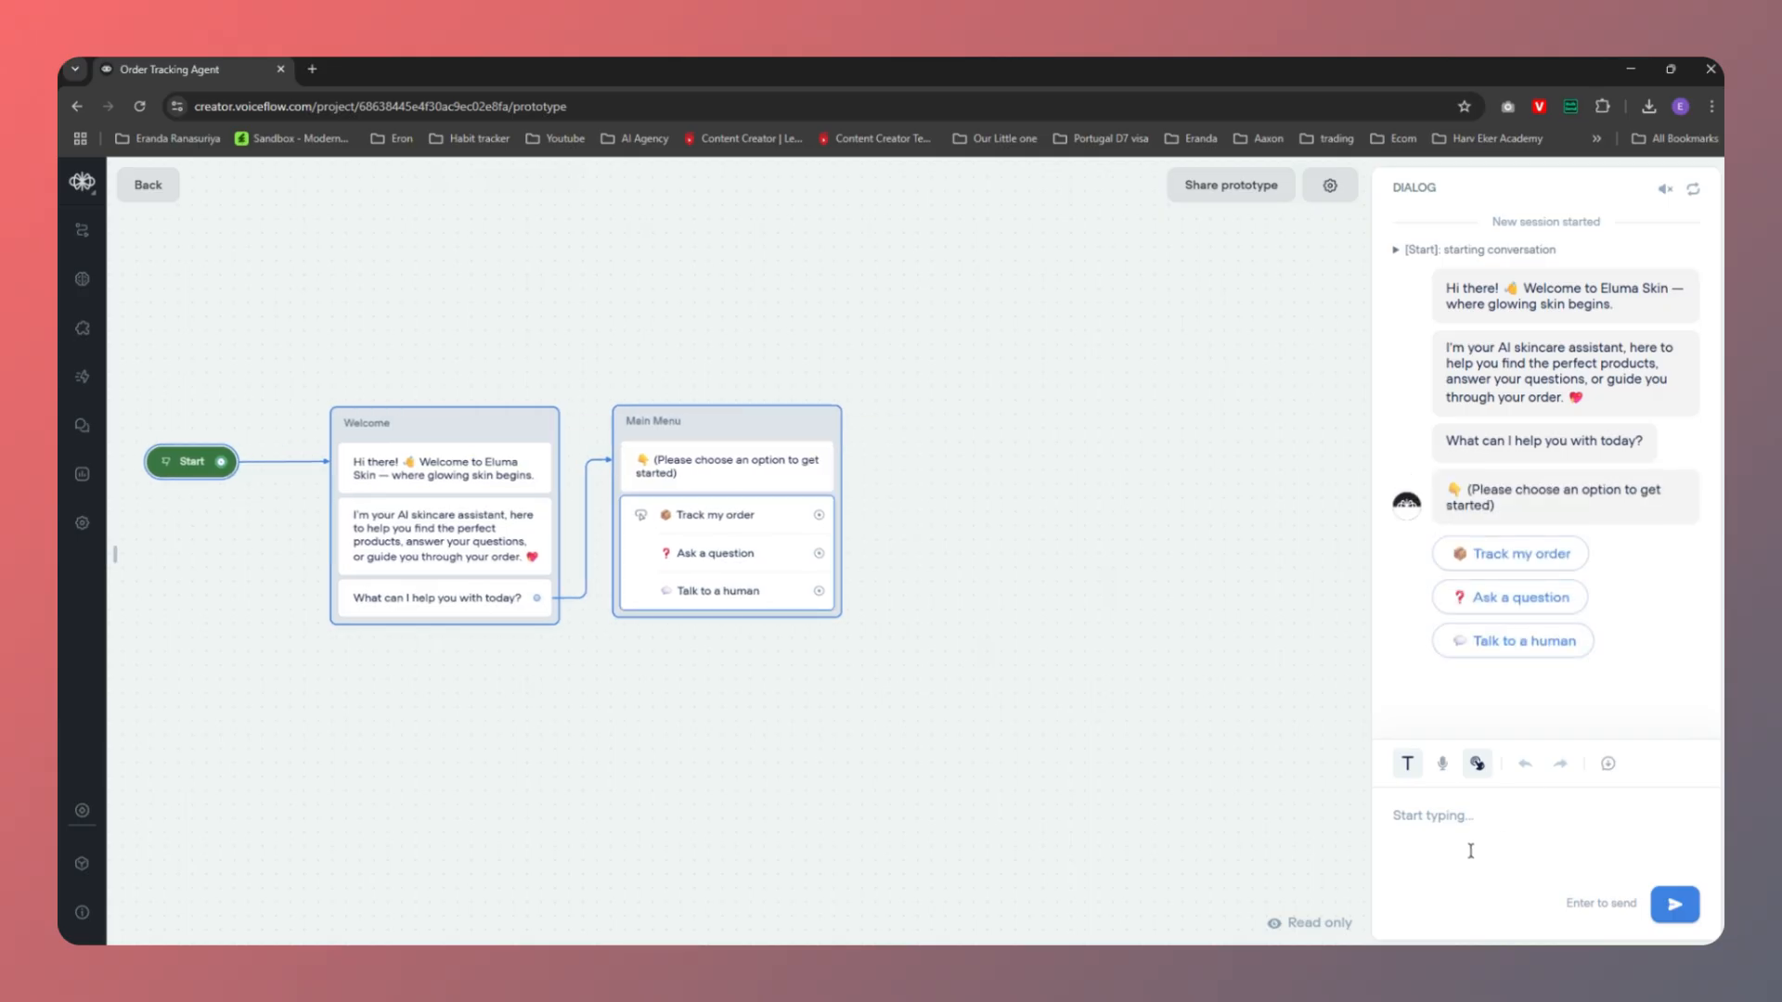
left_click(1523, 554)
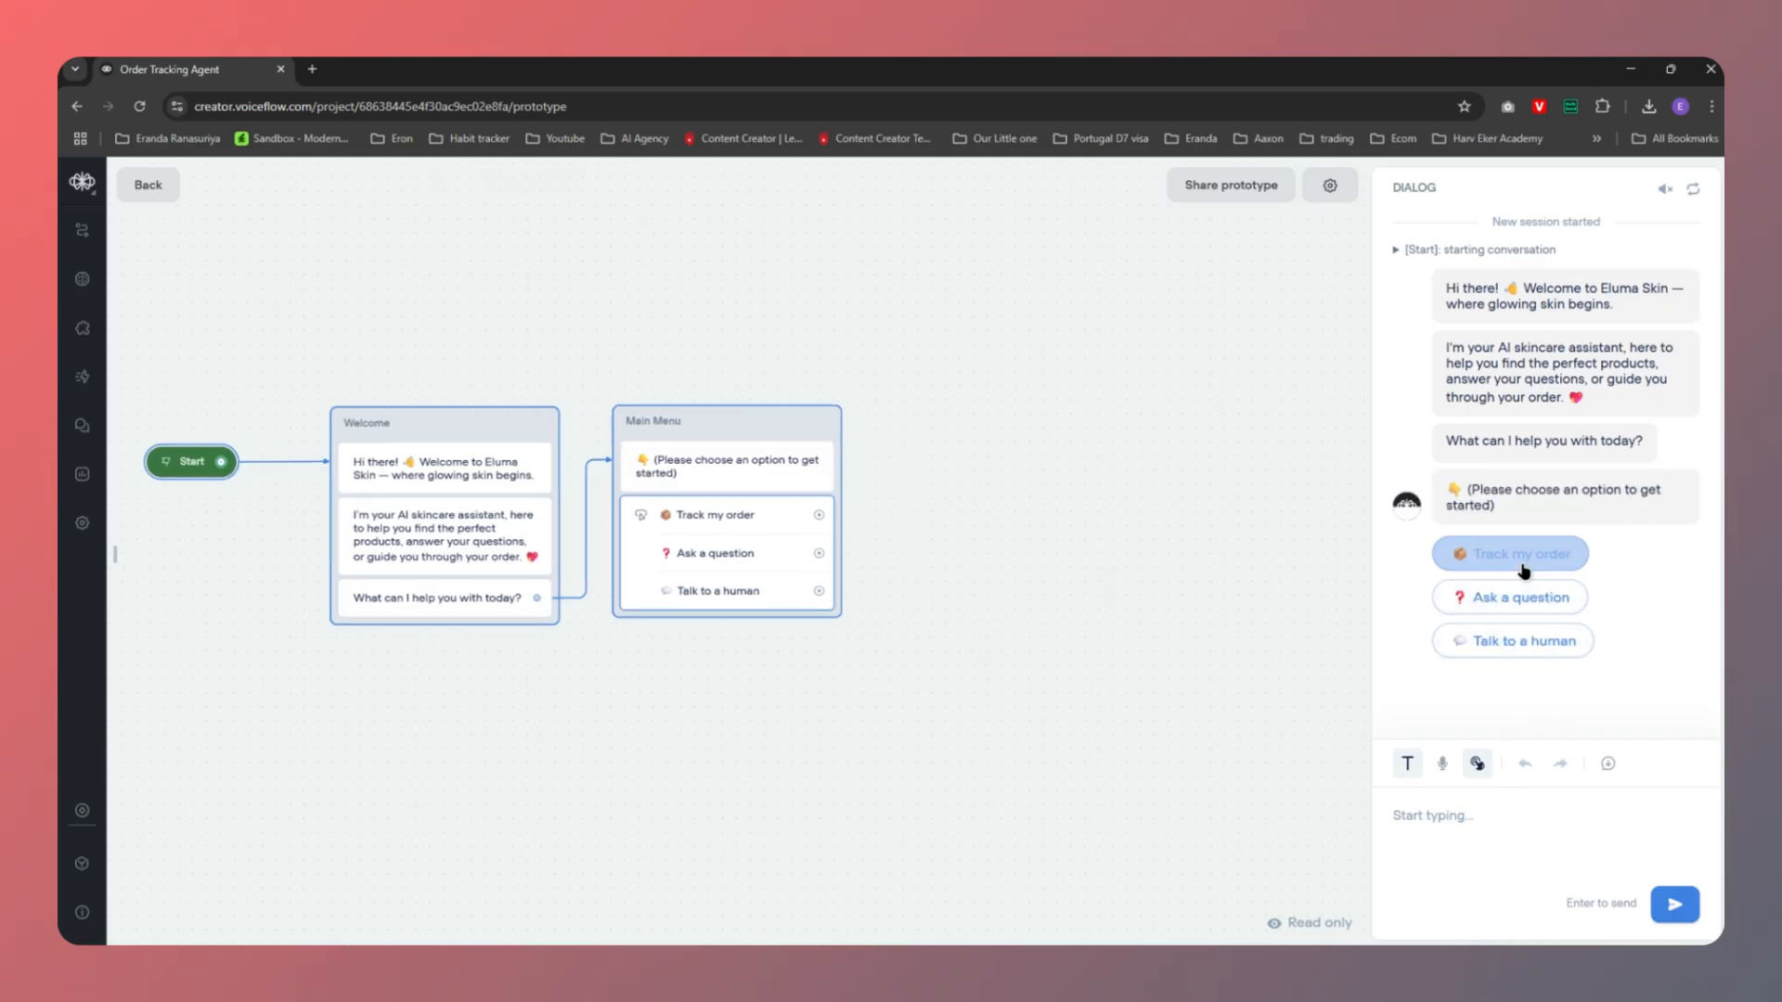
left_click(1513, 556)
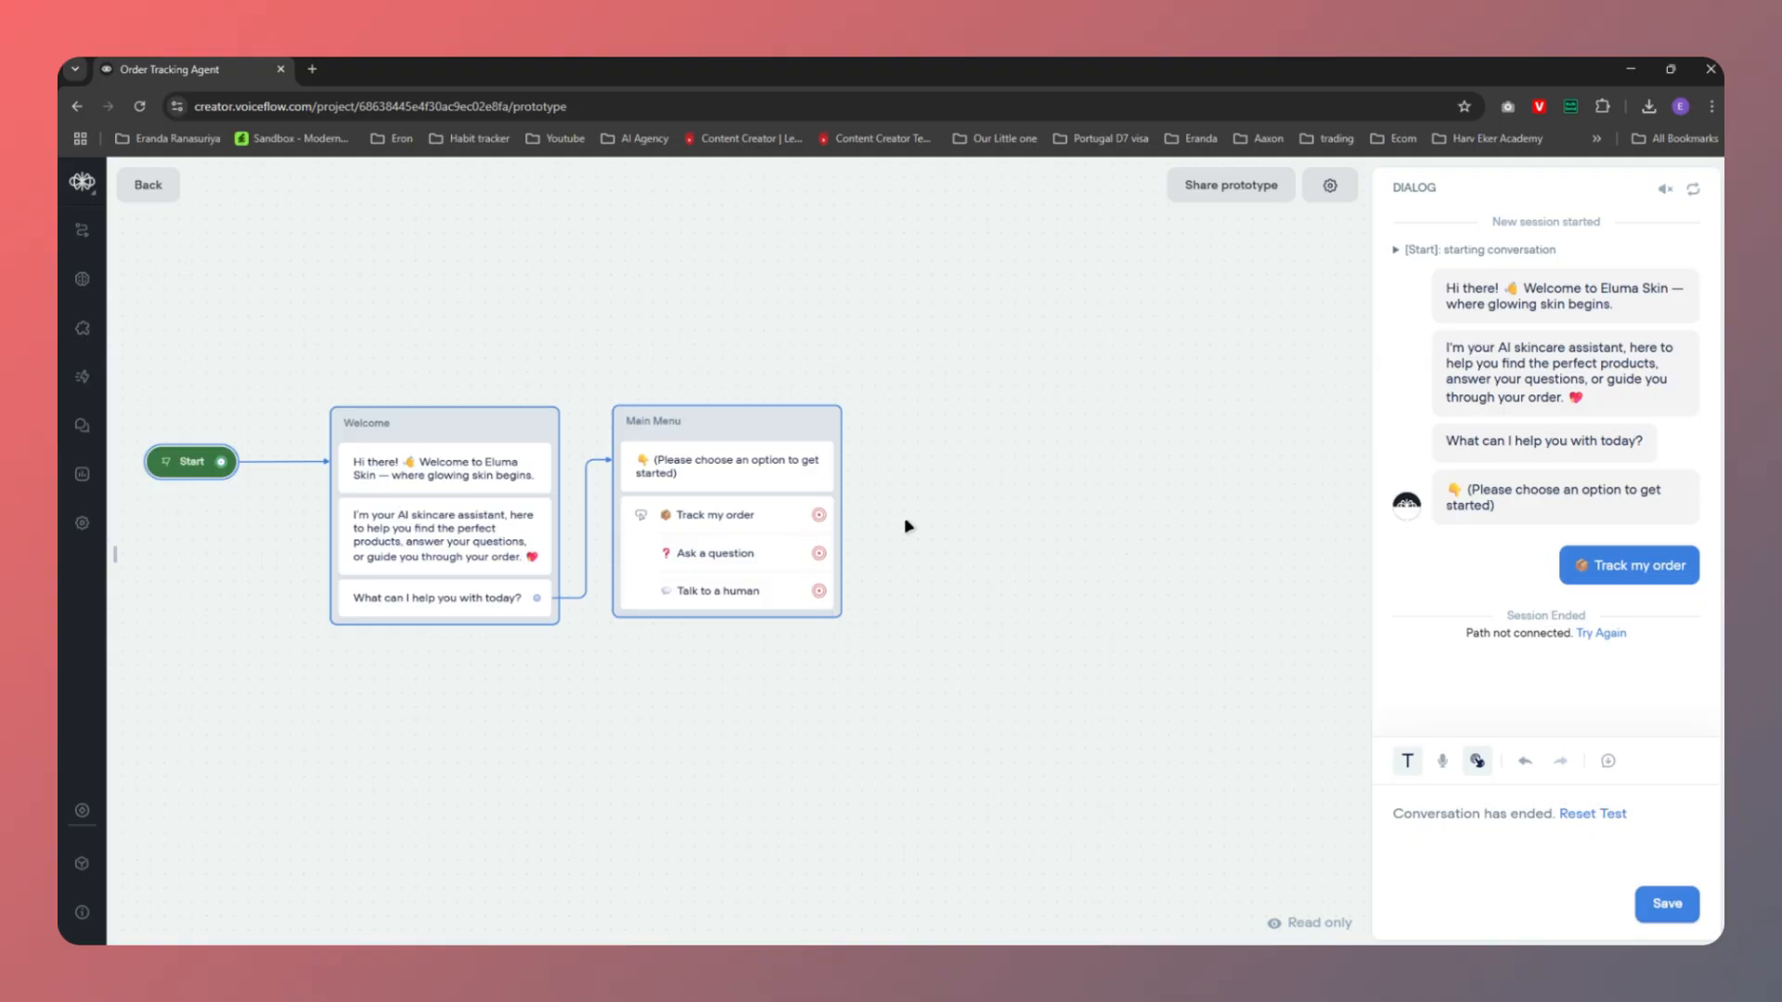
Link the Main Menu's Track my order choice to the Order Tracking intent with Go to Intent
left_click(754, 520)
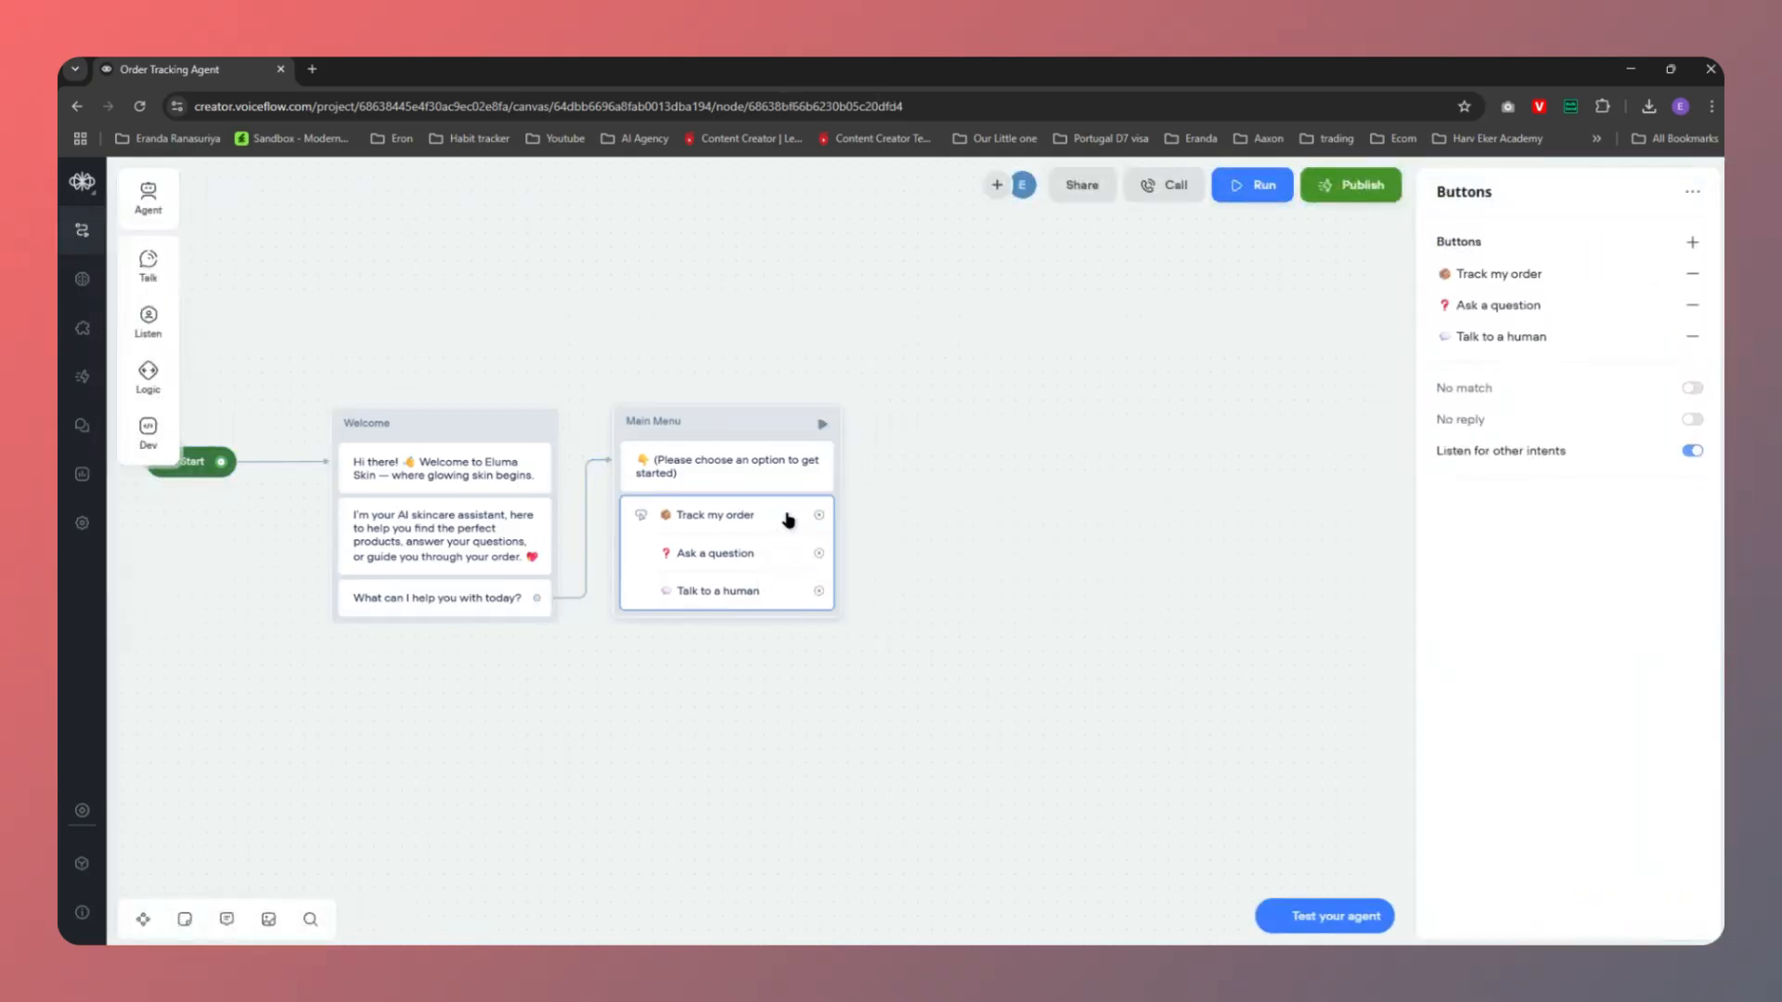
left_click_drag(822, 518, 935, 517)
mouse_move(1006, 739)
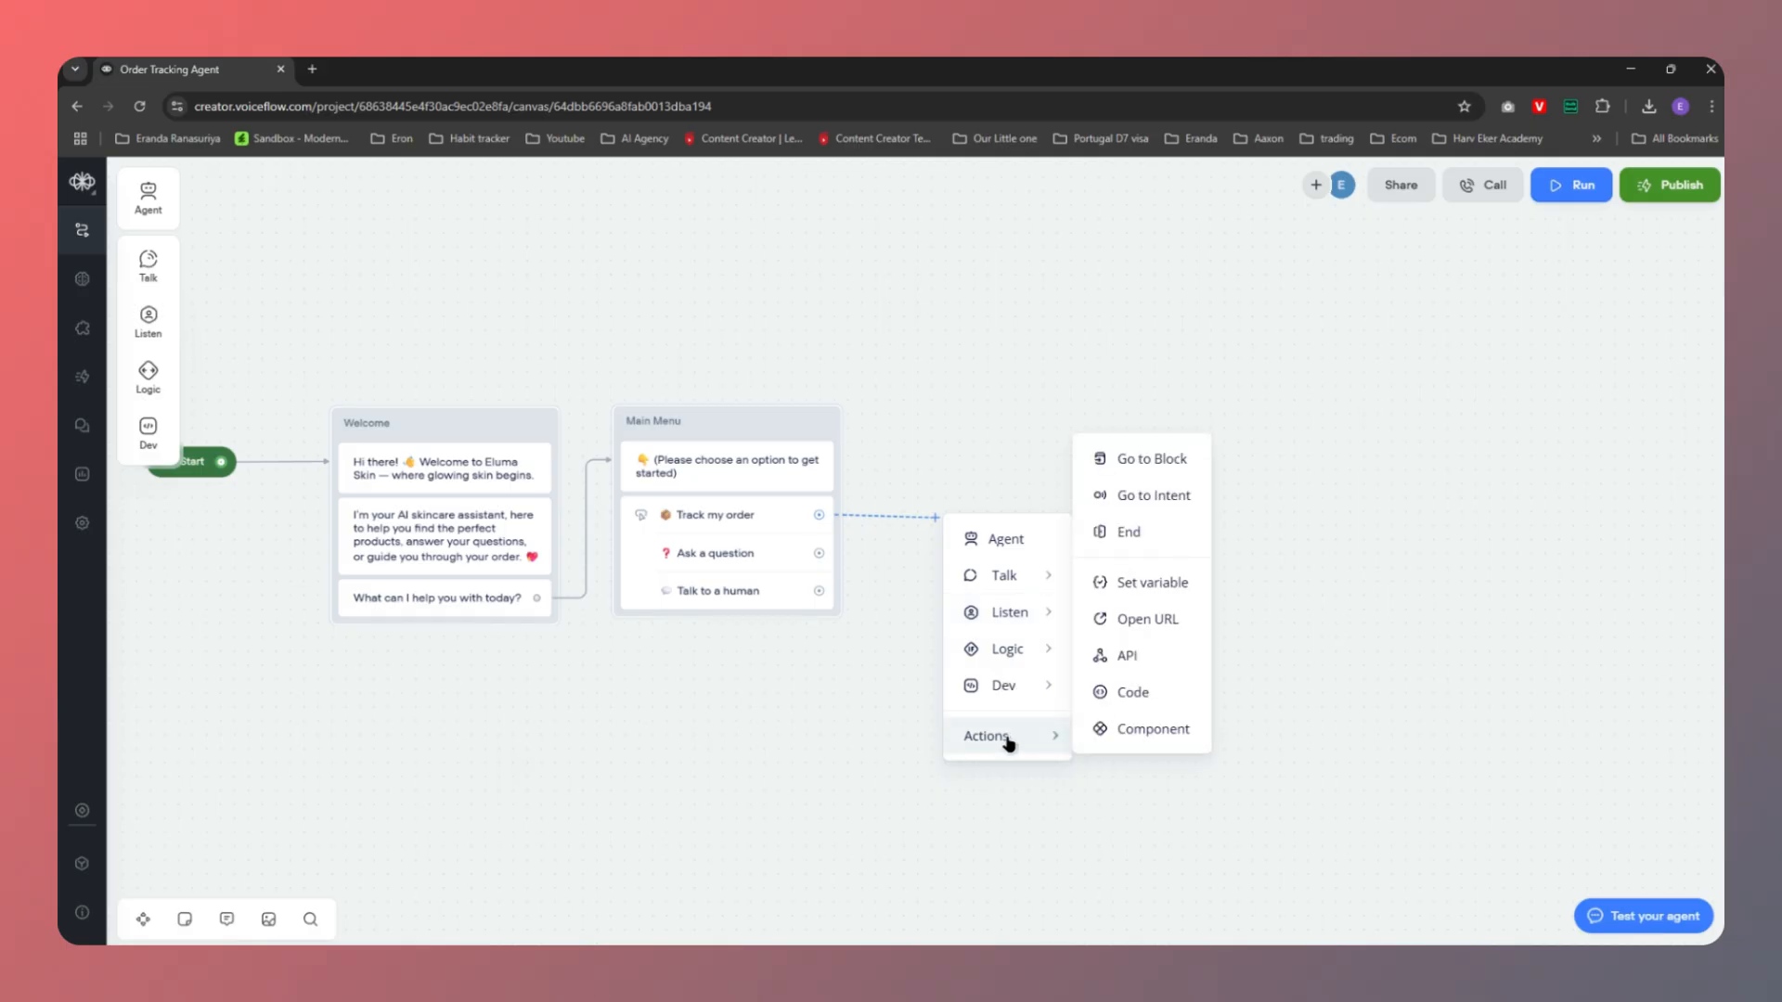
left_click(1138, 499)
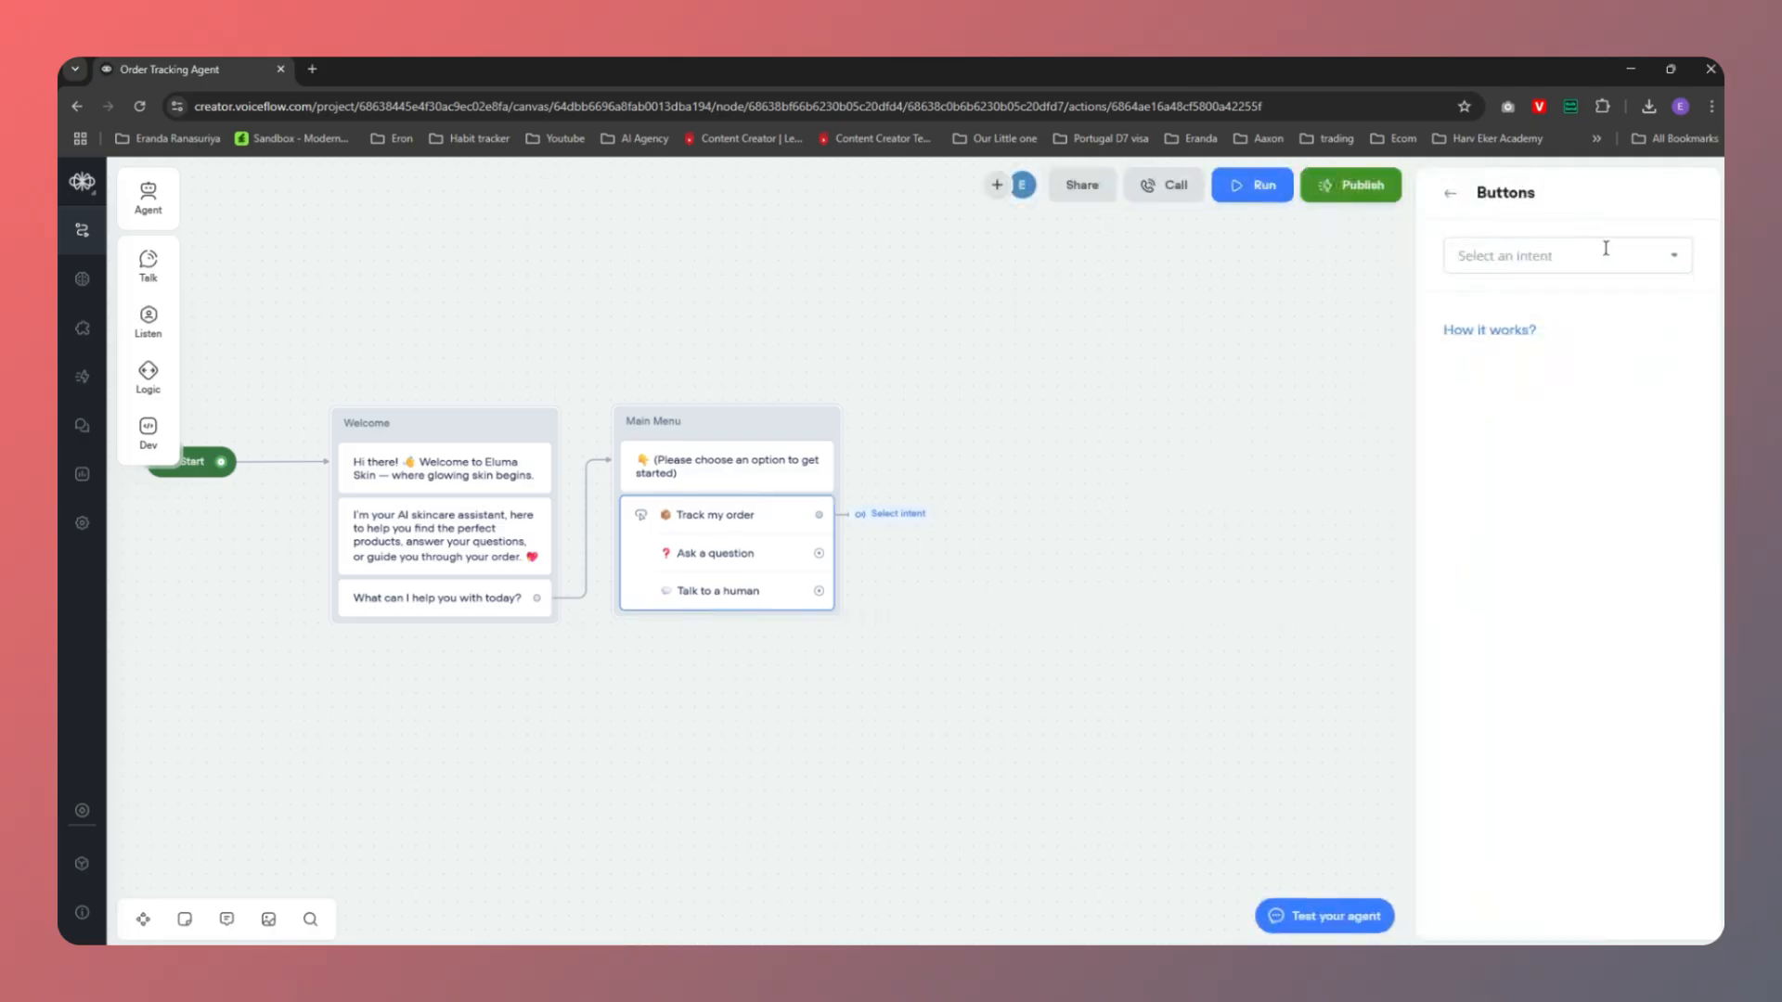
left_click(1681, 266)
mouse_move(1500, 398)
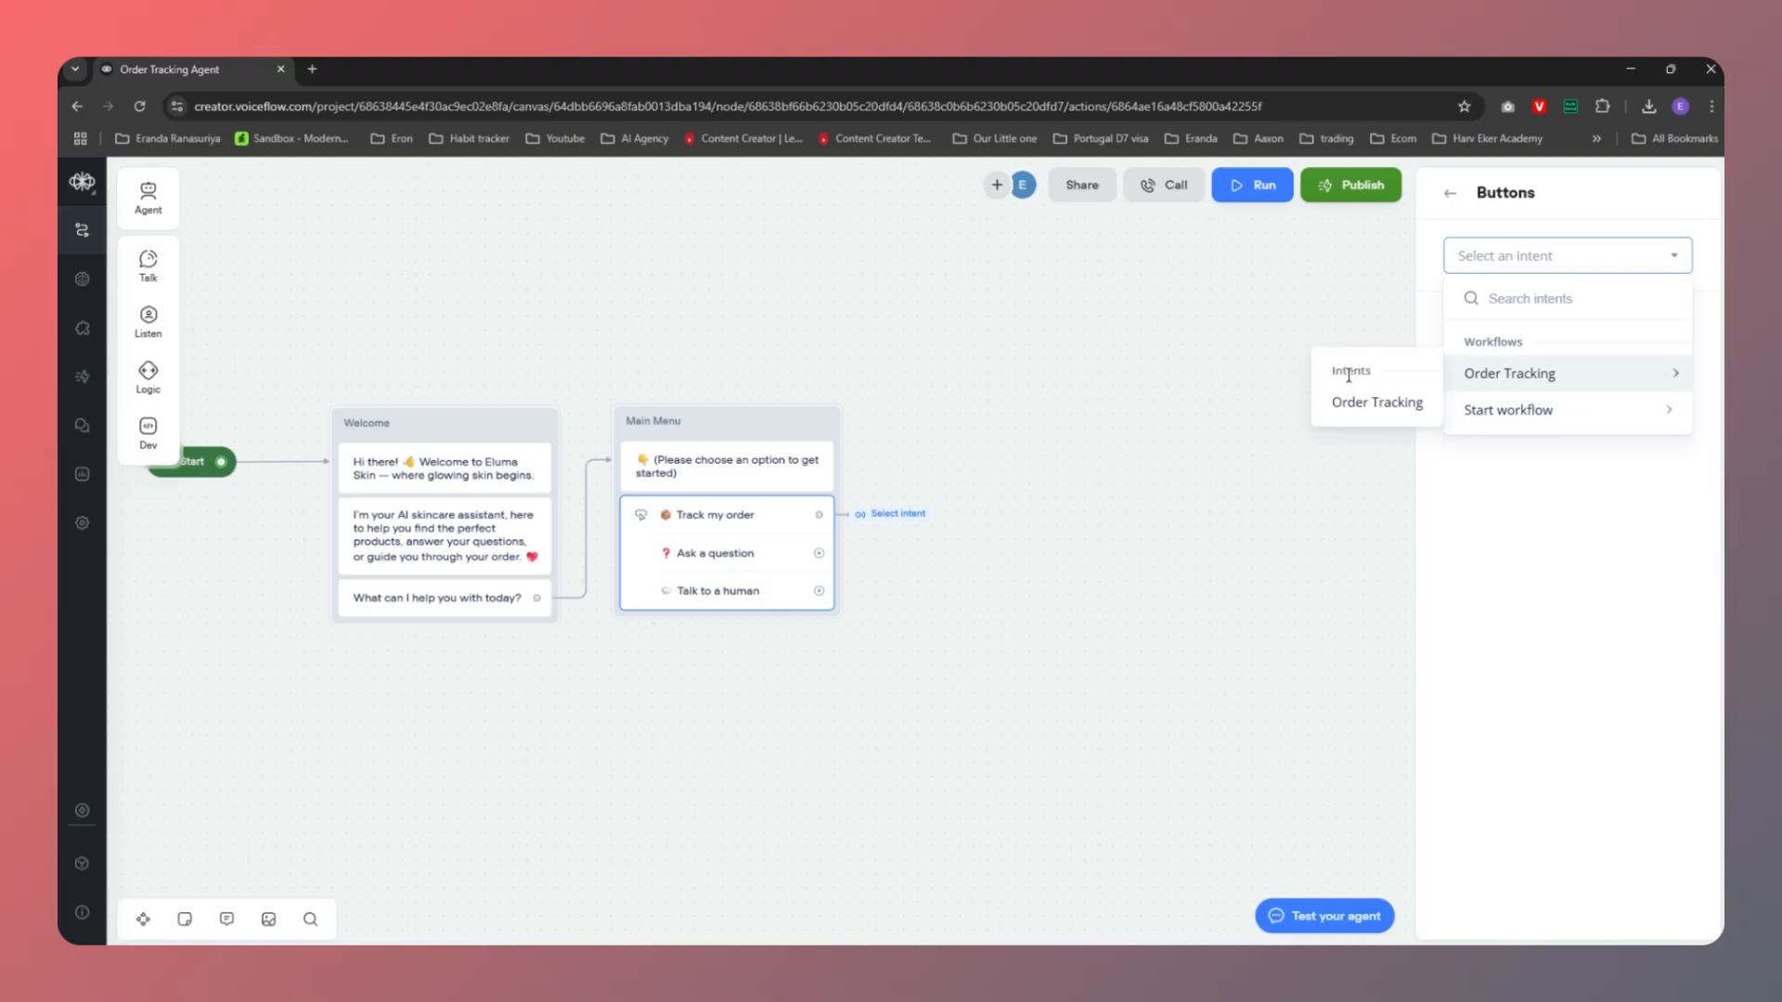
left_click(1370, 409)
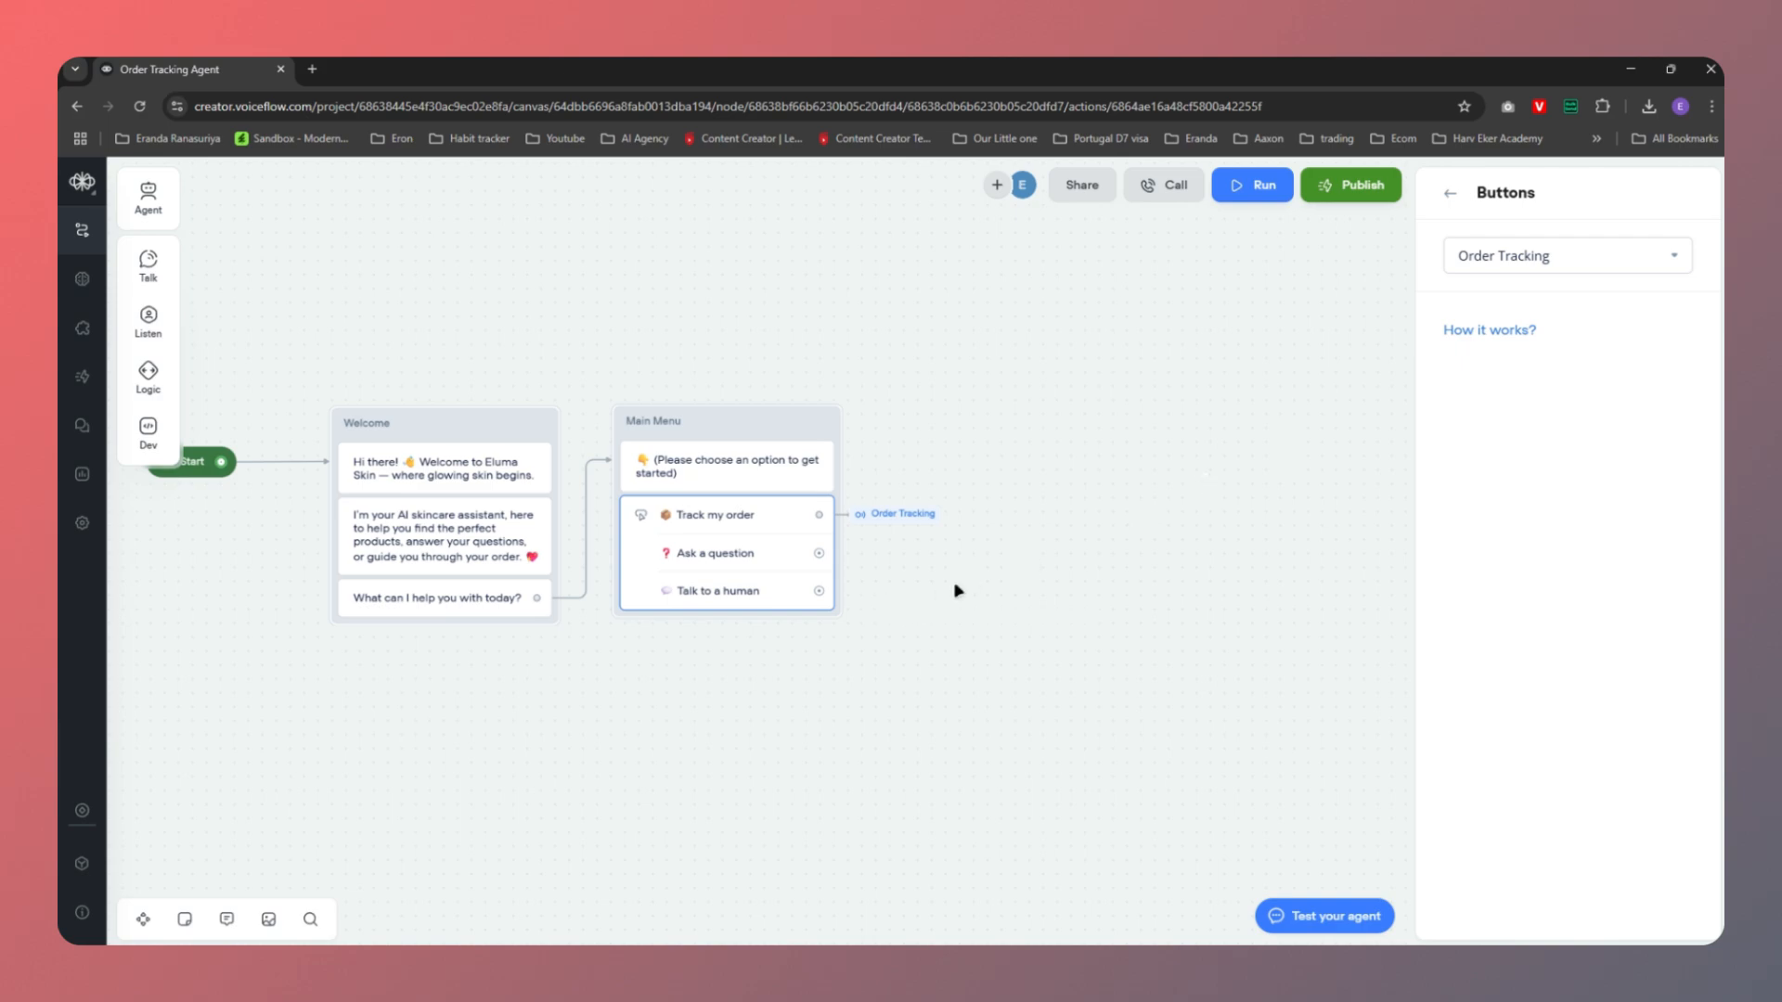
left_click(1229, 437)
left_click(1569, 189)
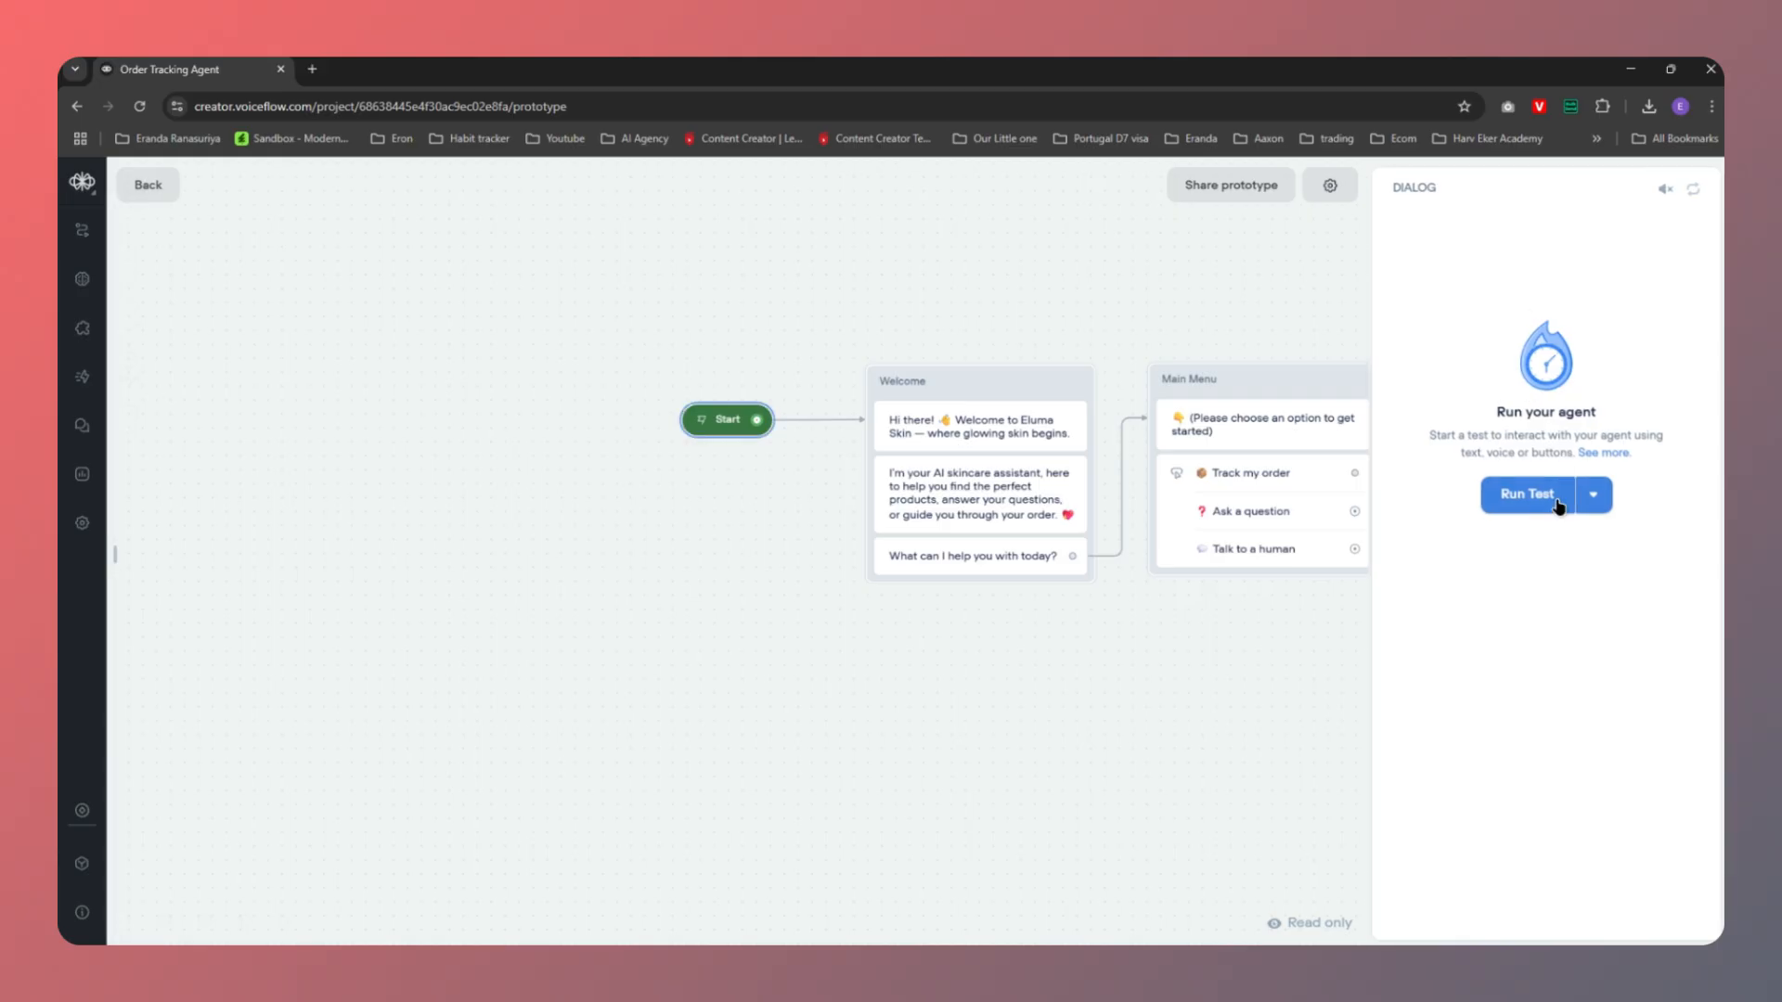
Start a new test, choose Track my order, and reach the Order Tracking email request
left_click(1523, 501)
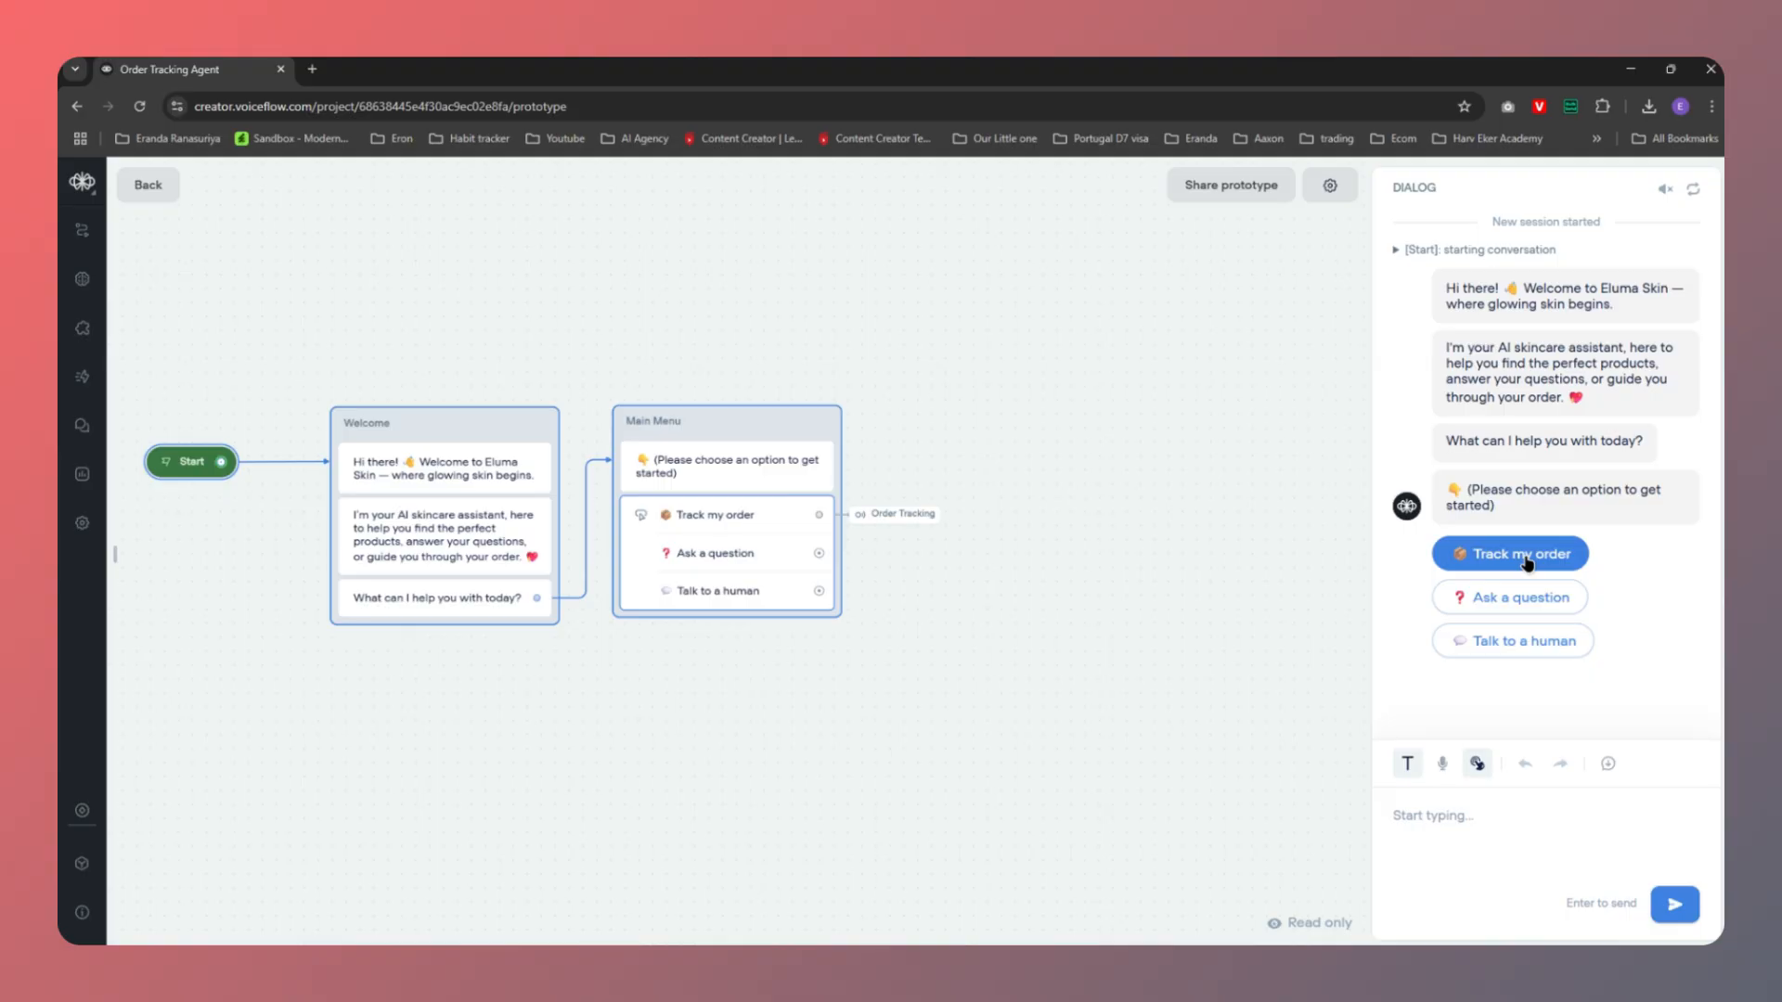
left_click(1527, 557)
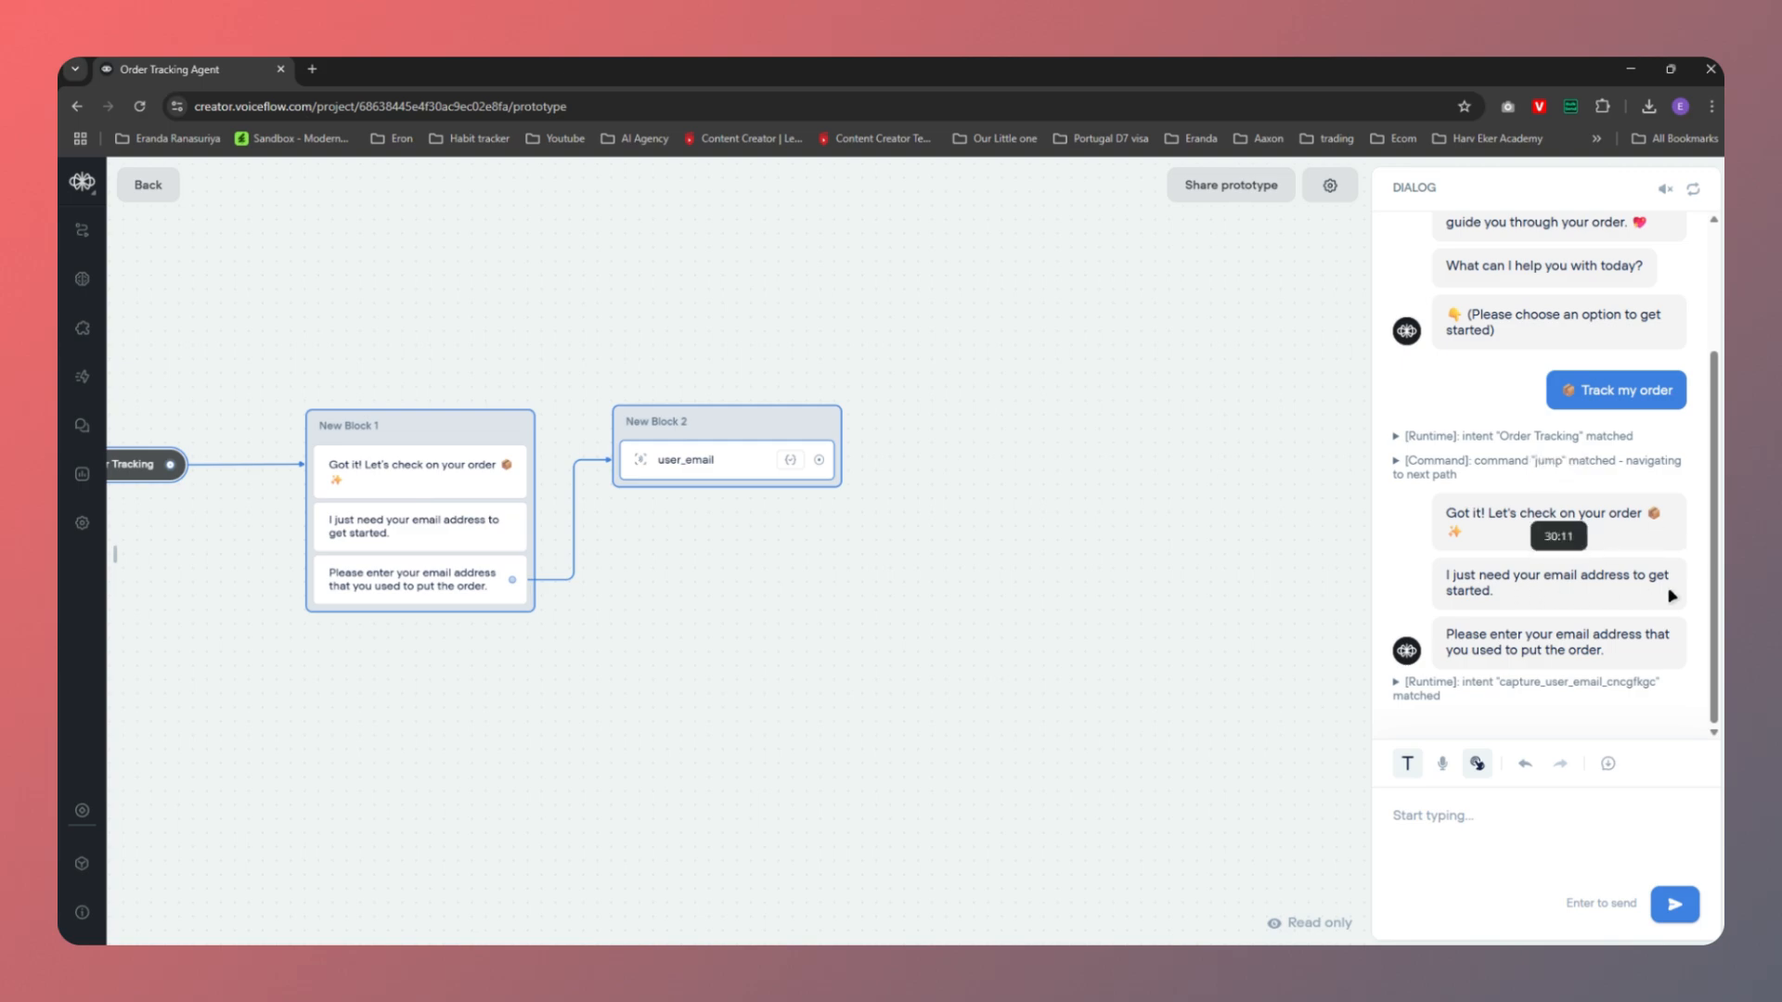
left_click(1445, 824)
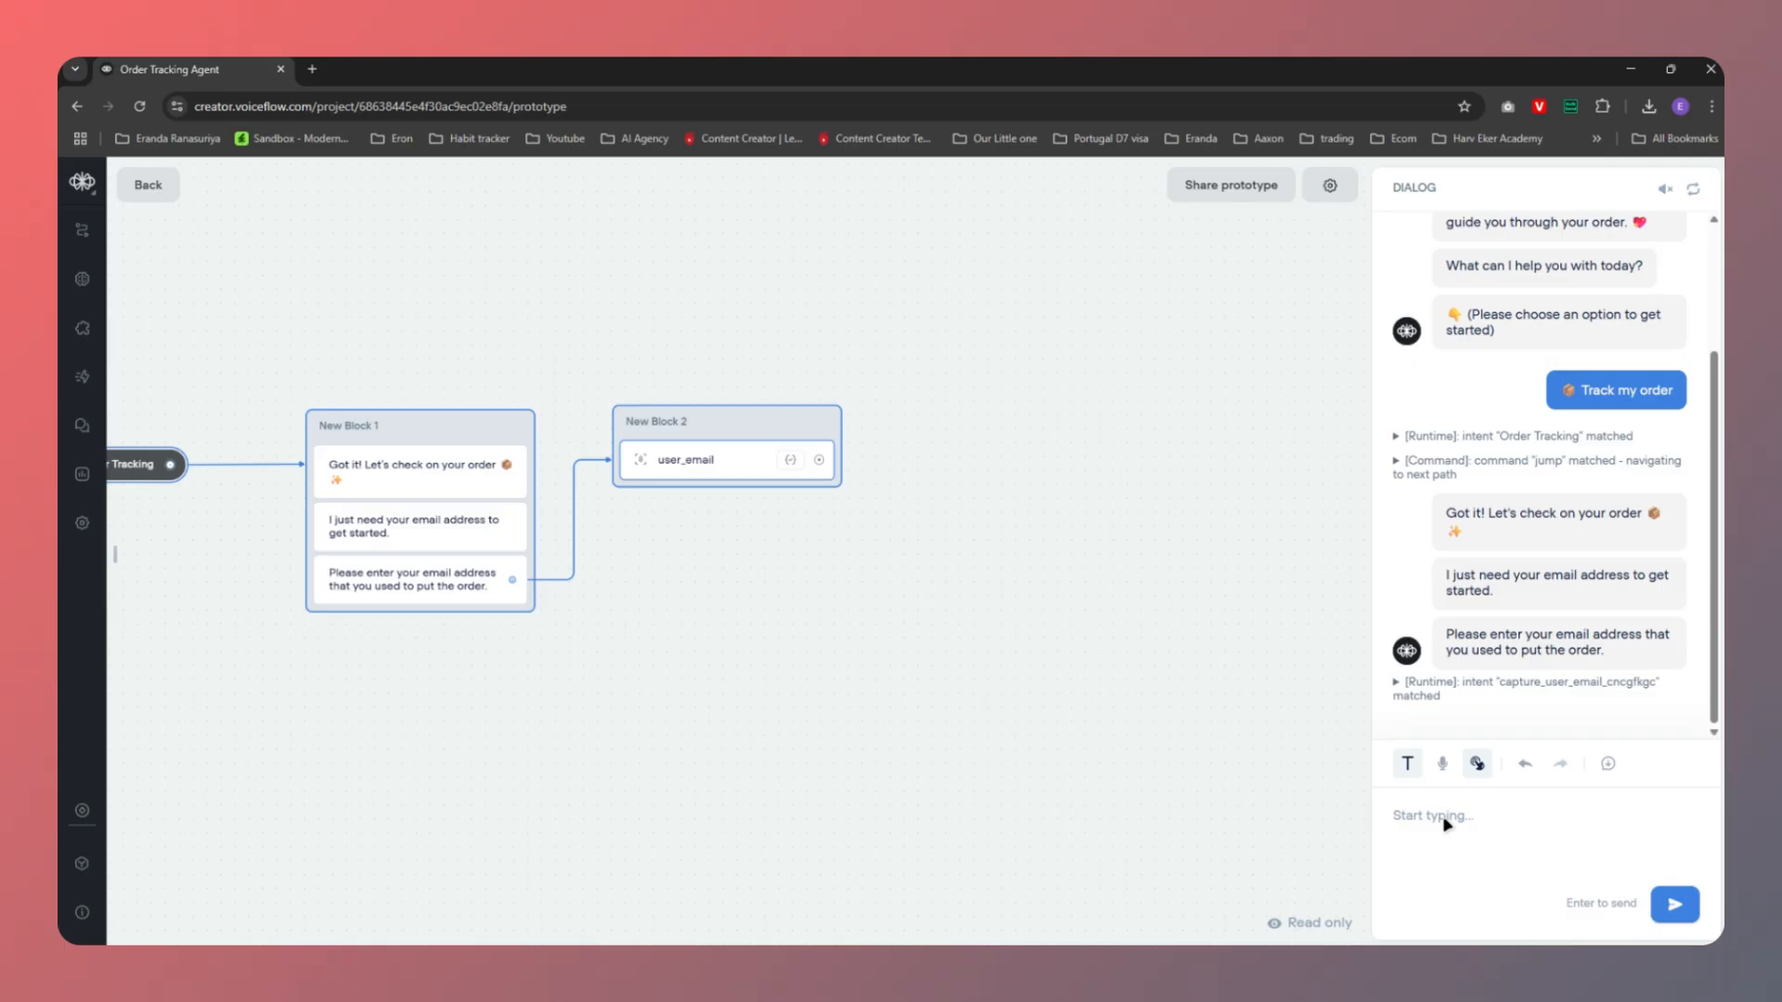
Show the agent variables panel in the Voiceflow prototype
left_click(115, 548)
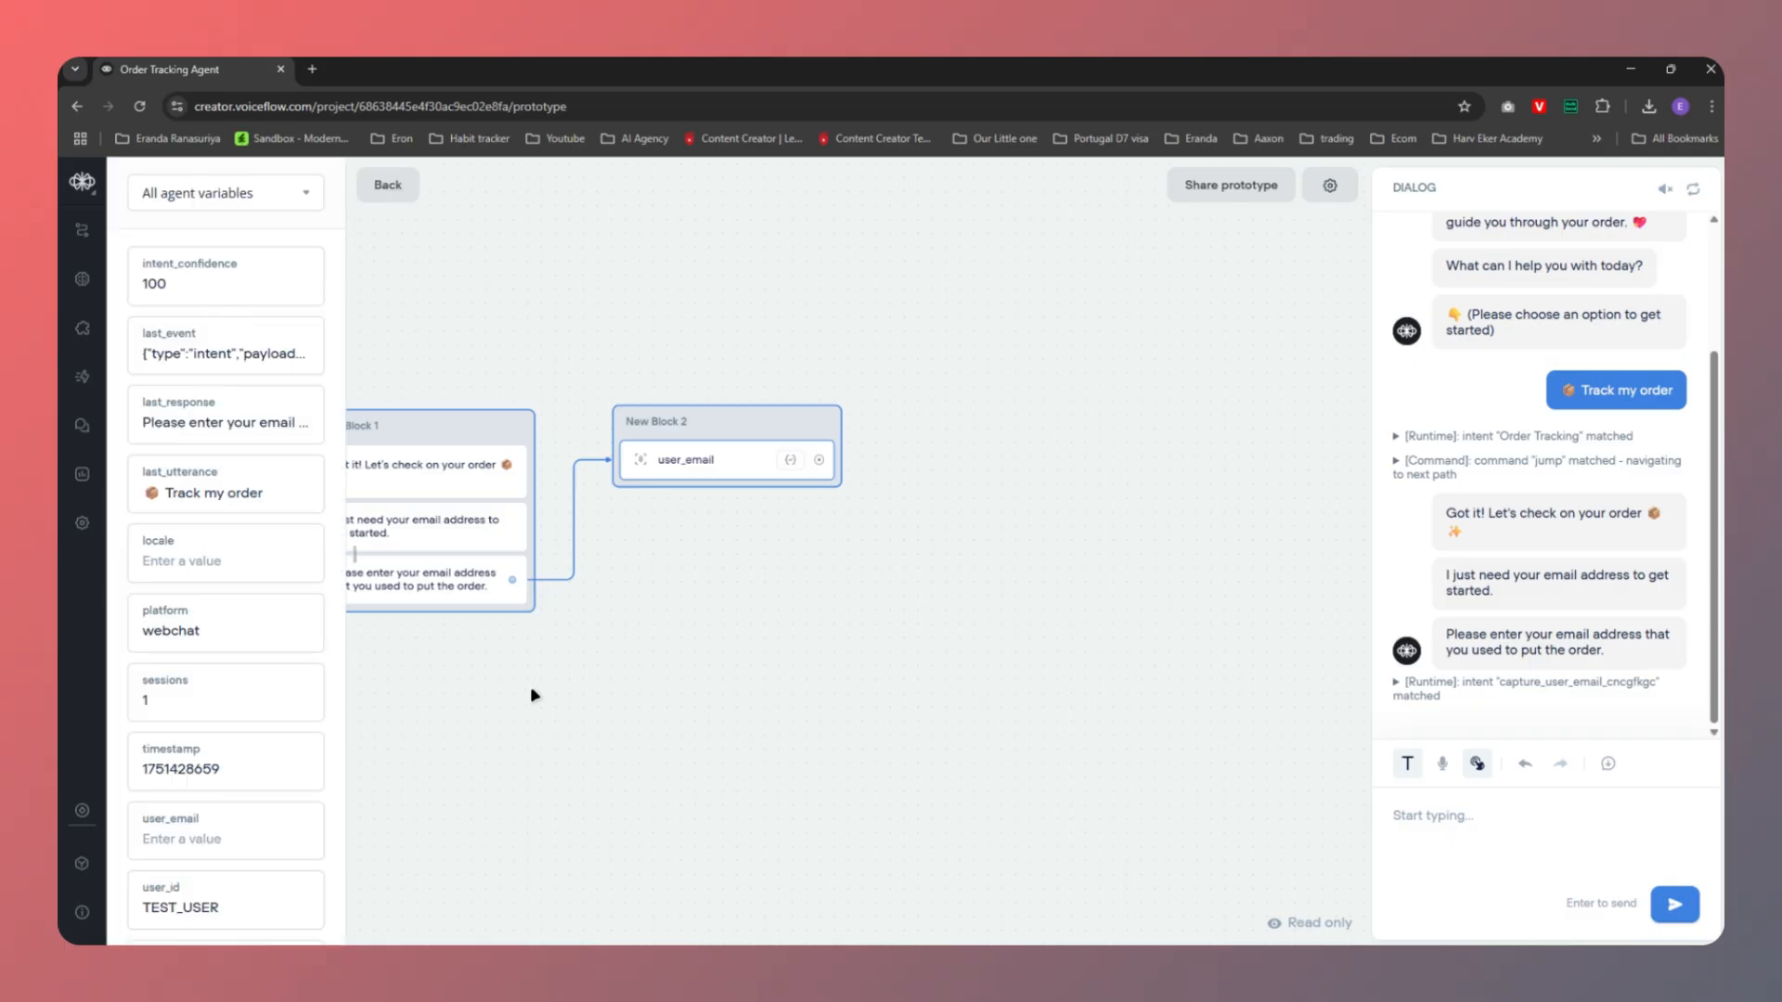
left_click(353, 555)
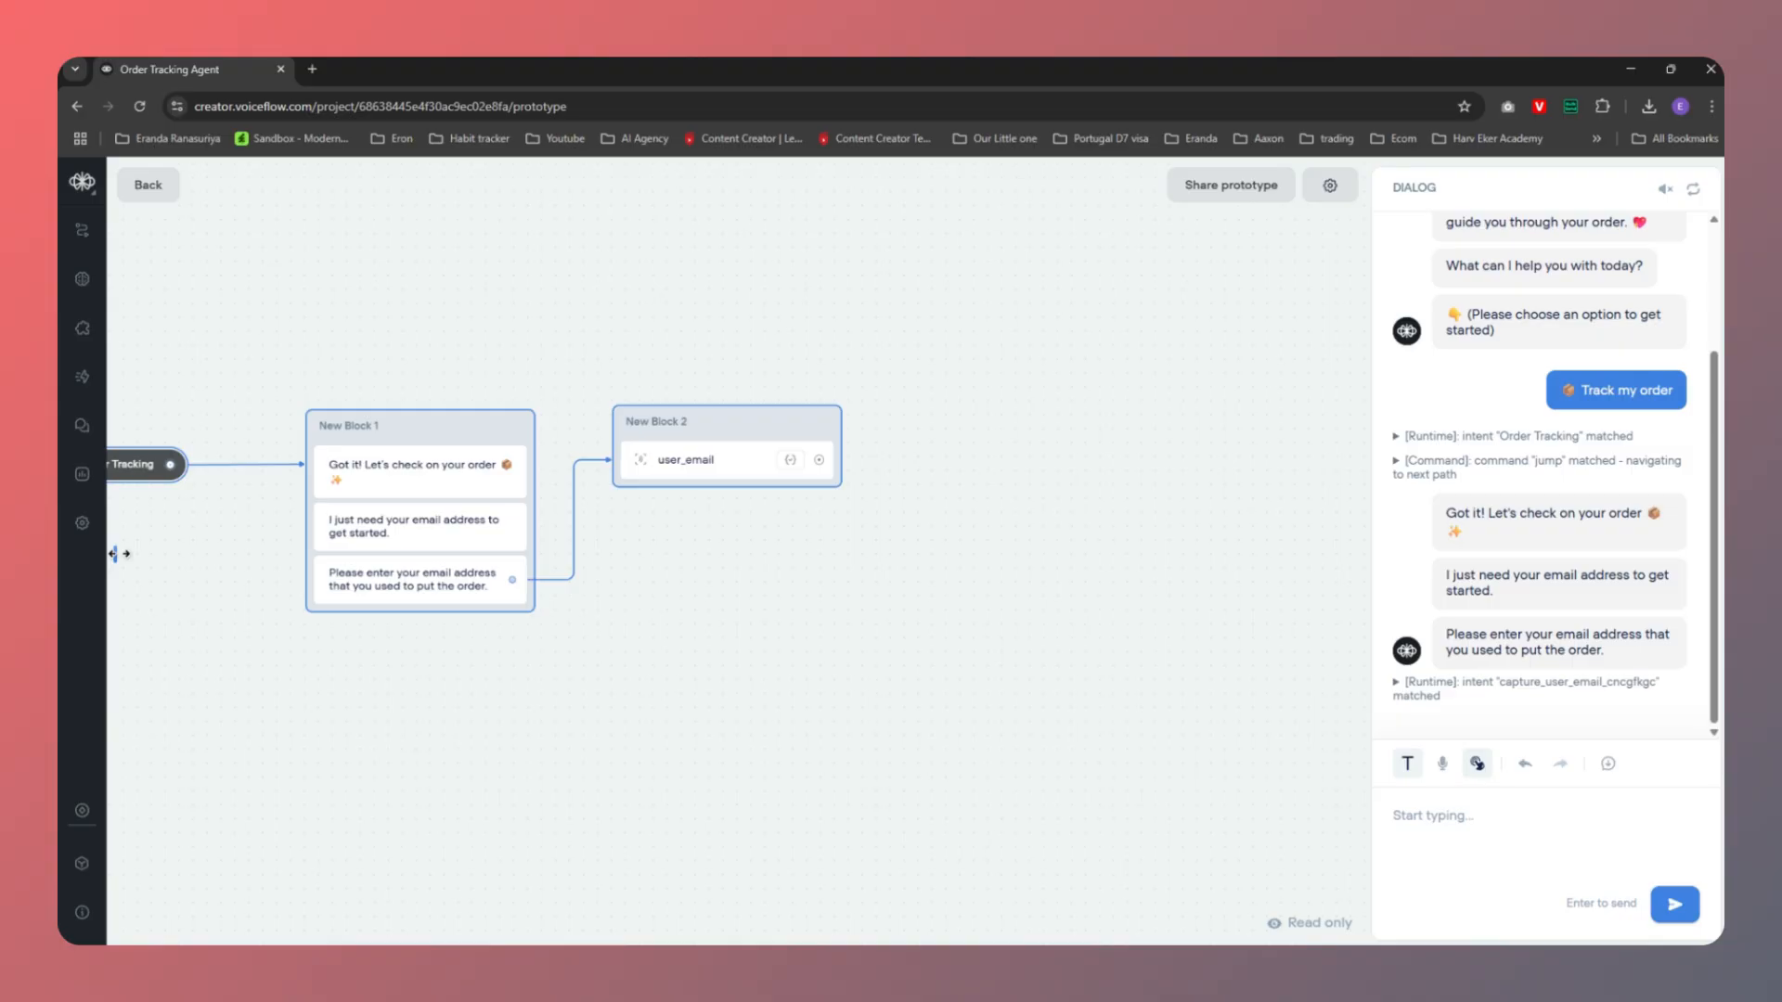
left_click(113, 554)
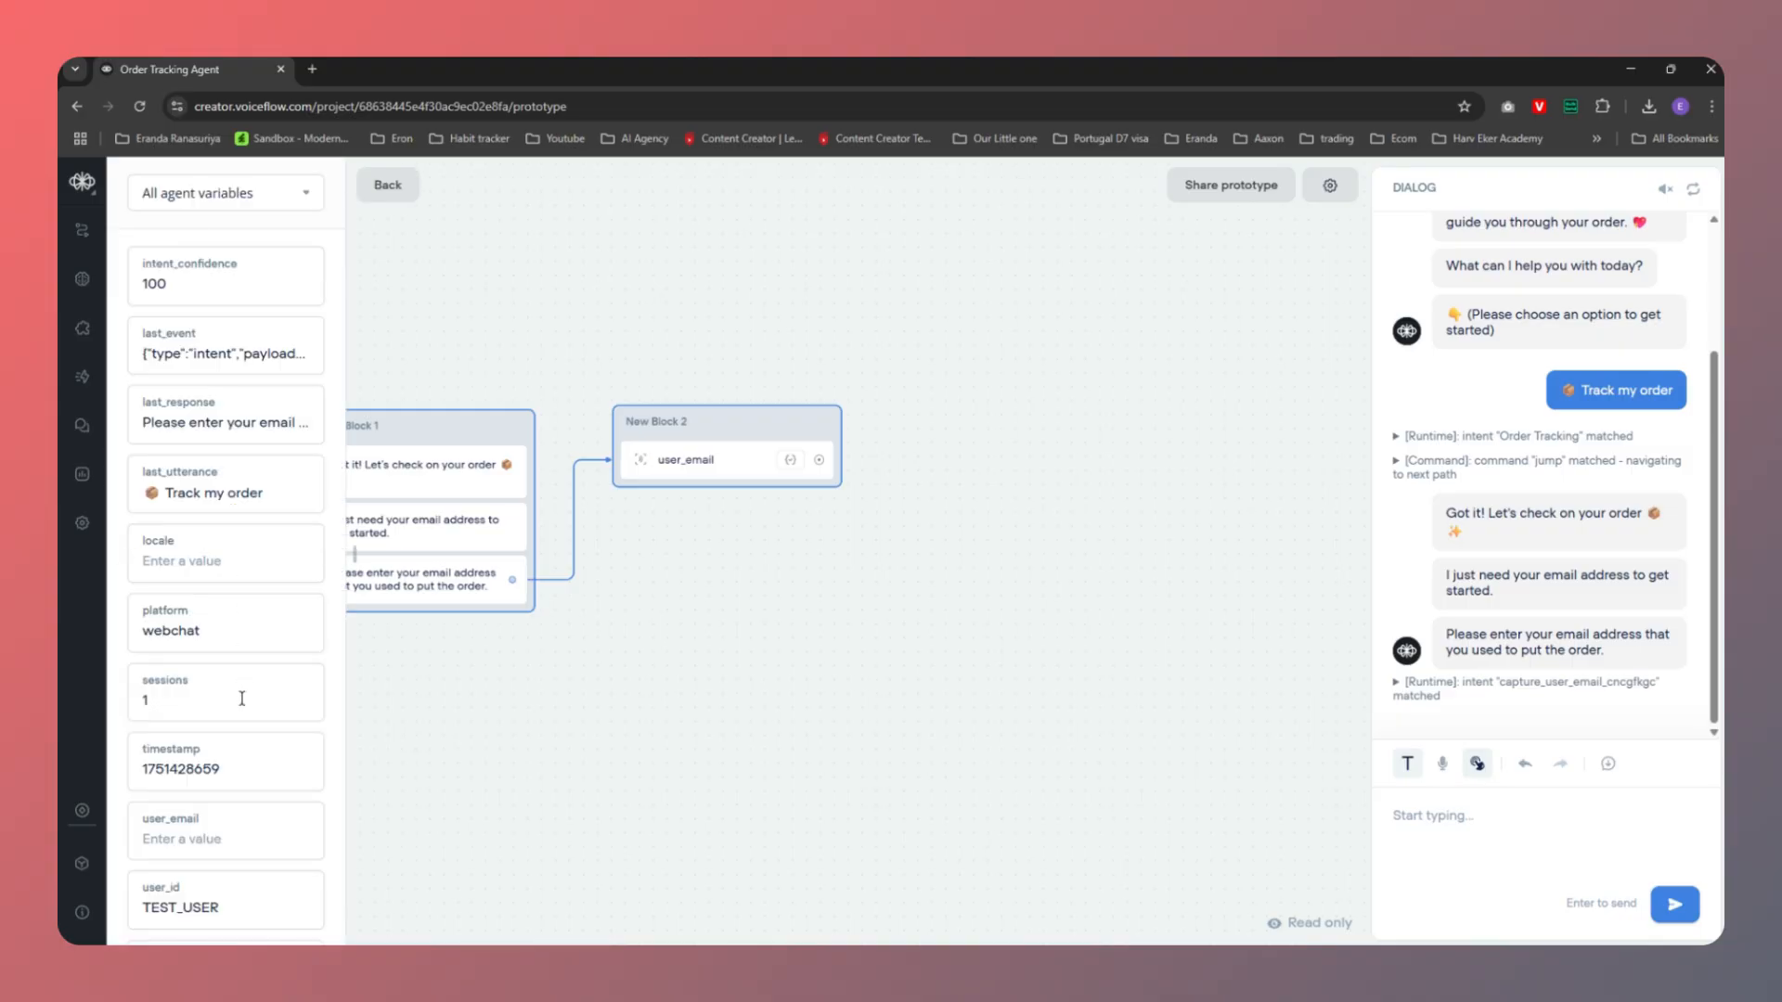
scroll(202, 756, "down", 1)
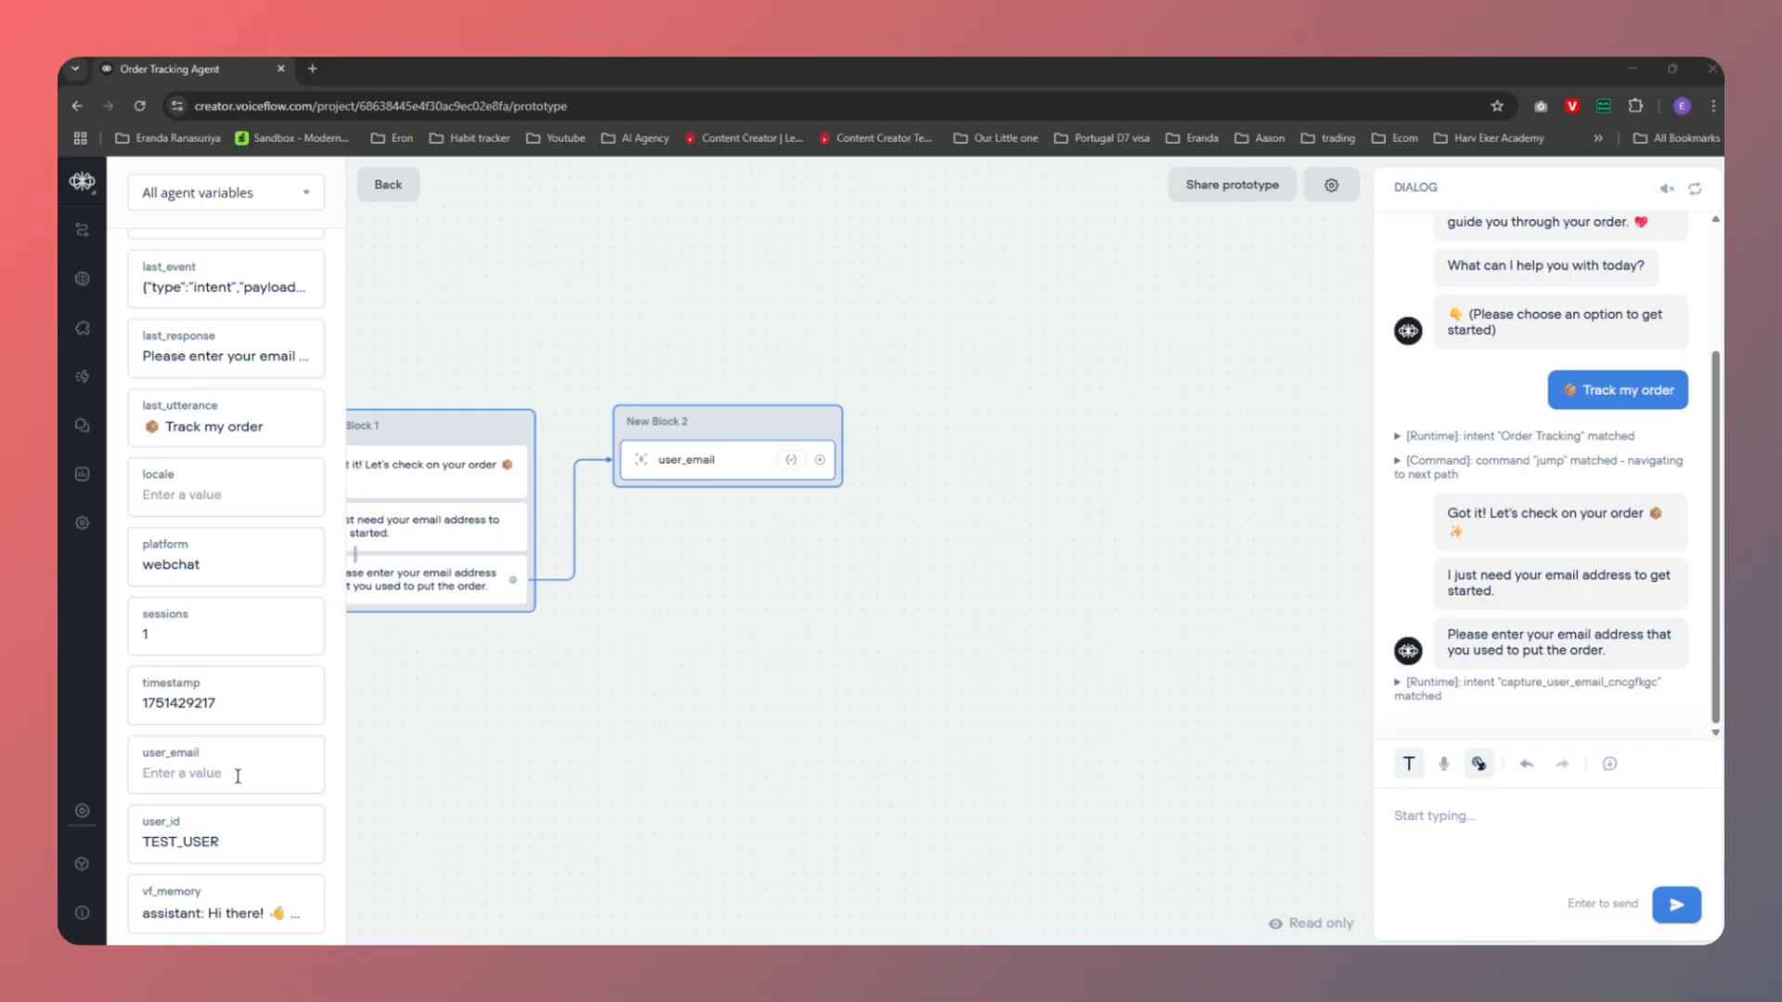
Send a test chat message giving the user's email address, then bring up the Canva flowchart
left_click(1451, 827)
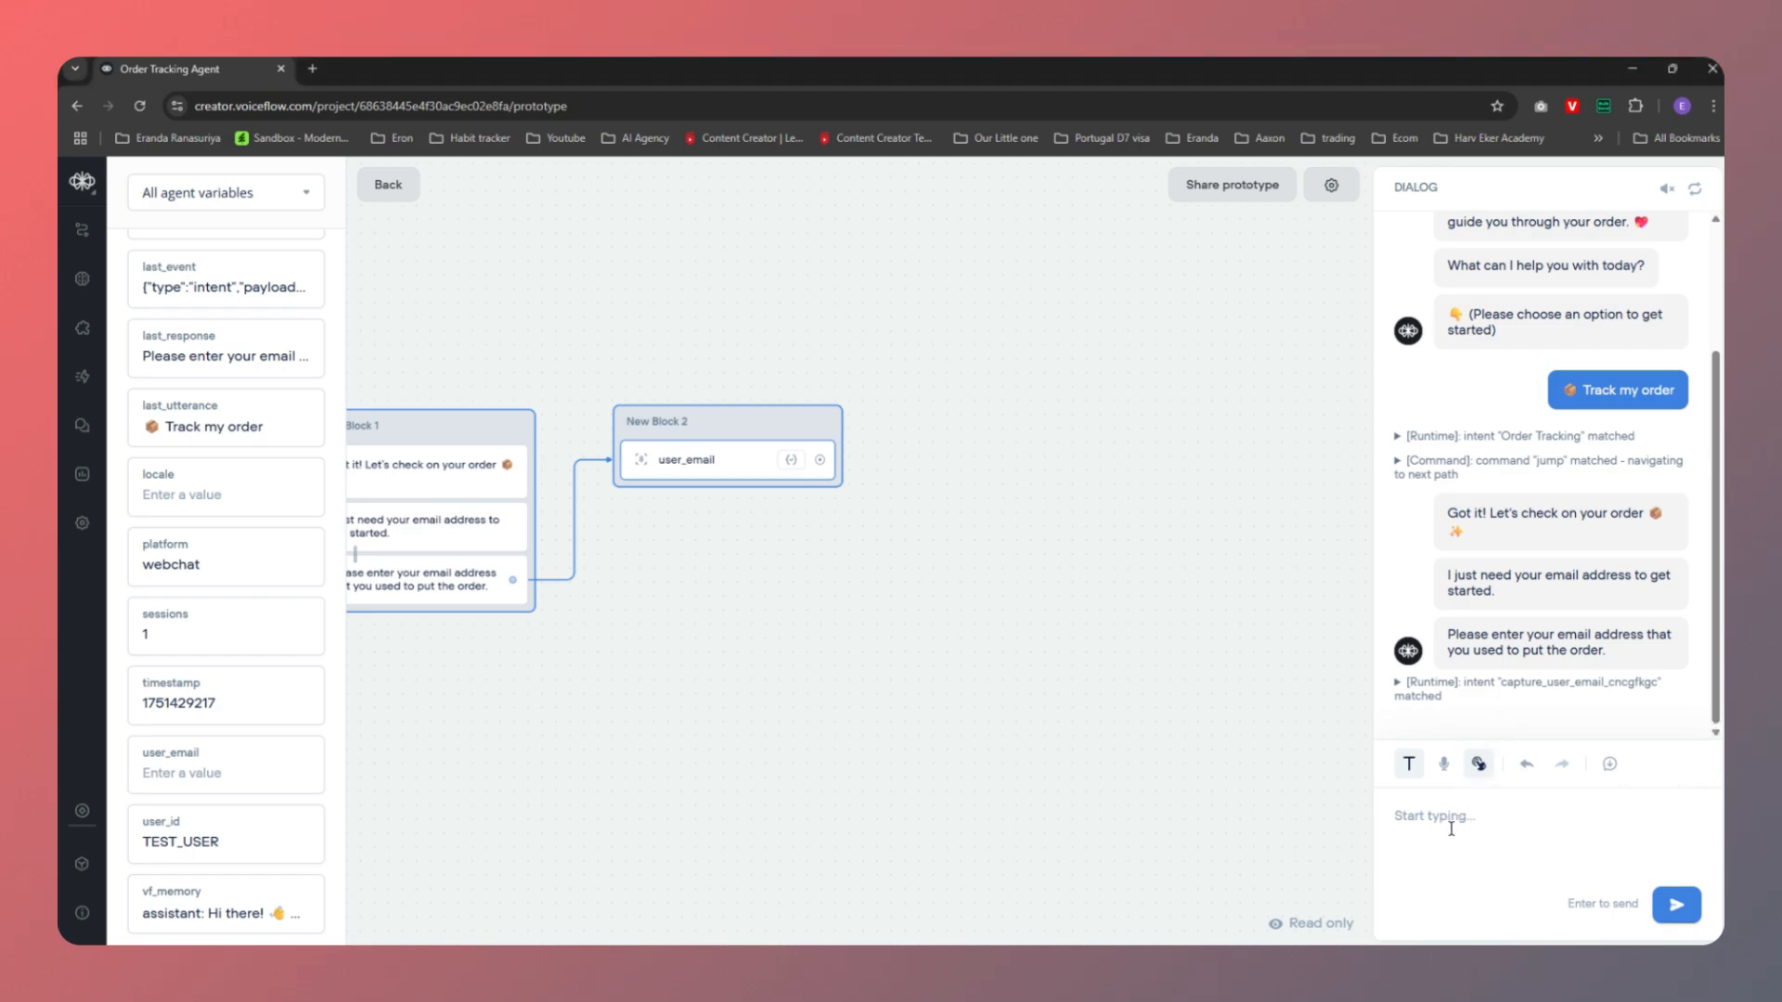
type("m")
type("mail address i s")
key("BackSpace")
key("BackSpace")
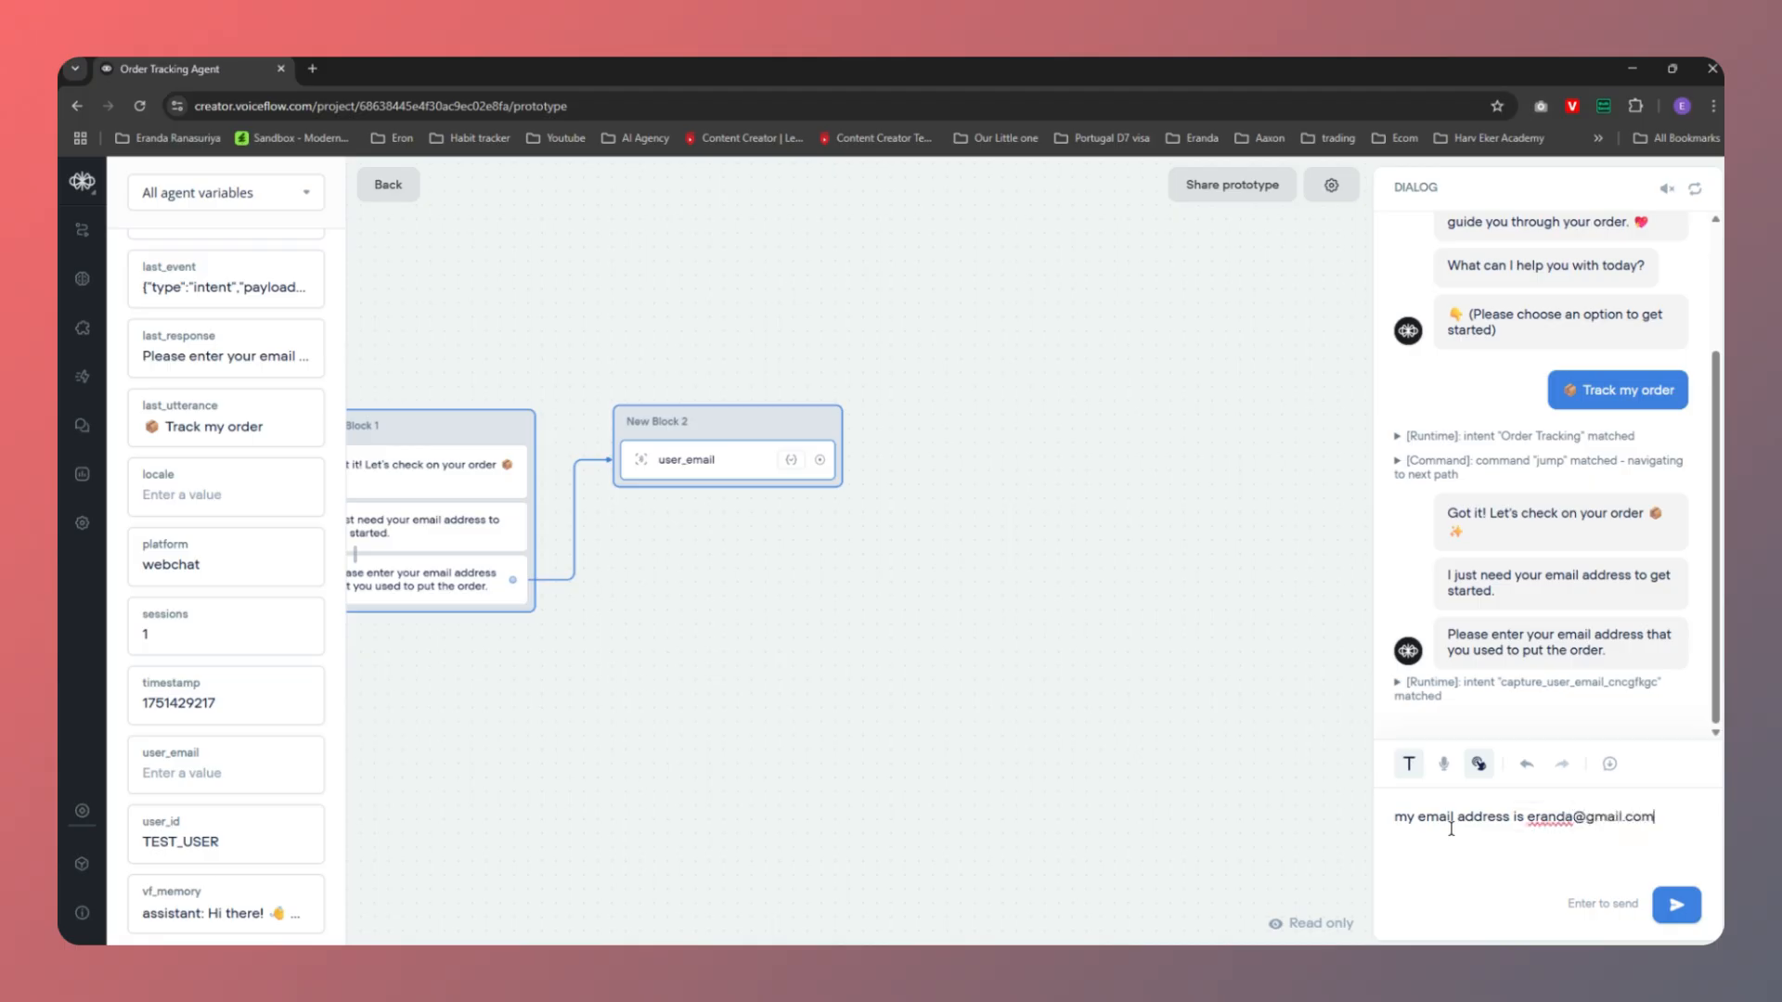
key("Return")
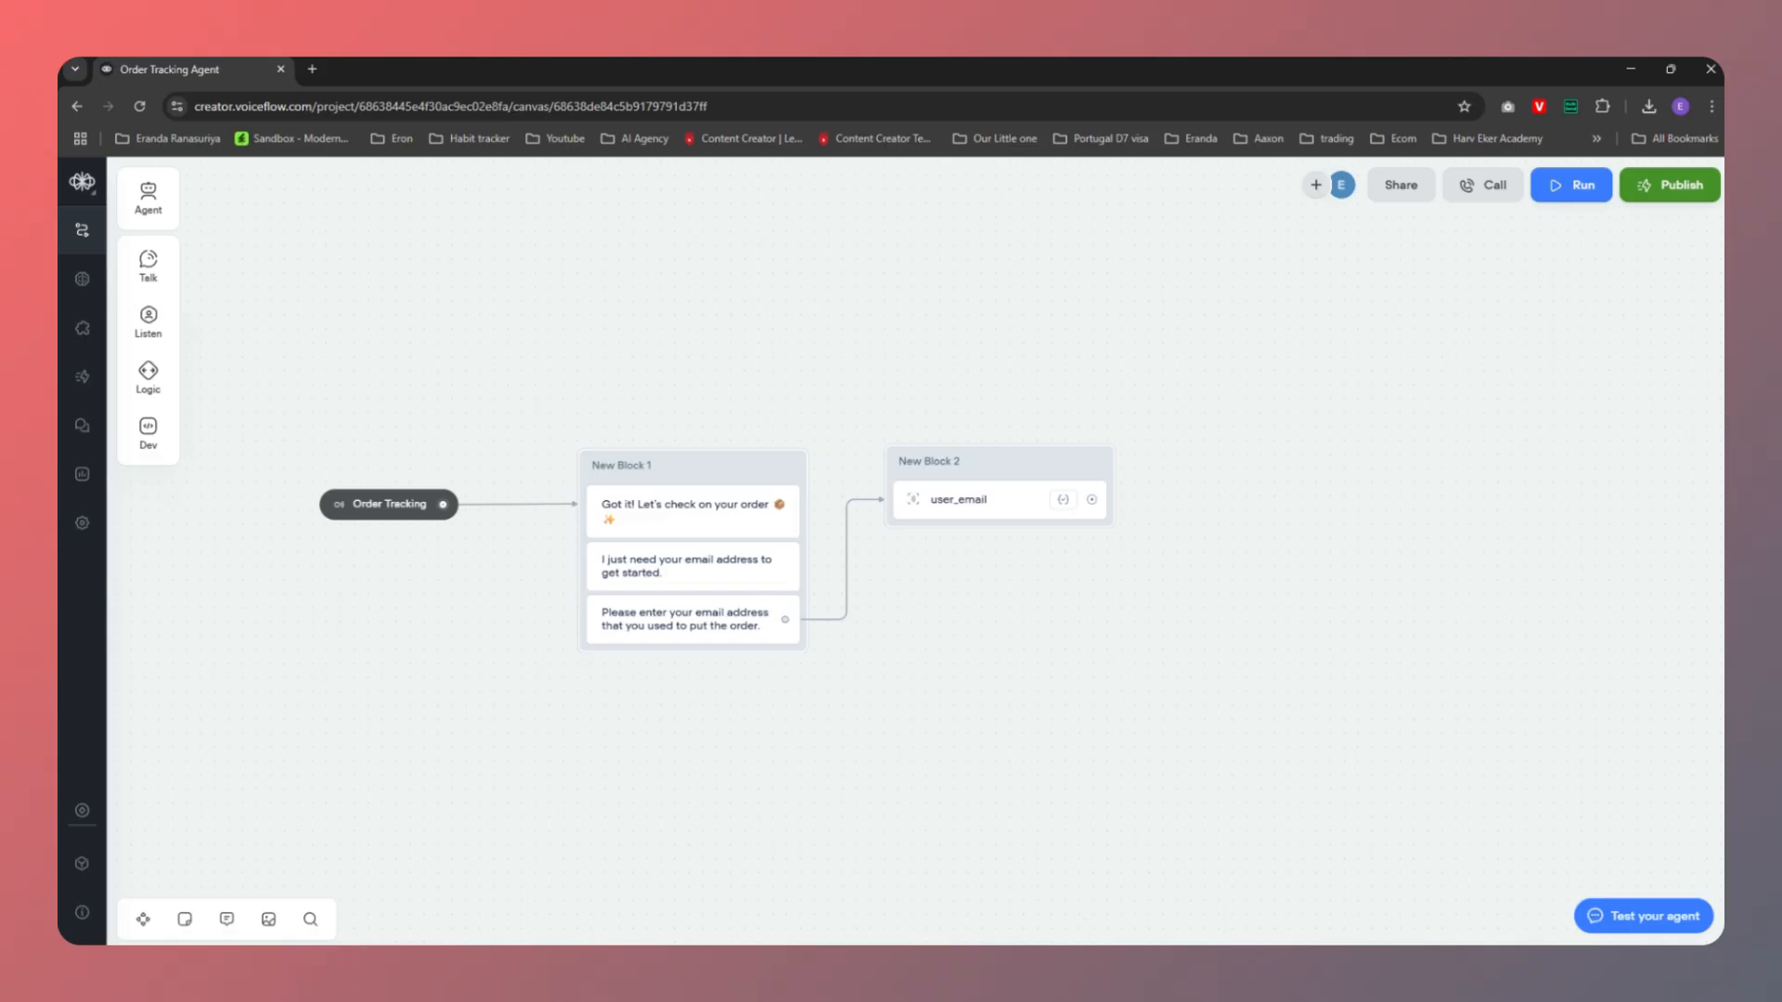
mouse_move(1106, 965)
left_click(1140, 876)
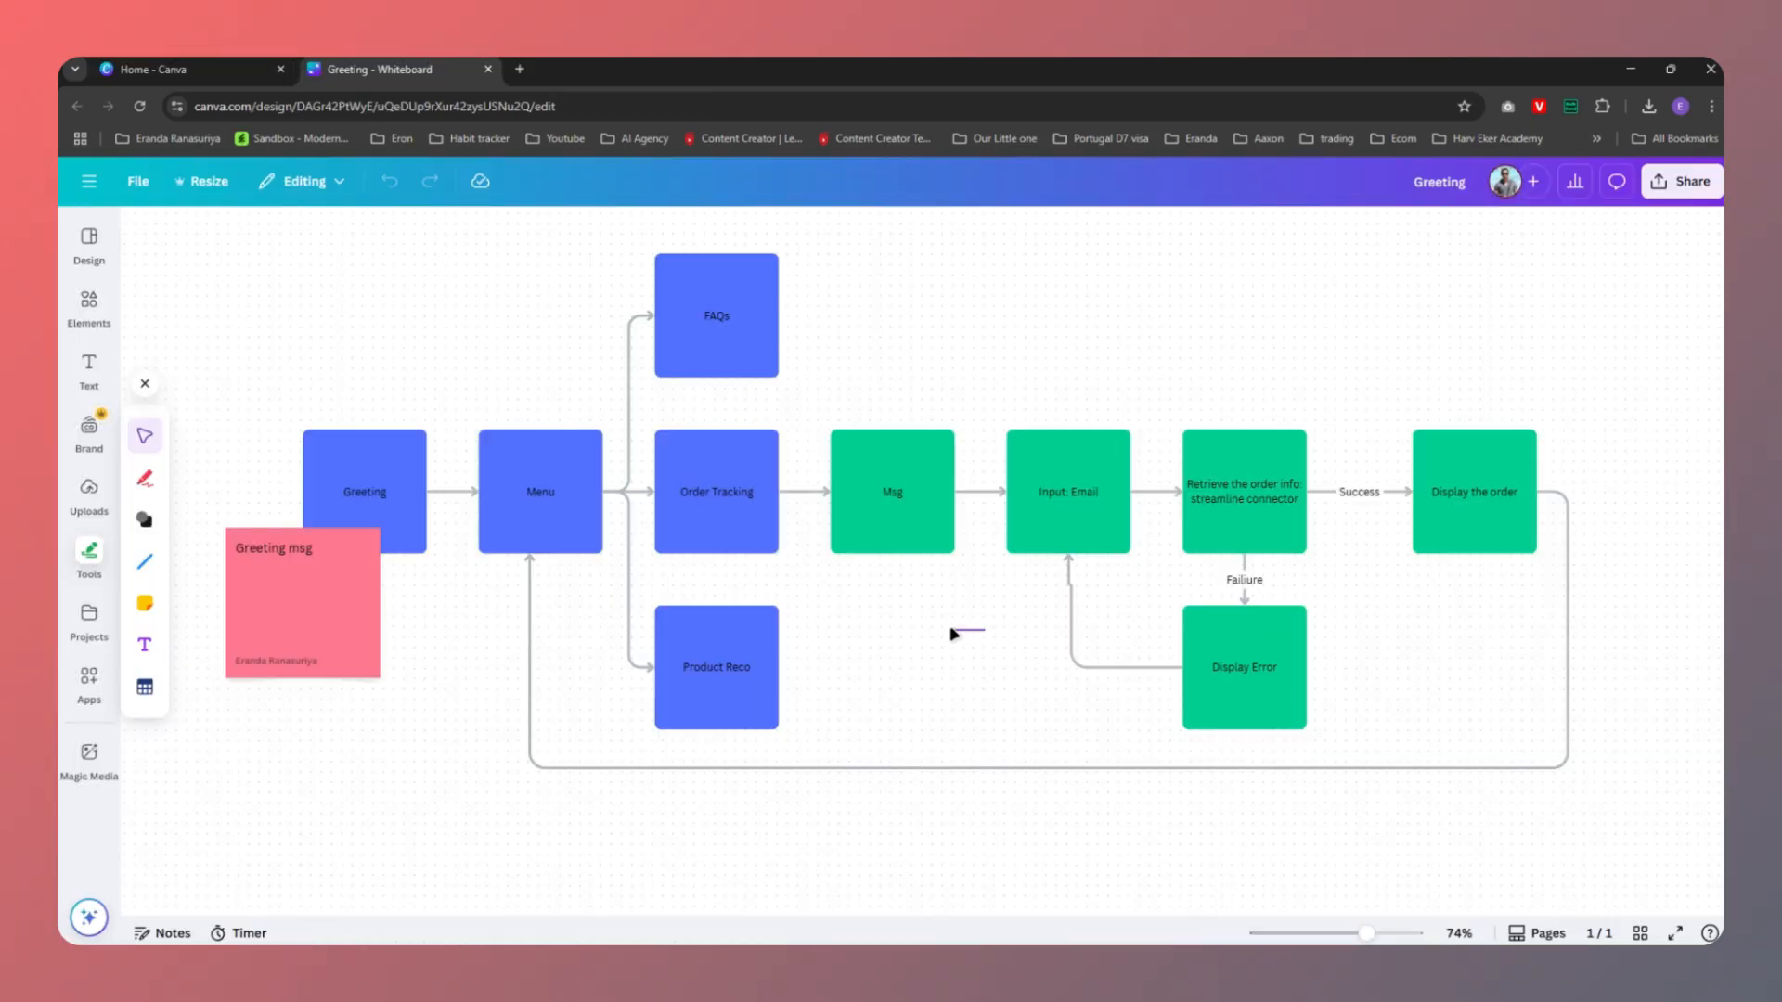
Select the Input: Email step in the Canva order-tracking flowchart
left_click(1087, 481)
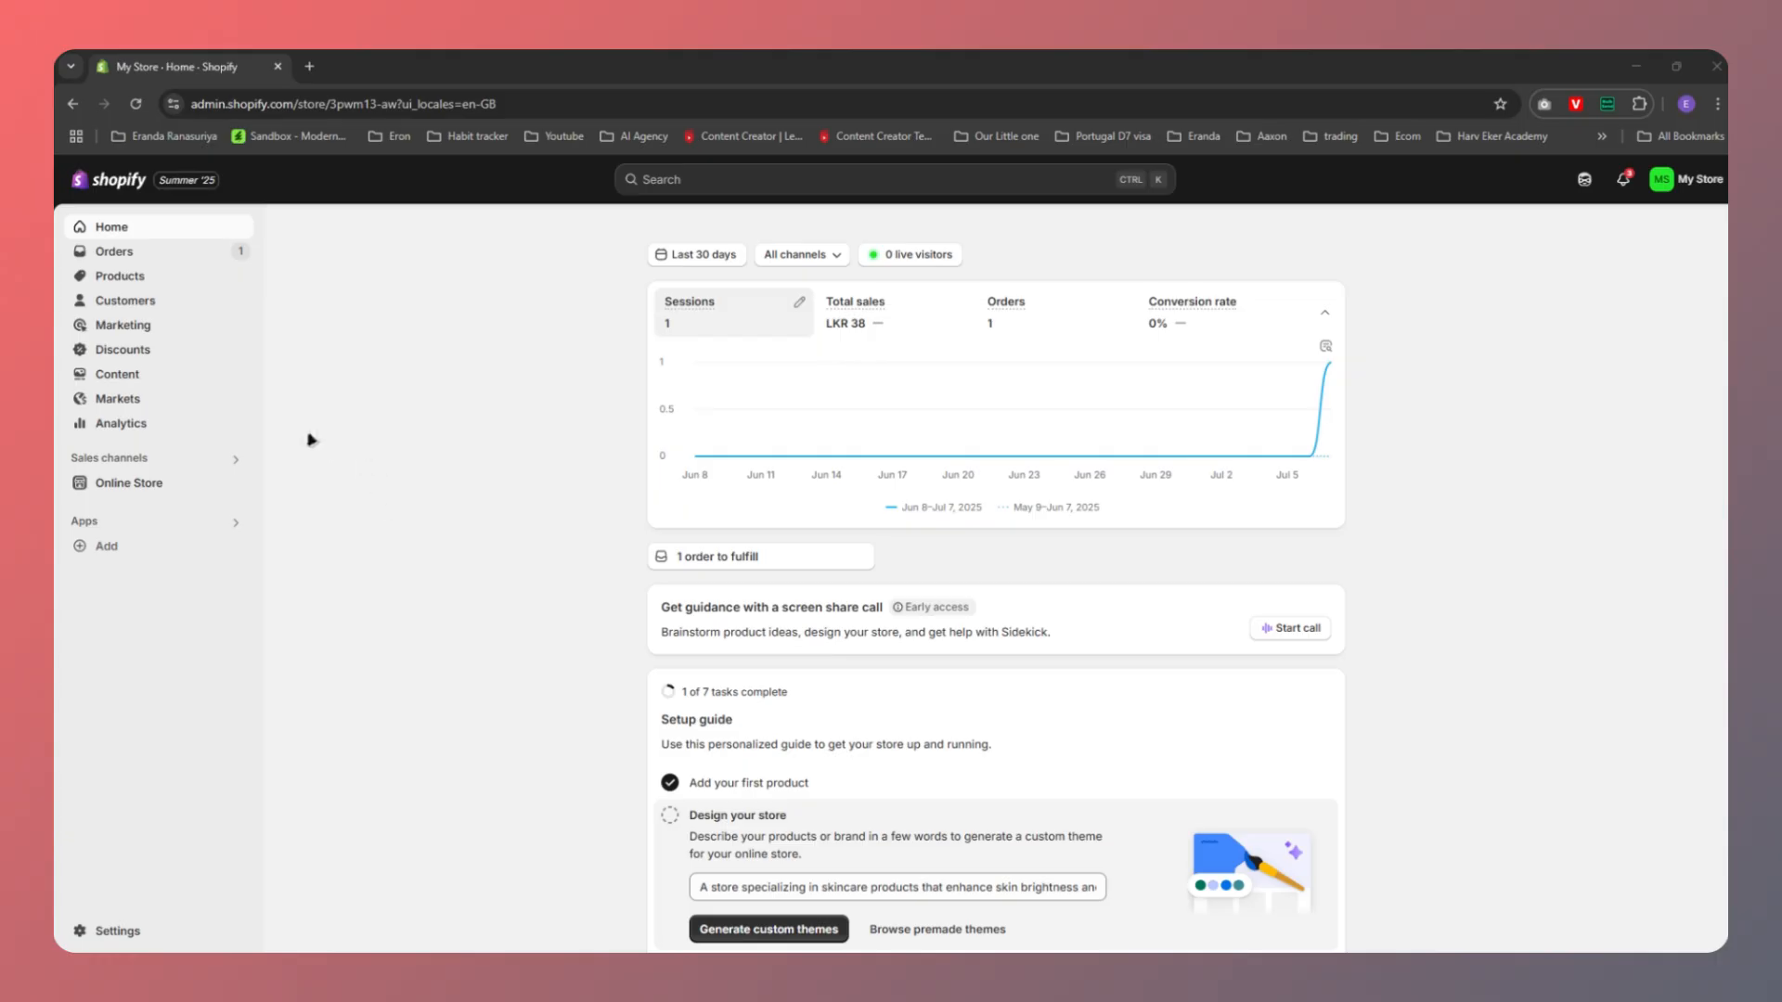
Review the store's products, its orders list and unfulfilled order #1001
left_click(136, 280)
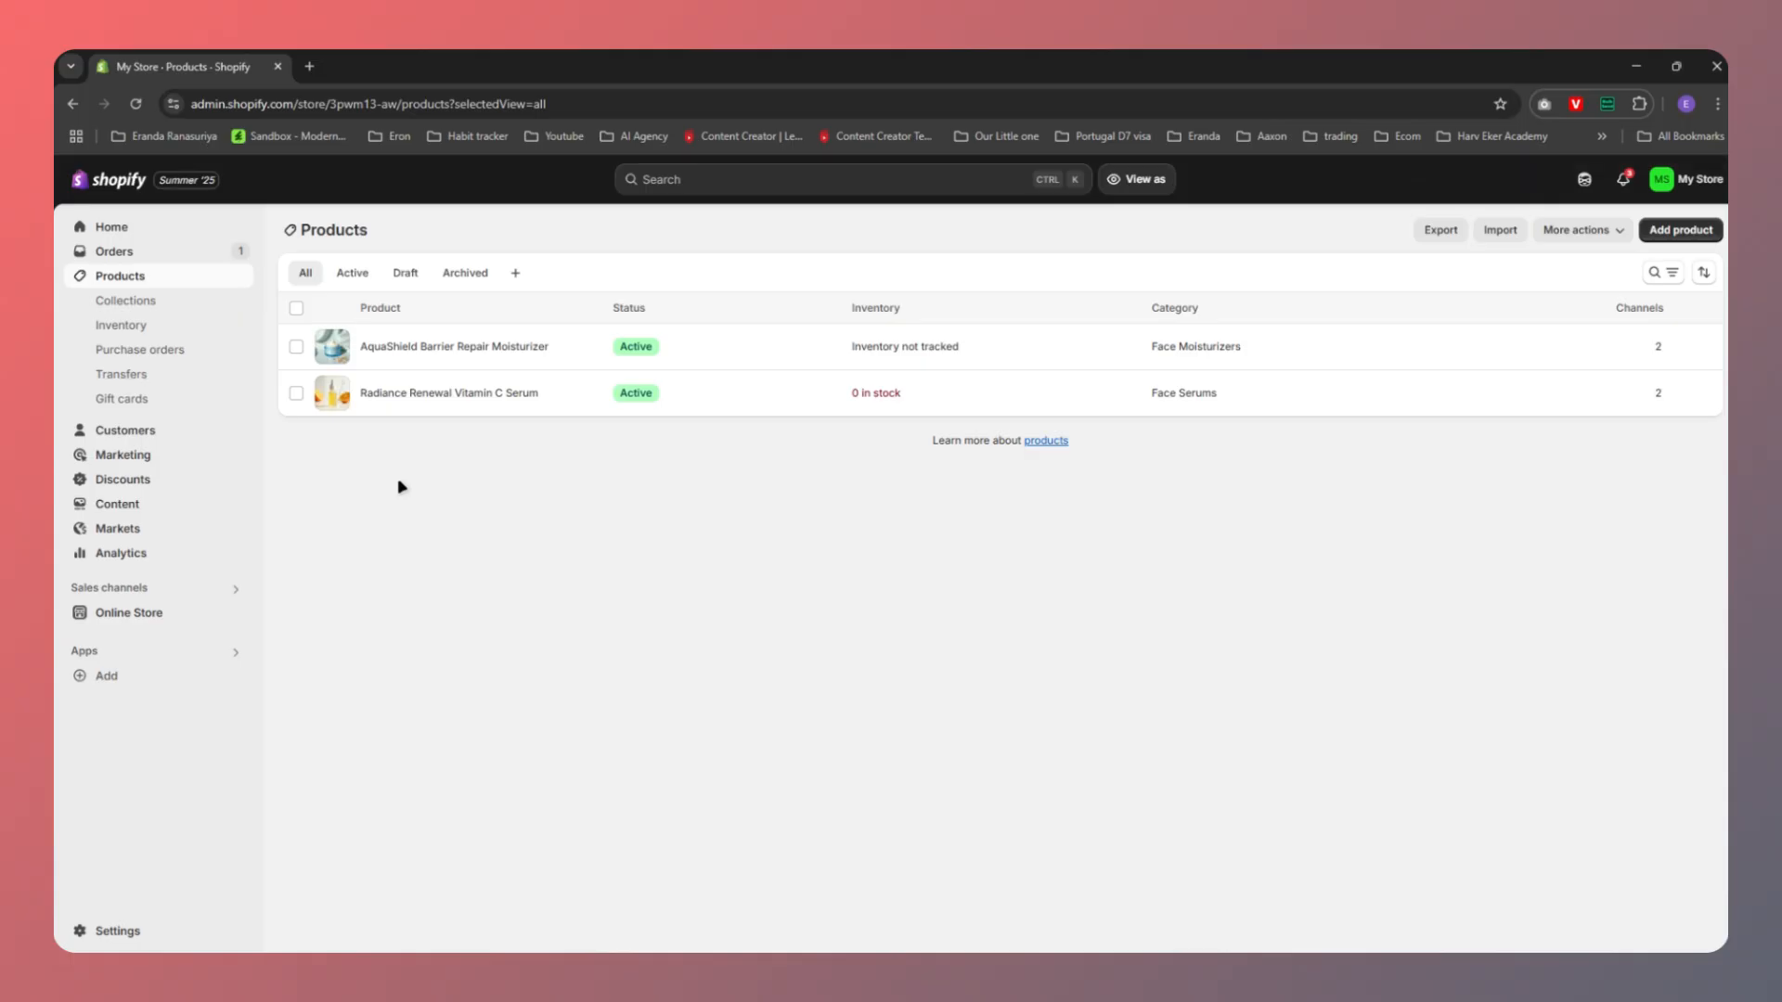
left_click(151, 252)
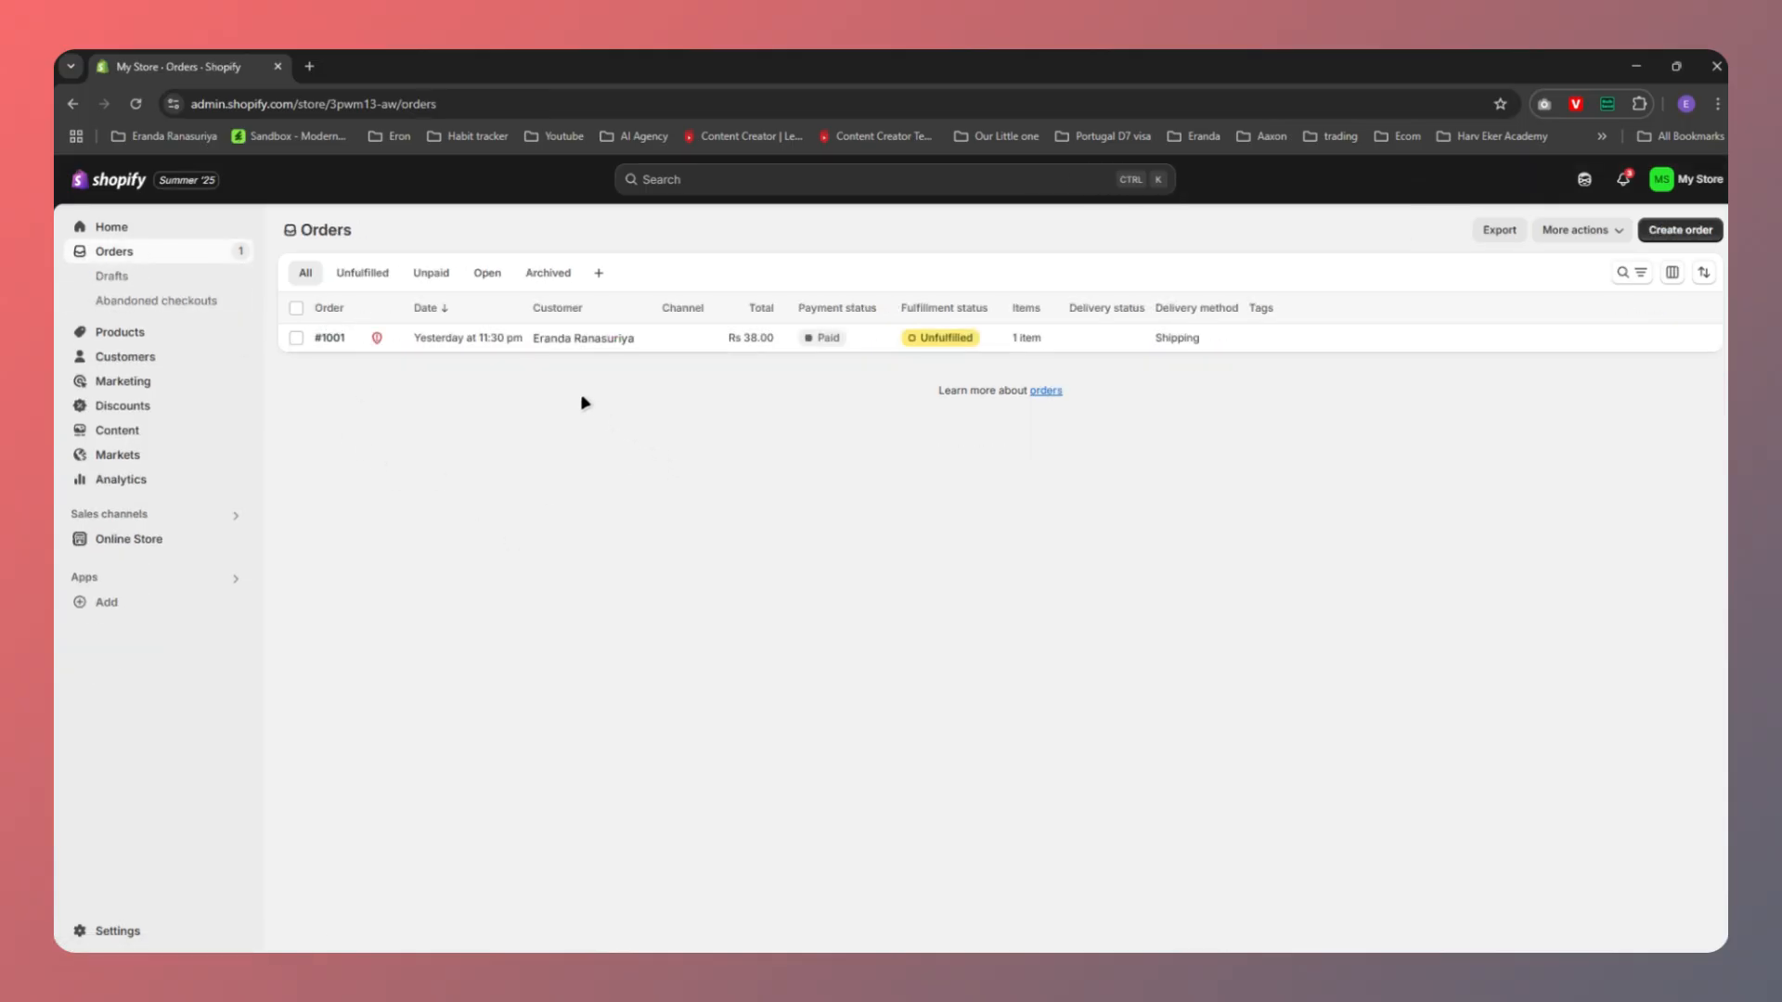
left_click(461, 340)
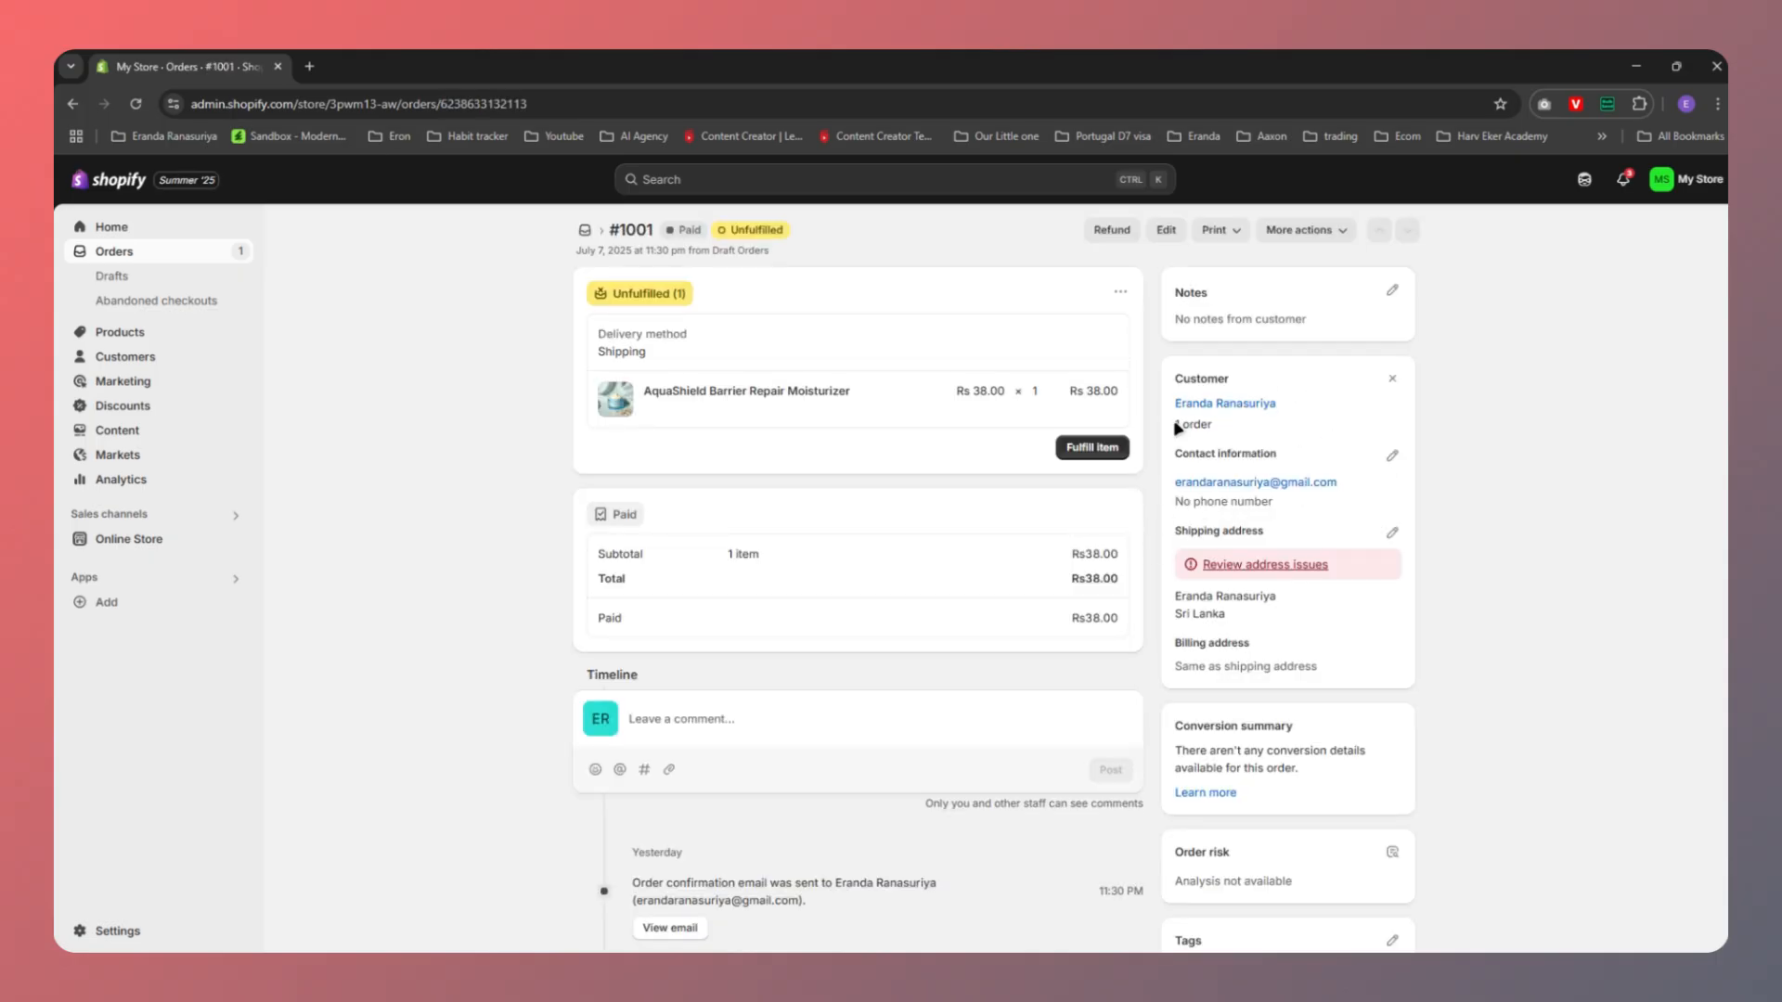
From Home, search the store's apps for 'streamline connector'
left_click(112, 226)
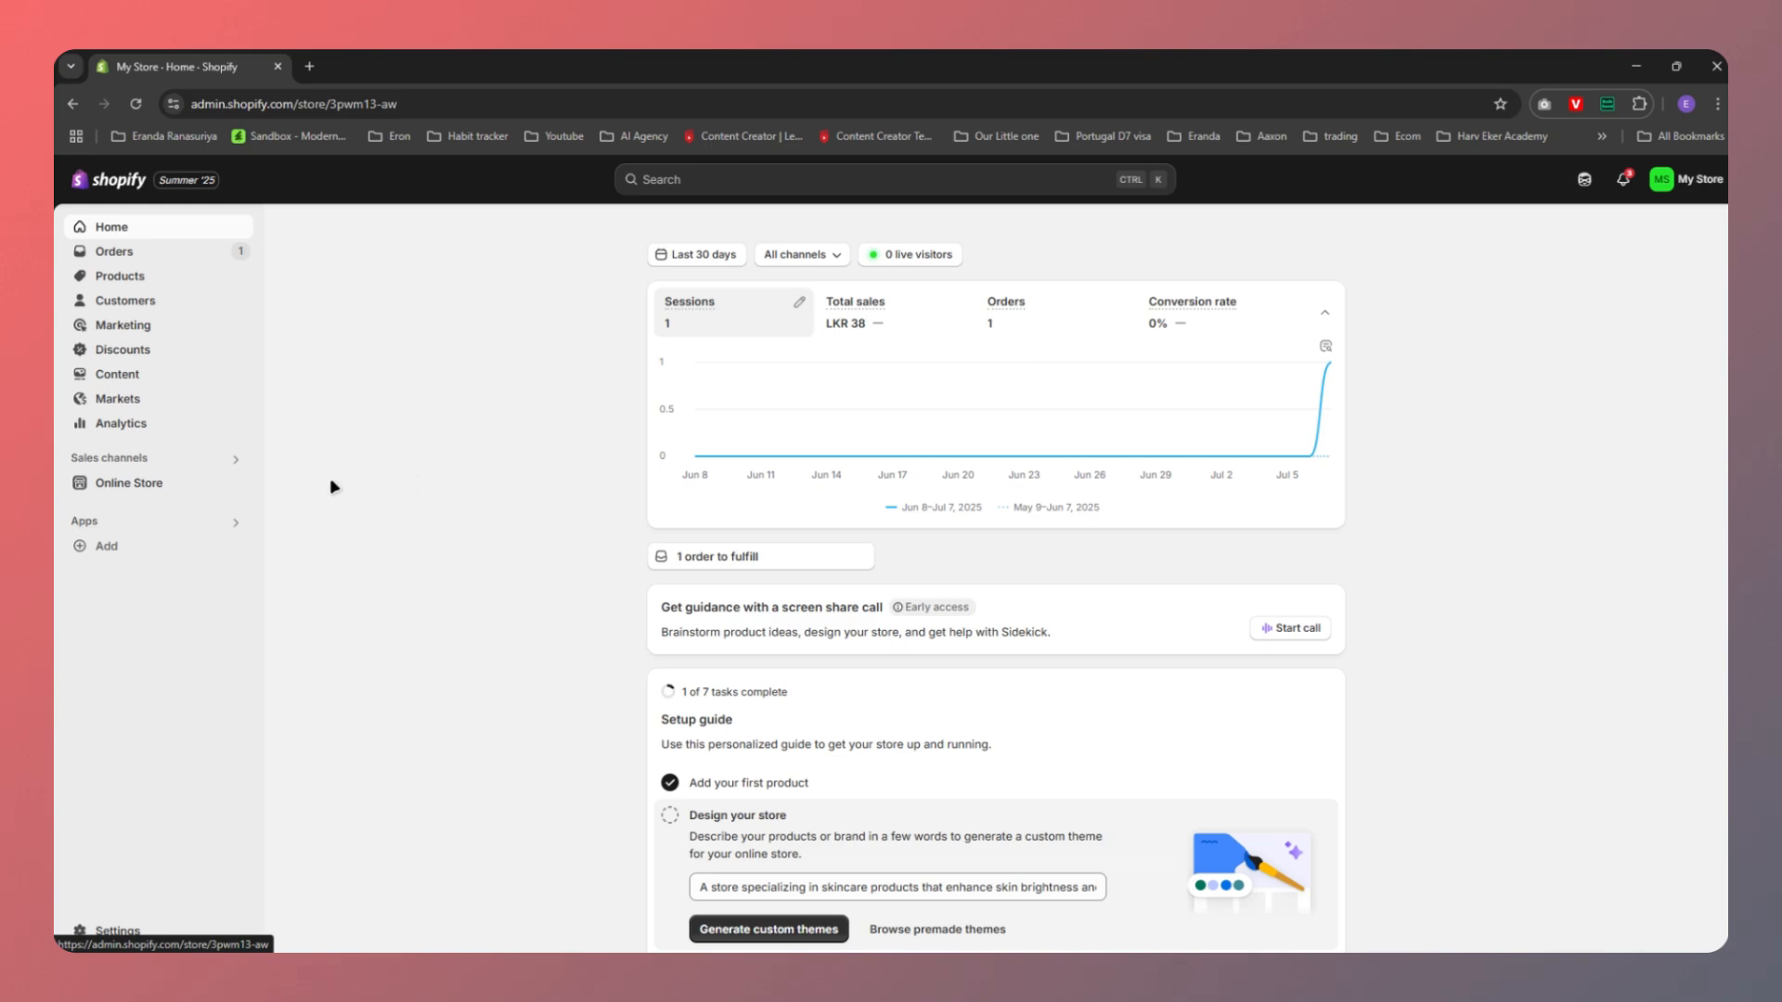
left_click(81, 529)
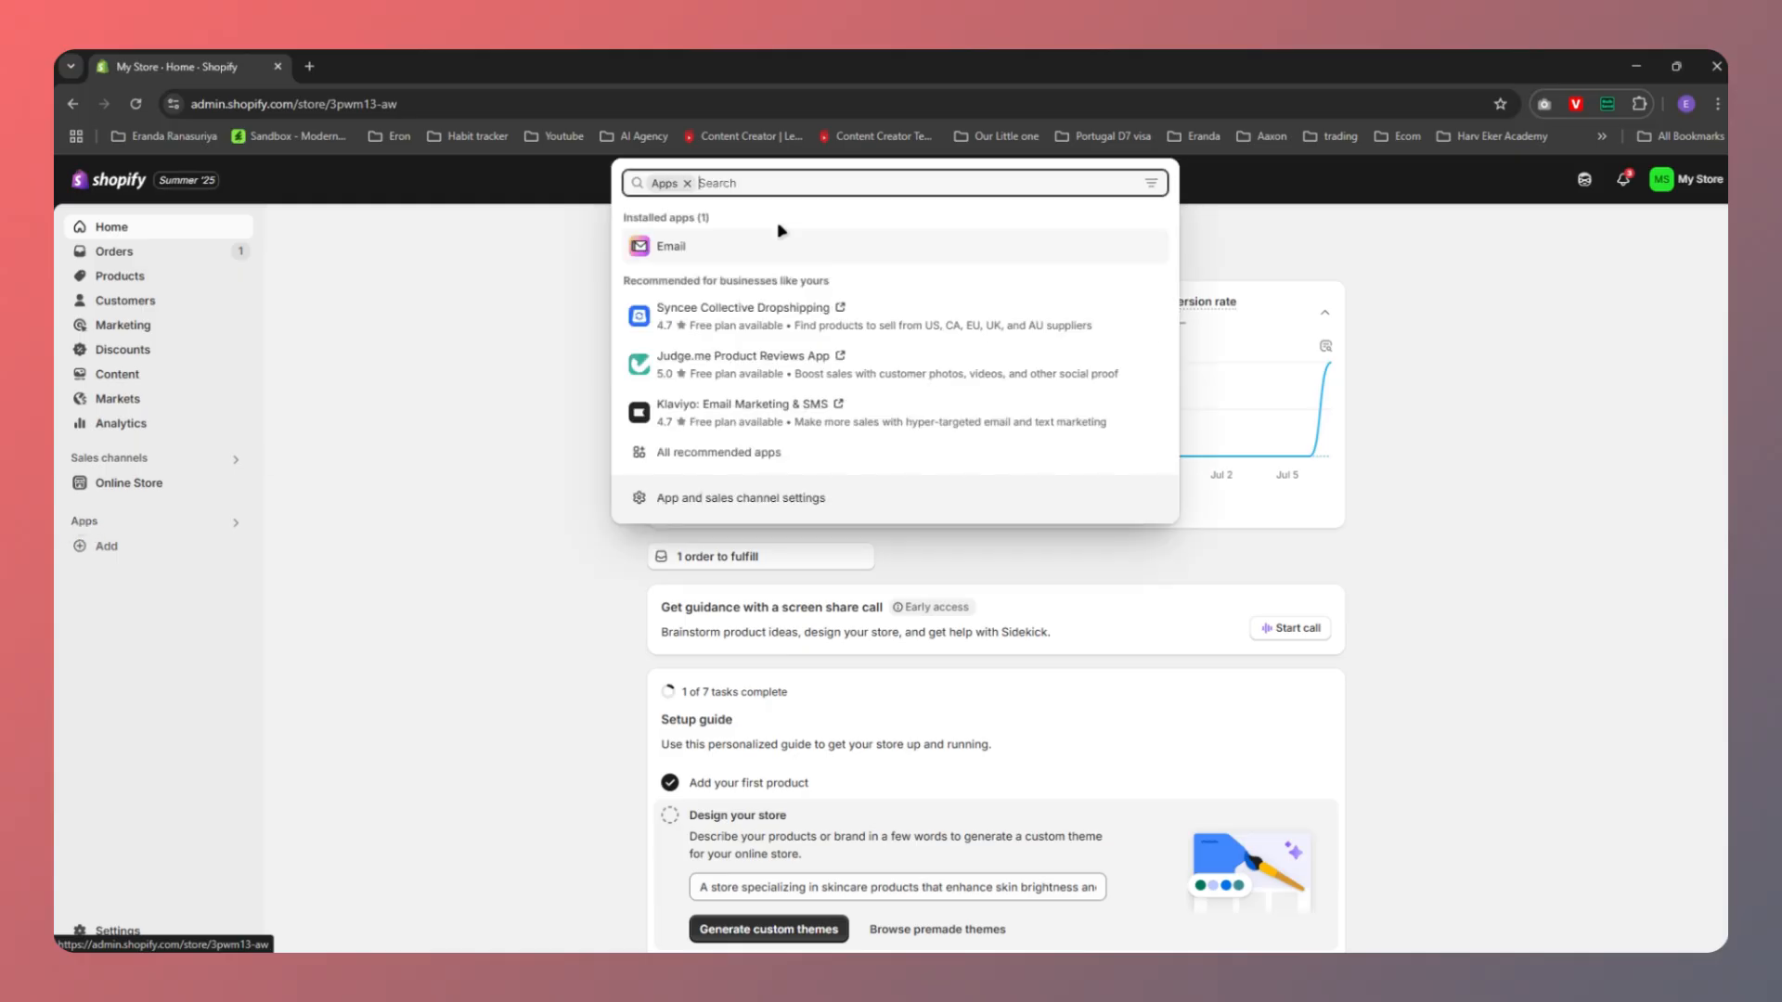
type("strea")
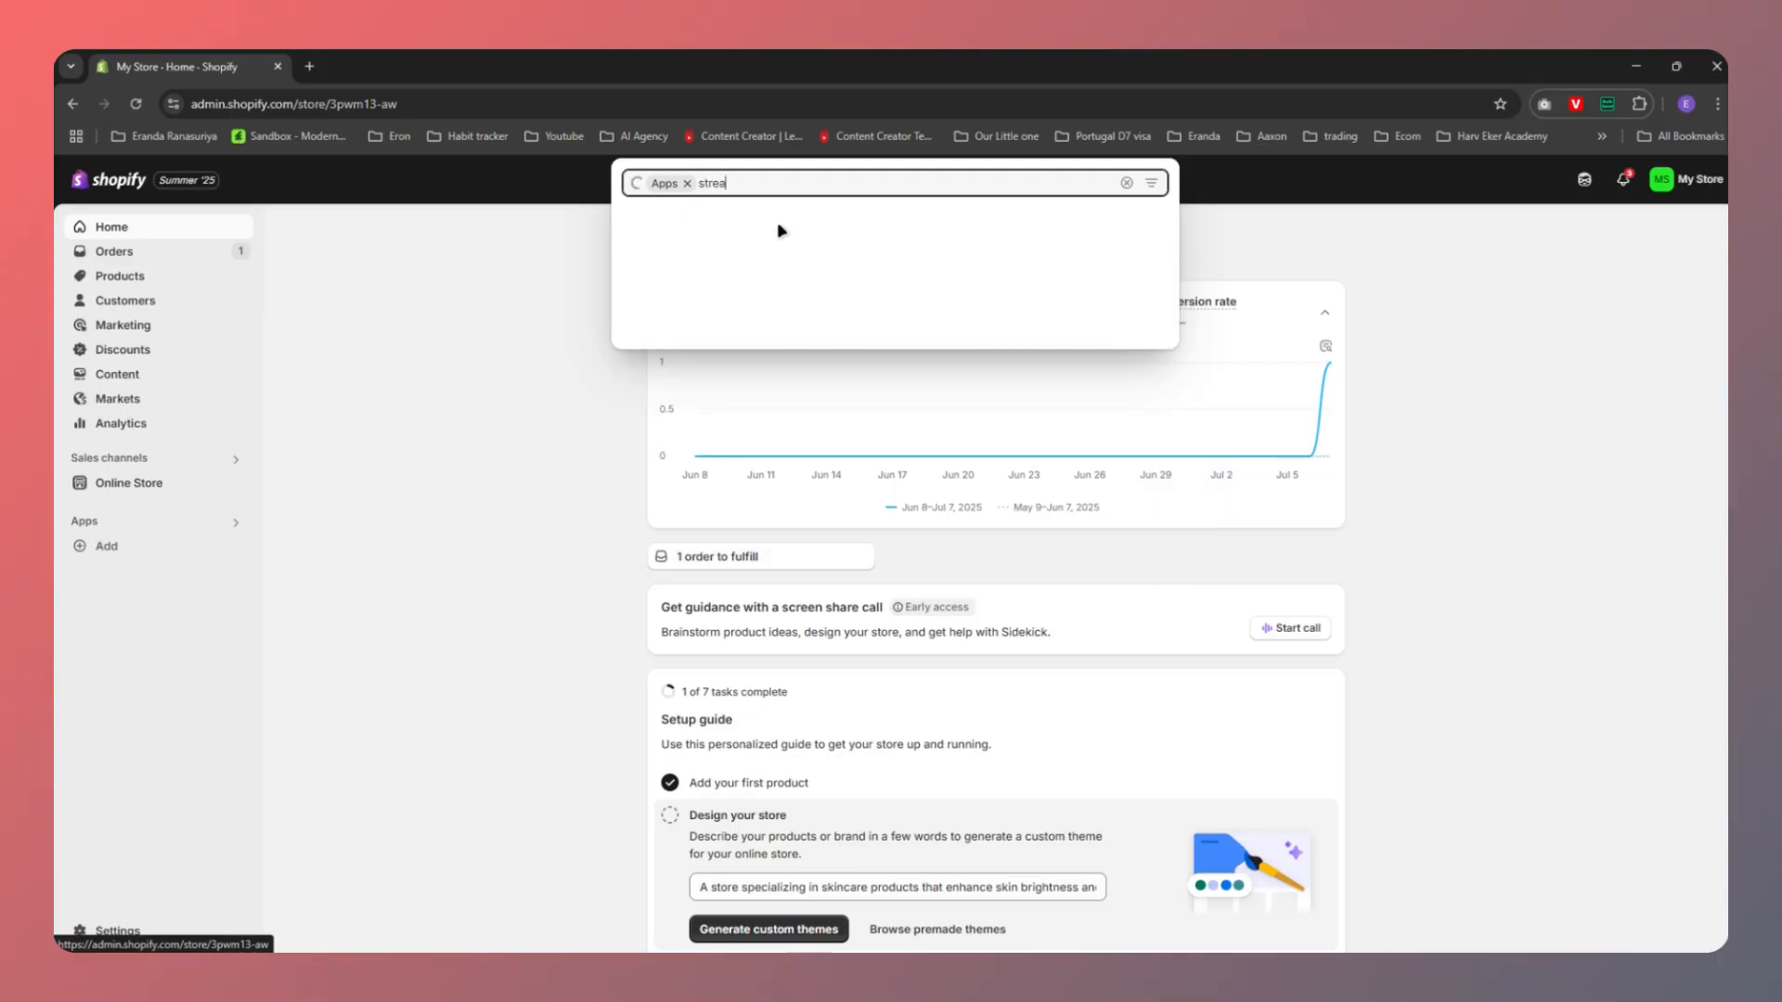
type("mline con")
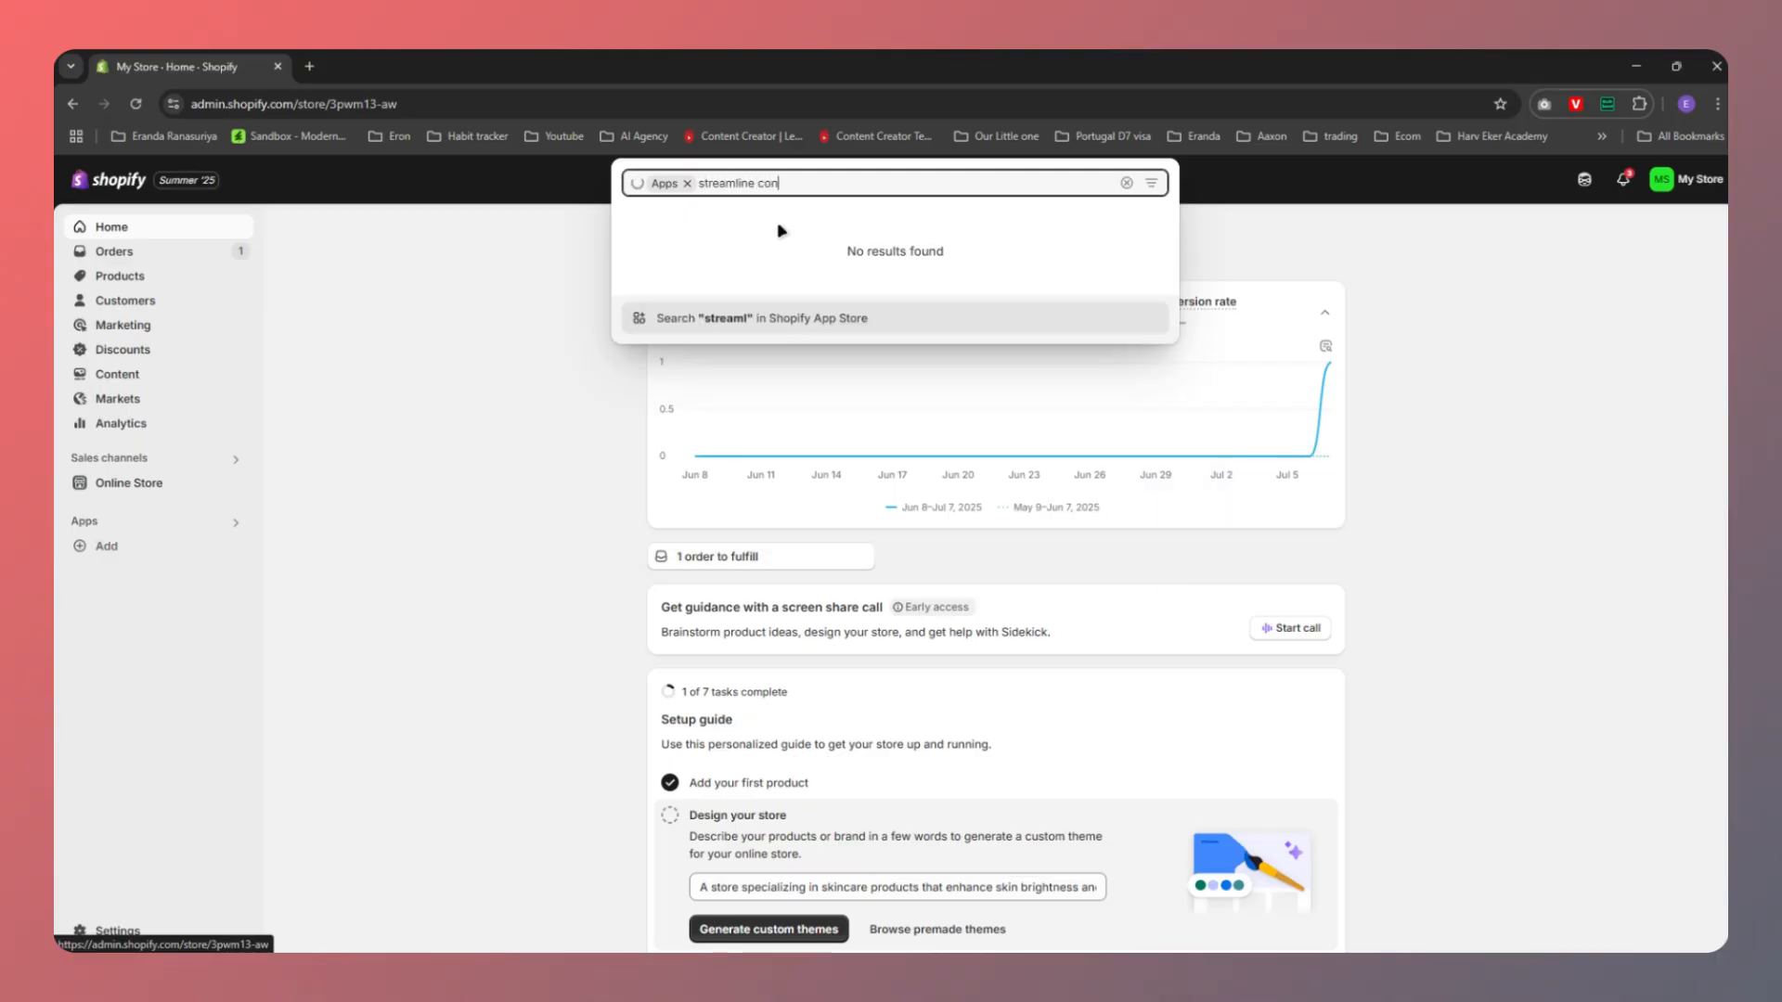
type("nector")
Install Streamline Agent Optimization from the App Store and approve its data access
key("Return")
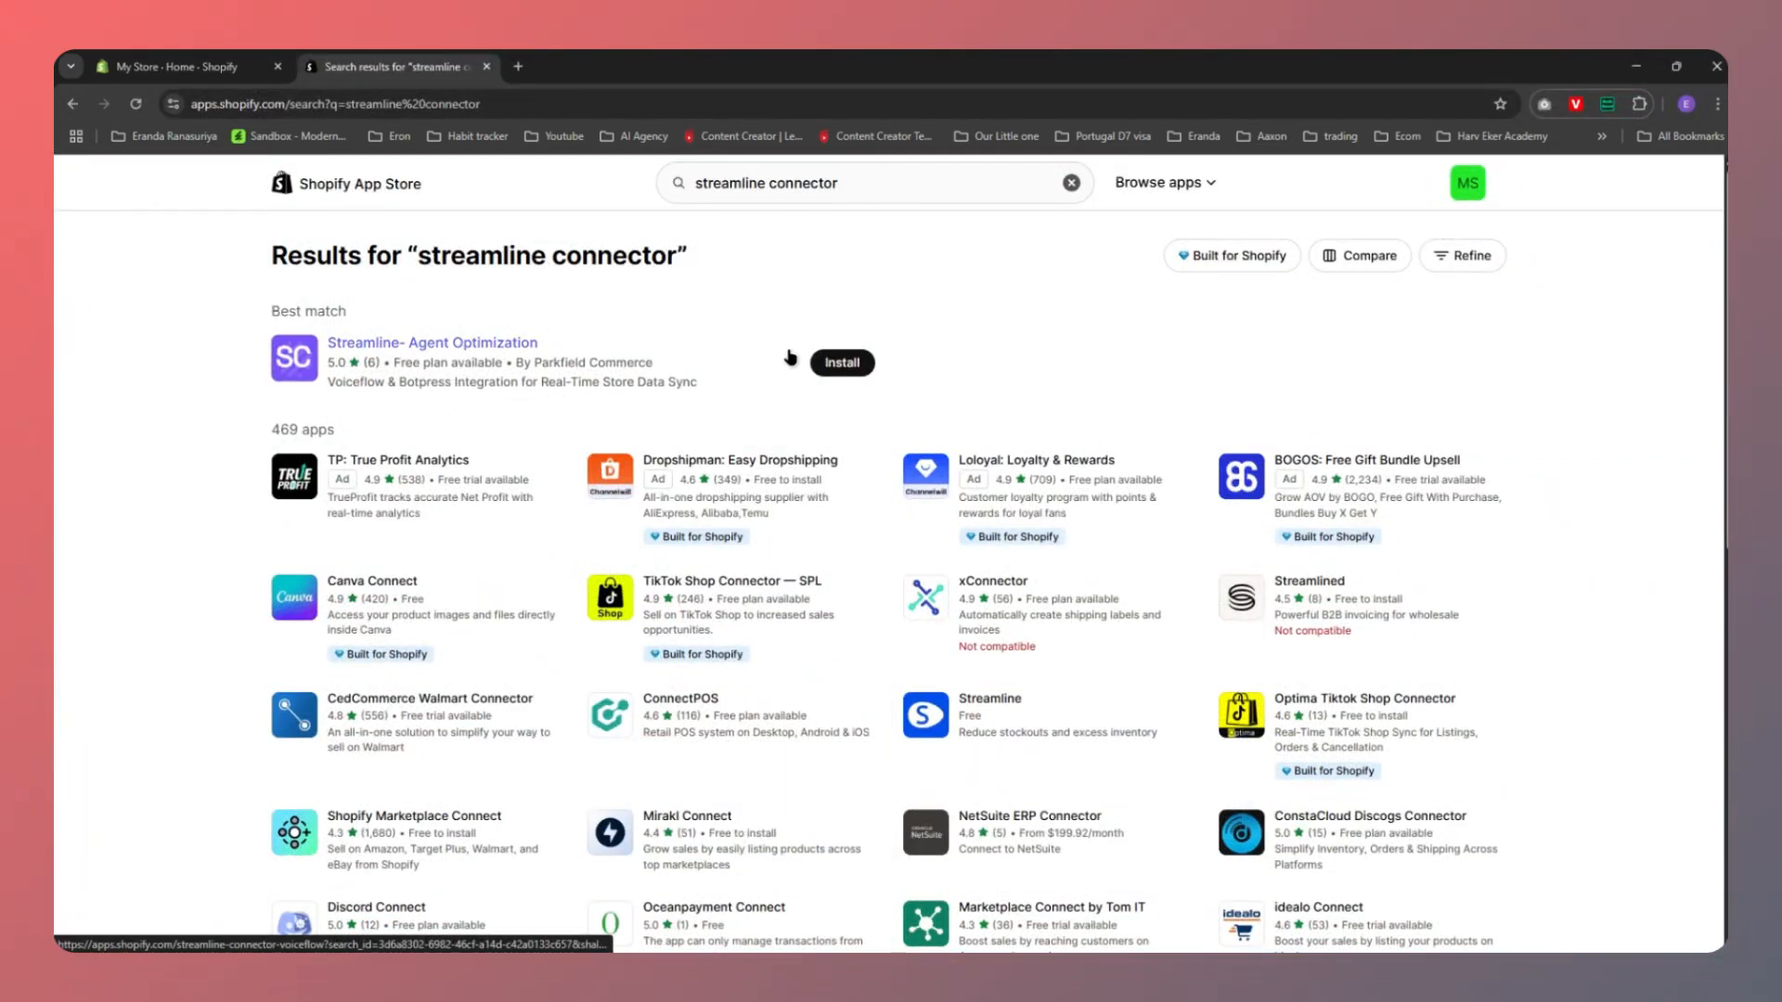
left_click(832, 371)
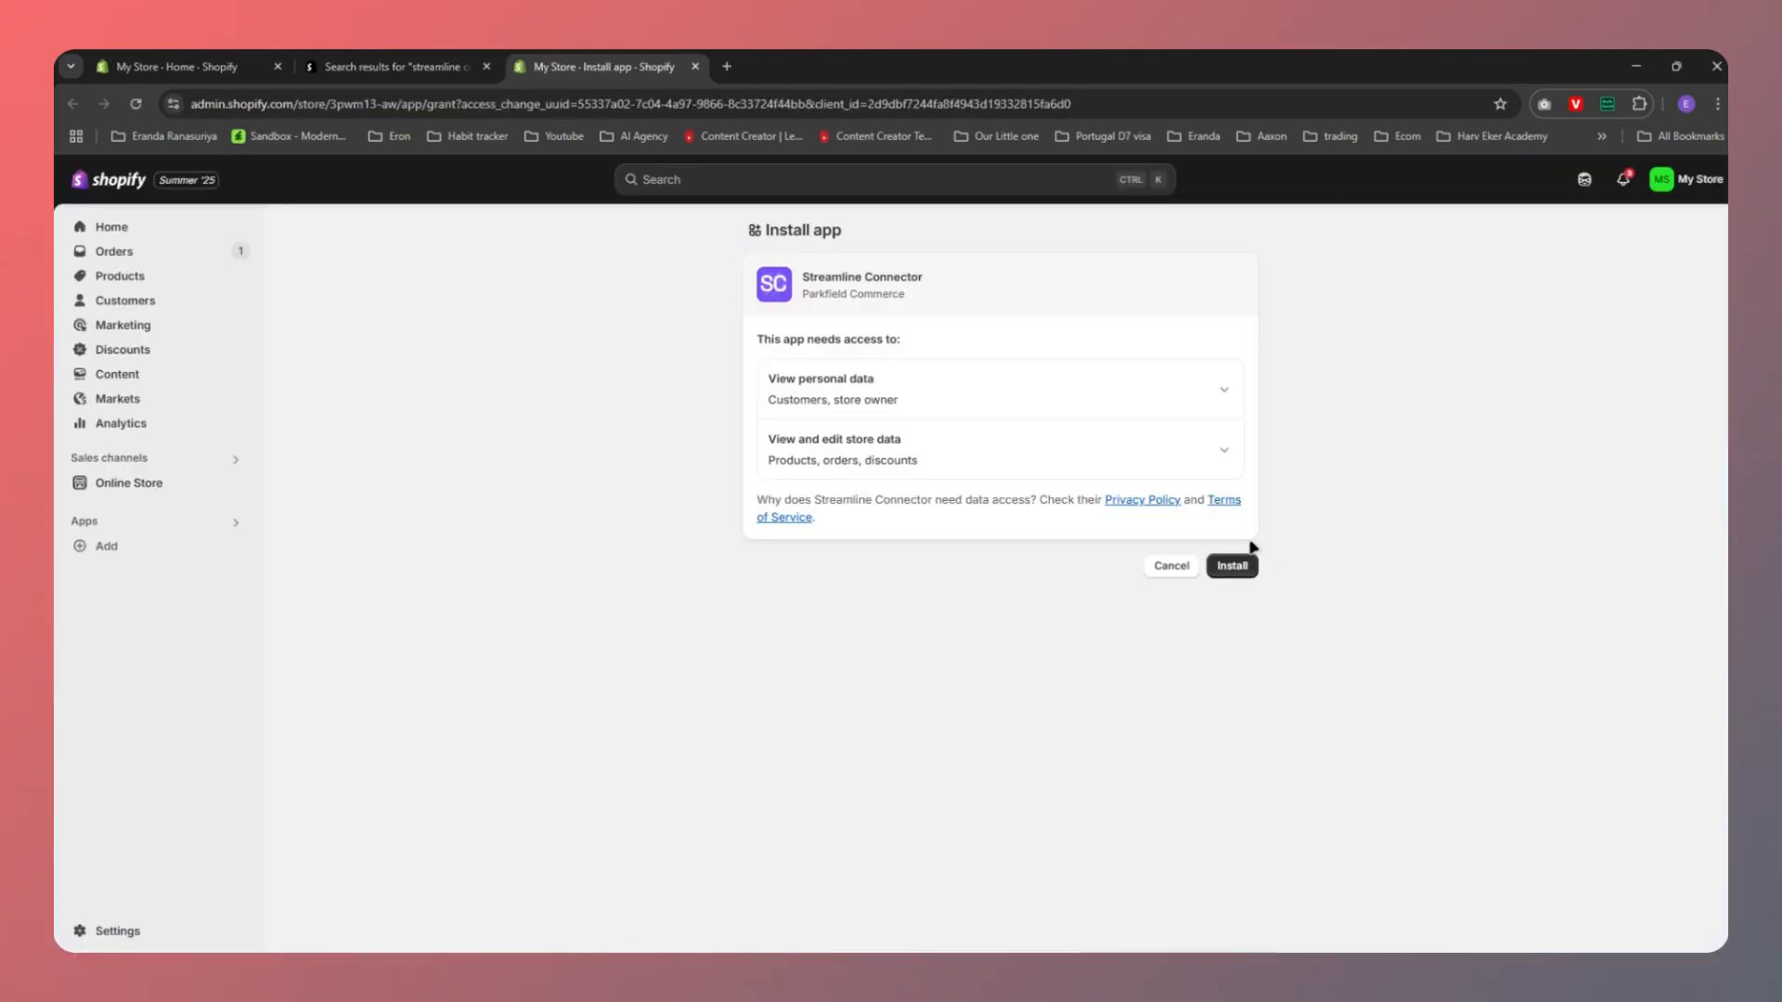
left_click(1231, 566)
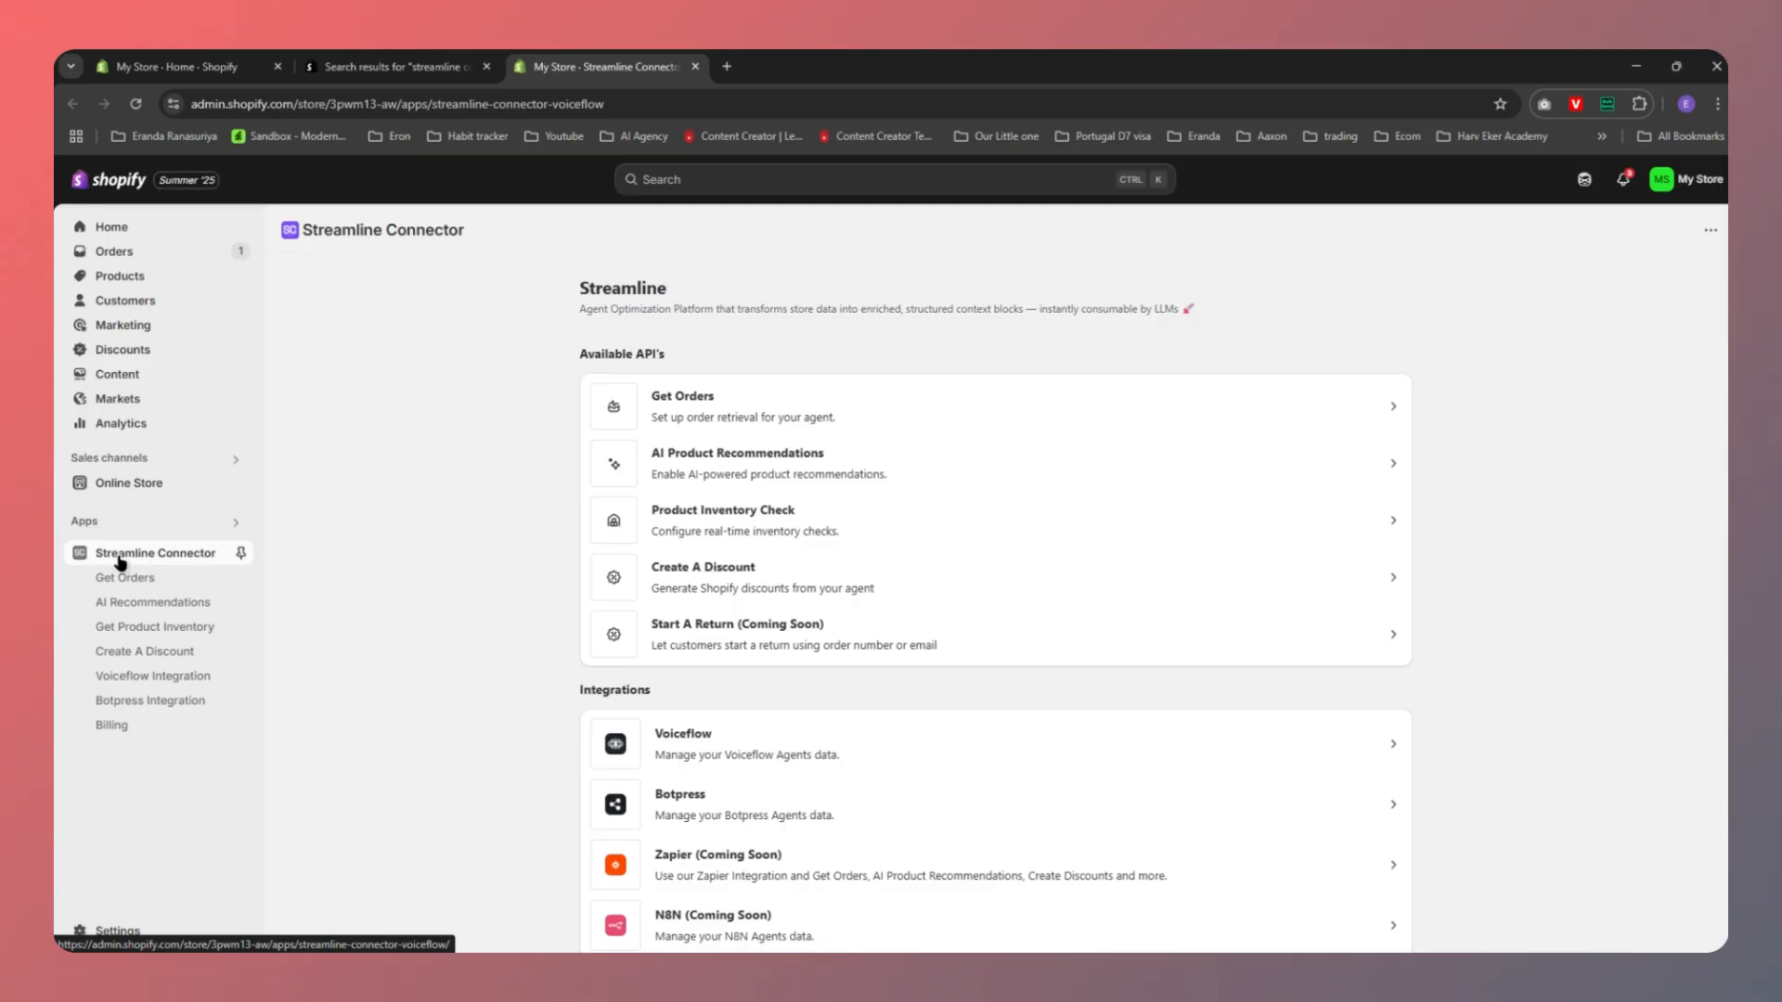
Pin Streamline Connector to the sidebar and open its Voiceflow integration
left_click(240, 557)
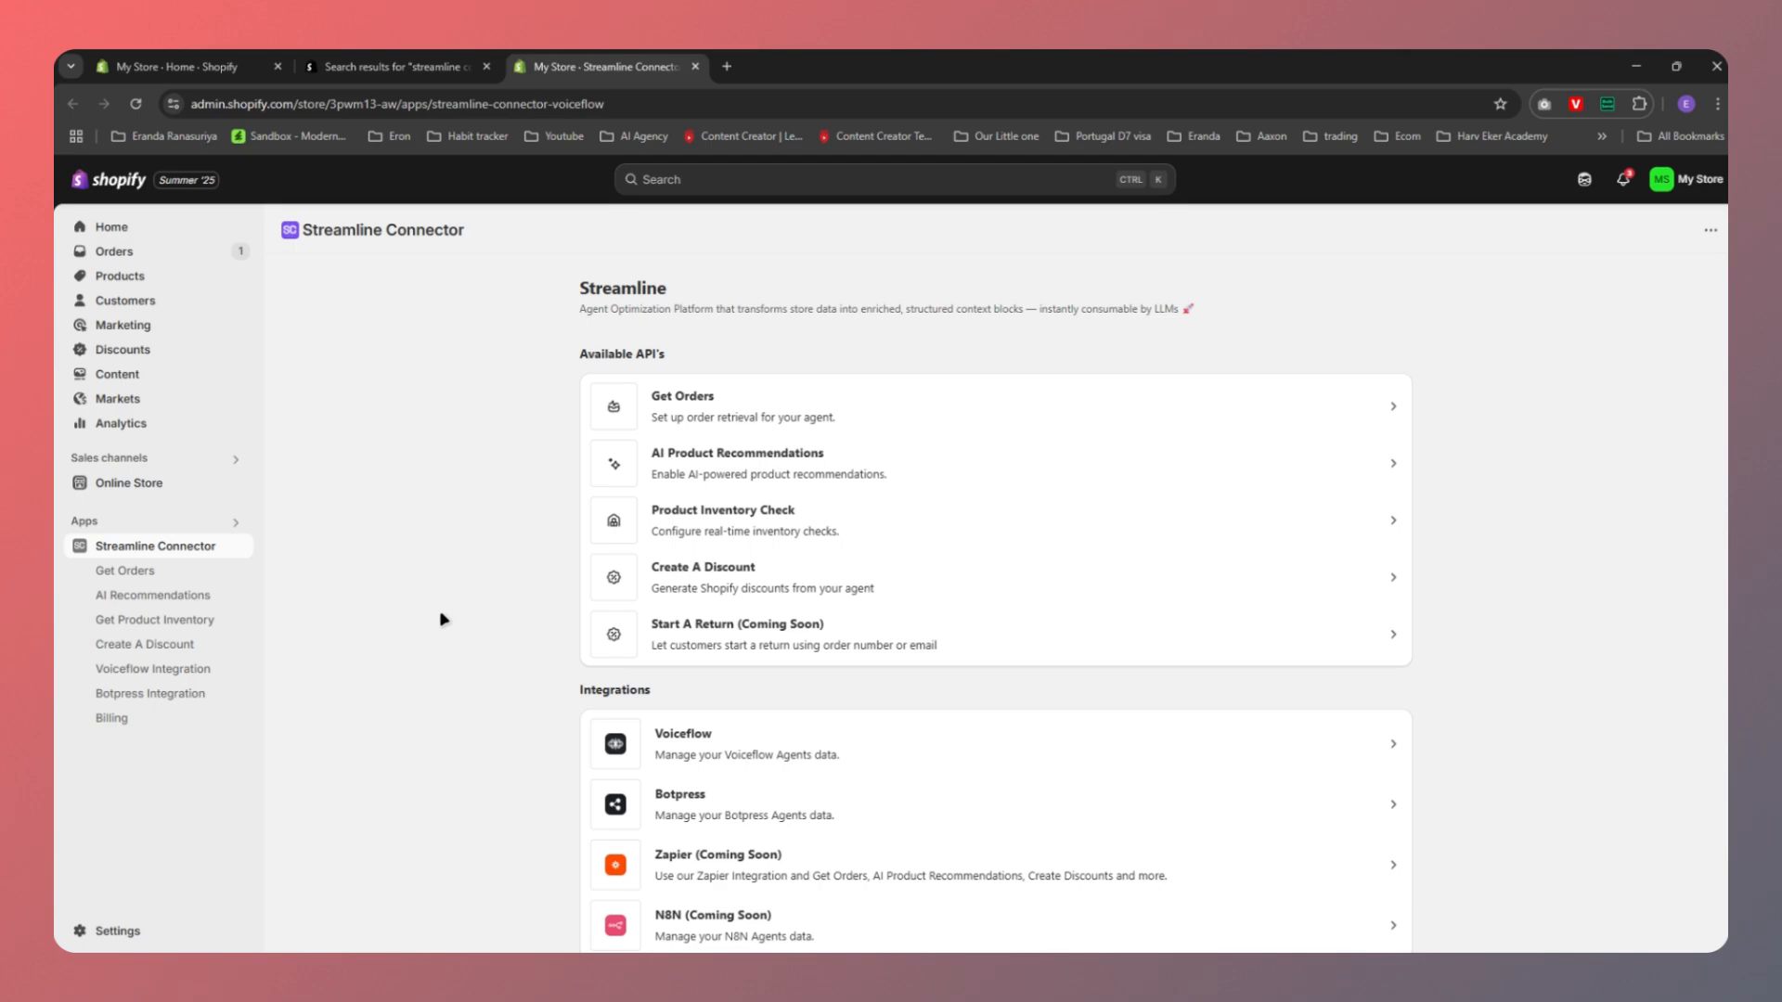
scroll(442, 619, "down", 1)
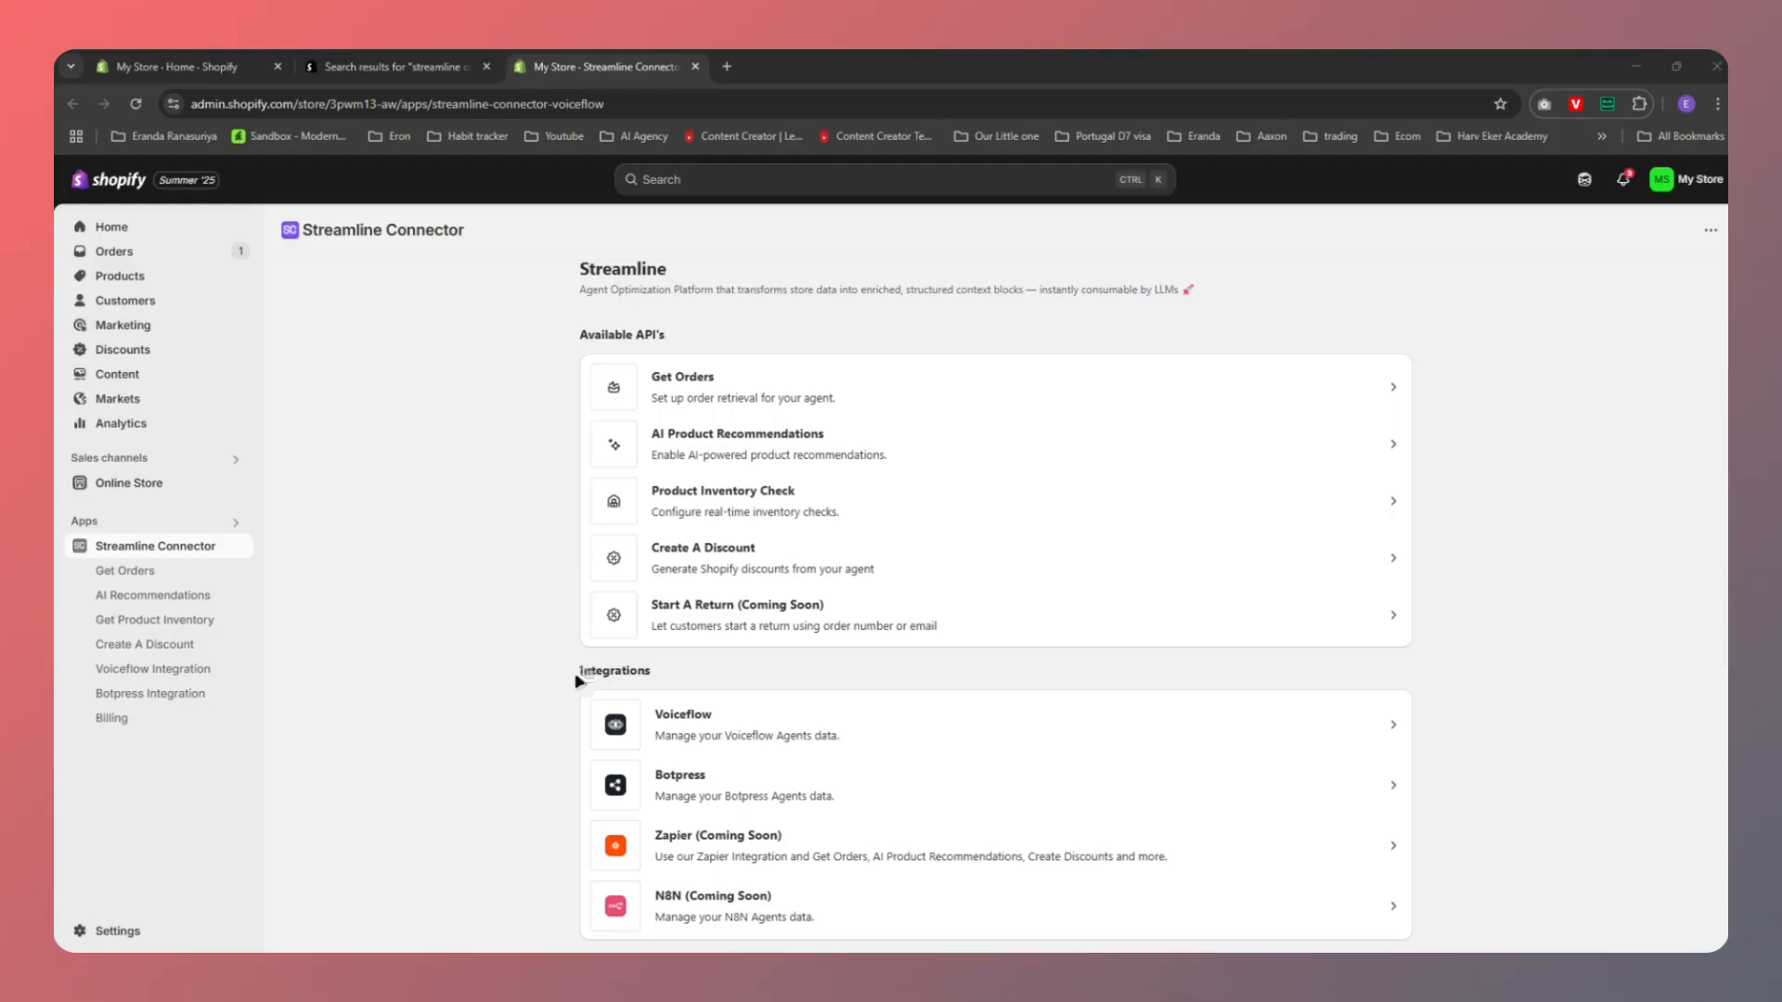
left_click_drag(578, 676, 672, 673)
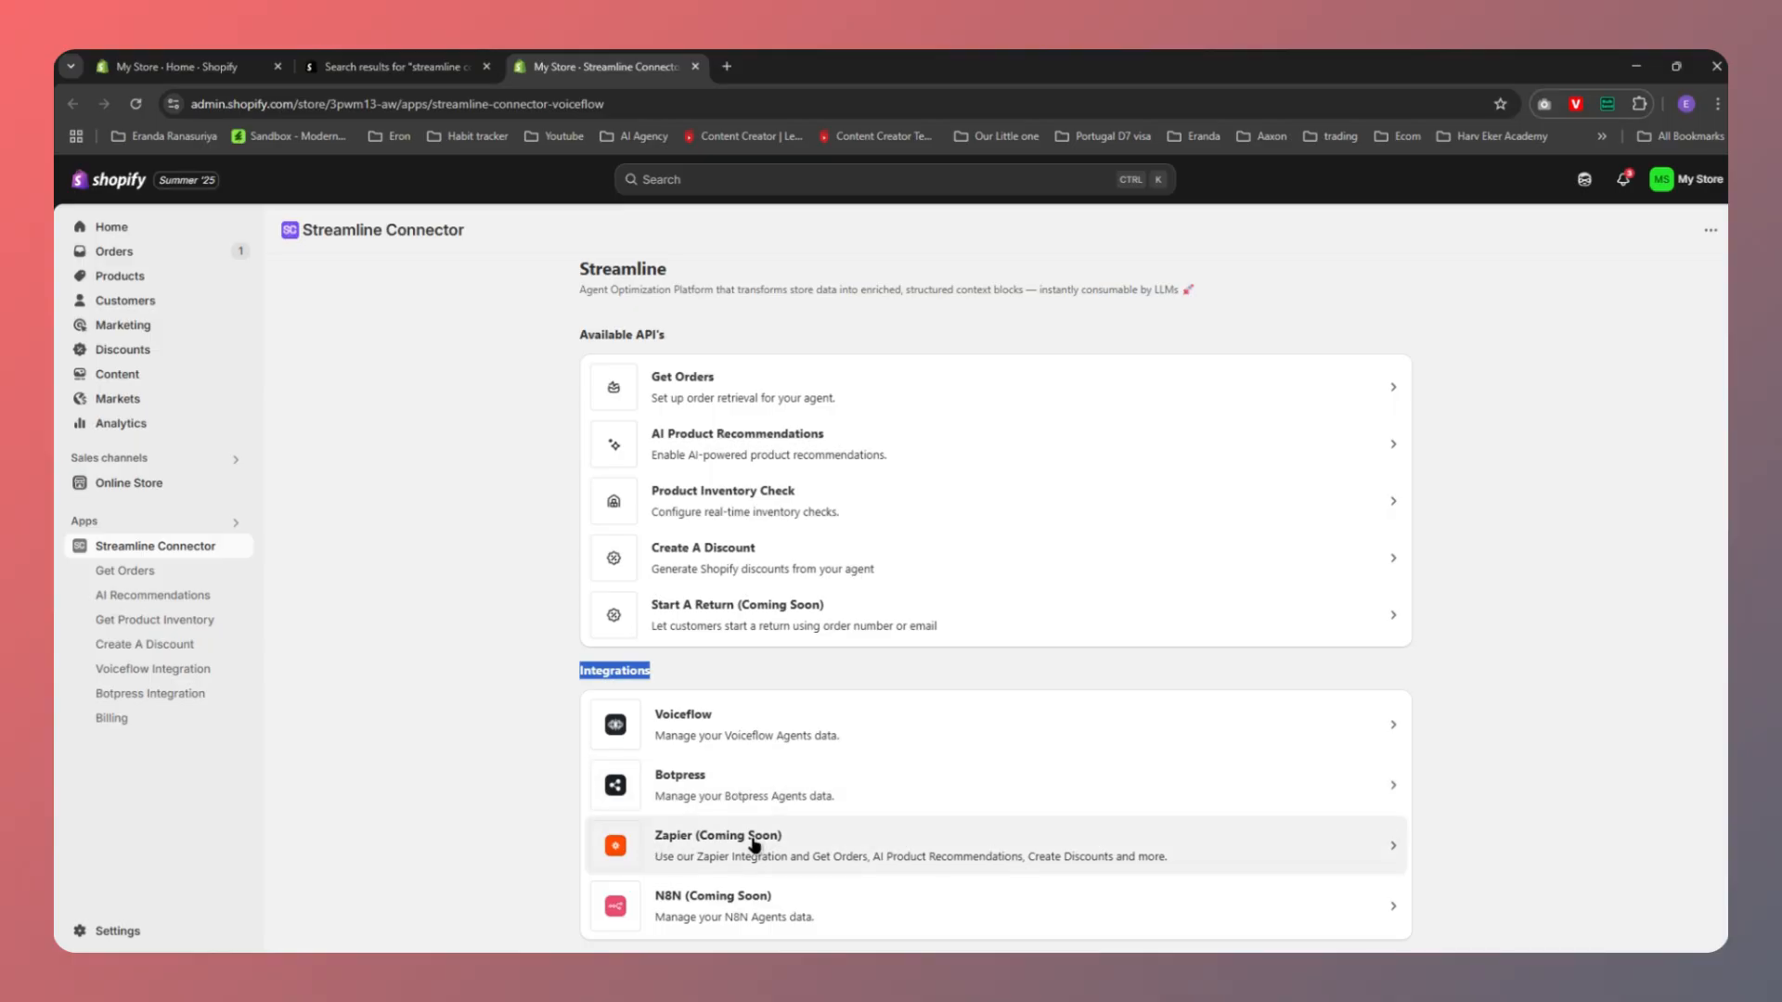
left_click(447, 662)
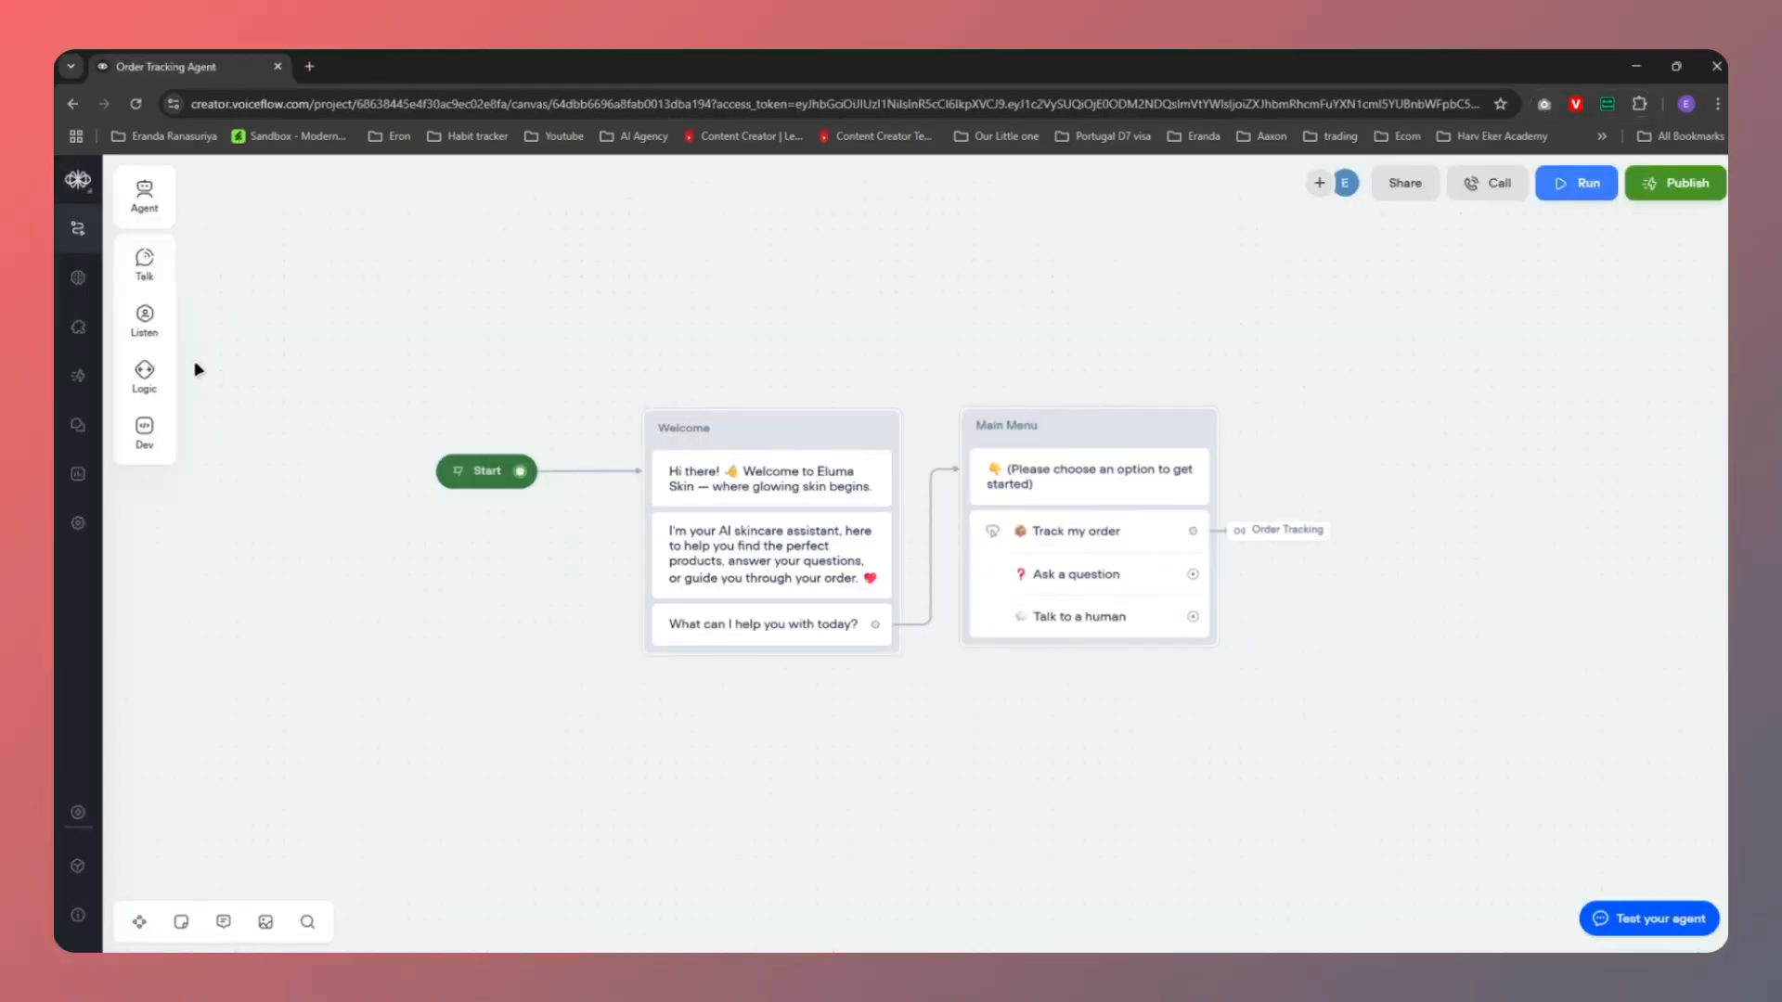
Copy the Voiceflow agent's primary API key and return to Shopify's API Key field
left_click(78, 336)
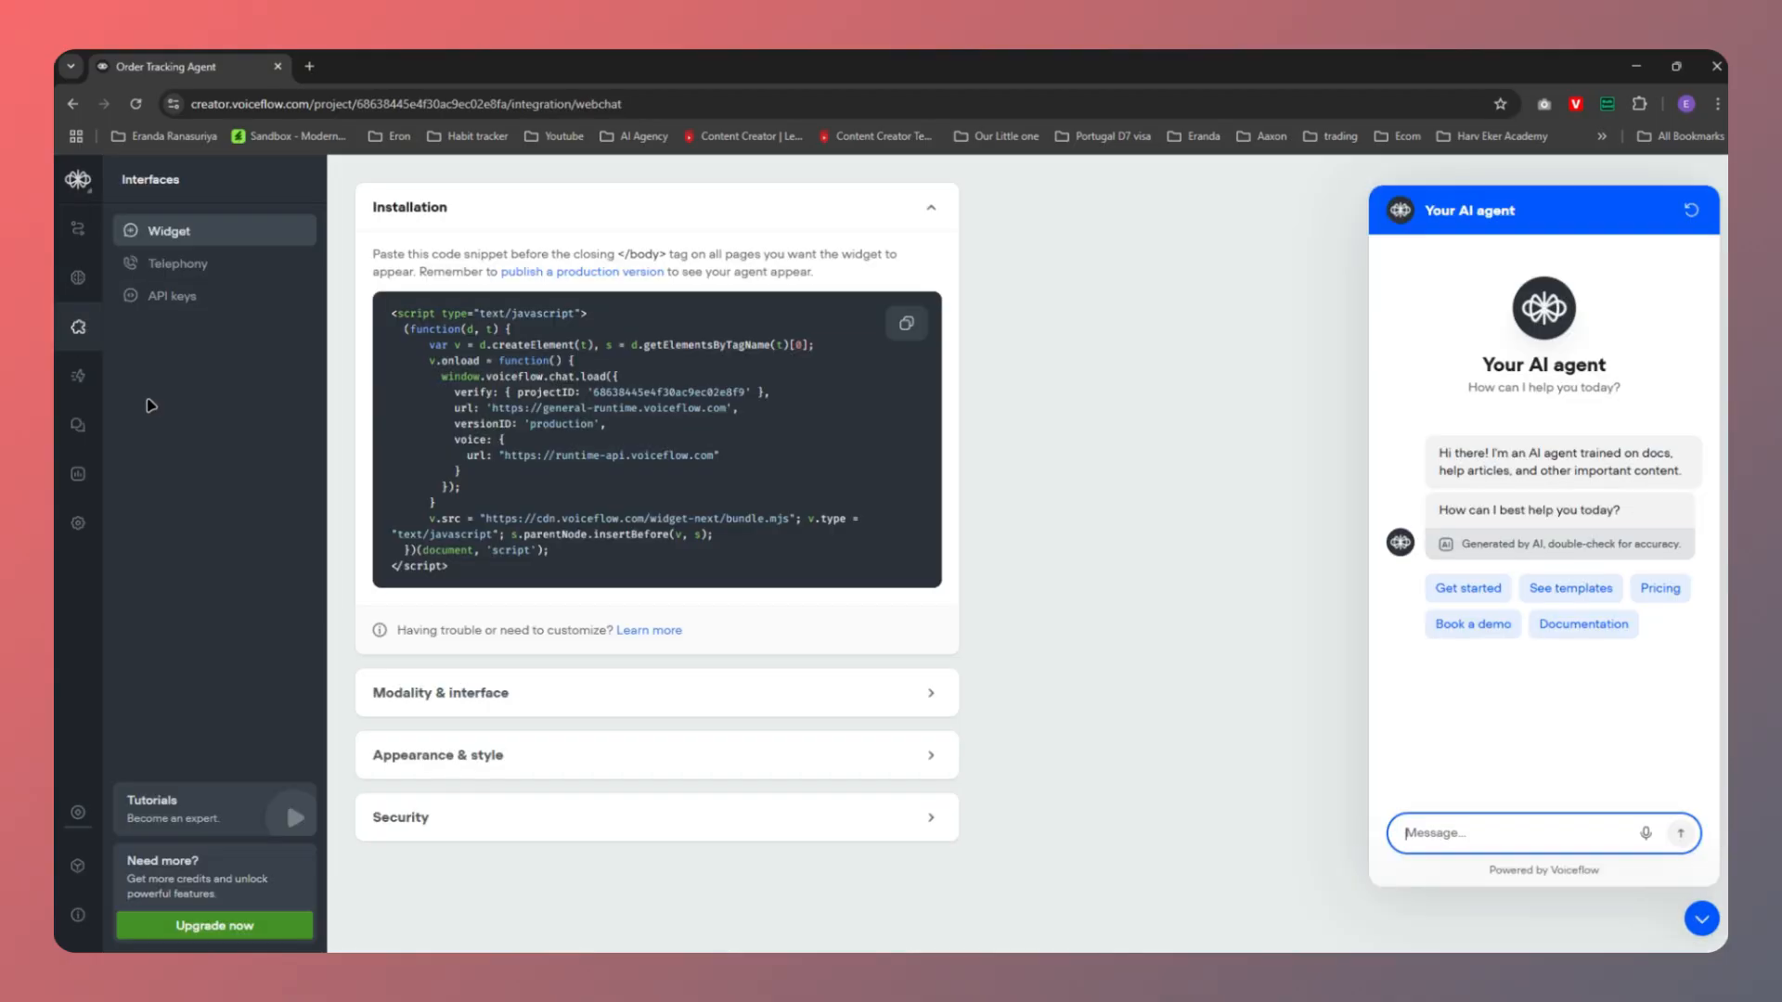
left_click(172, 299)
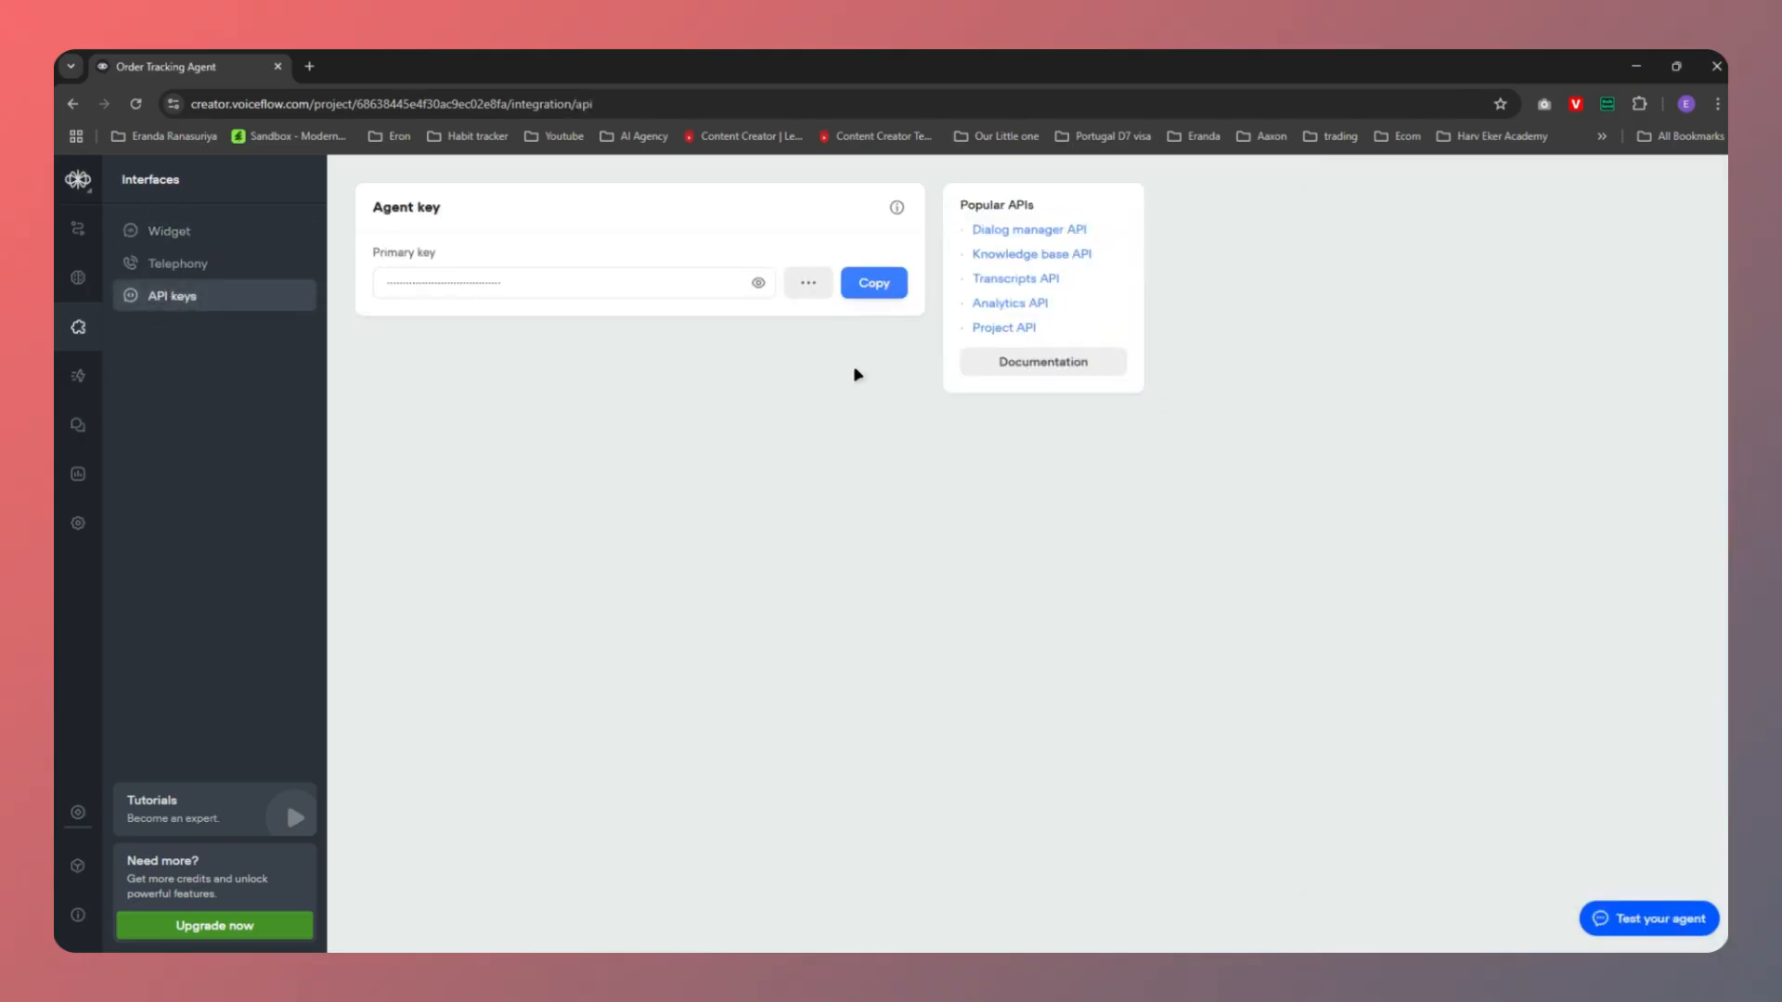
left_click(873, 294)
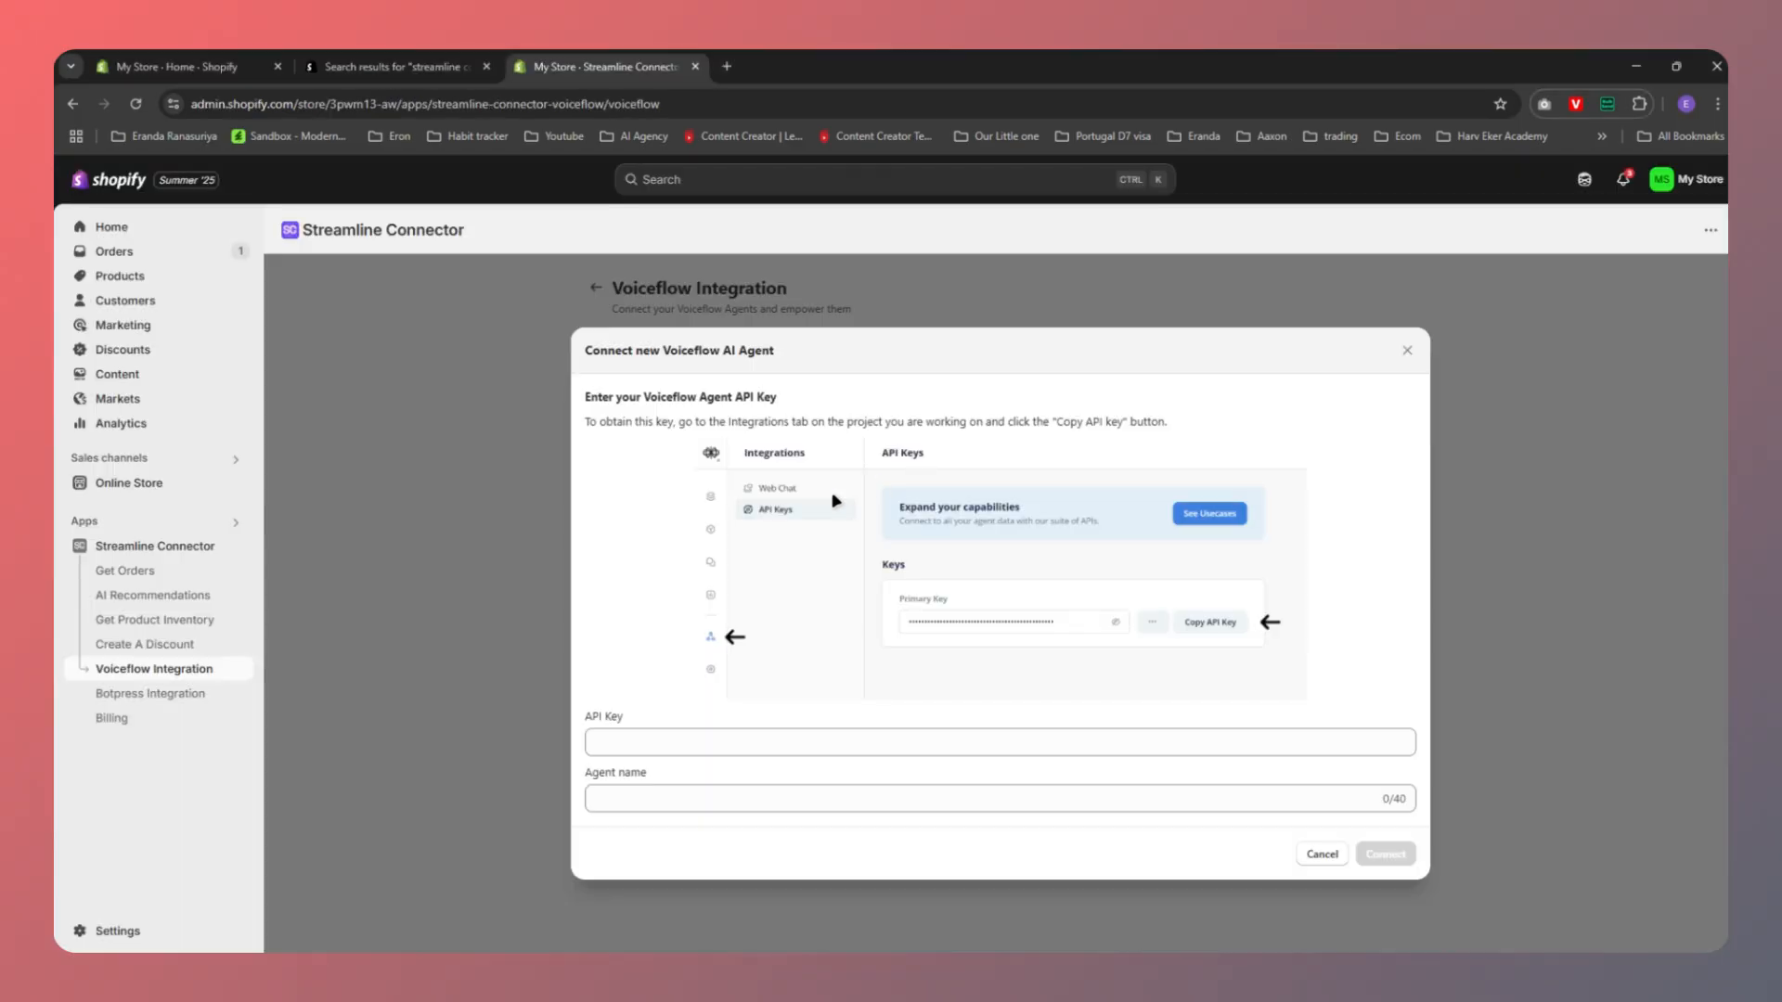
left_click(676, 799)
left_click(615, 740)
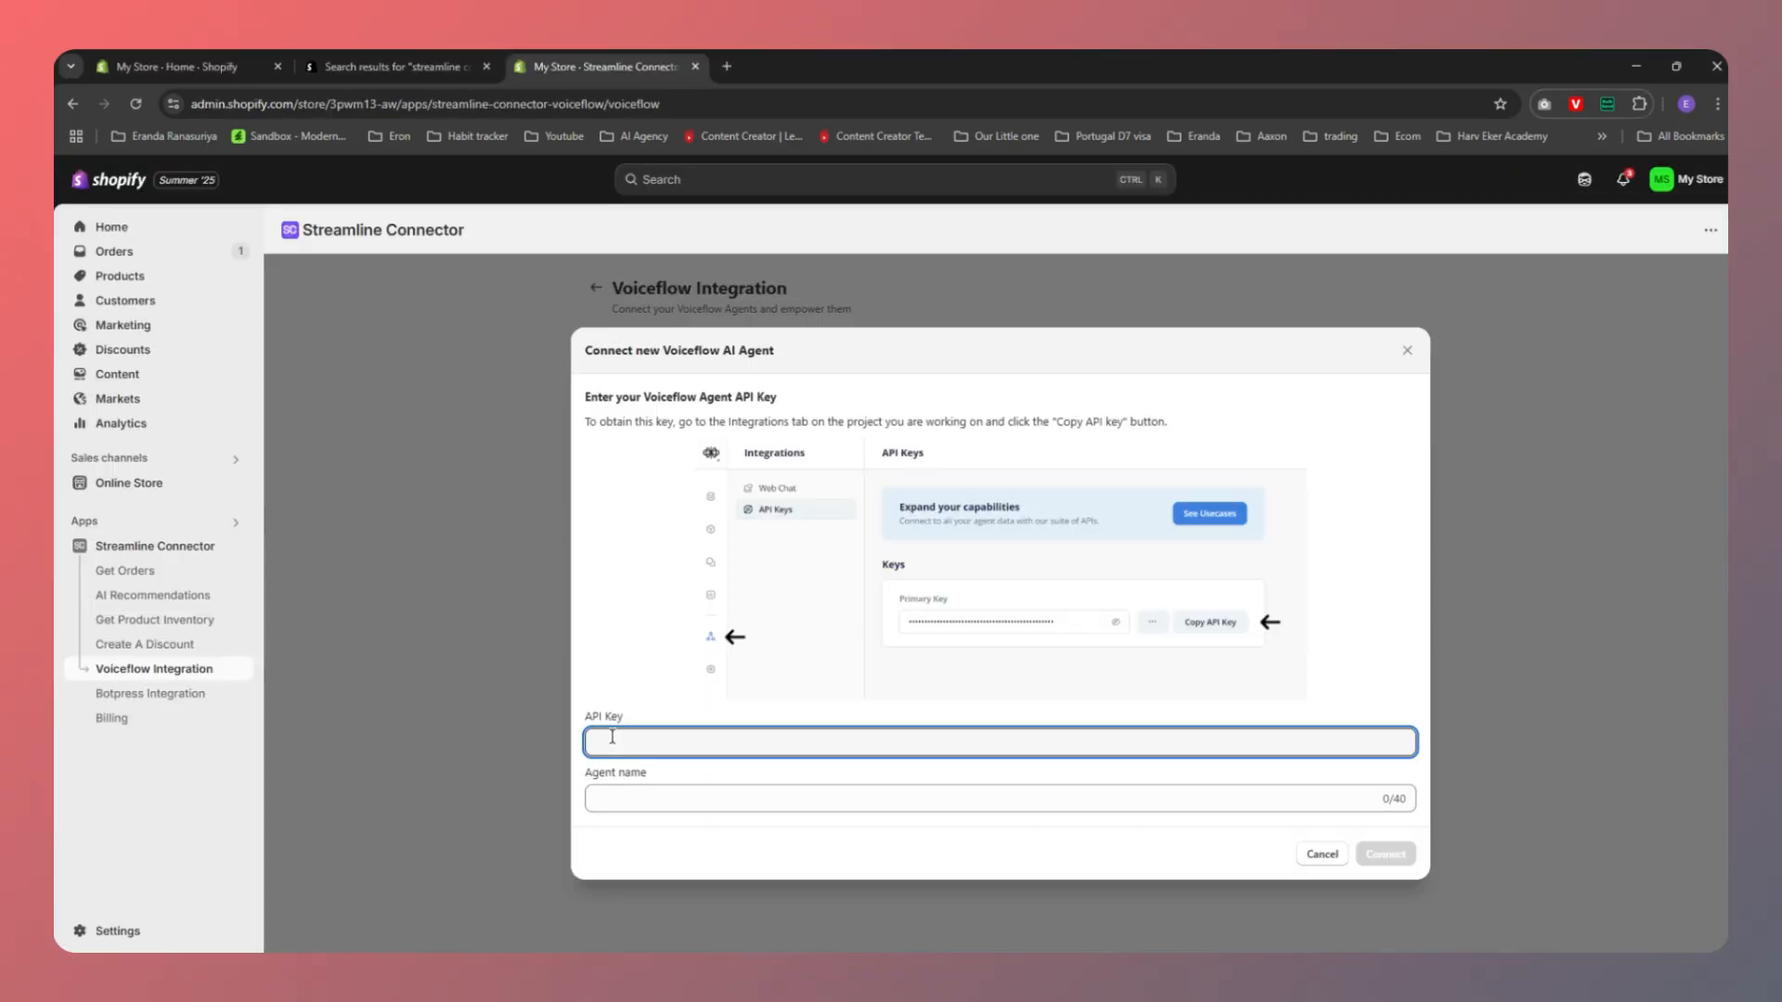
Paste the copied API key into the Connect new Voiceflow AI Agent dialog
key("ctrl+v")
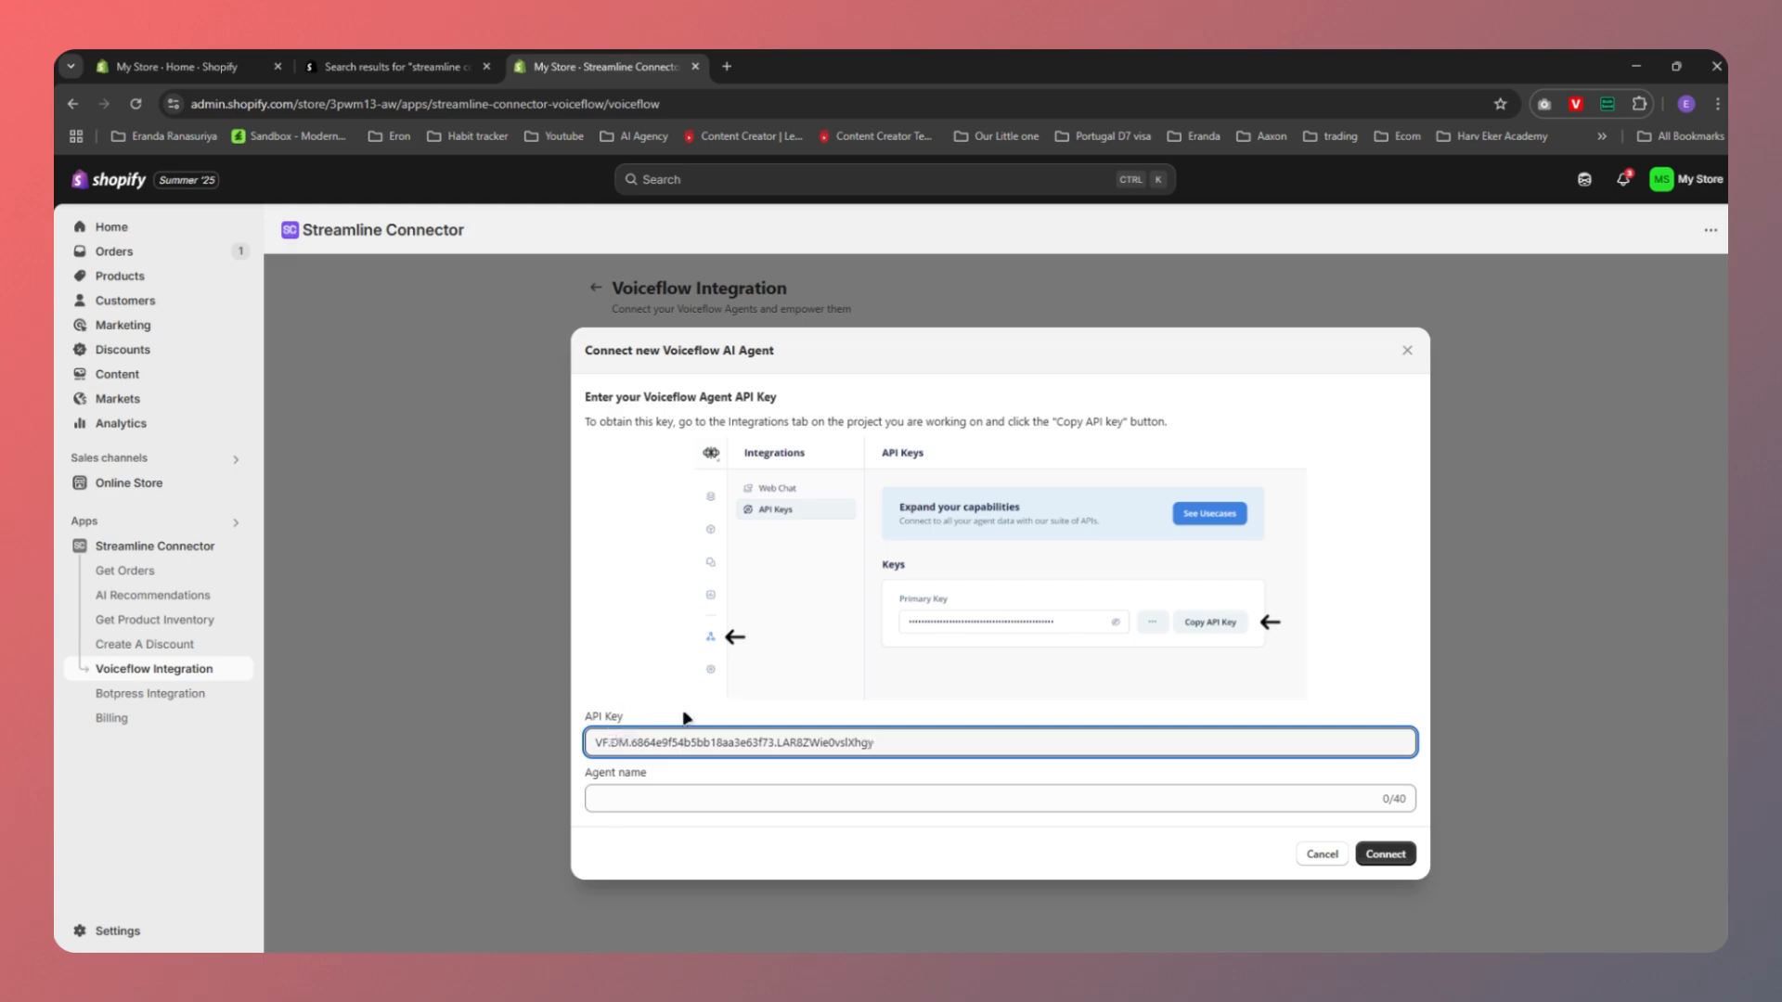
key("Tab")
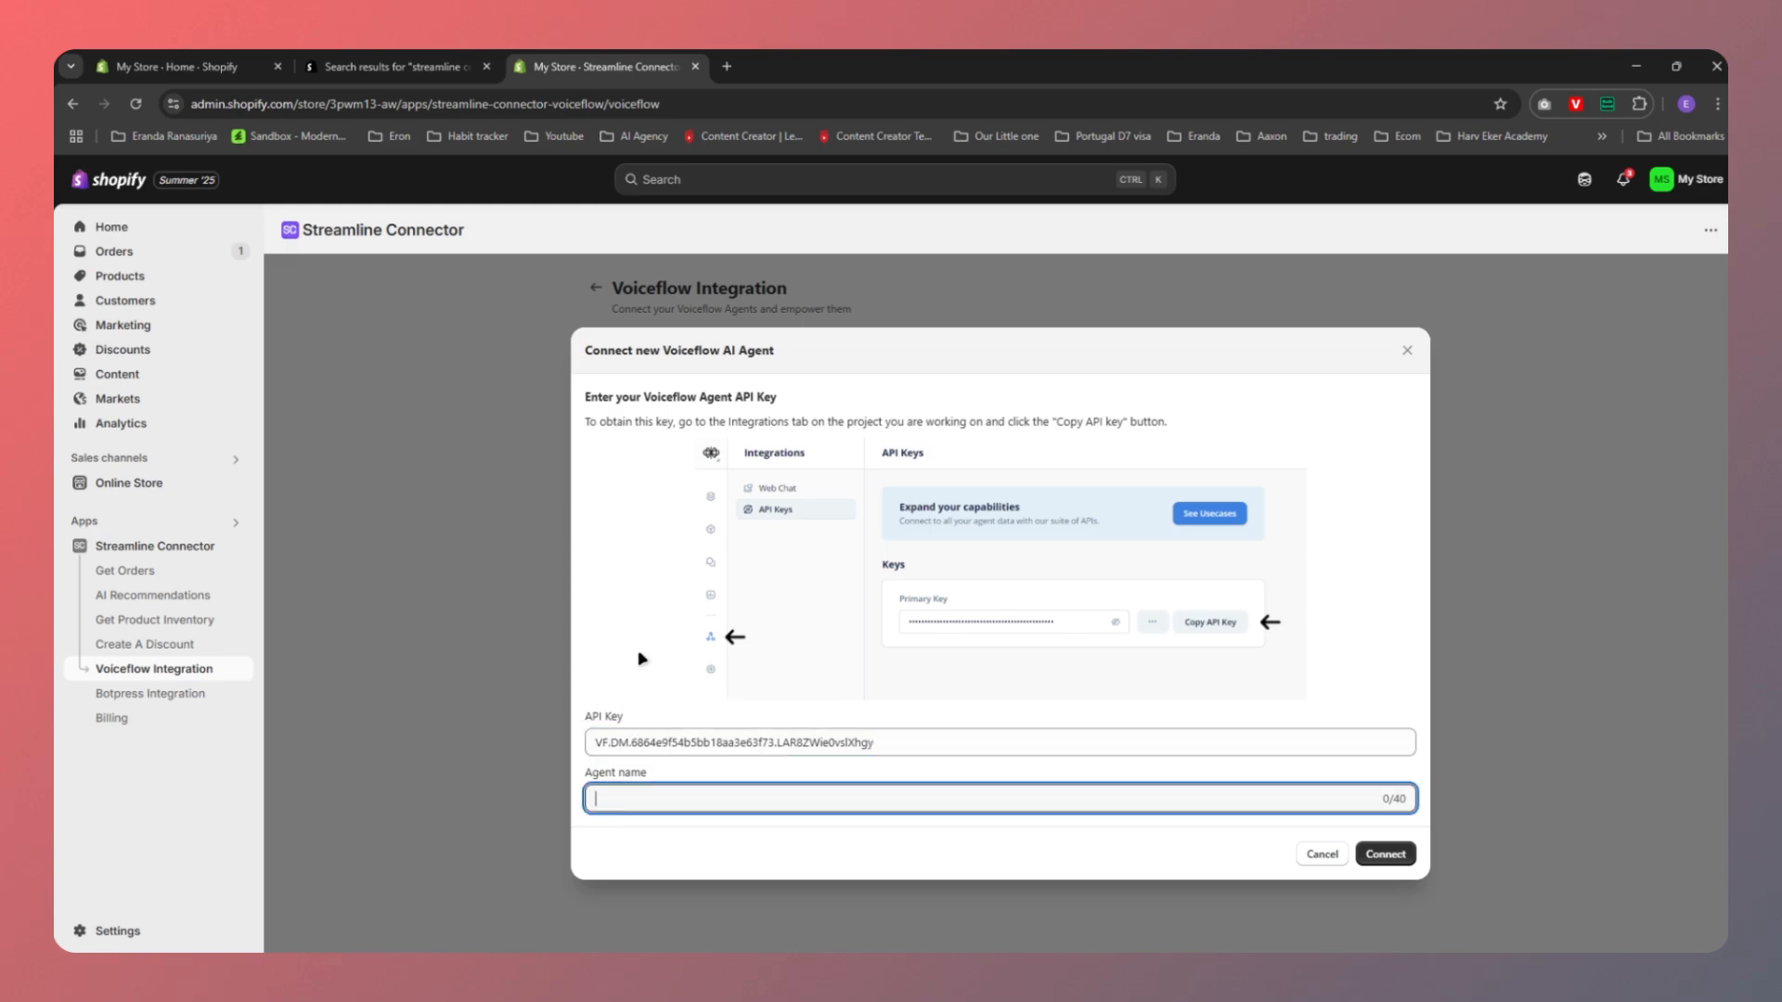
key("alt+Tab")
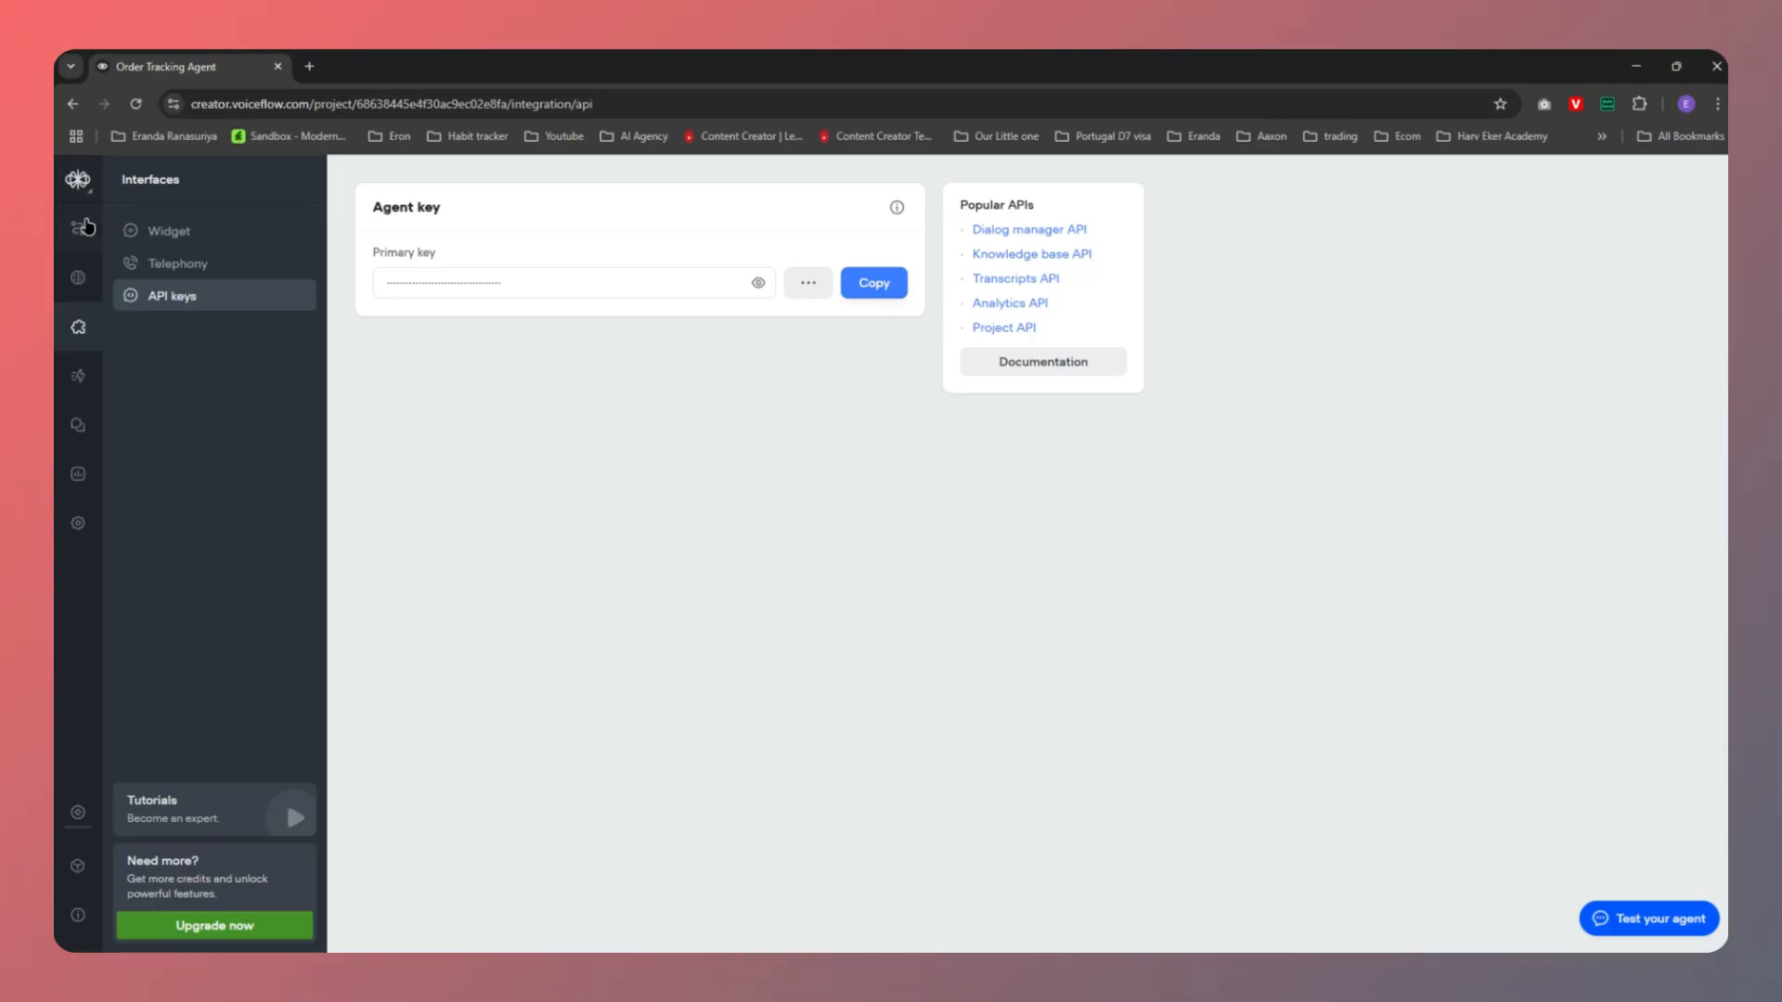
Copy the agent name from Voiceflow settings into the Agent name field and connect
left_click(78, 866)
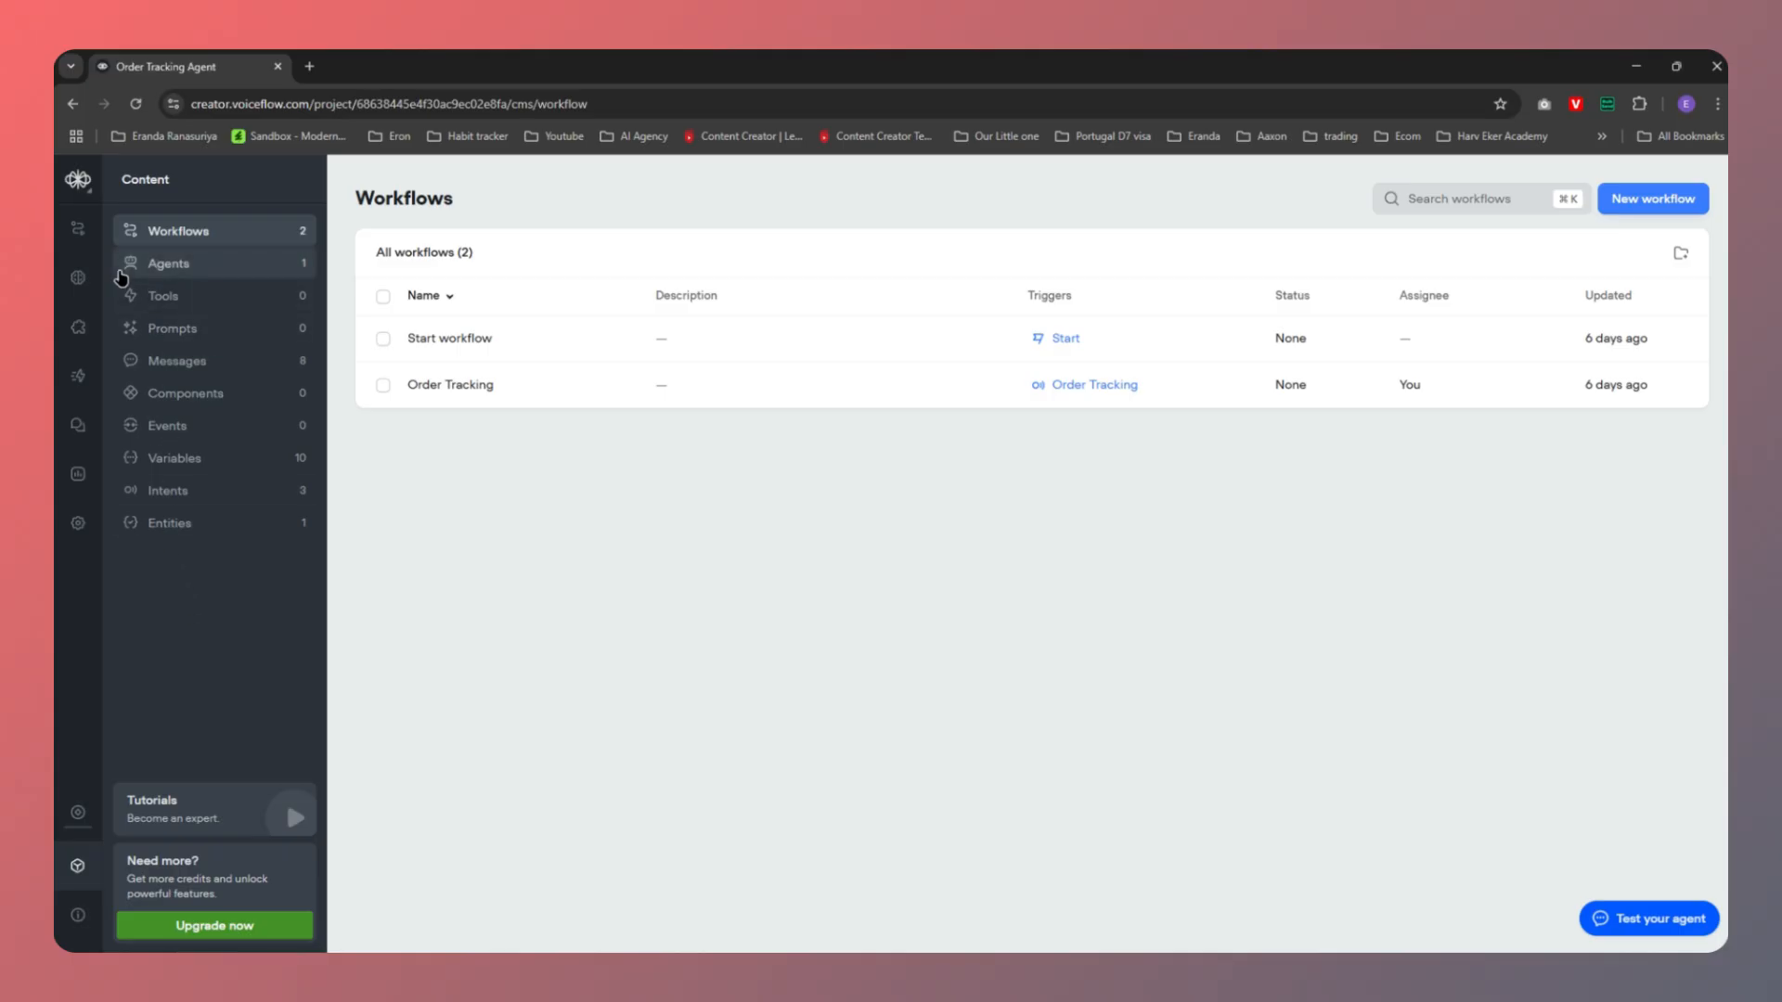
left_click(72, 521)
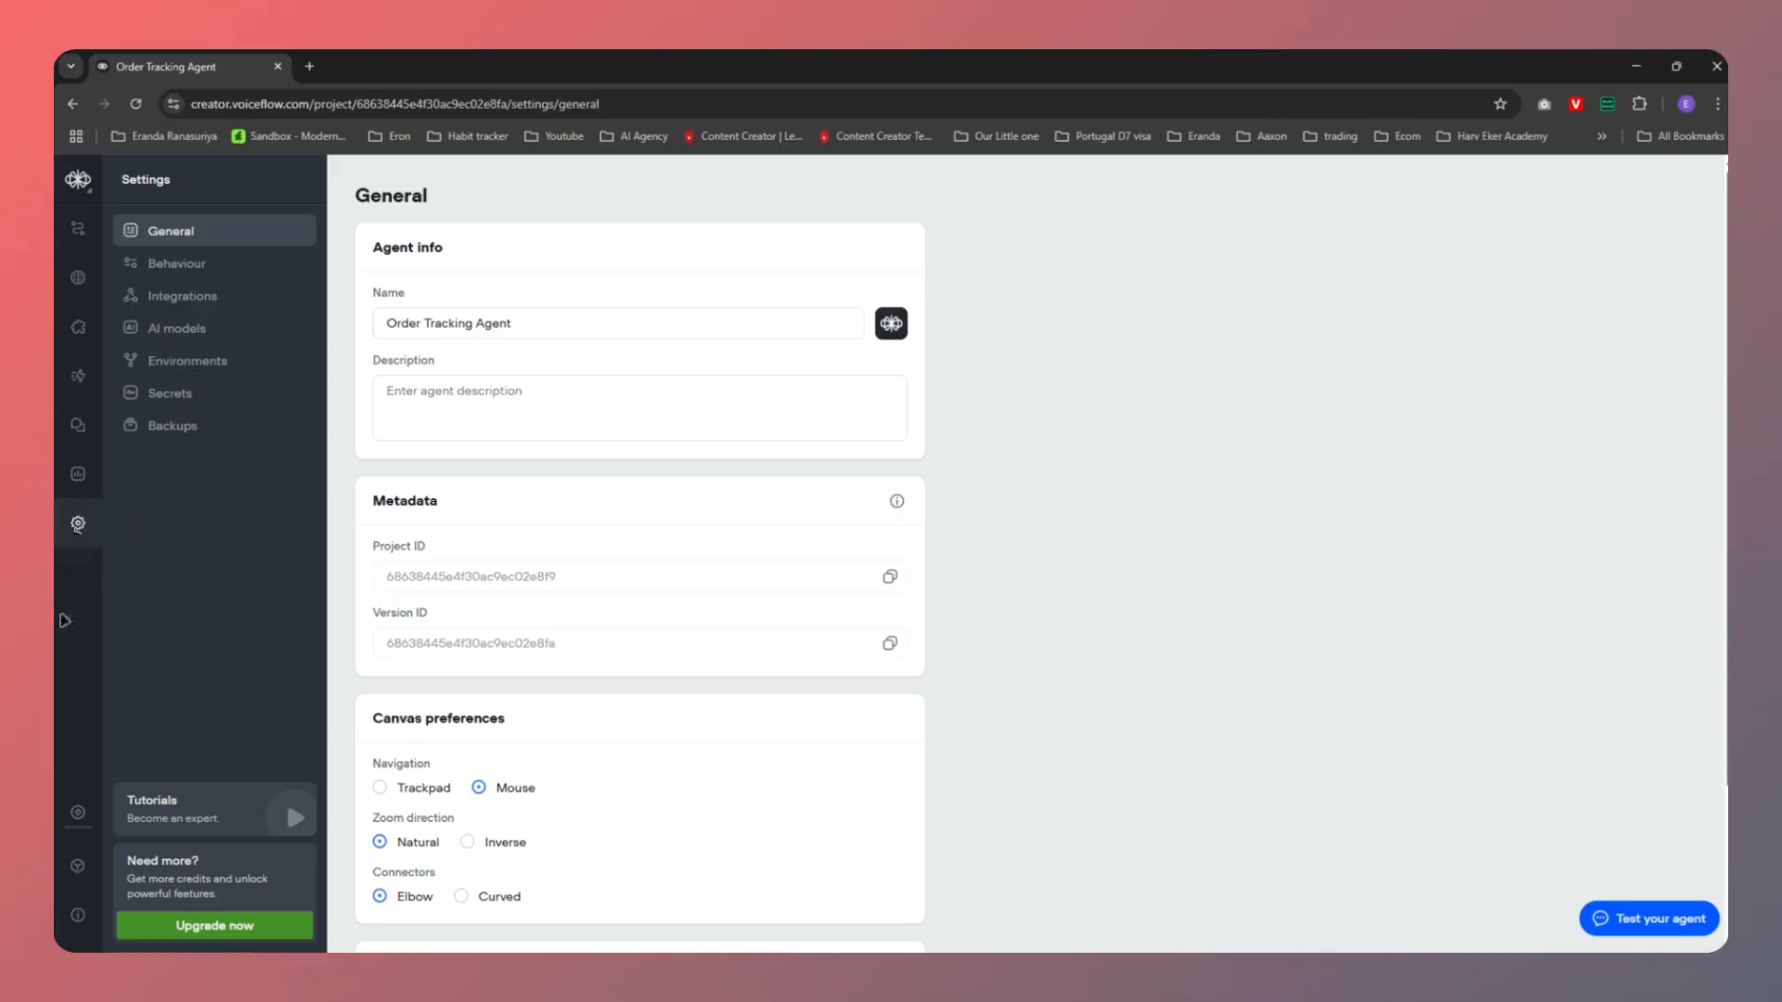
triple_click(524, 325)
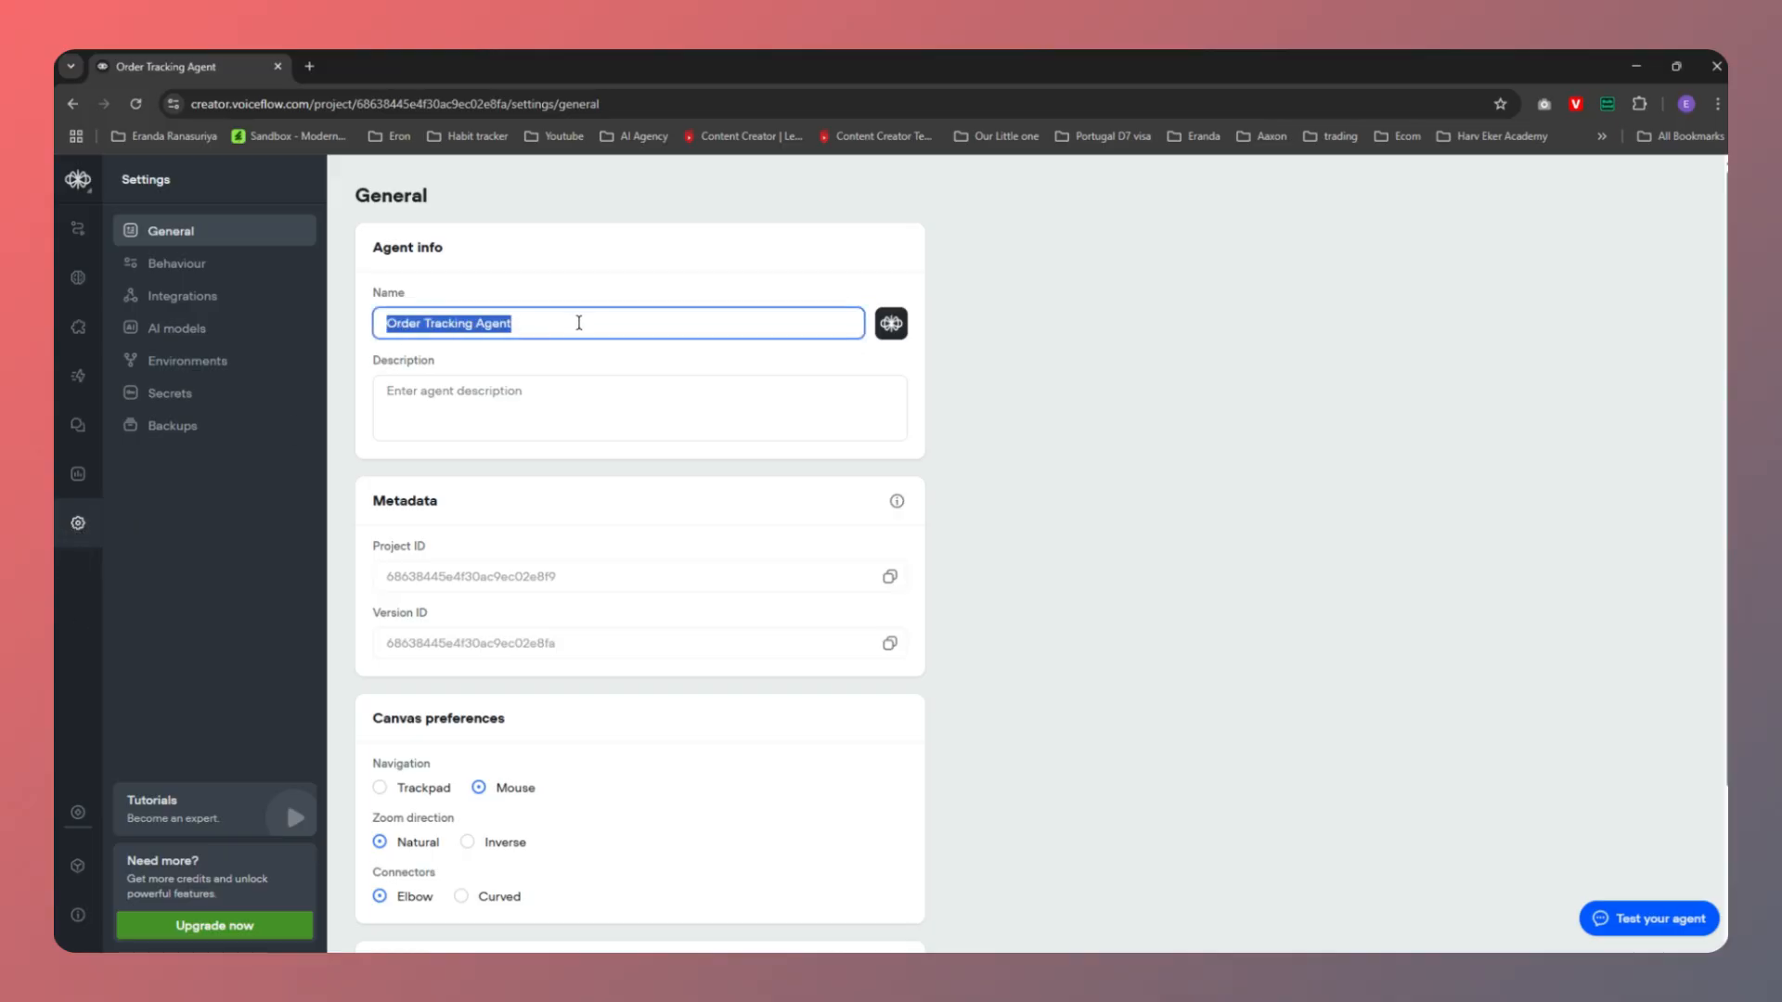
key("alt+Tab")
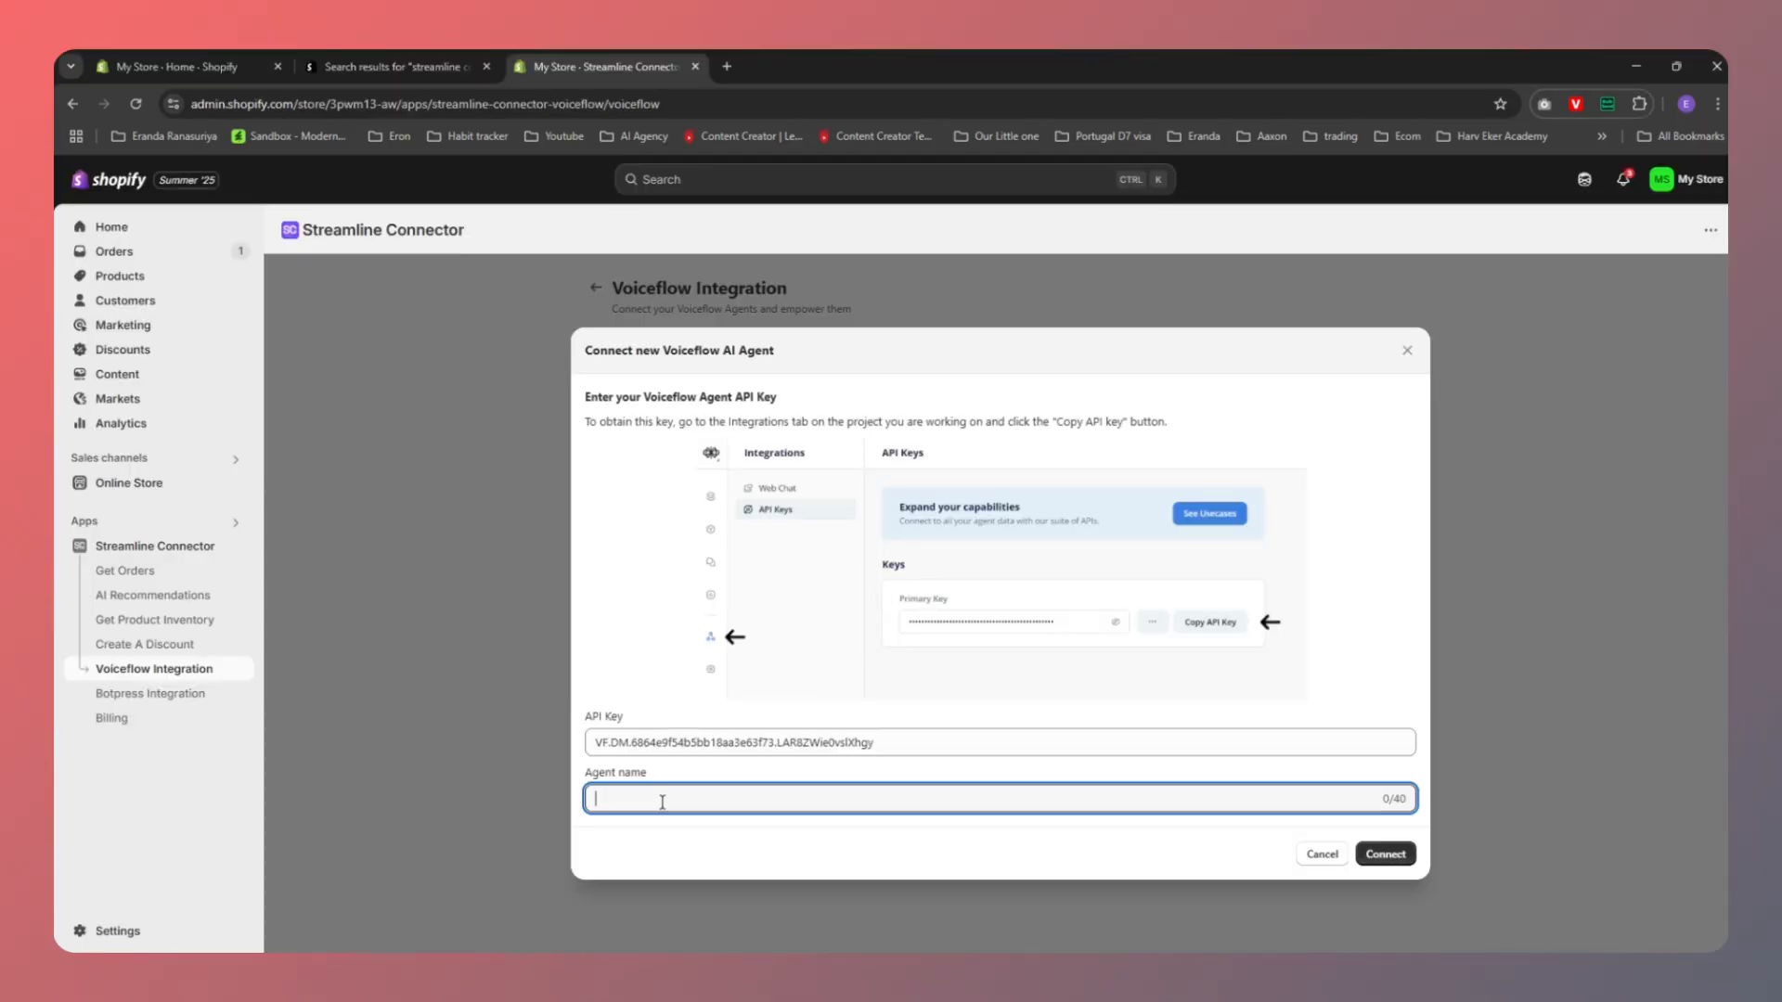
key("ctrl+v")
left_click(1387, 854)
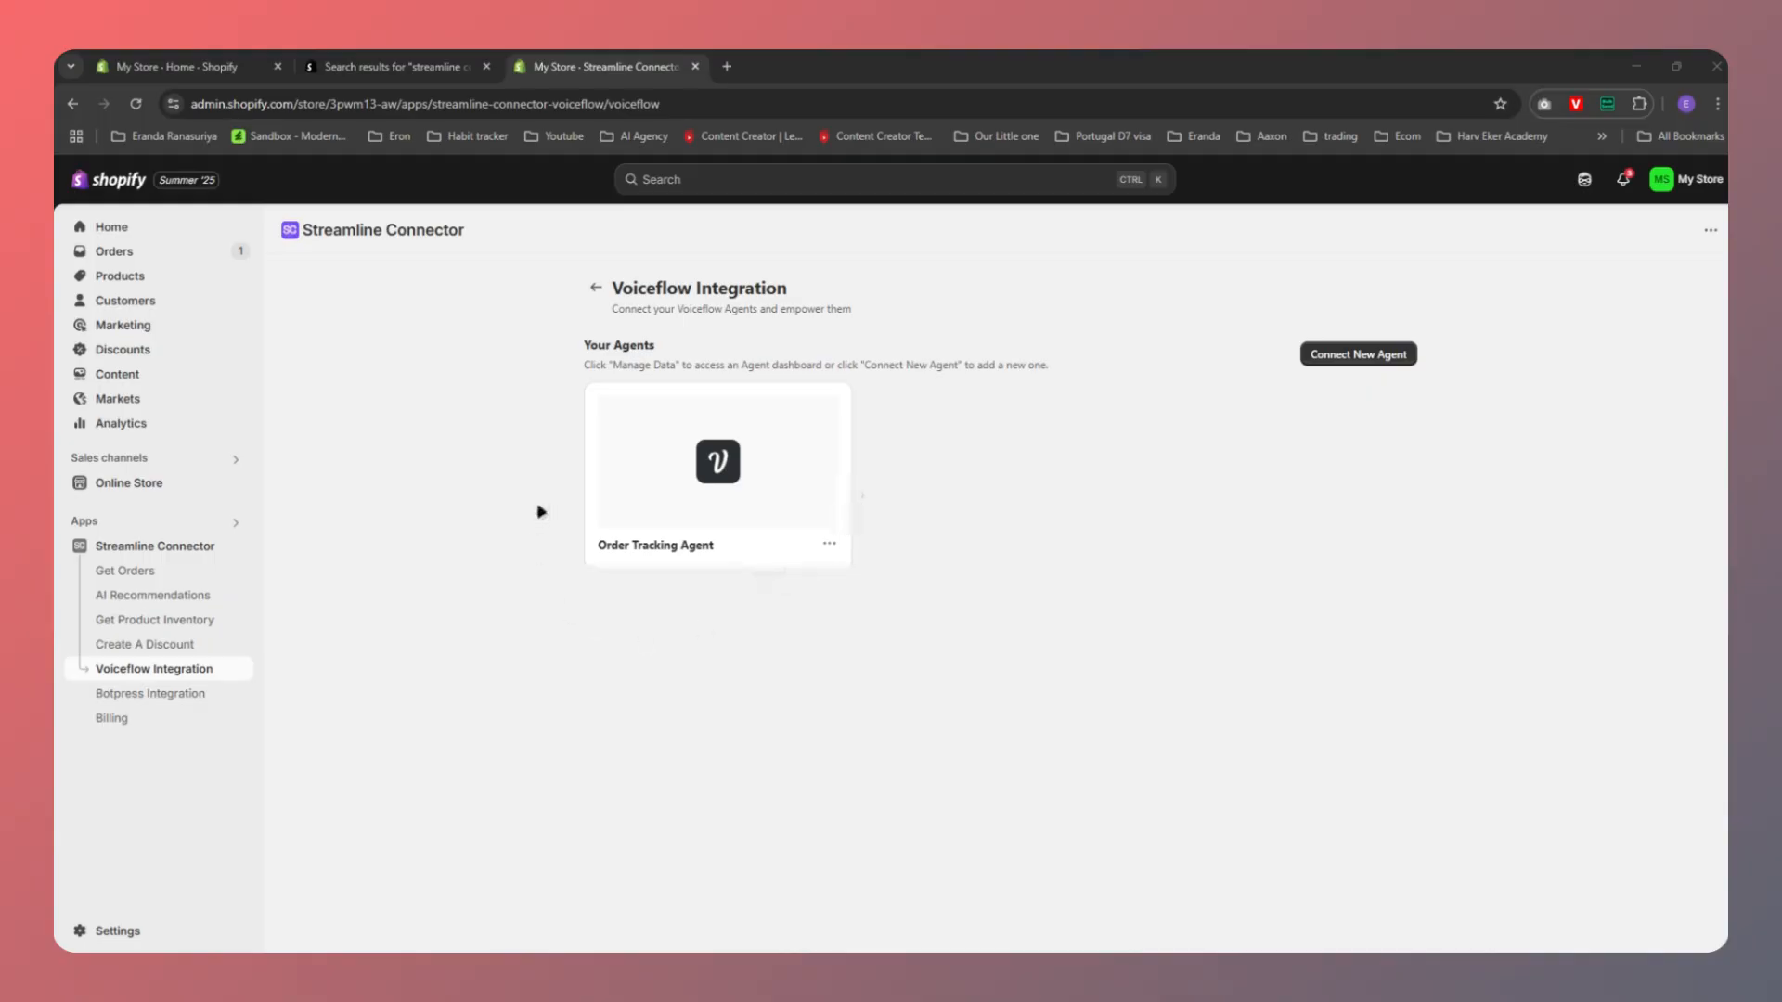
Open the Order Tracking Agent's Manage data page and its Send options
left_click(829, 549)
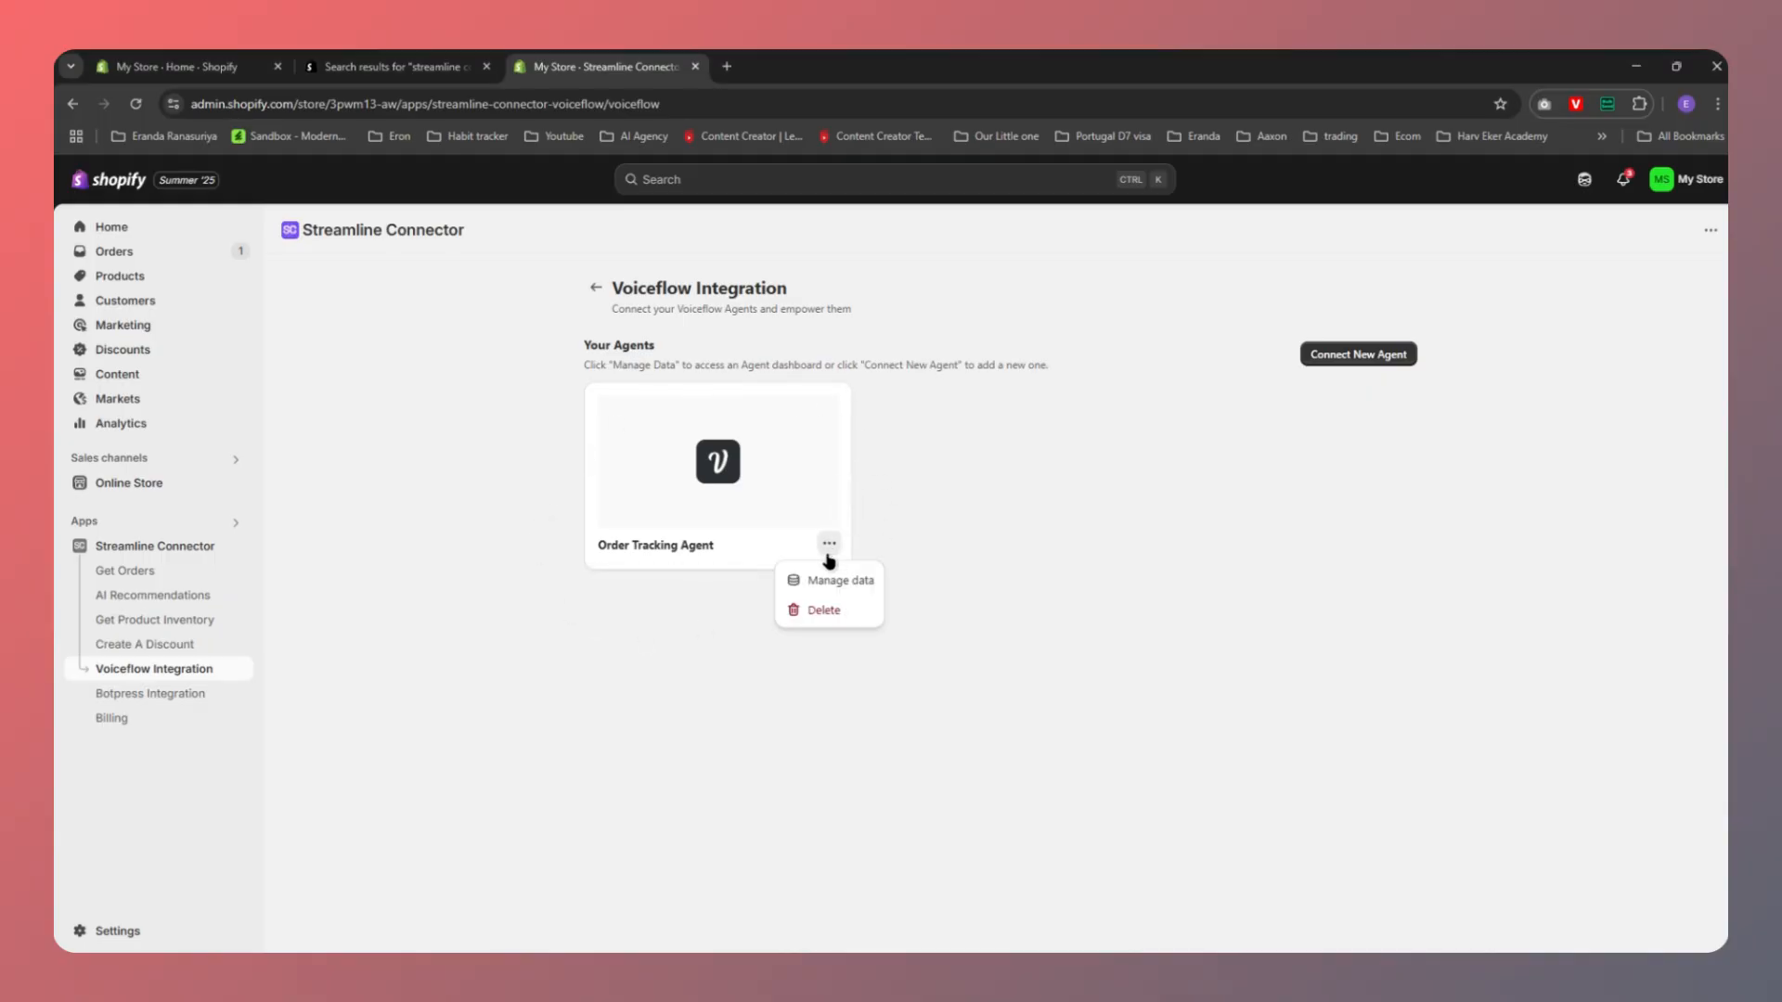
left_click(834, 584)
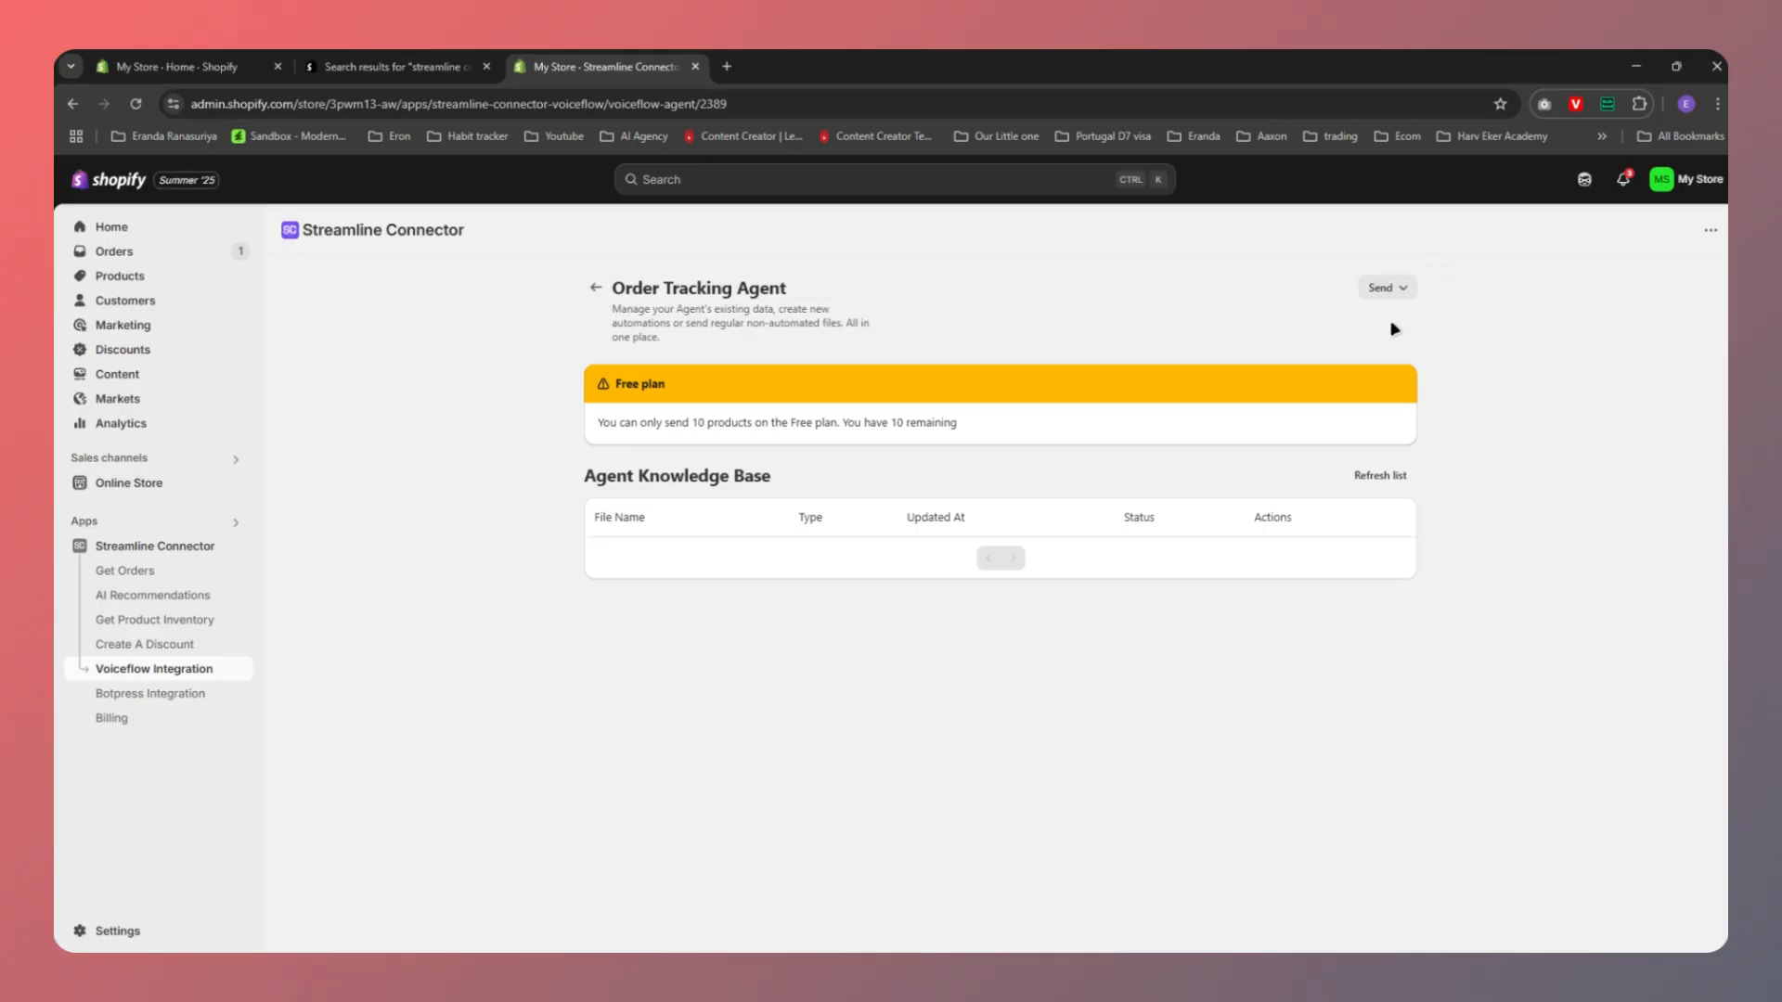
left_click(1391, 292)
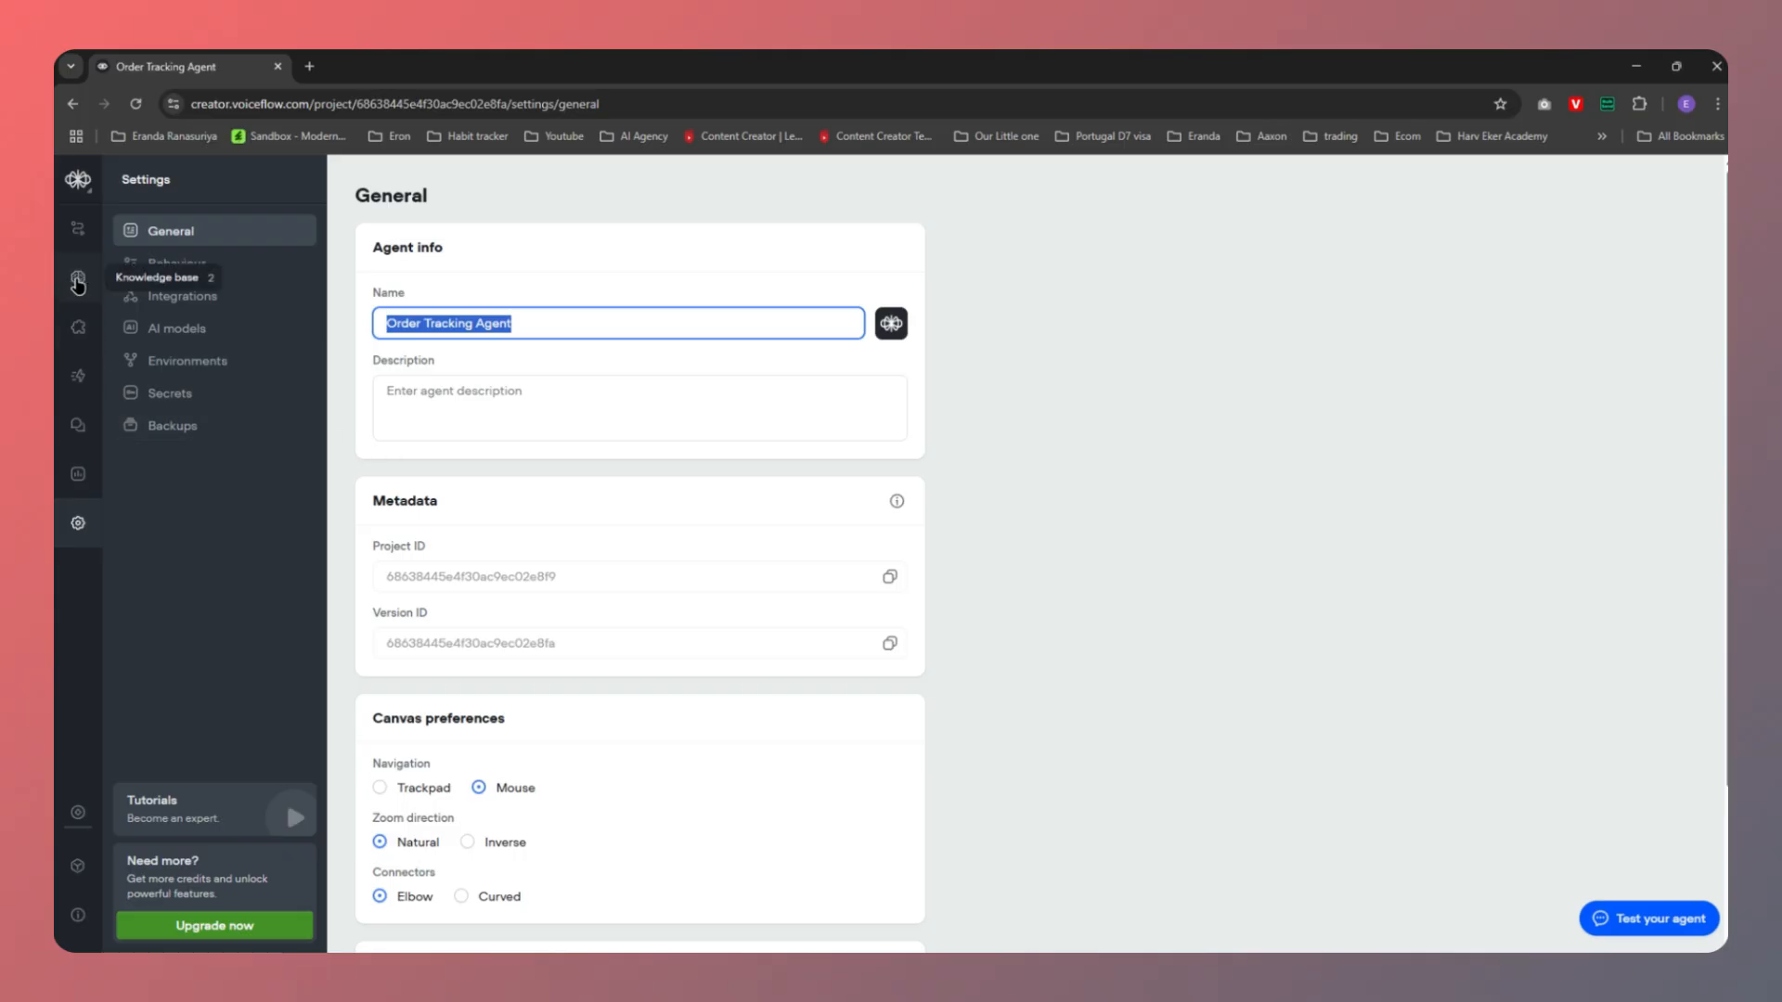
left_click(78, 282)
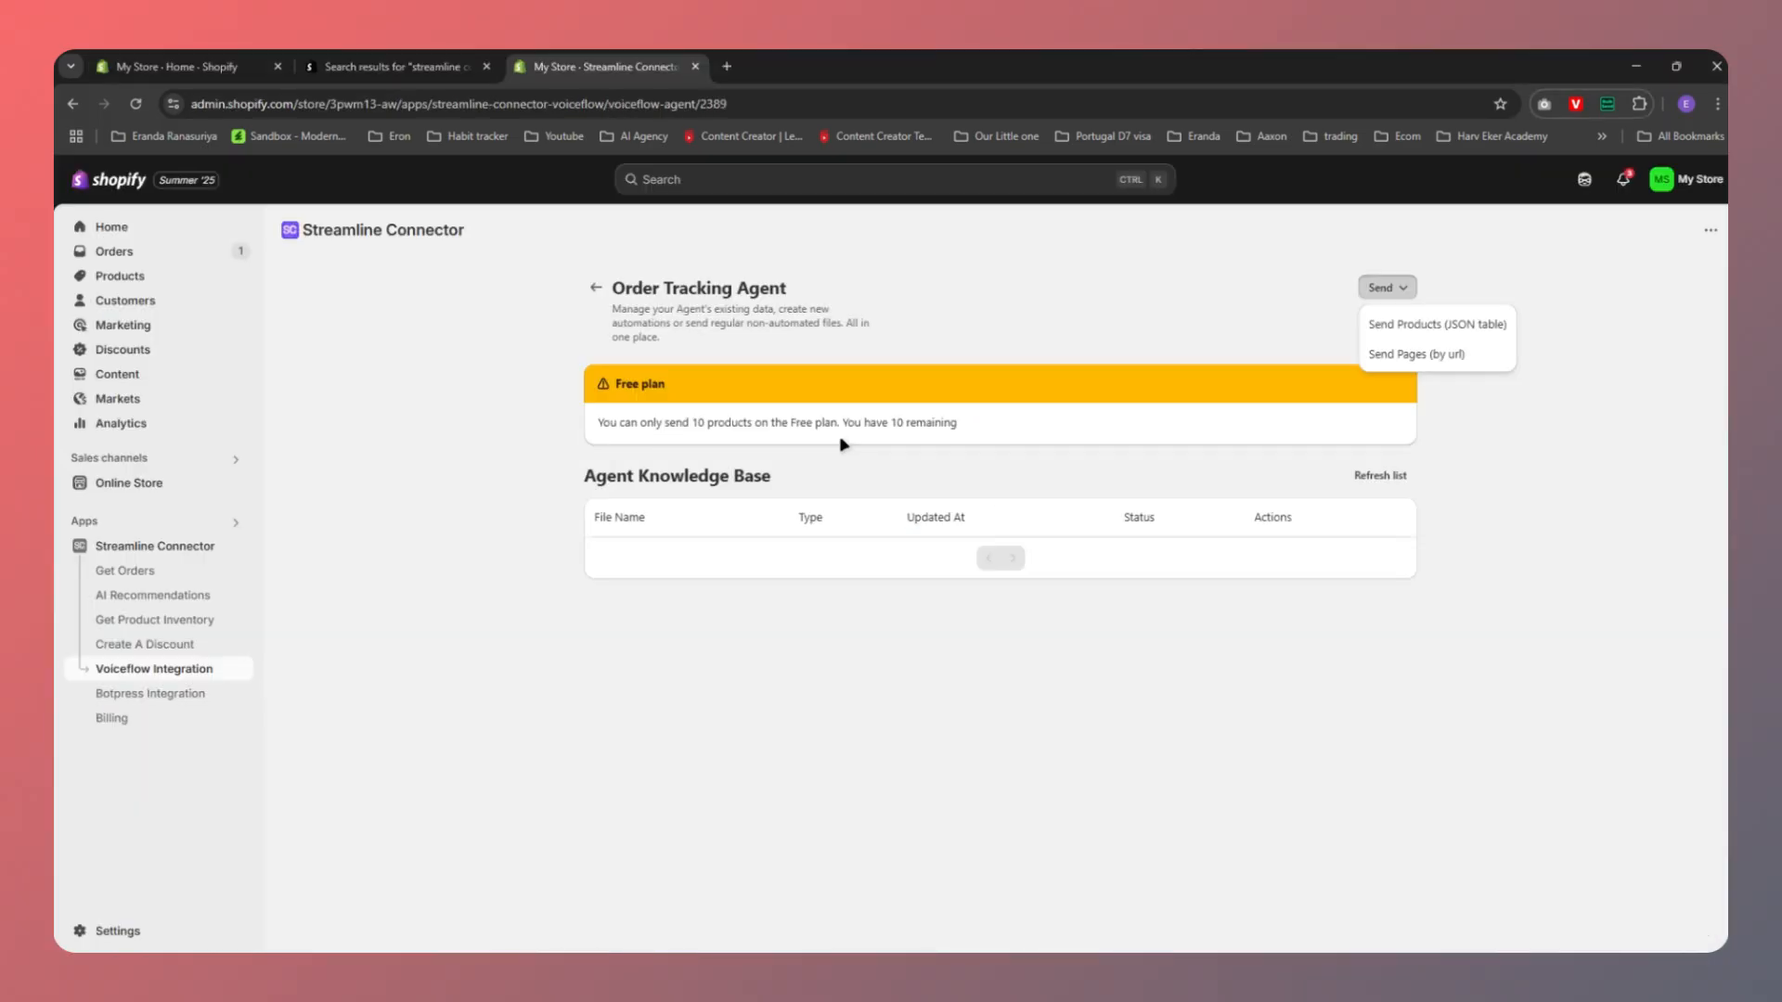
Choose Send Products (JSON table) and name the file shopify-products
left_click(1418, 327)
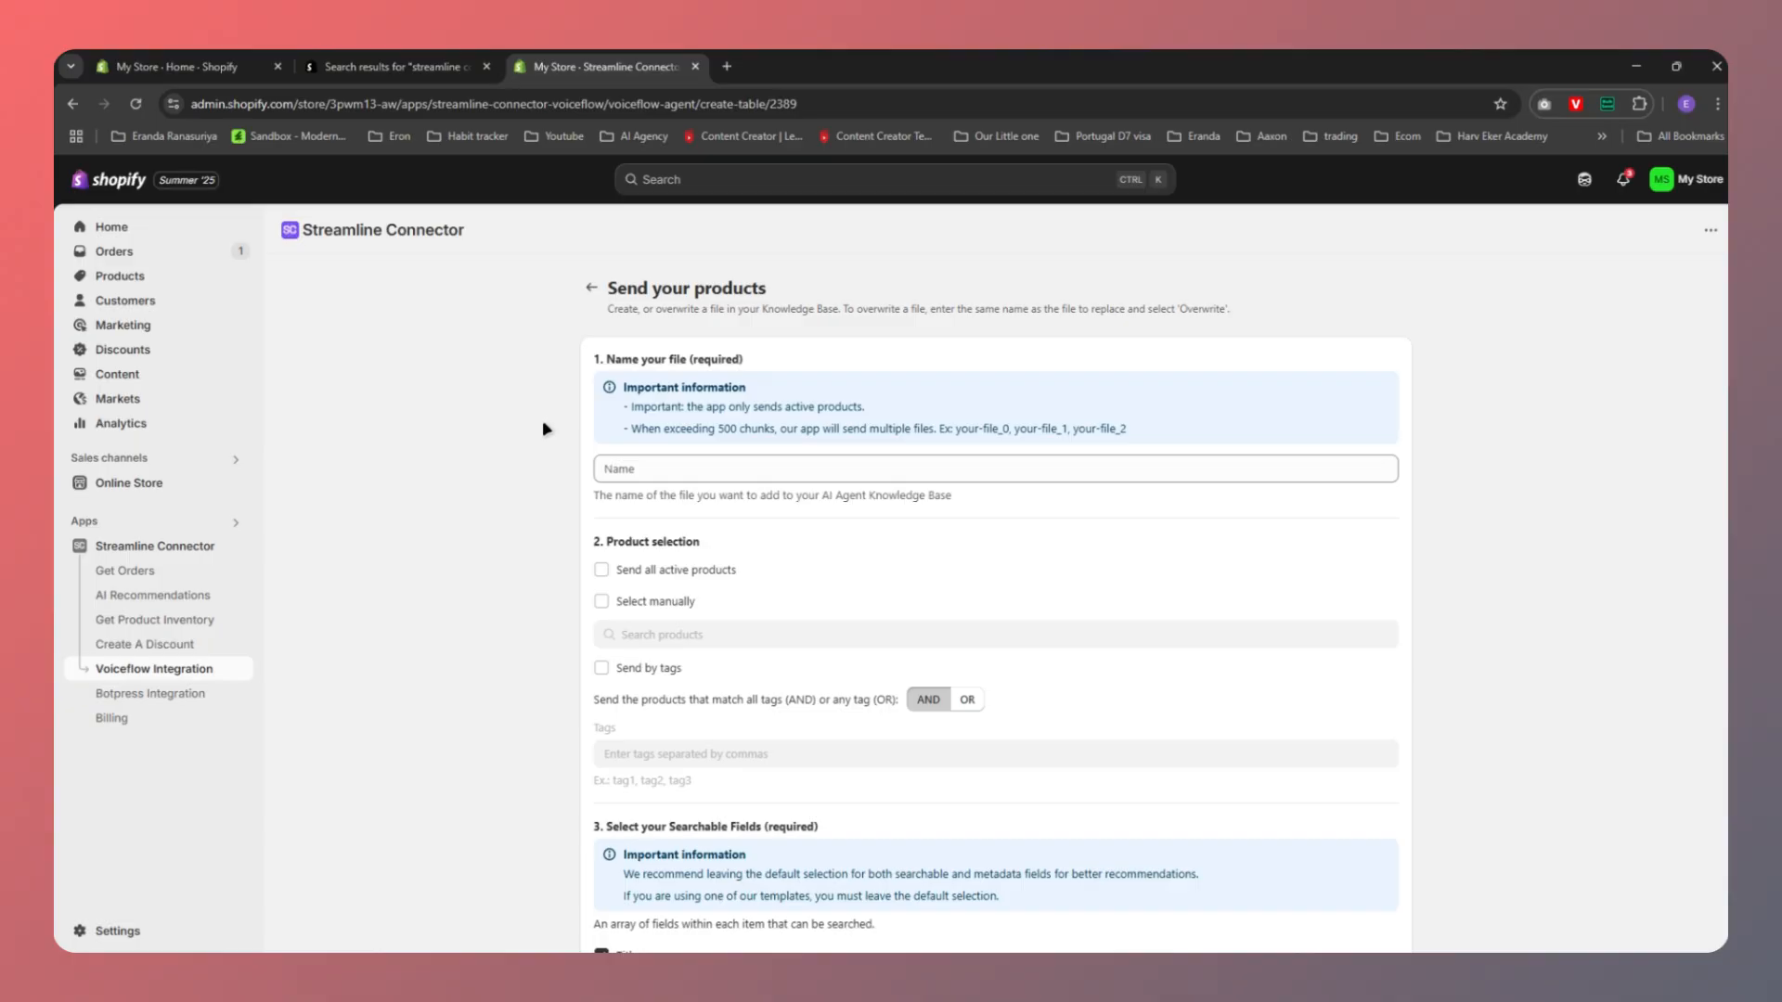
scroll(538, 432, "down", 1)
scroll(539, 432, "up", 1)
left_click(679, 470)
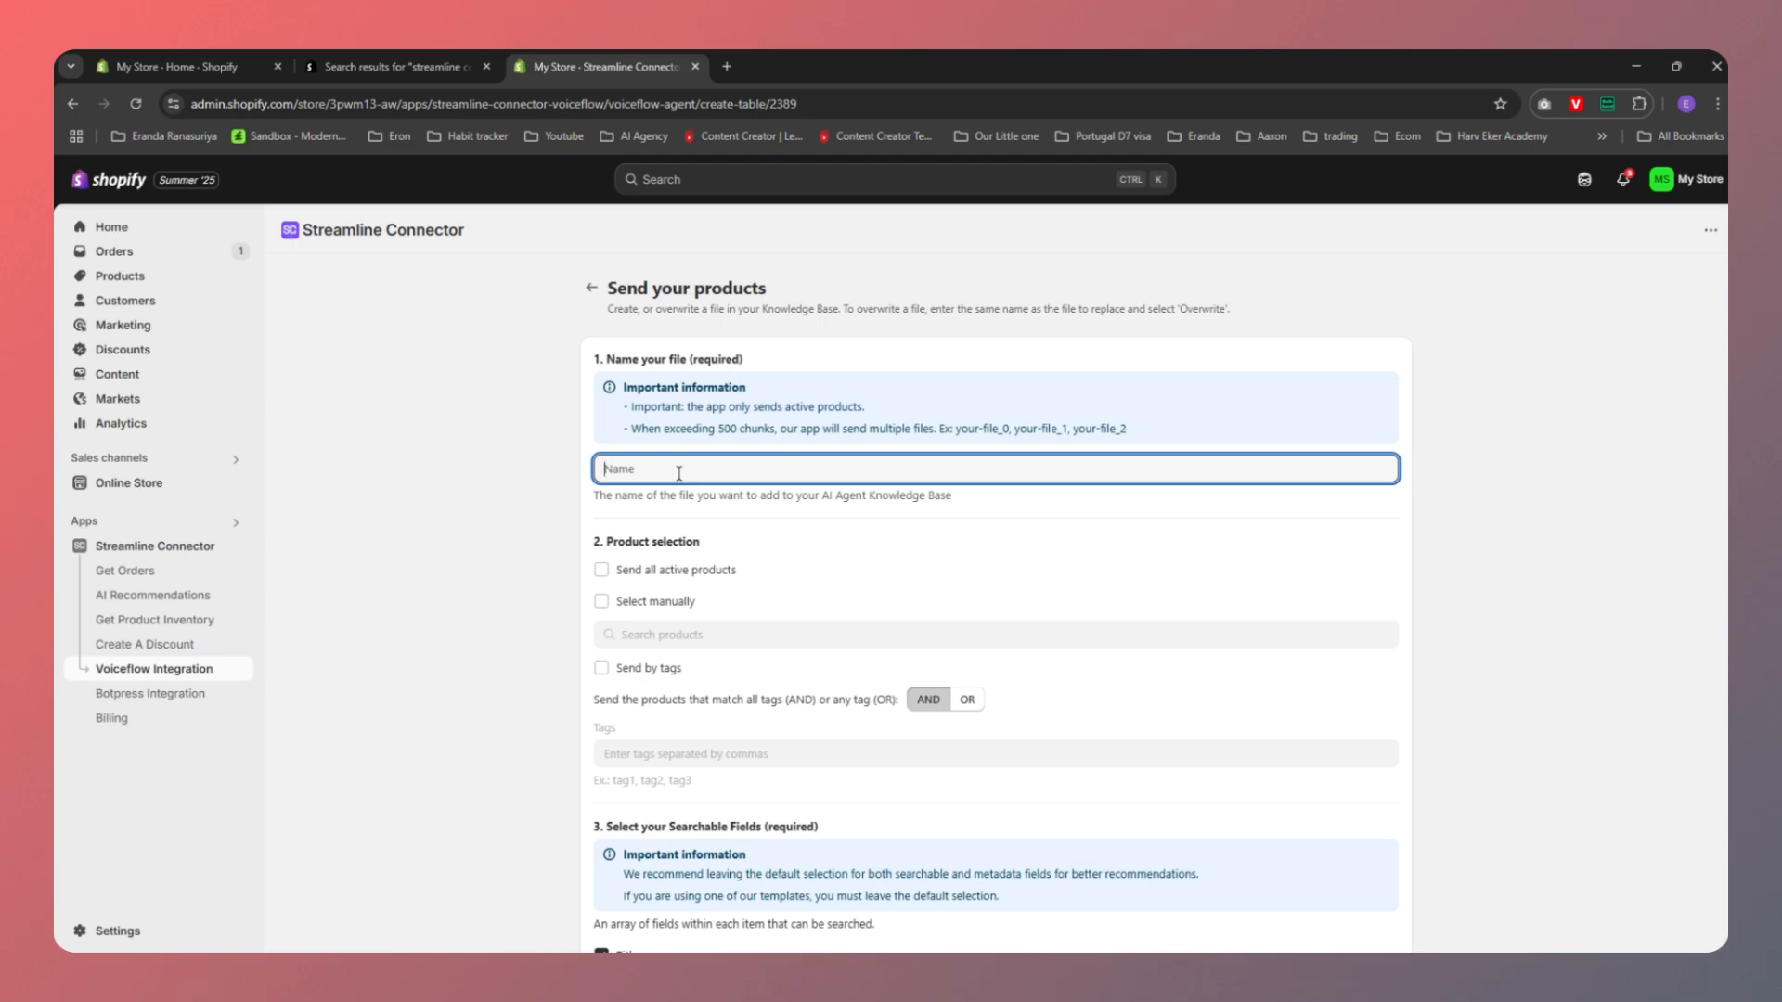
type("shopify-products")
Include all active products, make Price searchable, and confirm and save
scroll(580, 566, "down", 1)
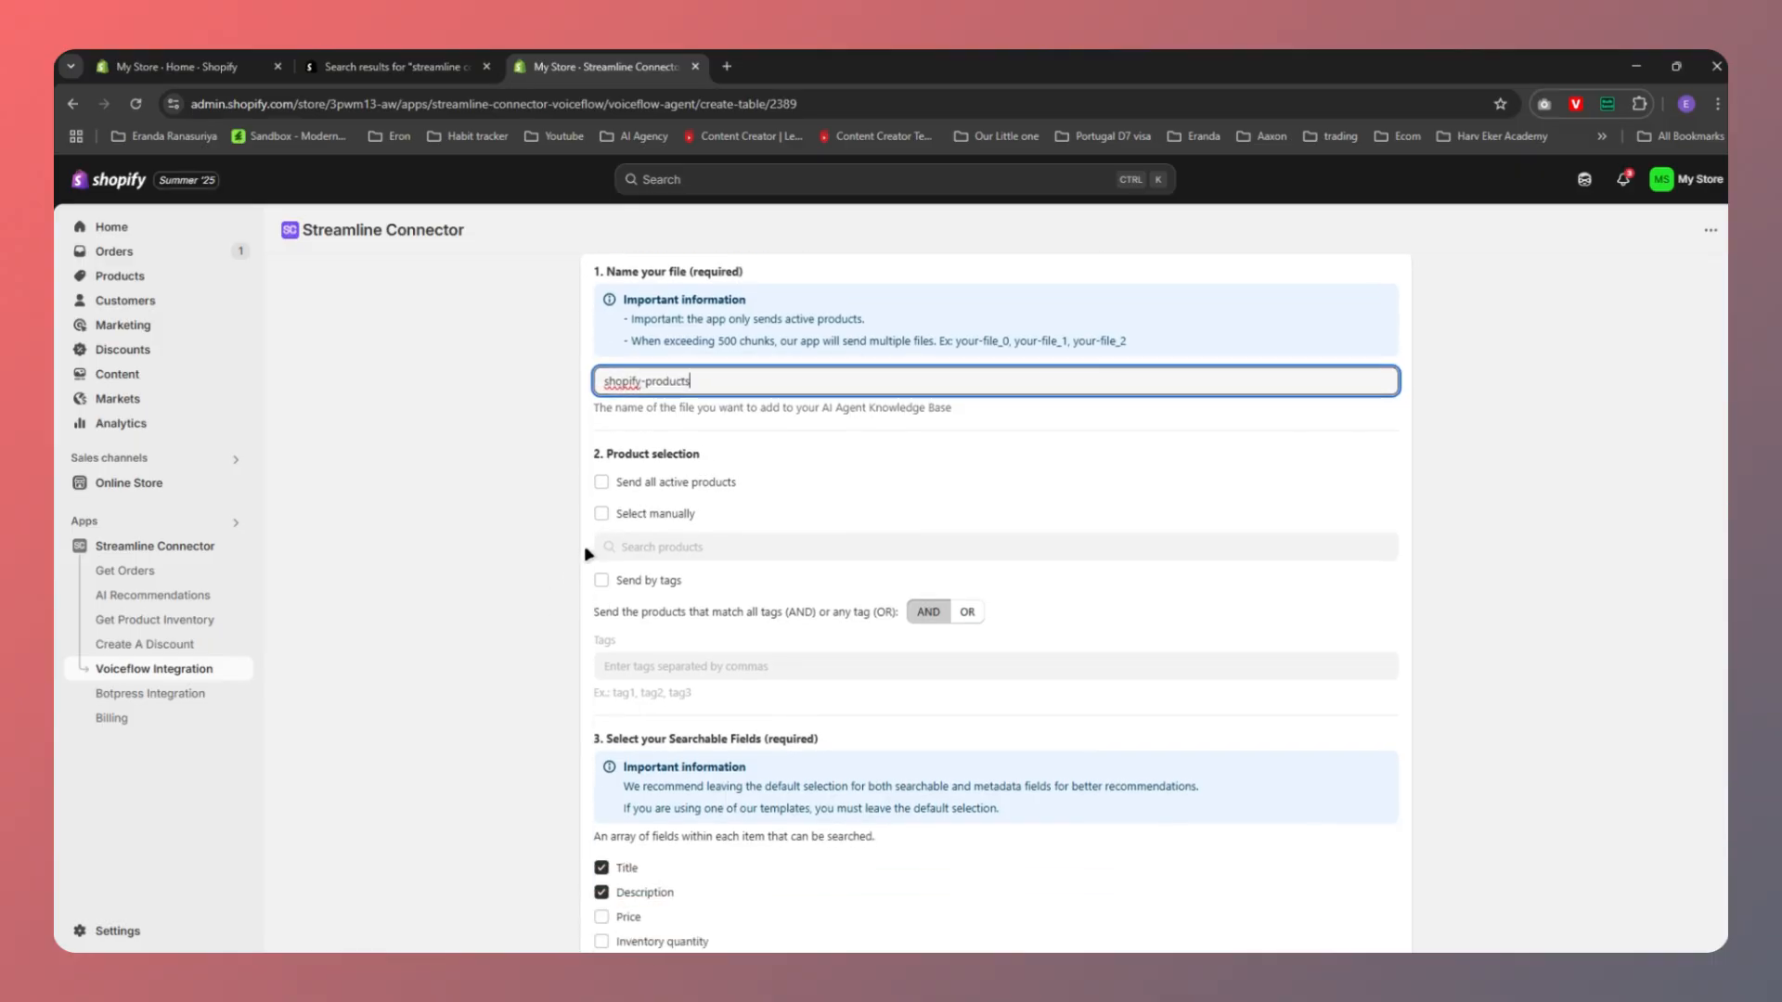
left_click(601, 484)
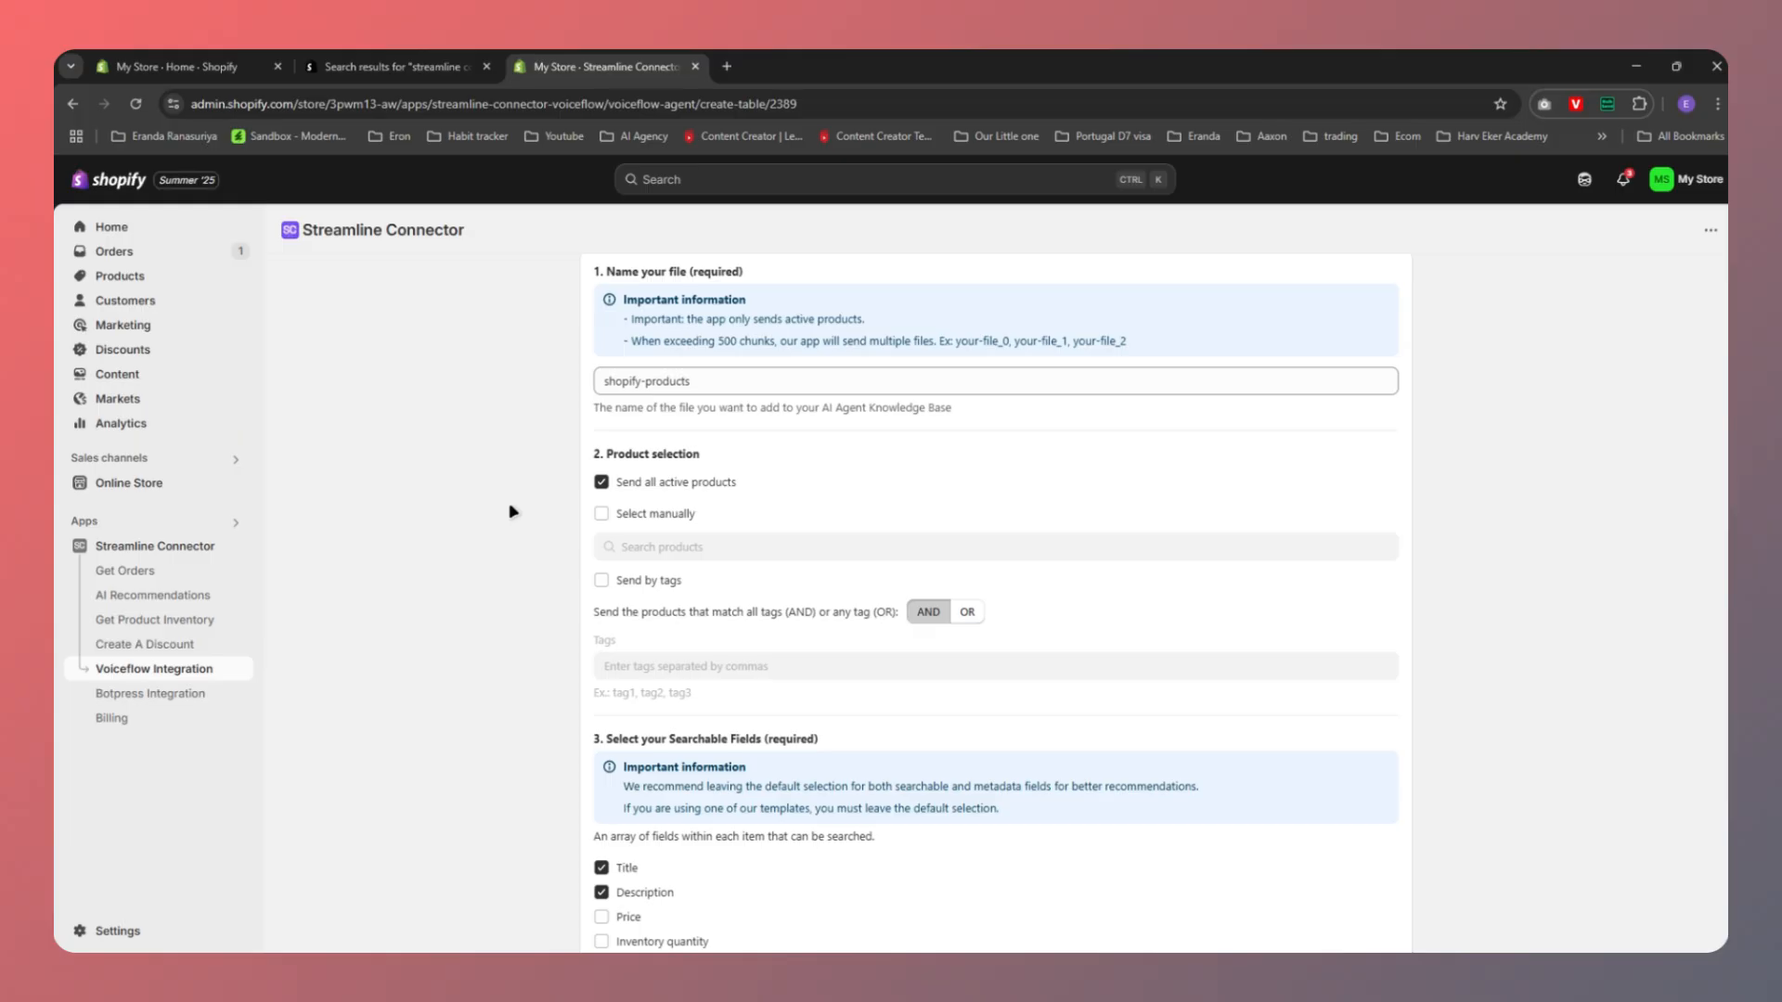
scroll(512, 511, "down", 1)
scroll(512, 511, "down", 2)
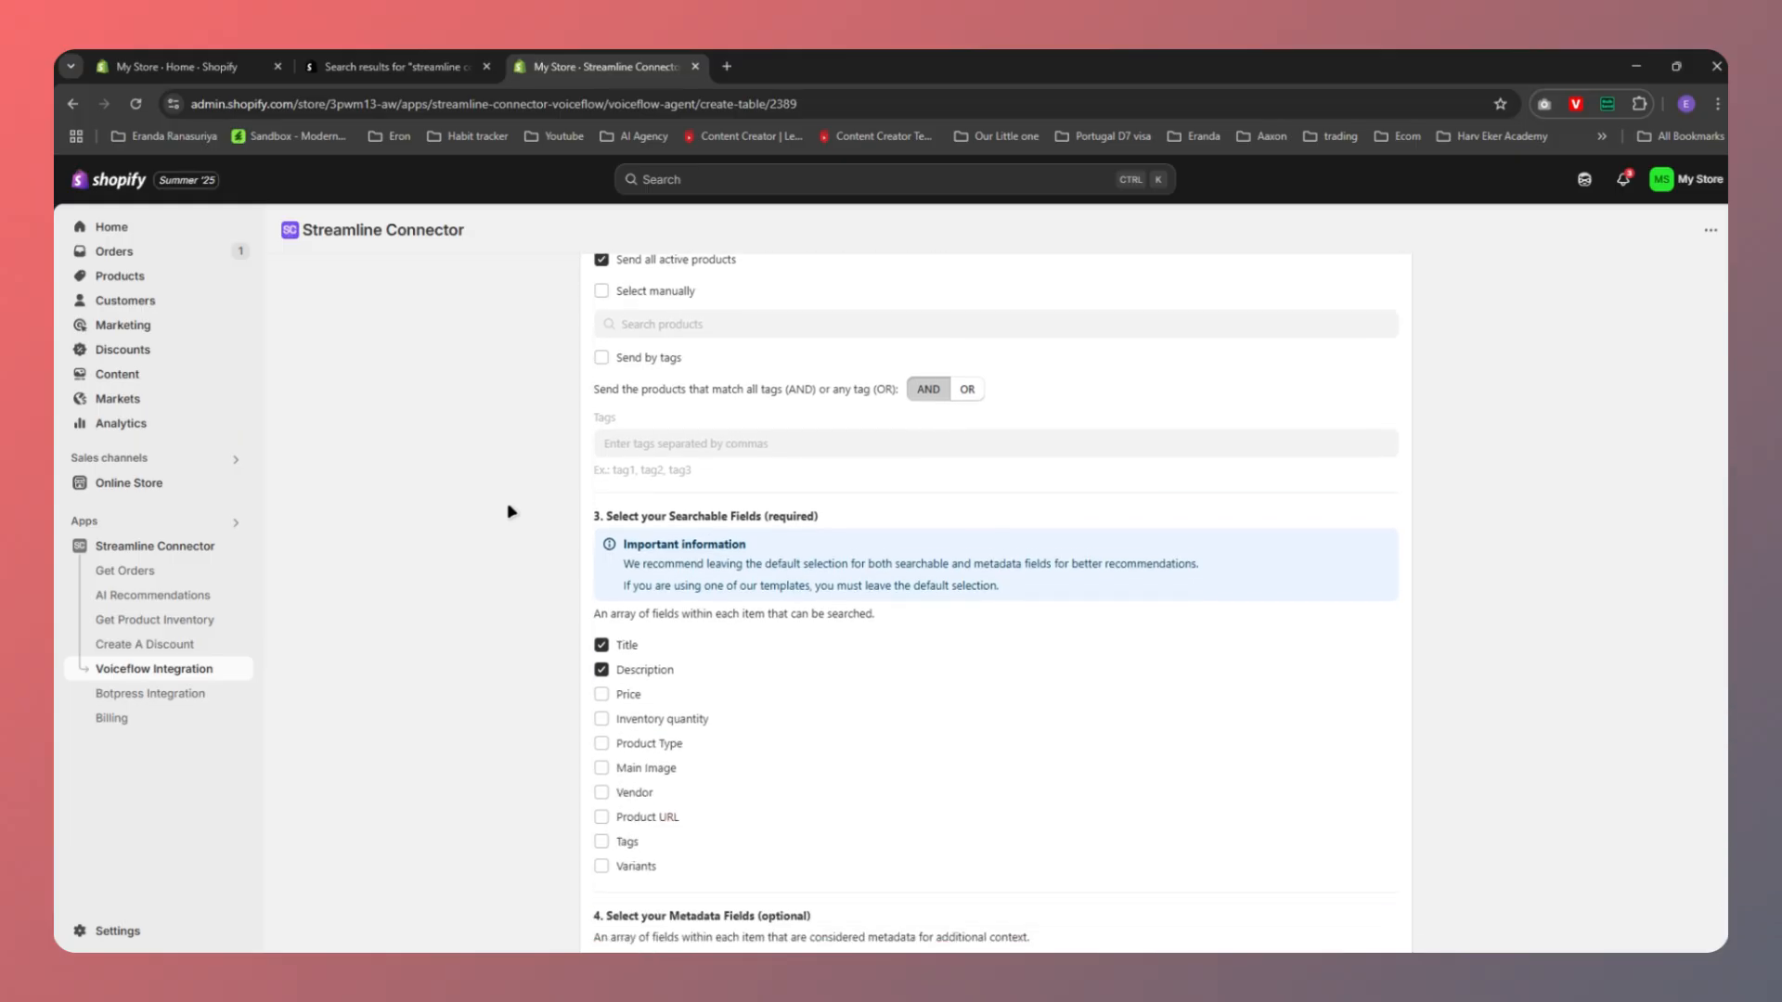
scroll(508, 511, "down", 2)
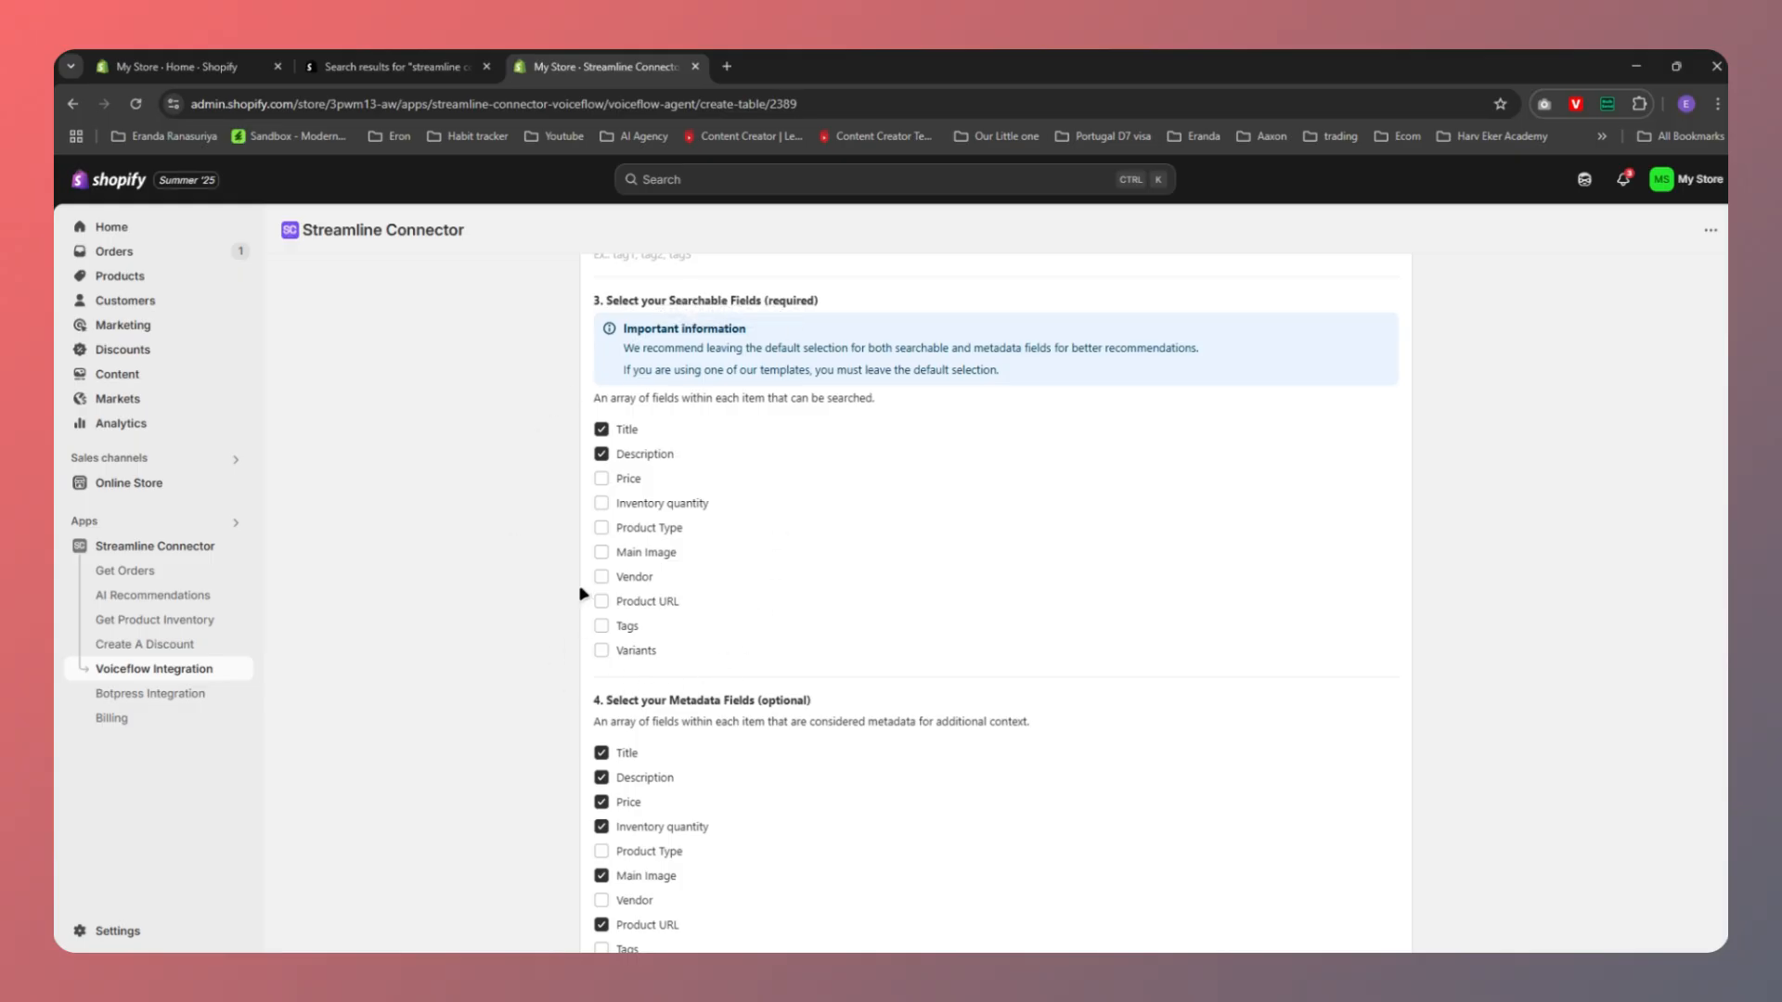
left_click(602, 480)
scroll(852, 558, "down", 4)
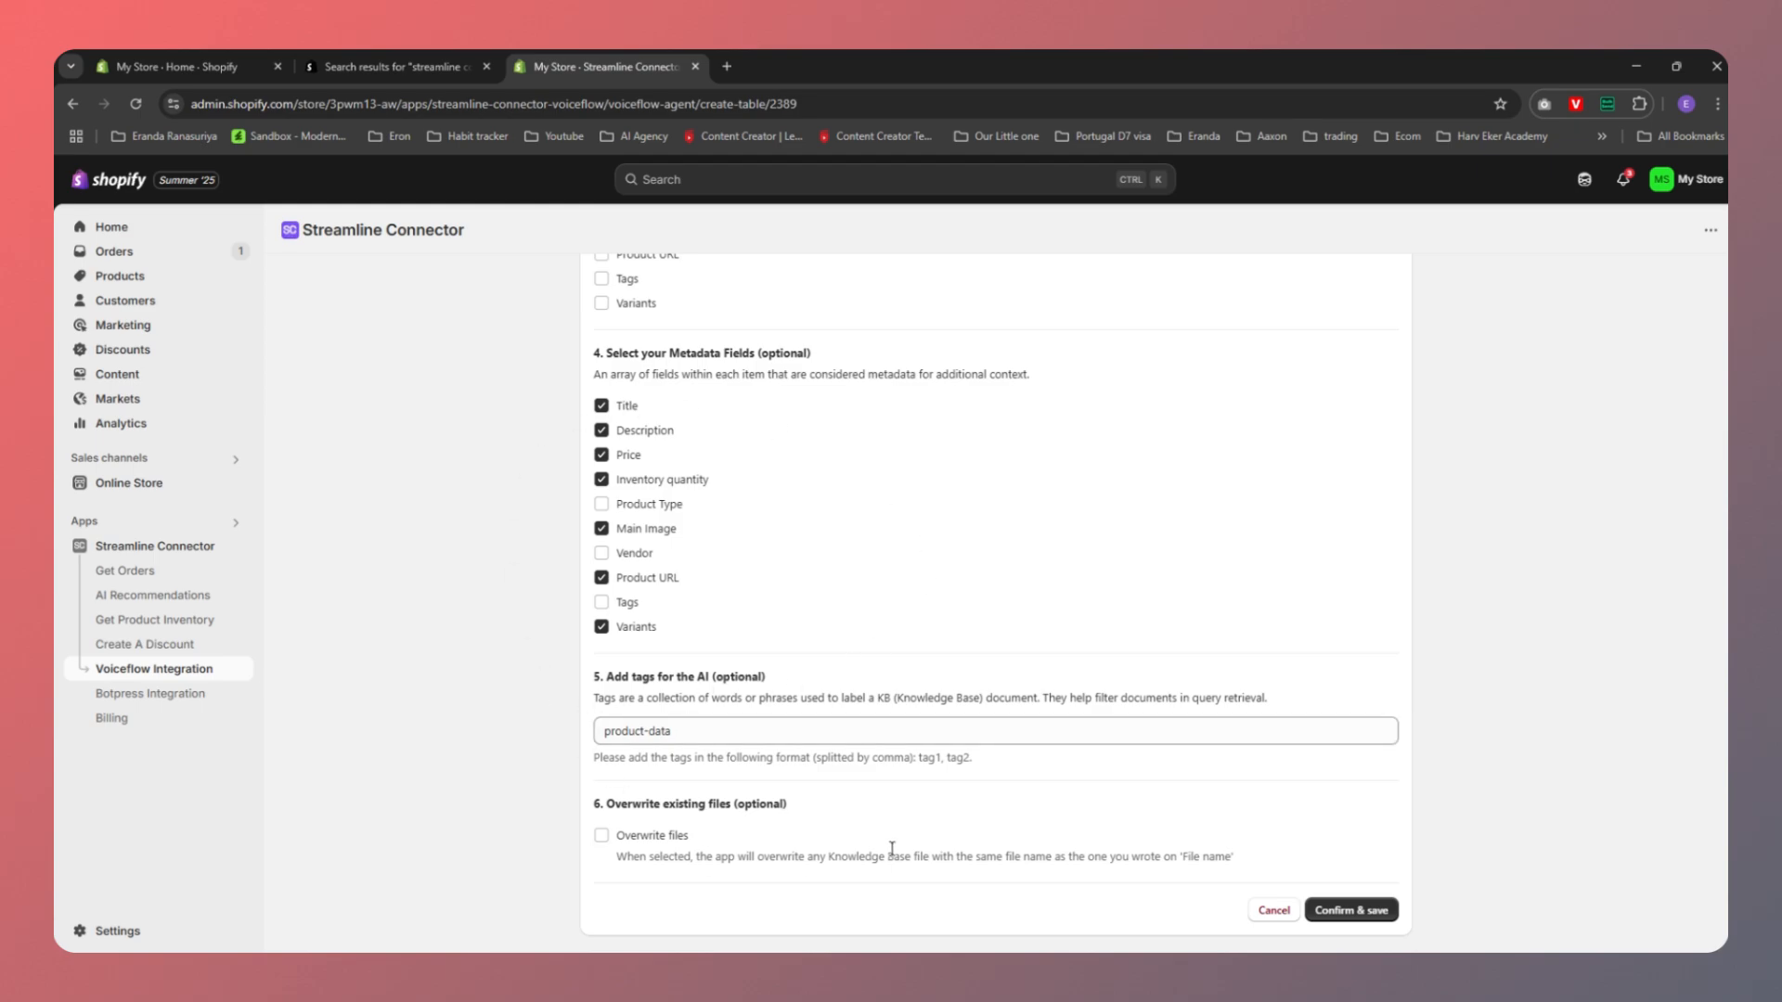
left_click(1347, 917)
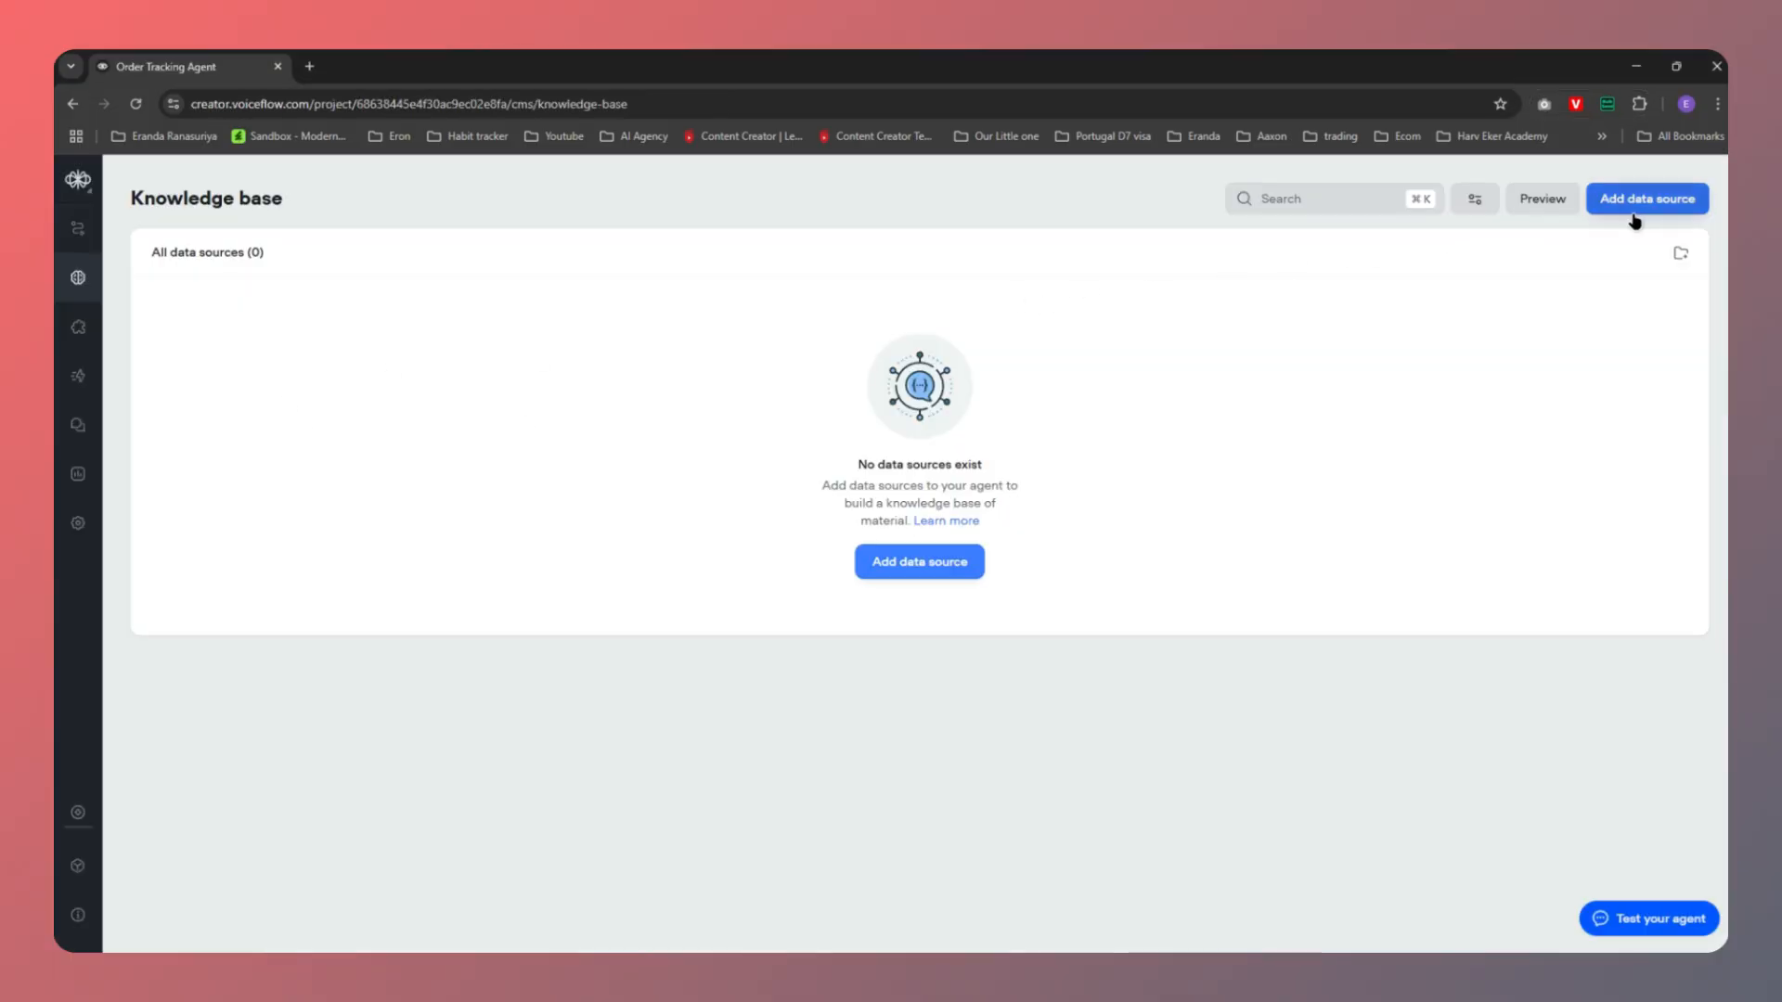
Reload the Knowledge base and inspect the shopify-products data source's product chunks
left_click(135, 103)
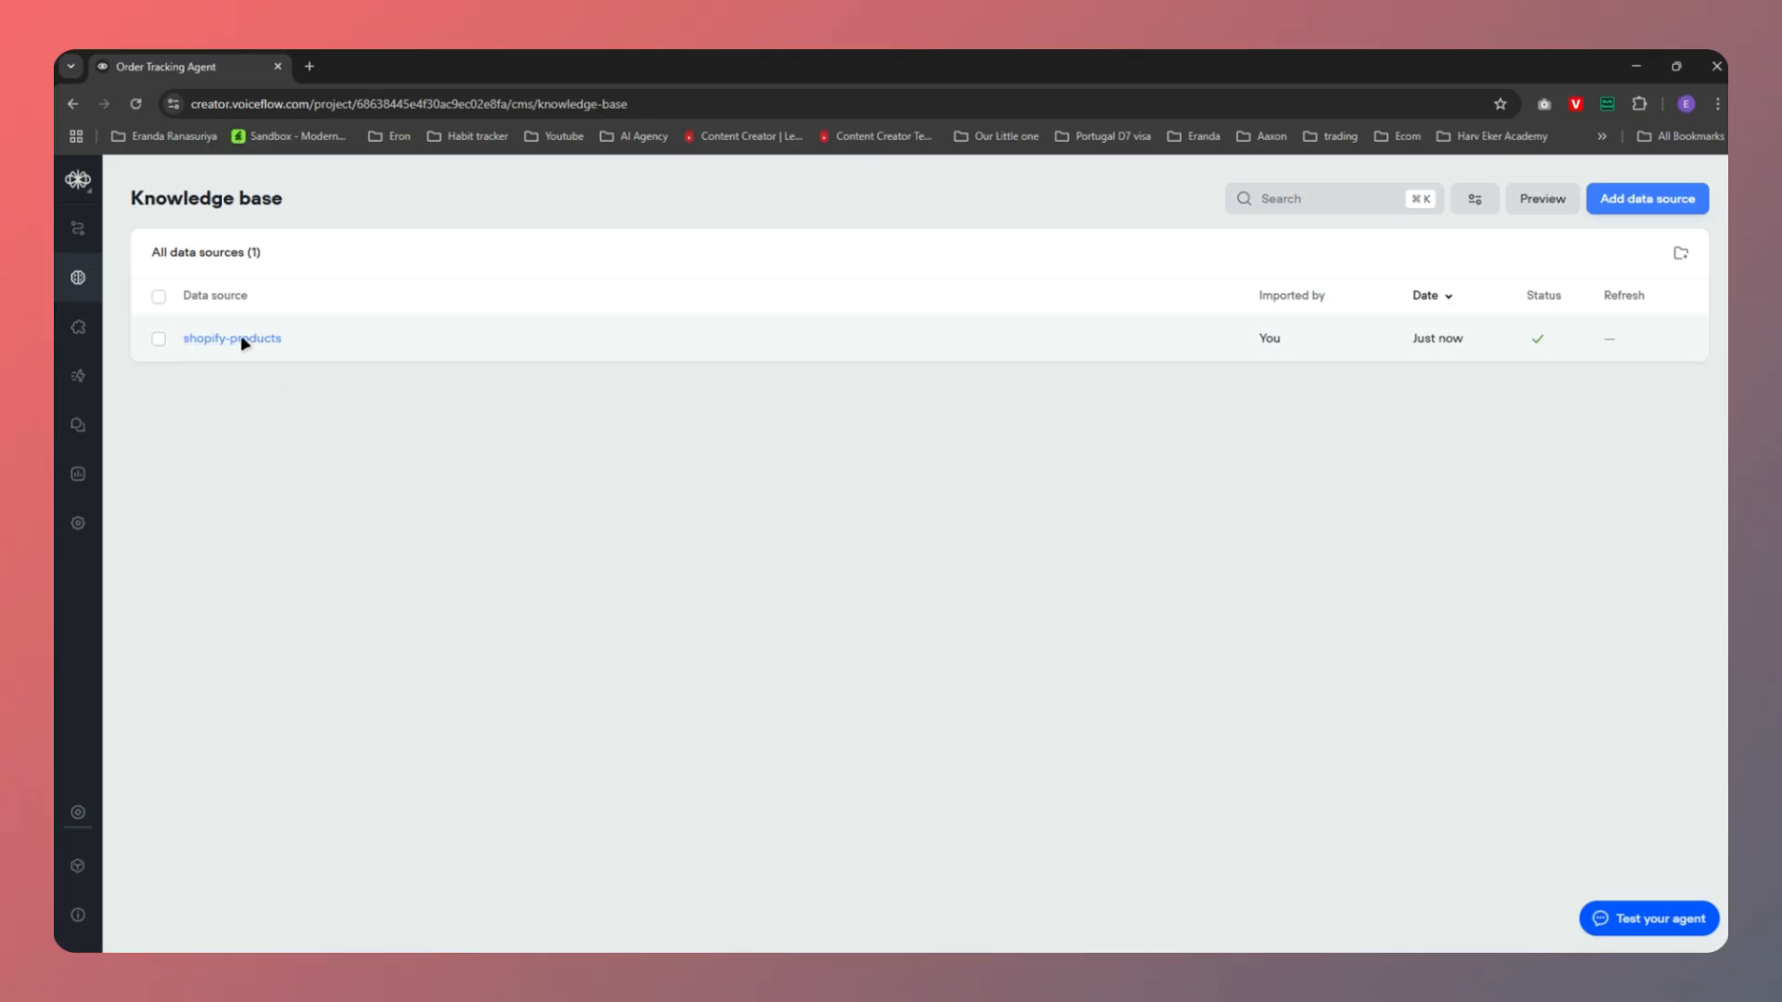
left_click(367, 339)
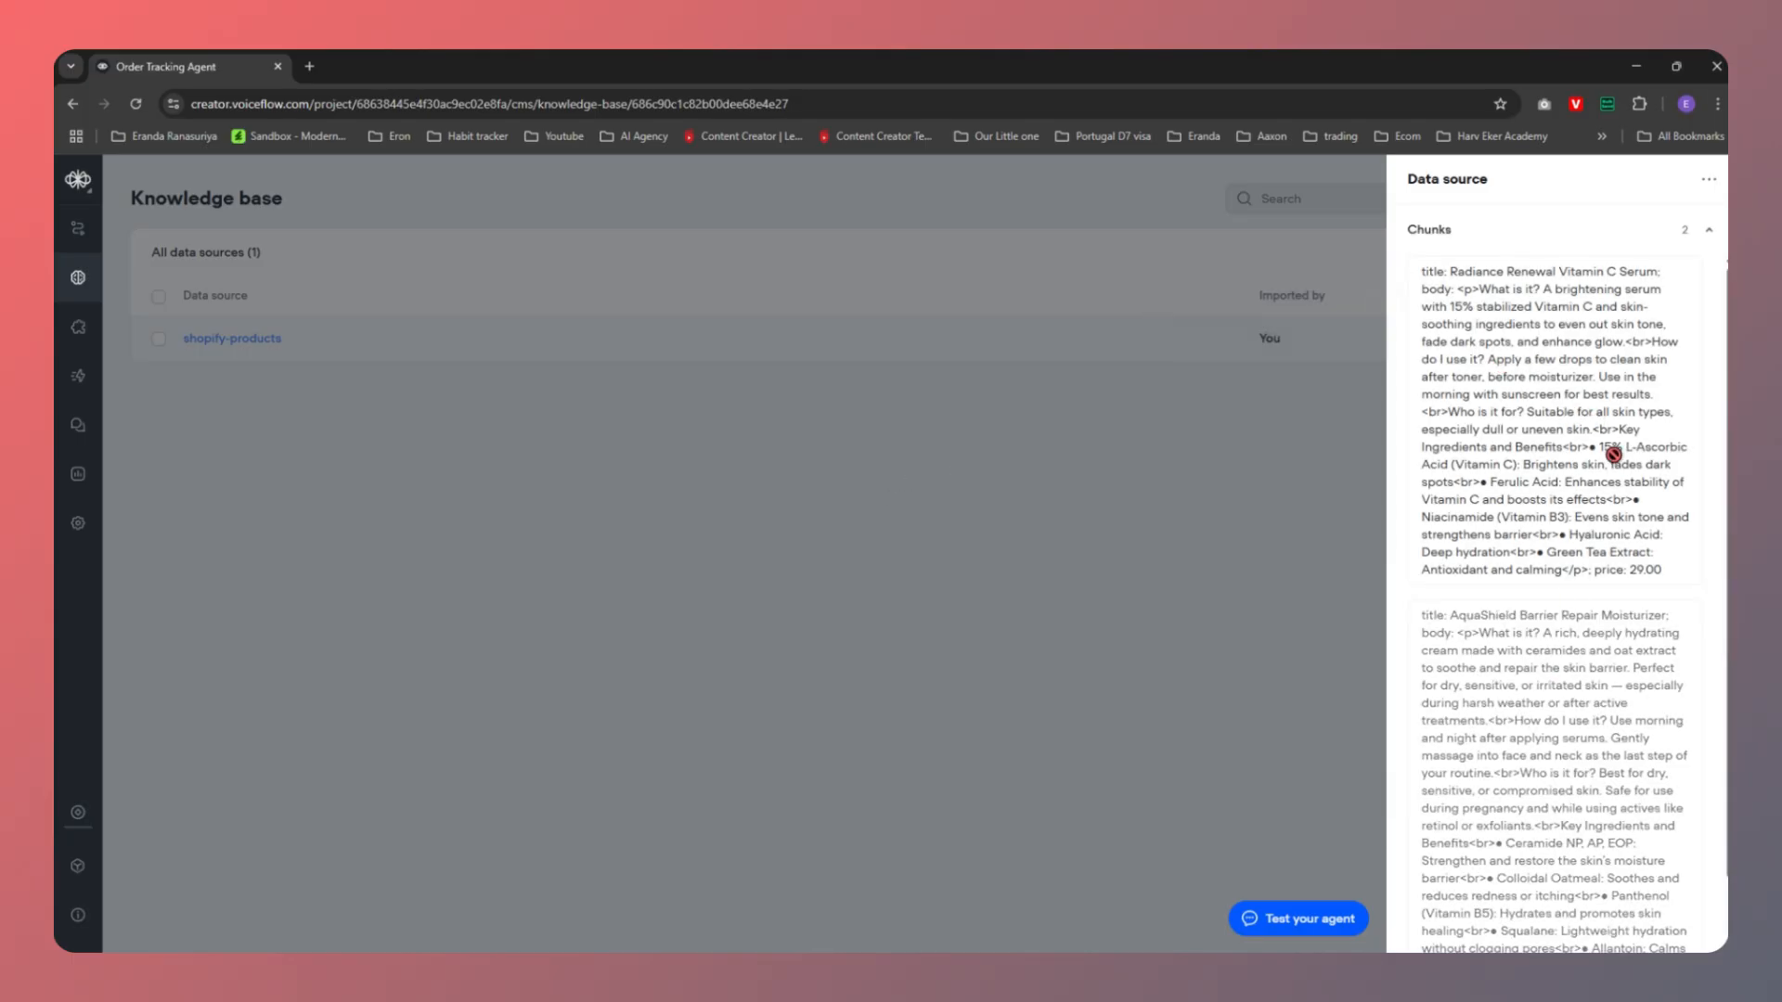
scroll(1578, 519, "down", 1)
scroll(1577, 520, "up", 1)
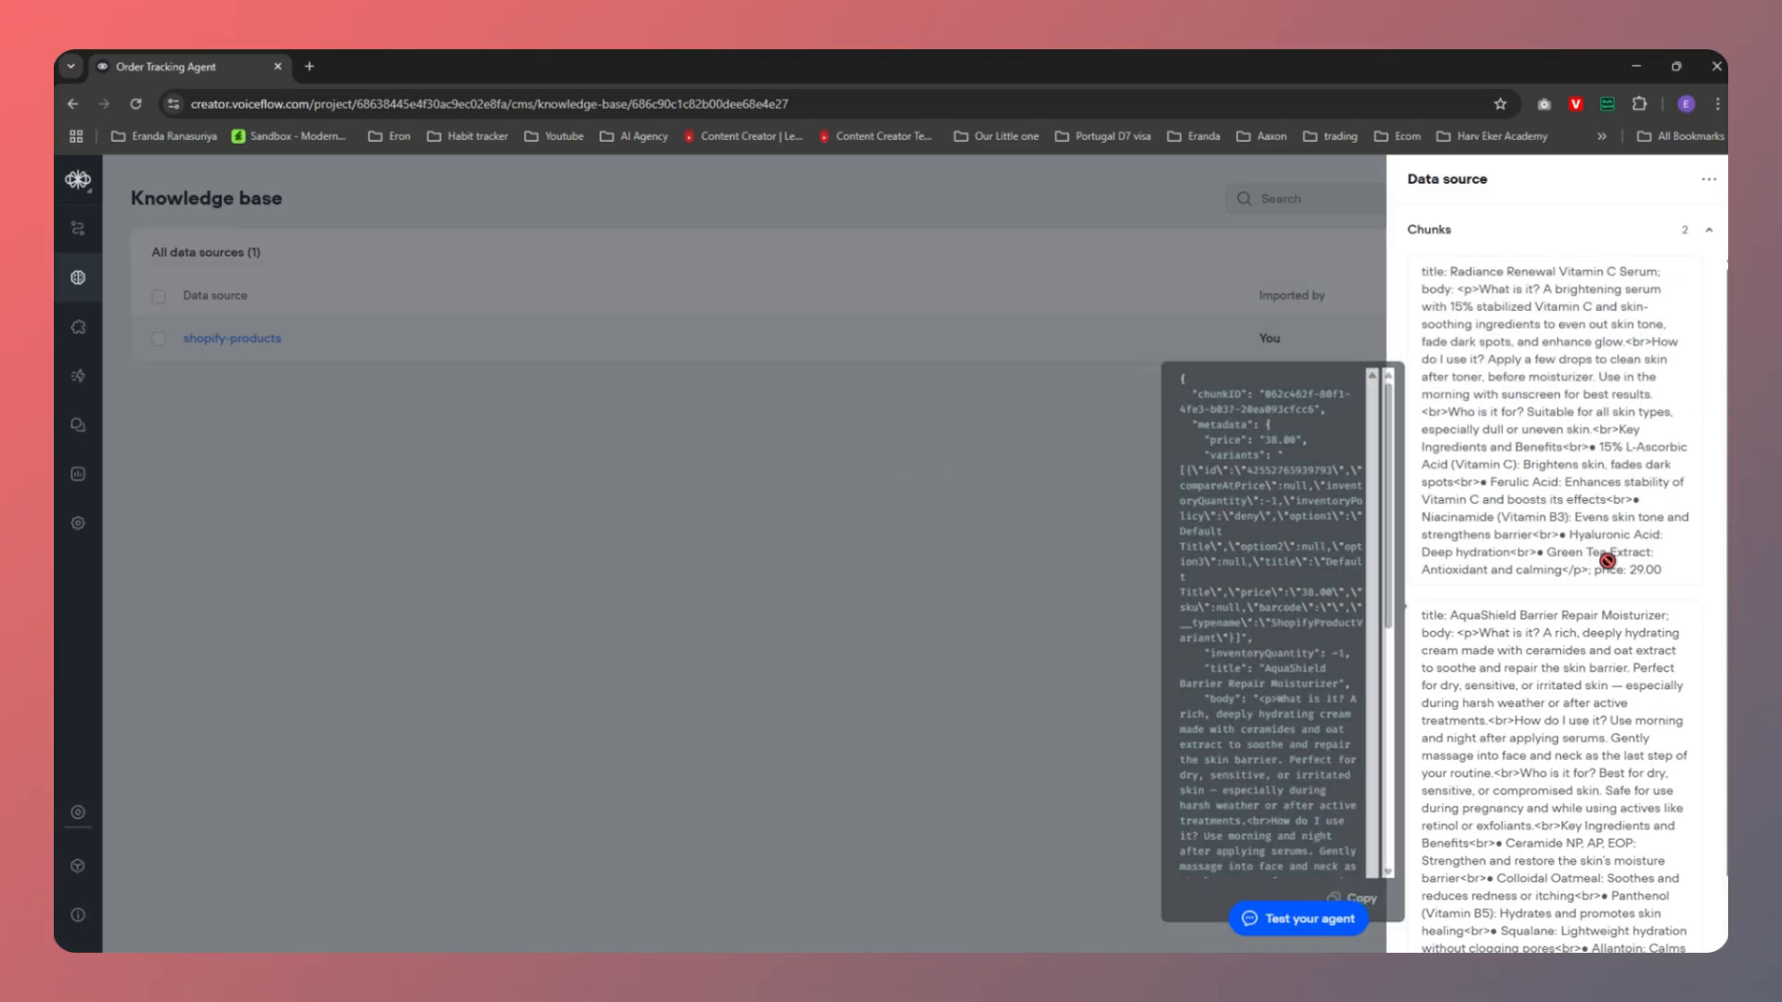
left_click(1394, 418)
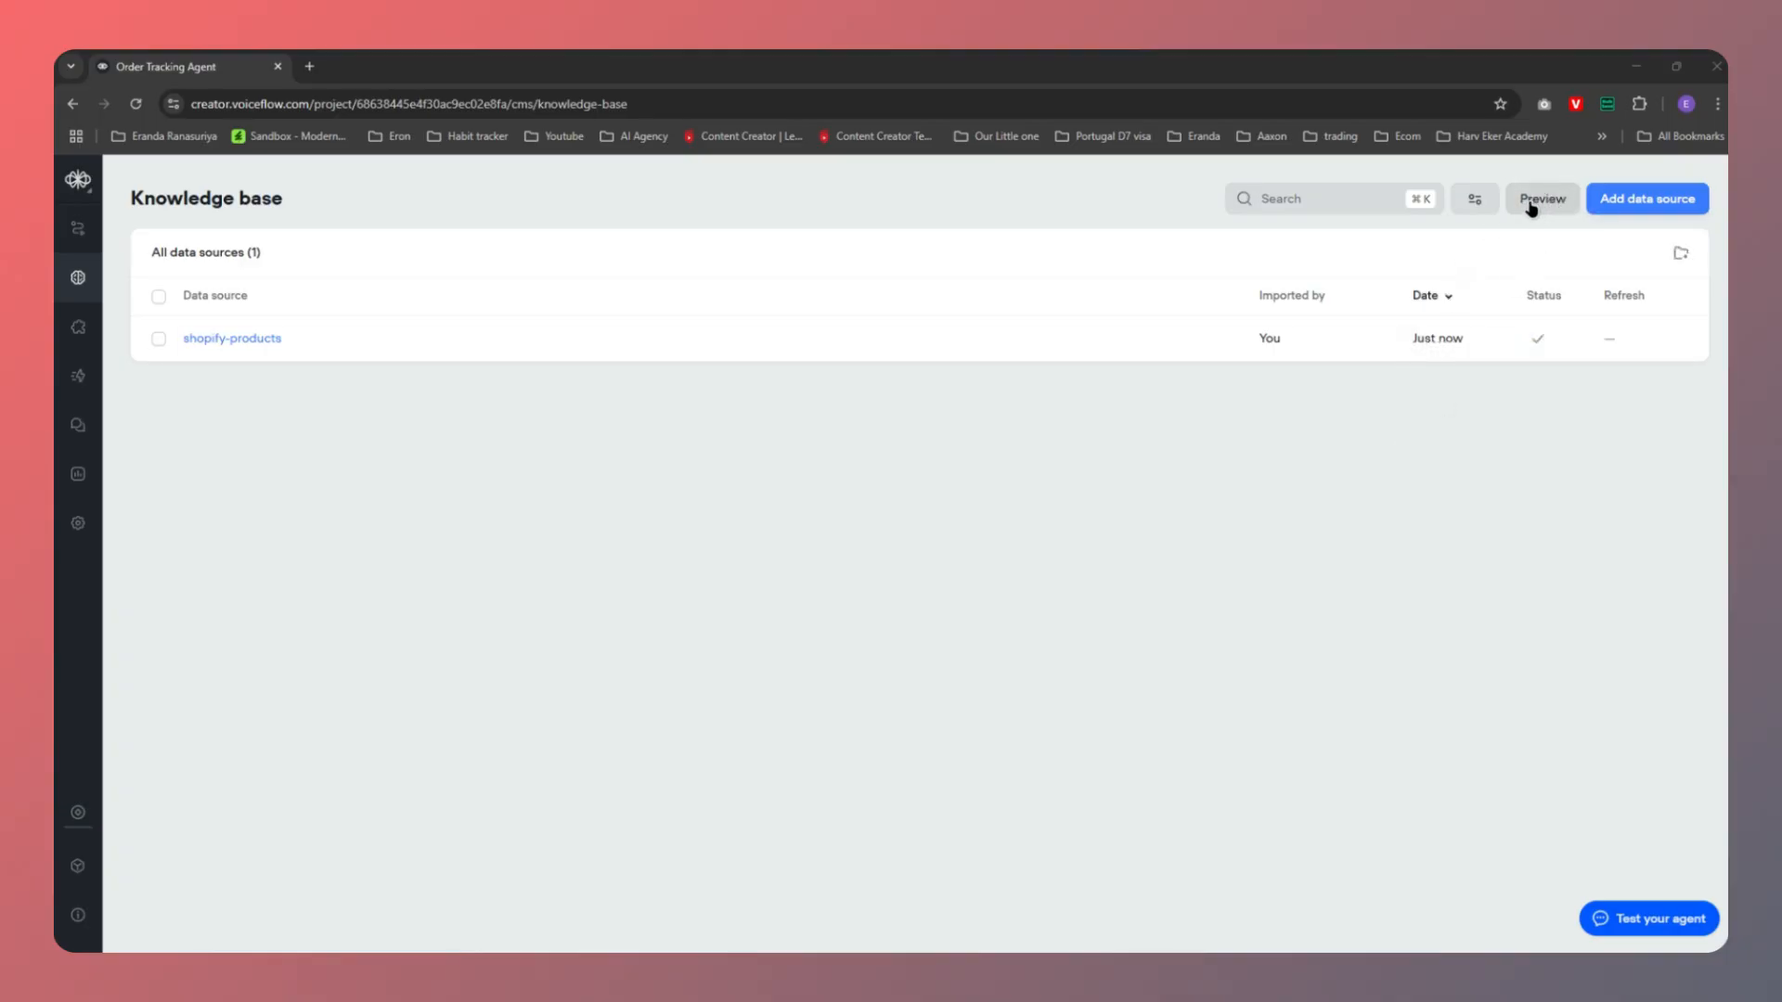
left_click(1538, 203)
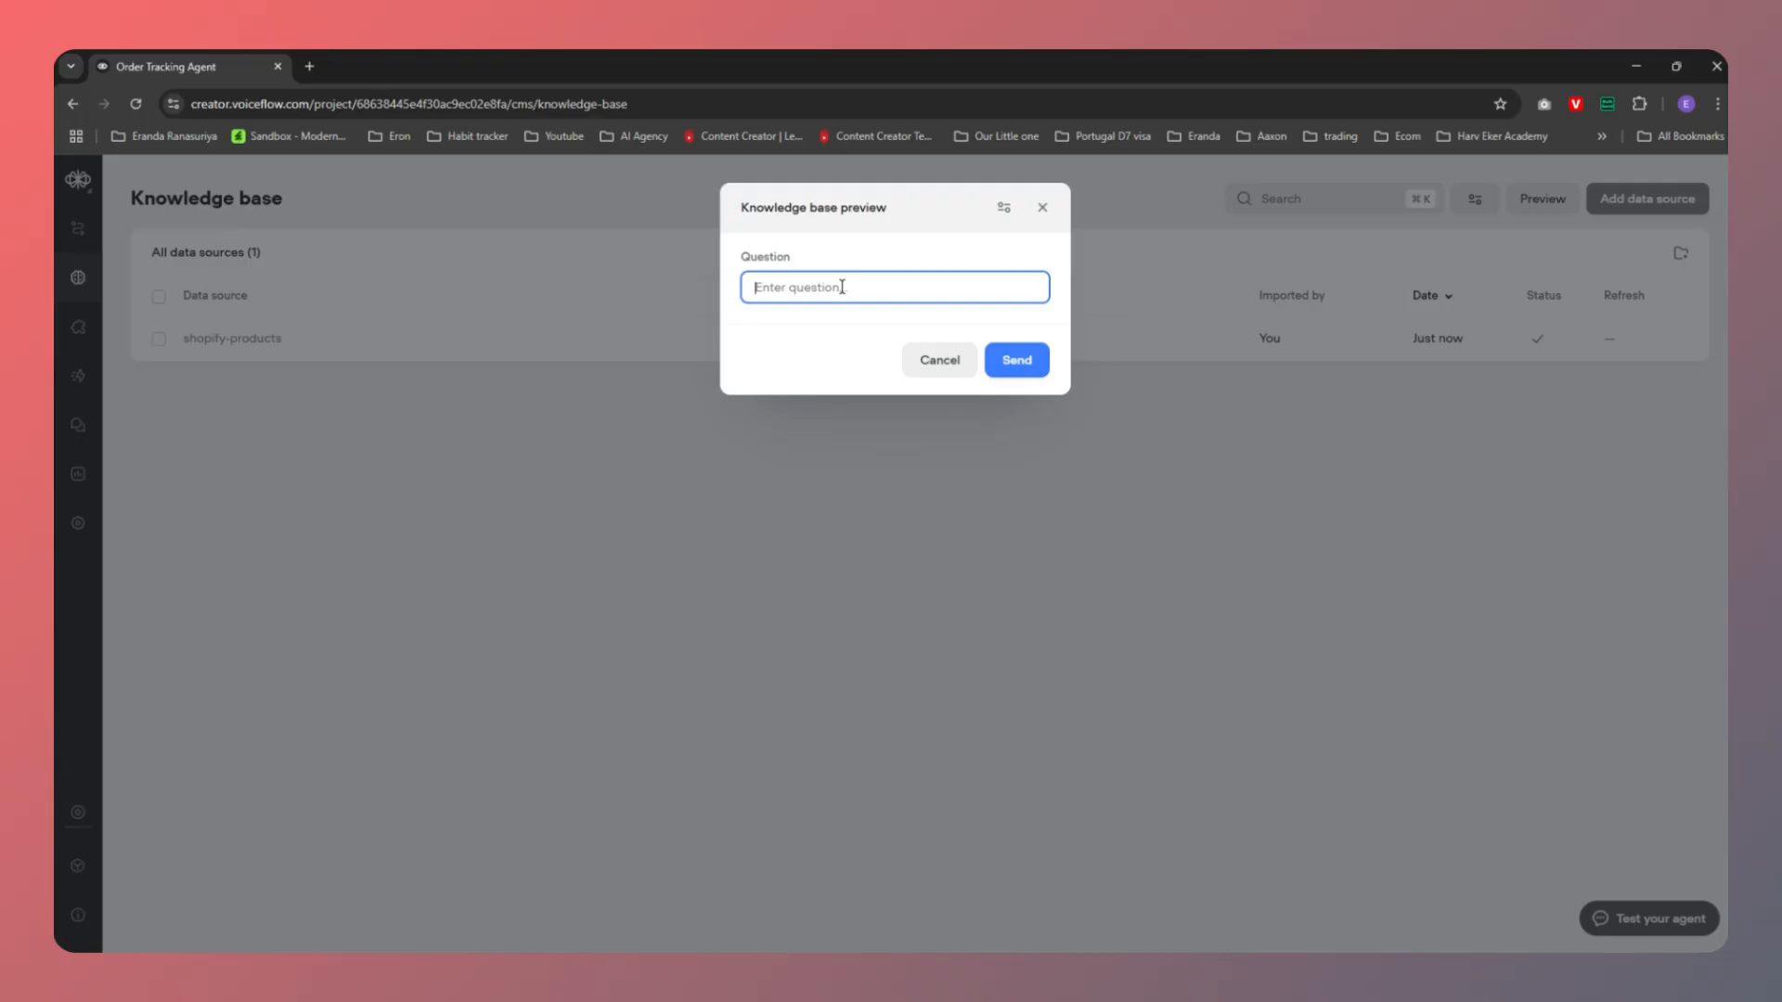
type("what are the products yuo")
key("BackSpace")
key("BackSpace")
type("ou have?")
key("Return")
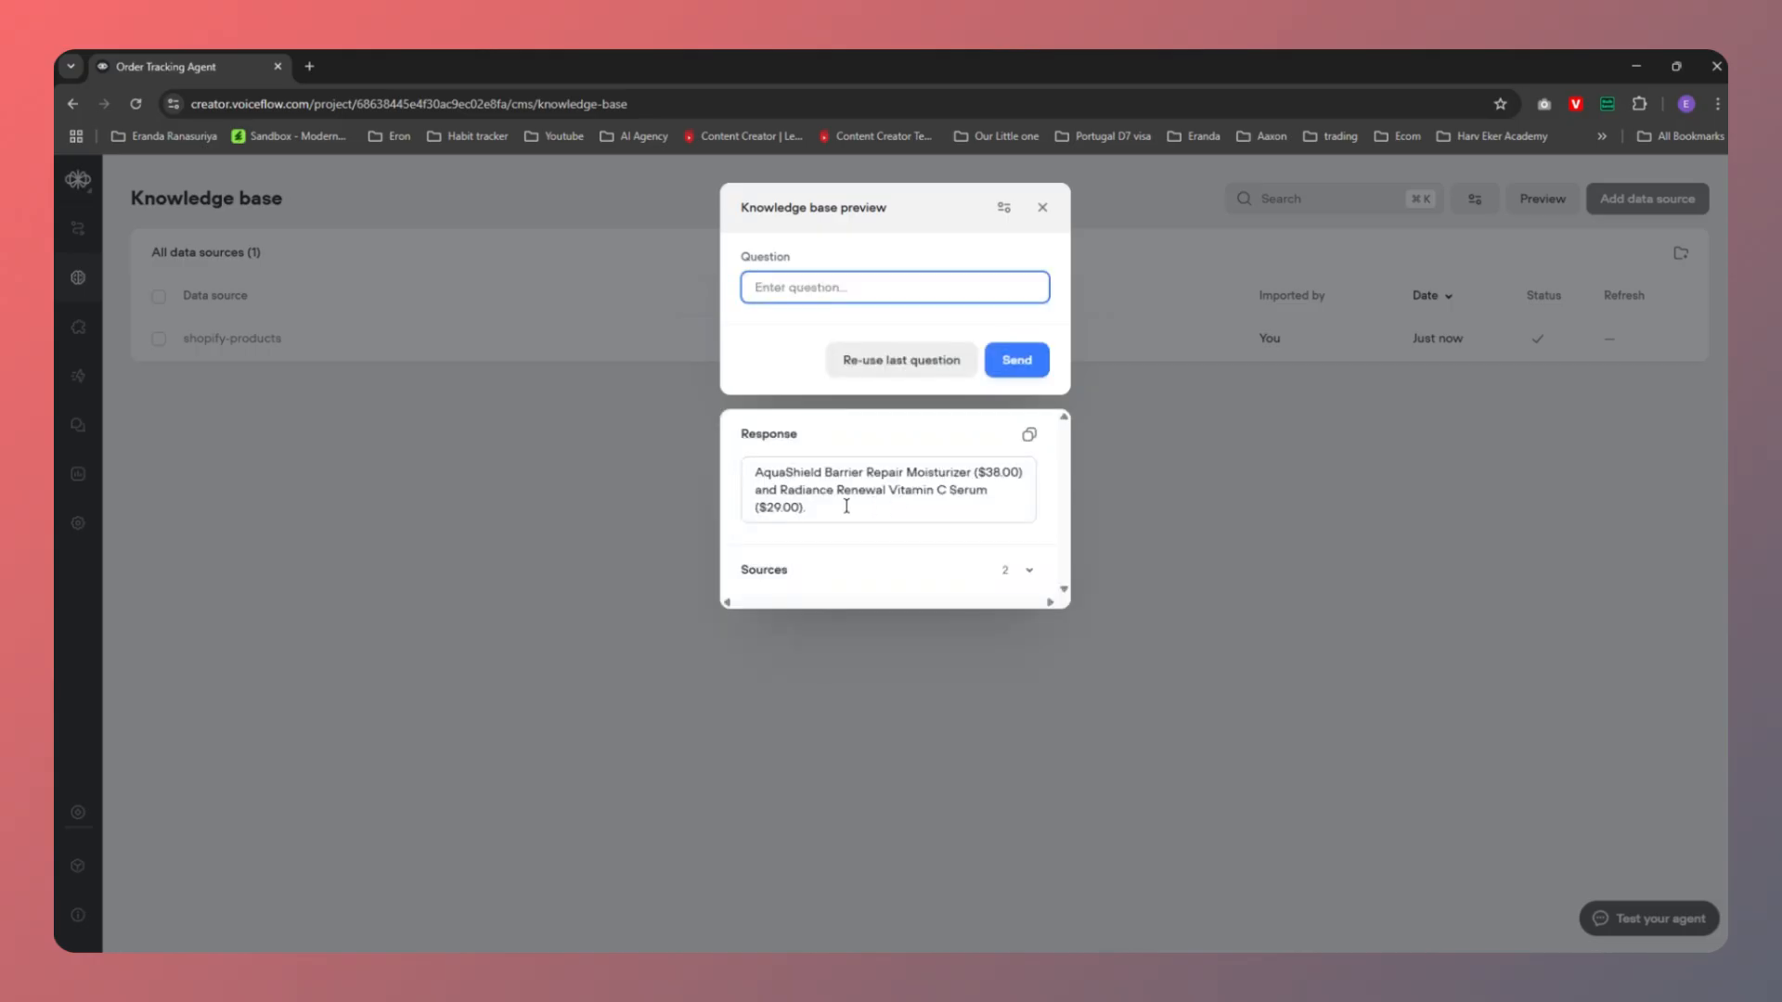
left_click_drag(834, 507, 736, 480)
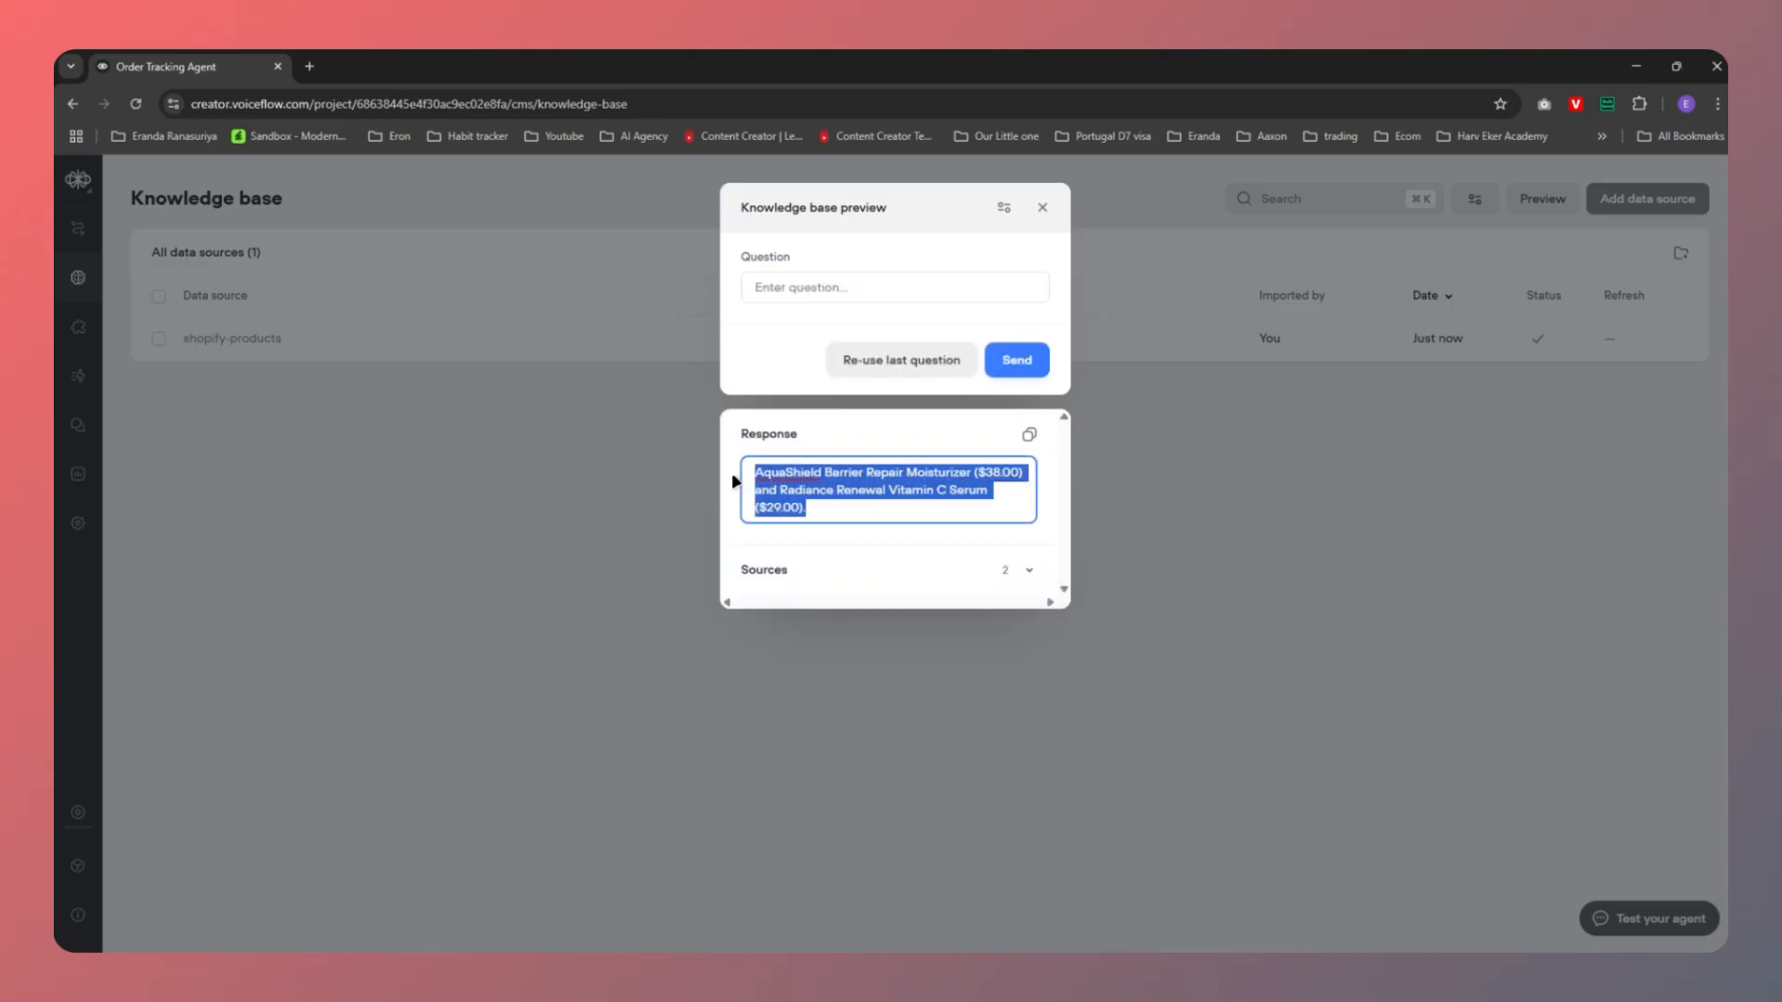
left_click(835, 559)
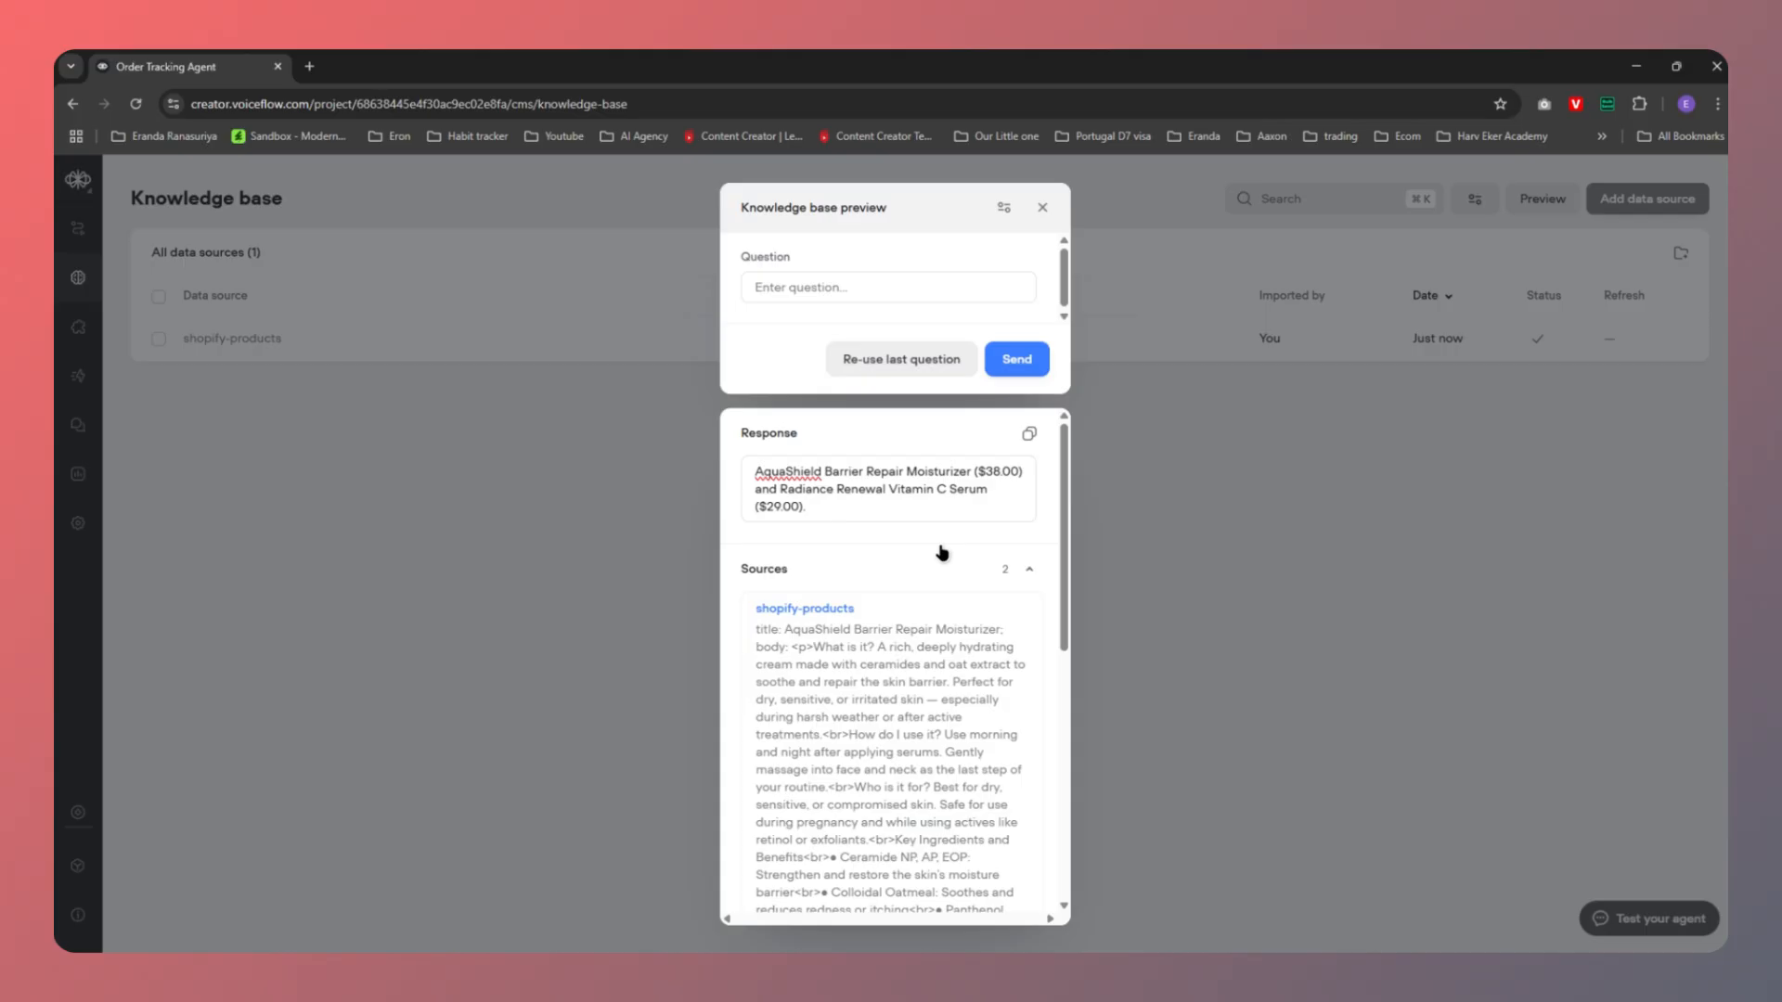
left_click(1042, 207)
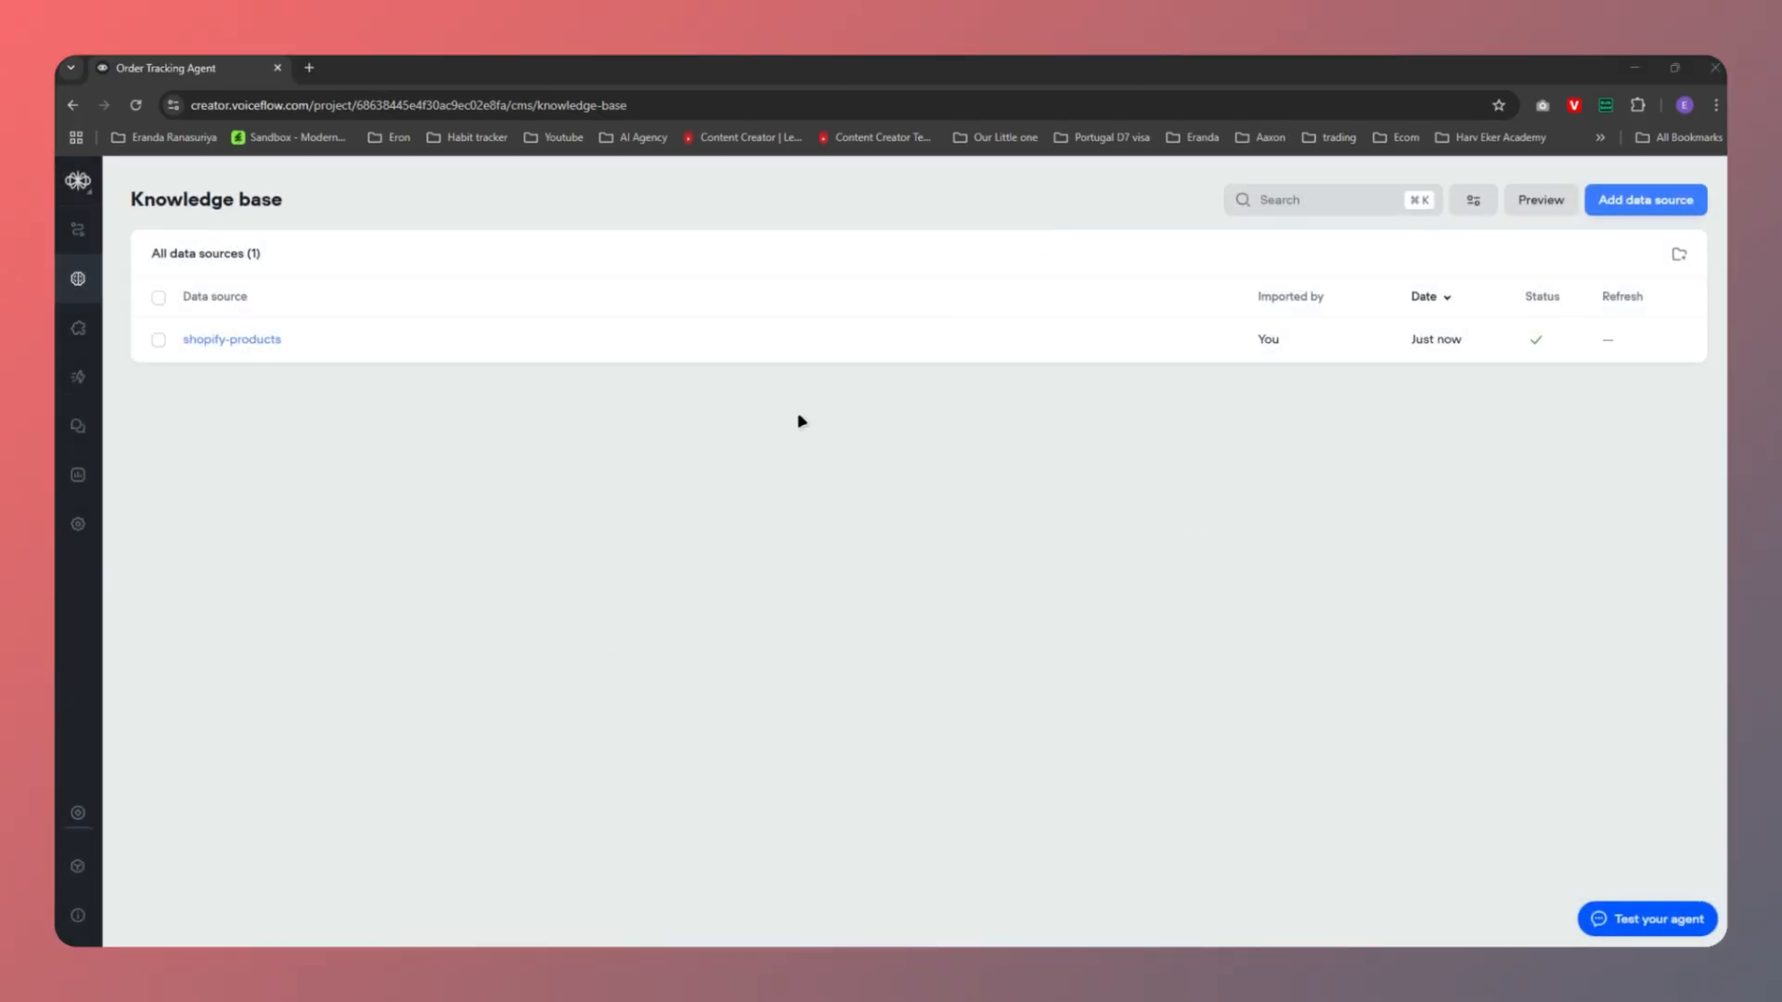
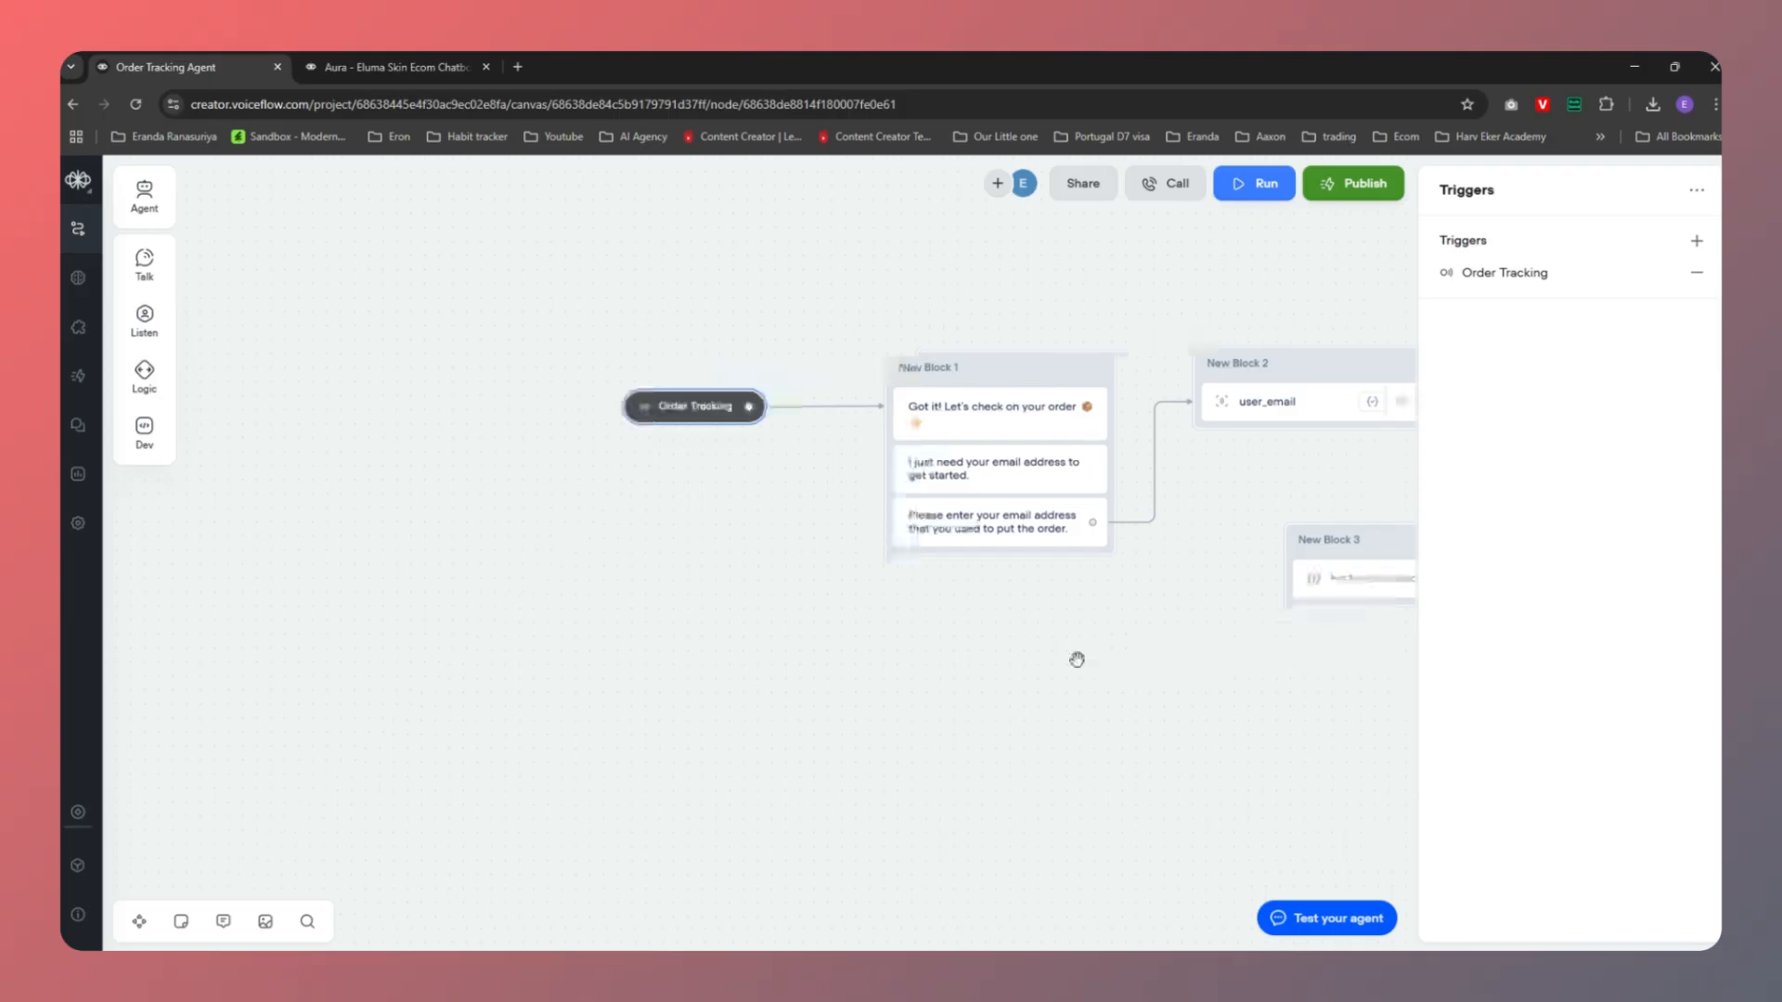
Delete the empty New Block 3 so the flow ends after the user_email capture
left_click(1148, 551)
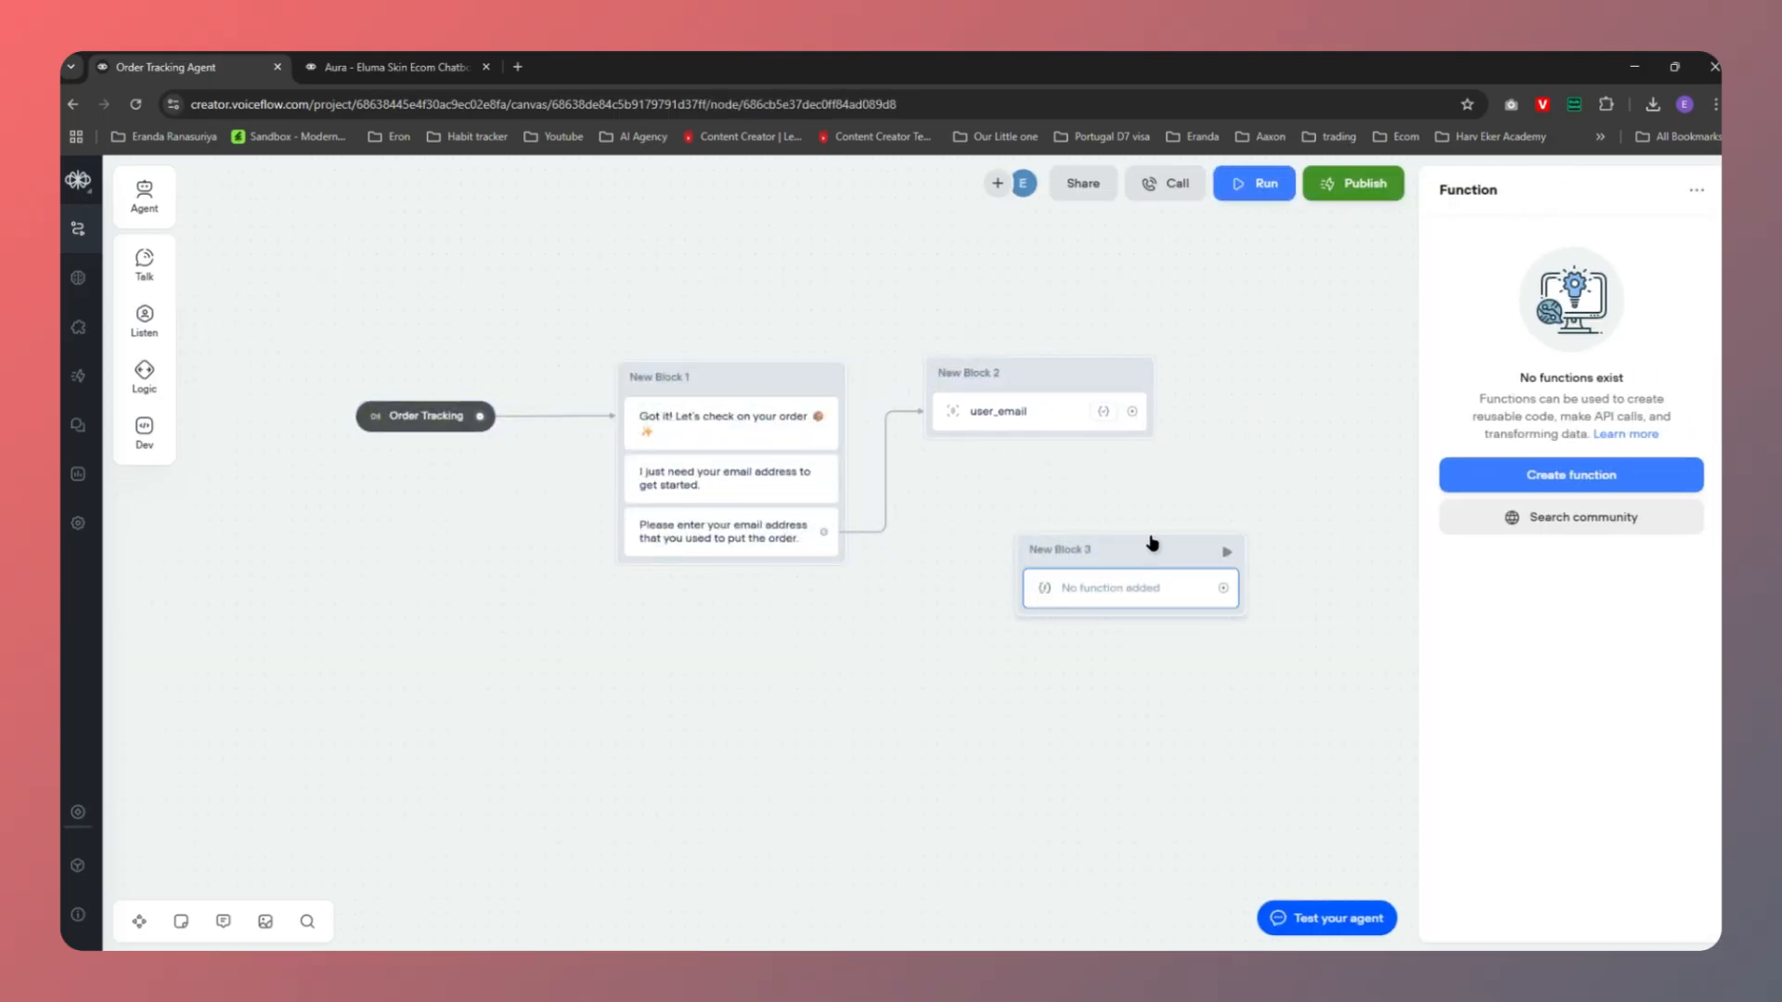
key("Delete")
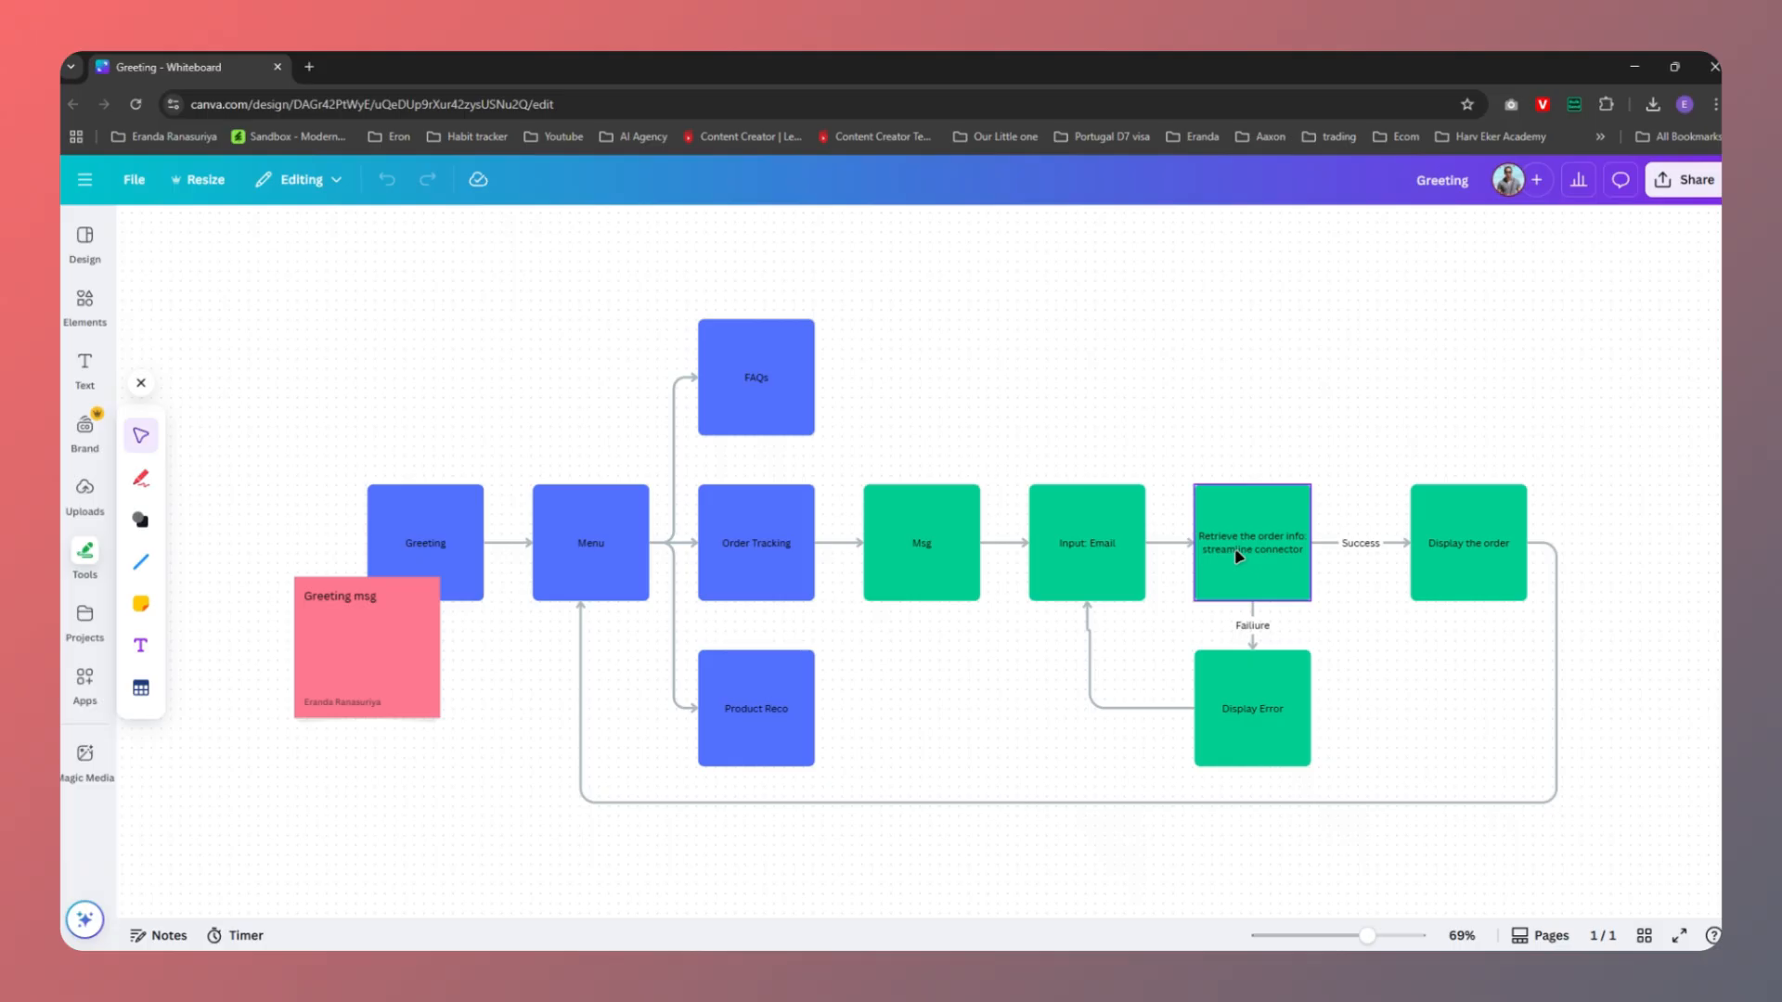
left_click(1099, 559)
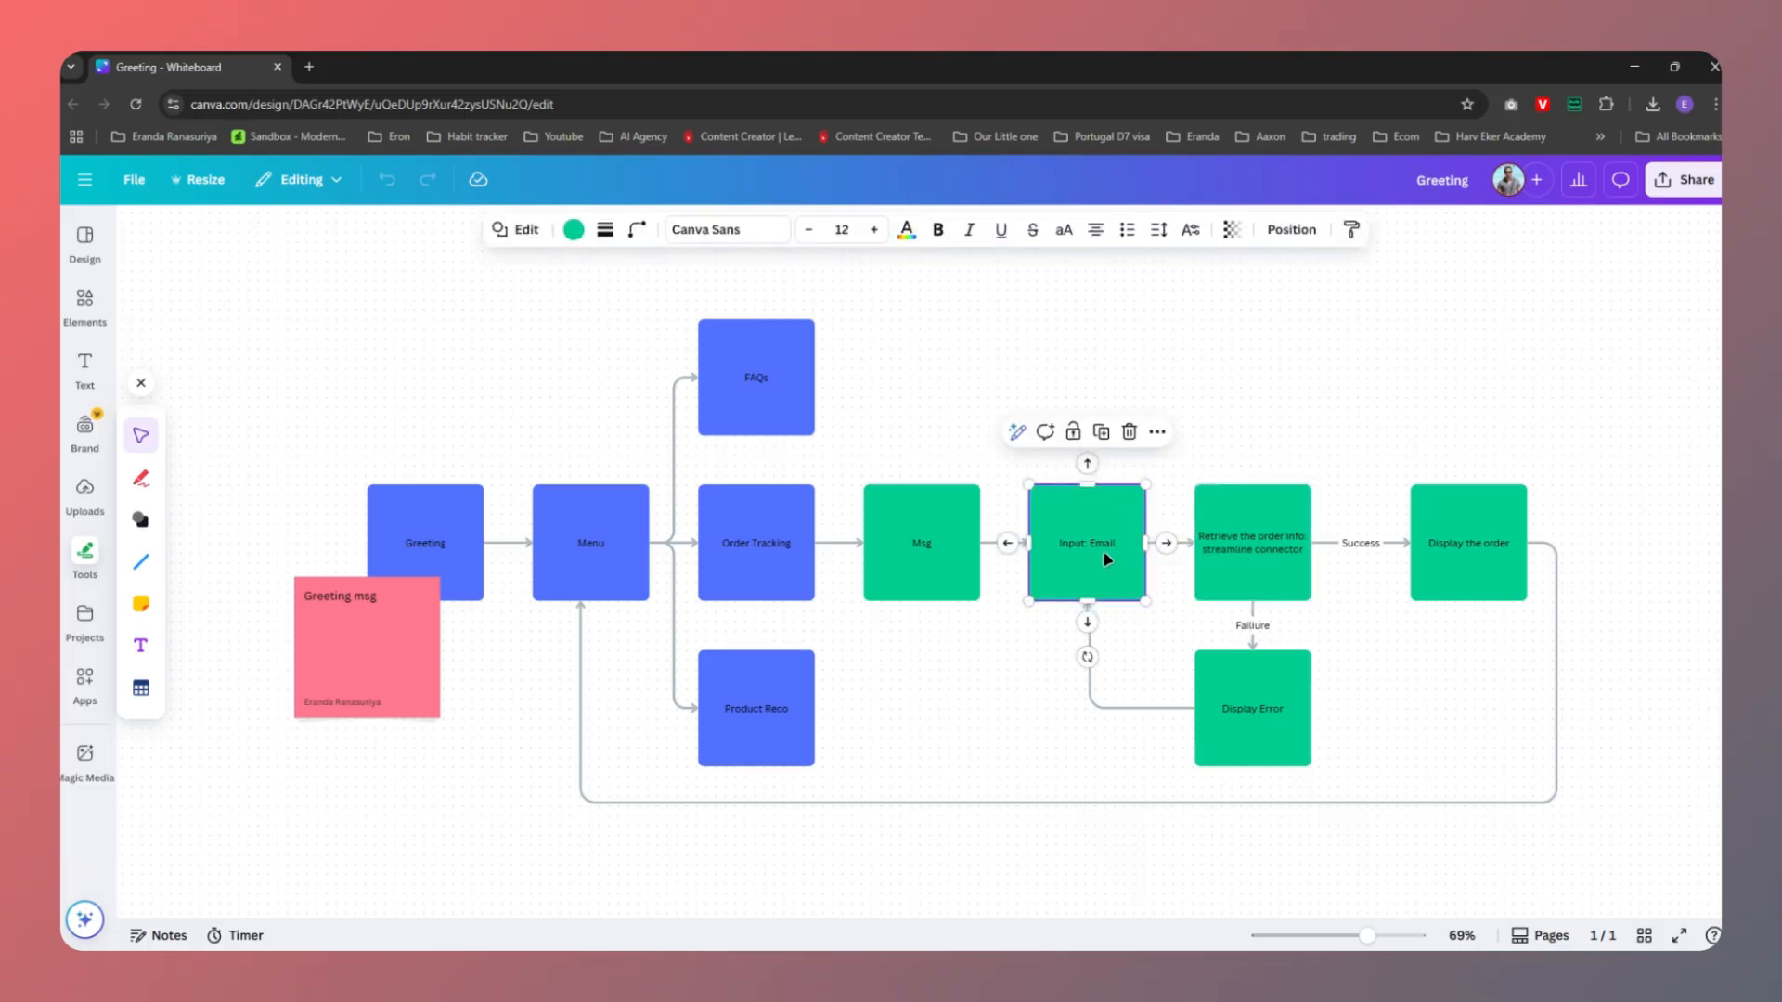
left_click(1254, 560)
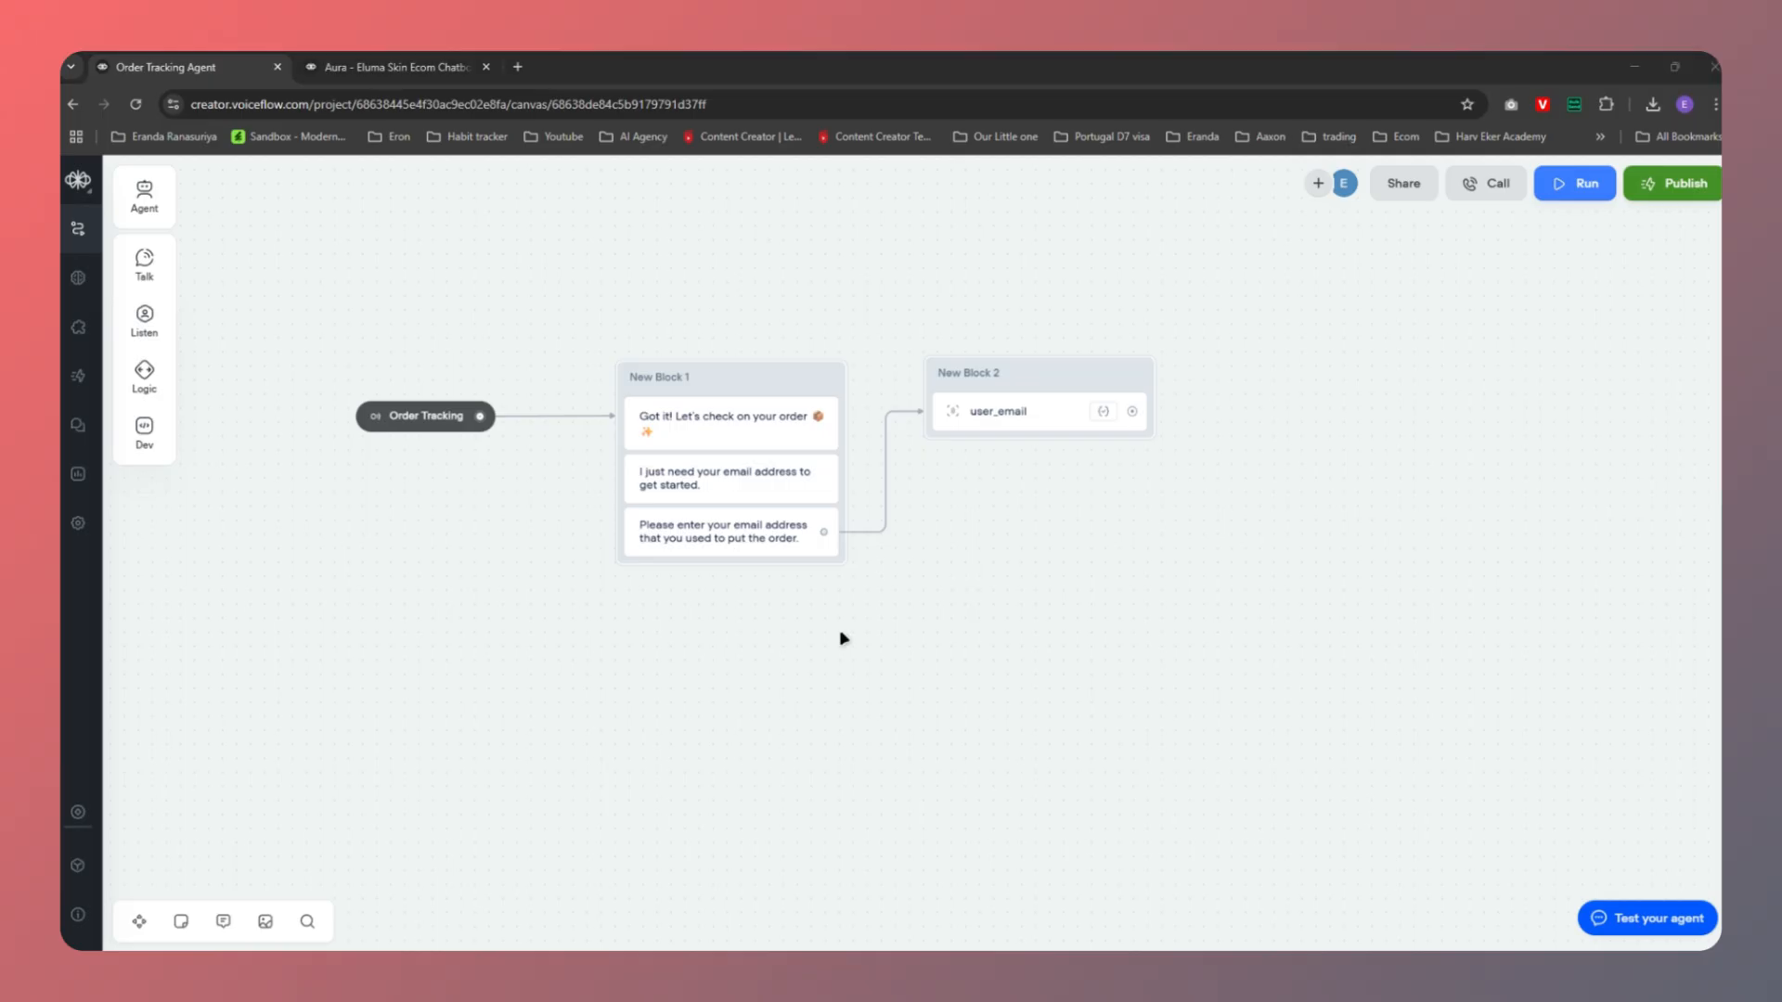
In Streamline Connector's Get Orders page, select the endpoint URL and Shop ID values
key("alt+Tab")
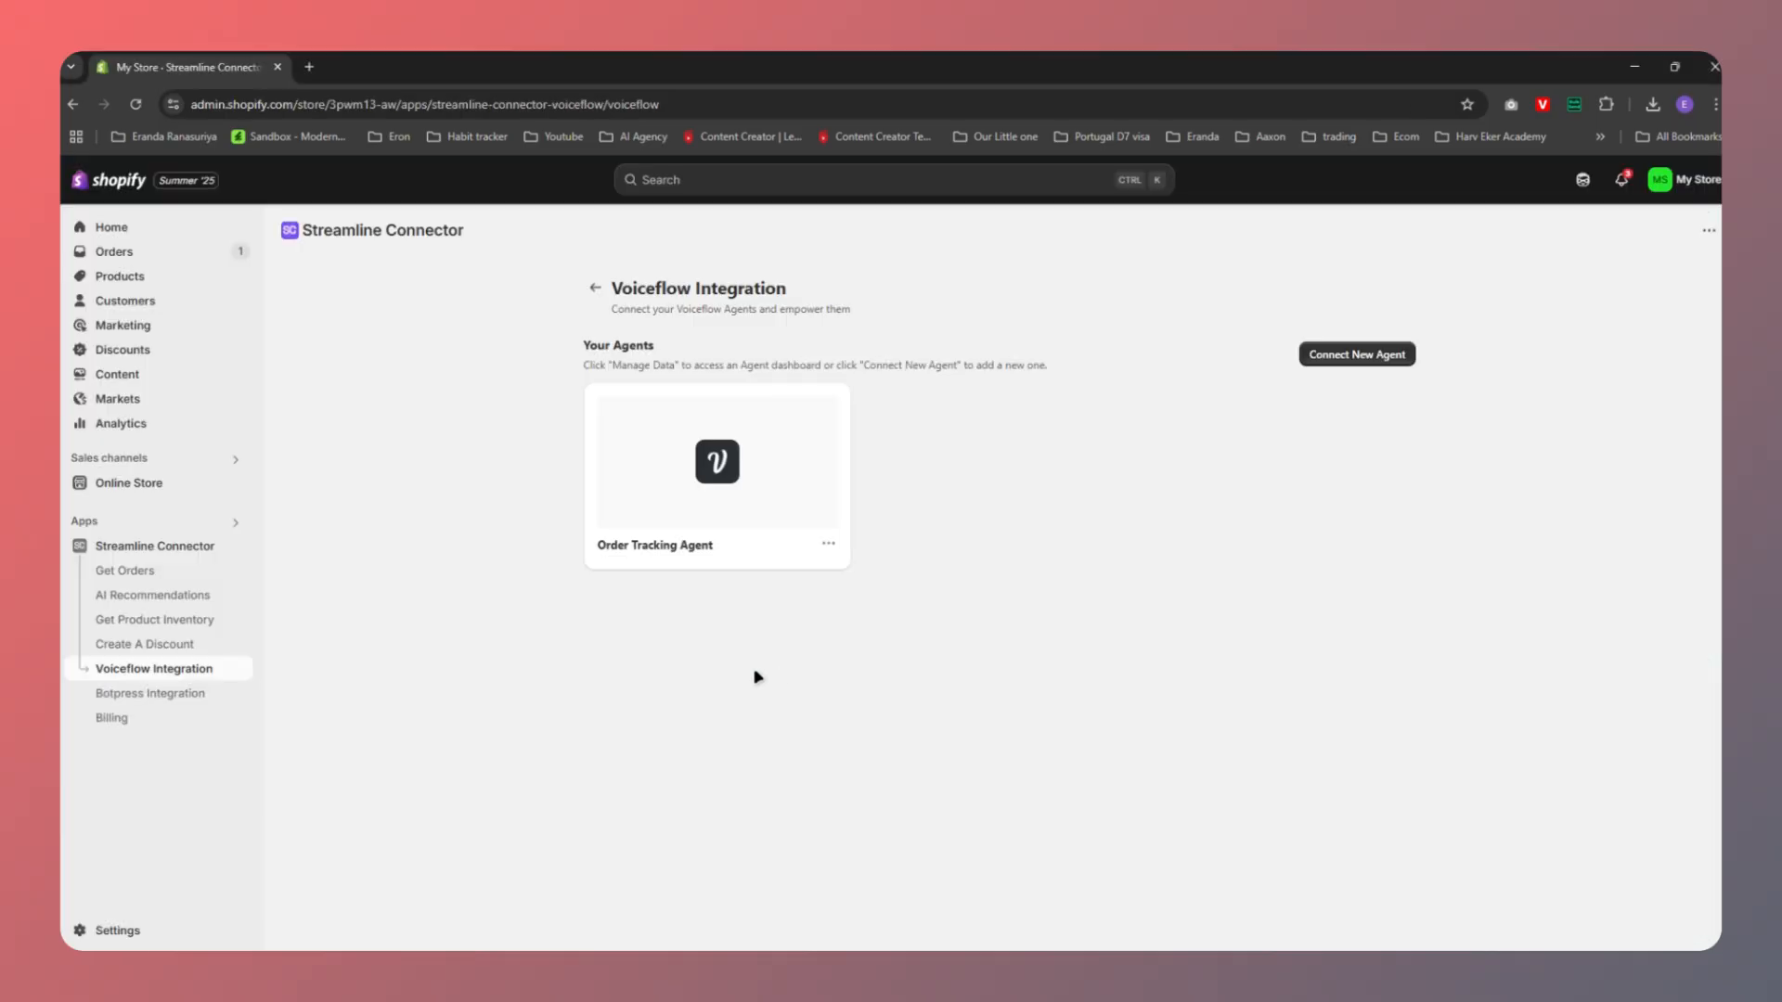
left_click(134, 542)
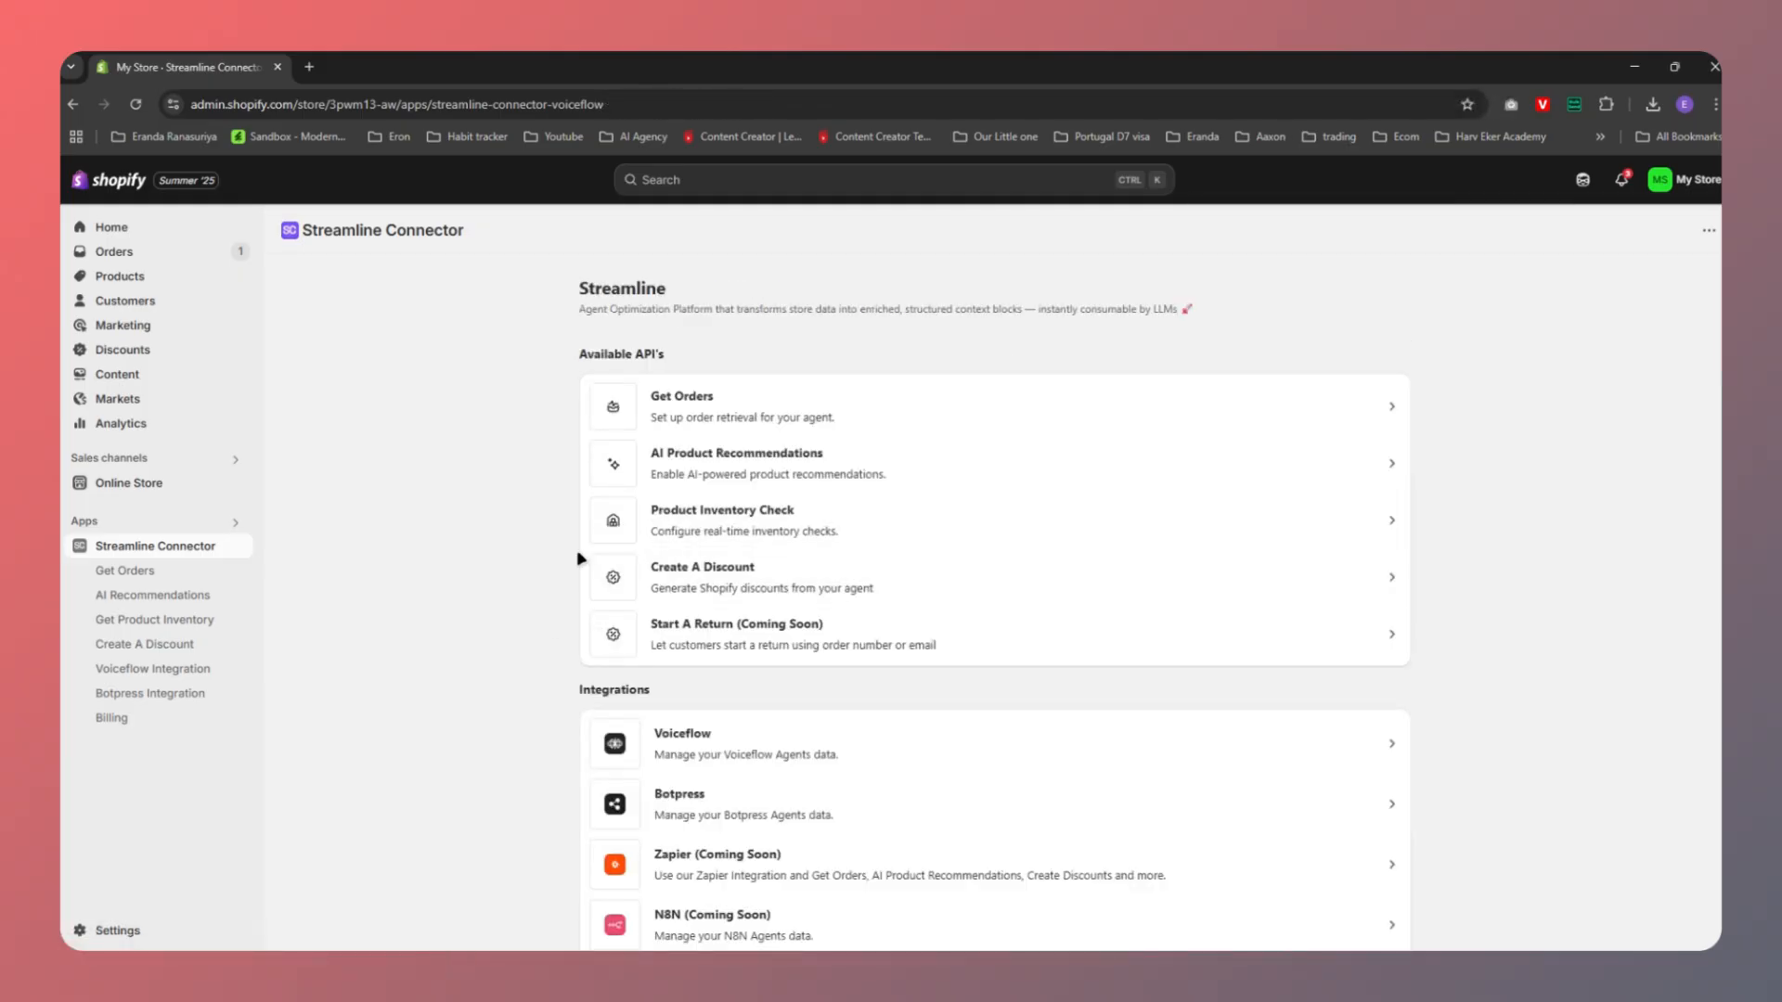
scroll(525, 654, "down", 1)
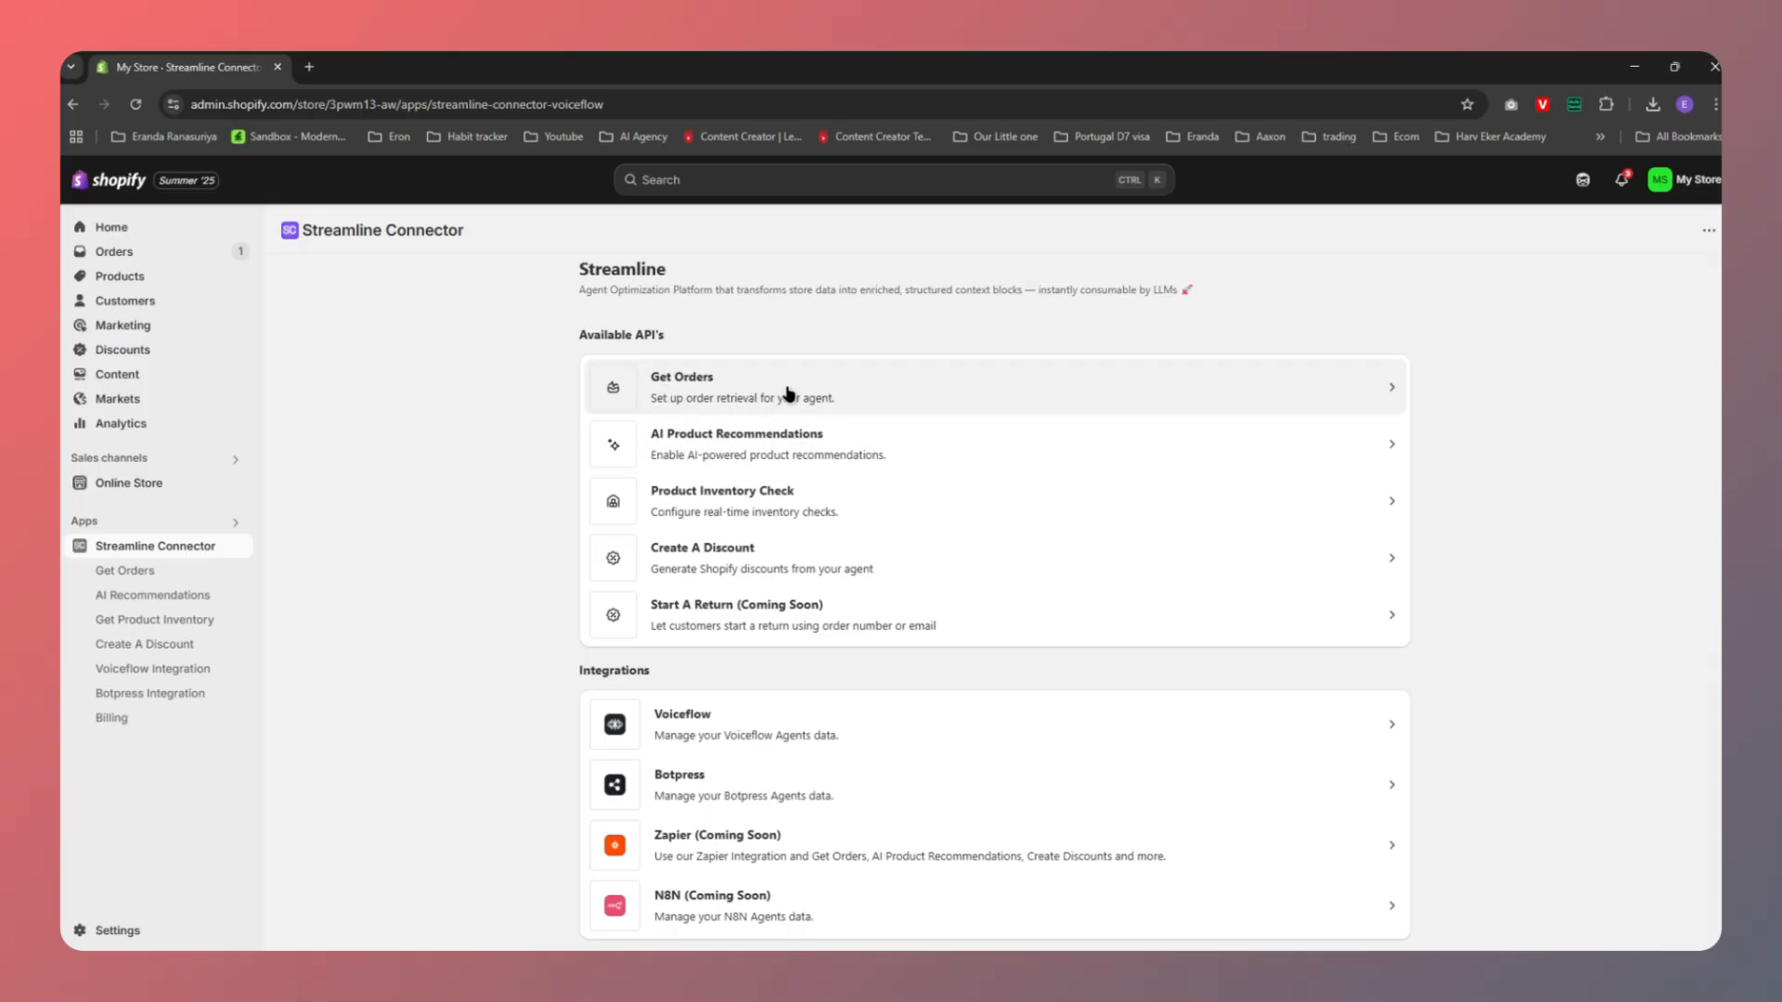
left_click(1367, 394)
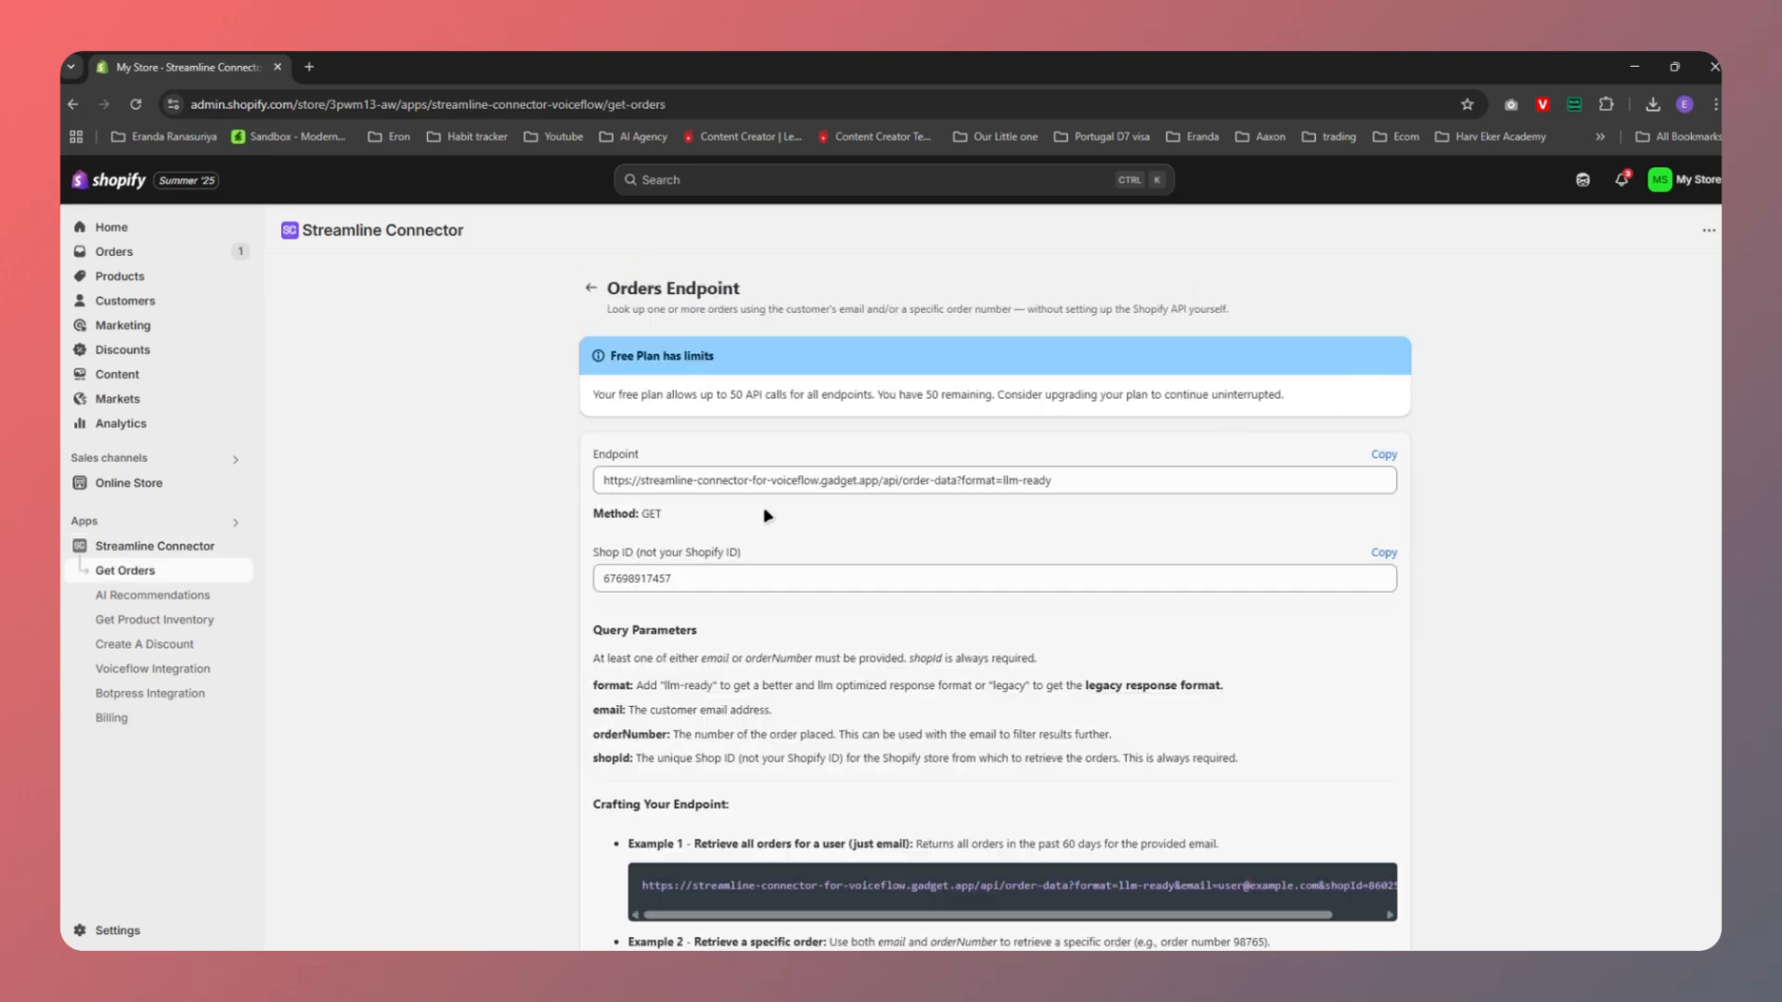
scroll(586, 487, "down", 1)
left_click(623, 392)
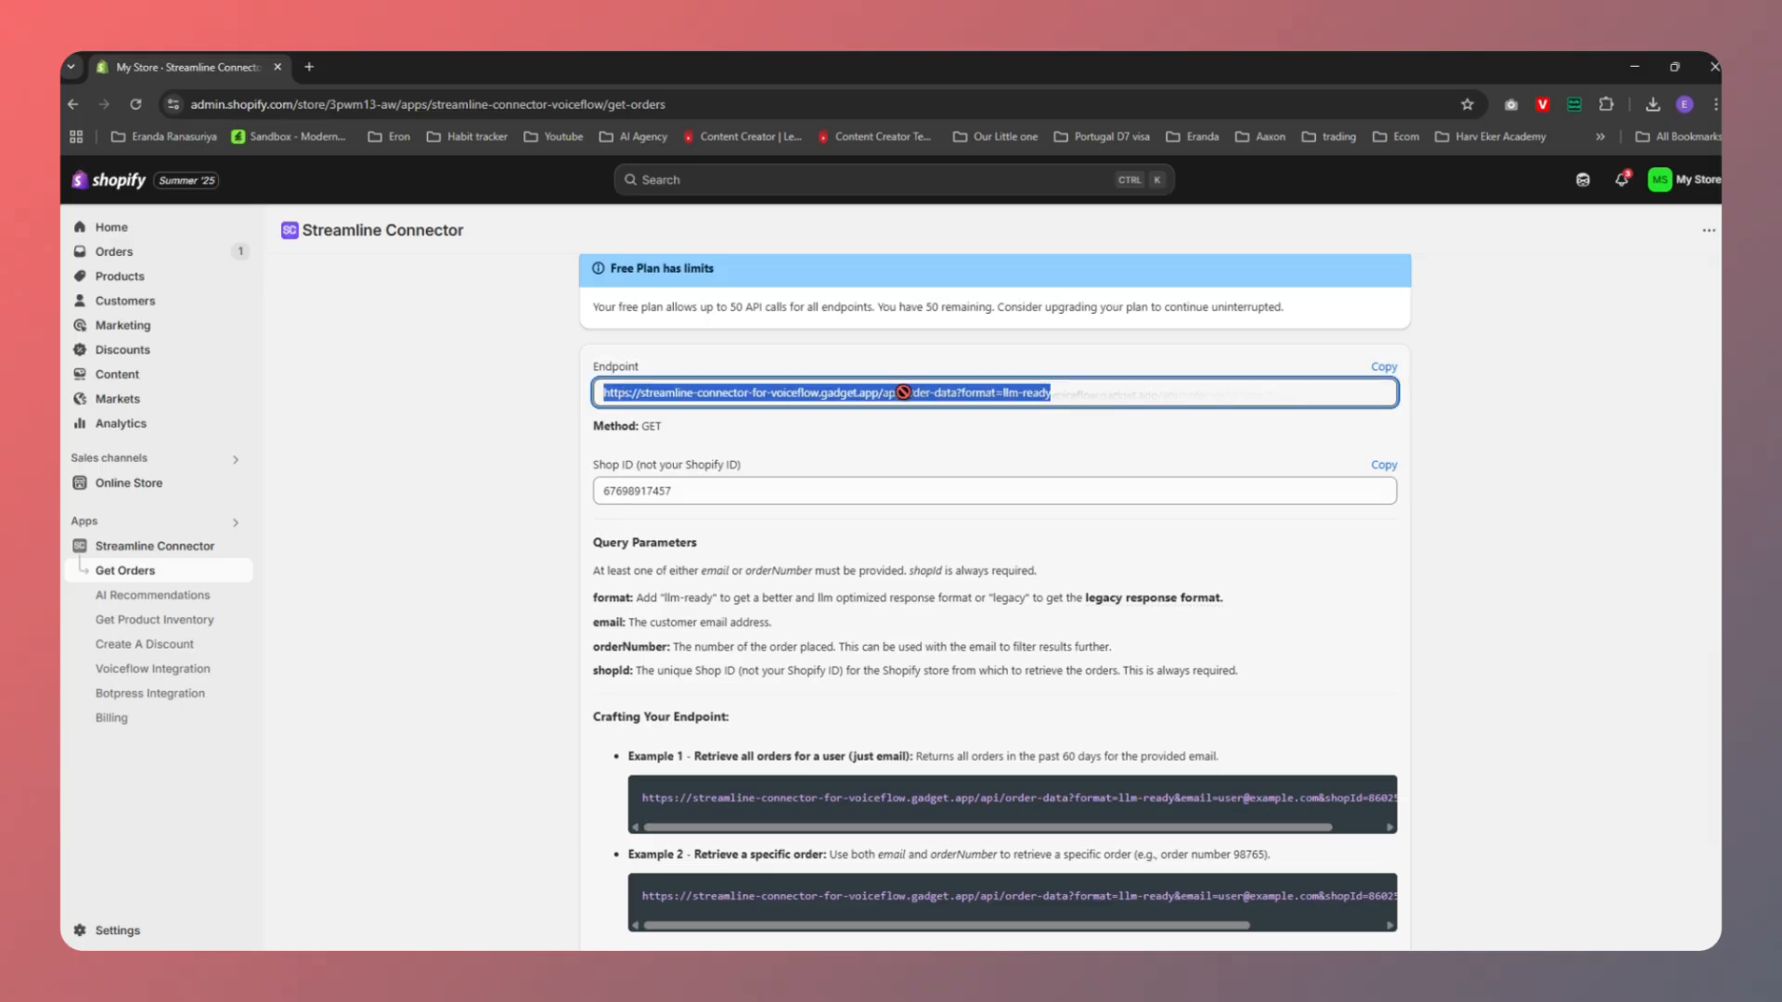
scroll(572, 565, "down", 1)
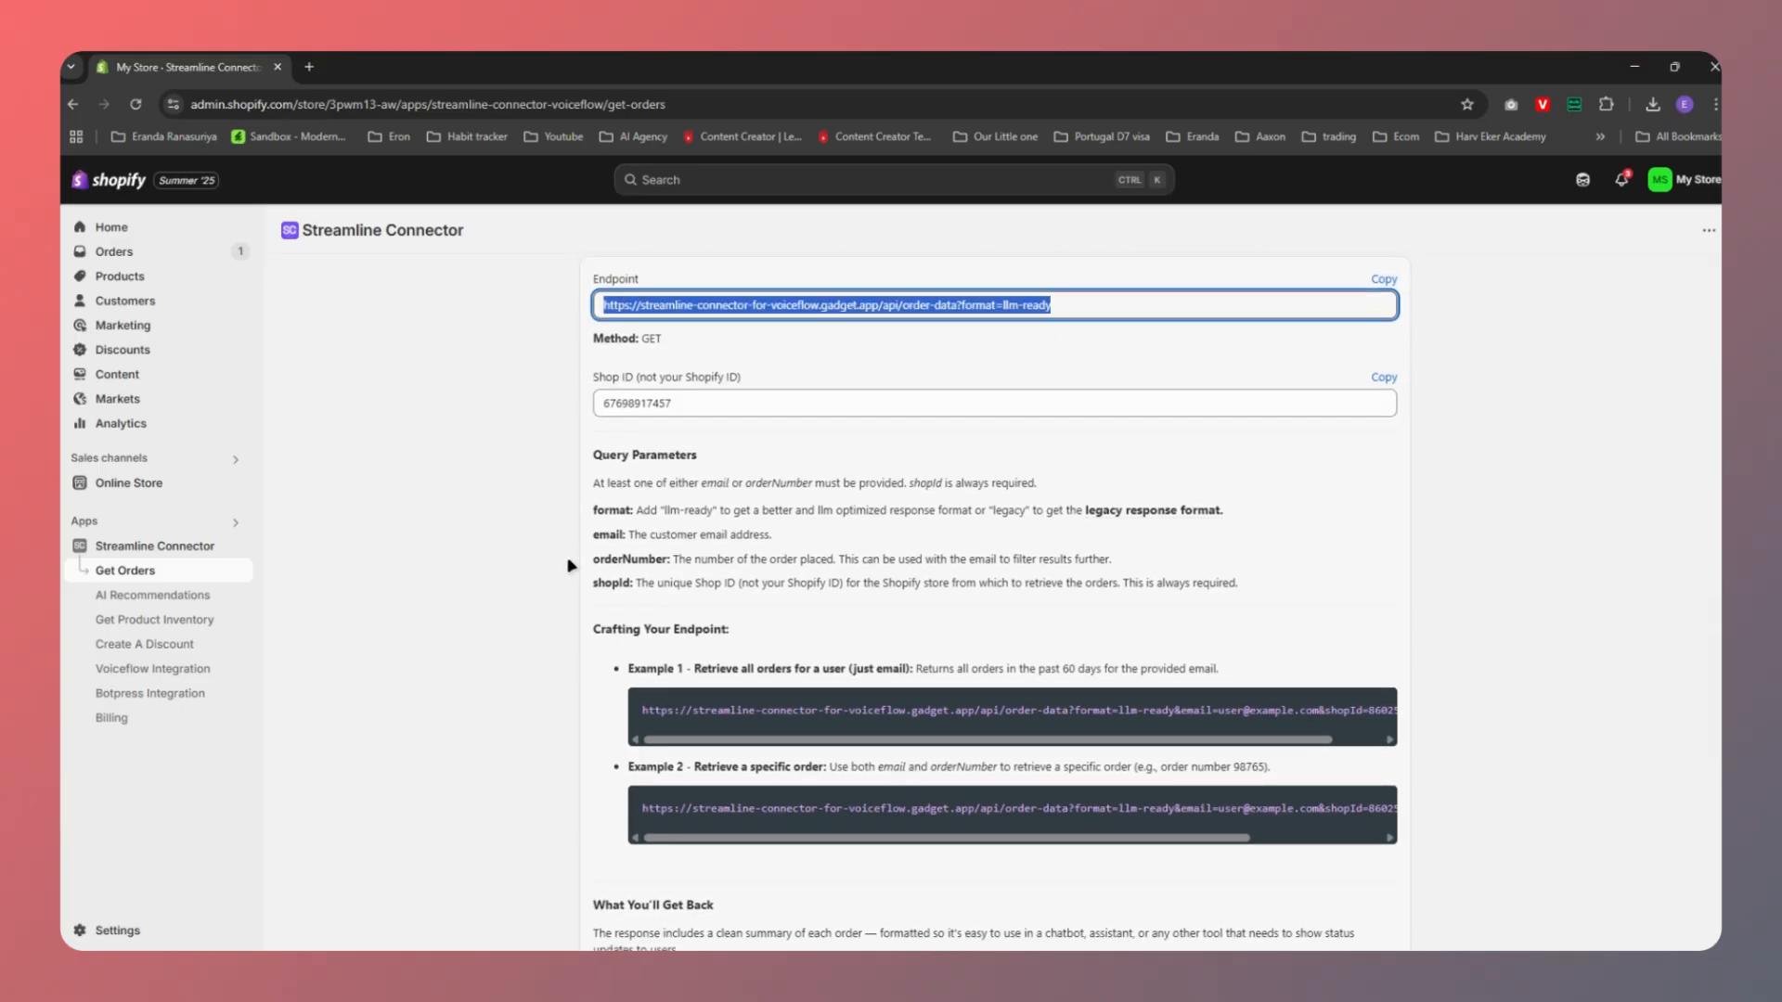
left_click(673, 400)
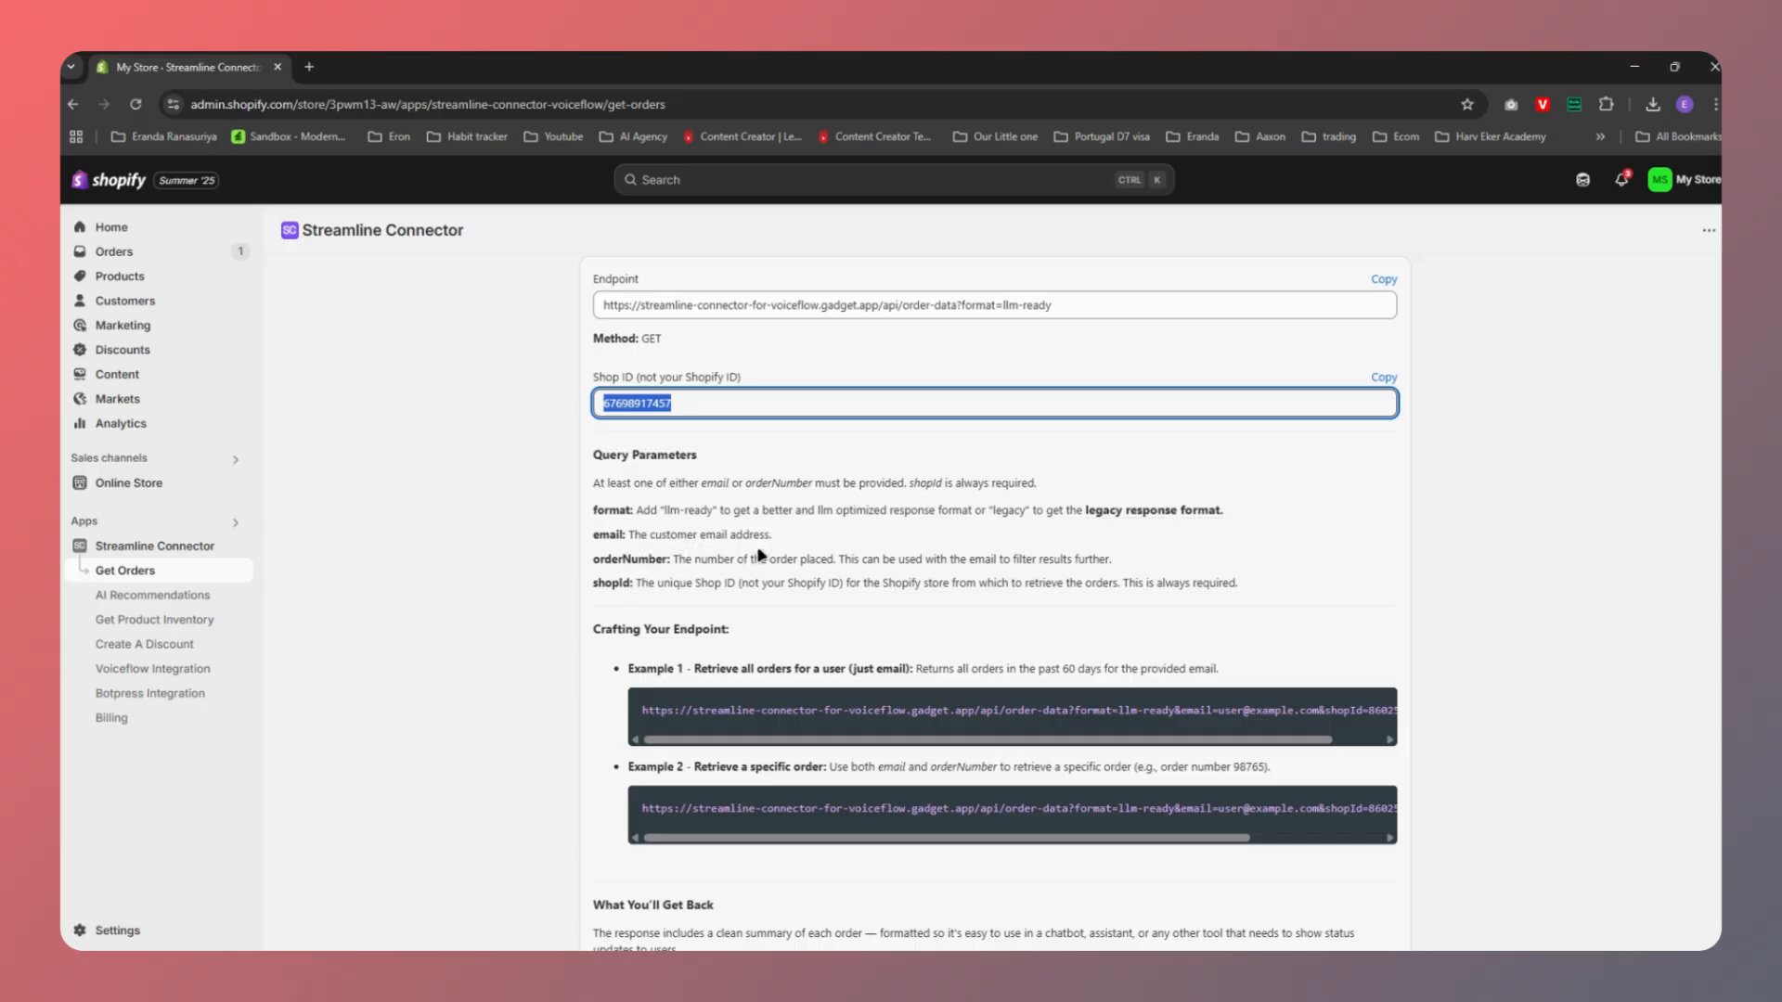
Review the Get Orders response documentation and the shopify functions folder
scroll(529, 580, "up", 2)
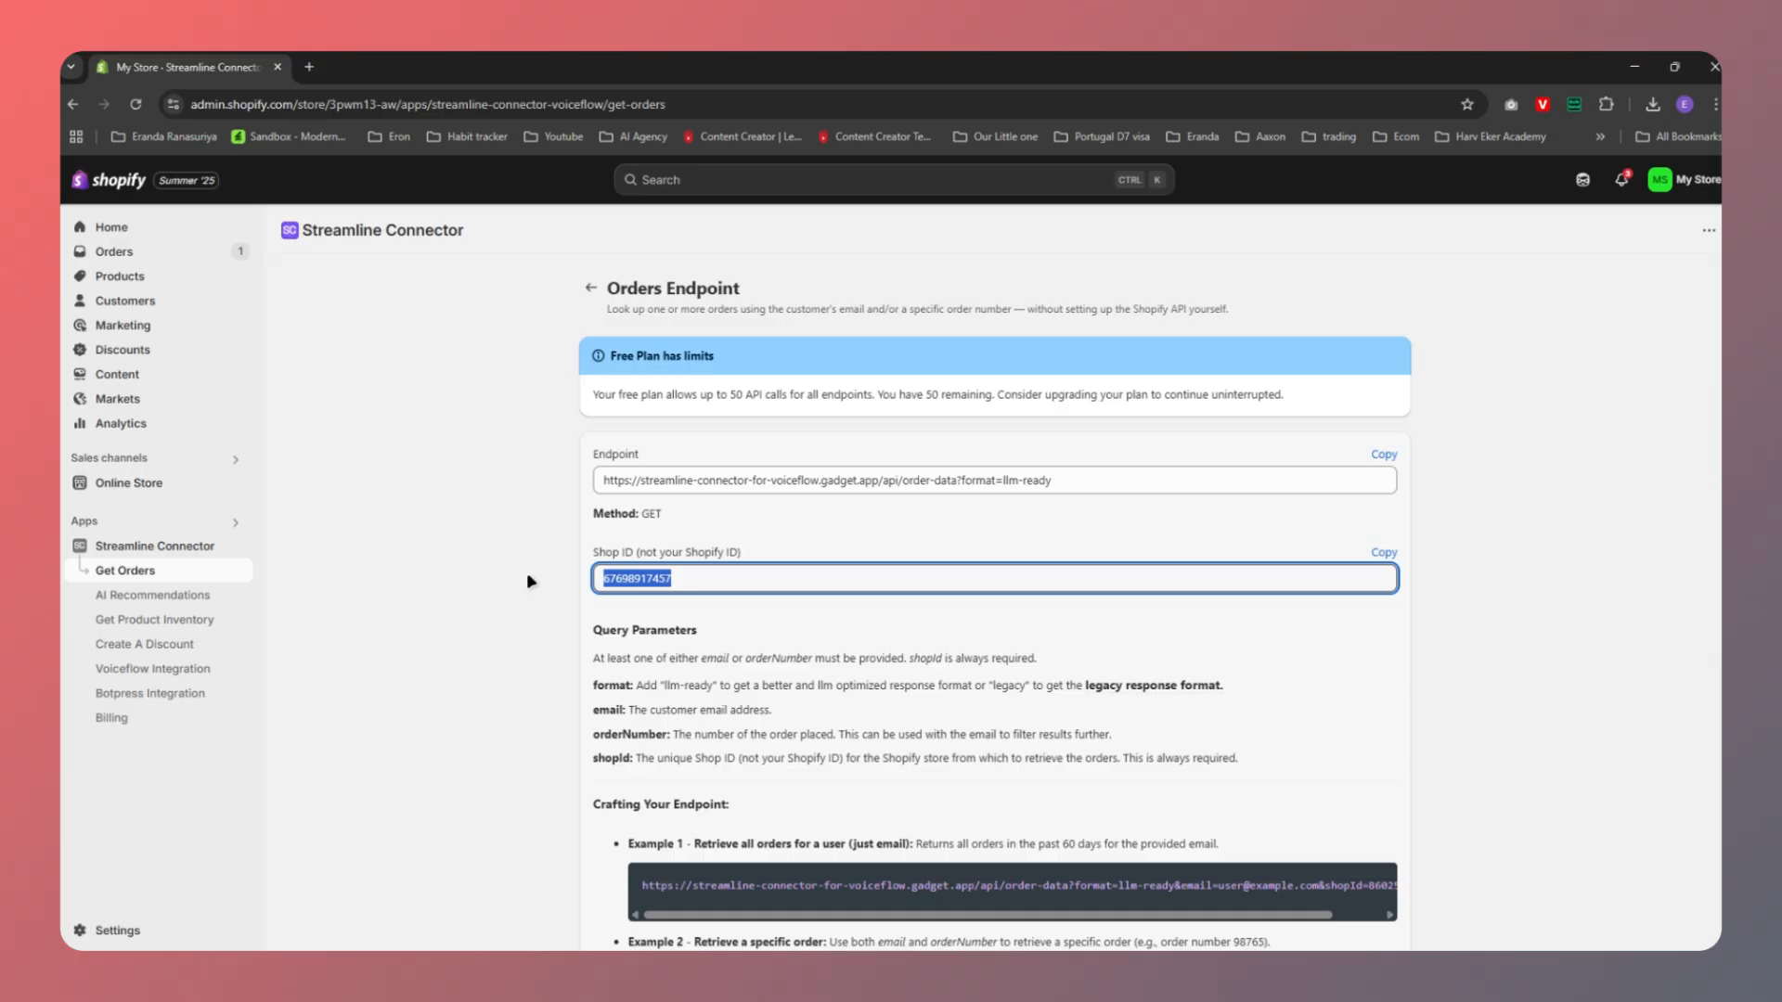
scroll(529, 580, "down", 10)
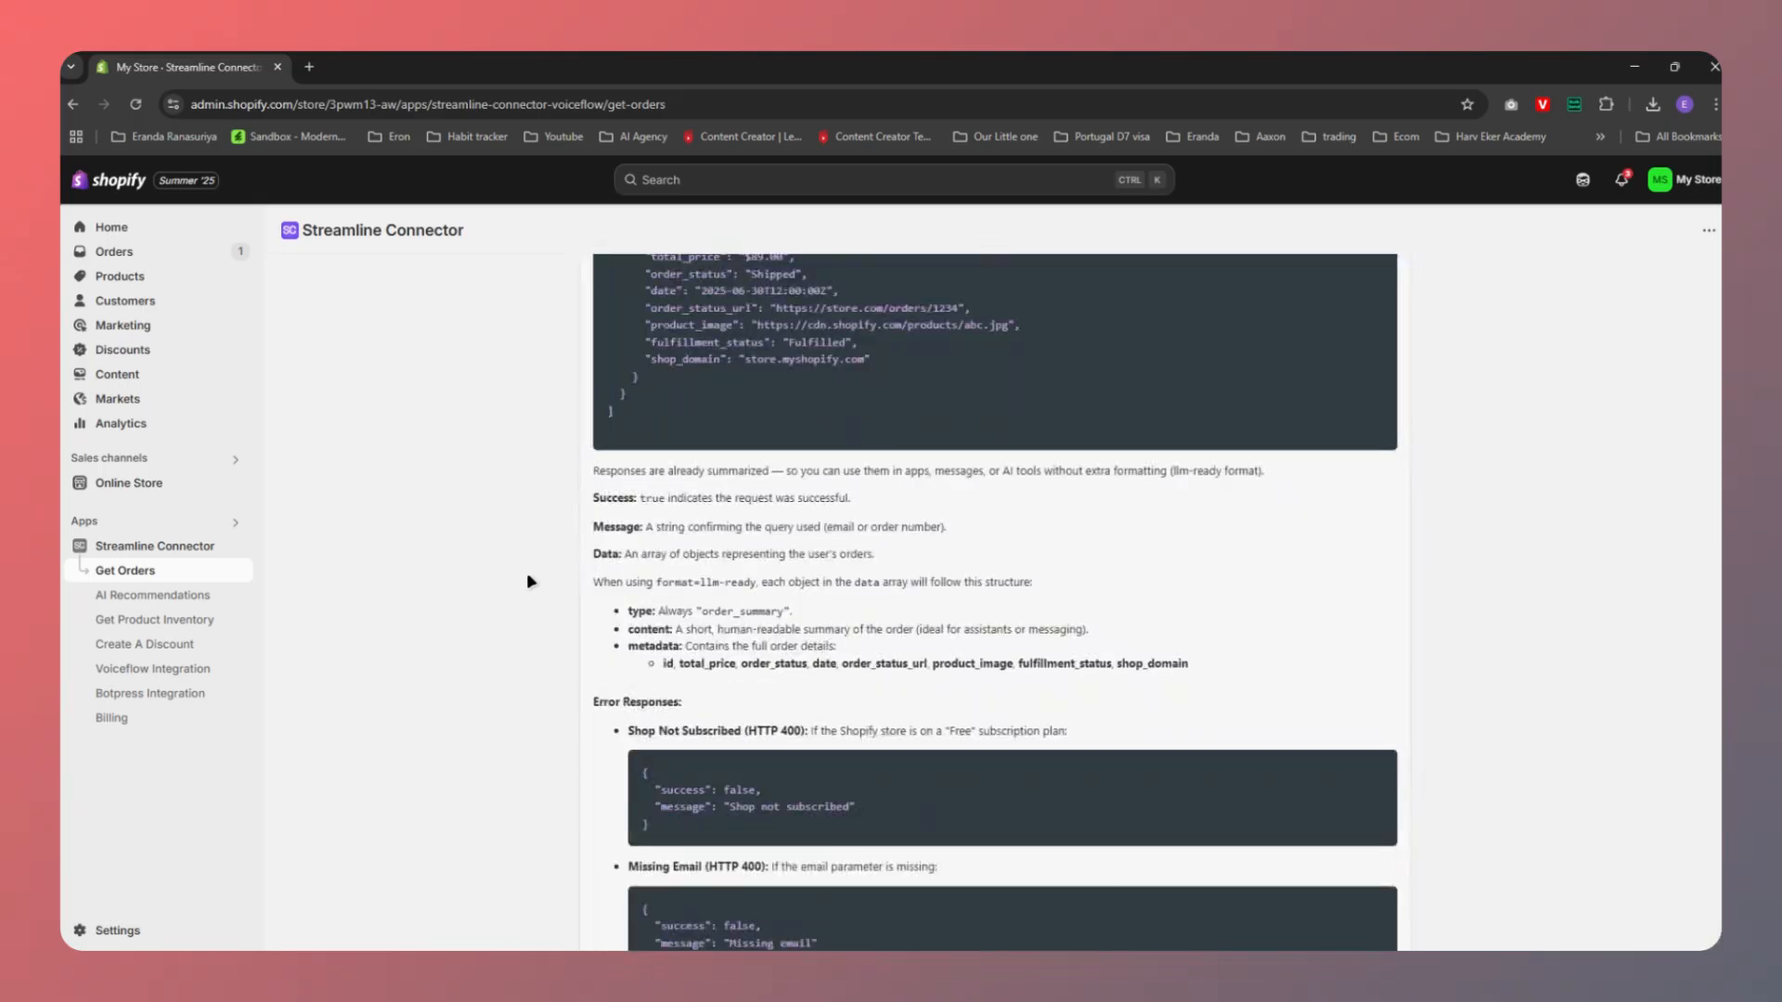
scroll(529, 581, "down", 2)
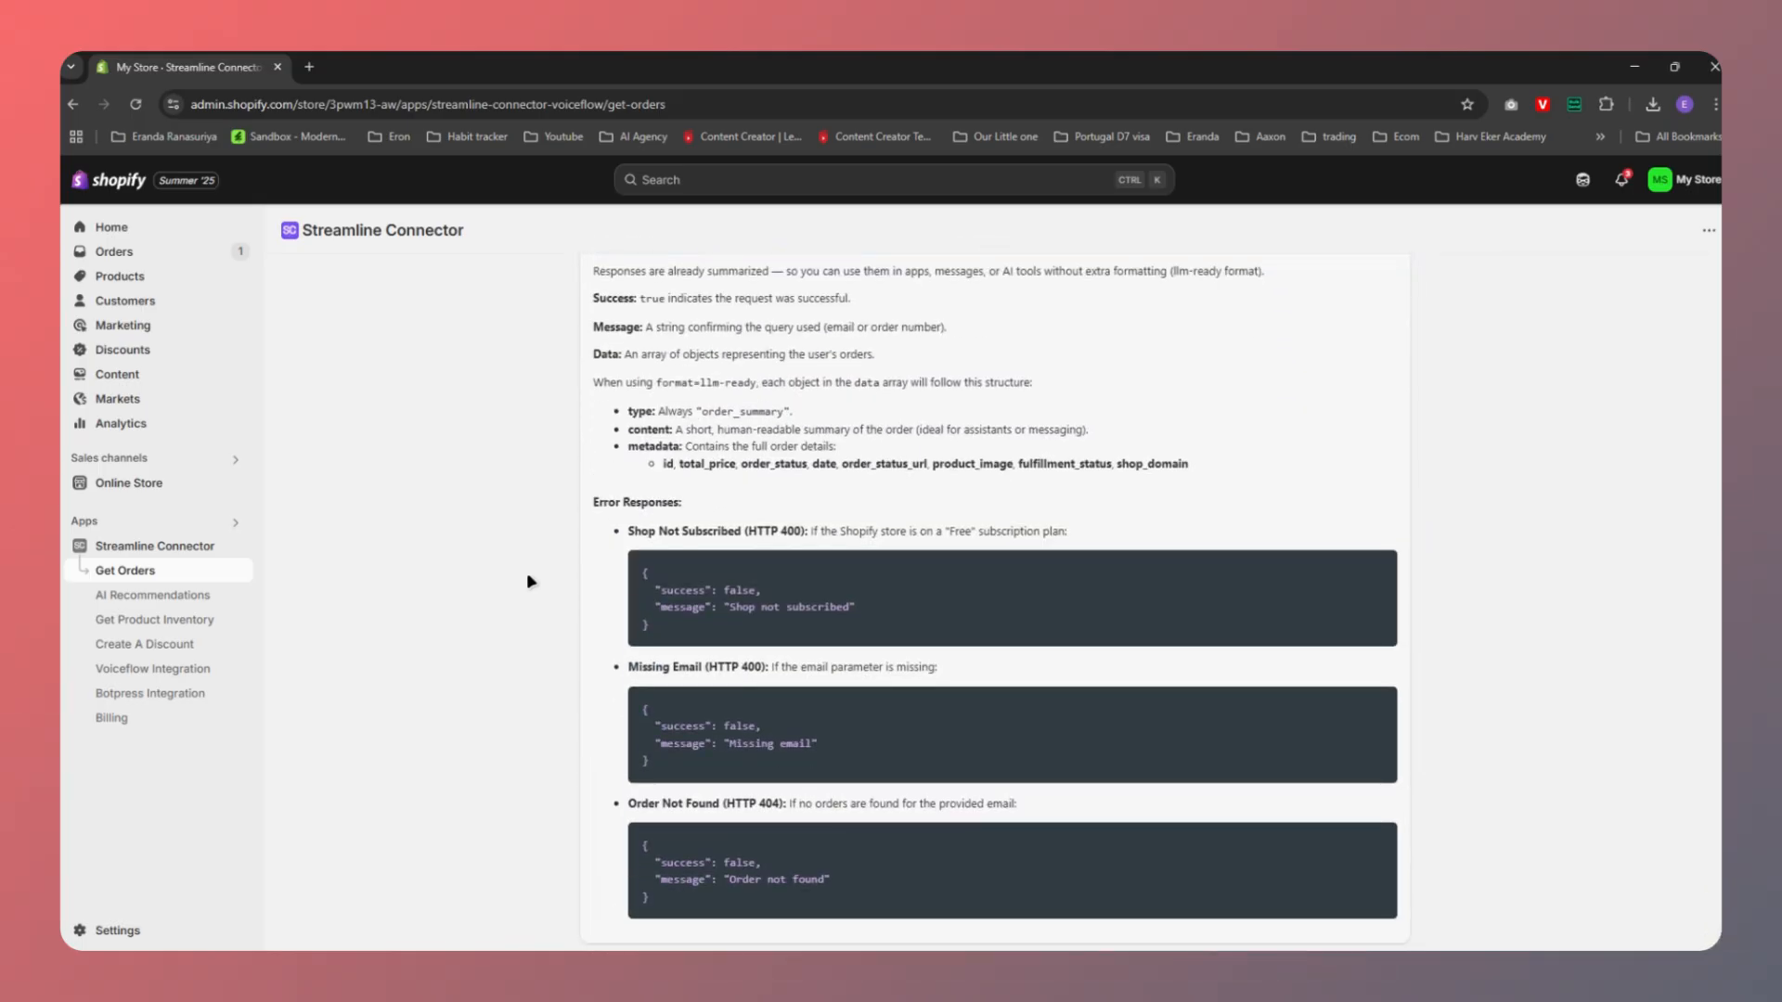
scroll(526, 572, "up", 12)
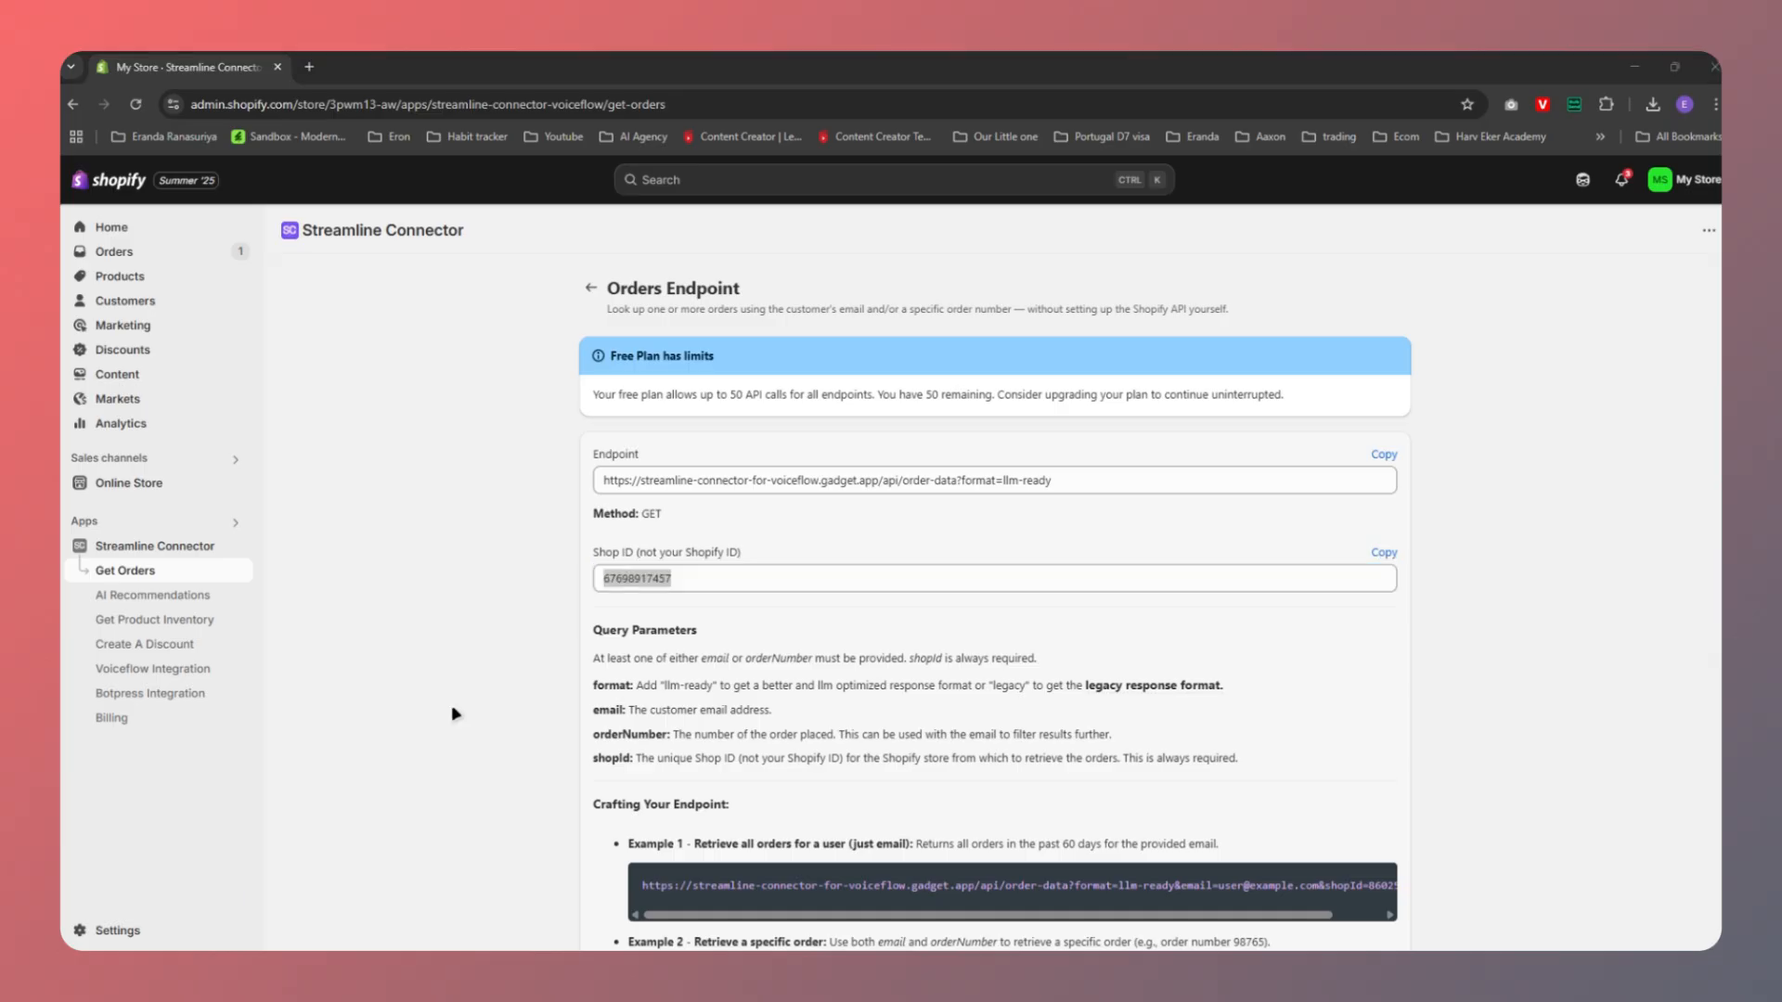
mouse_move(797, 970)
left_click_drag(878, 861, 821, 317)
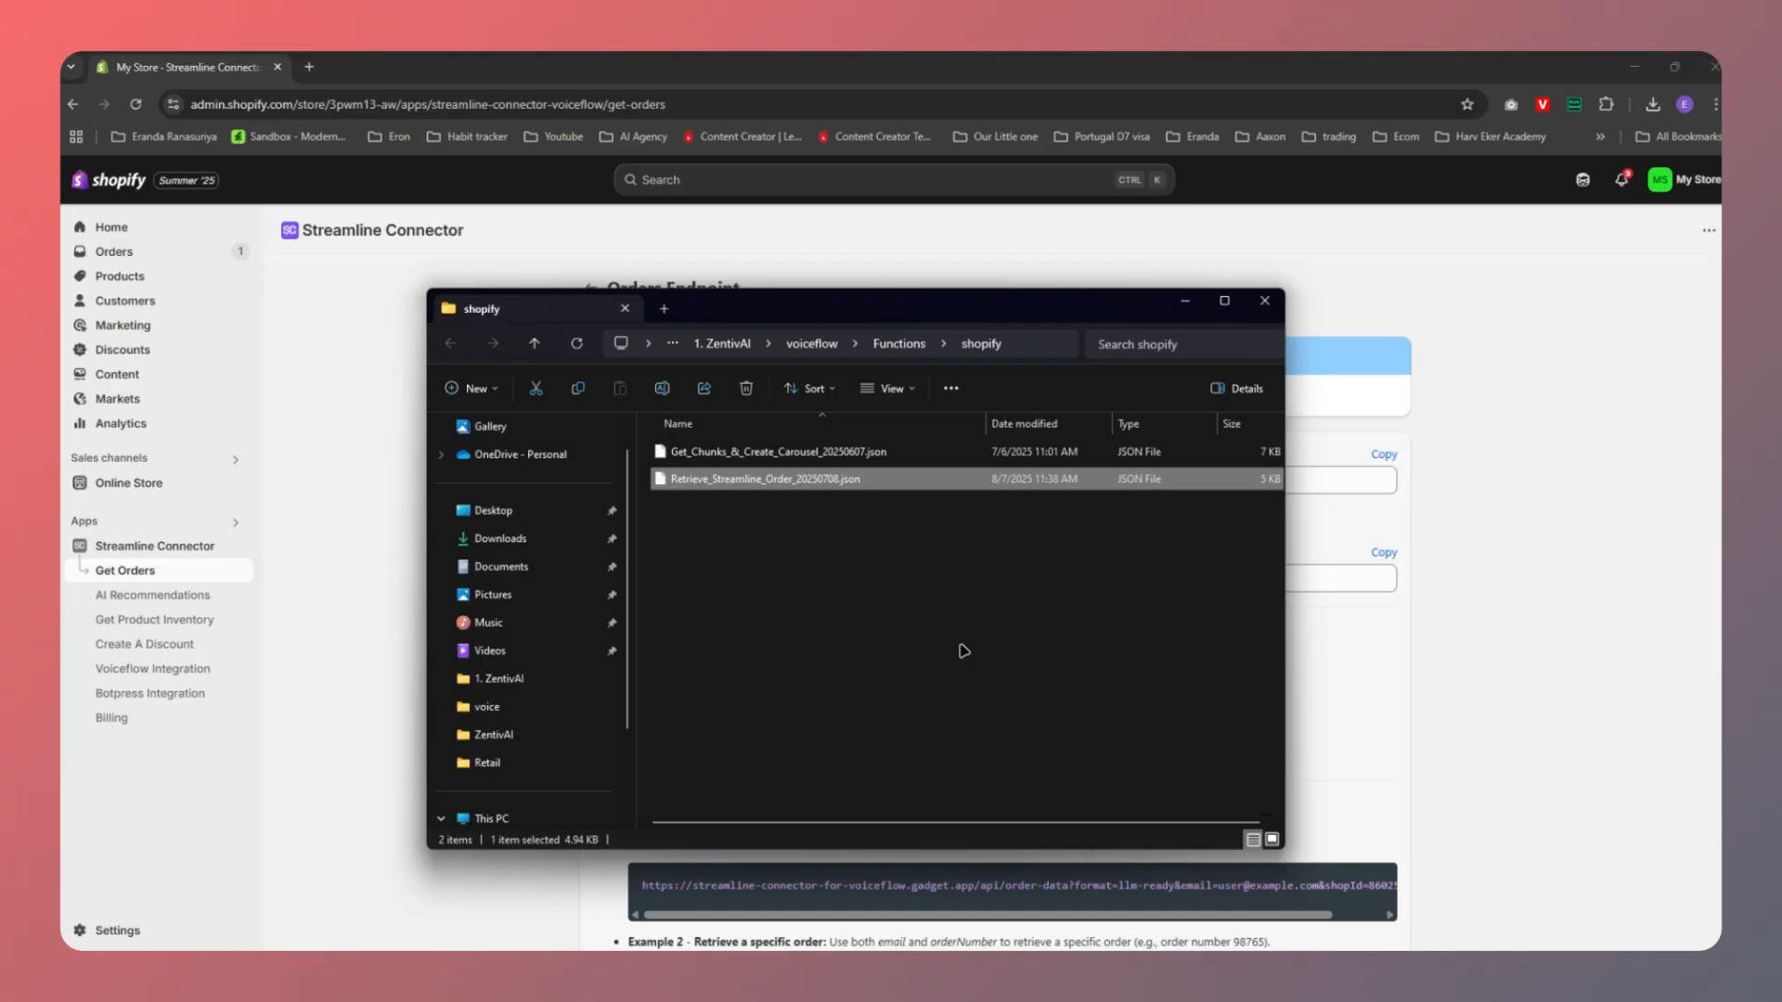
left_click(1185, 301)
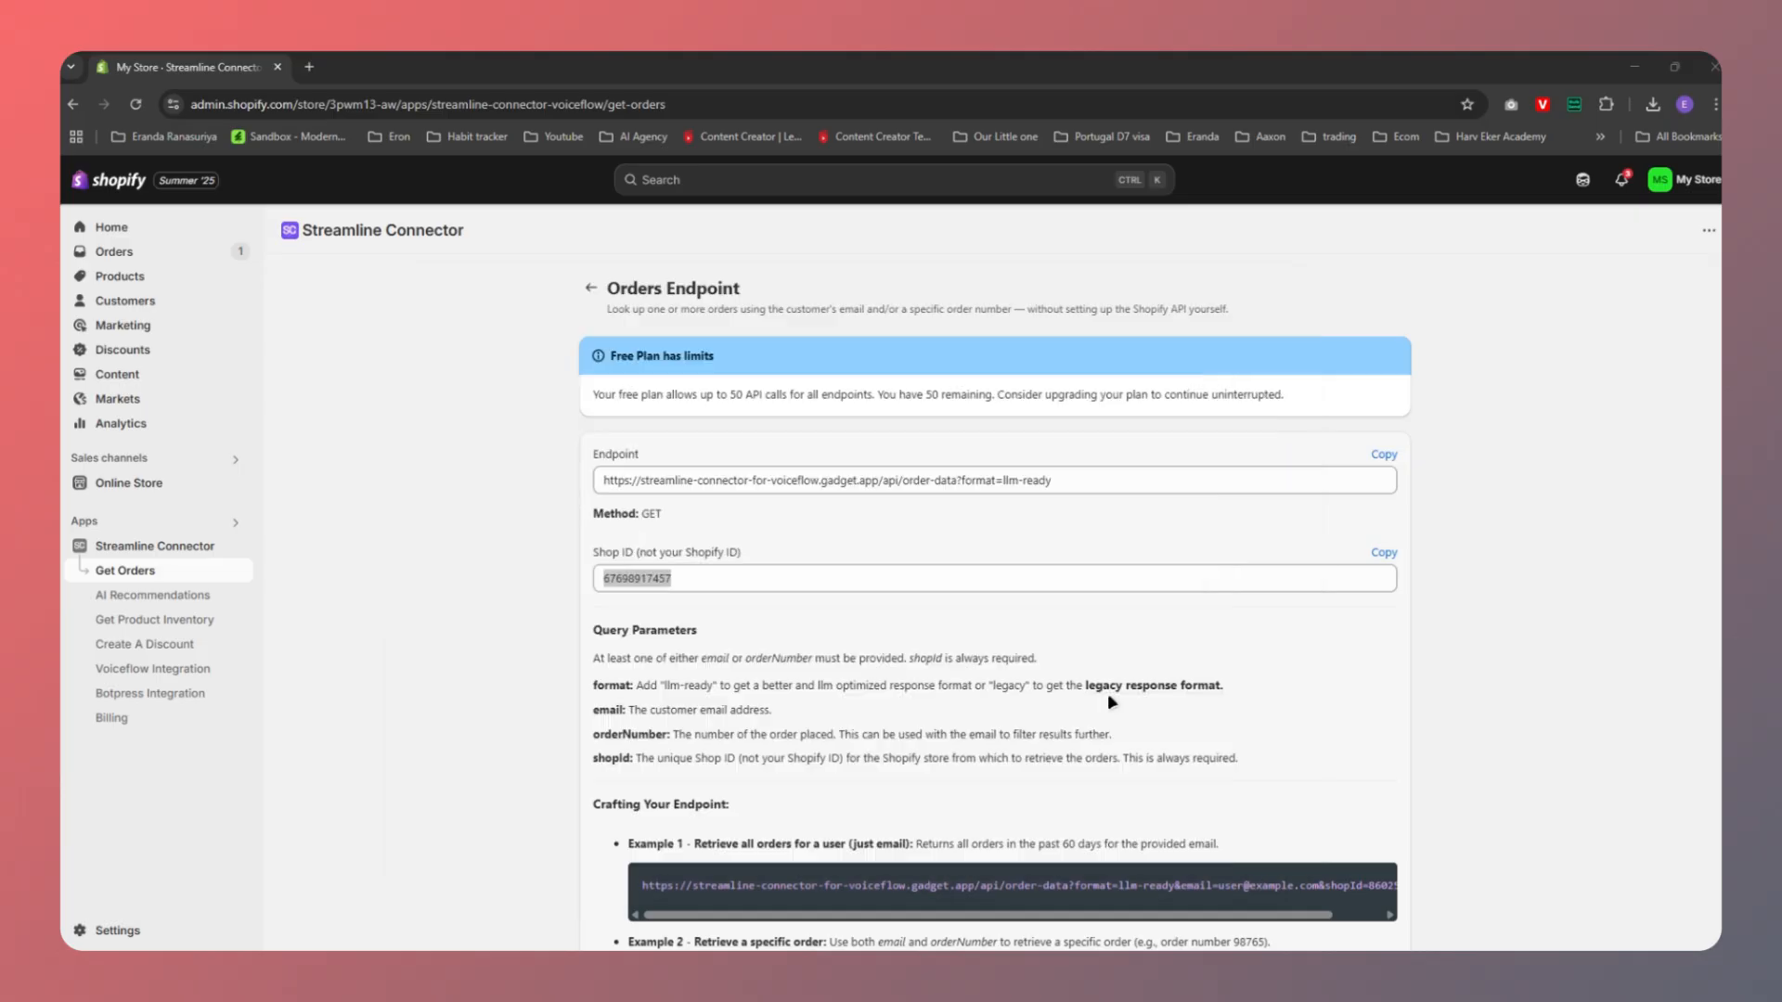
mouse_move(1094, 967)
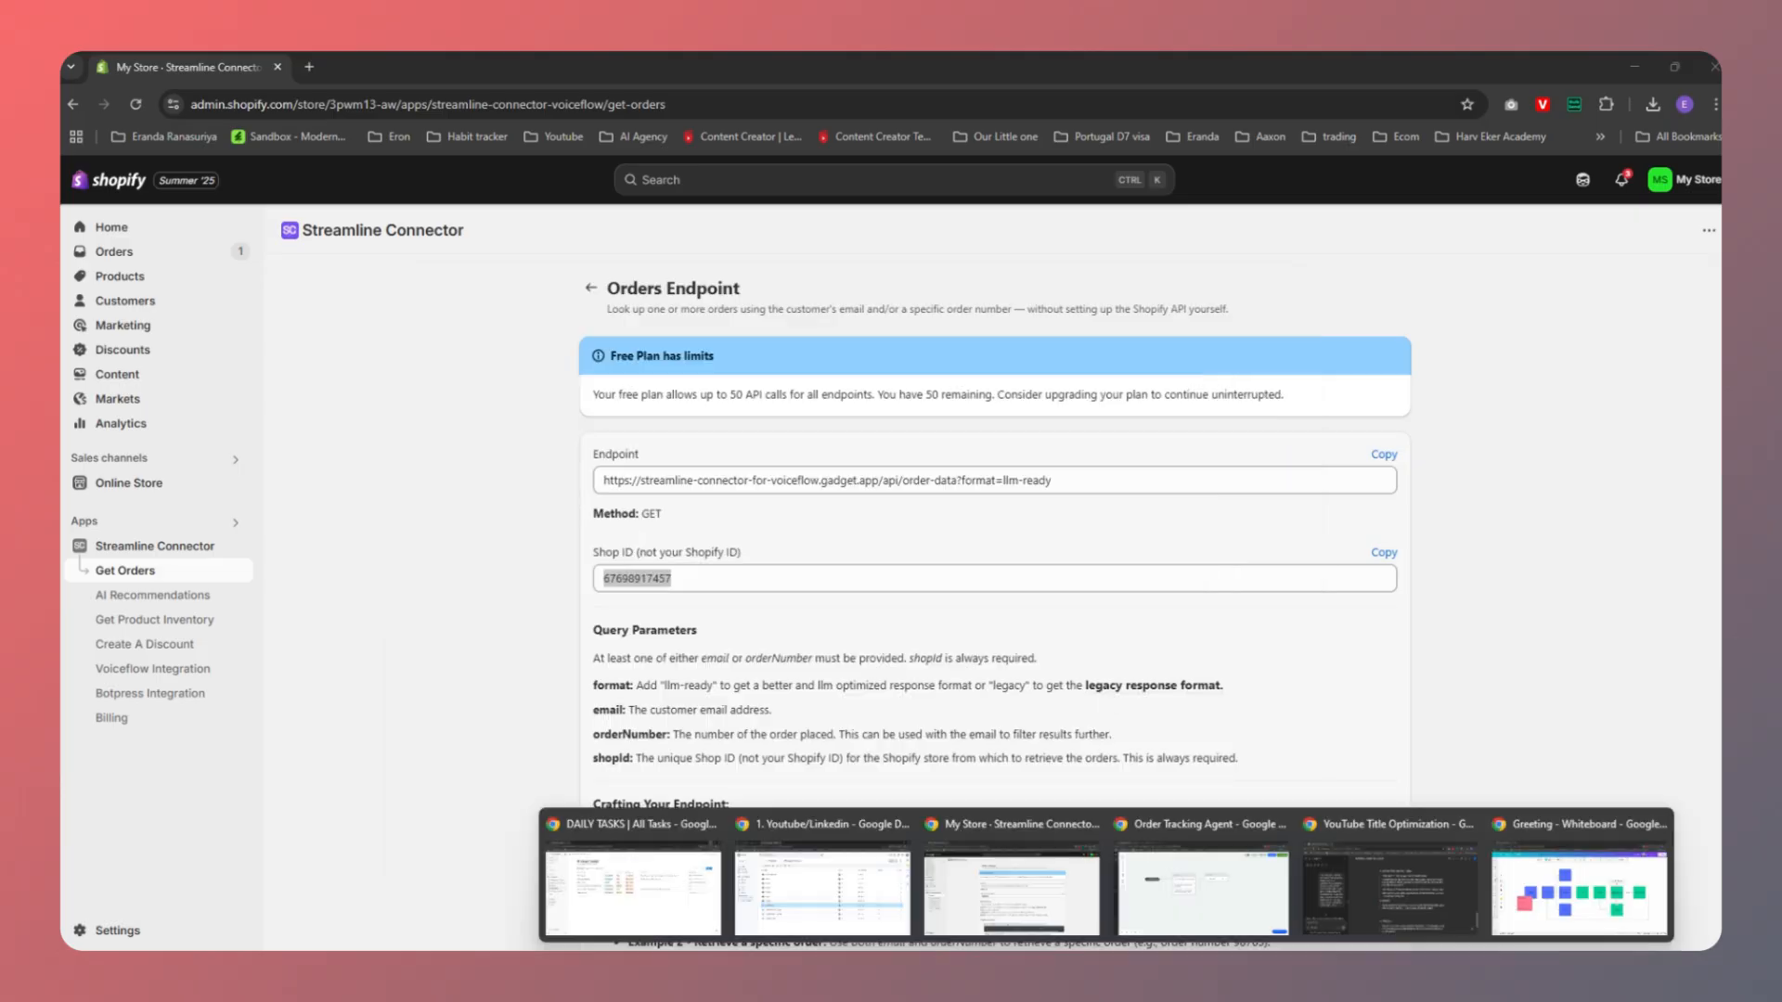
left_click(1248, 901)
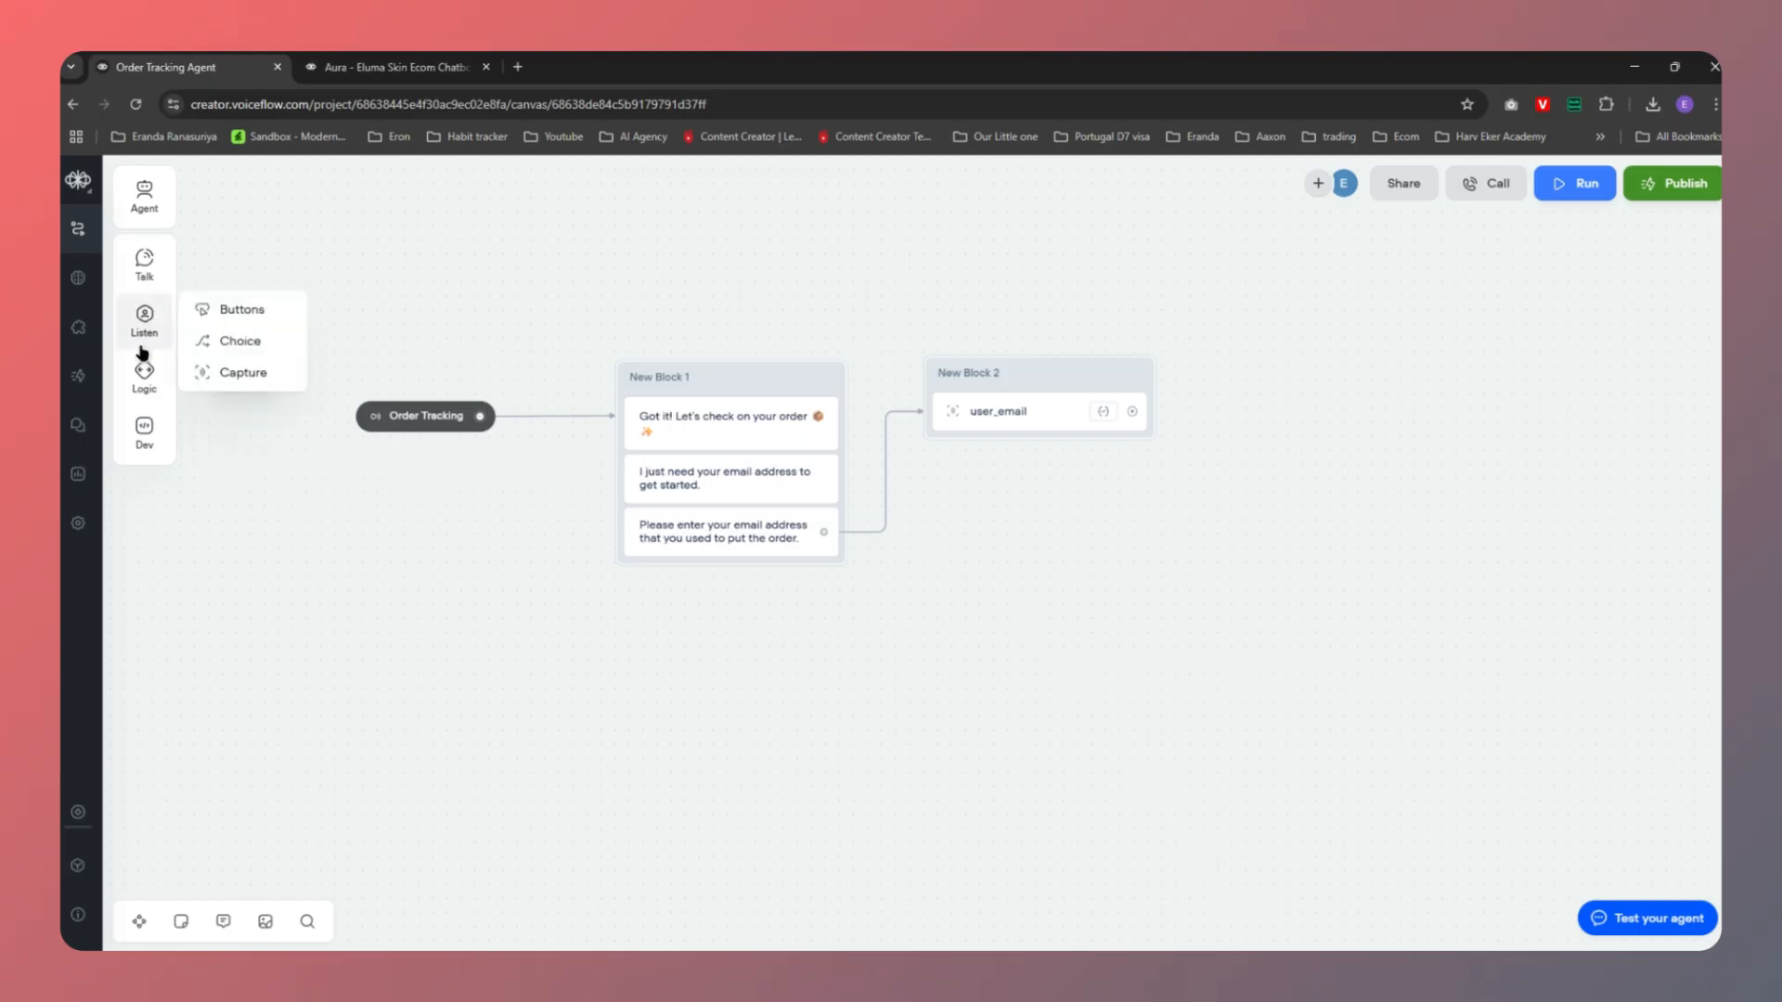
Add a Function step as New Block 3 after the email capture and create an Untitled function
mouse_move(132, 446)
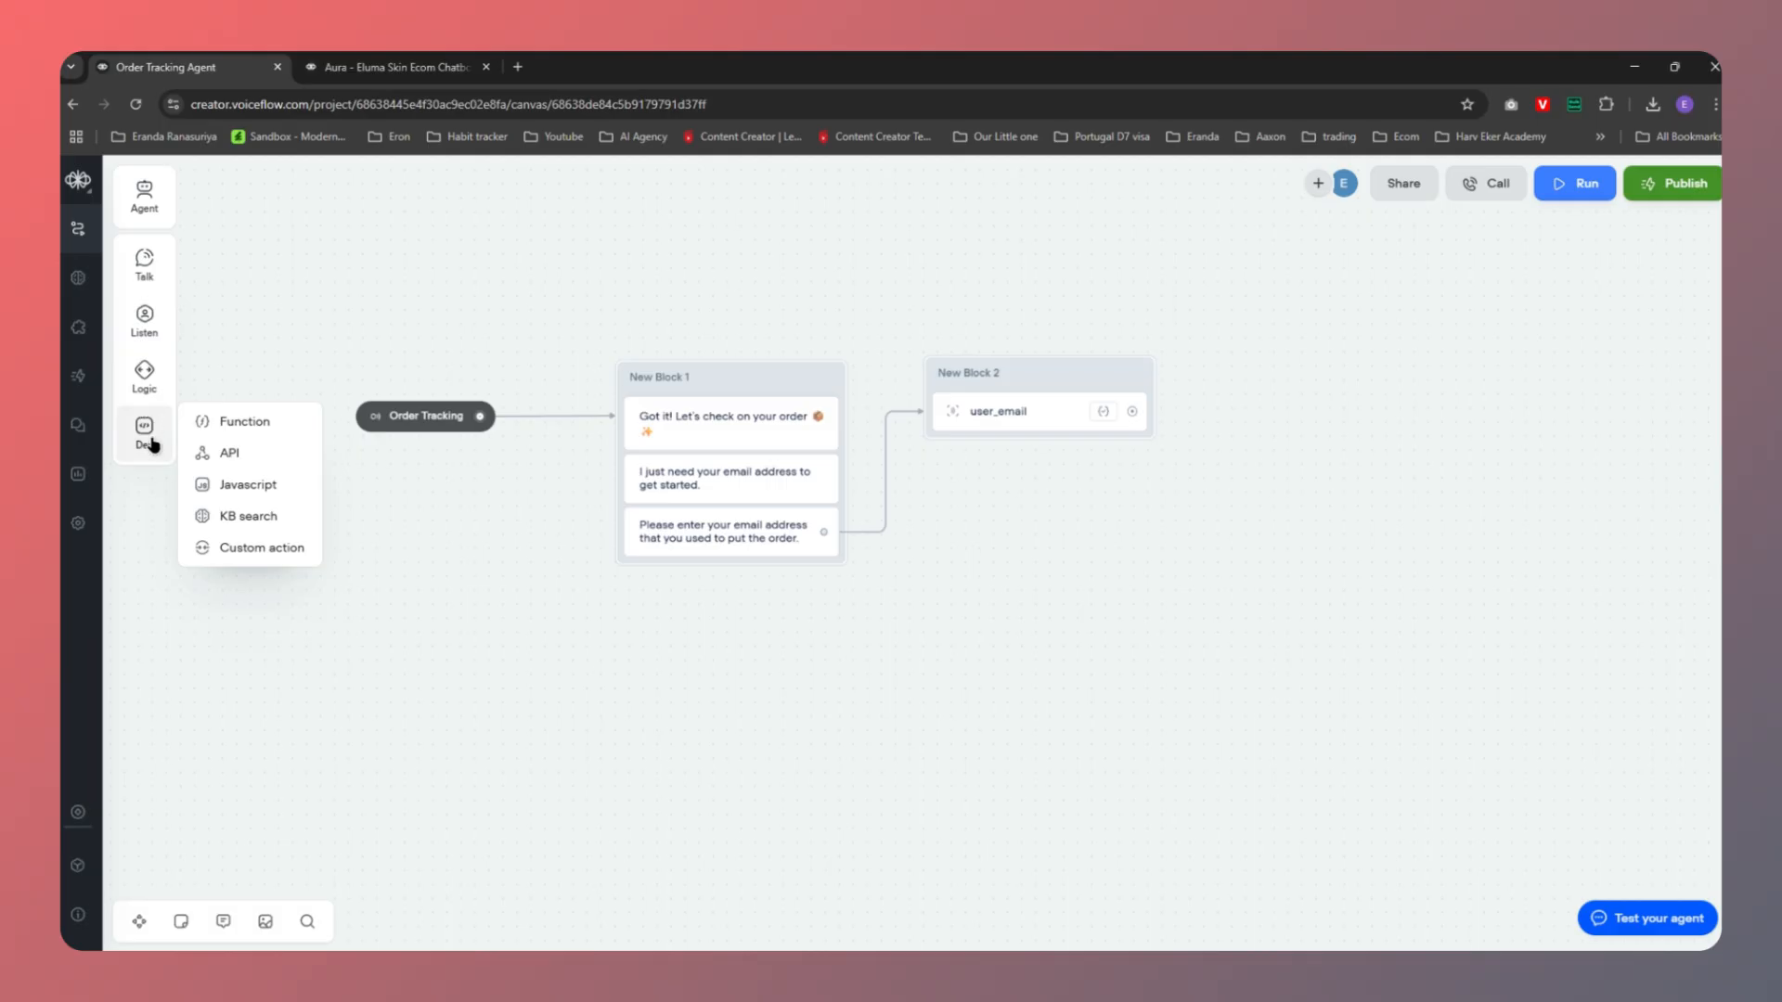
left_click_drag(243, 425, 1342, 381)
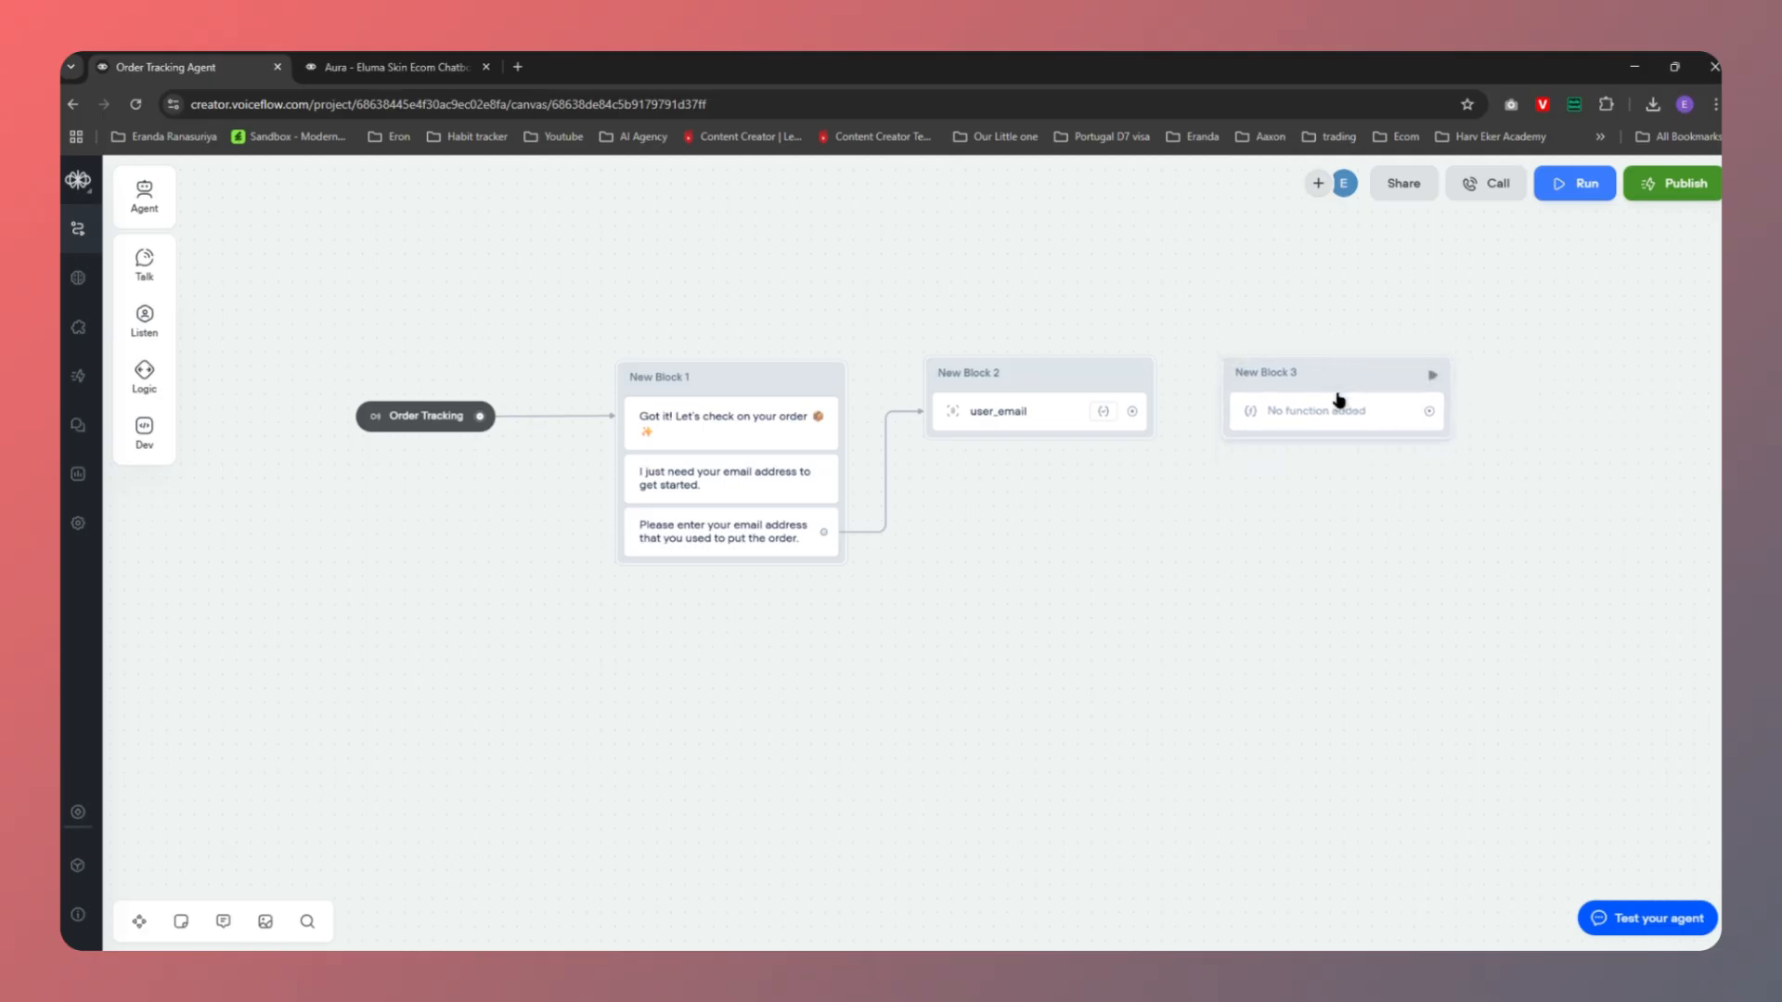
left_click(1312, 415)
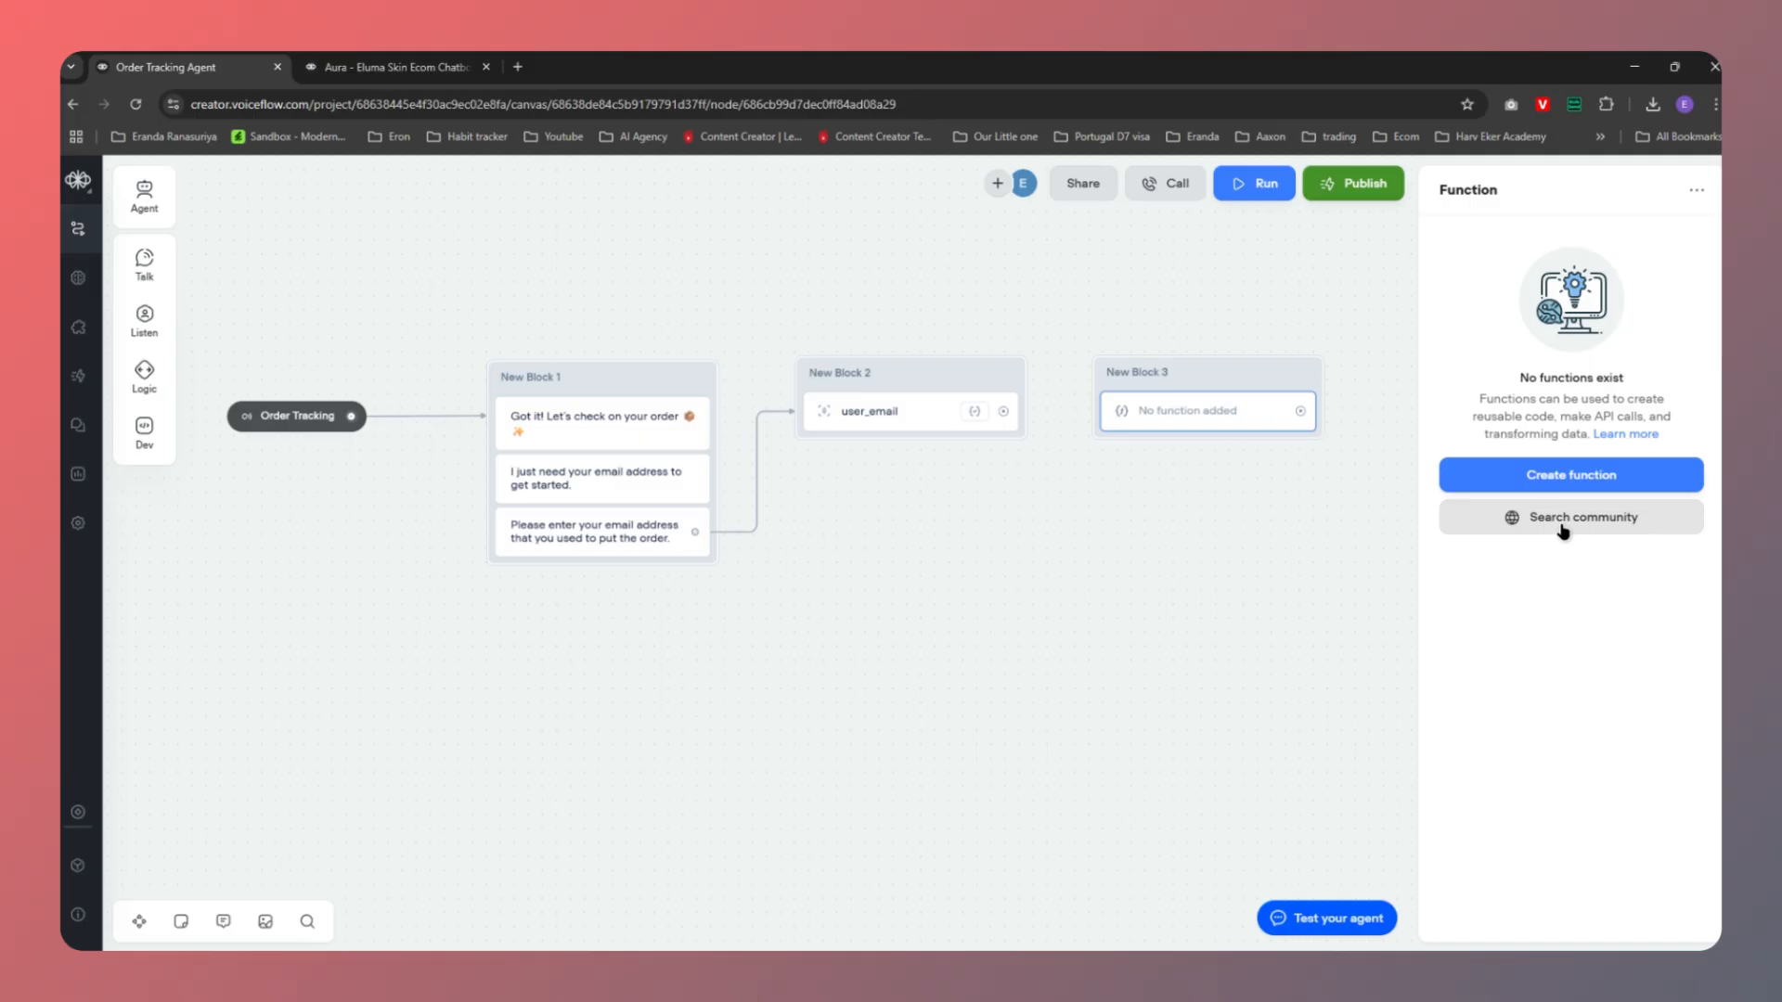
left_click(1570, 475)
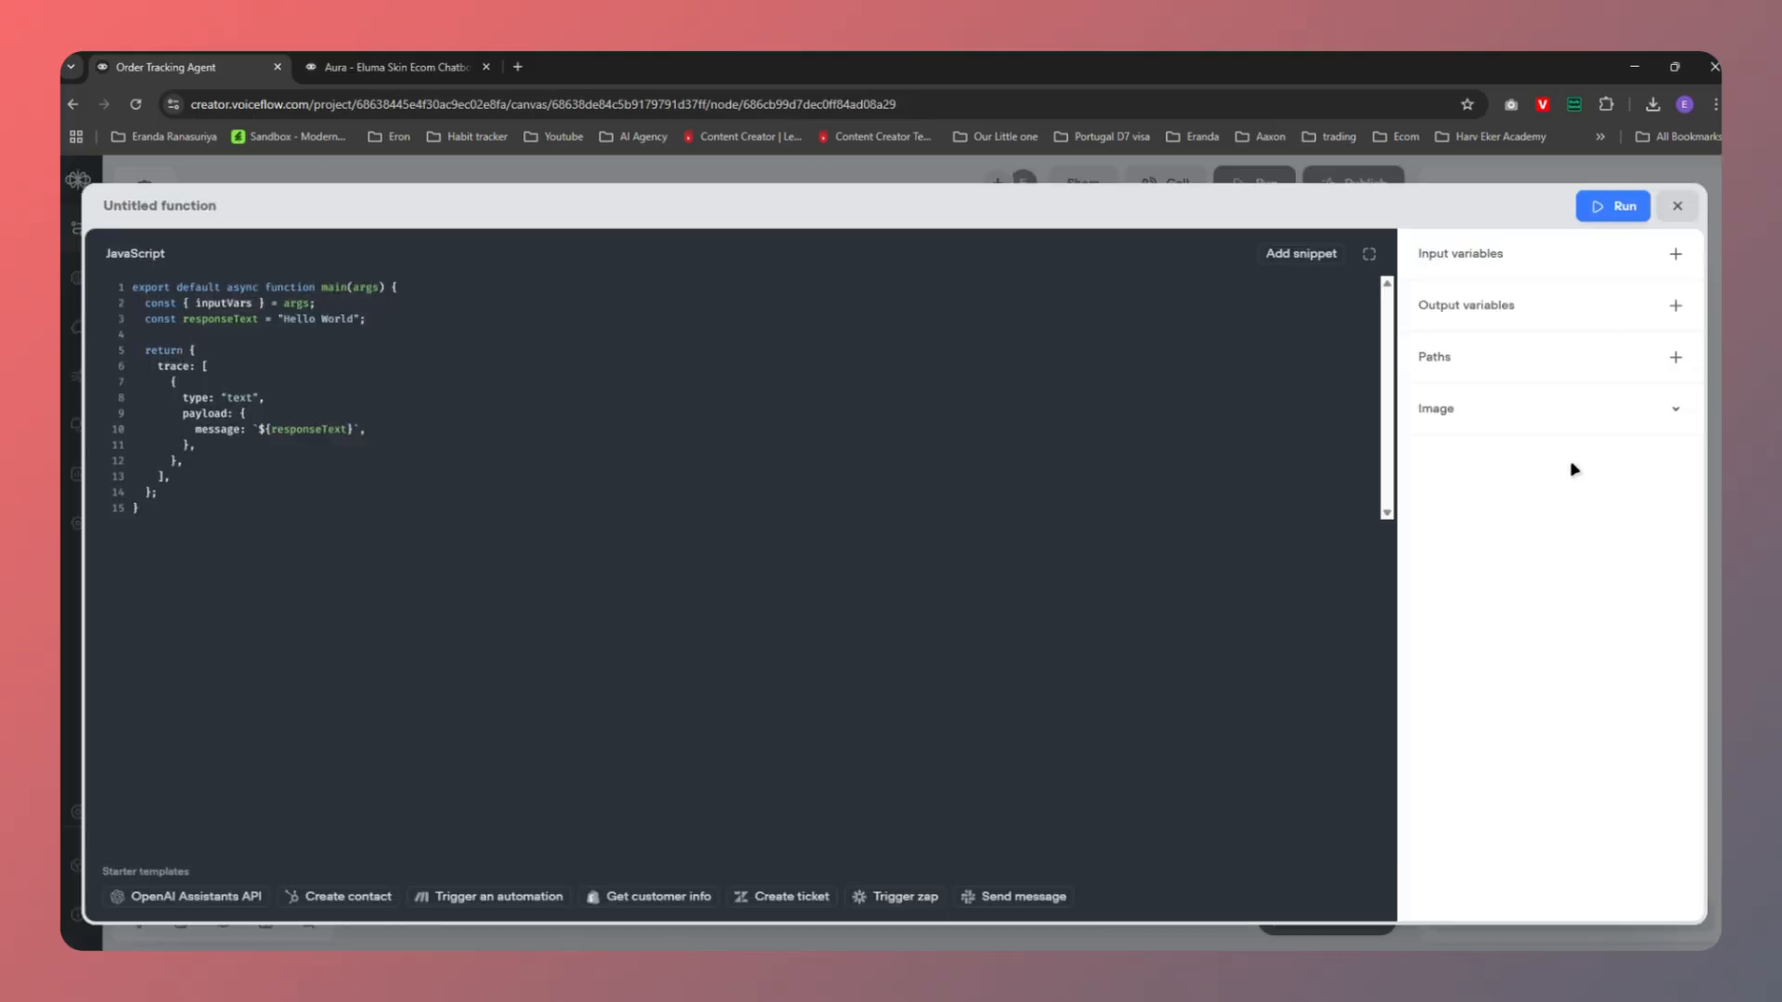
left_click(1677, 206)
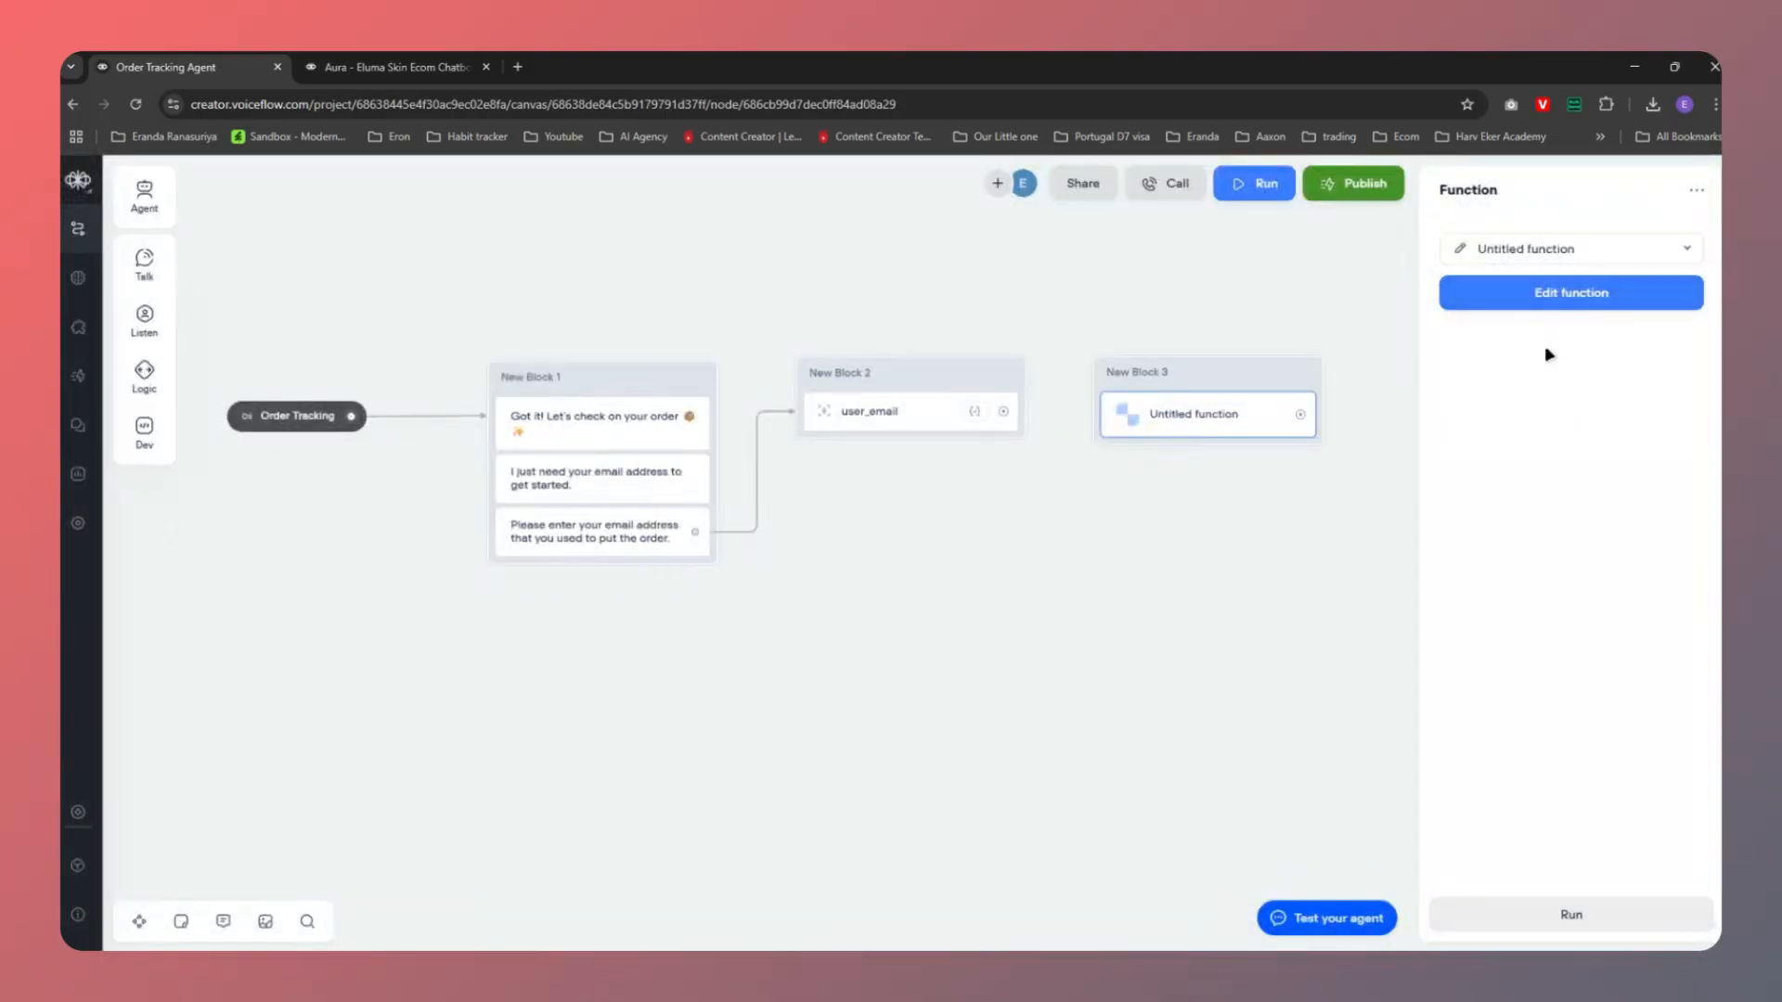
left_click(1572, 259)
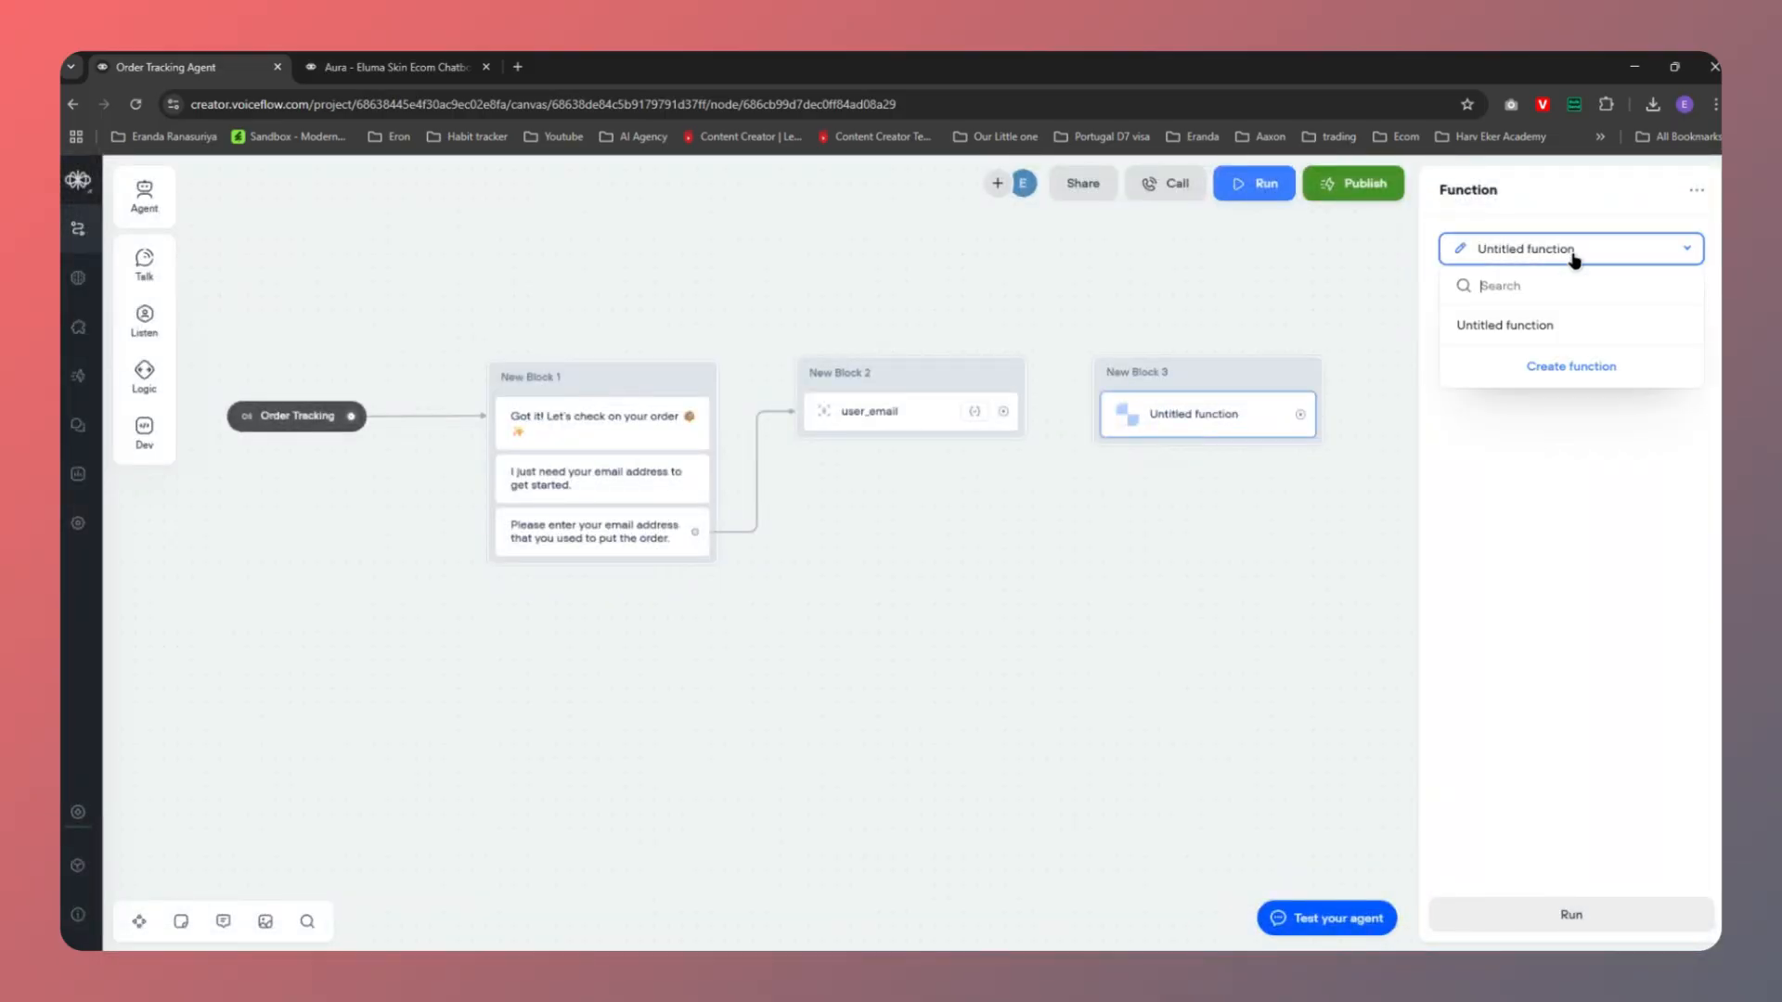
left_click(1573, 259)
left_click(1574, 259)
left_click(1468, 470)
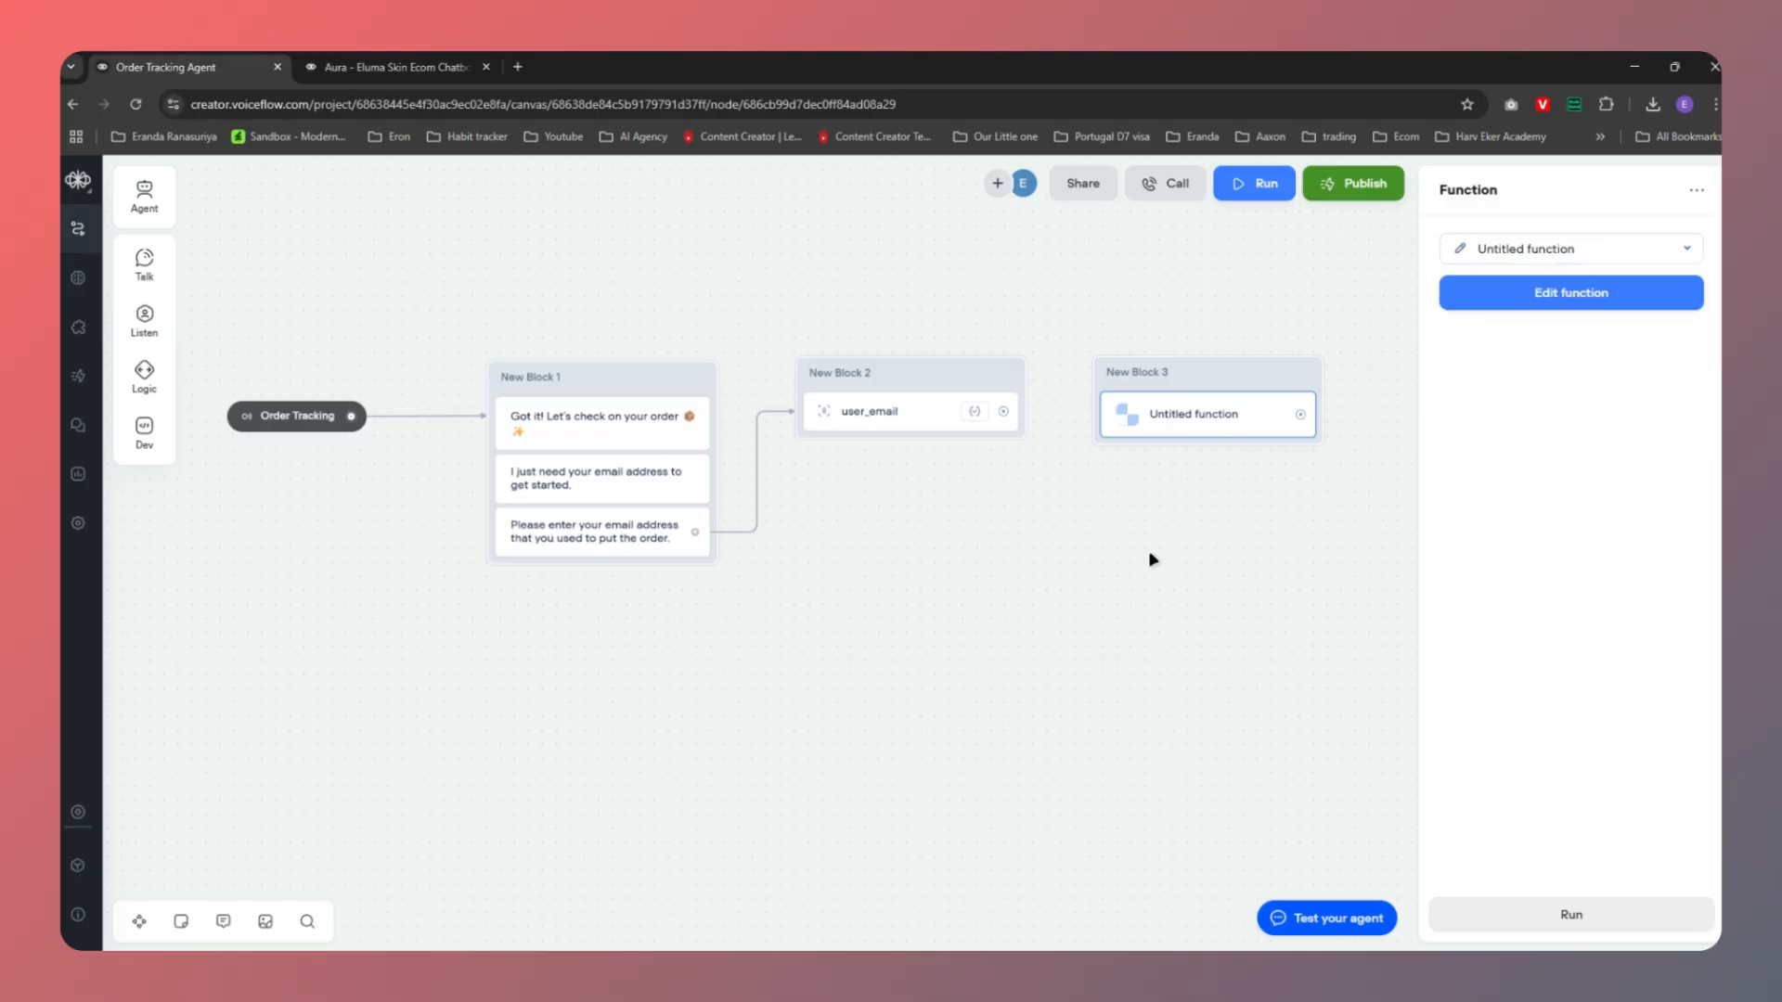
Import the Retrieve Streamline Order tool from Retrieve_Streamline_Order_20250708.json under Content > Tools
left_click(79, 875)
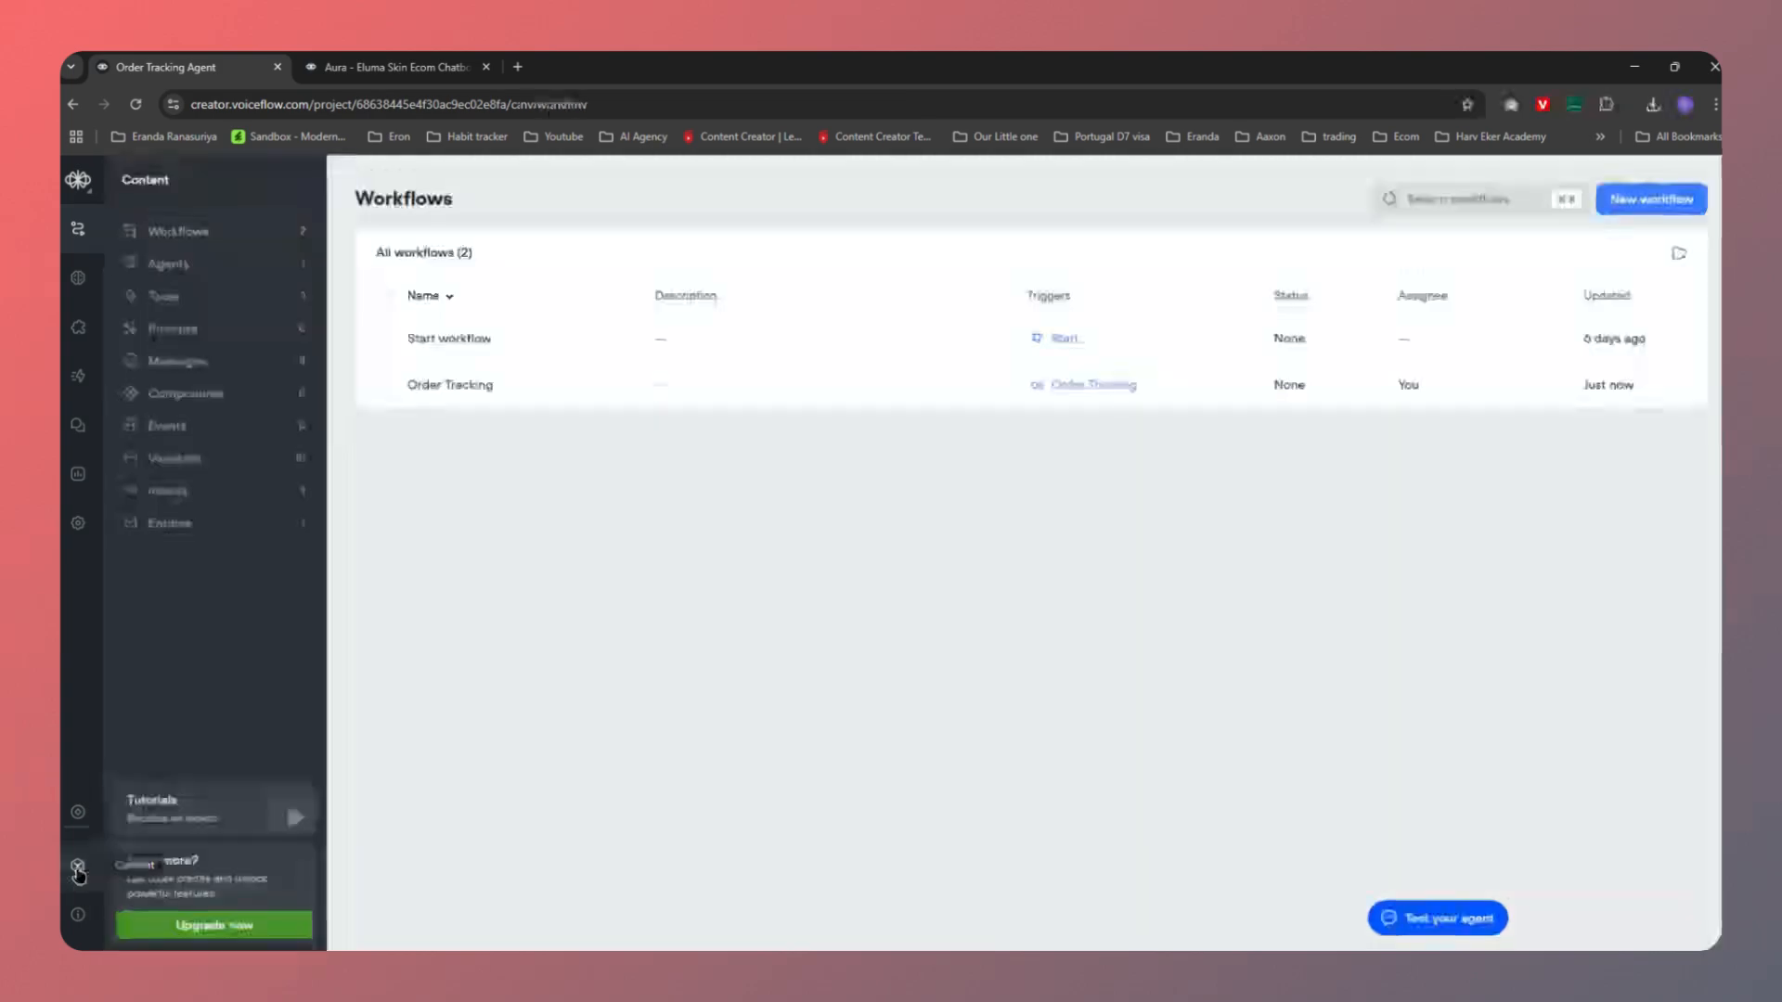
left_click(176, 303)
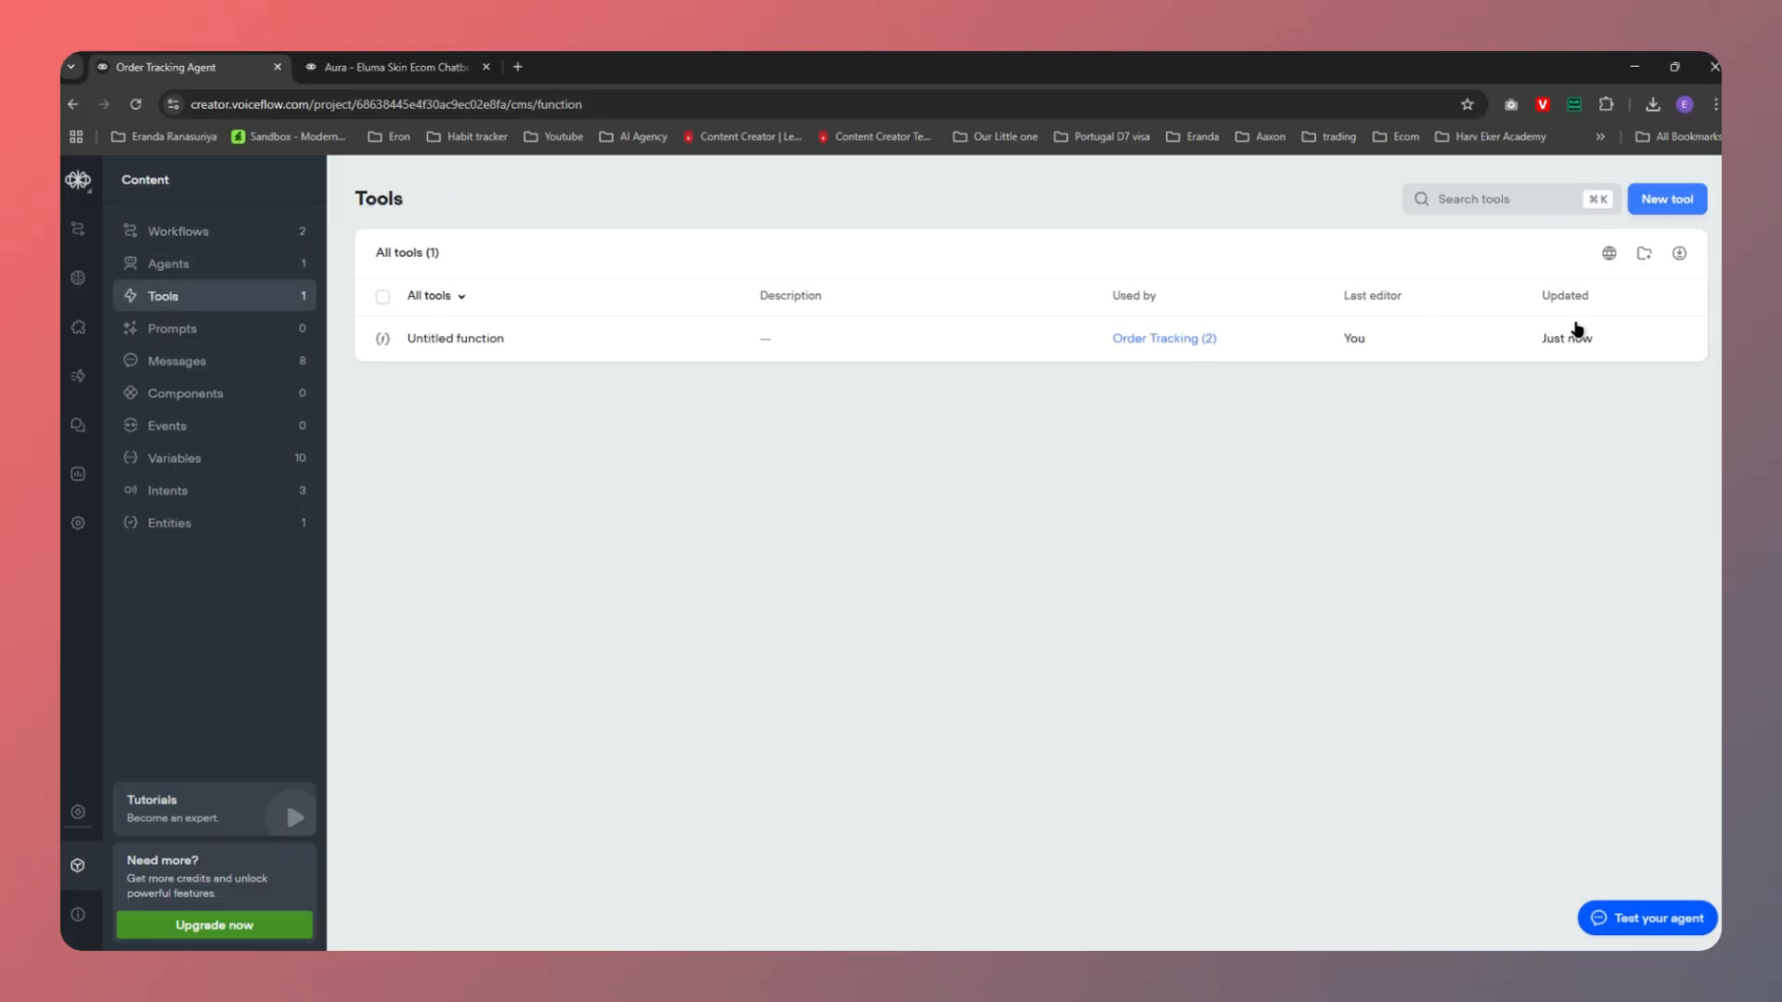
left_click(1679, 255)
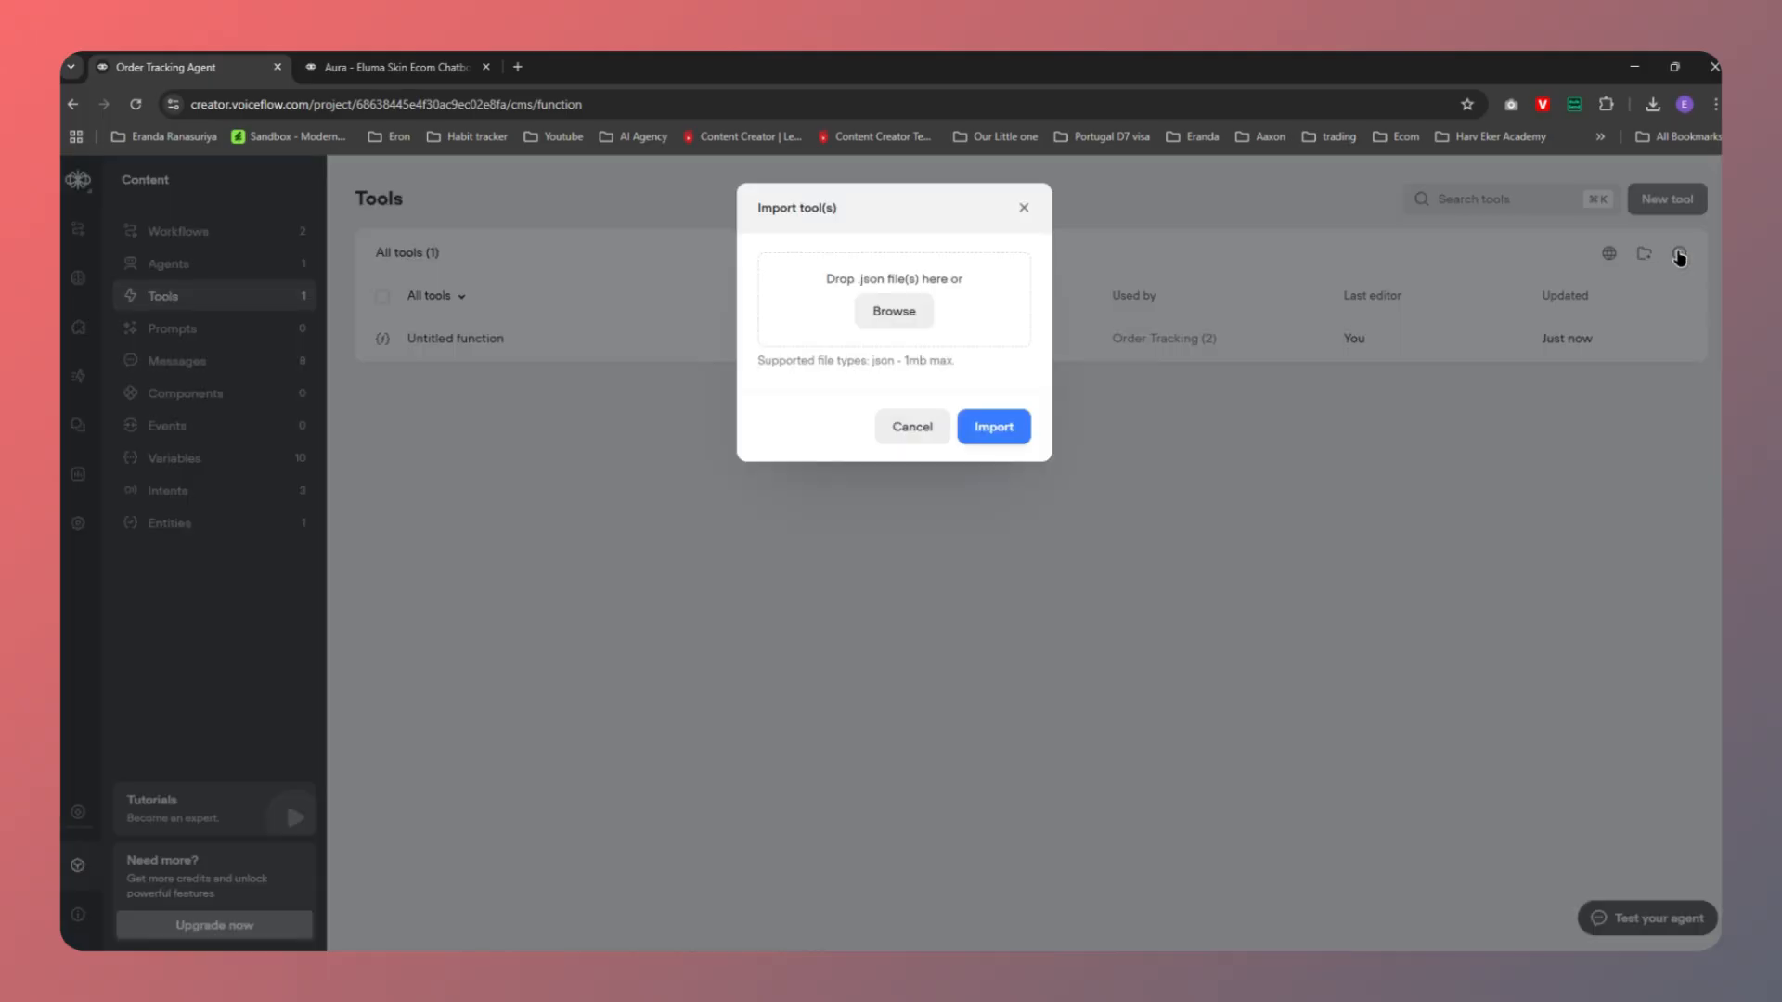
left_click(891, 313)
left_click(369, 219)
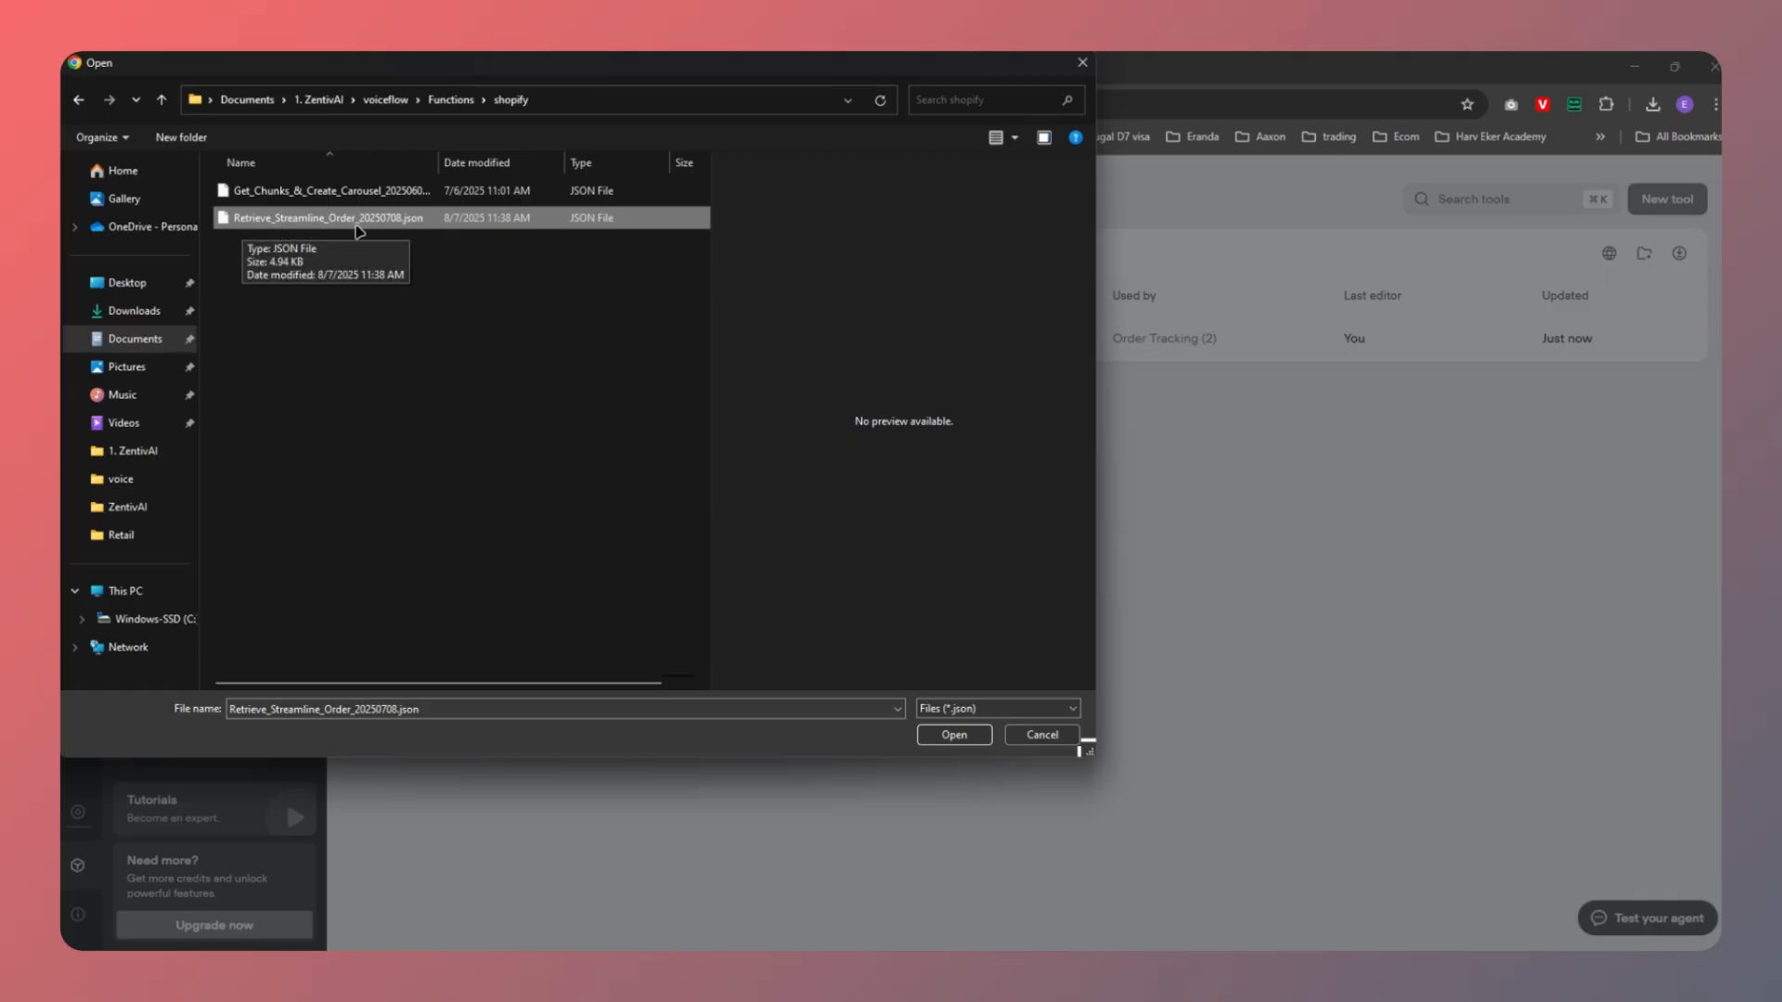
left_click(954, 735)
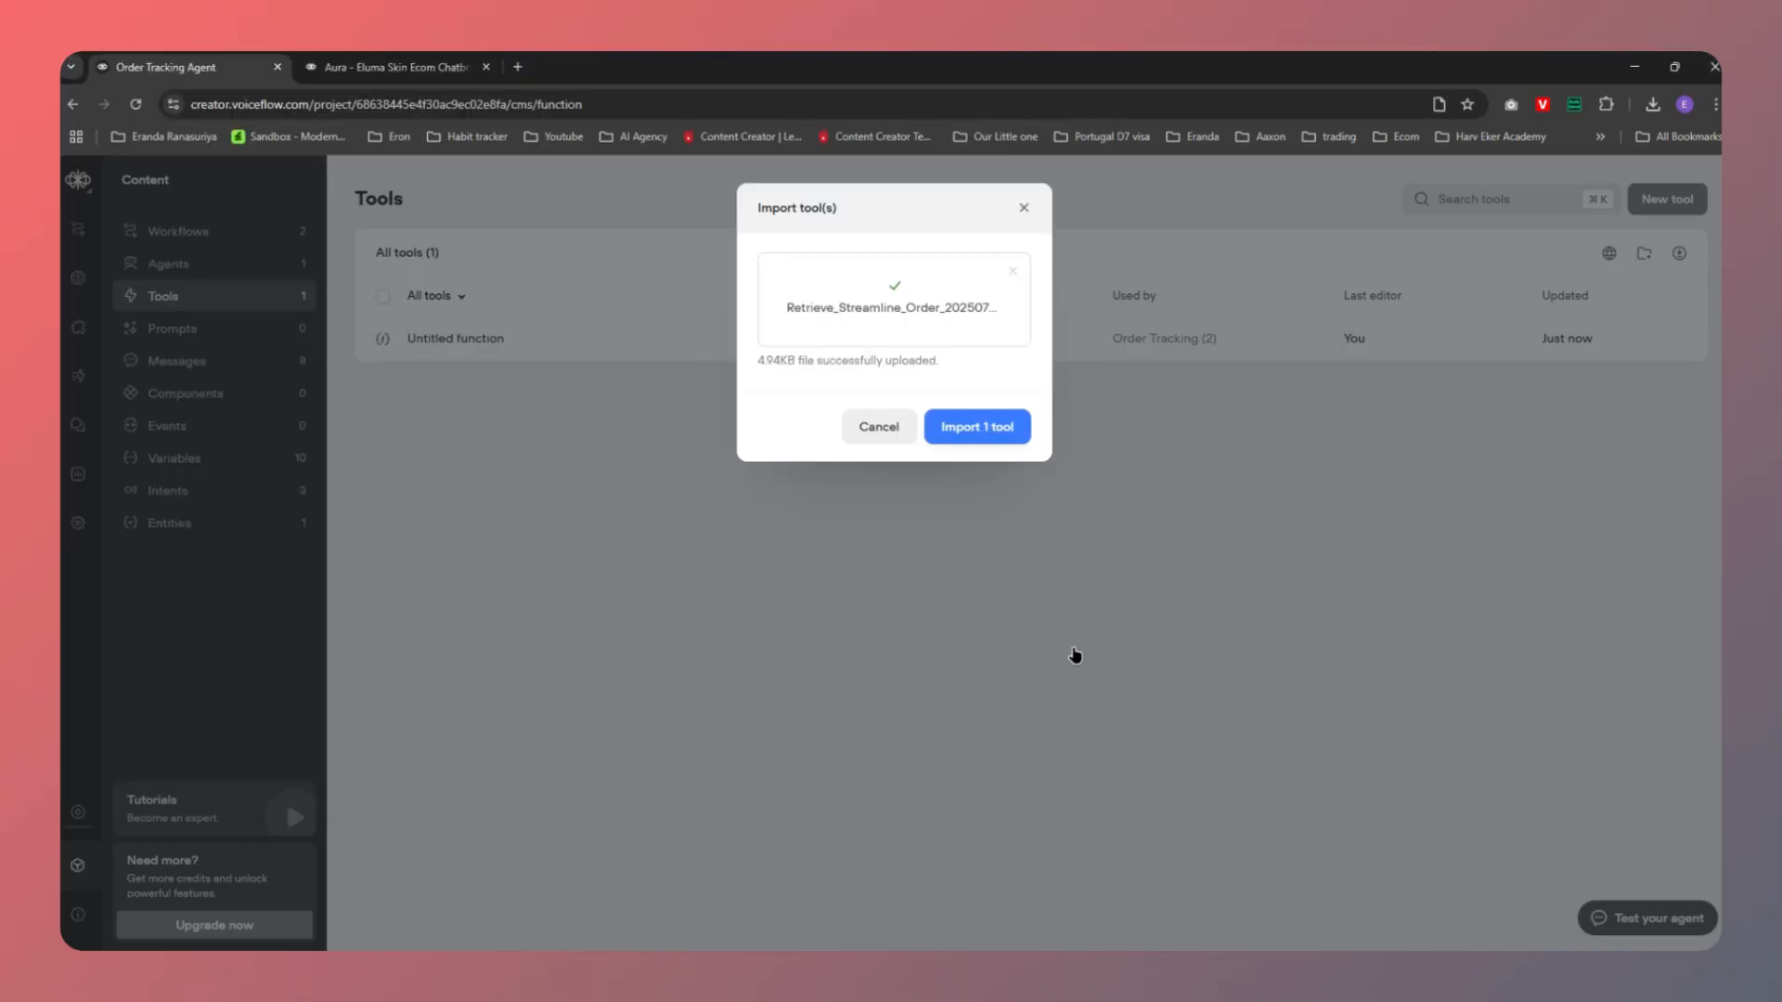
left_click(972, 438)
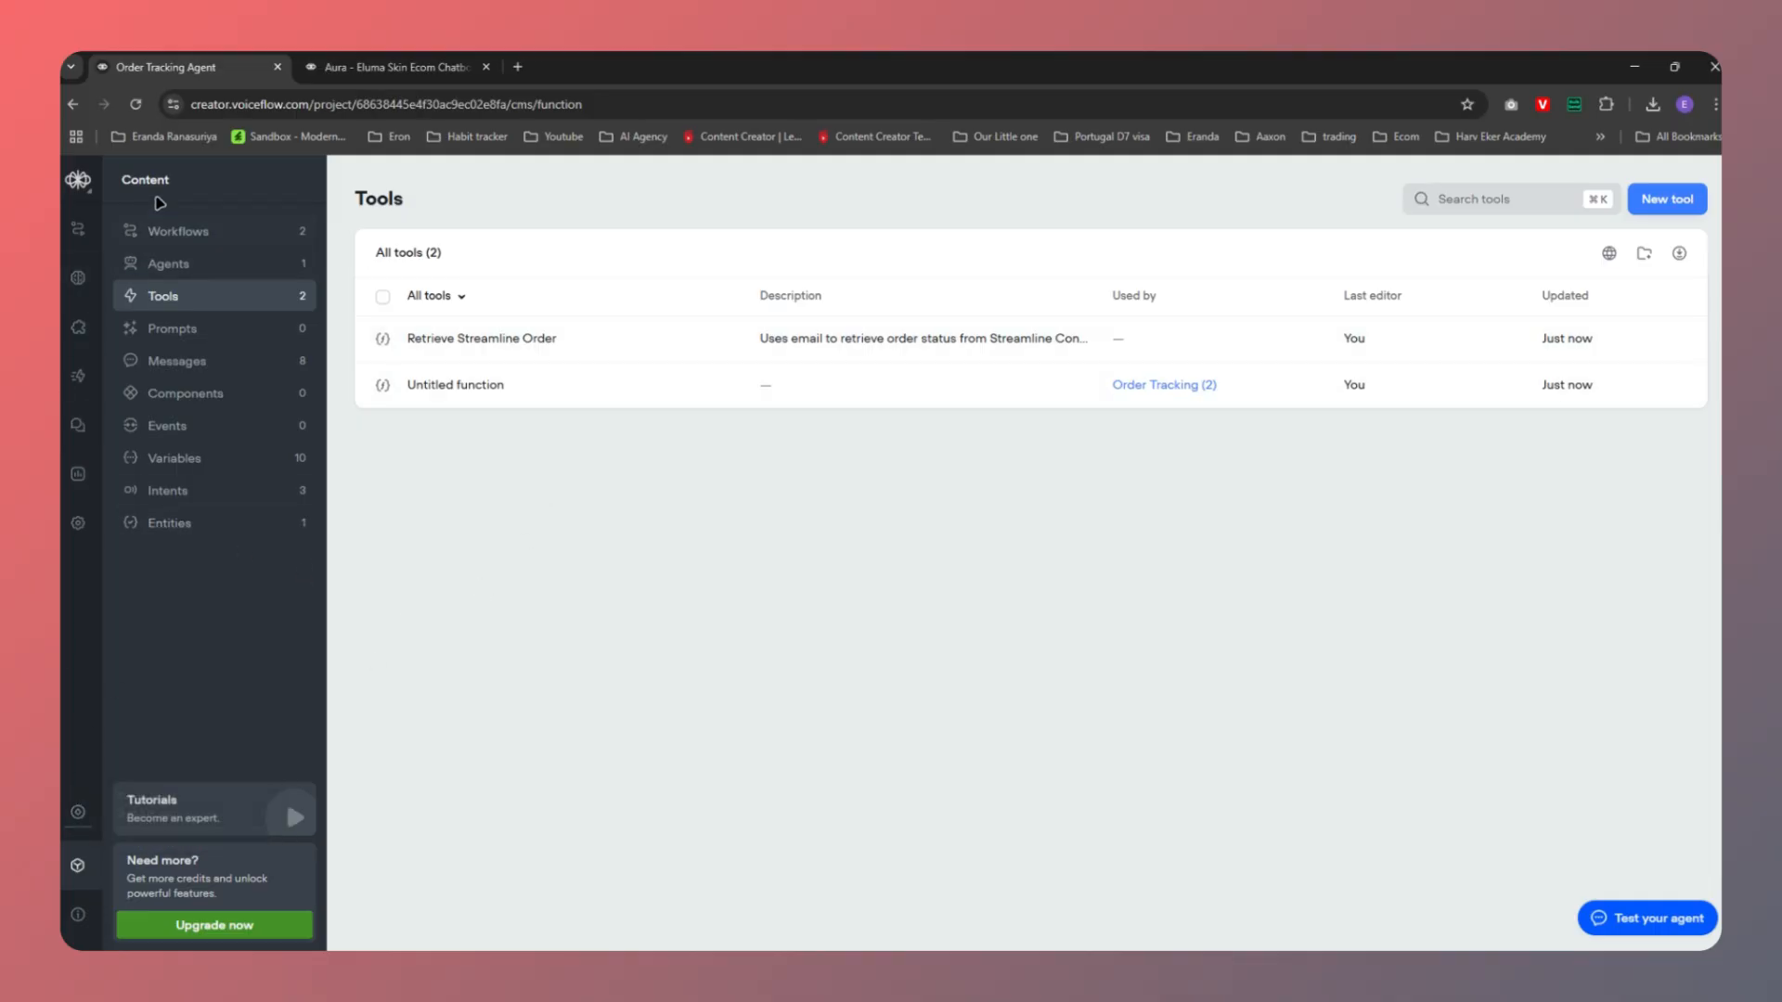
Reopen the Order Tracking workflow canvas from Workflows
left_click(167, 232)
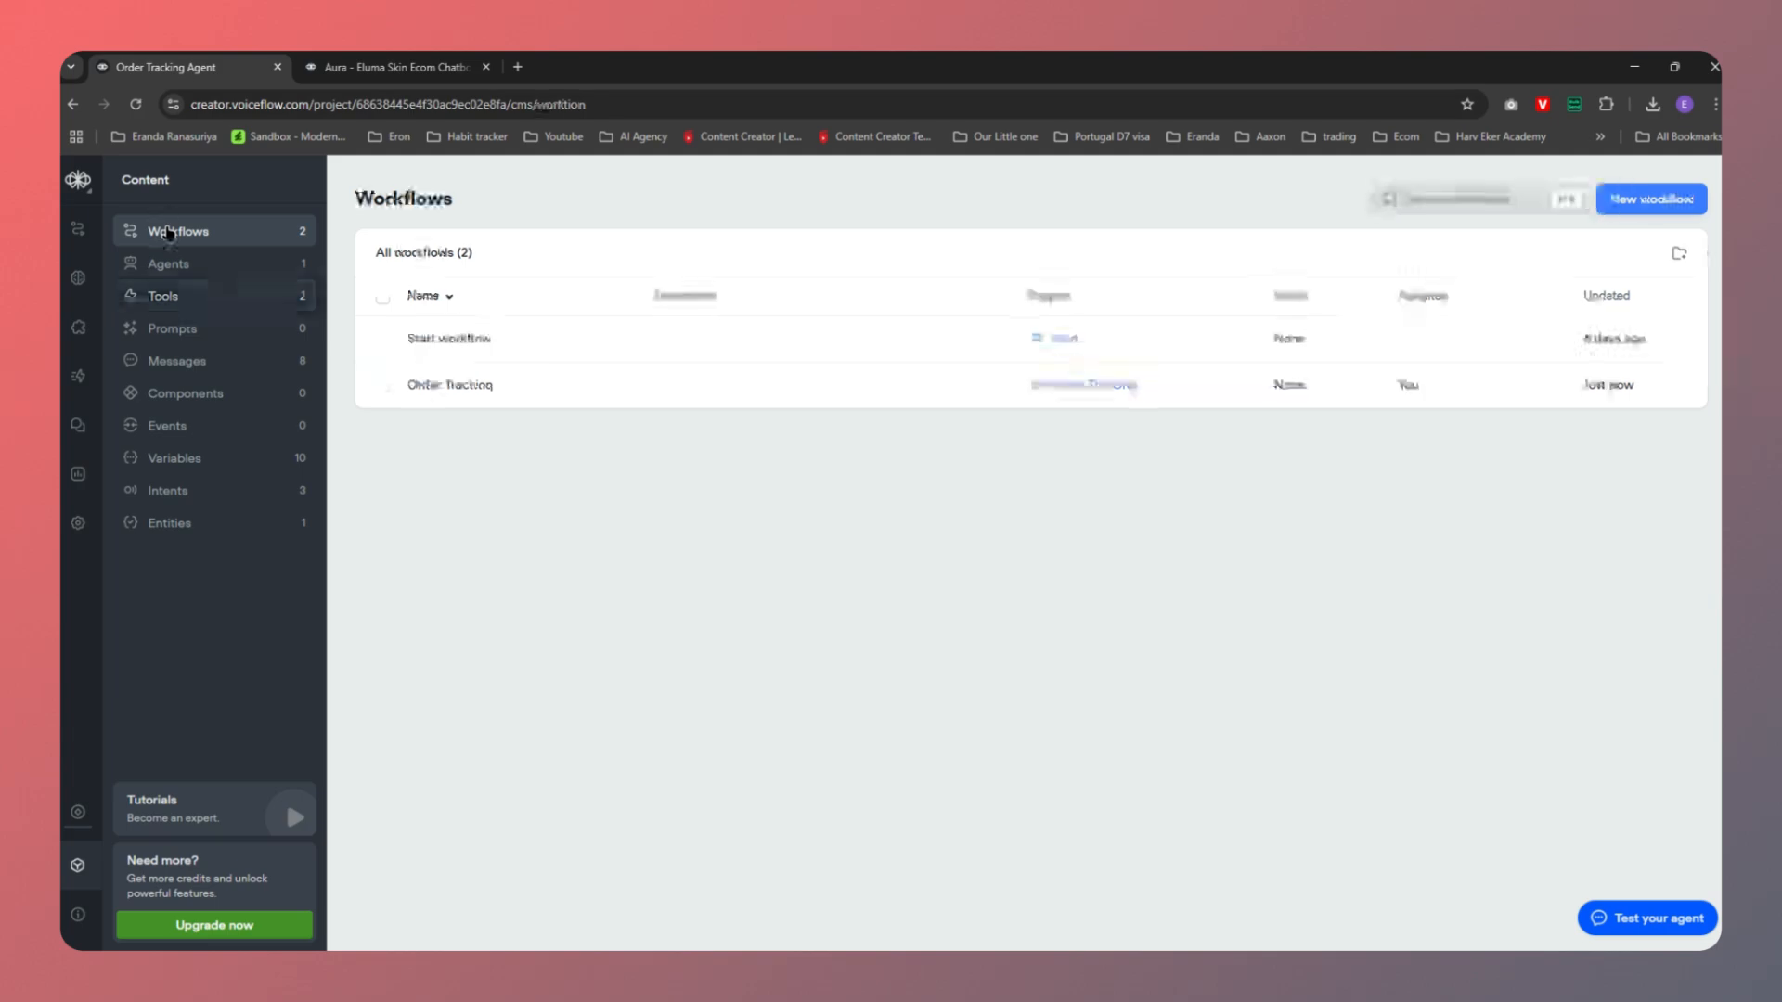
left_click(458, 393)
left_click(1621, 241)
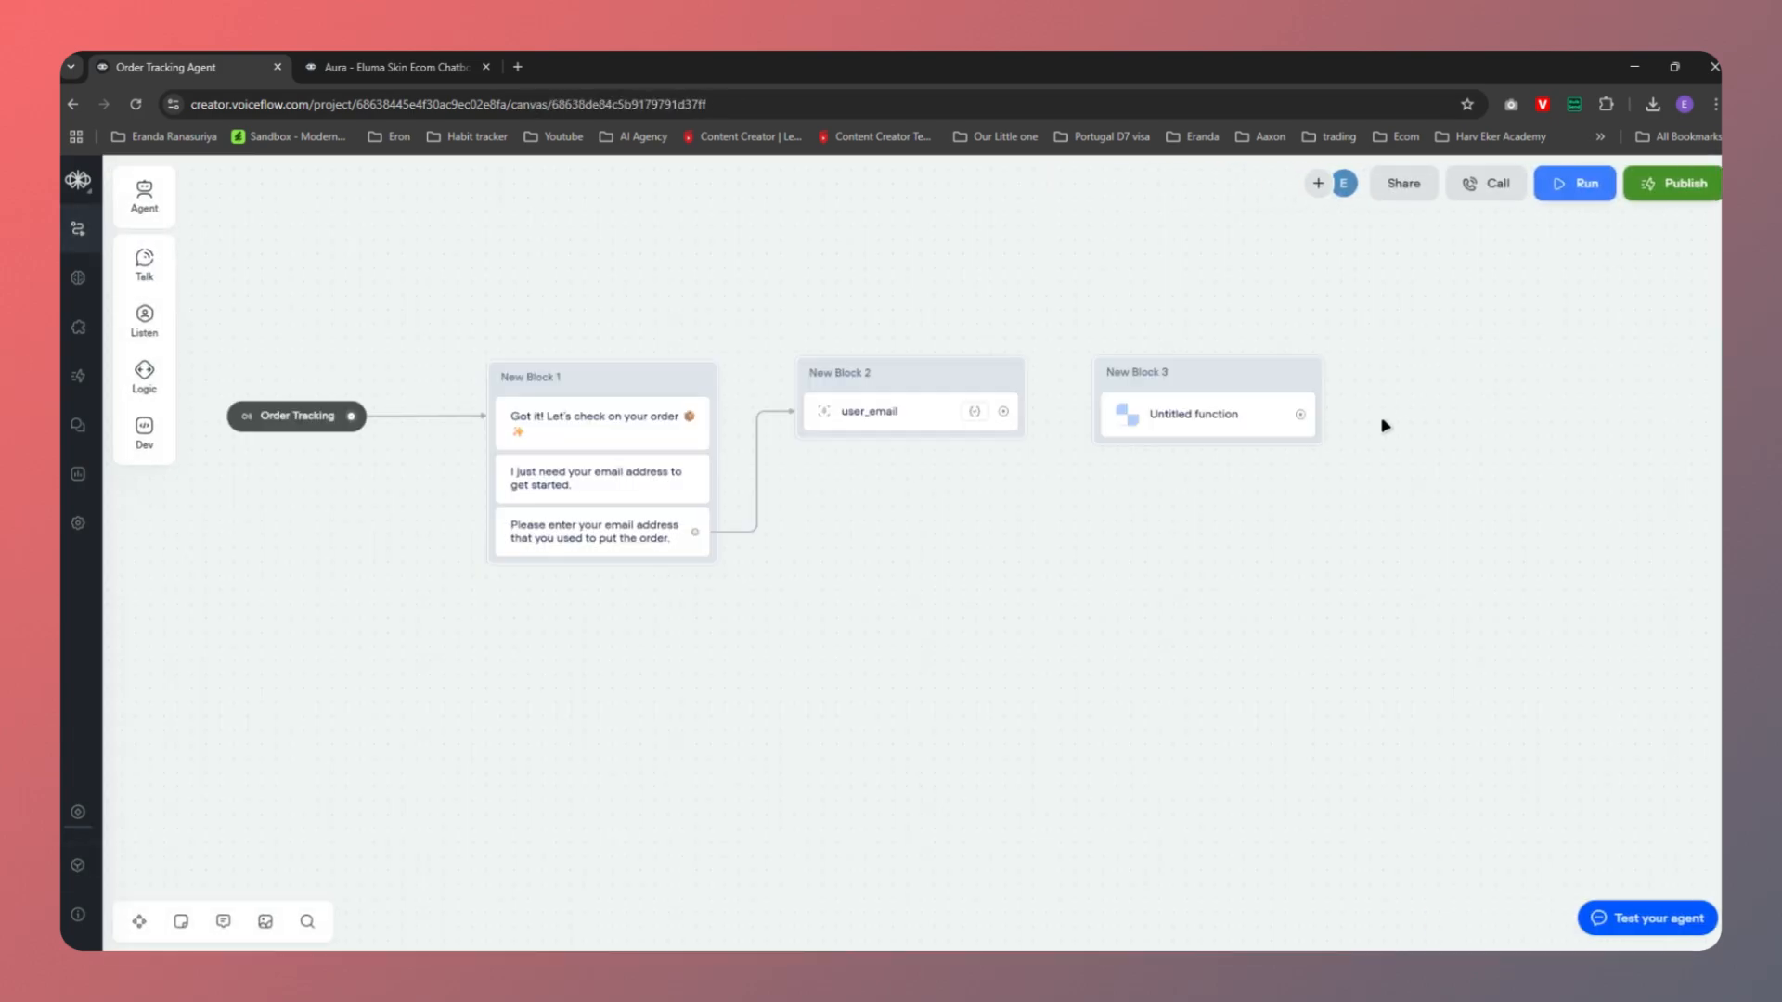
Assign the Retrieve Streamline Order function to New Block 3's function step
left_click(1197, 422)
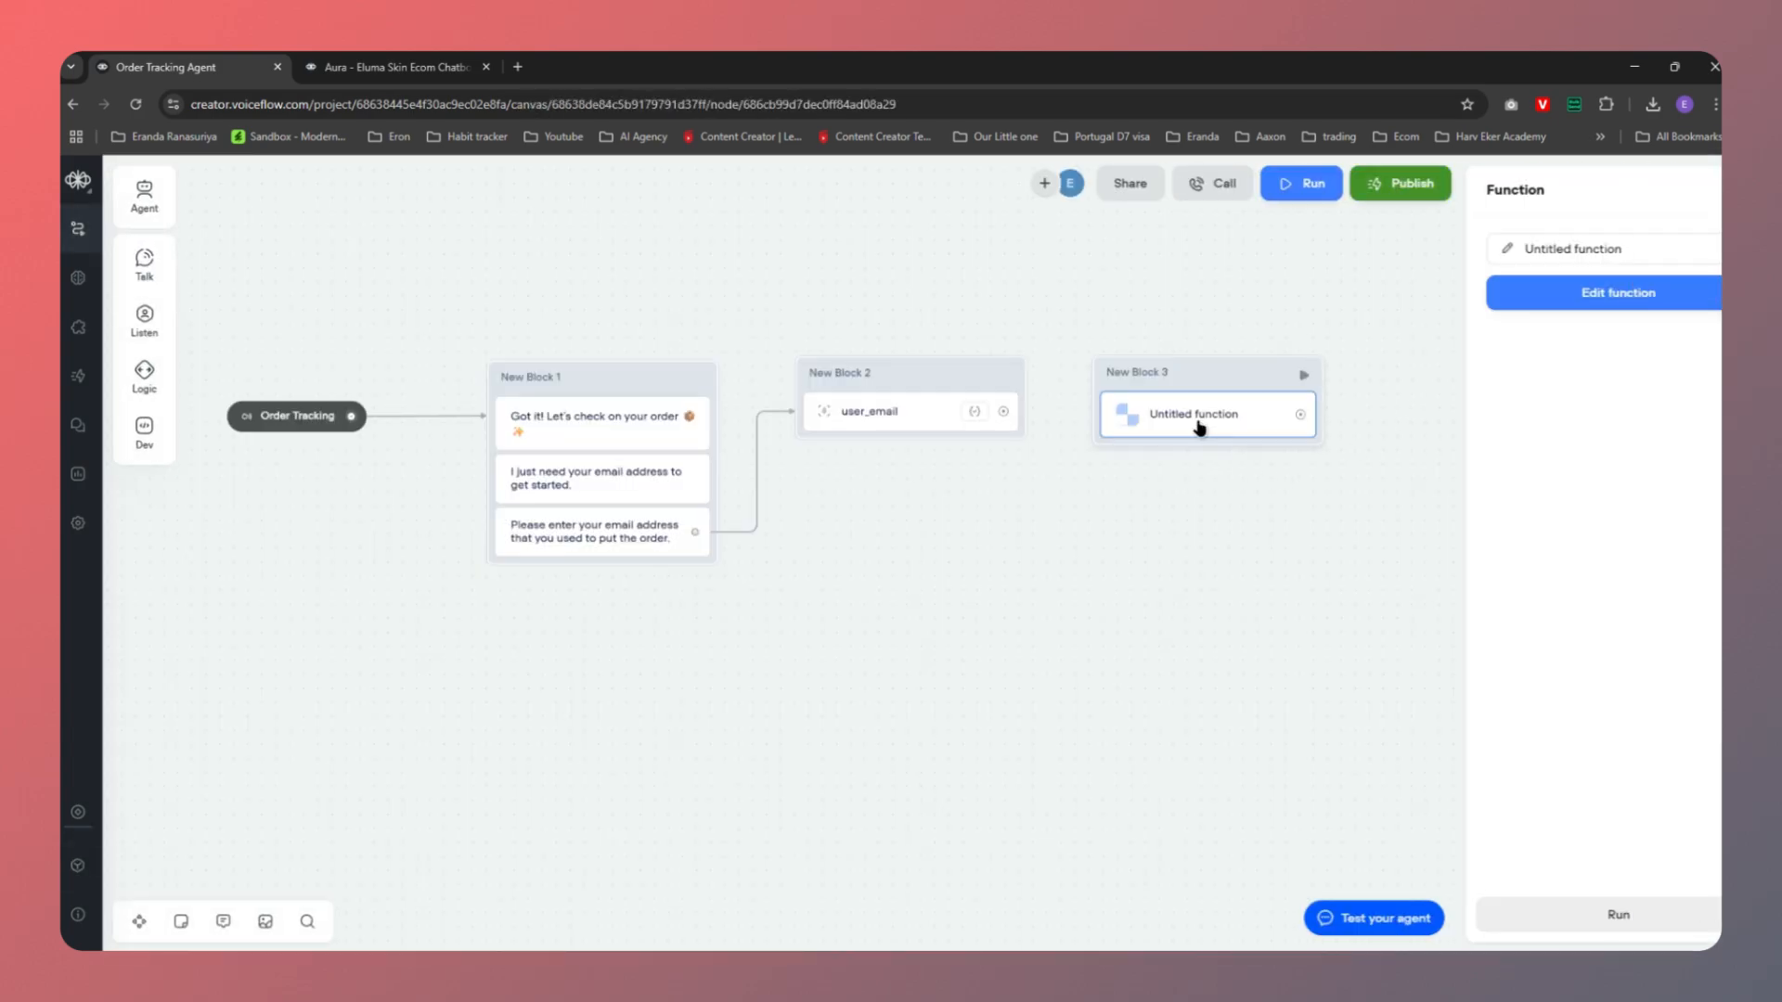
left_click(1589, 265)
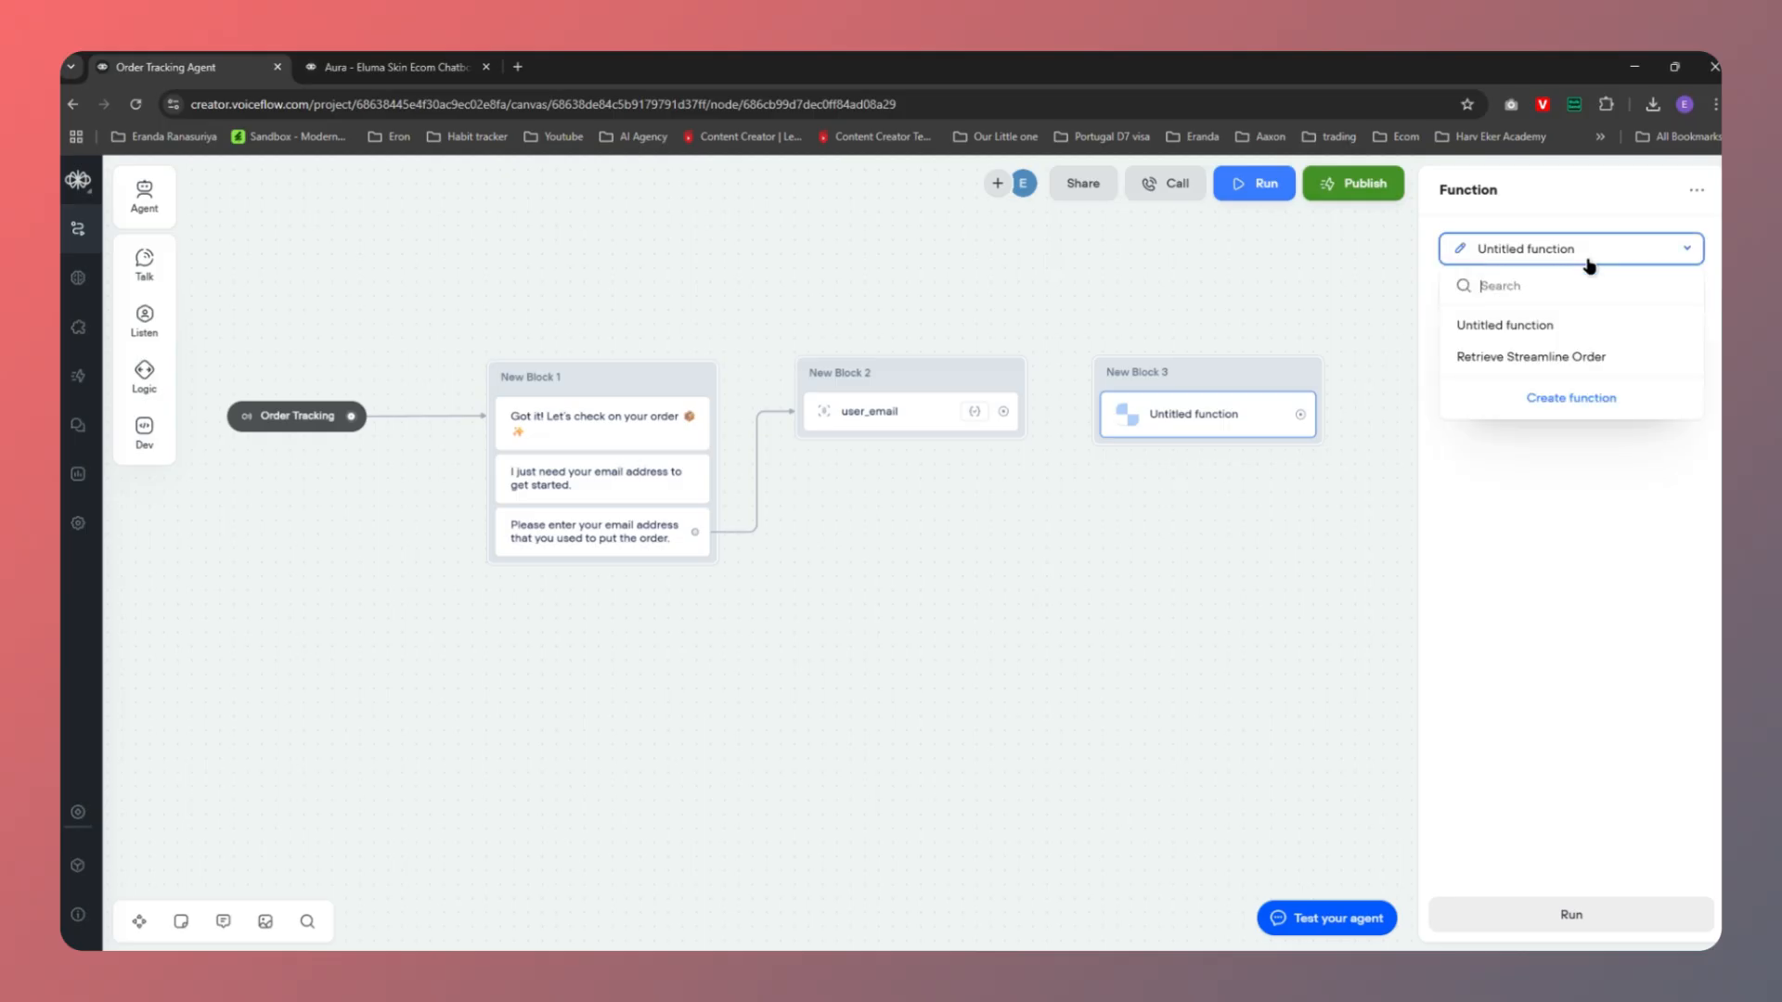
left_click(1522, 360)
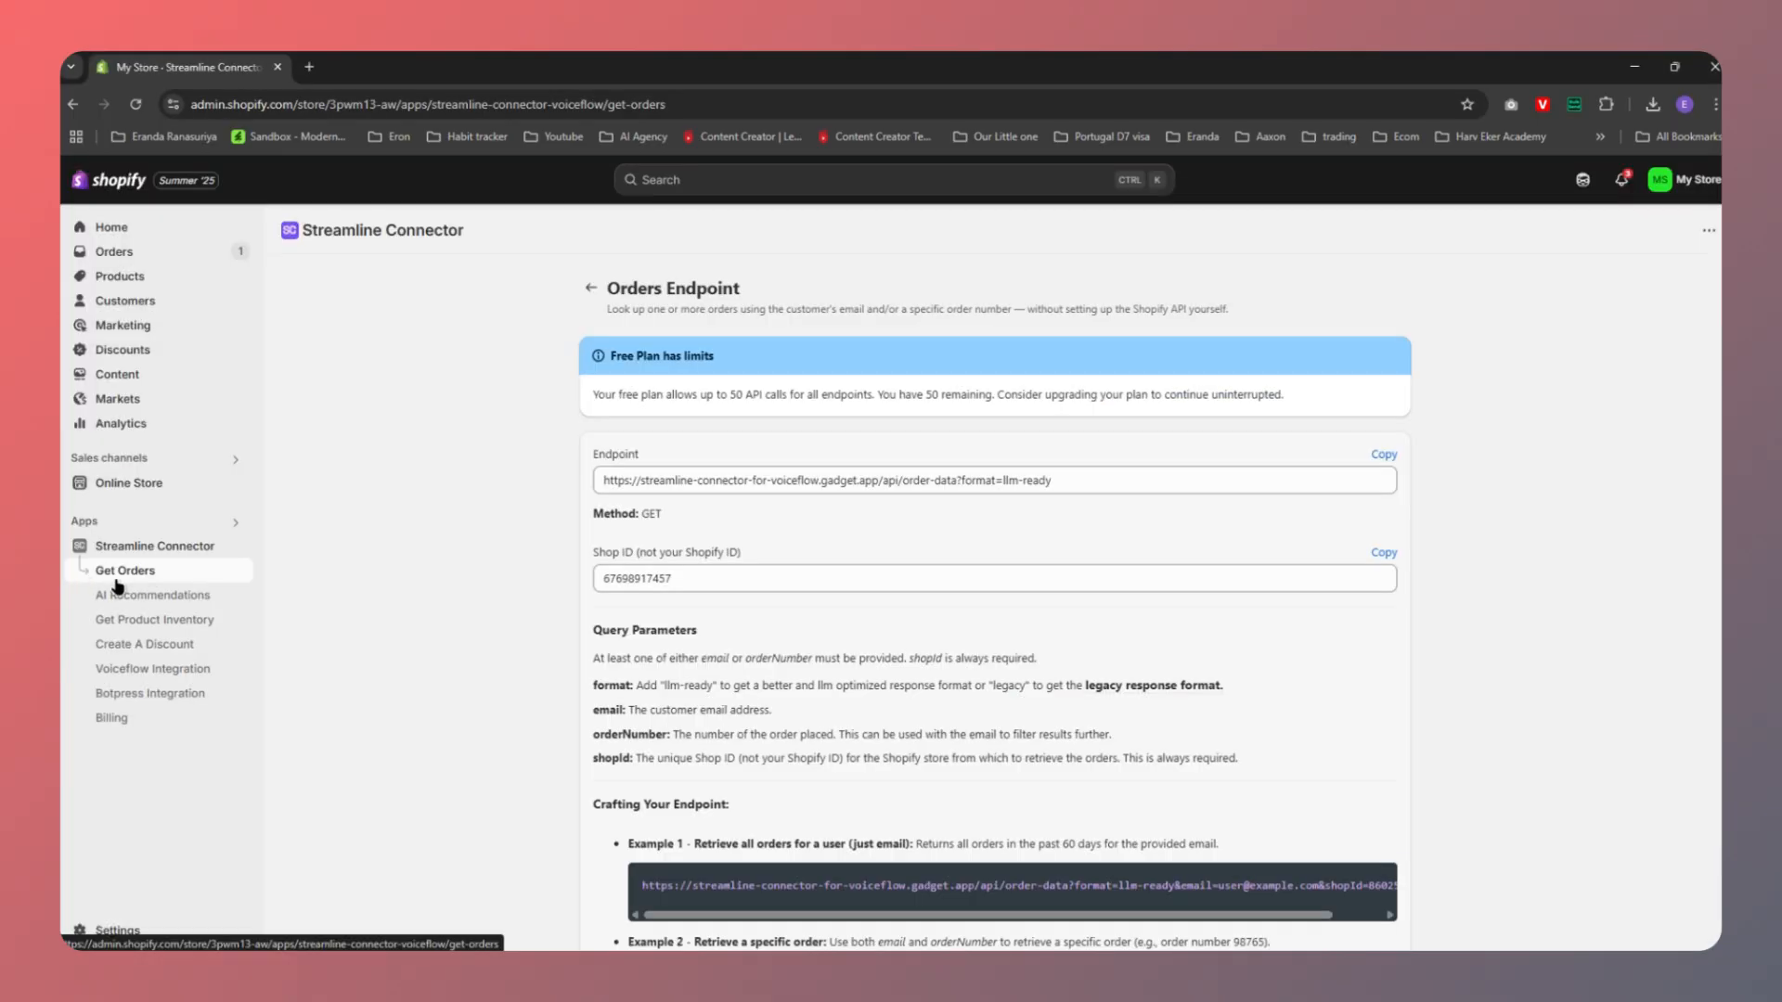
Copy the Example 1 all-orders endpoint URL from Streamline Connector's Get Orders documentation
left_click(167, 549)
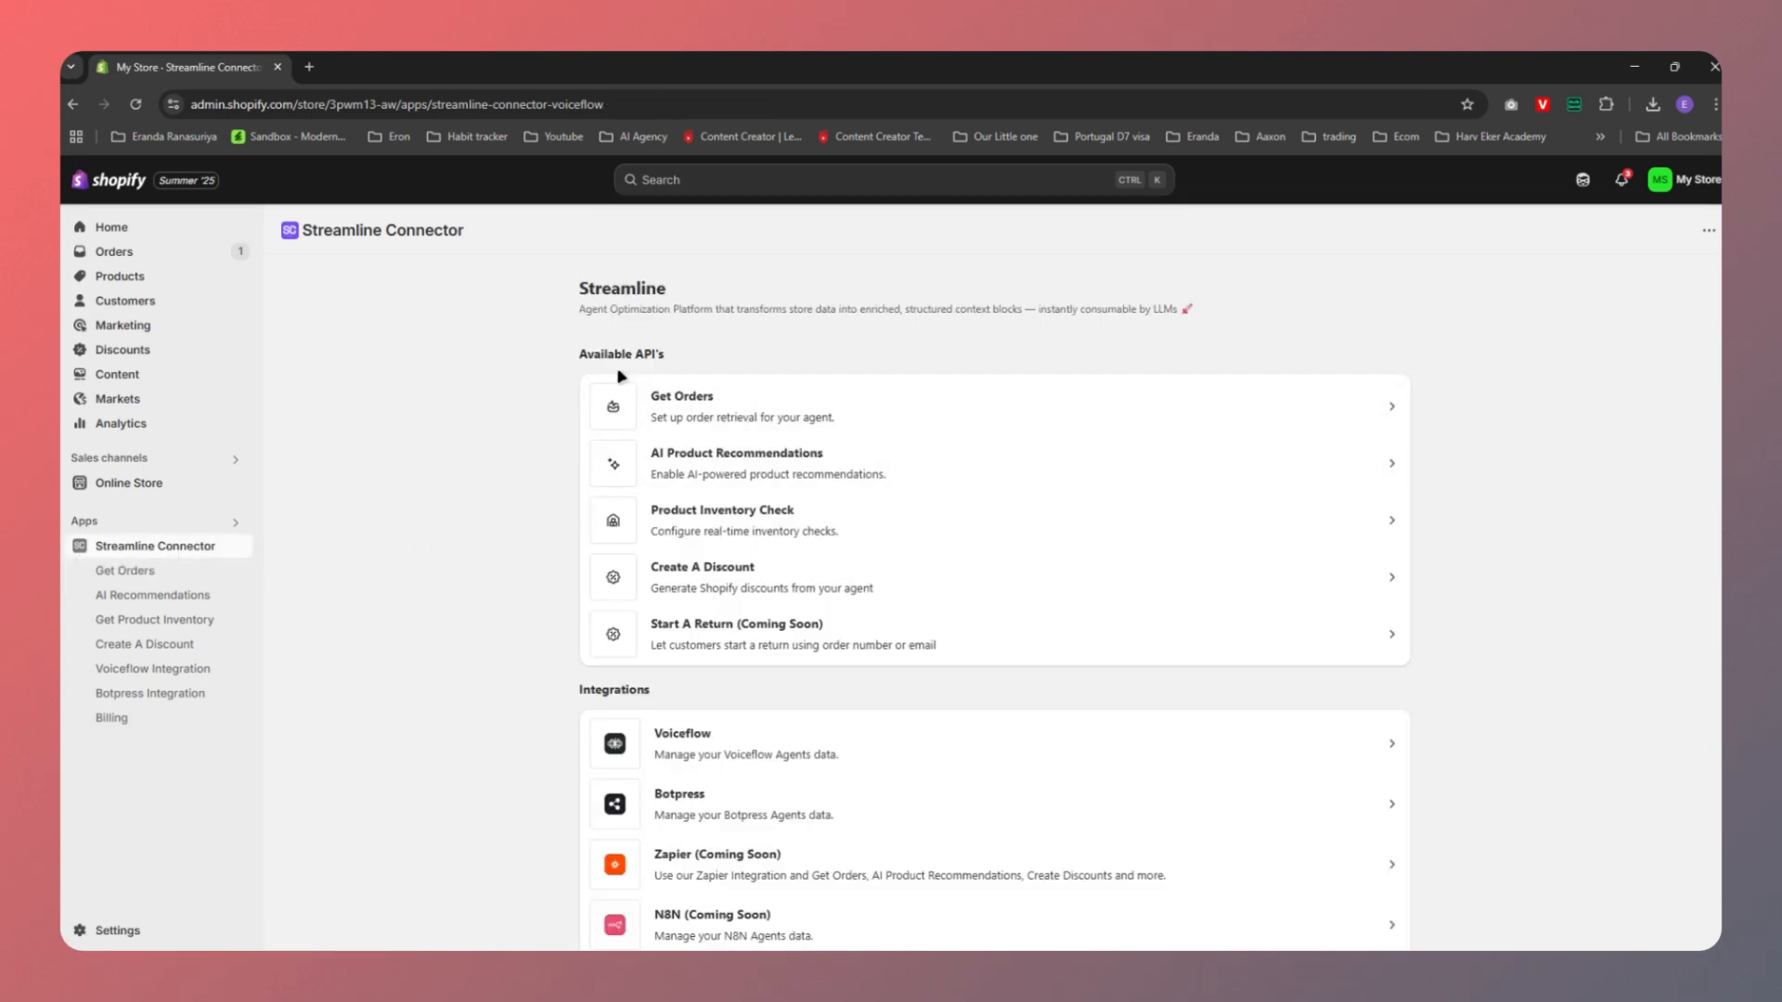
left_click(719, 408)
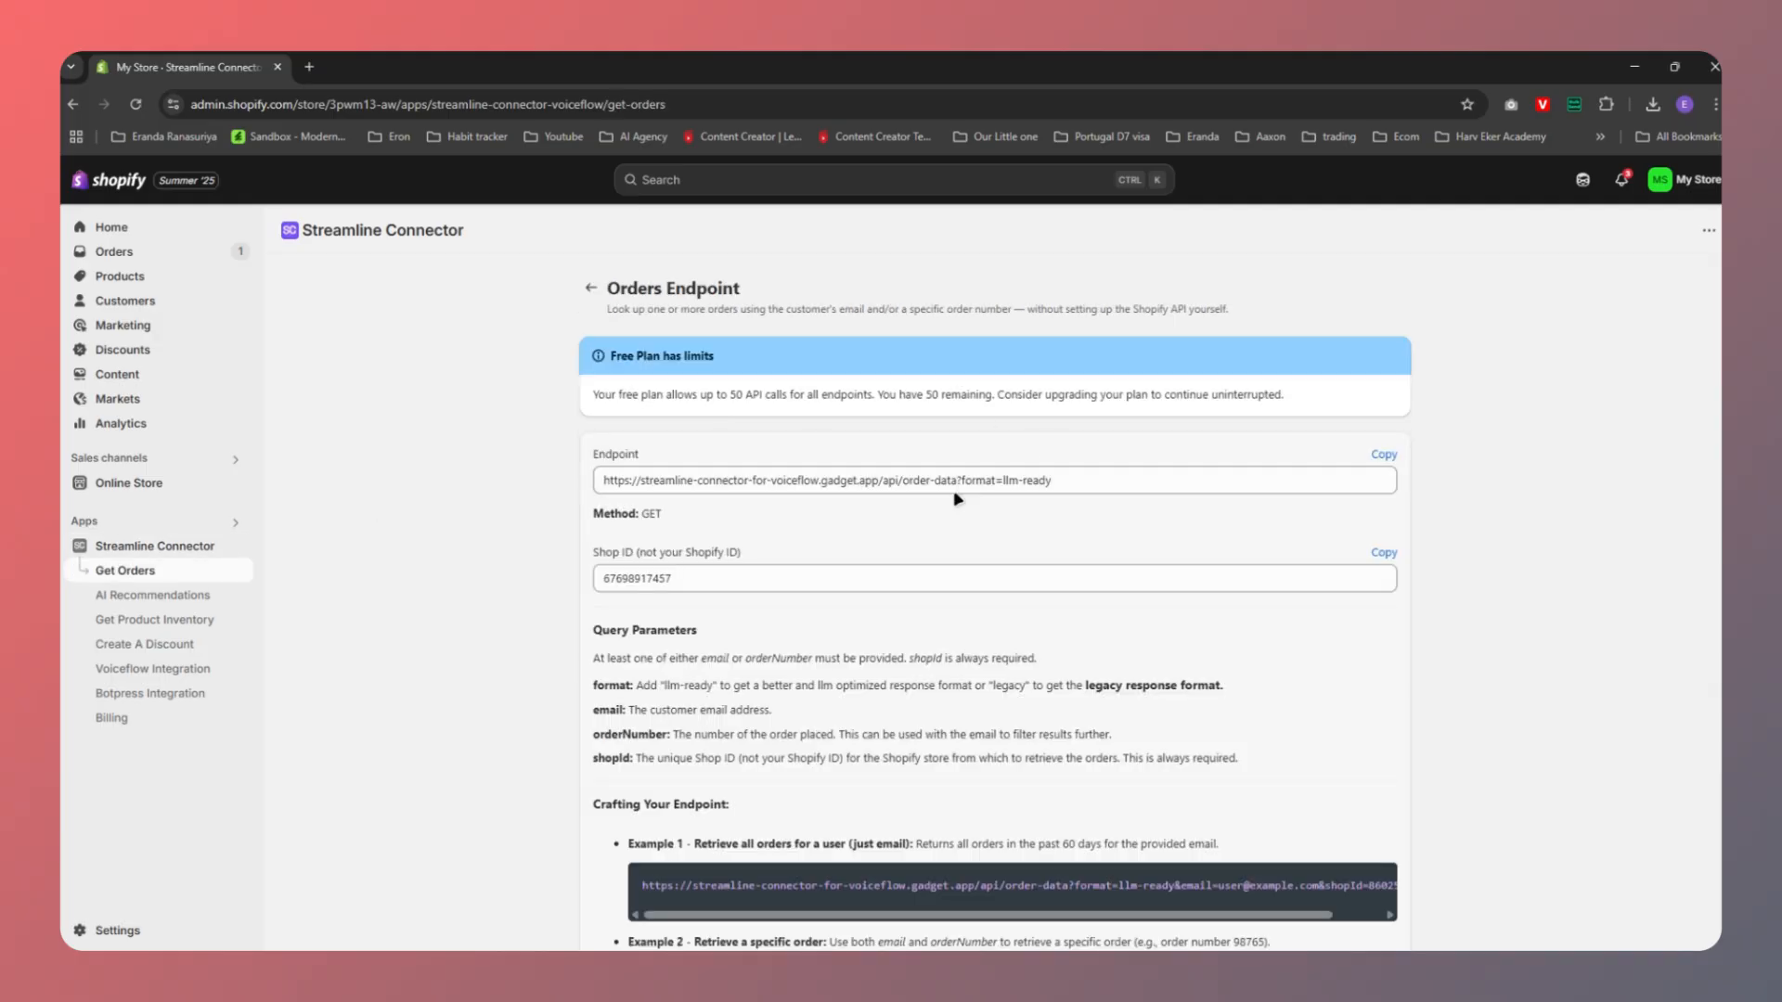
scroll(957, 500, "down", 3)
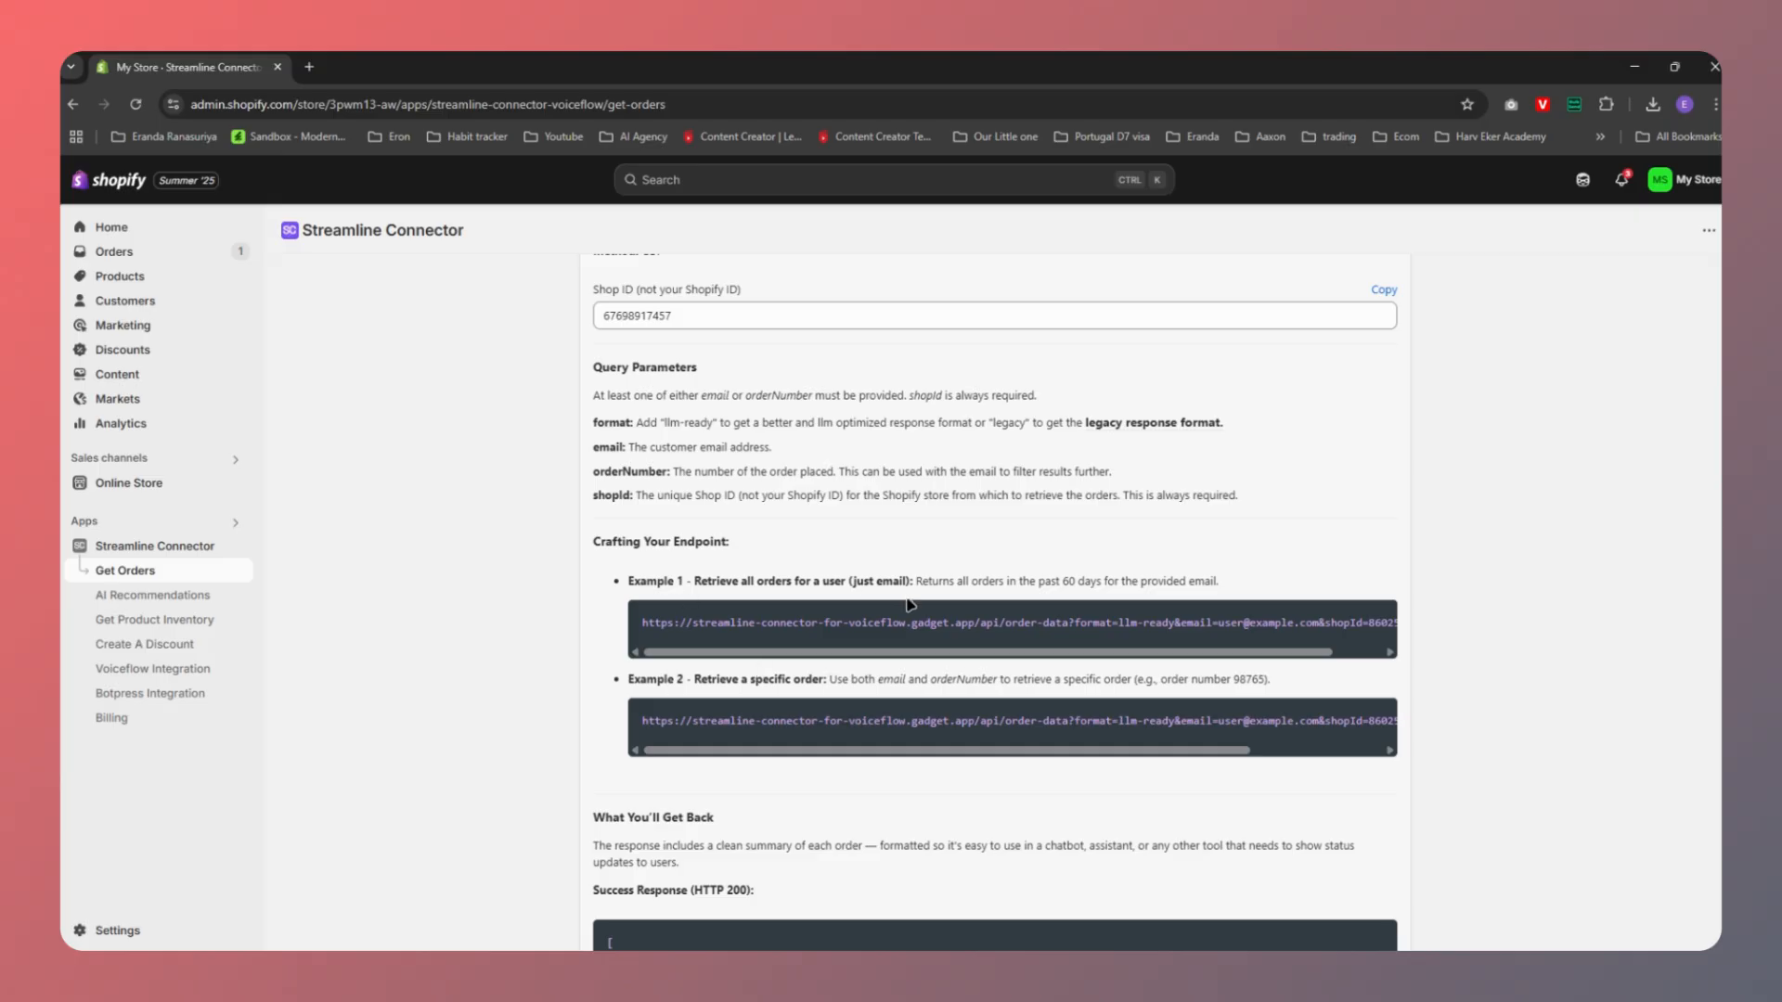
left_click_drag(640, 622, 1399, 640)
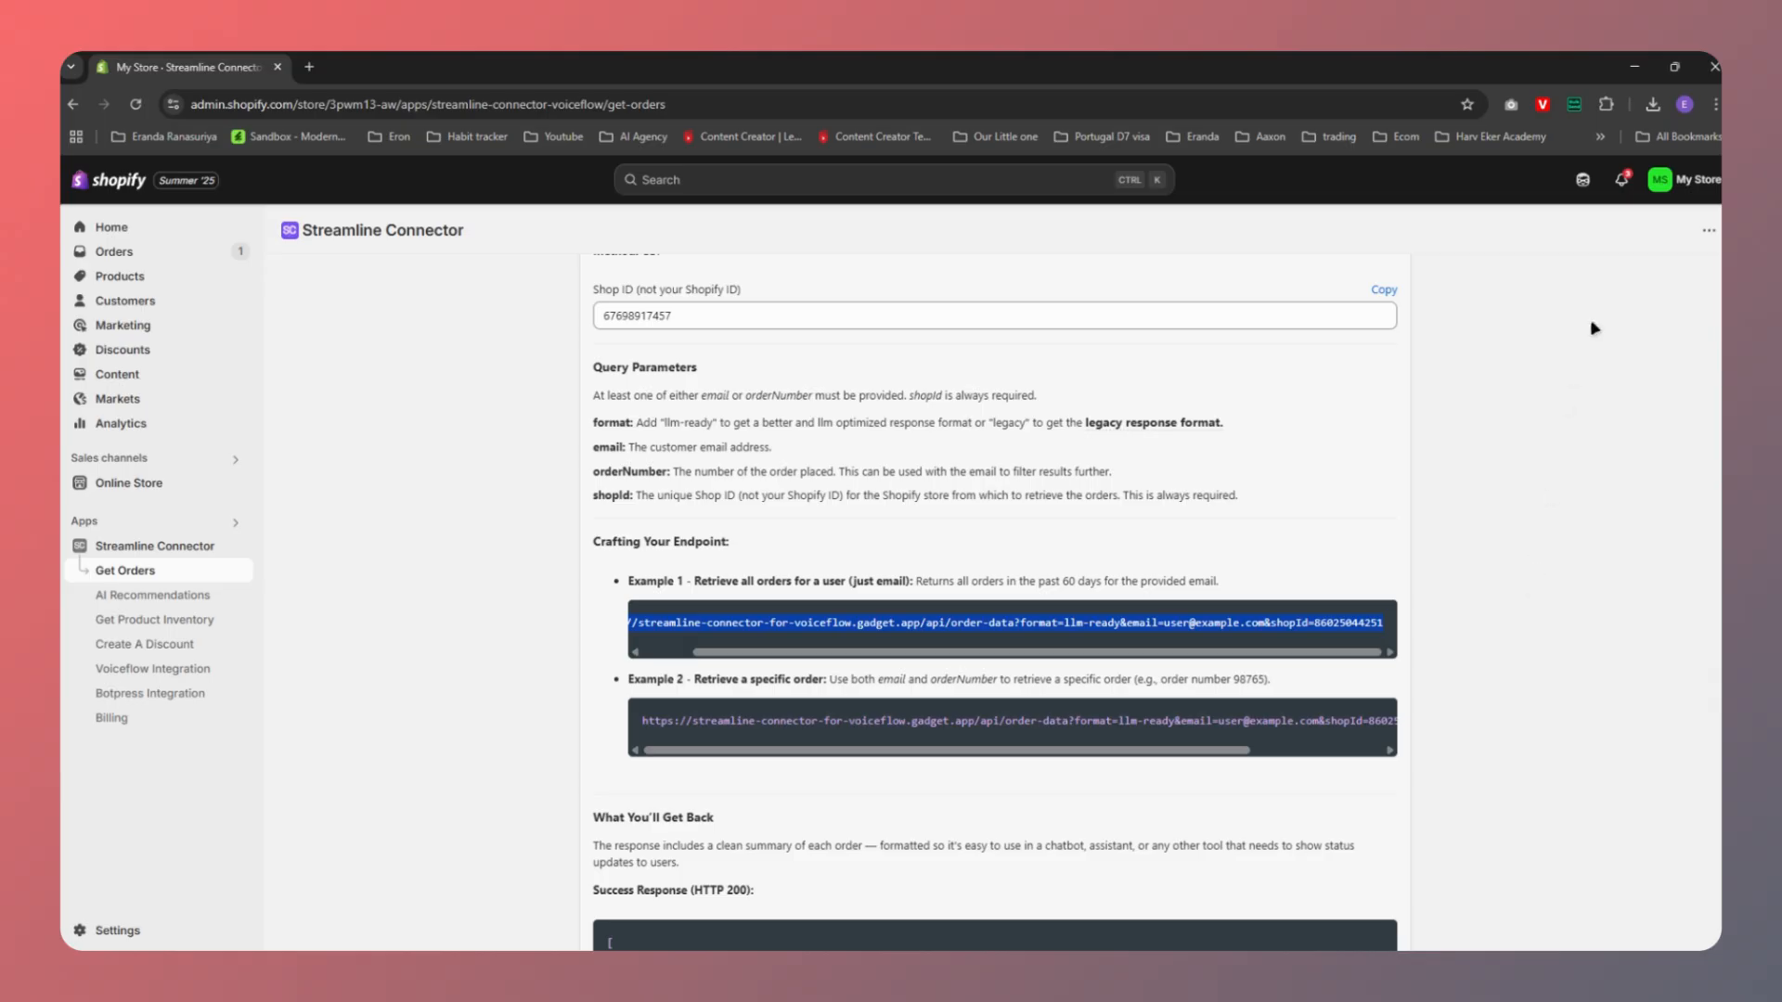
key("alt+Tab")
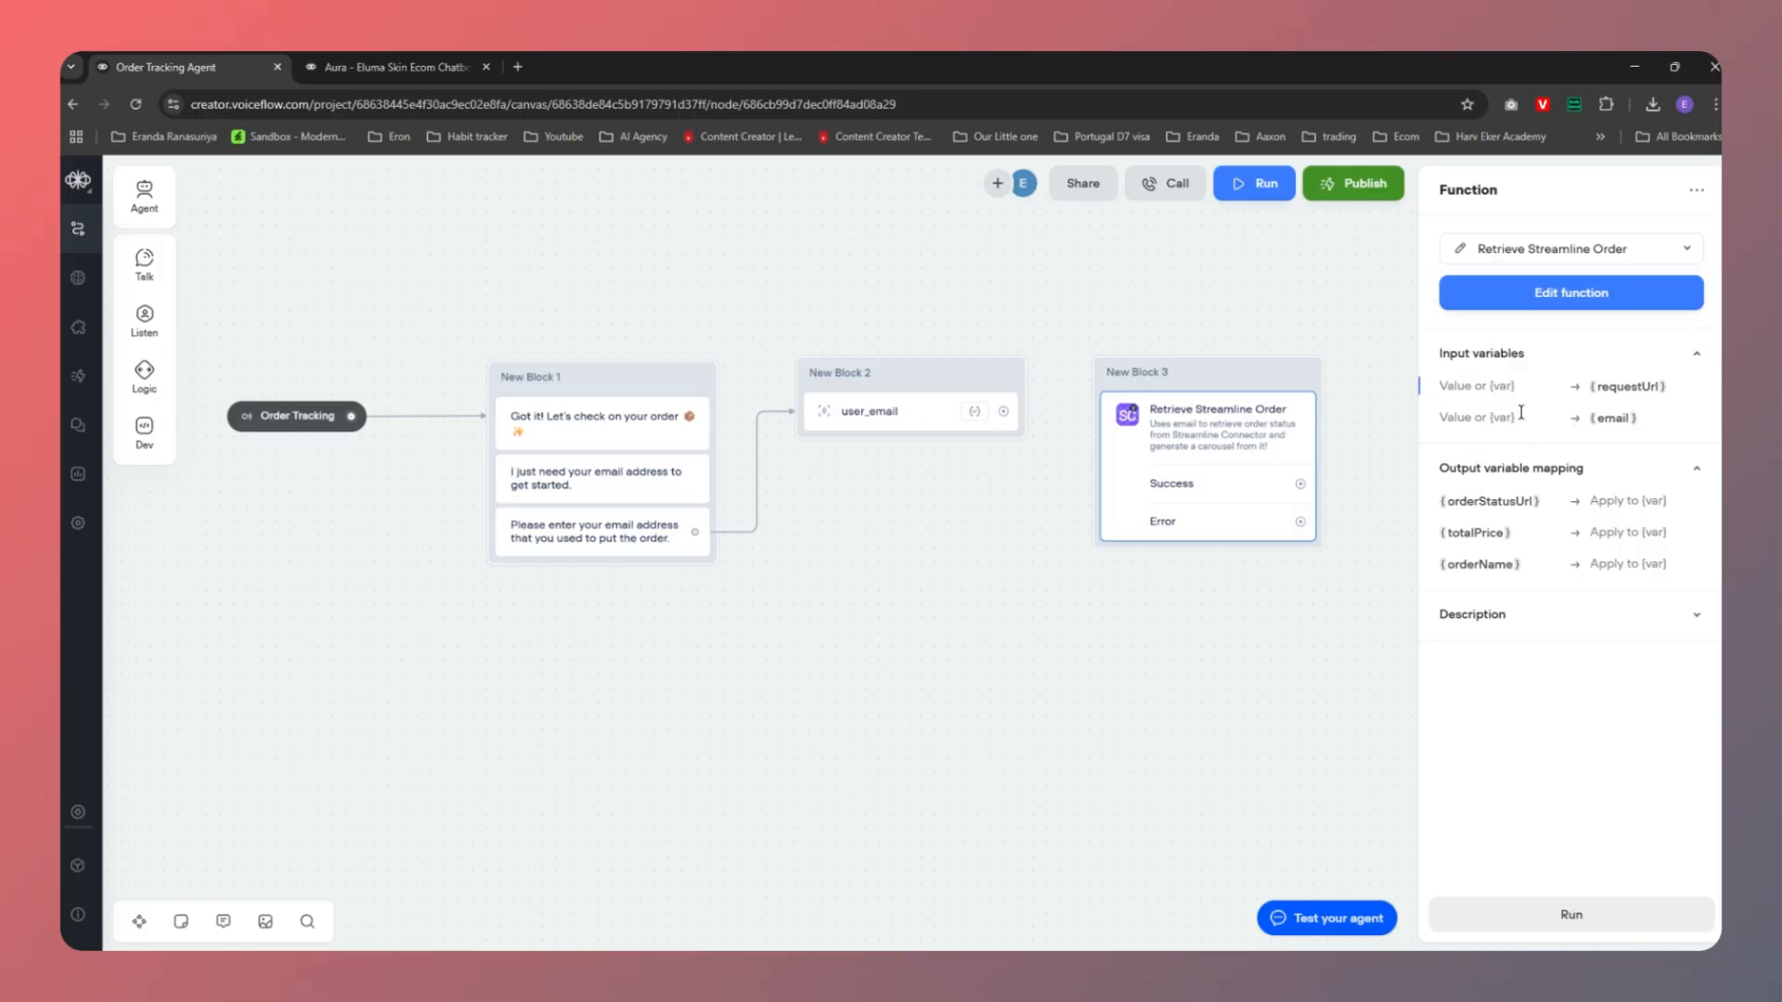
Paste the copied Streamline Connector endpoint URL into the requestUrl input
key("ctrl+v")
key("Left")
key("Left")
key("Left")
key("Left")
key("Left")
key("Left")
key("Left")
key("Left")
key("Left")
key("Left")
key("Left")
key("Left")
key("Left")
key("Left")
key("Left")
key("Left")
key("Left")
key("Left")
key("Left")
key("Left")
key("Left")
key("Left")
key("Left")
key("Left")
key("Left")
key("Left")
key("Left")
key("Left")
key("Left")
key("Left")
key("Left")
key("Left")
key("Left")
key("Left")
key("Left")
key("Left")
key("Left")
key("Left")
key("Left")
key("Left")
key("alt+Tab")
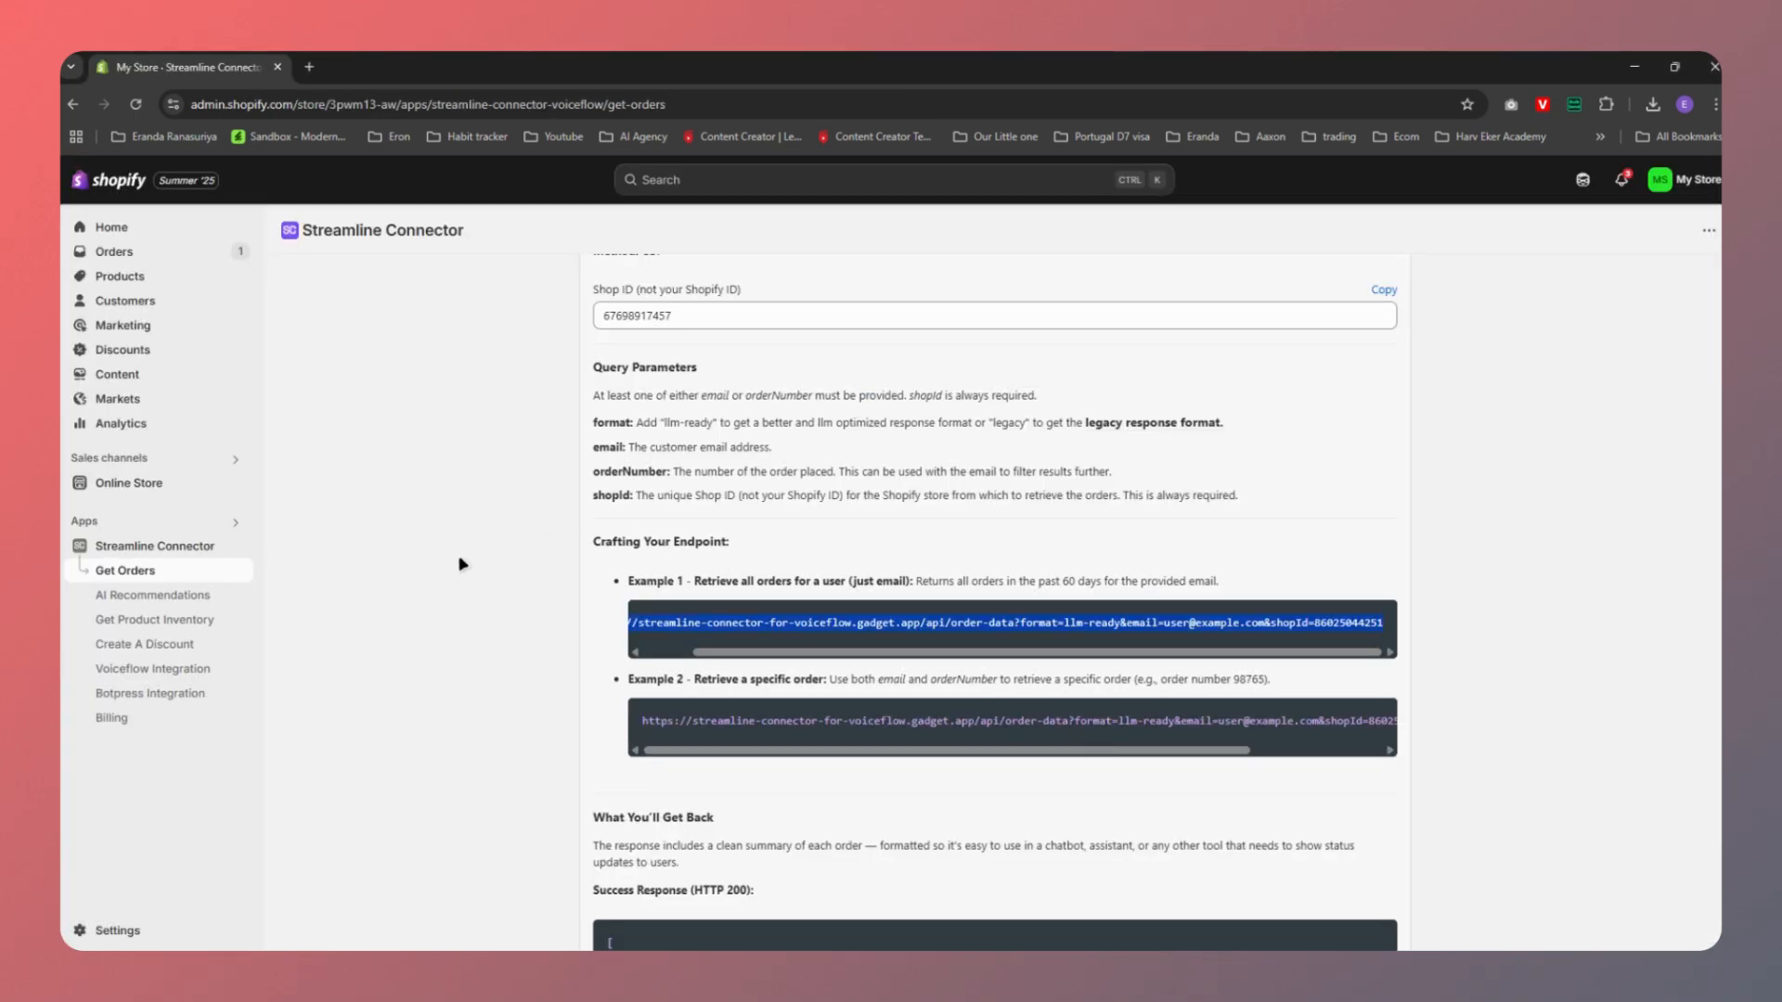
Highlight the email parameter, sample email and shopId parts of the example endpoint URLs
left_click(843, 545)
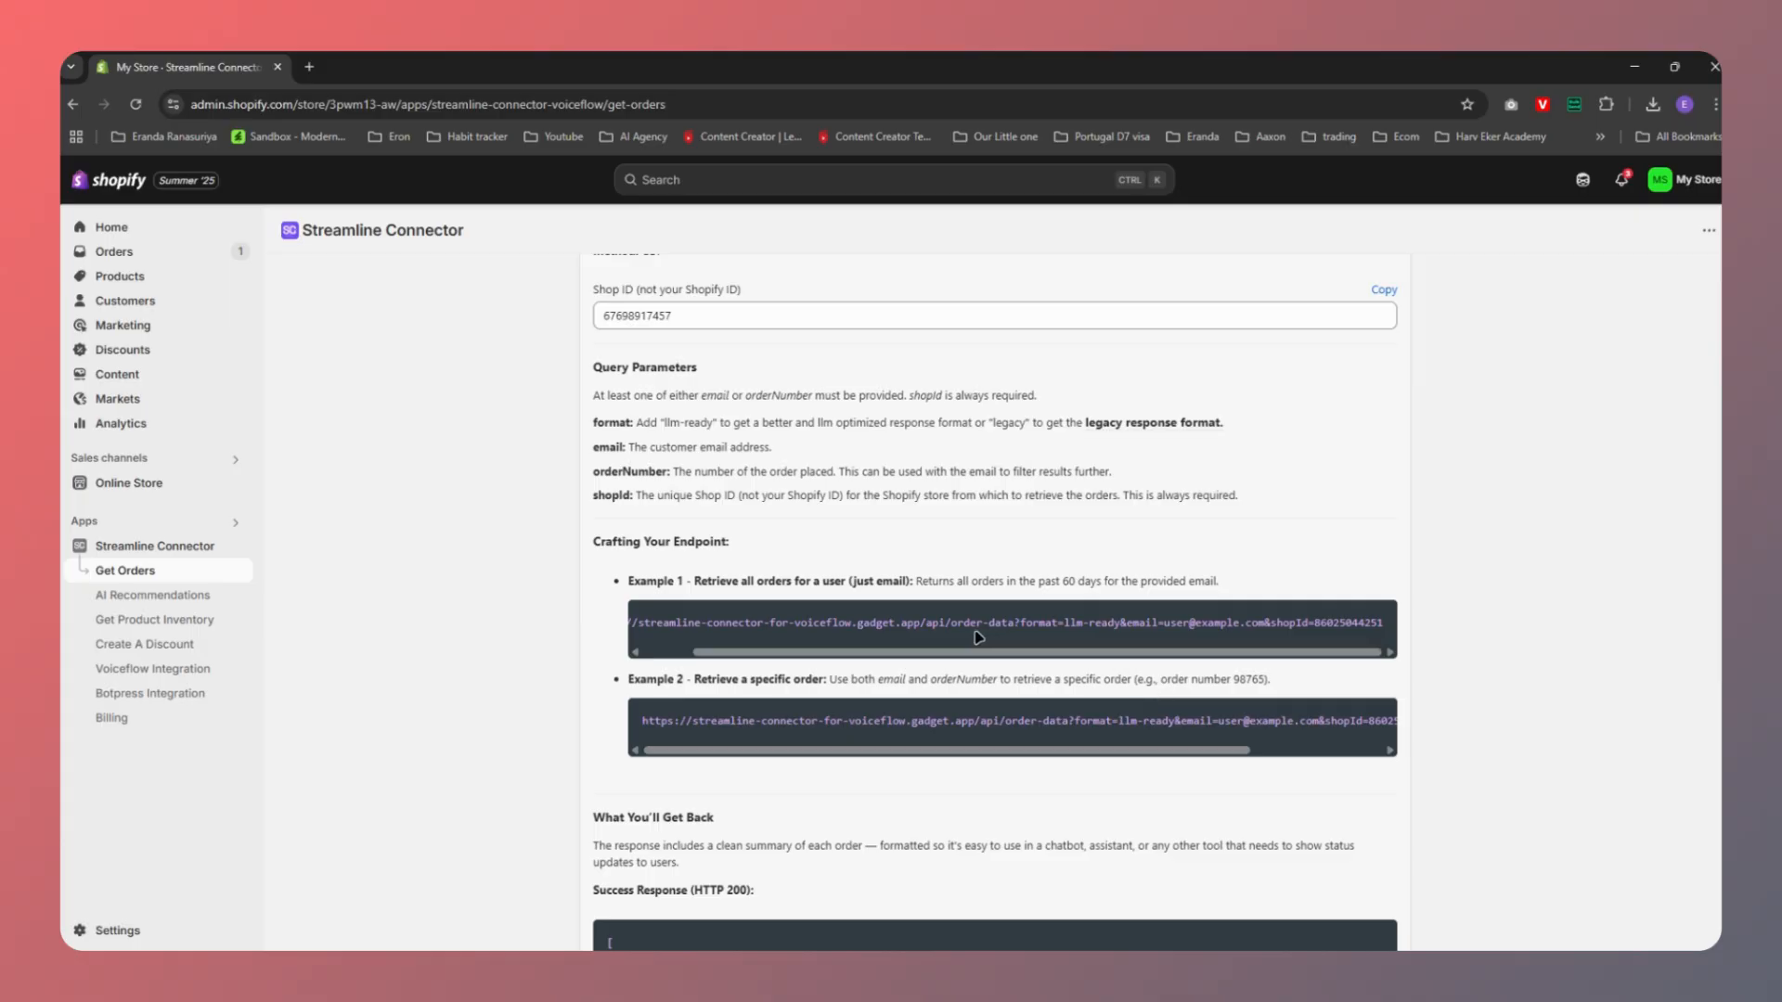
left_click_drag(628, 447, 691, 480)
left_click_drag(693, 721, 1058, 741)
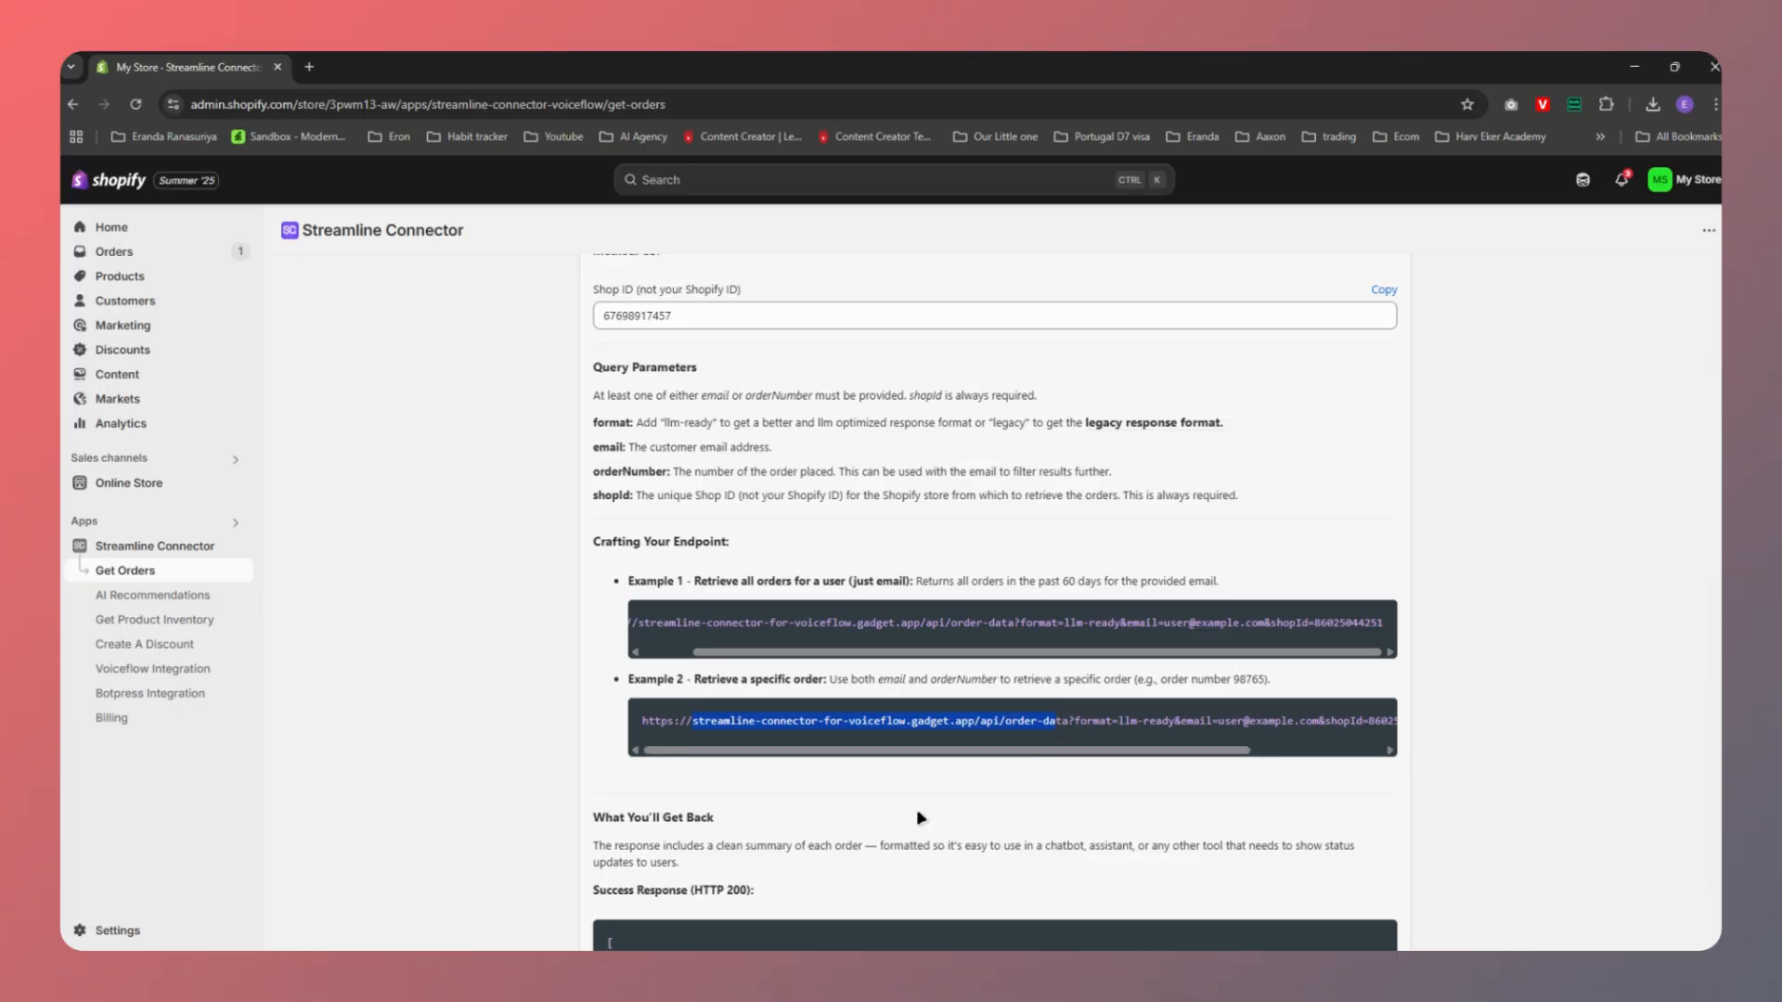
left_click(896, 620)
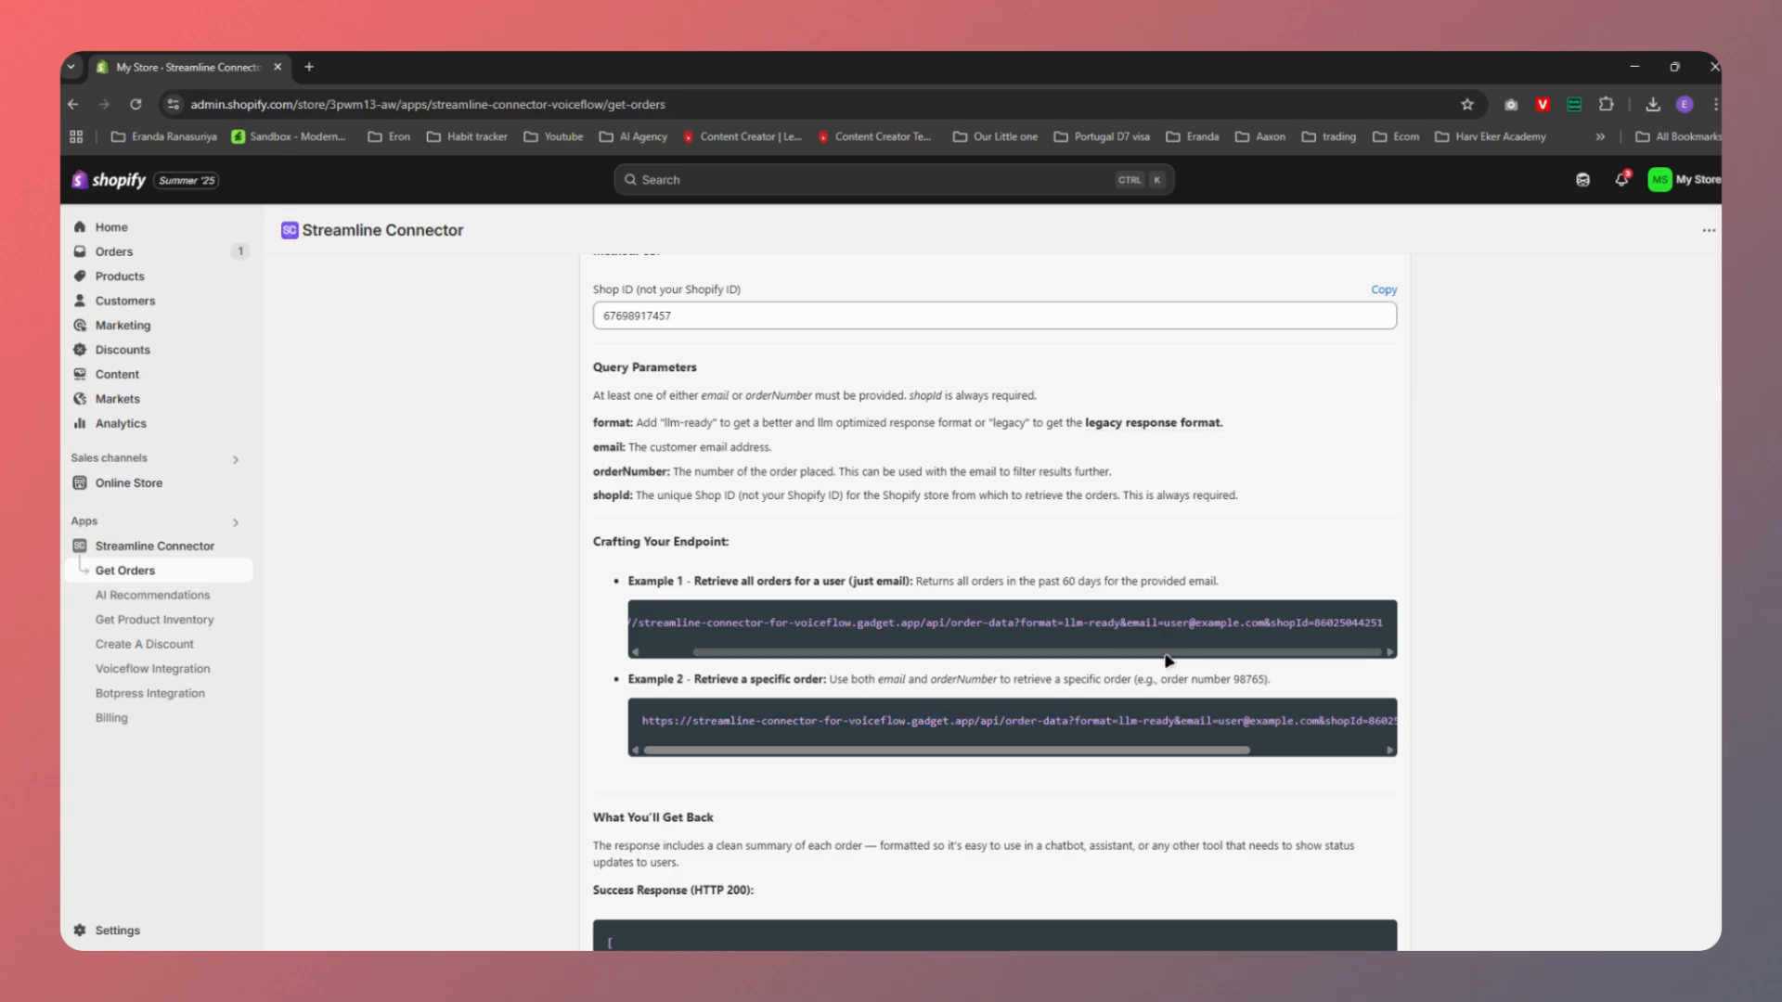
left_click_drag(1127, 627, 1243, 628)
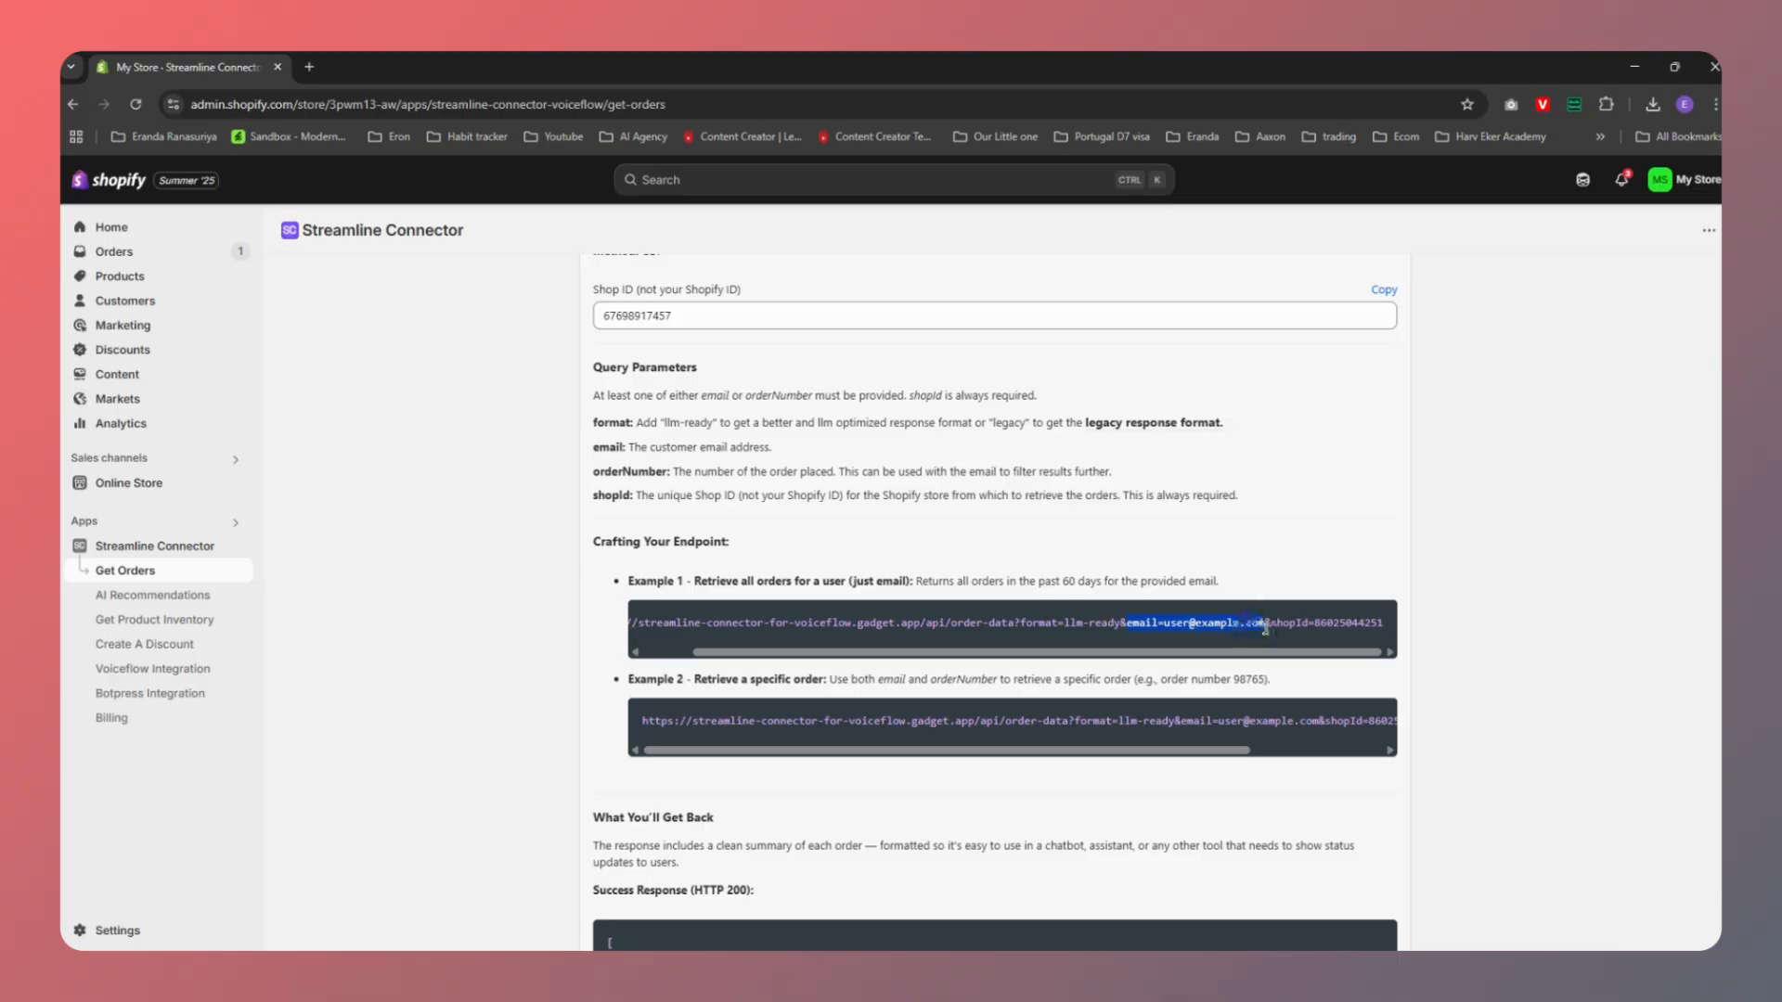
left_click(1173, 629)
left_click_drag(1165, 629, 1265, 629)
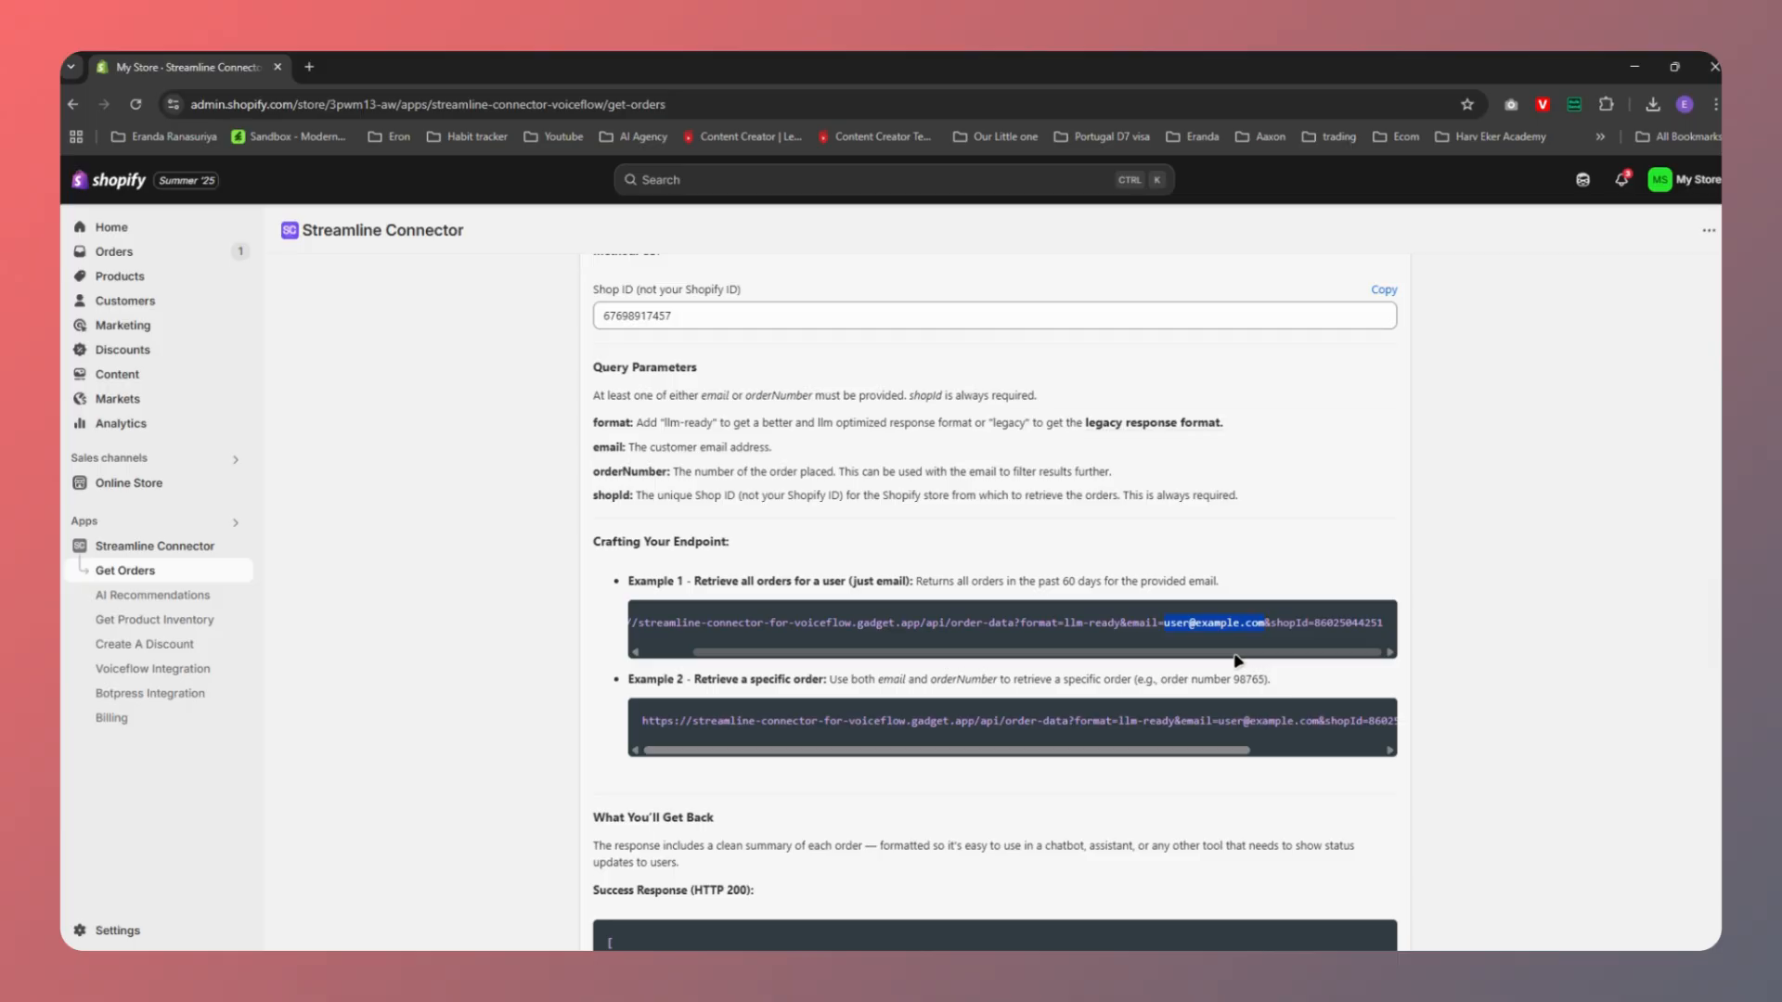
left_click(1290, 620)
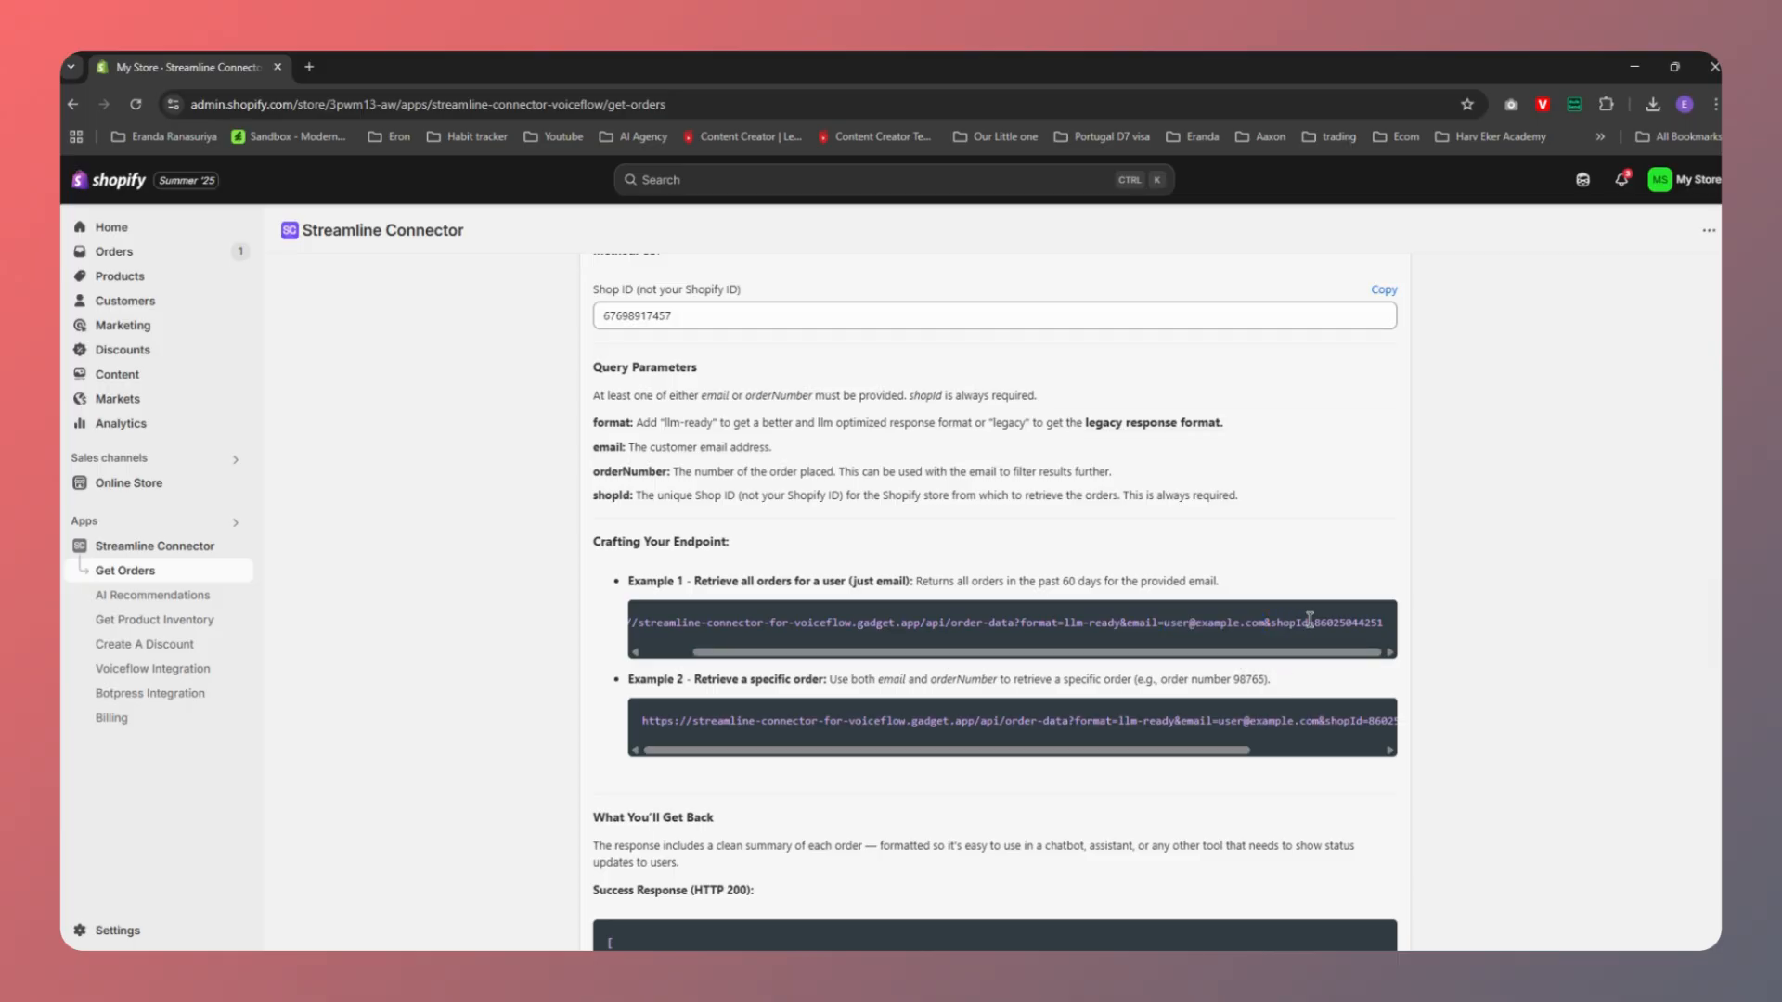
left_click_drag(1312, 622, 1383, 622)
Select the store's Shop ID value at the top of the page
scroll(653, 365, "up", 1)
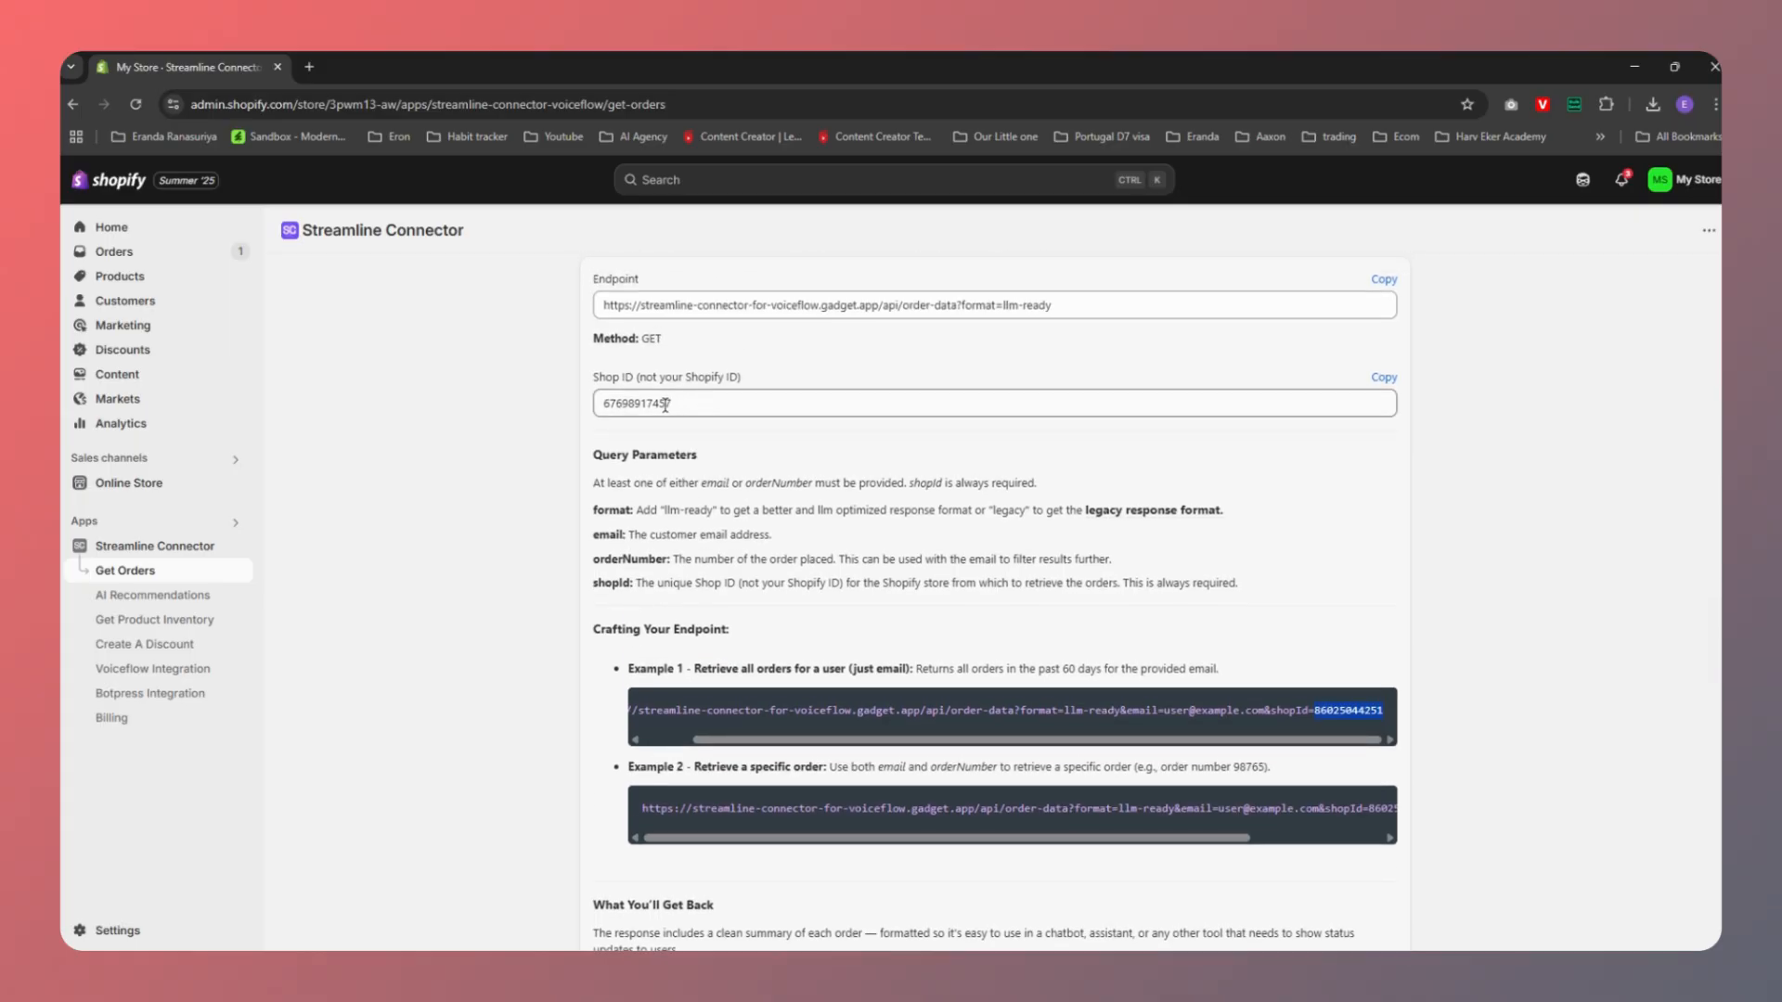
left_click_drag(689, 405, 609, 404)
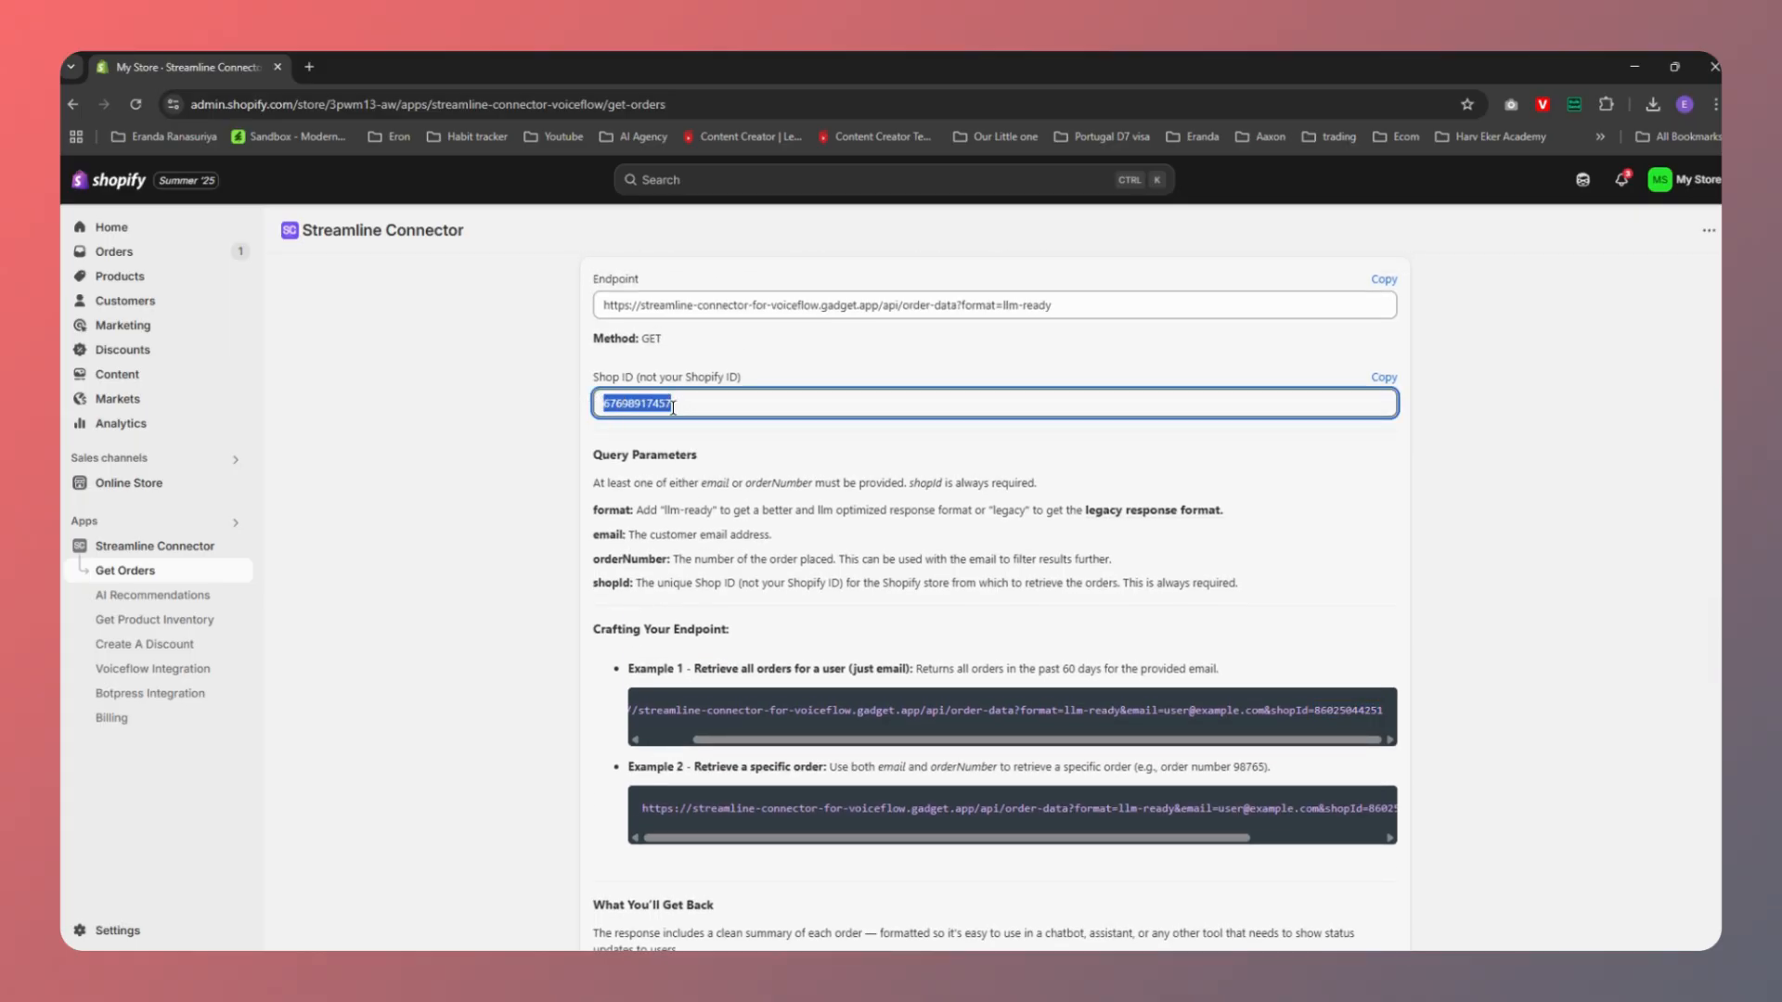
left_click(705, 404)
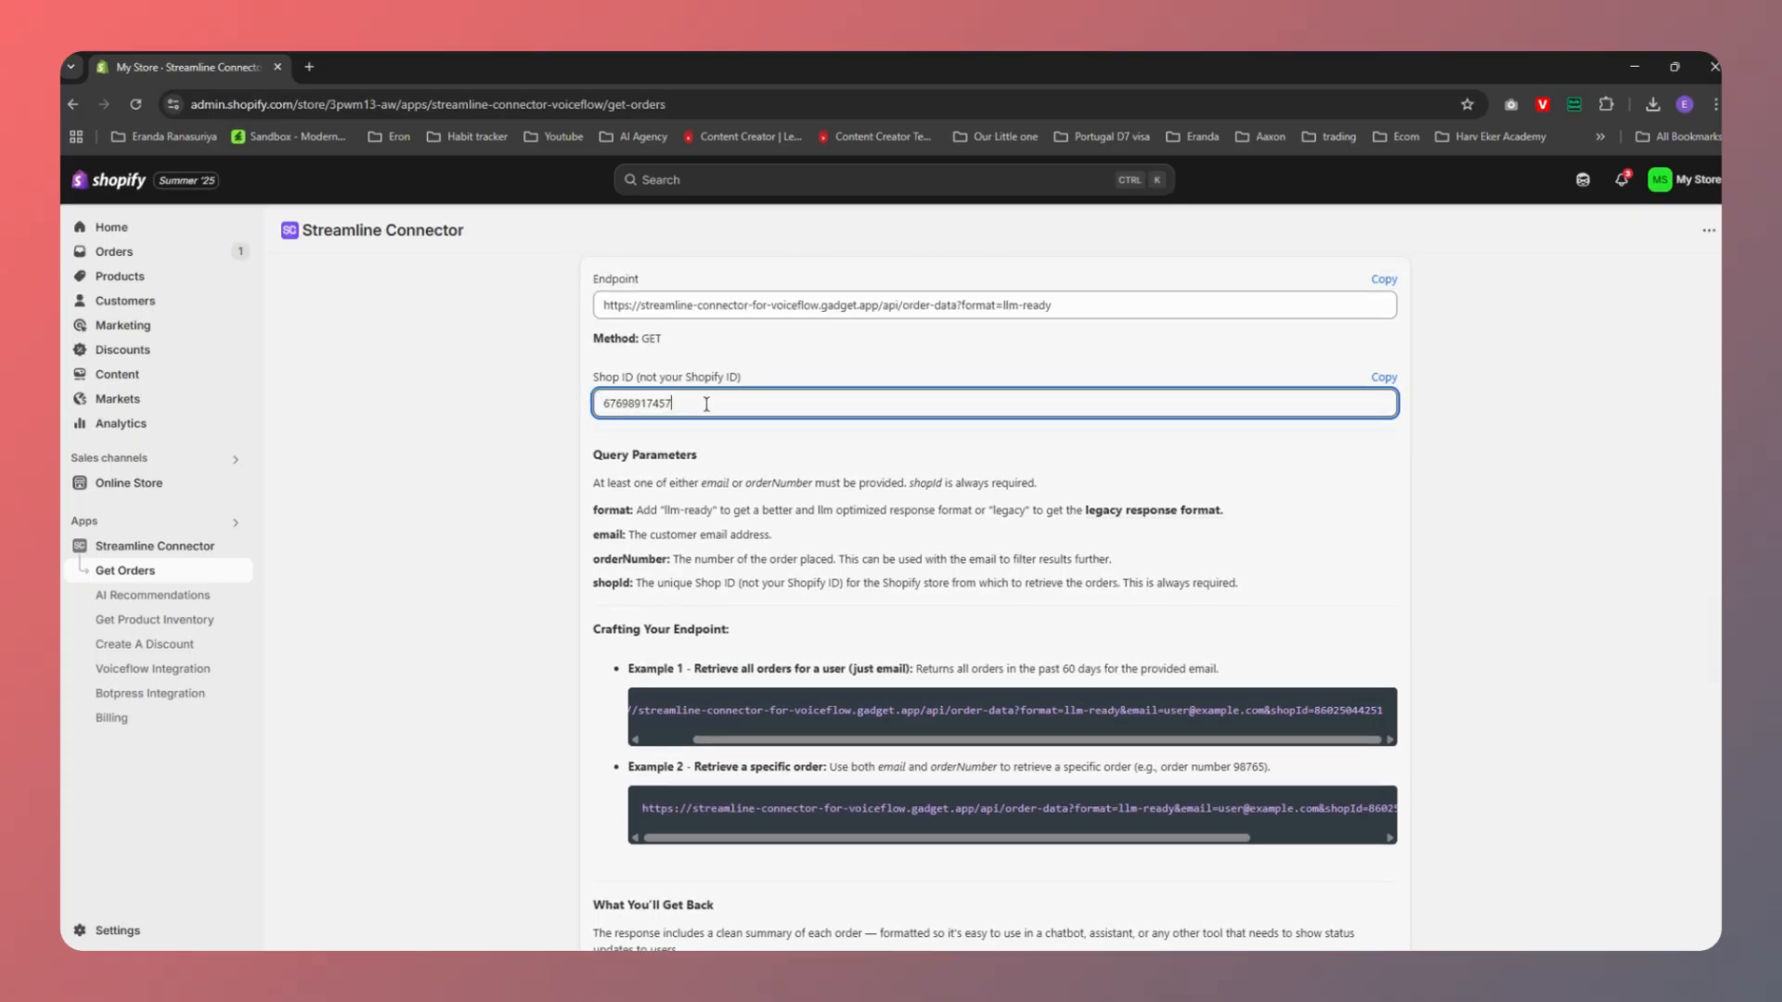
double_click(658, 403)
key("ctrl+c")
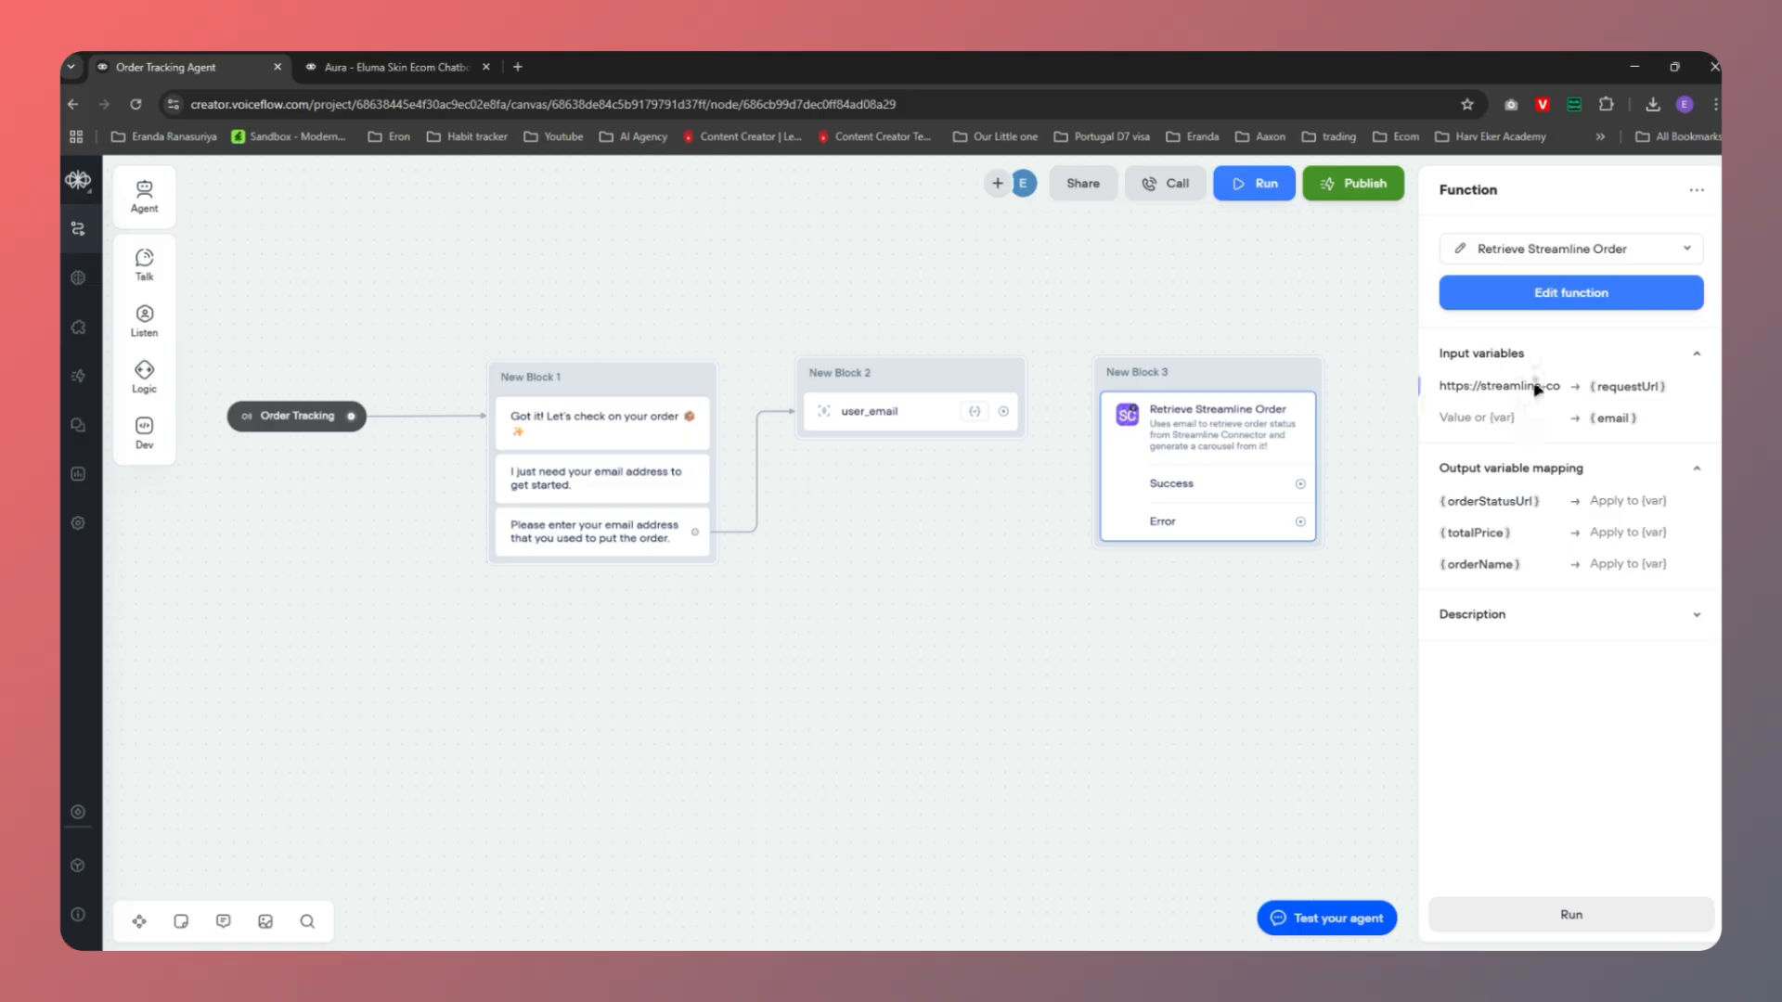
Replace the example shop ID at the end of requestUrl with the store's own Shop ID
left_click(1537, 386)
key("Right")
key("Right")
key("Right")
key("Right")
key("Right")
key("Right")
key("Right")
key("Right")
key("Right")
key("Right")
key("Right")
key("Right")
key("Right")
key("Right")
key("Right")
key("Right")
key("Right")
key("Right")
key("Right")
key("Right")
key("Right")
key("Right")
key("Right")
key("Right")
key("Right")
key("Right")
key("Right")
key("Right")
key("Right")
key("Right")
key("Right")
key("Right")
key("Right")
key("Right")
key("Right")
key("Right")
key("Right")
key("Right")
key("Right")
key("Right")
key("BackSpace")
key("BackSpace")
key("BackSpace")
key("BackSpace")
key("BackSpace")
key("BackSpace")
key("BackSpace")
key("BackSpace")
key("BackSpace")
key("BackSpace")
key("BackSpace")
key("ctrl+v")
key("Left")
key("Left")
key("Left")
key("Left")
key("Left")
key("Left")
key("Left")
key("Left")
key("Left")
key("Left")
key("Left")
key("Left")
key("Left")
key("Left")
key("Left")
key("Left")
key("Left")
key("Left")
key("Left")
key("Left")
key("Left")
key("Left")
key("Left")
key("Left")
key("Left")
key("Left")
key("Left")
key("Left")
key("Left")
key("Right")
key("Right")
key("Right")
key("Right")
key("Right")
key("Right")
key("Right")
key("Right")
key("Right")
key("Right")
key("Right")
key("Right")
key("Right")
key("Right")
key("Right")
key("Right")
key("Right")
key("Right")
key("Right")
key("Right")
Map the email input's value to the user_email variable
left_click(1467, 418)
left_click(1451, 426)
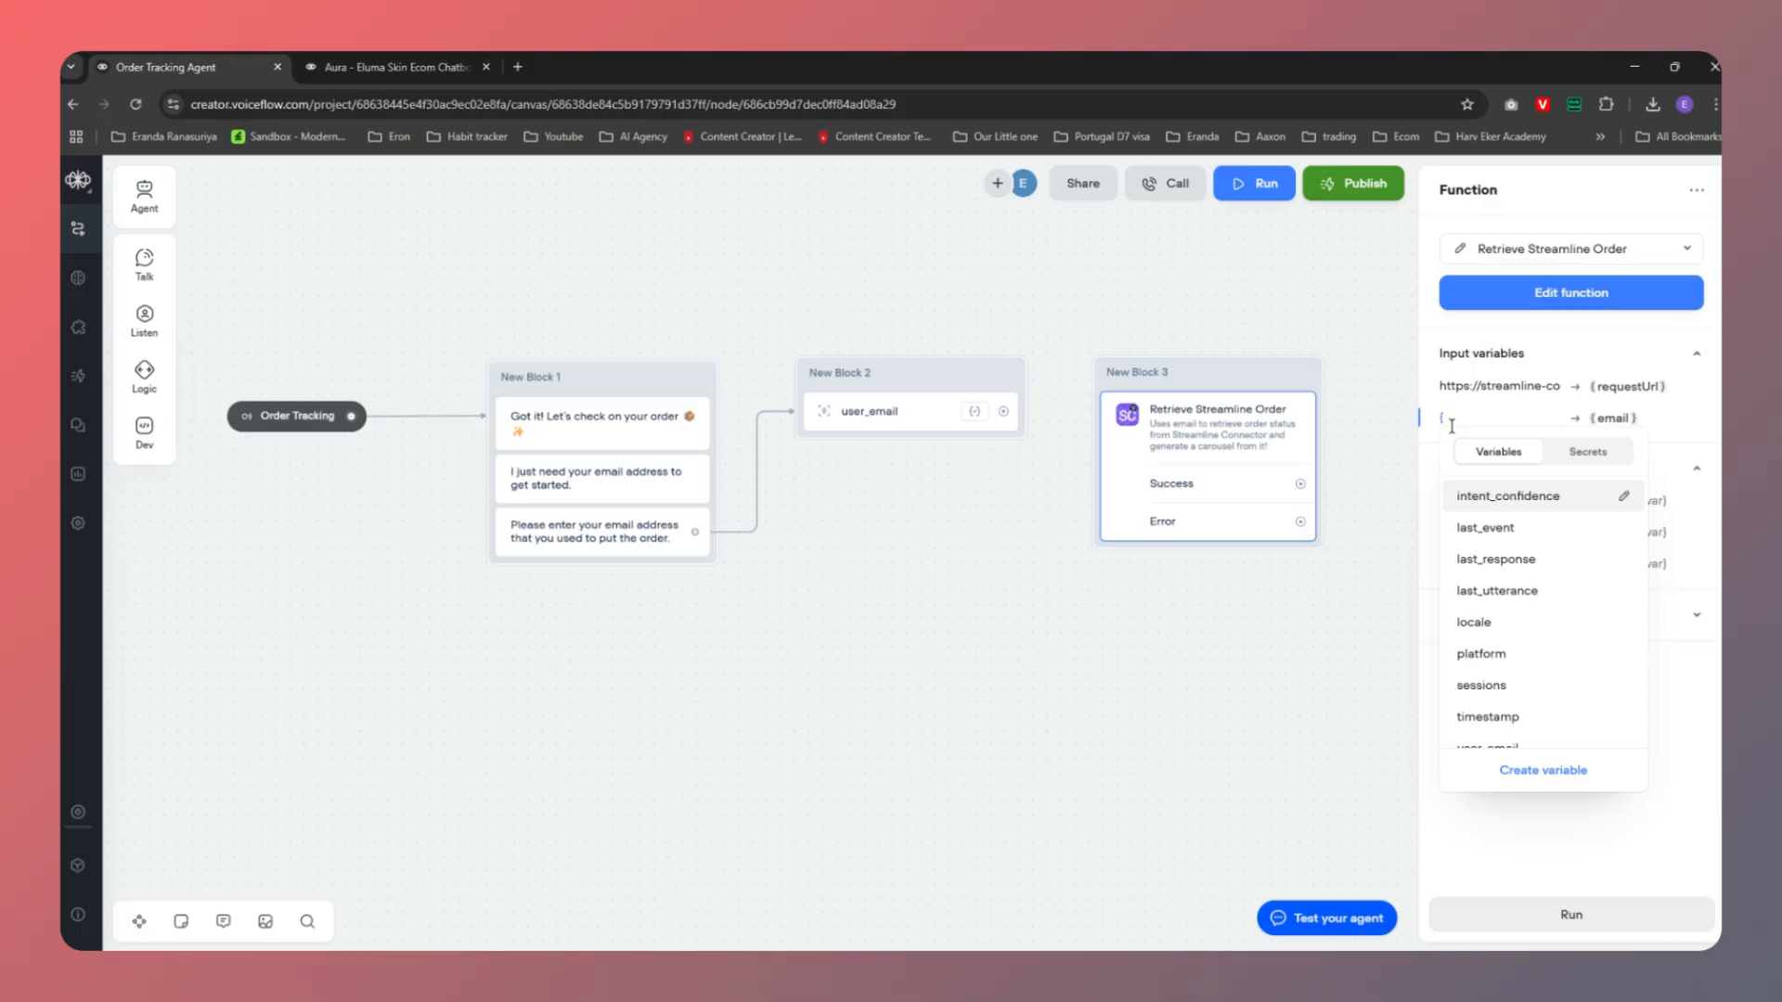
type("{user")
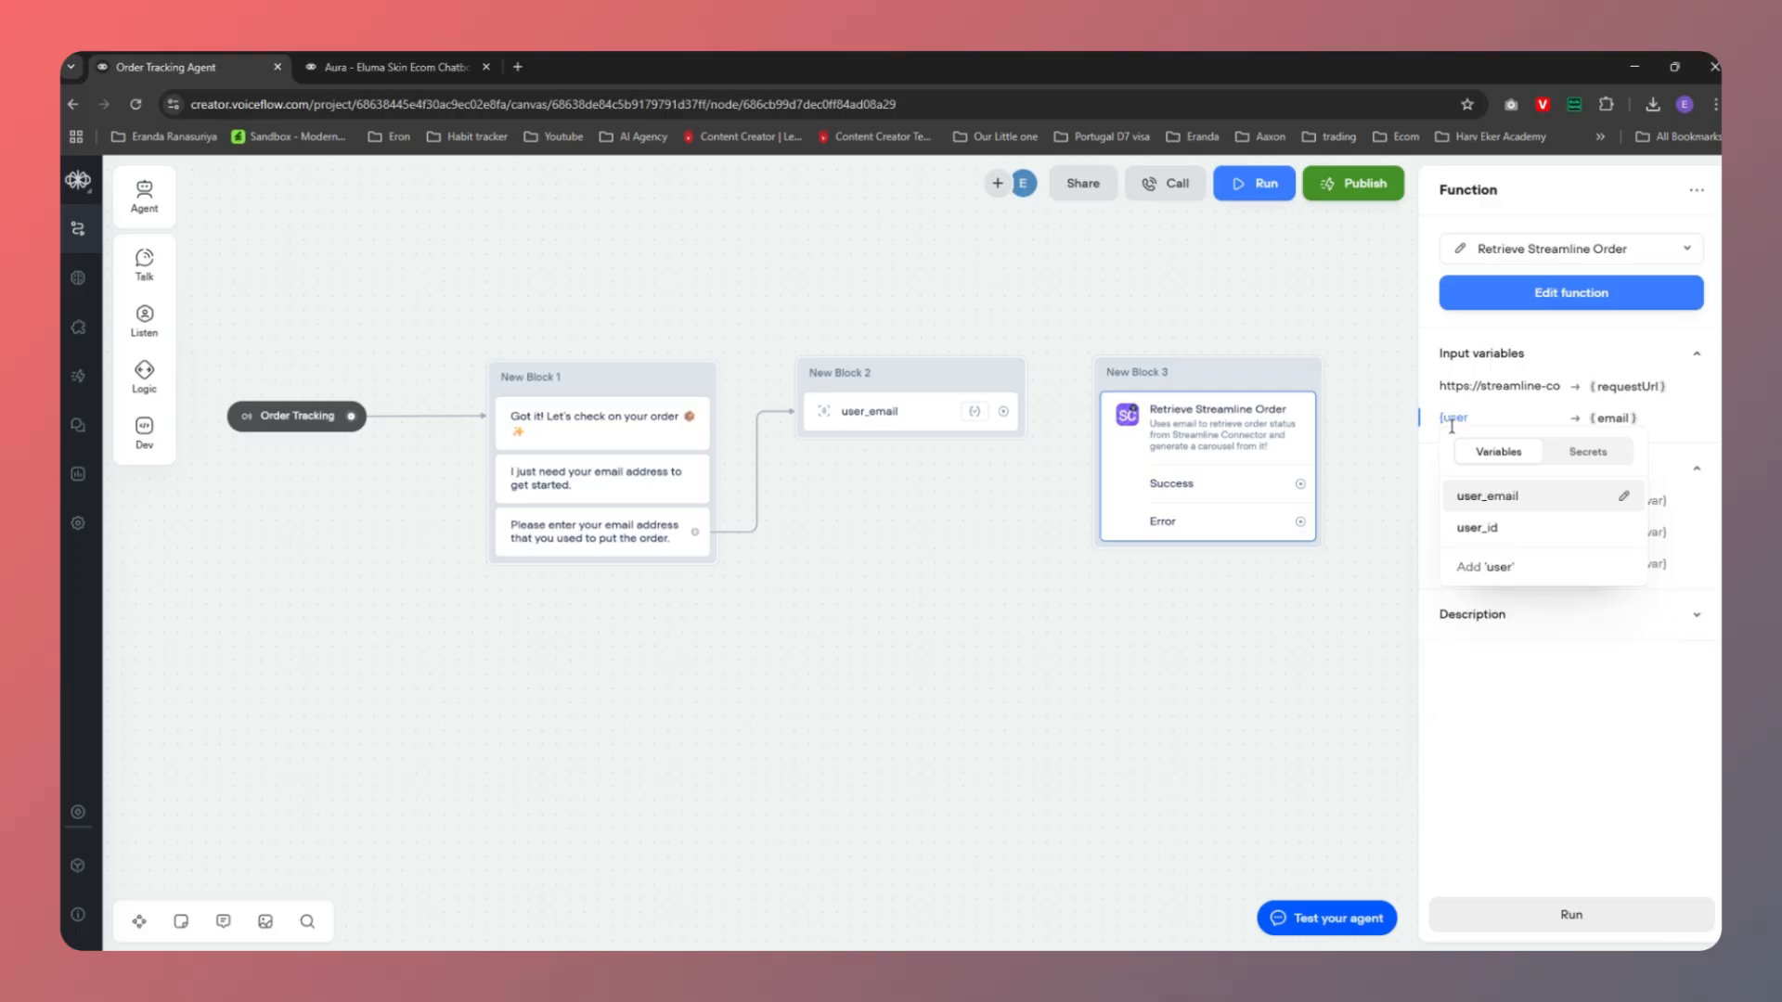
key("Return")
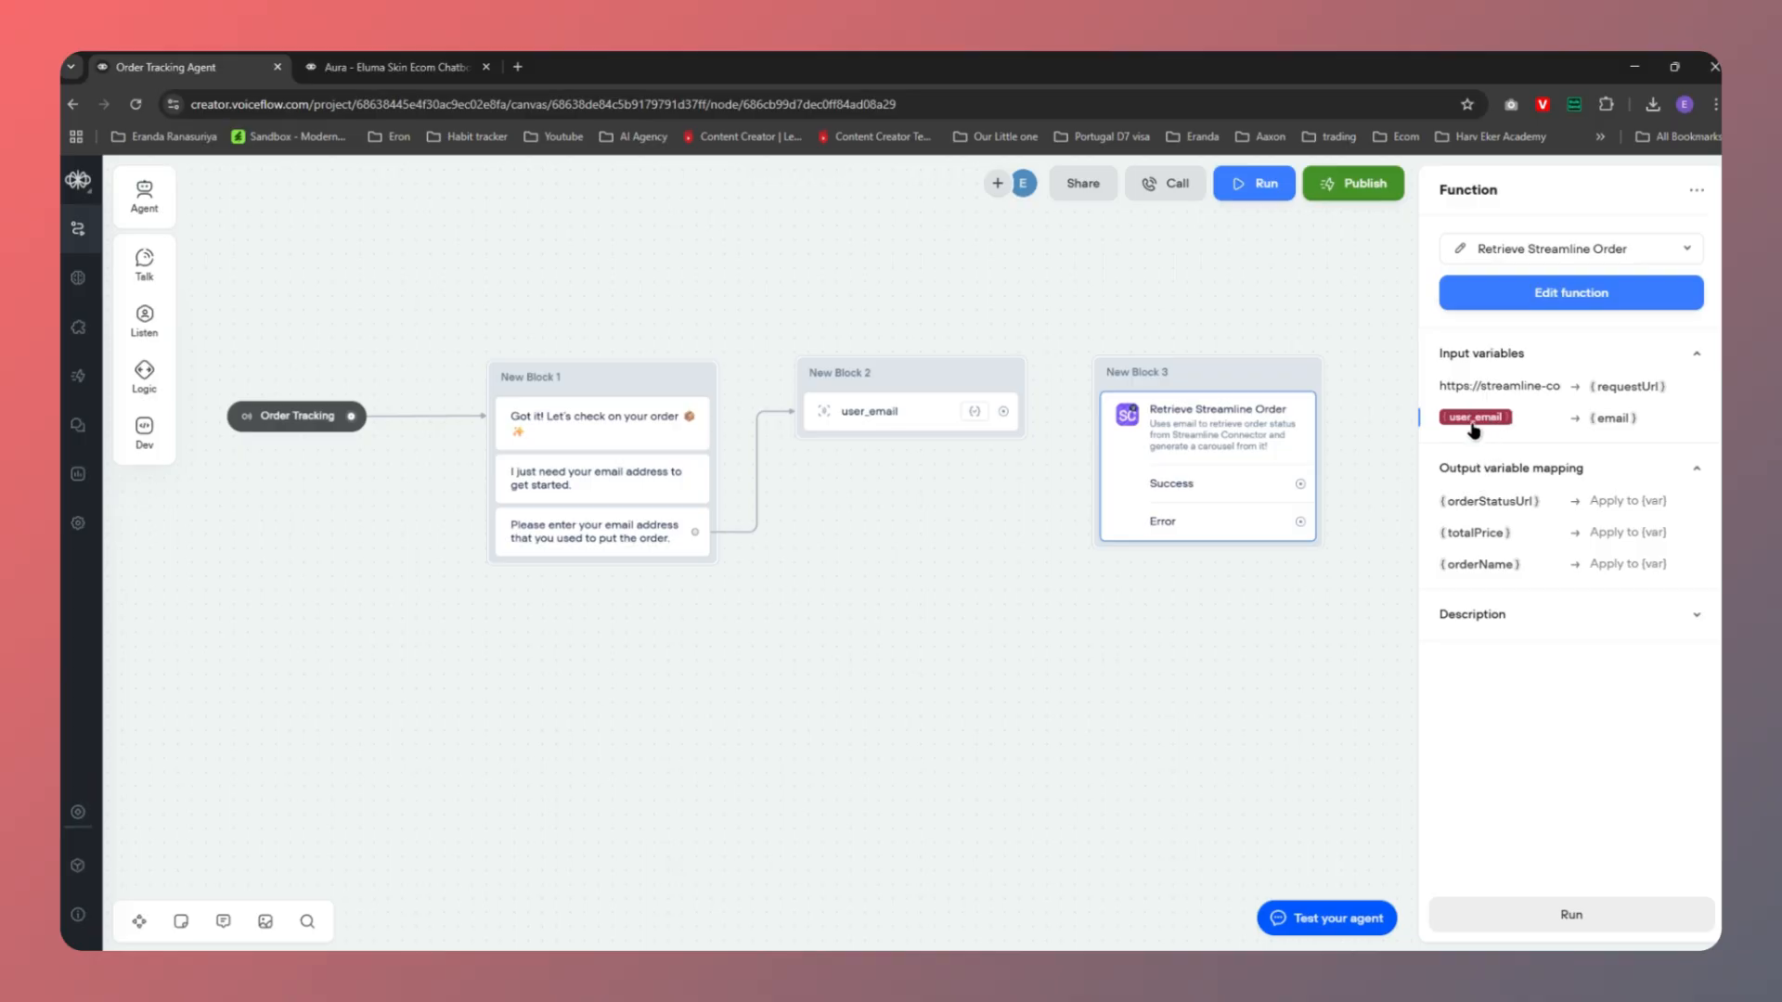
Replace the fixed example address after email= in requestUrl with ${email}
left_click(863, 414)
left_click(1512, 390)
key("Right")
key("Right")
key("Right")
key("Right")
key("Right")
key("Right")
key("Right")
key("Right")
key("Right")
key("Right")
key("Right")
key("Right")
key("Right")
key("Right")
key("Right")
key("Right")
key("Right")
key("Right")
key("Right")
key("Right")
key("Right")
key("Right")
key("Right")
key("Right")
key("Right")
key("Right")
key("Right")
key("Right")
key("Right")
key("Right")
key("Right")
key("Right")
key("Right")
key("Right")
key("Right")
key("Right")
key("Right")
key("Right")
key("Right")
key("Right")
key("Right")
key("Right")
type("${")
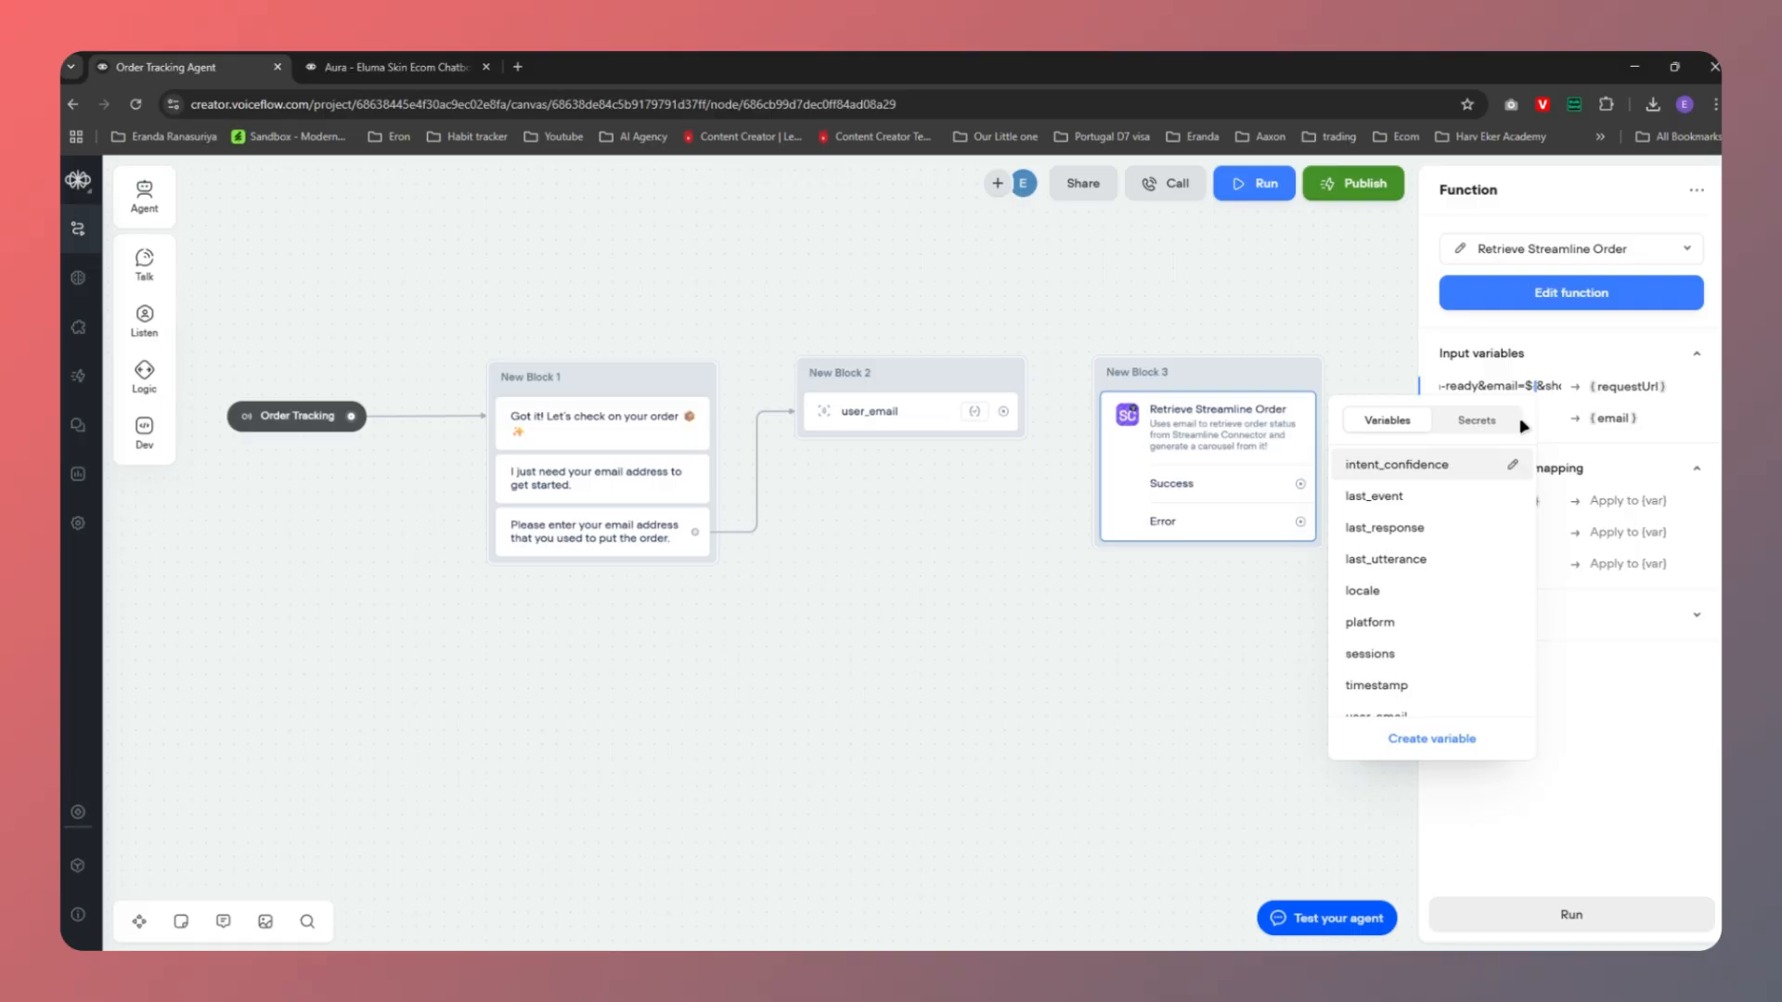
type("email")
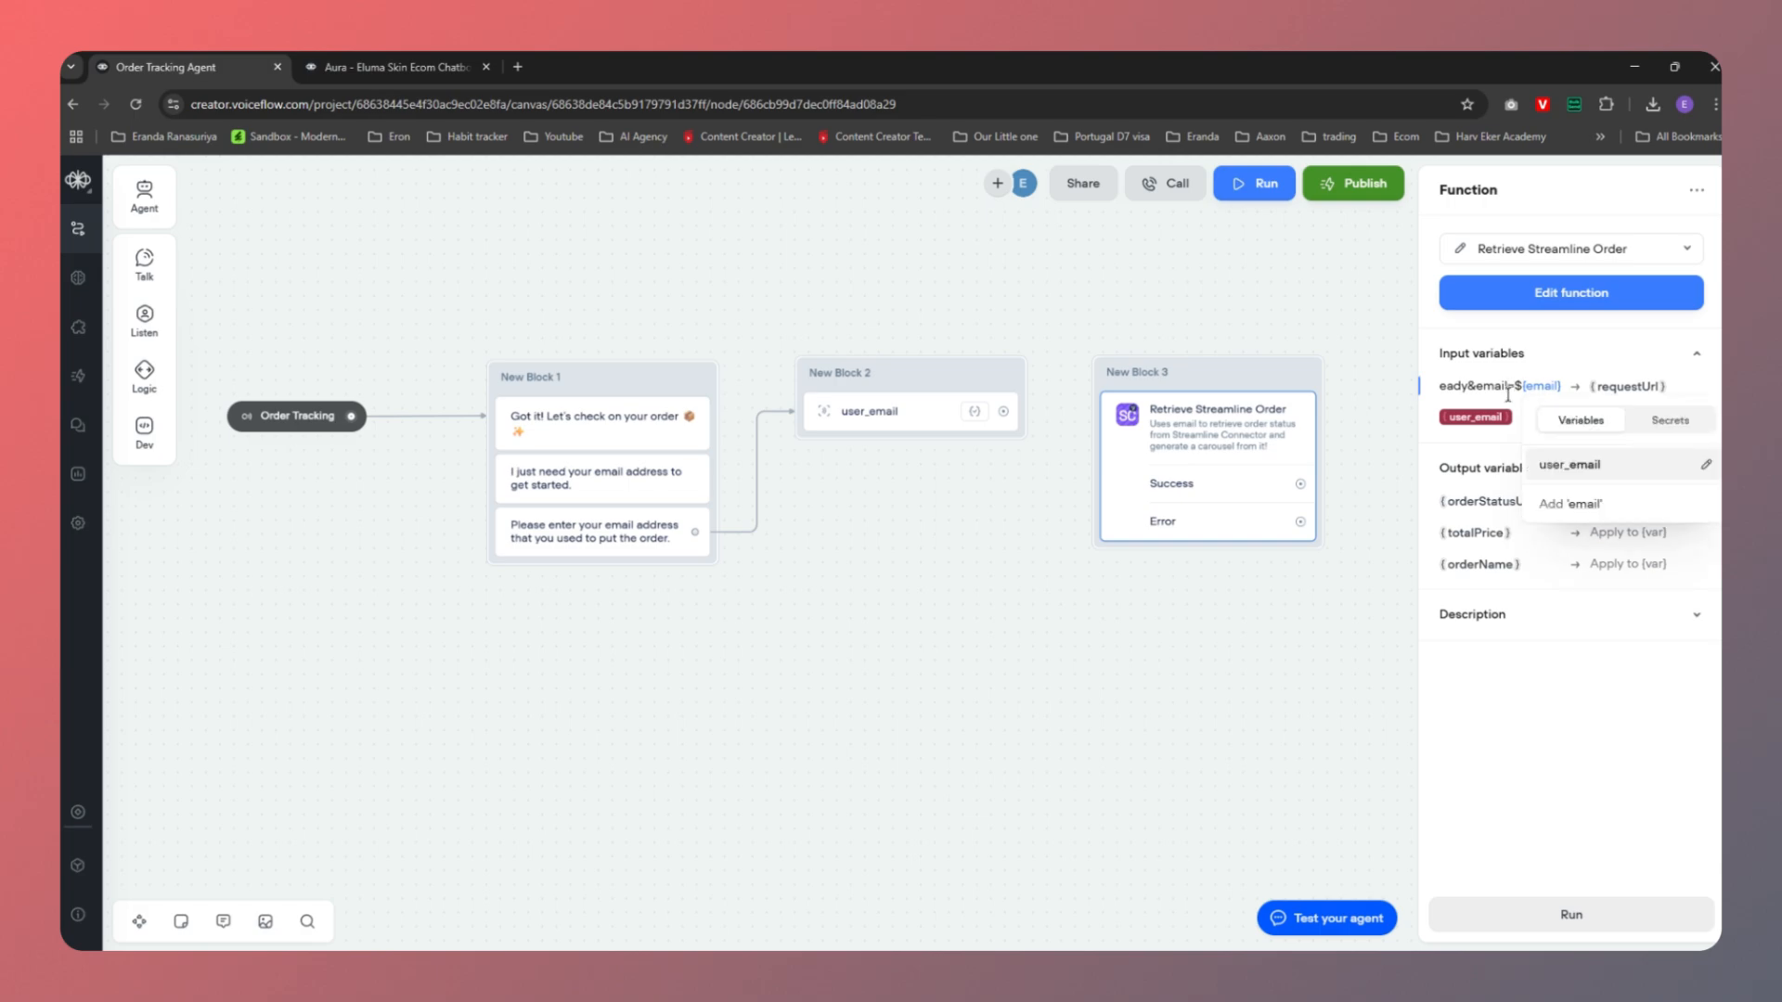
left_click(1508, 392)
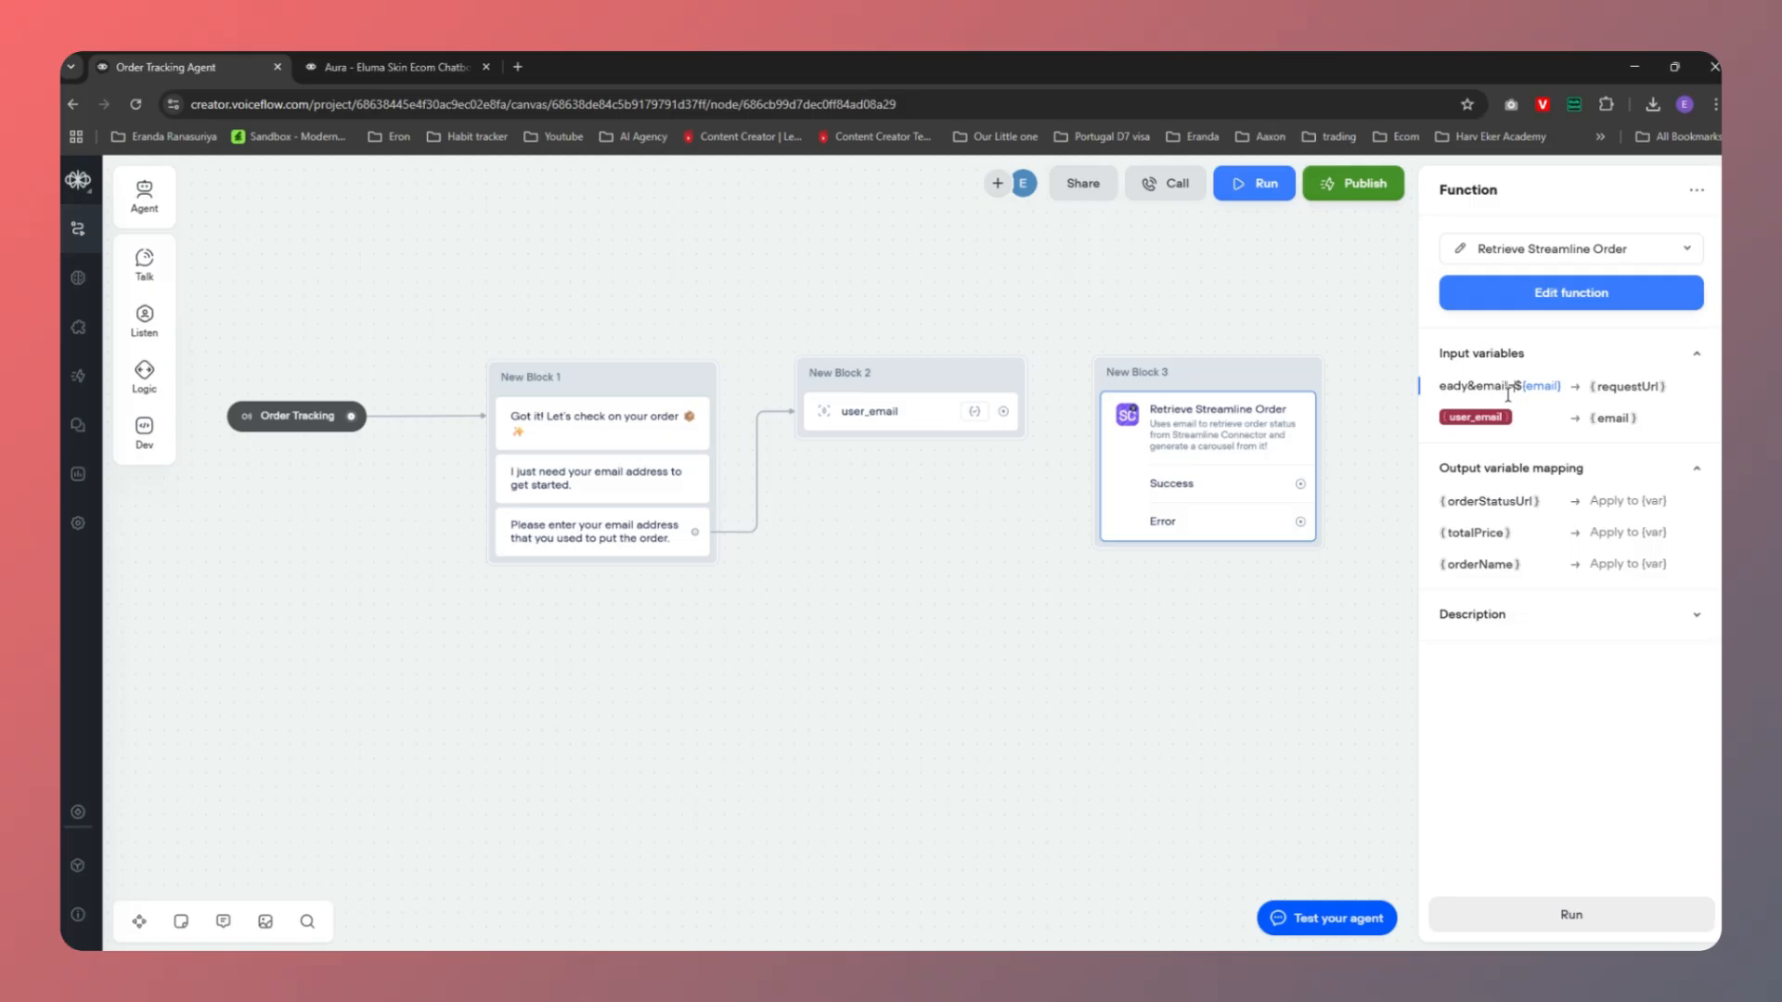
key("Right")
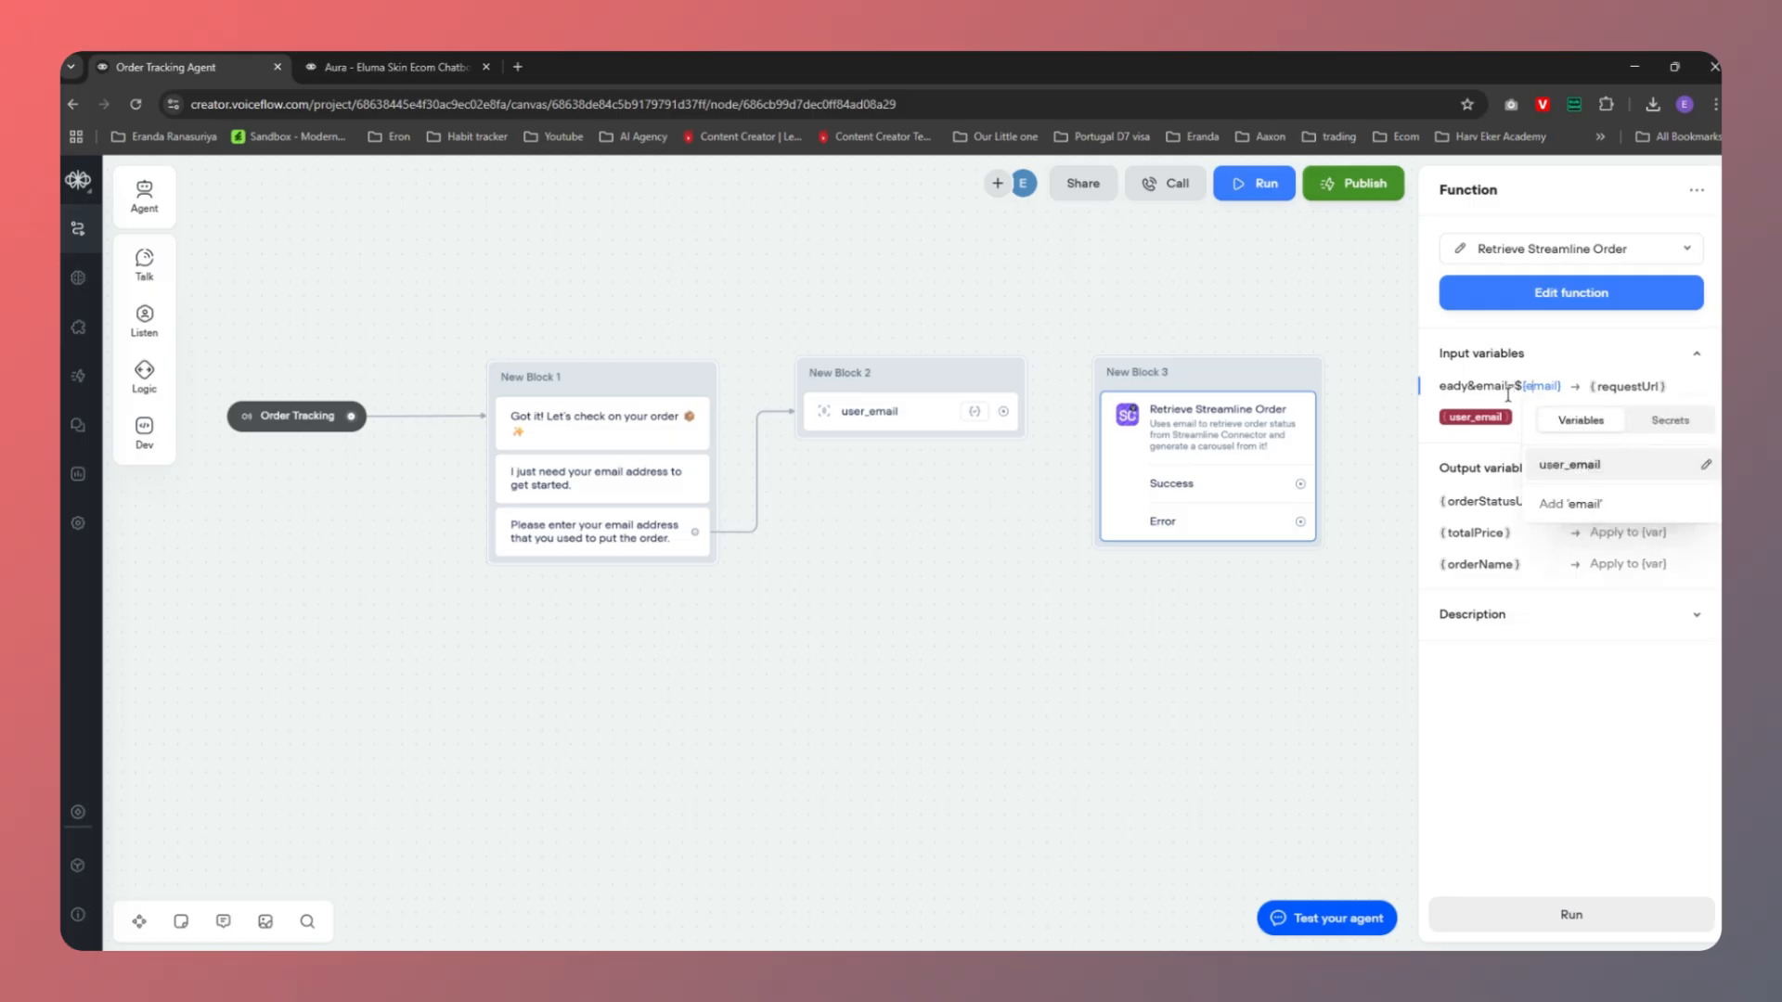
key("Right")
key("Right")
key("Right")
key("Right")
key("Right")
key("Right")
key("Right")
key("Right")
key("Right")
key("Right")
key("Right")
key("Right")
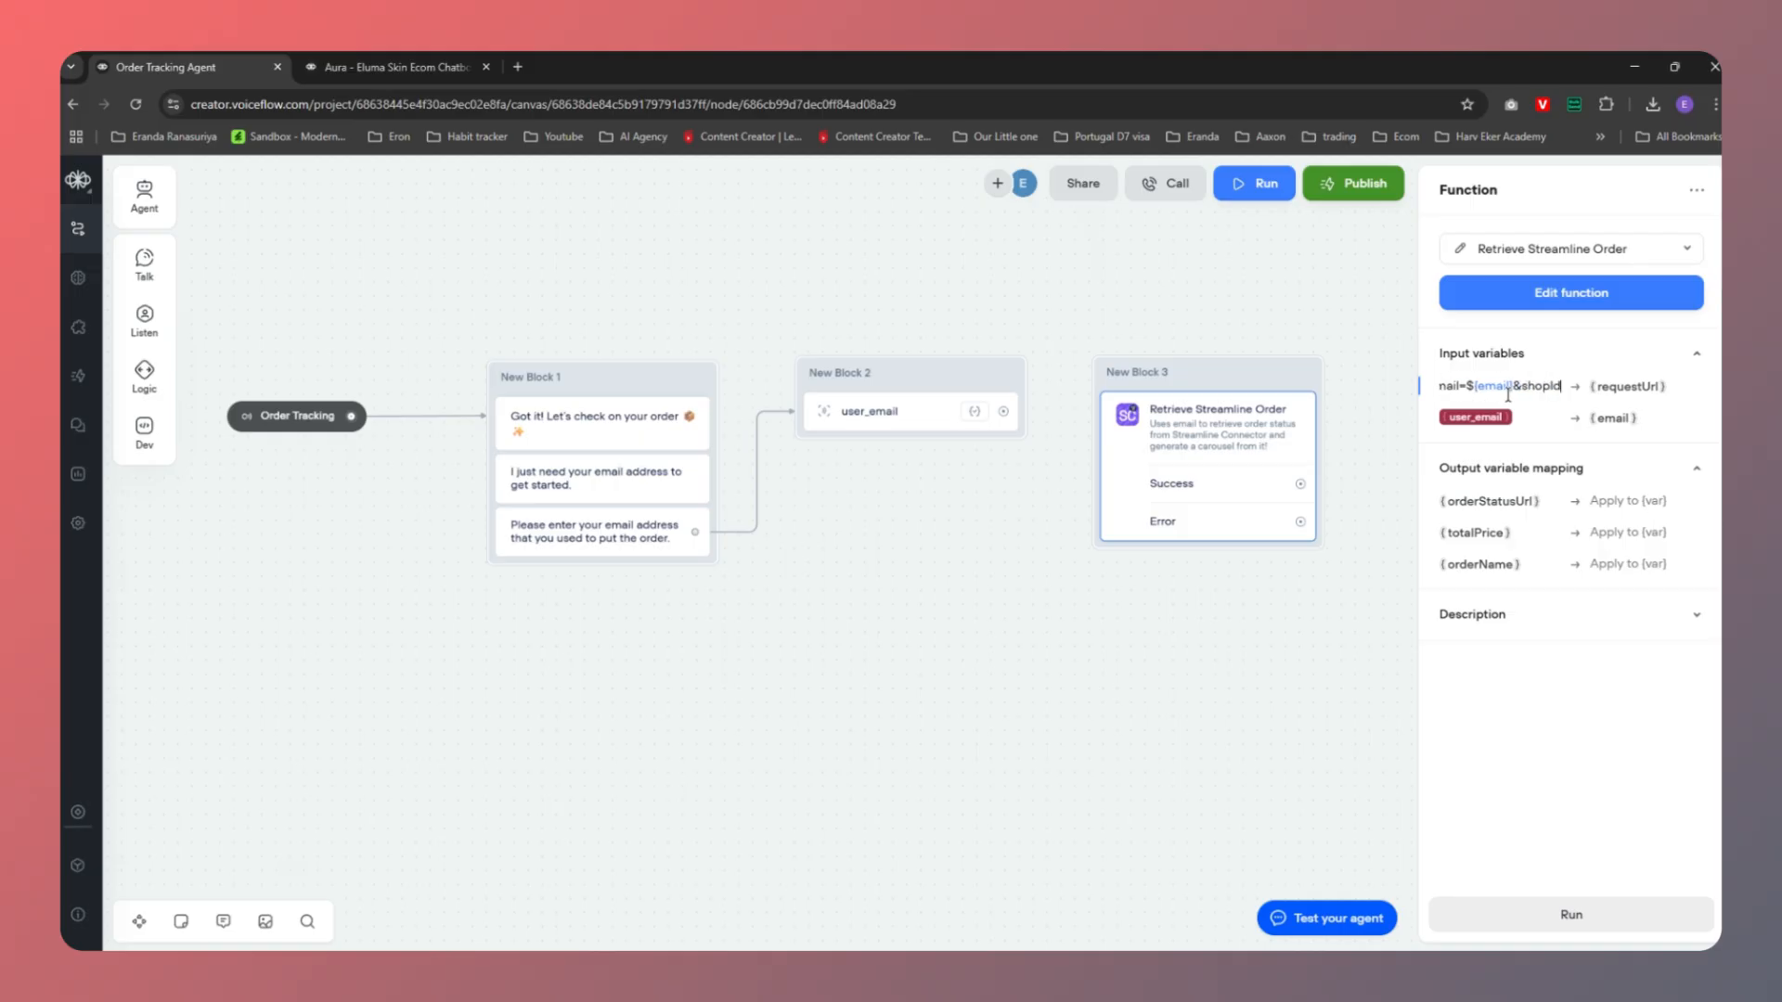
key("Right")
key("Right")
key("Right")
key("Right")
key("Right")
key("Right")
key("Right")
key("Right")
key("Right")
key("Right")
key("Right")
key("Right")
key("Left")
key("Left")
key("Left")
key("Left")
key("Left")
key("Left")
key("Left")
key("Left")
key("Left")
key("Left")
key("Left")
key("Left")
key("Left")
key("Left")
key("Left")
key("Left")
key("Left")
key("Left")
key("Left")
left_click(1653, 425)
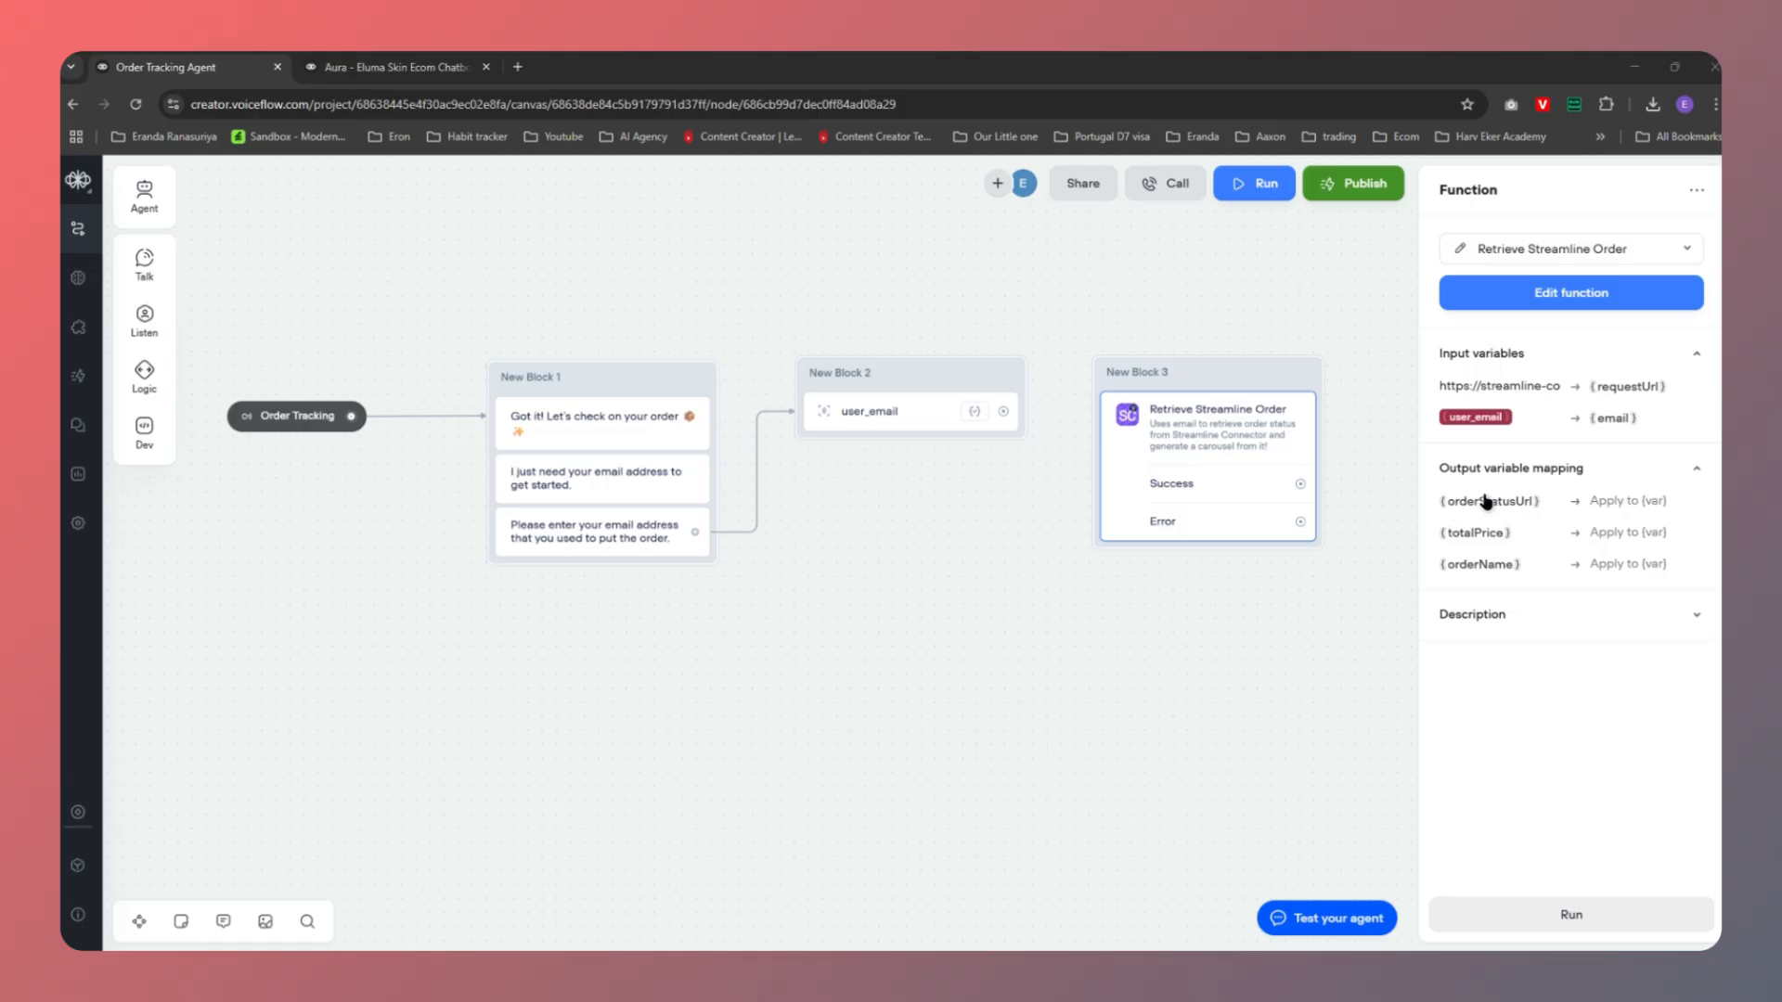
Map the totalPrice and orderName outputs to newly created totalPrice and orderName variables
left_click(1617, 533)
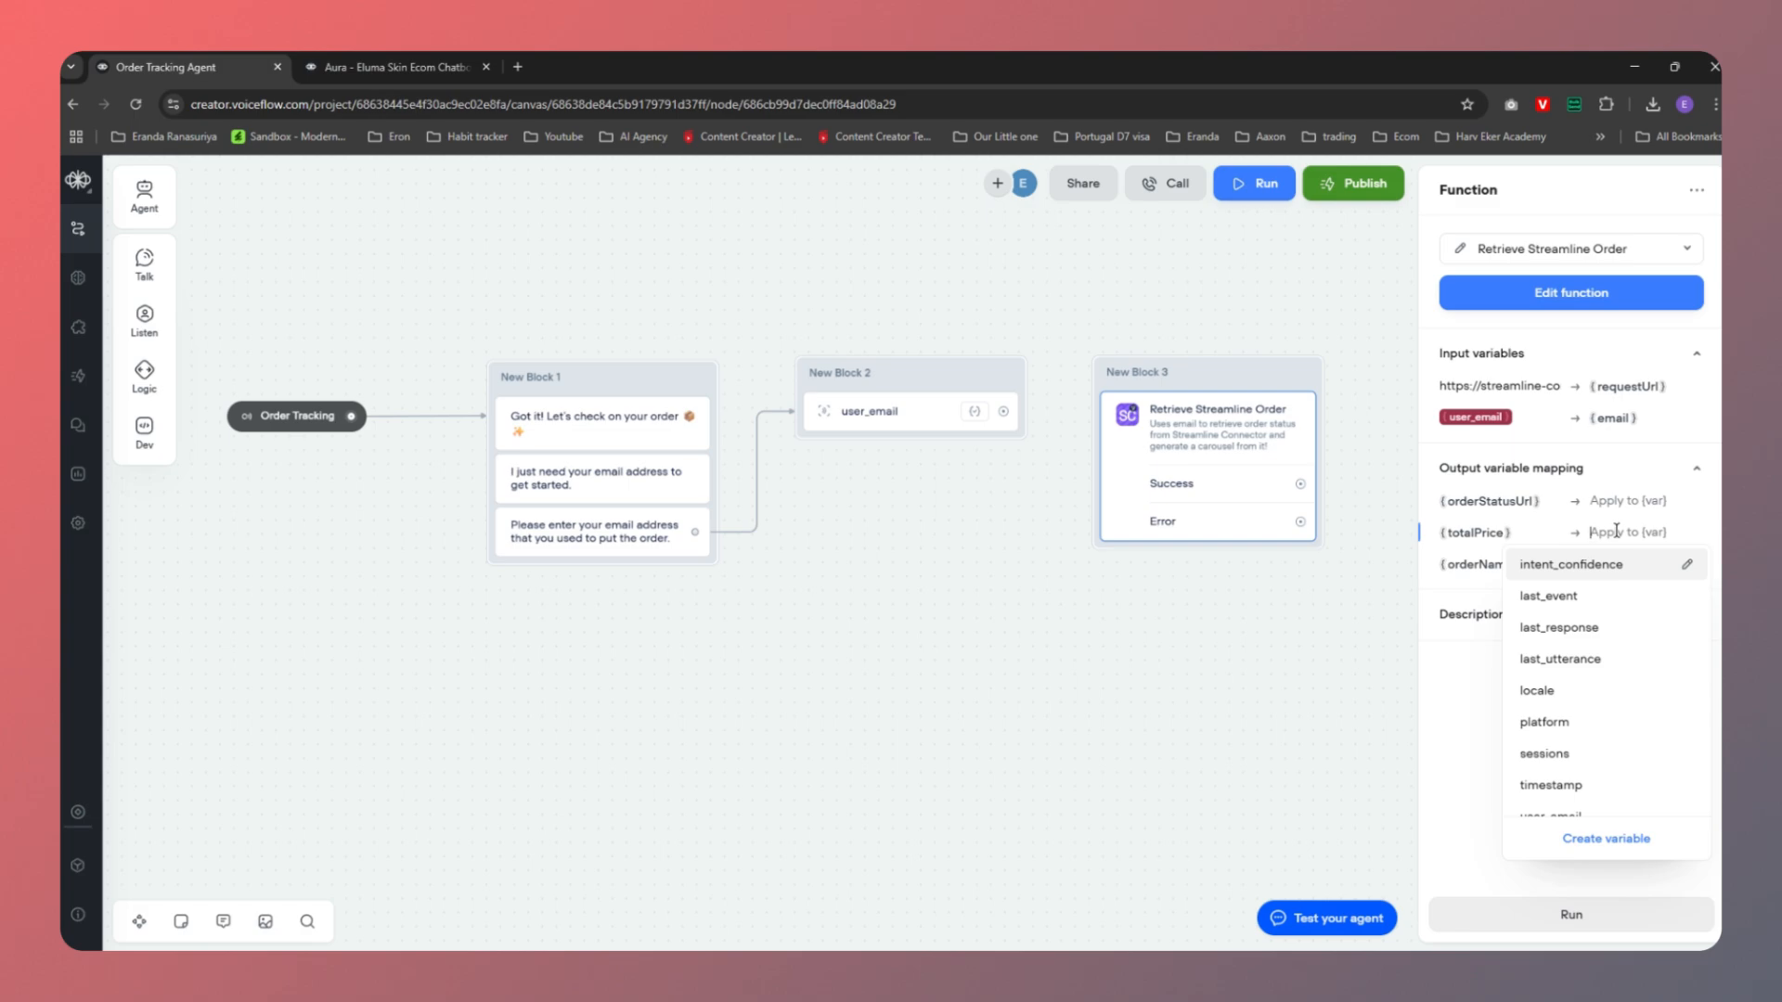
left_click(1600, 839)
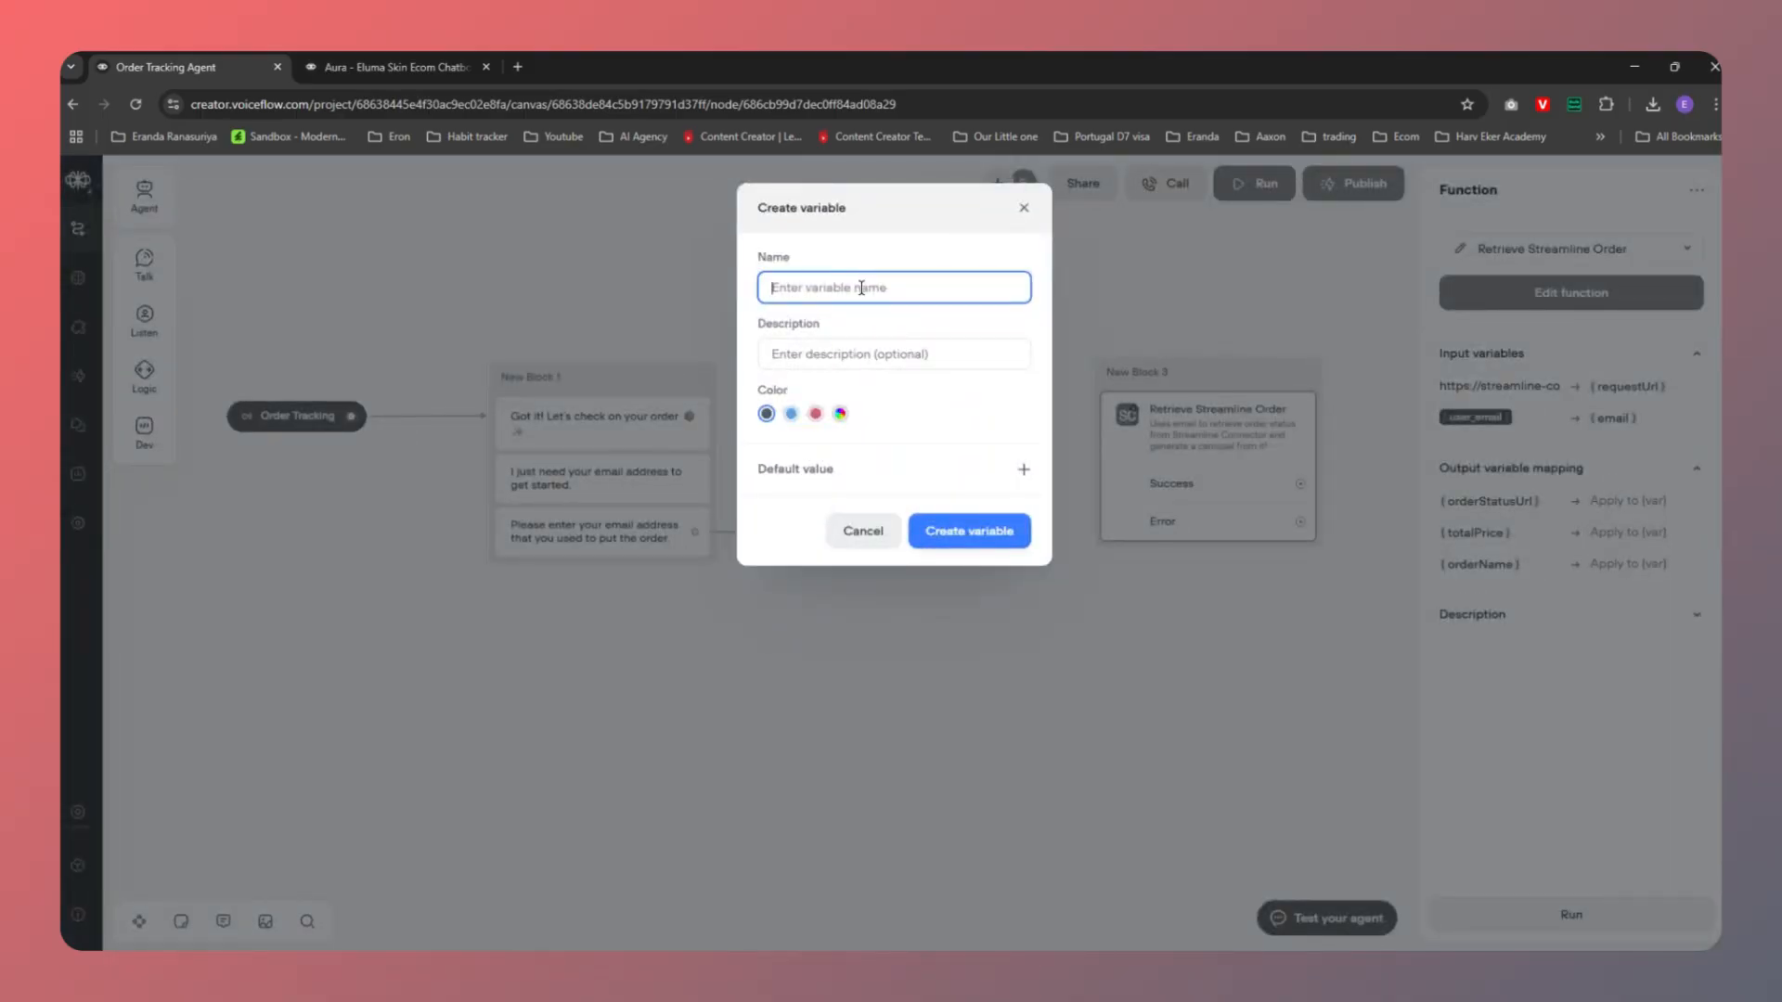
type("totalPrice")
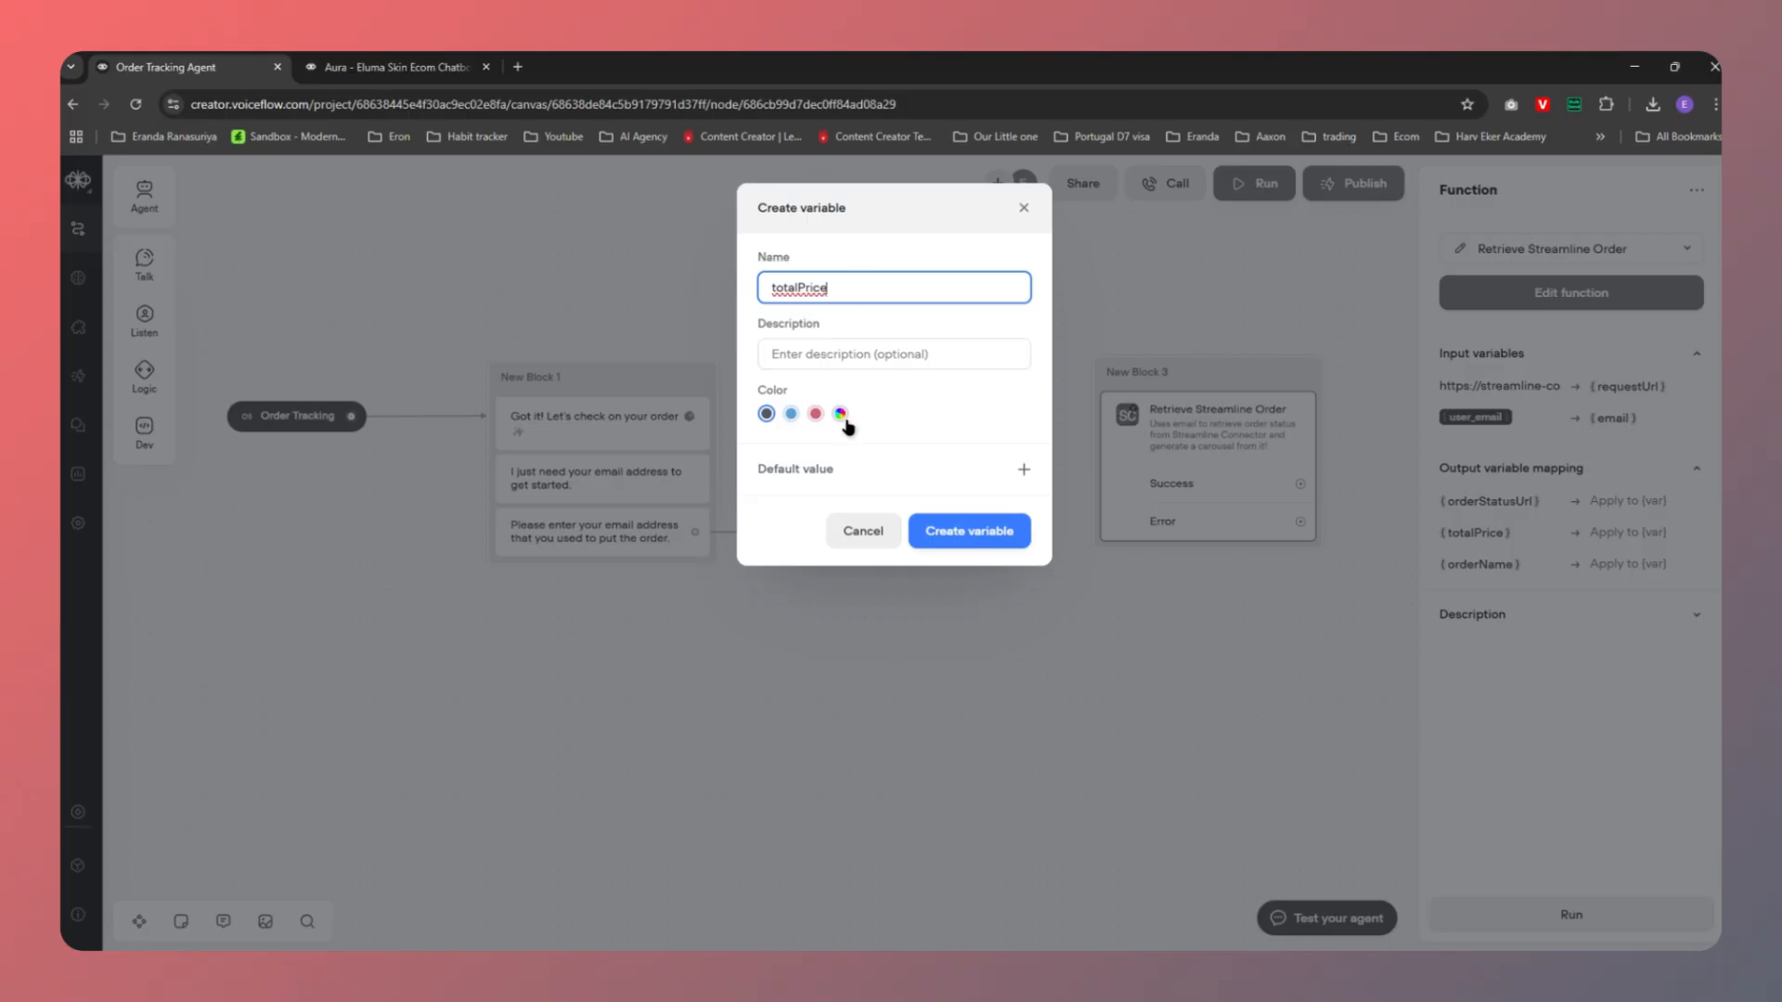
left_click(967, 532)
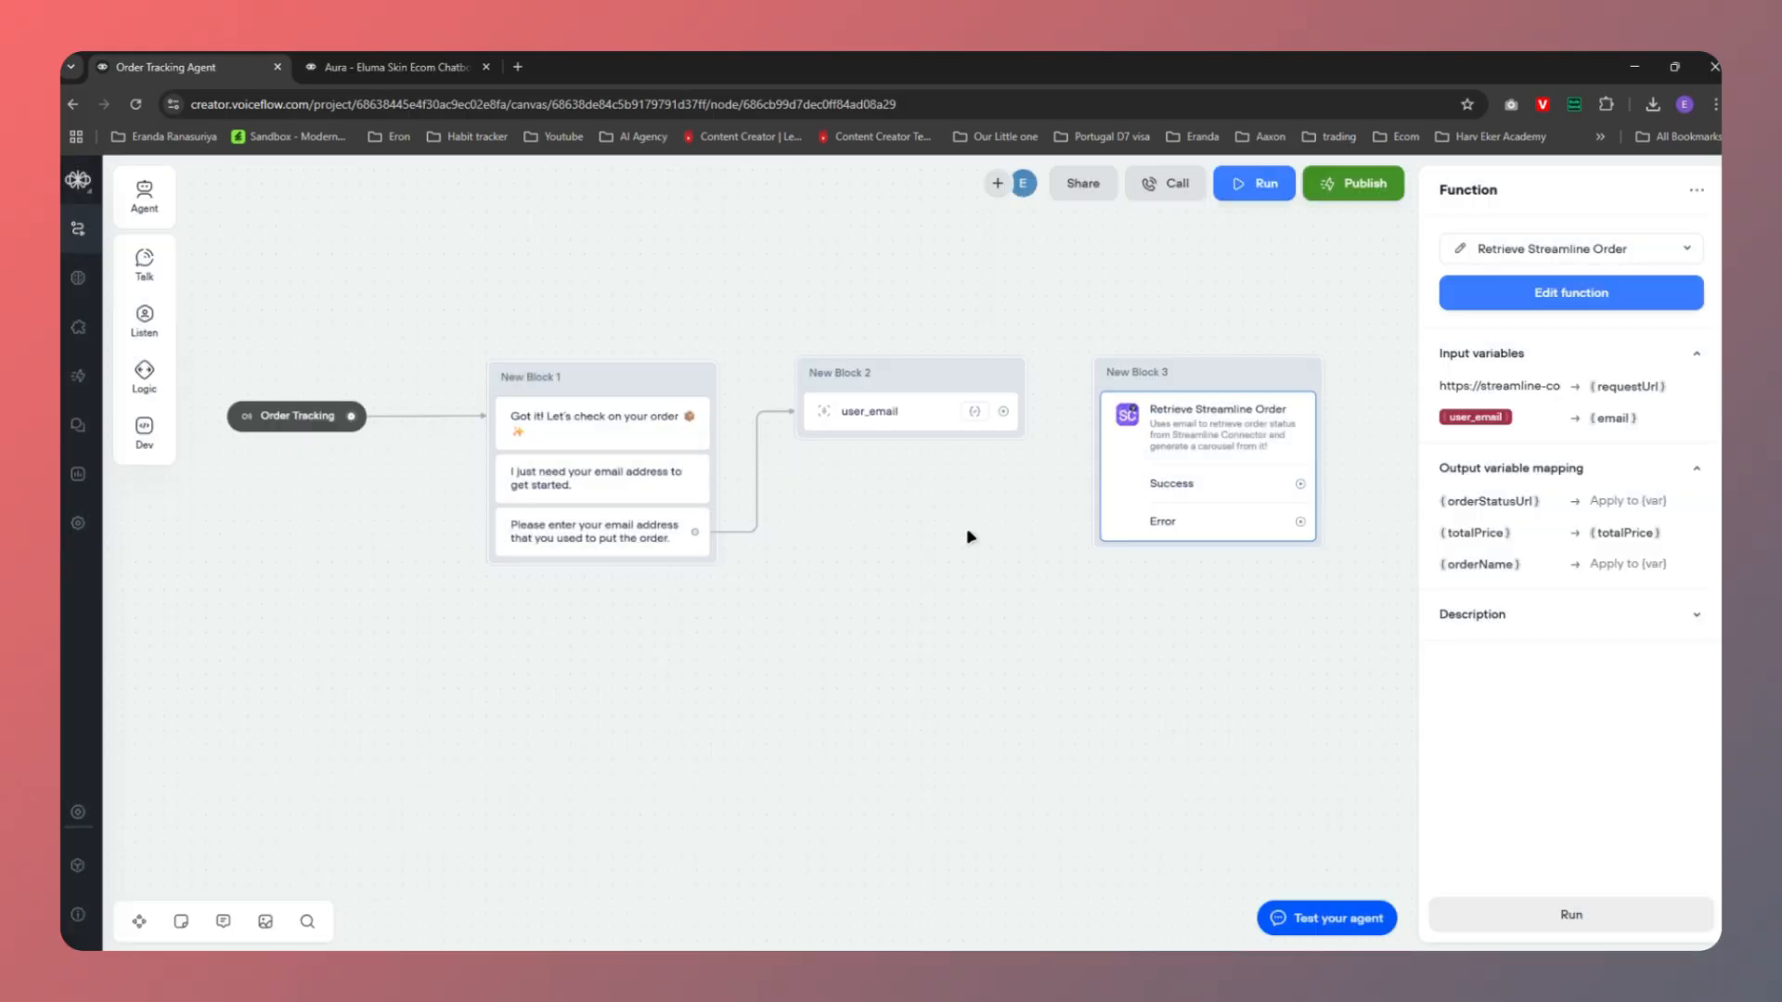
left_click(1629, 566)
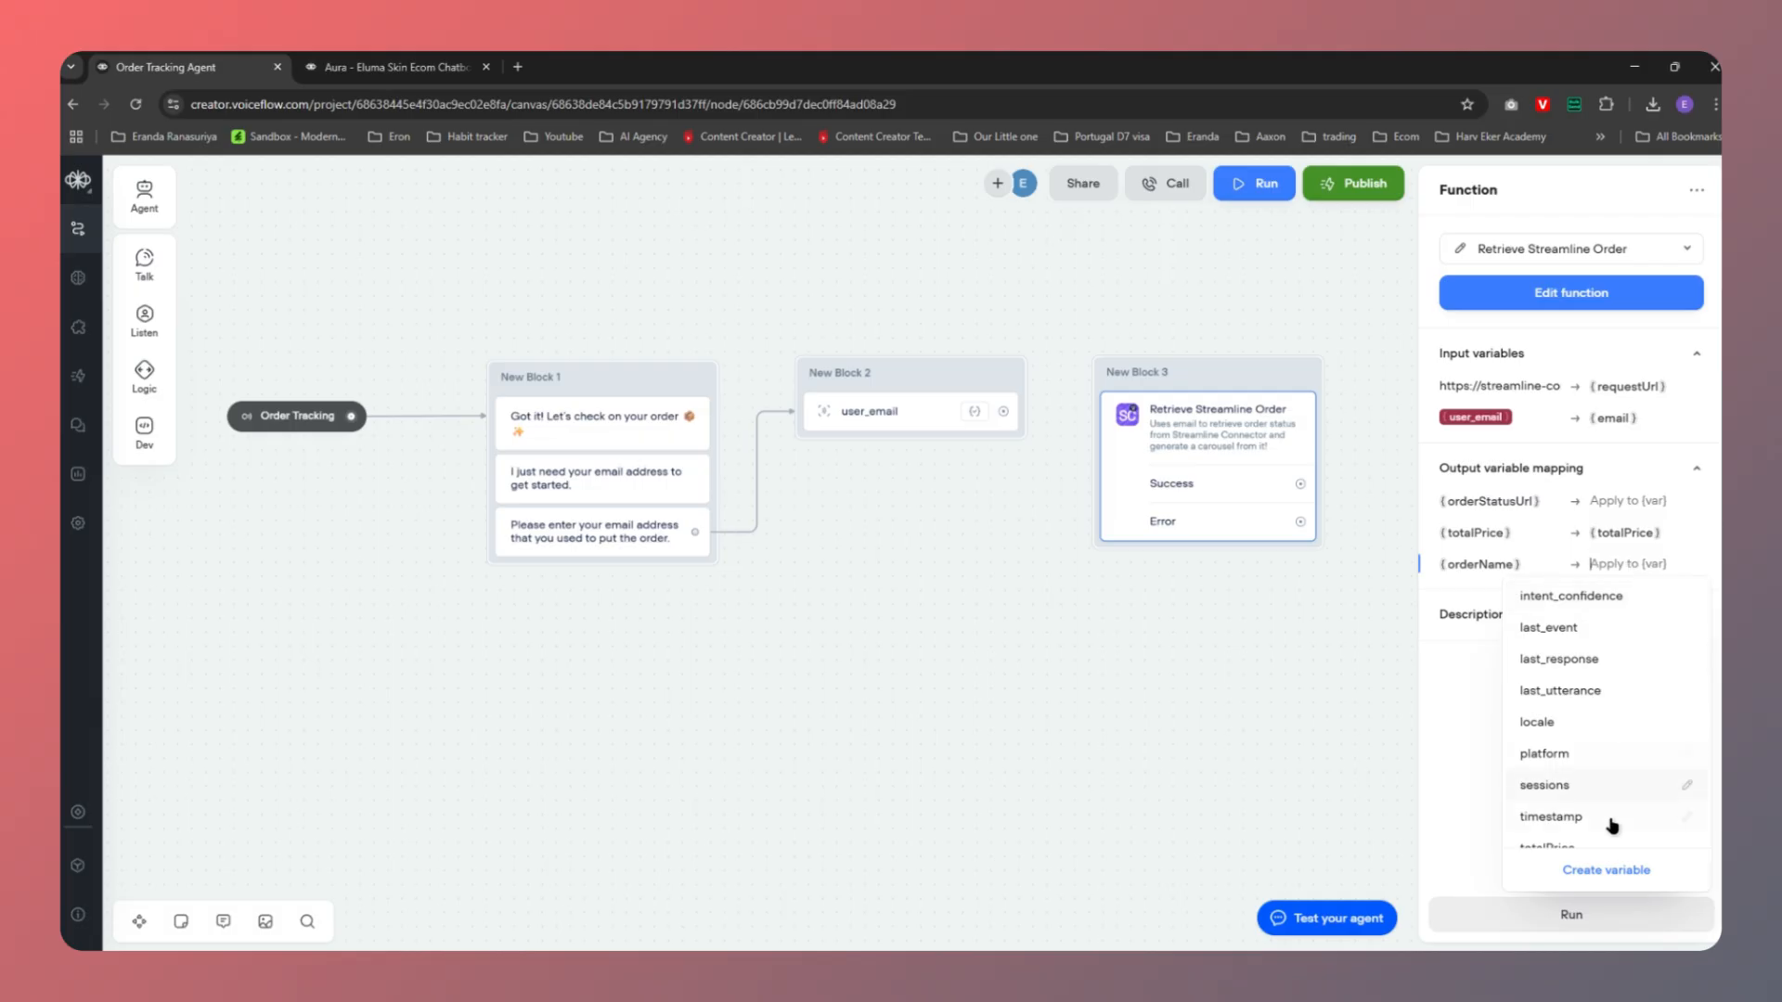
left_click(1606, 871)
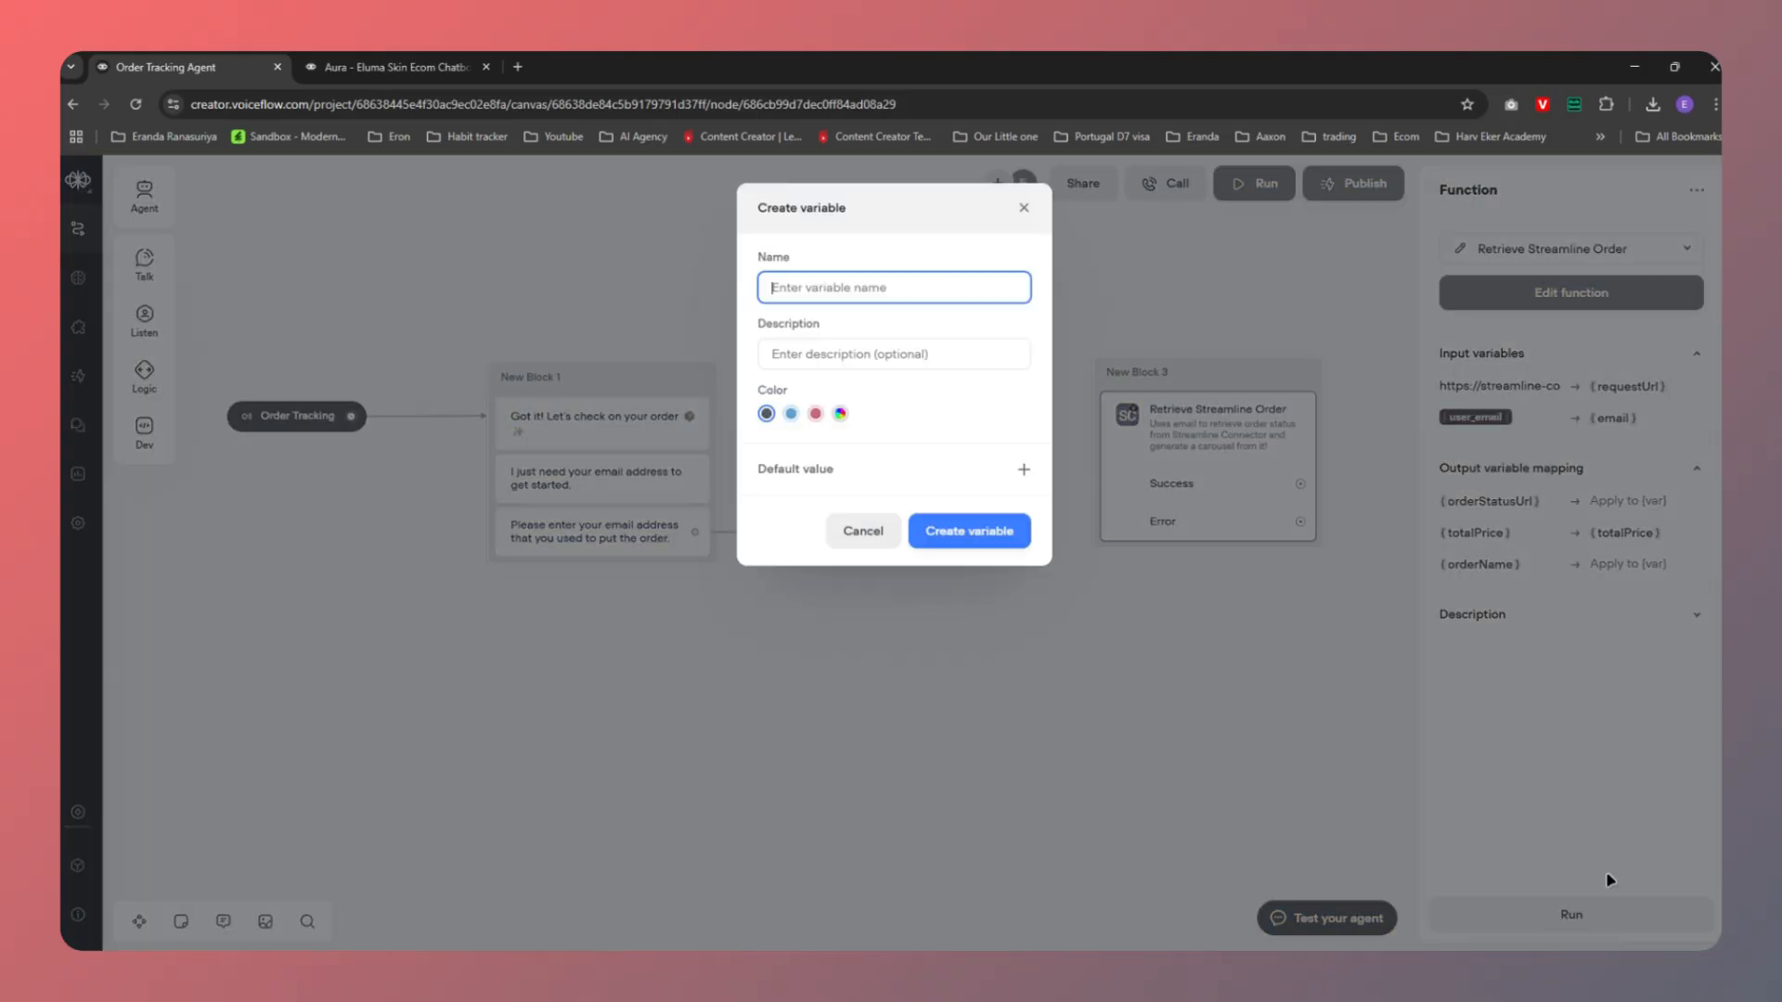
type("orderName")
left_click(974, 533)
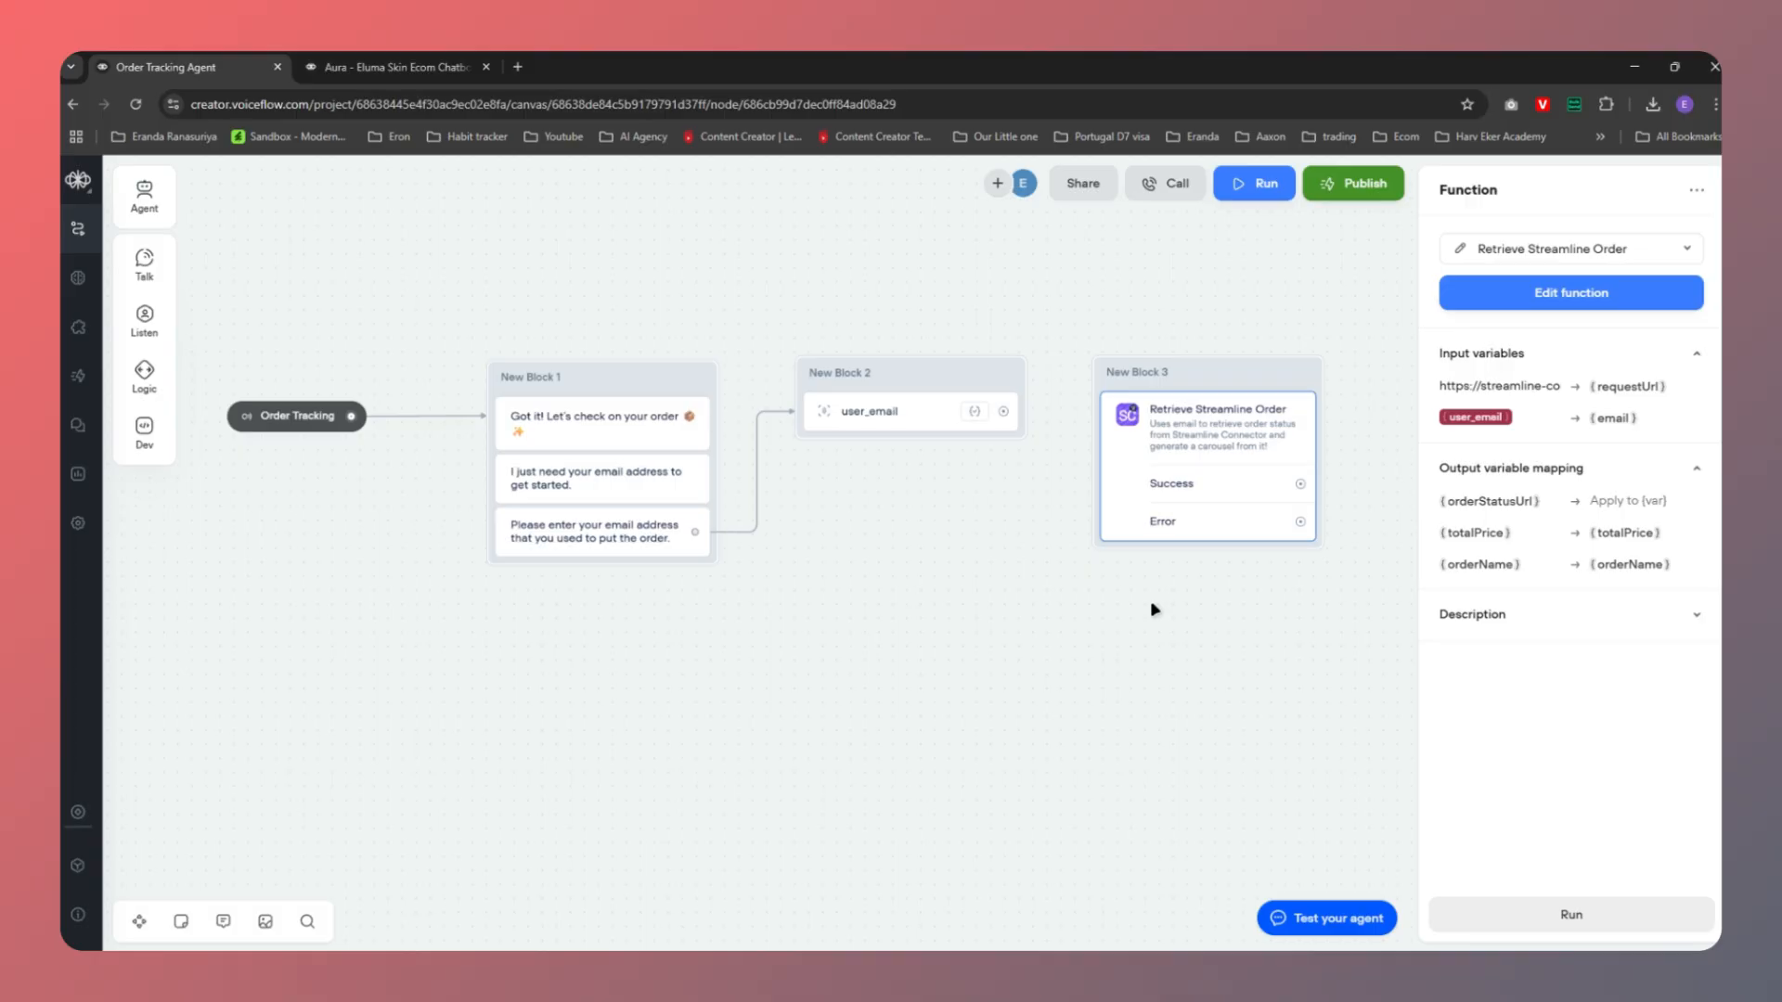
Connect New Block 2 to New Block 3 and add a 'Here are your most recent orders!' message off Success
left_click_drag(903, 379, 878, 382)
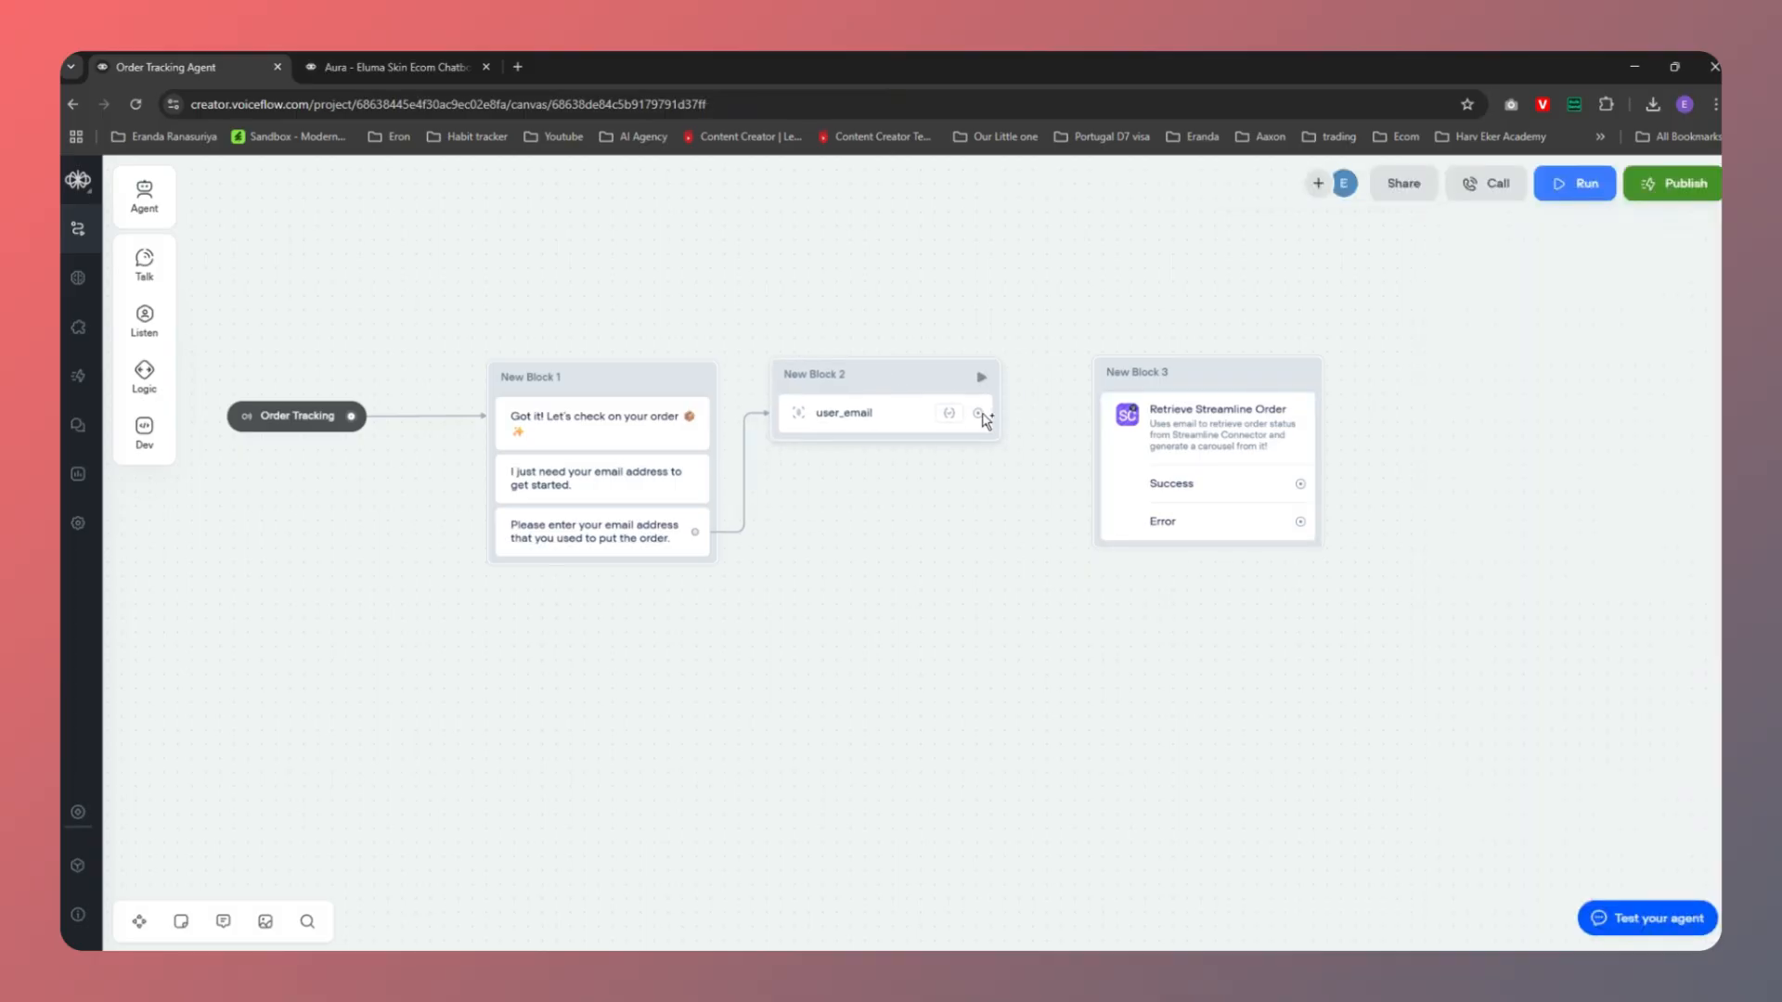
left_click_drag(979, 414, 1114, 413)
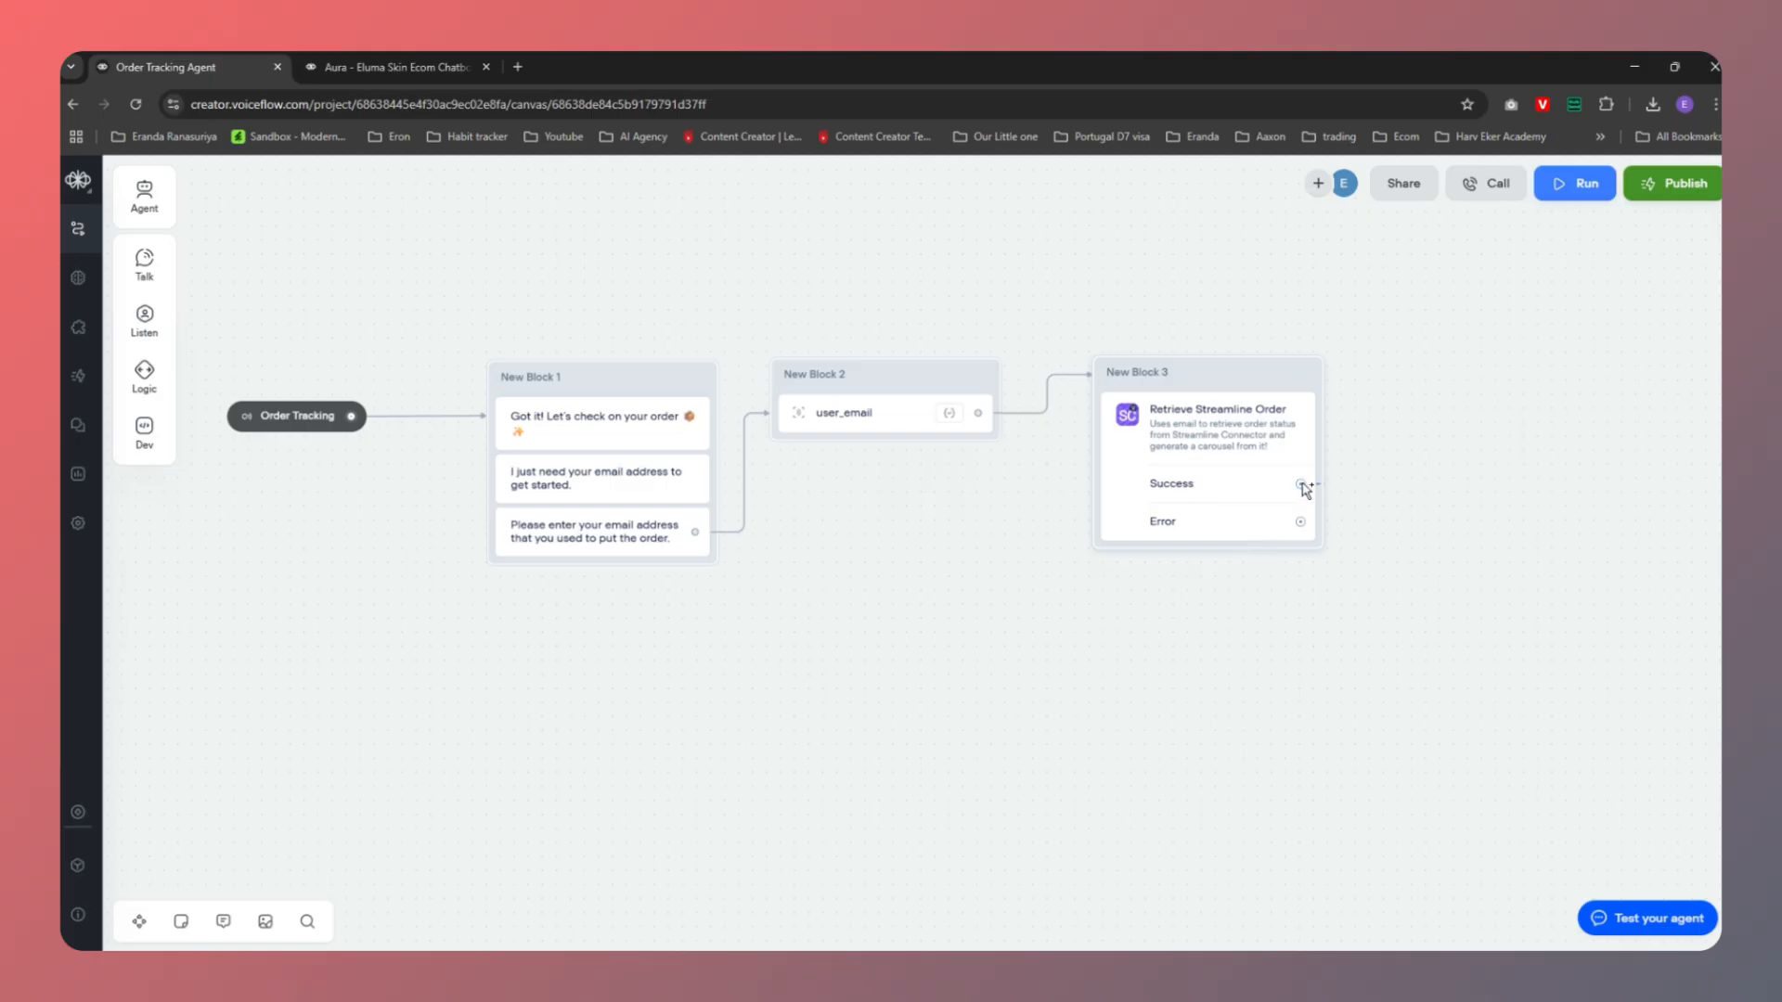
left_click_drag(1303, 485, 1438, 372)
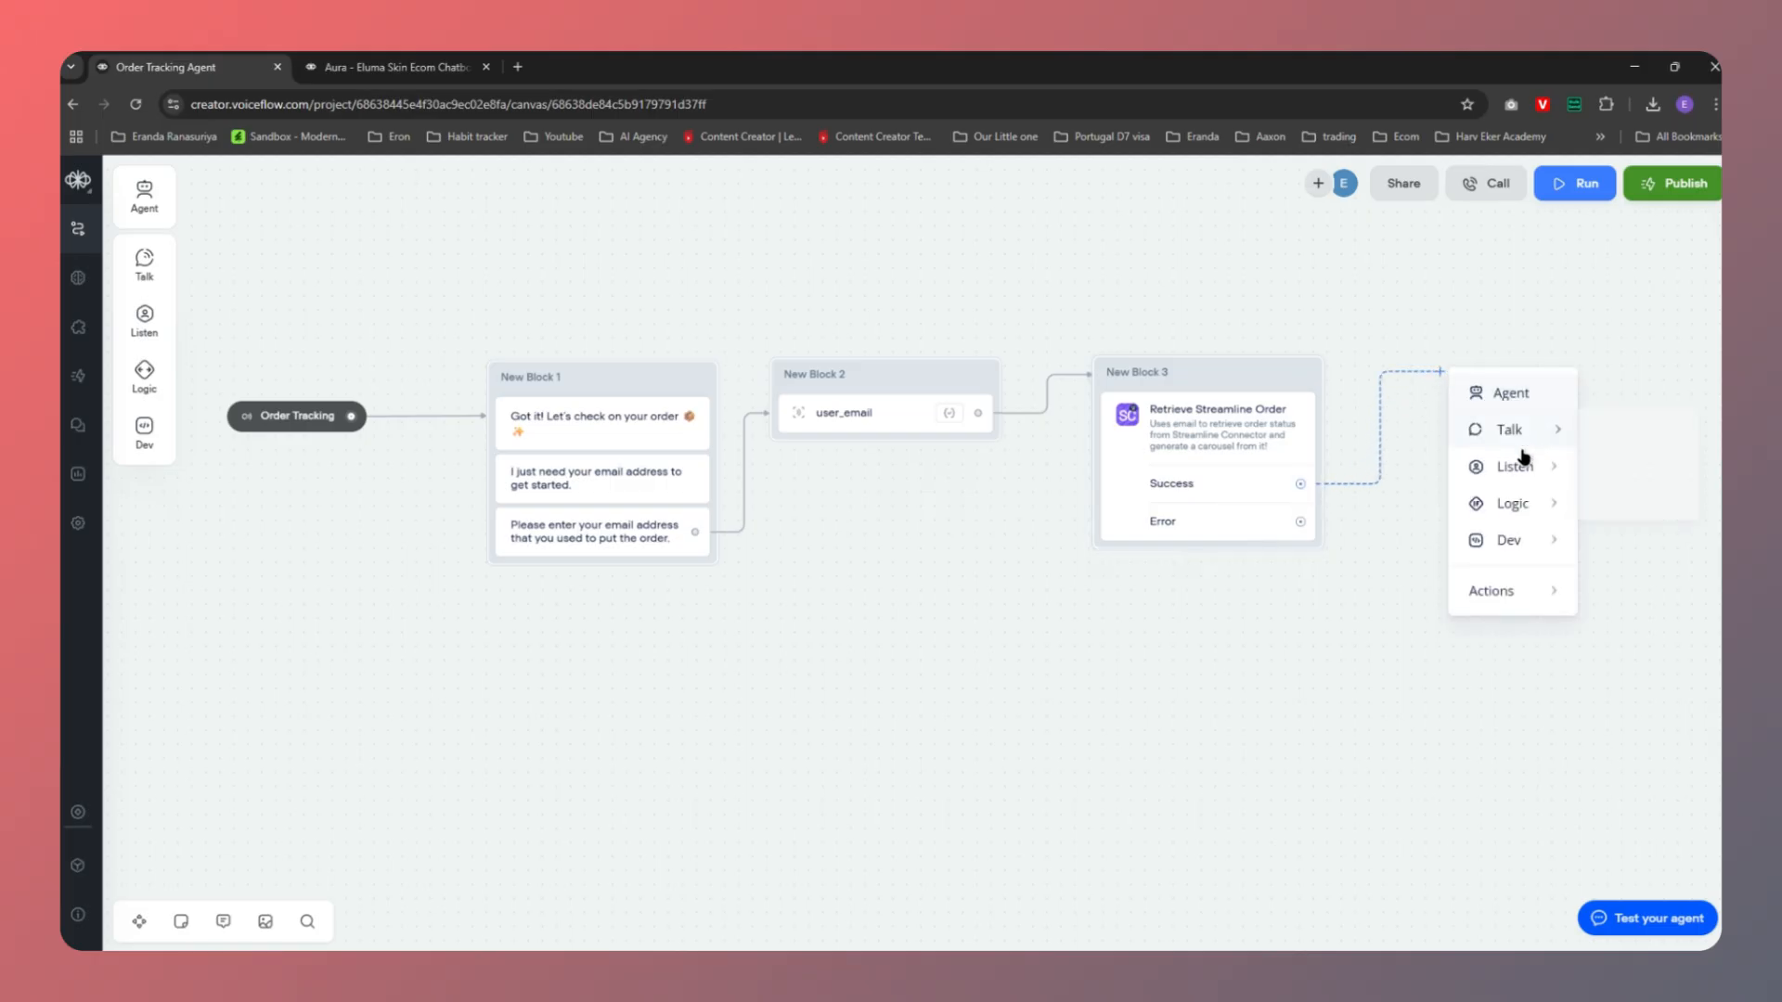
mouse_move(1533, 438)
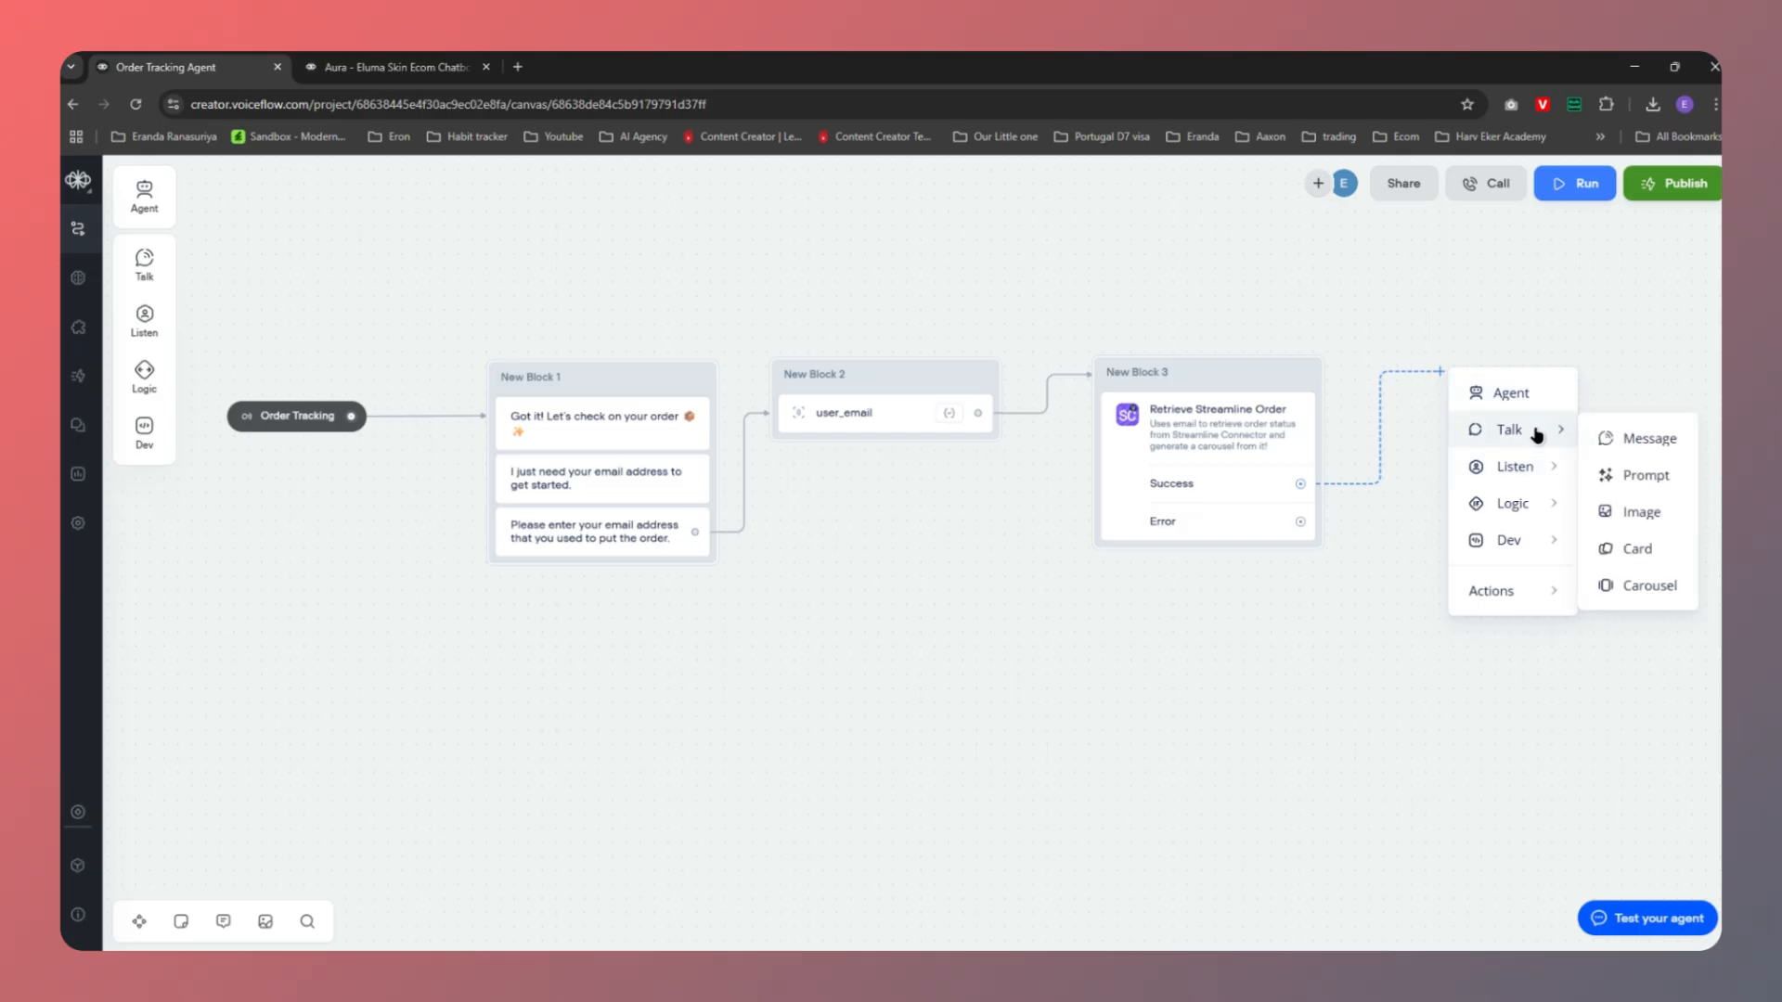
left_click(1639, 438)
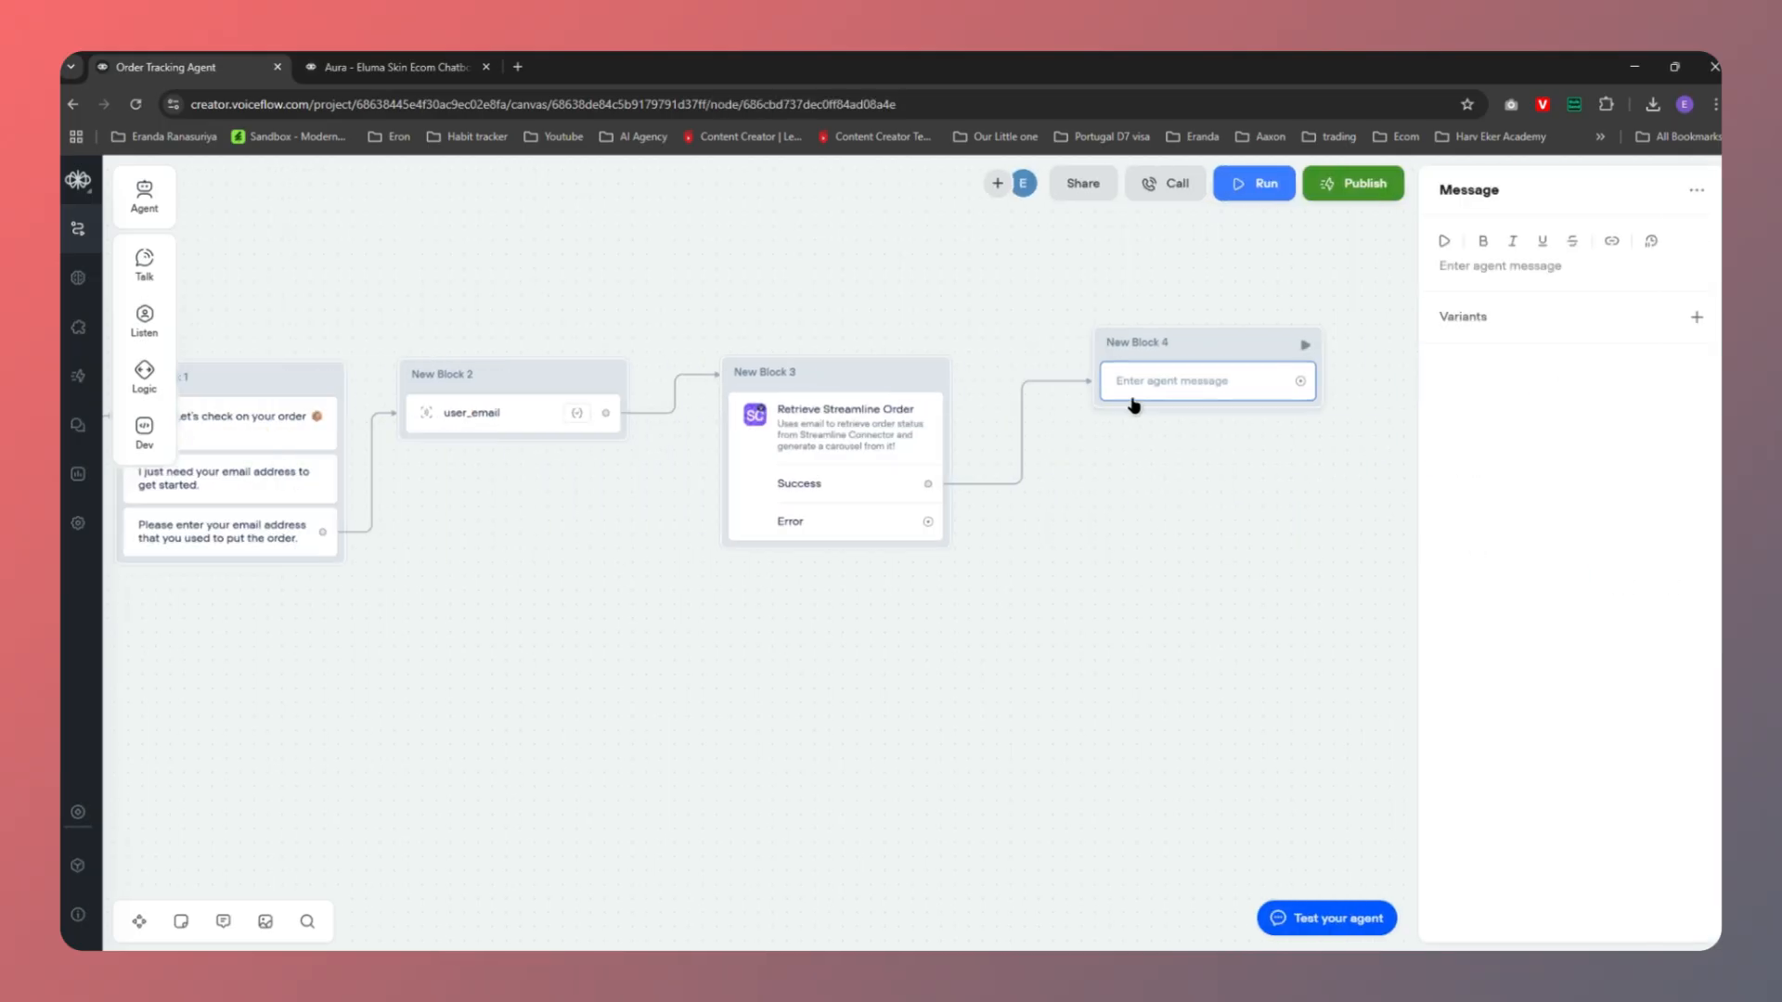
left_click_drag(1185, 346, 1178, 365)
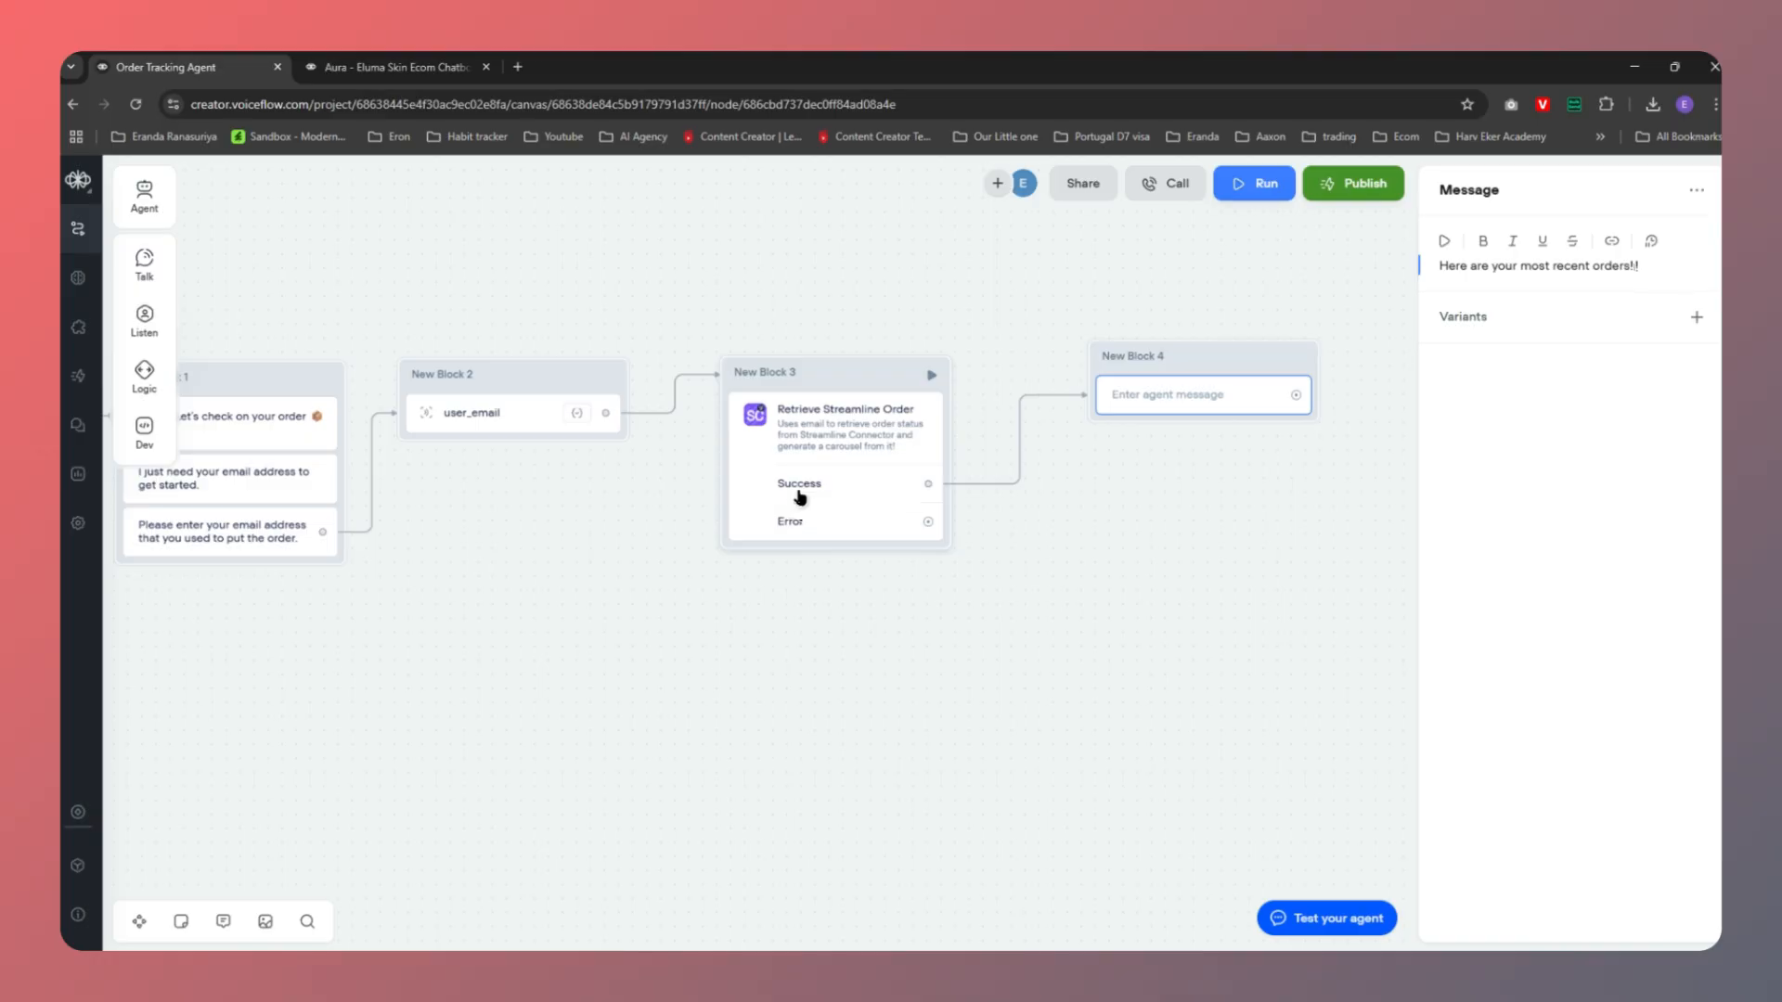
left_click(1171, 413)
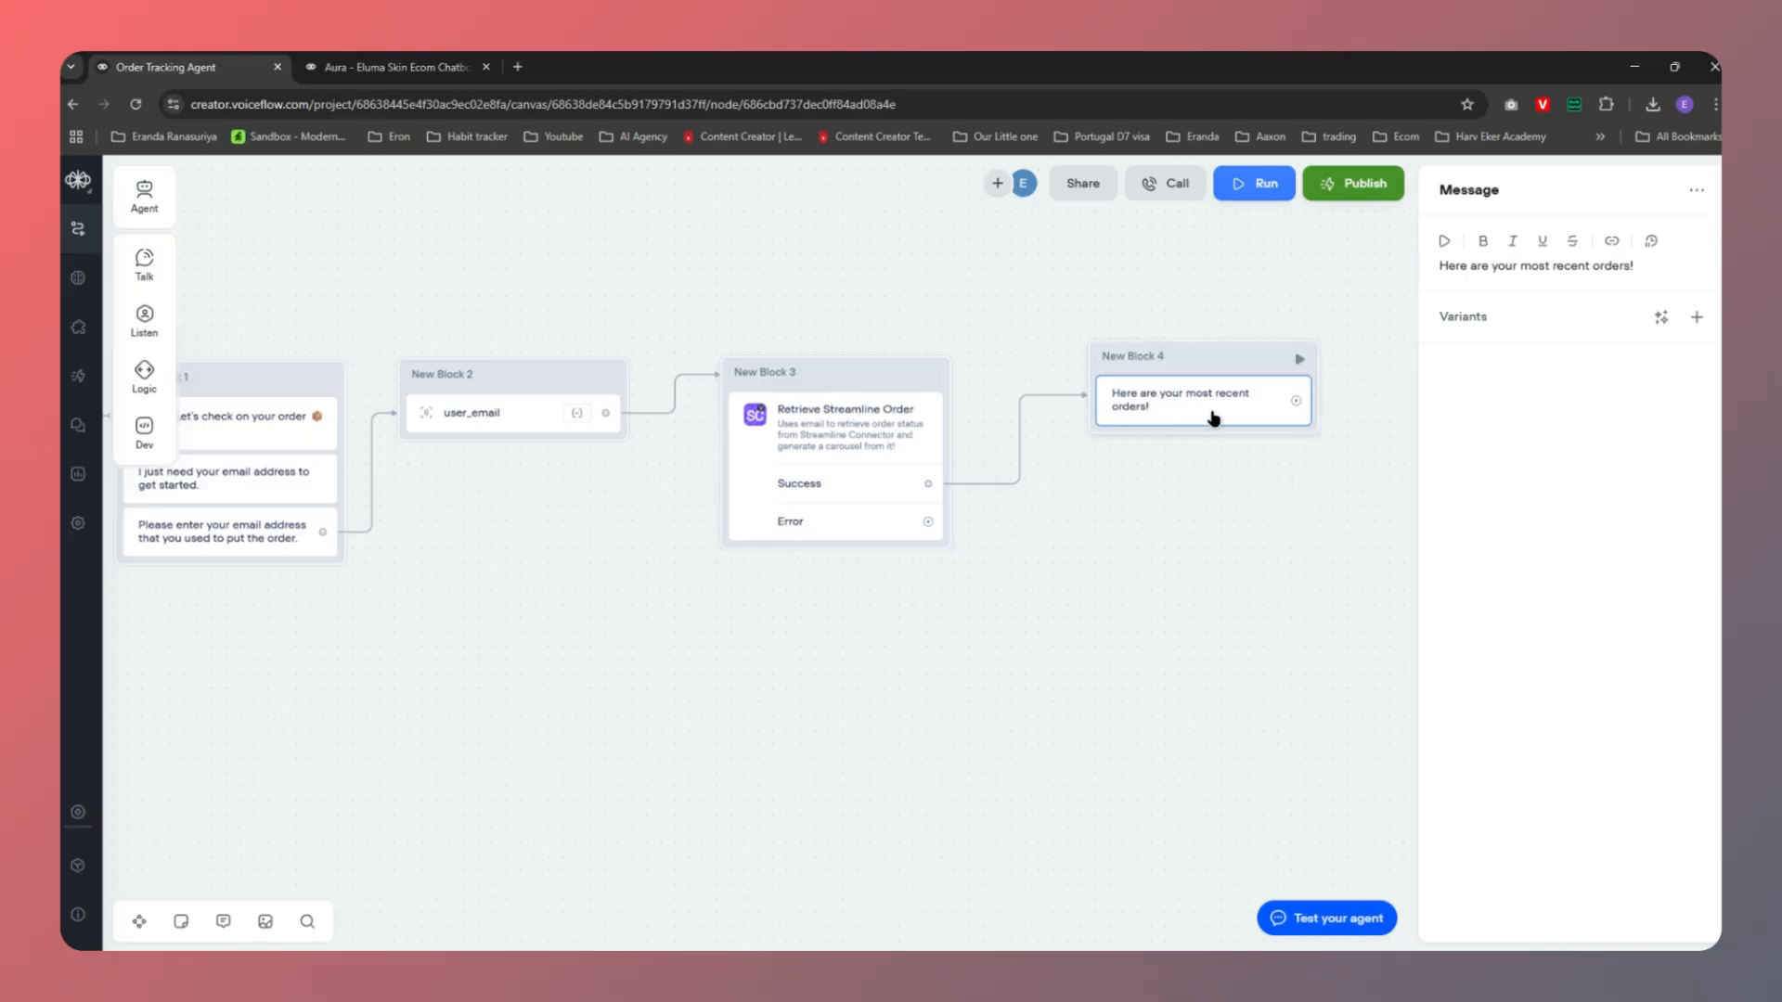
Colour New Block 4 green
right_click(1190, 362)
mouse_move(1331, 394)
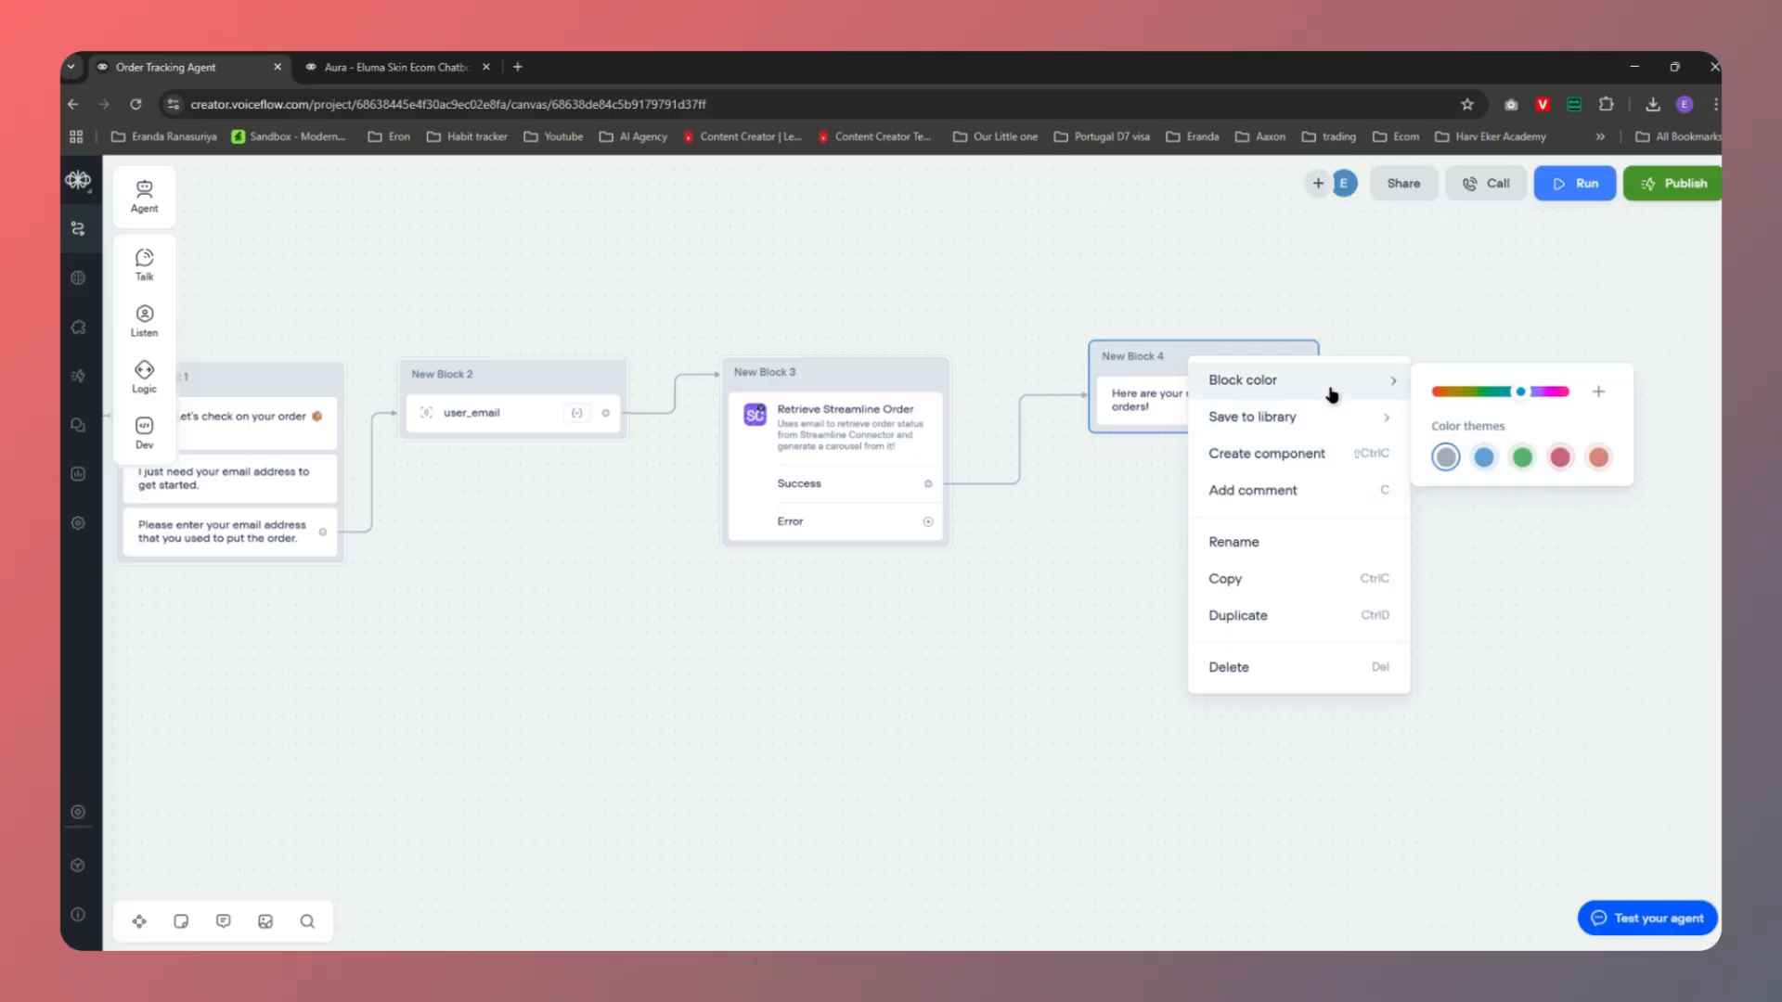
left_click(1522, 457)
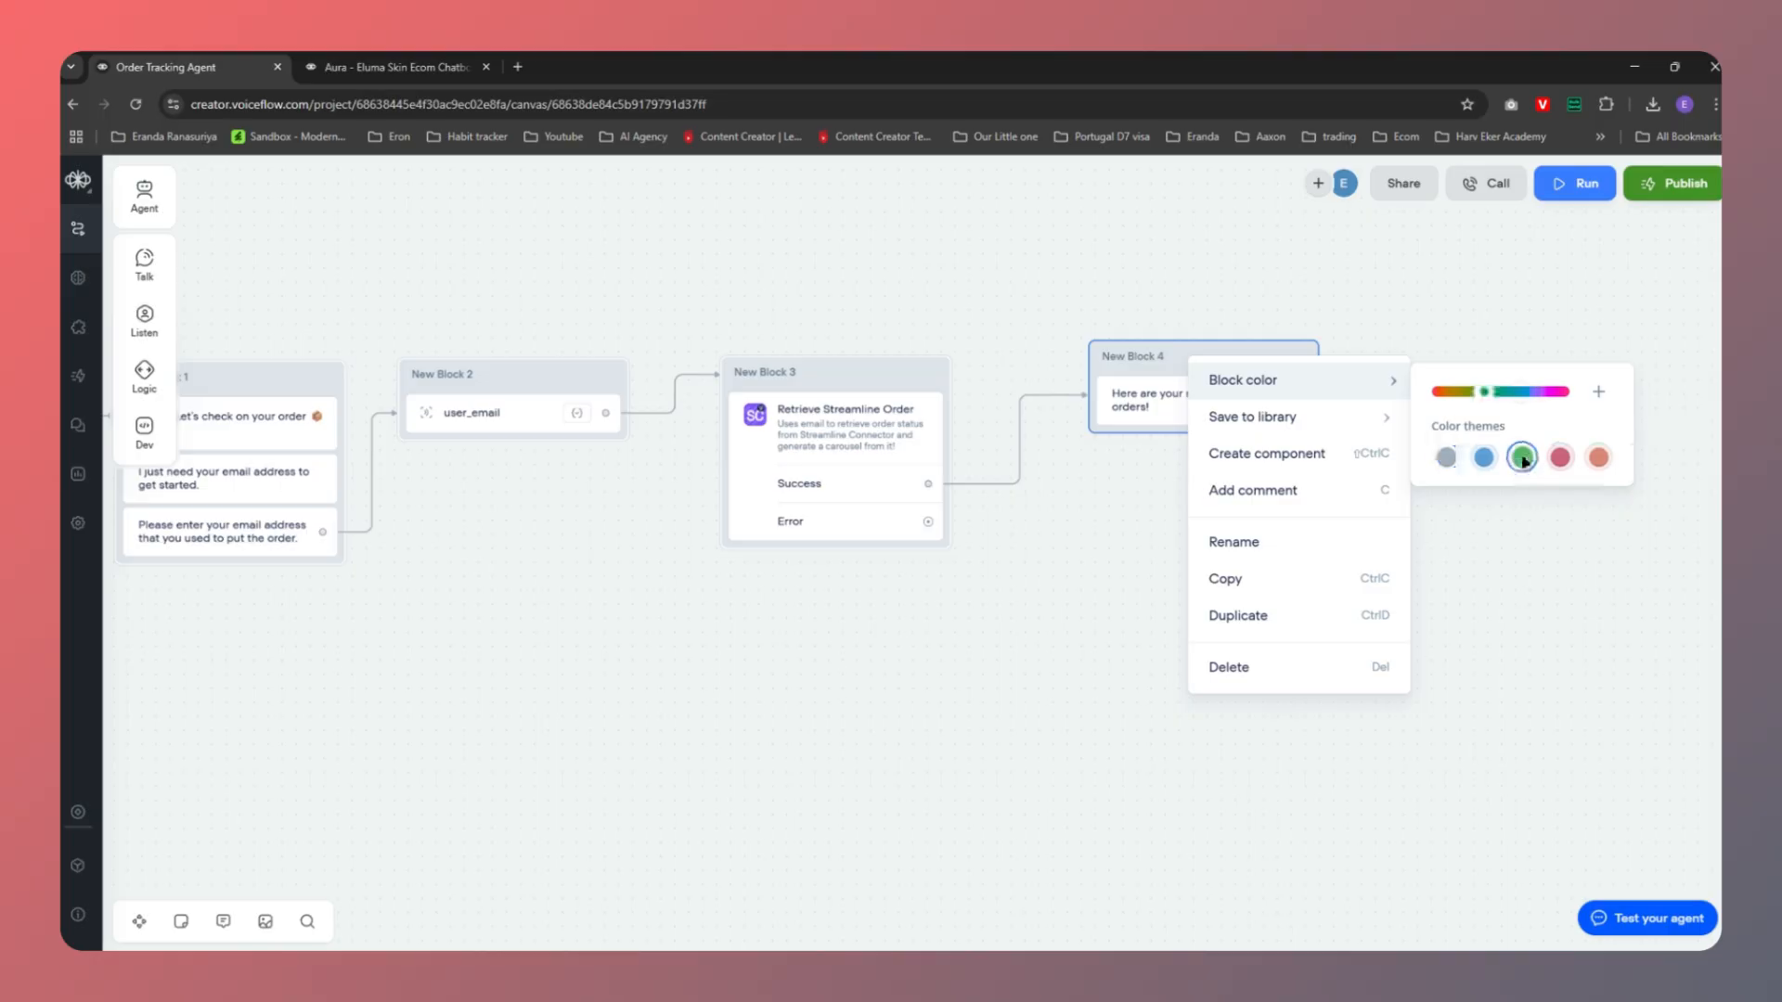
mouse_move(1220, 434)
left_click(1104, 470)
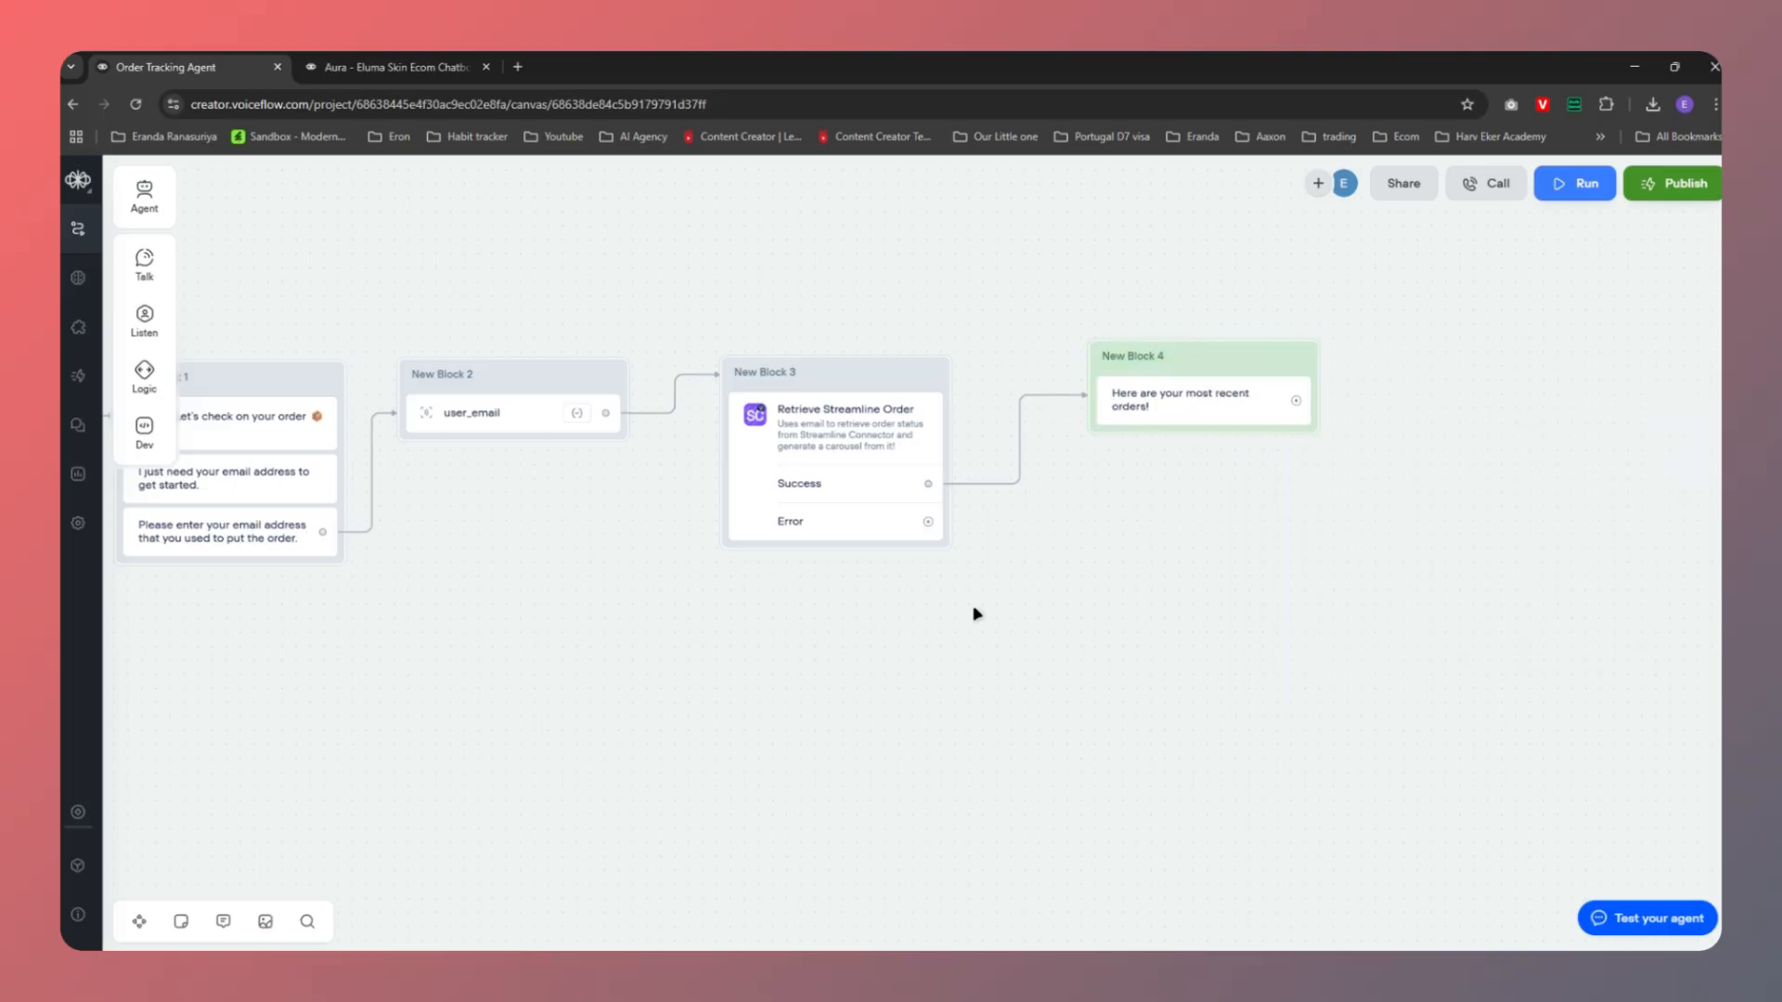
Add an Error-path message: 'Hmm, I couldn't find an order linked to that email: {user_email}'
left_click_drag(928, 522, 1102, 618)
mouse_move(1193, 676)
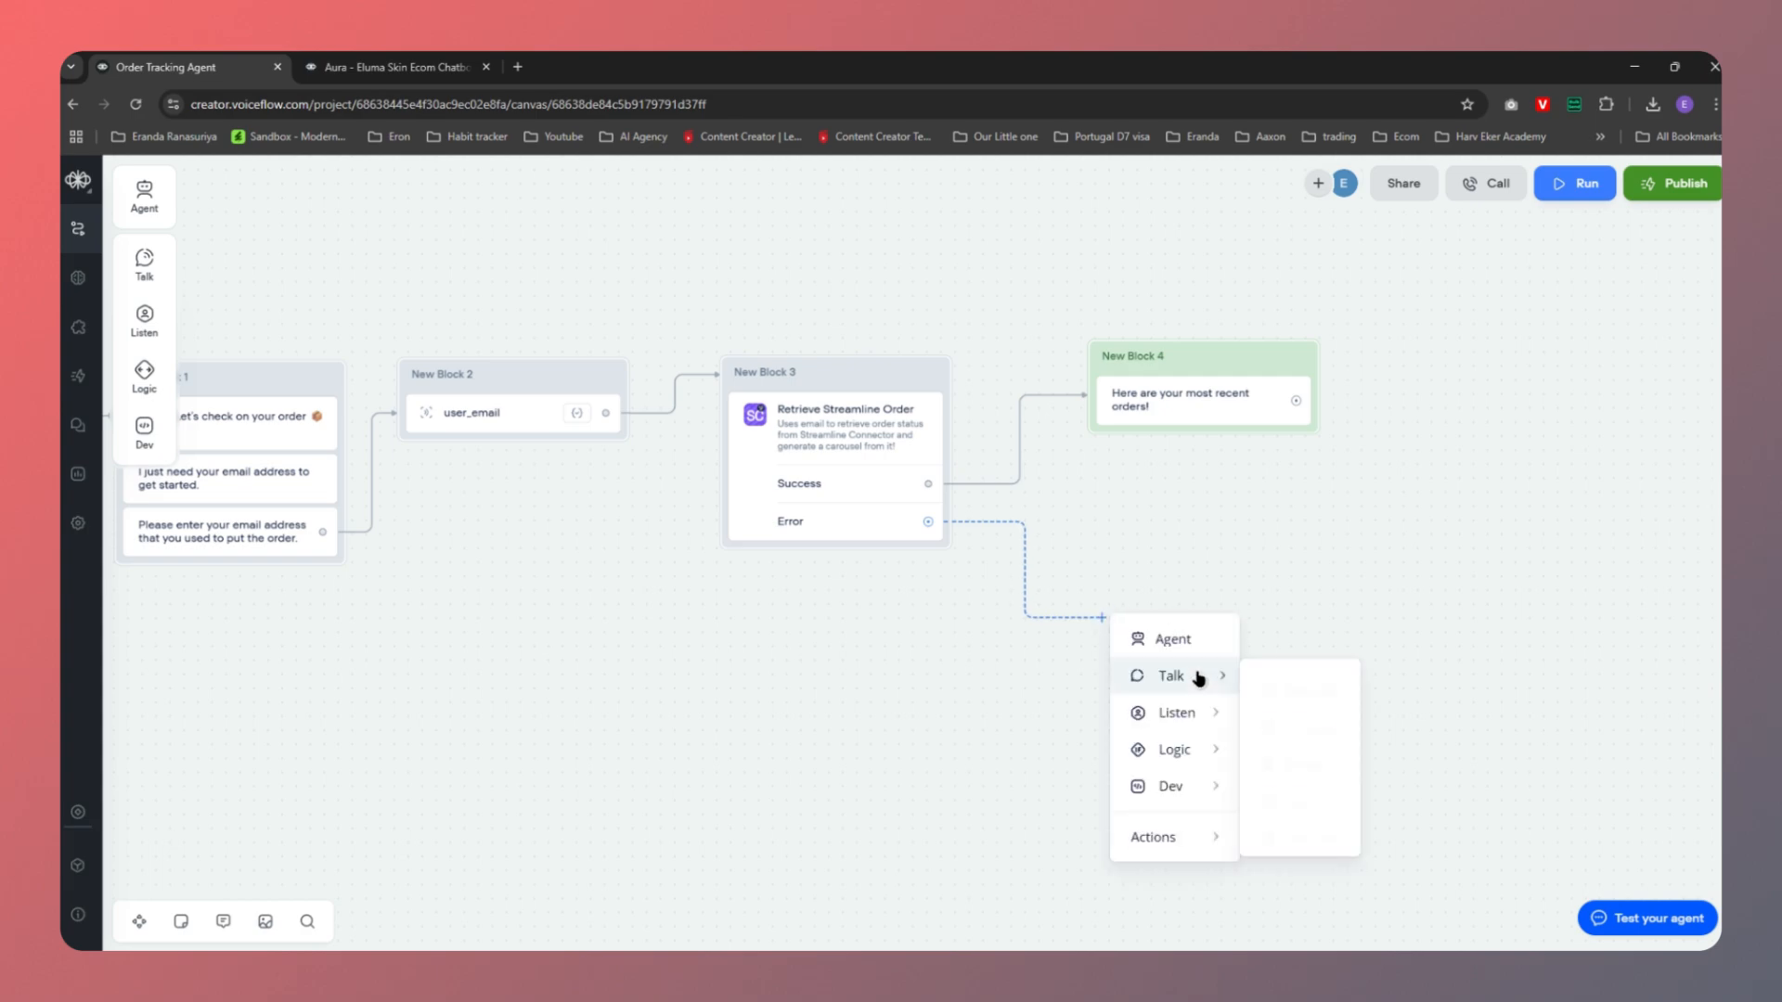
left_click(1285, 687)
type("Hmm, I couldn't find an order linked to that email: 😩")
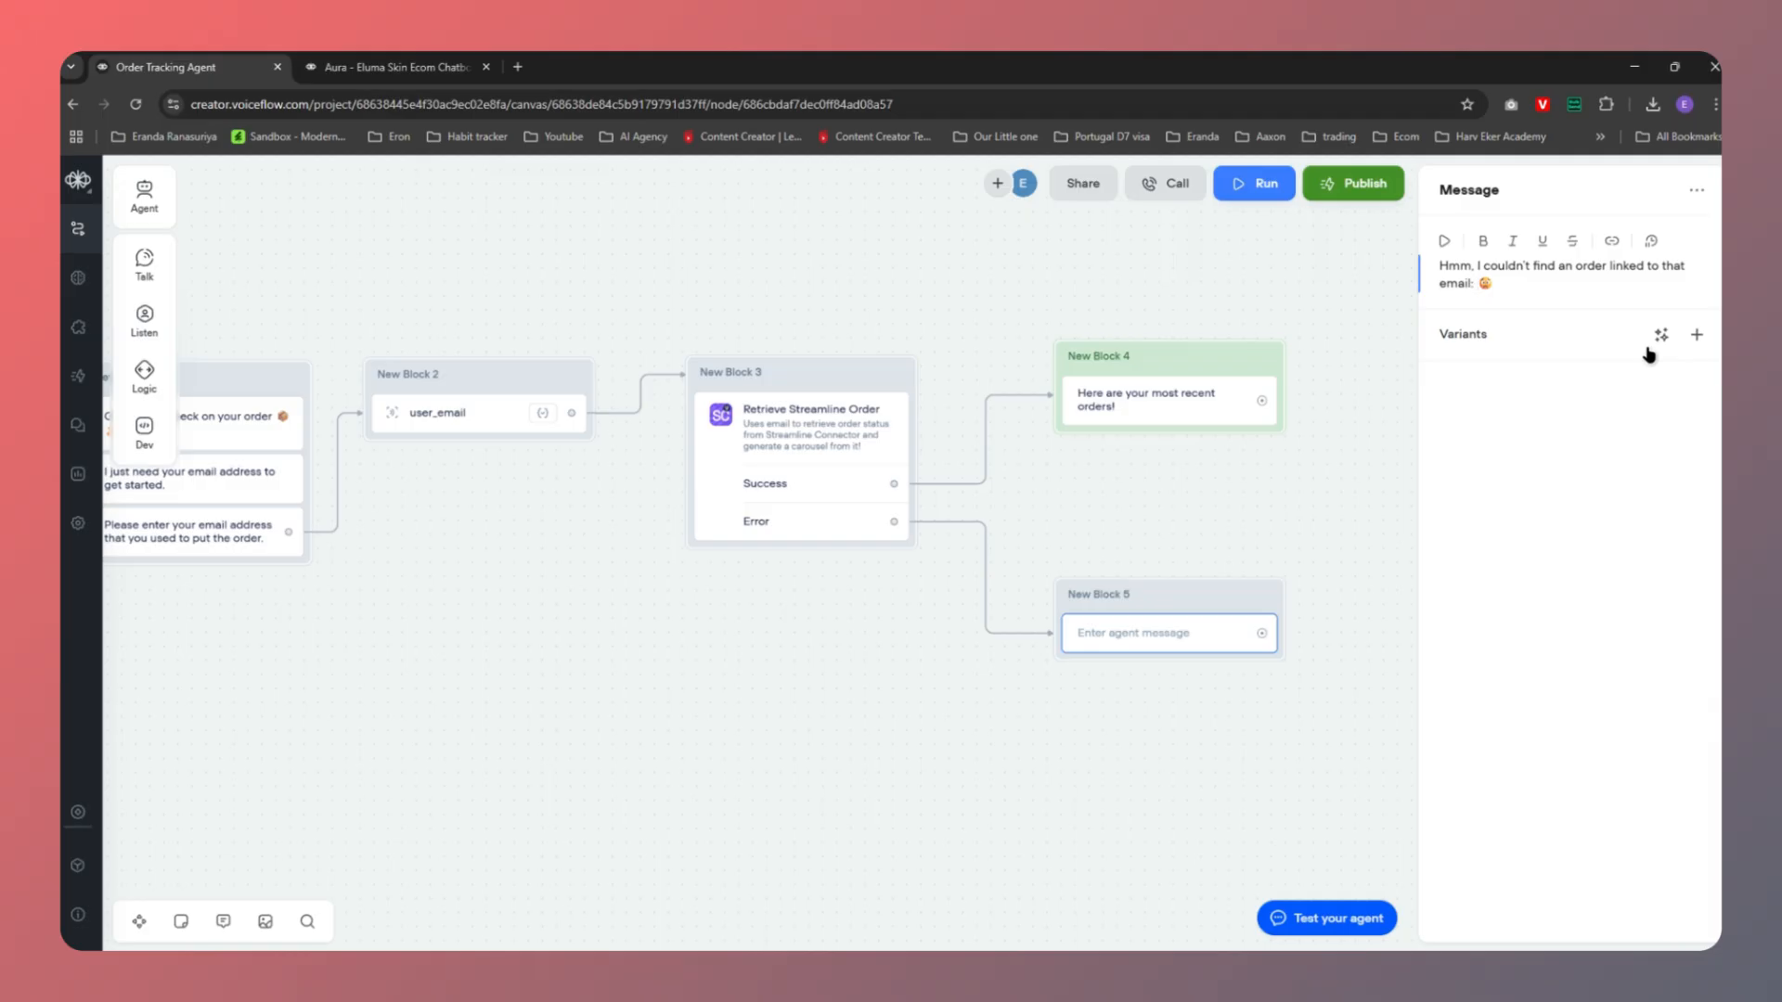
type("{")
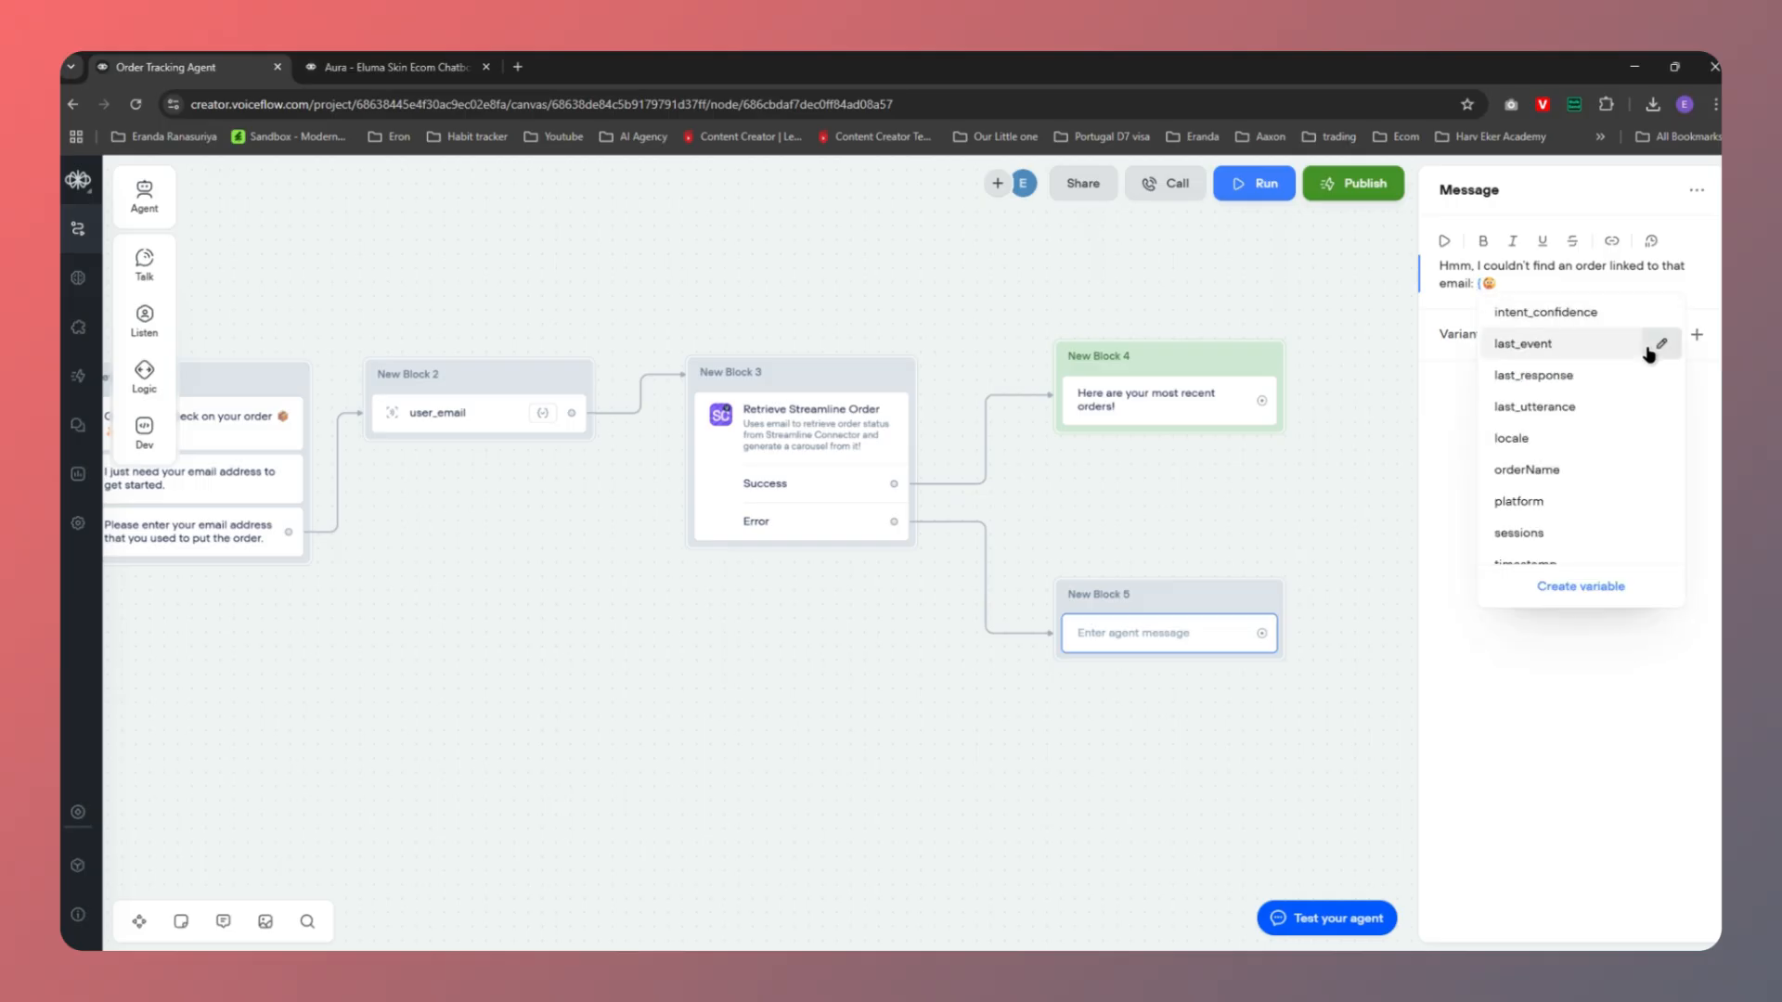
type("user")
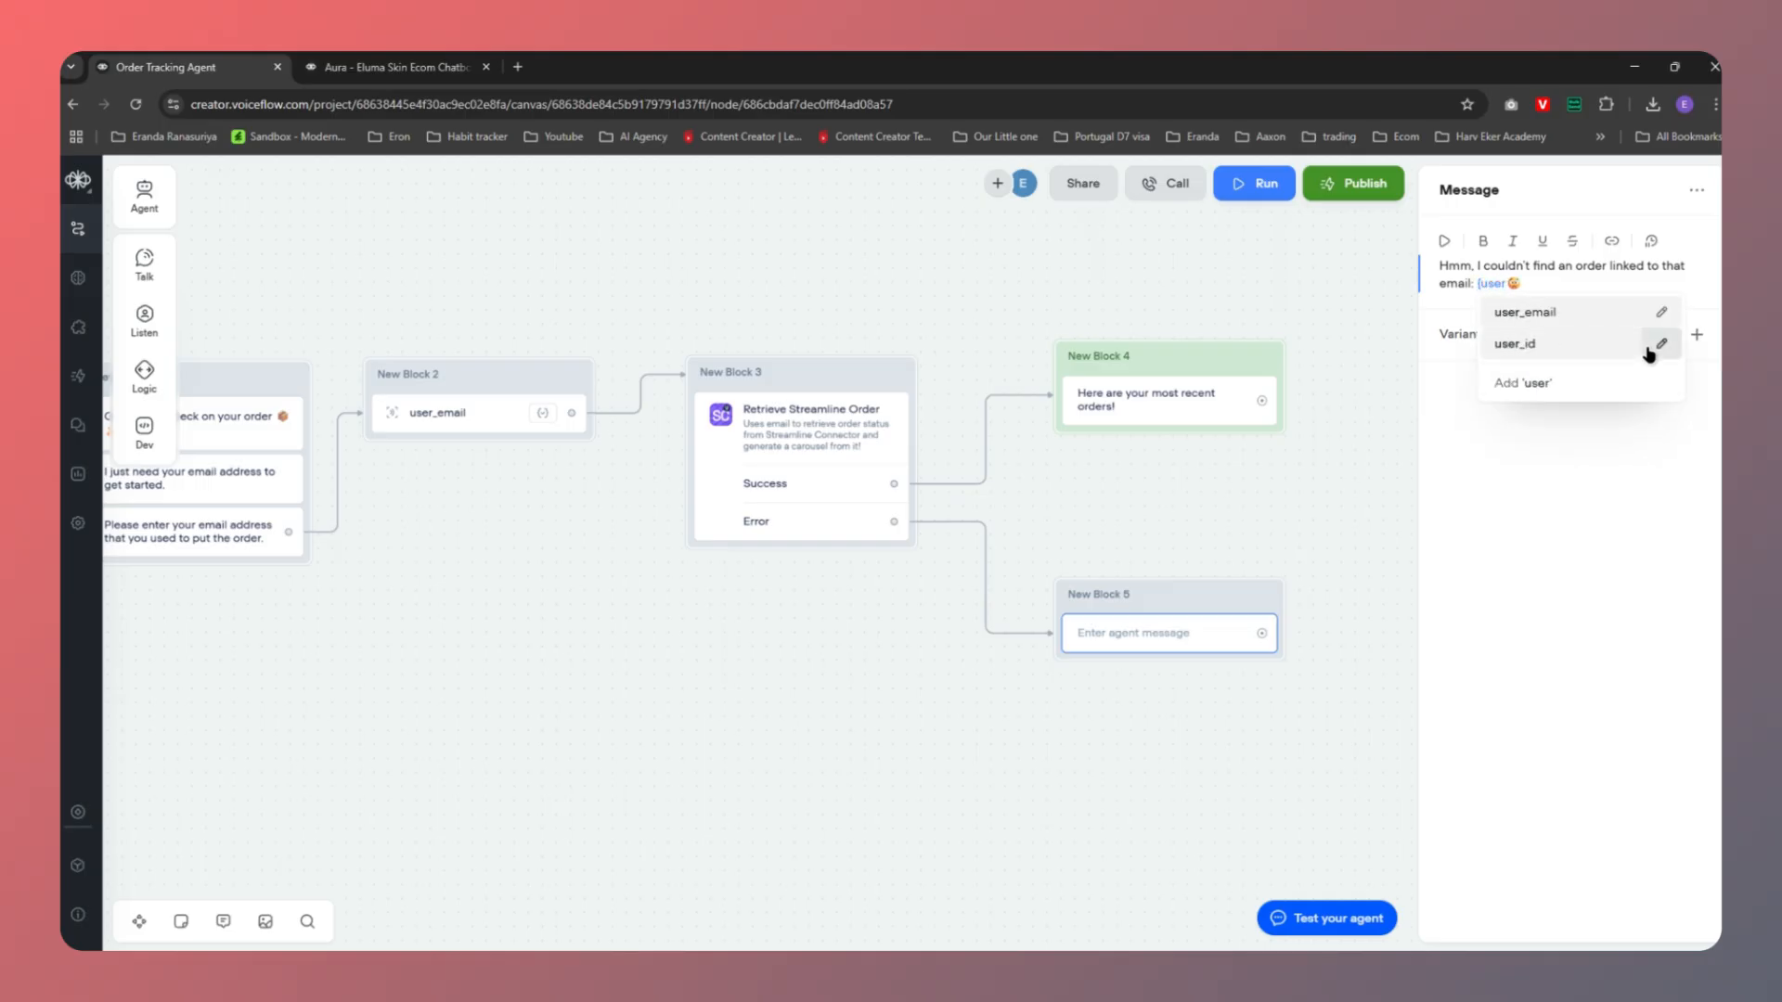
left_click(1548, 314)
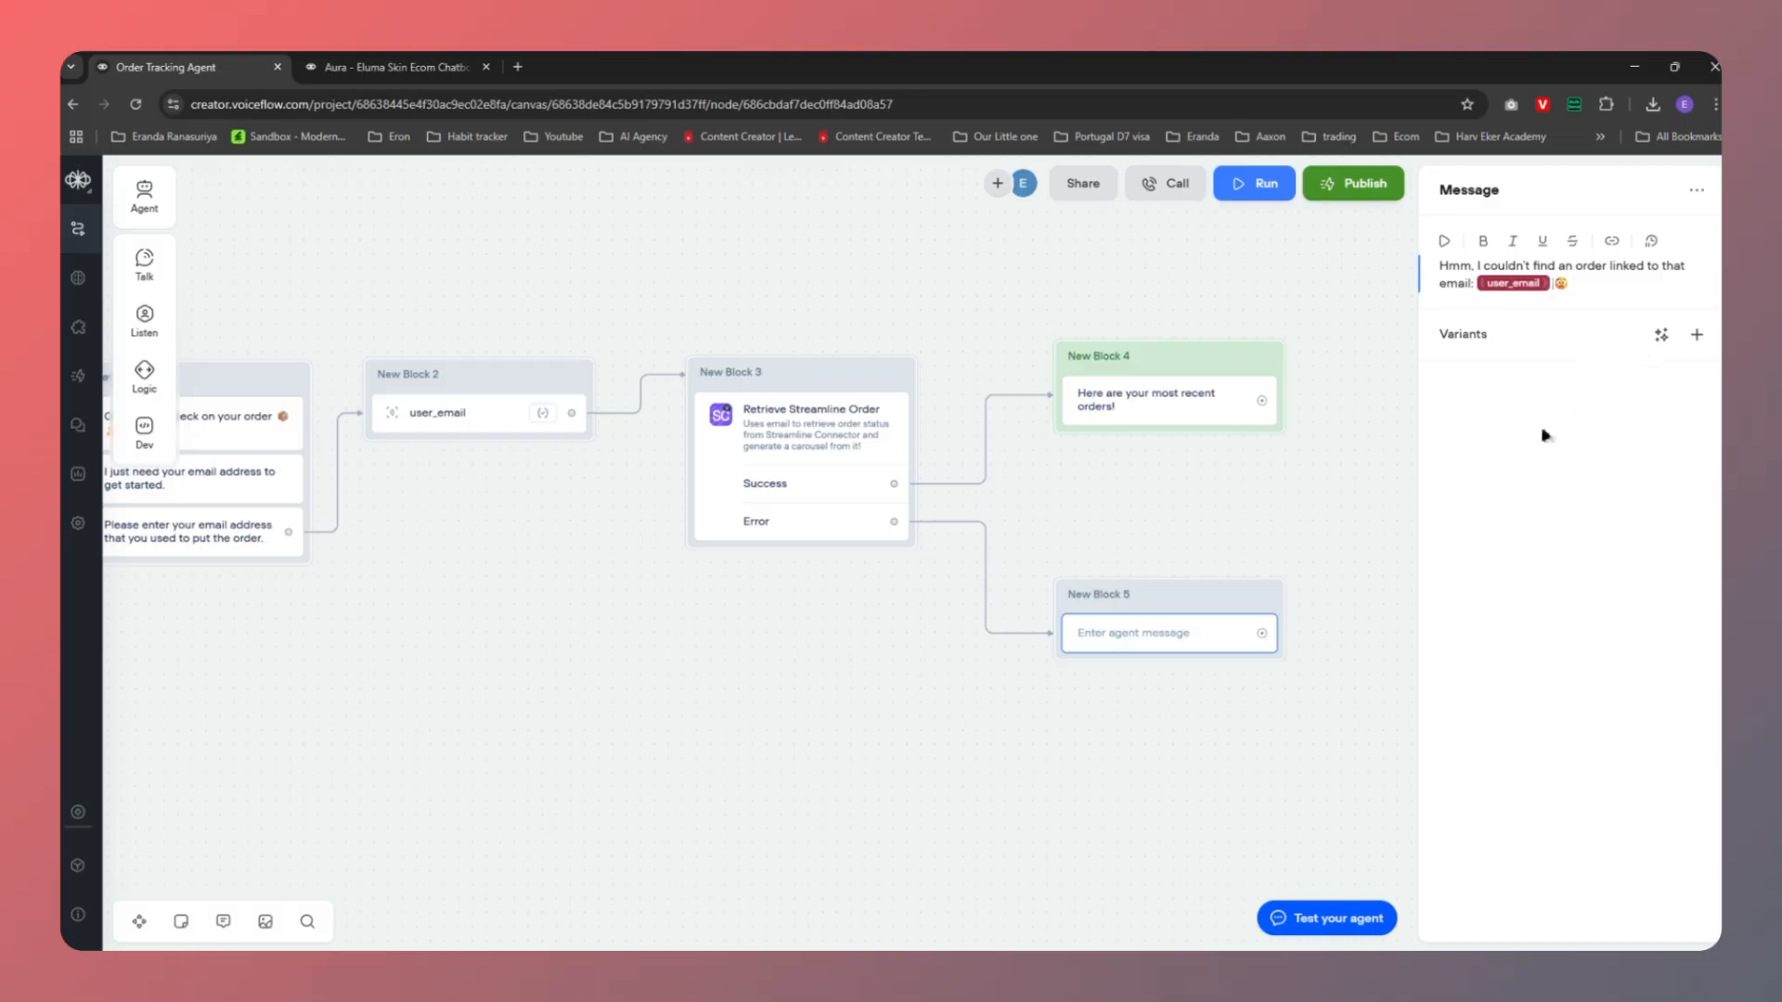
Colour New Block 5 red
left_click(1166, 712)
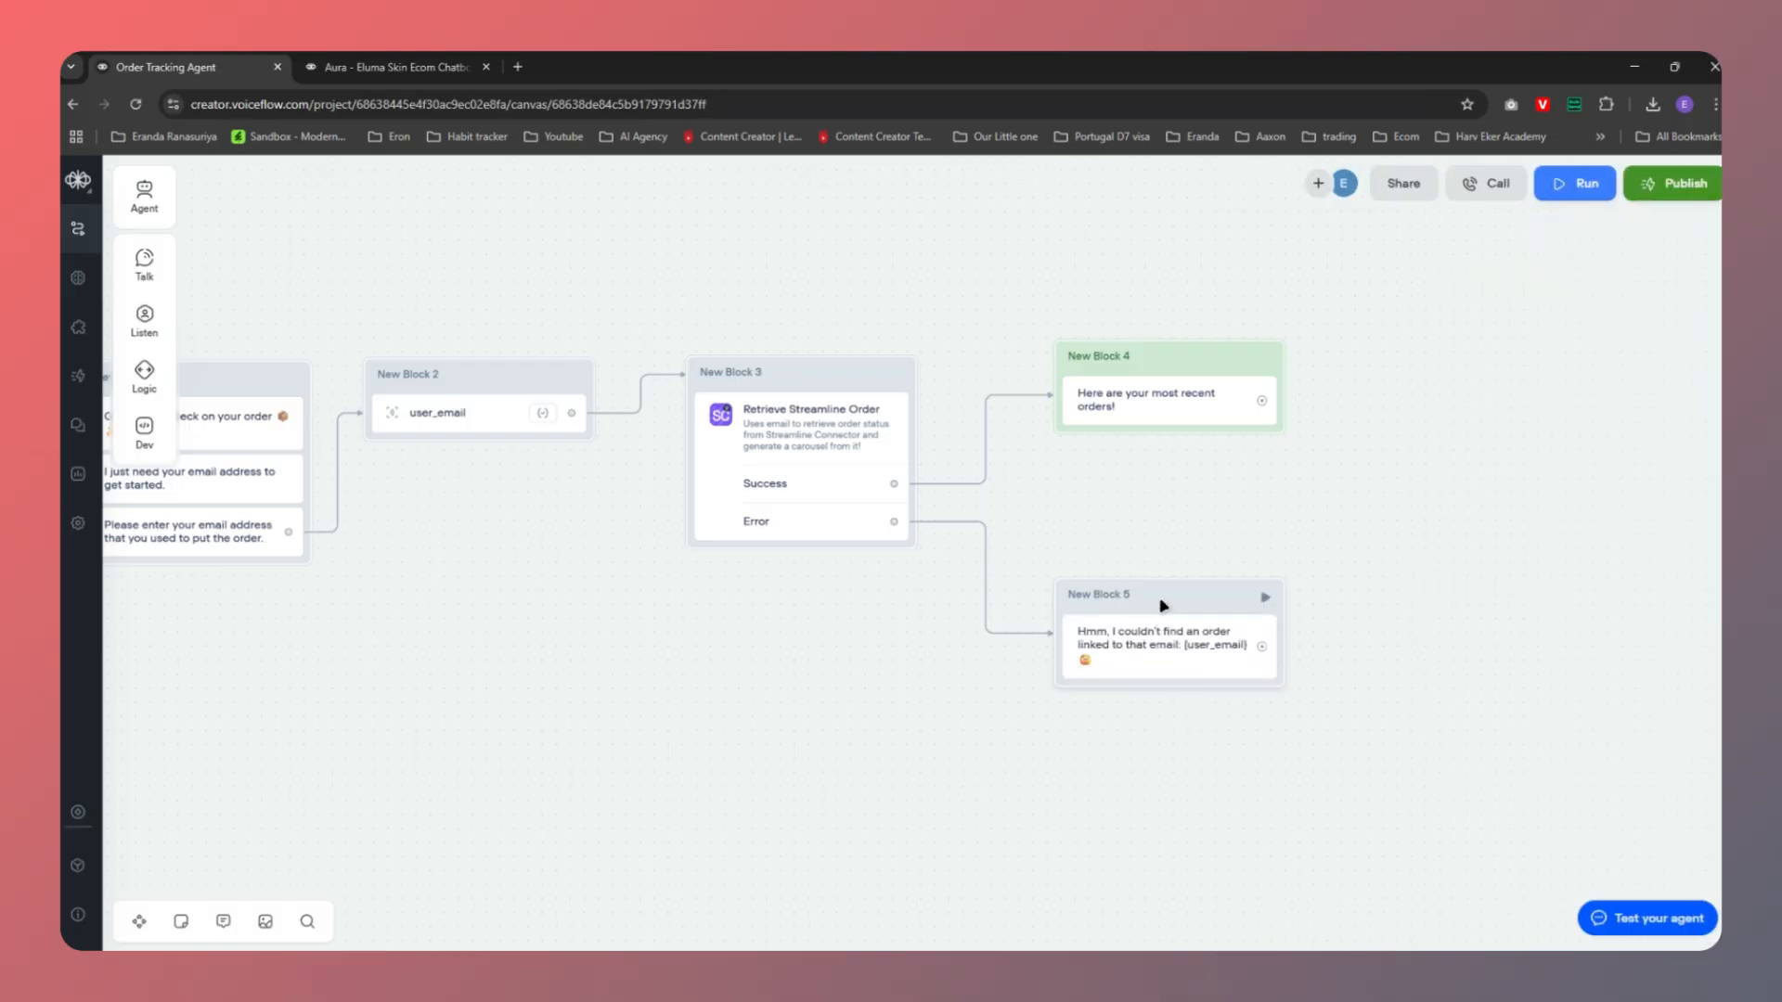
right_click(1162, 605)
mouse_move(1318, 625)
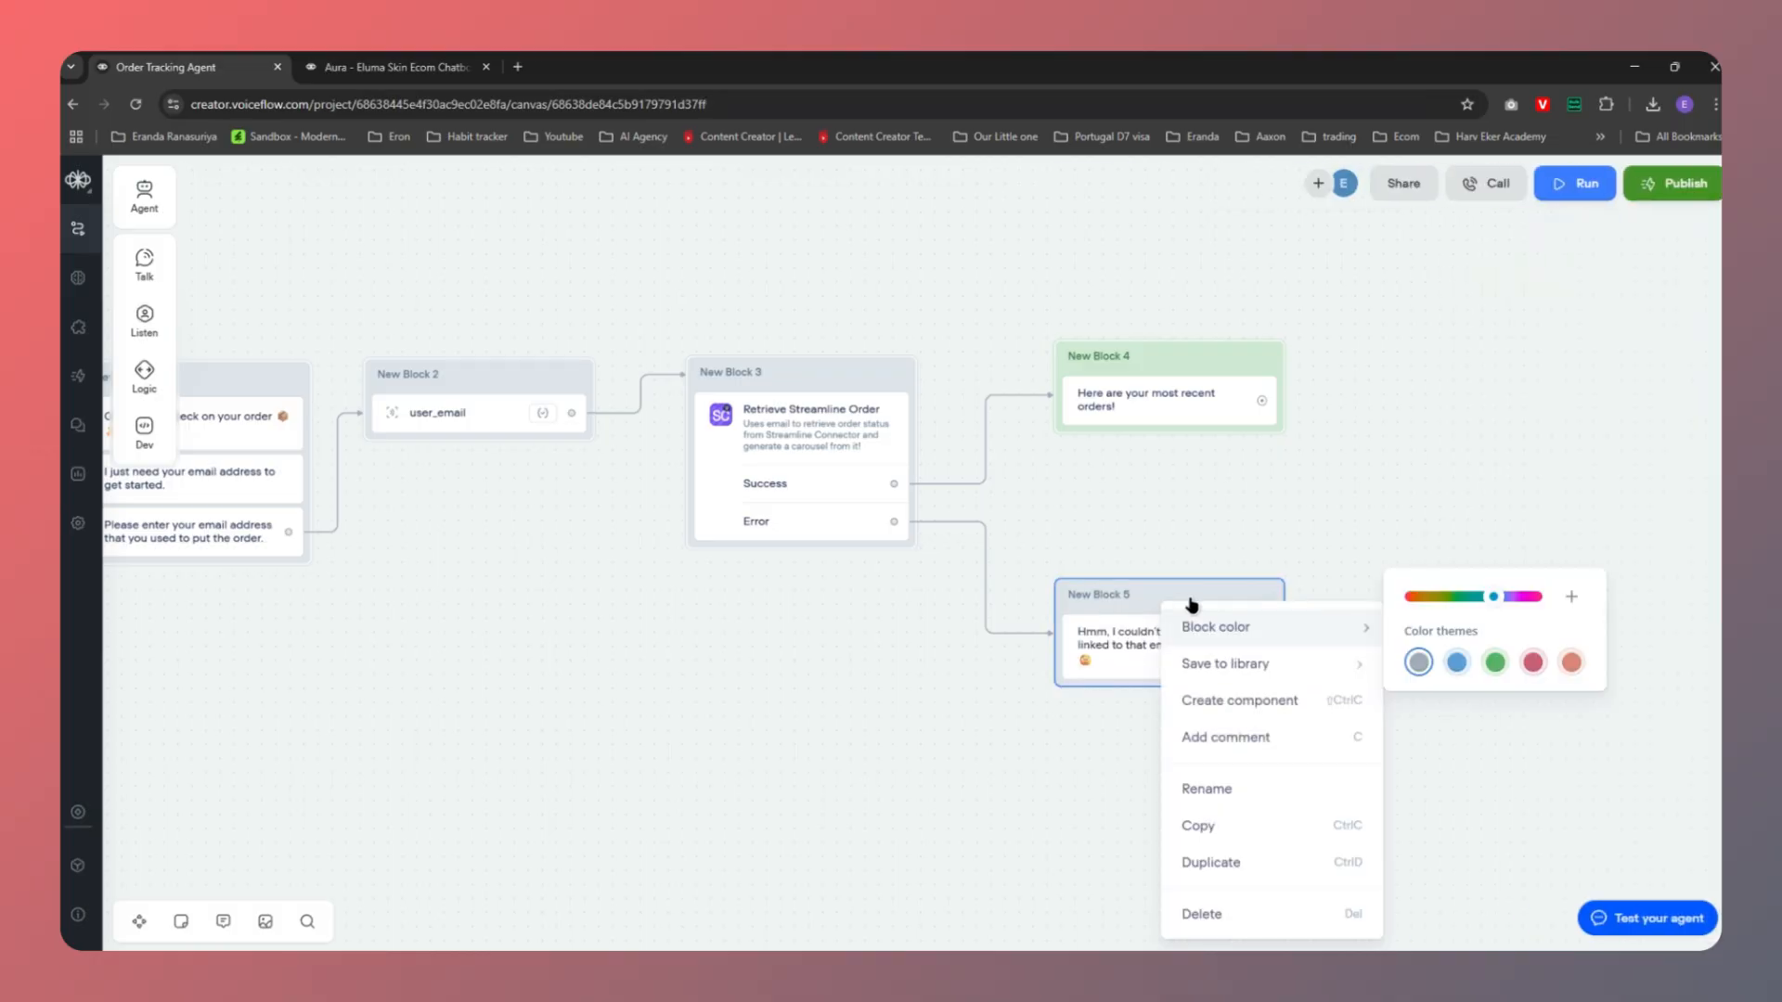
left_click(1532, 703)
left_click(1001, 769)
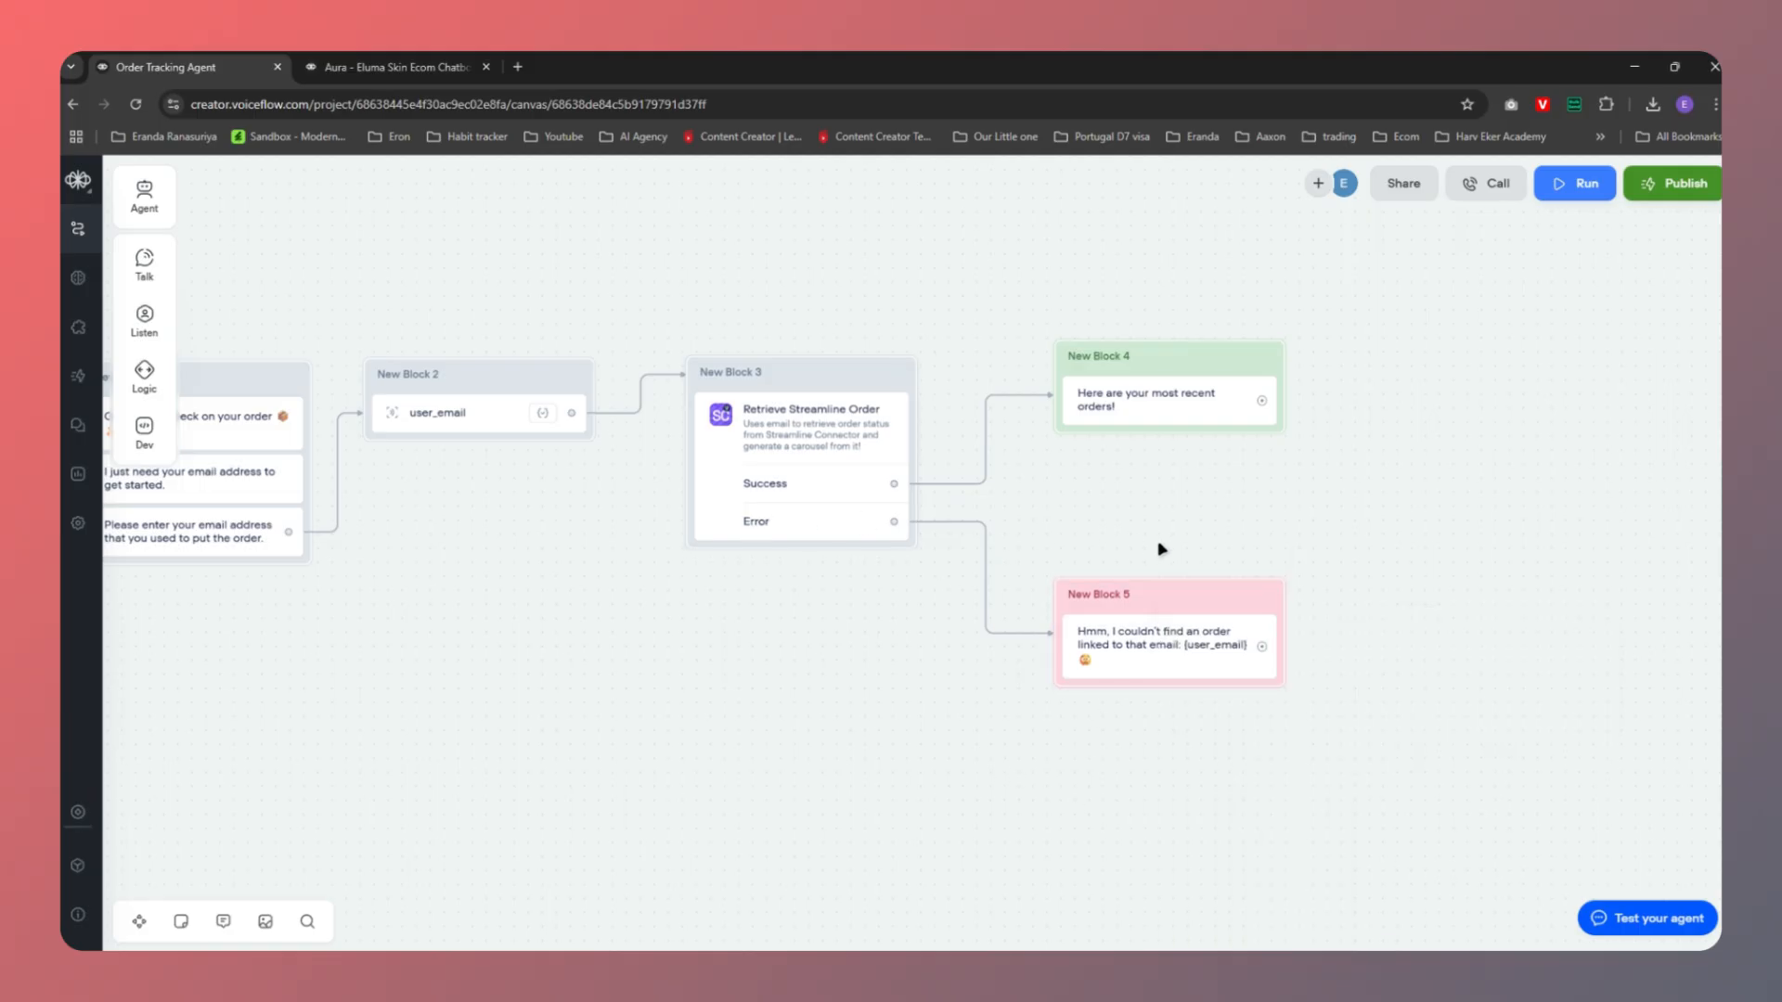
Add a message offering retry, contact support or main menu, followed by a Buttons step
mouse_move(141, 262)
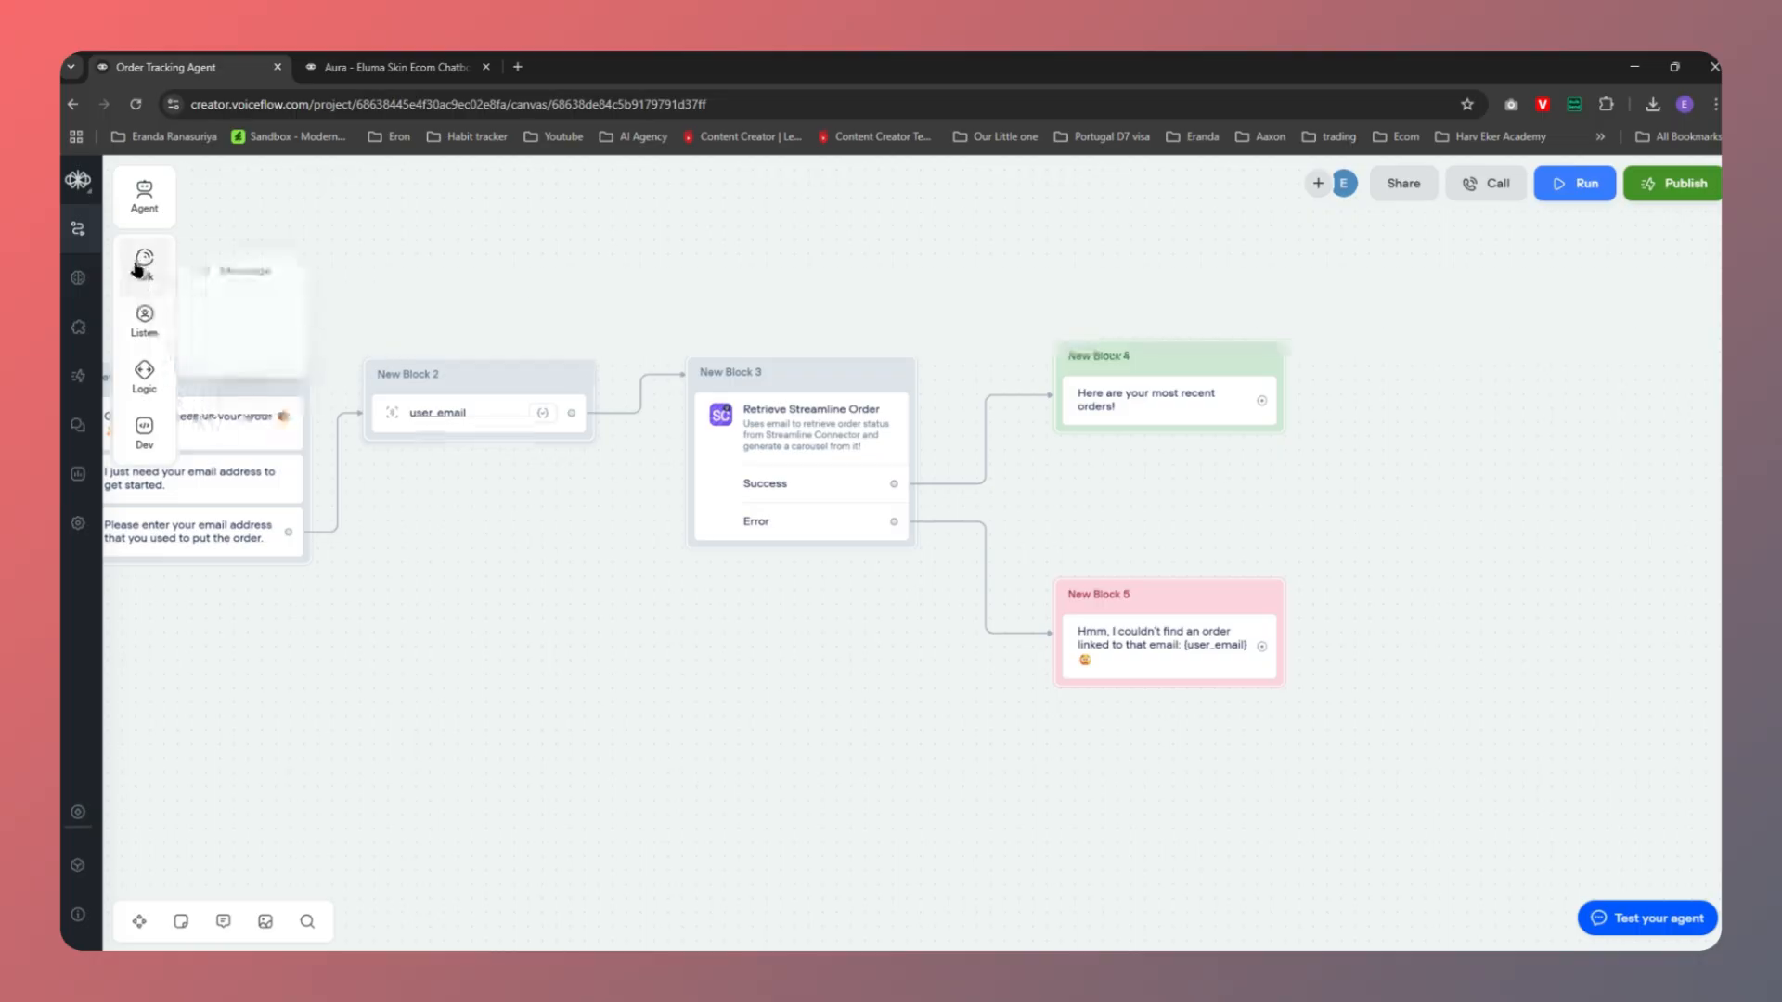
left_click_drag(237, 259, 1166, 679)
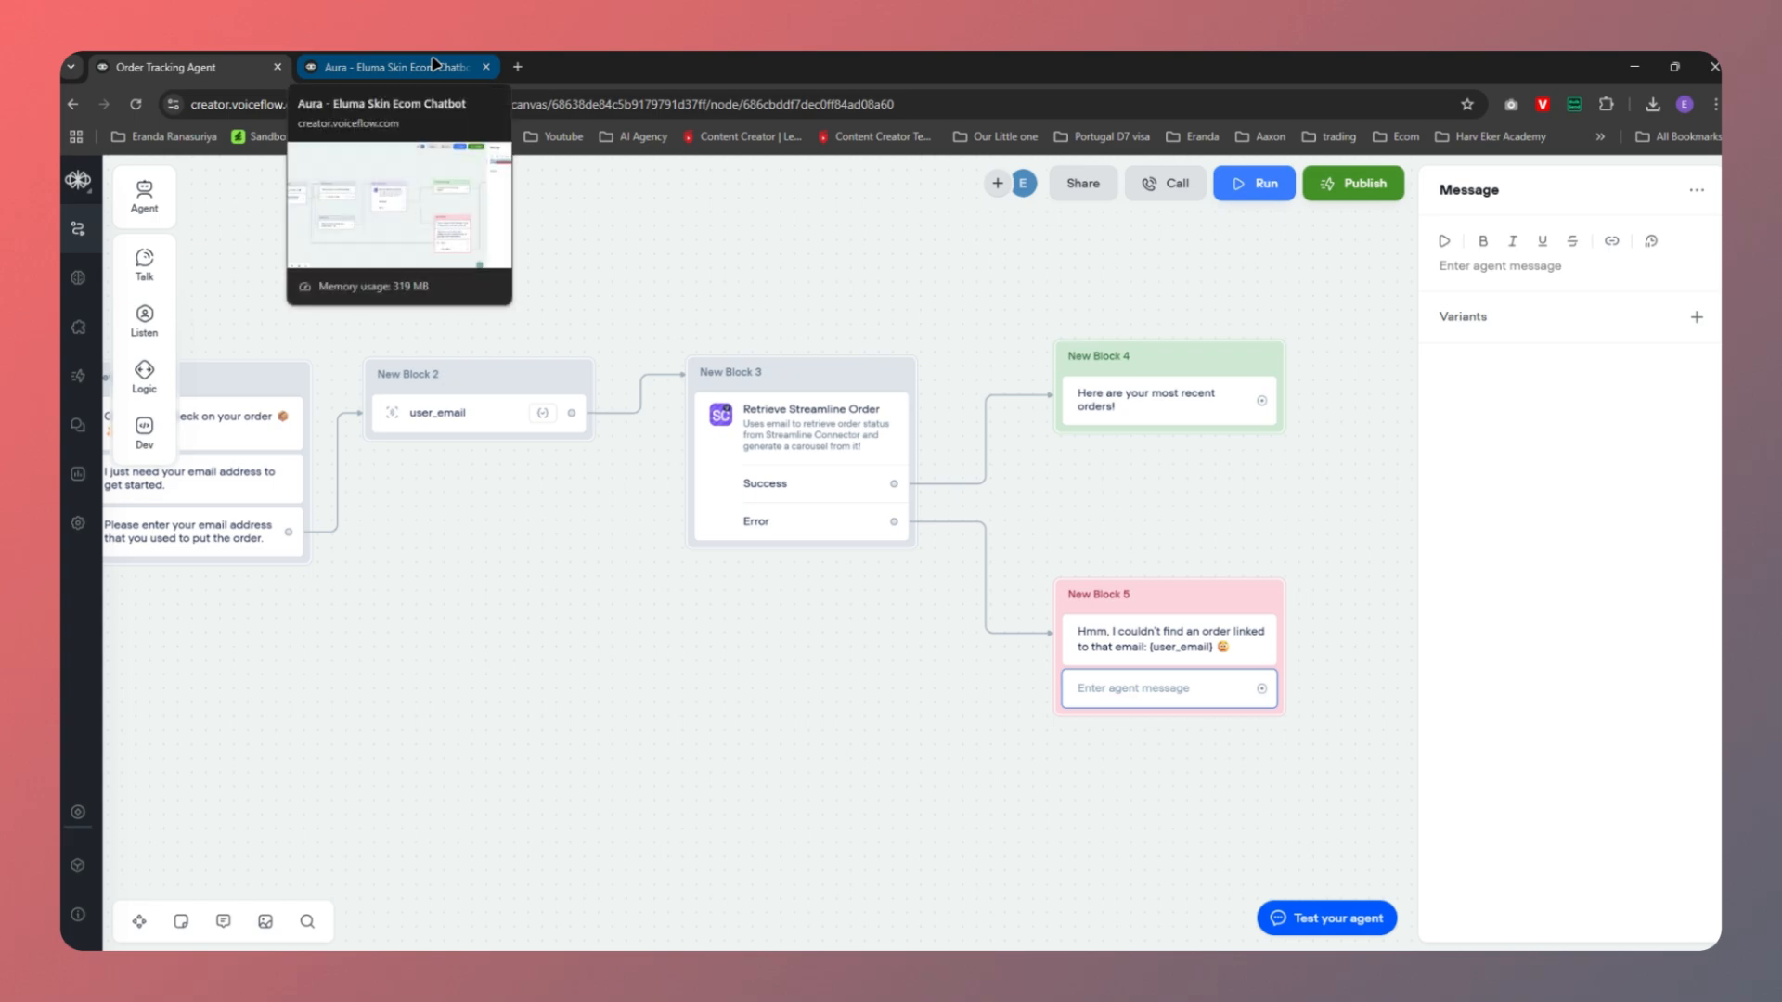
type("Would you like to retry with a different email, contact support or go back to the main menu?")
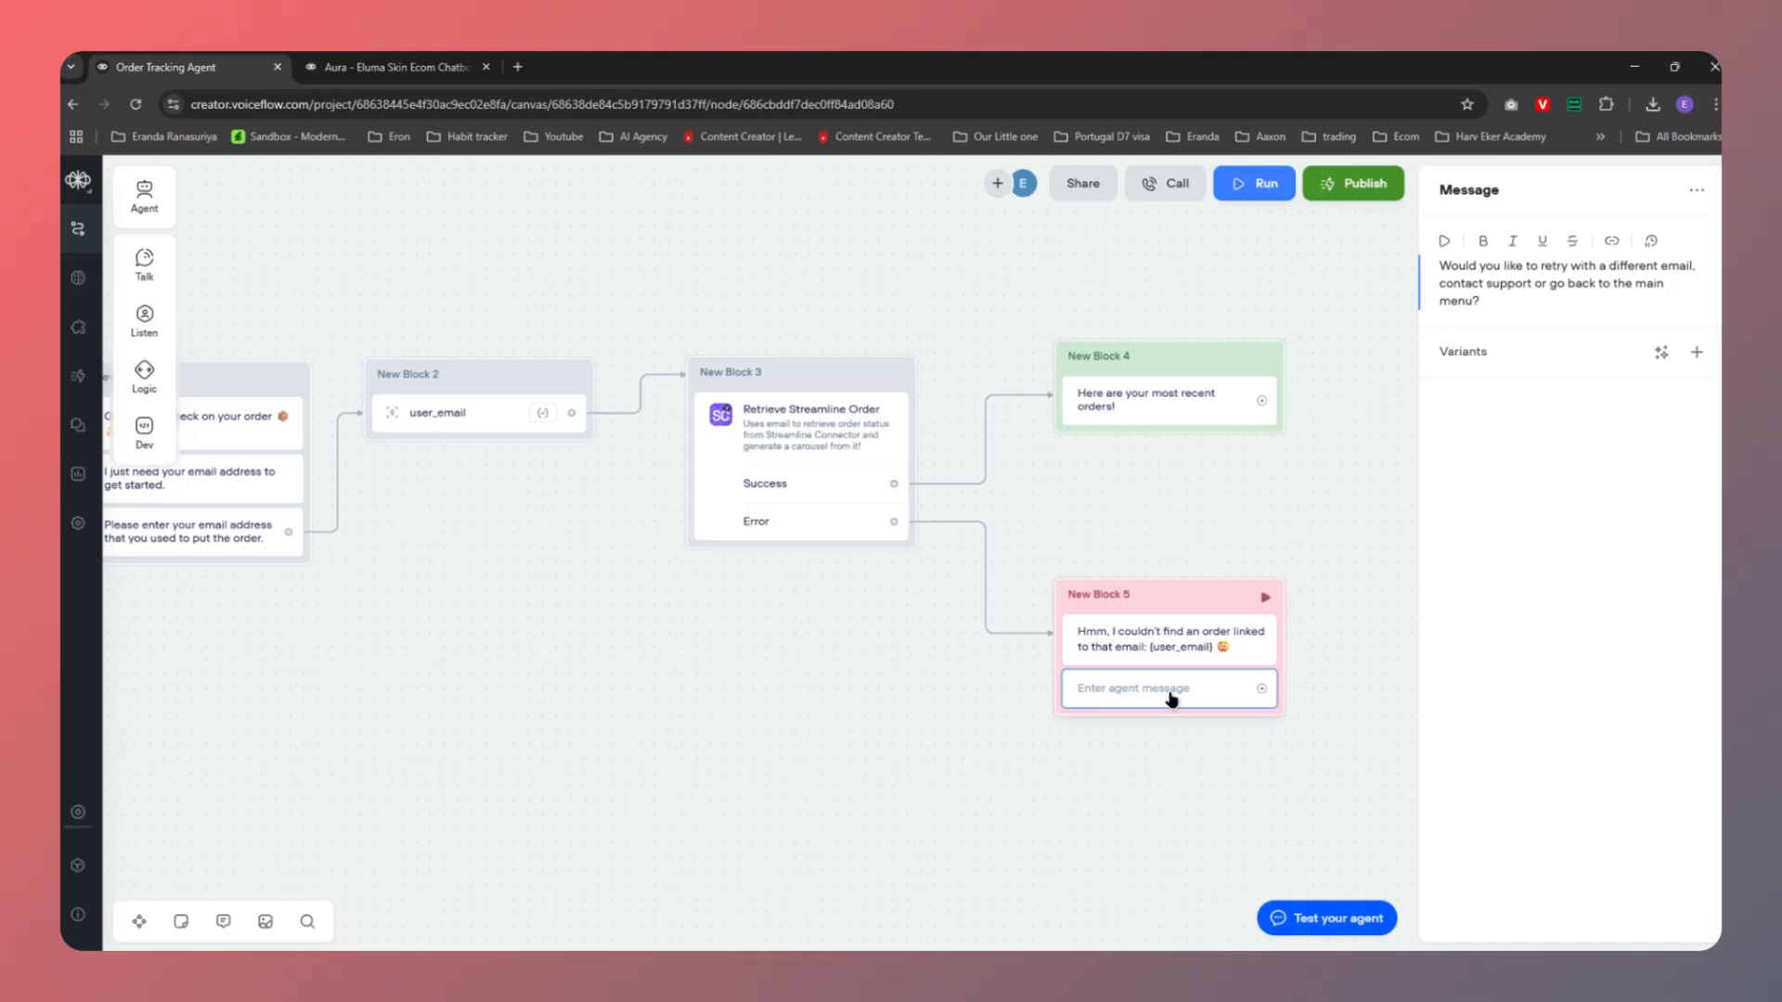
mouse_move(147, 310)
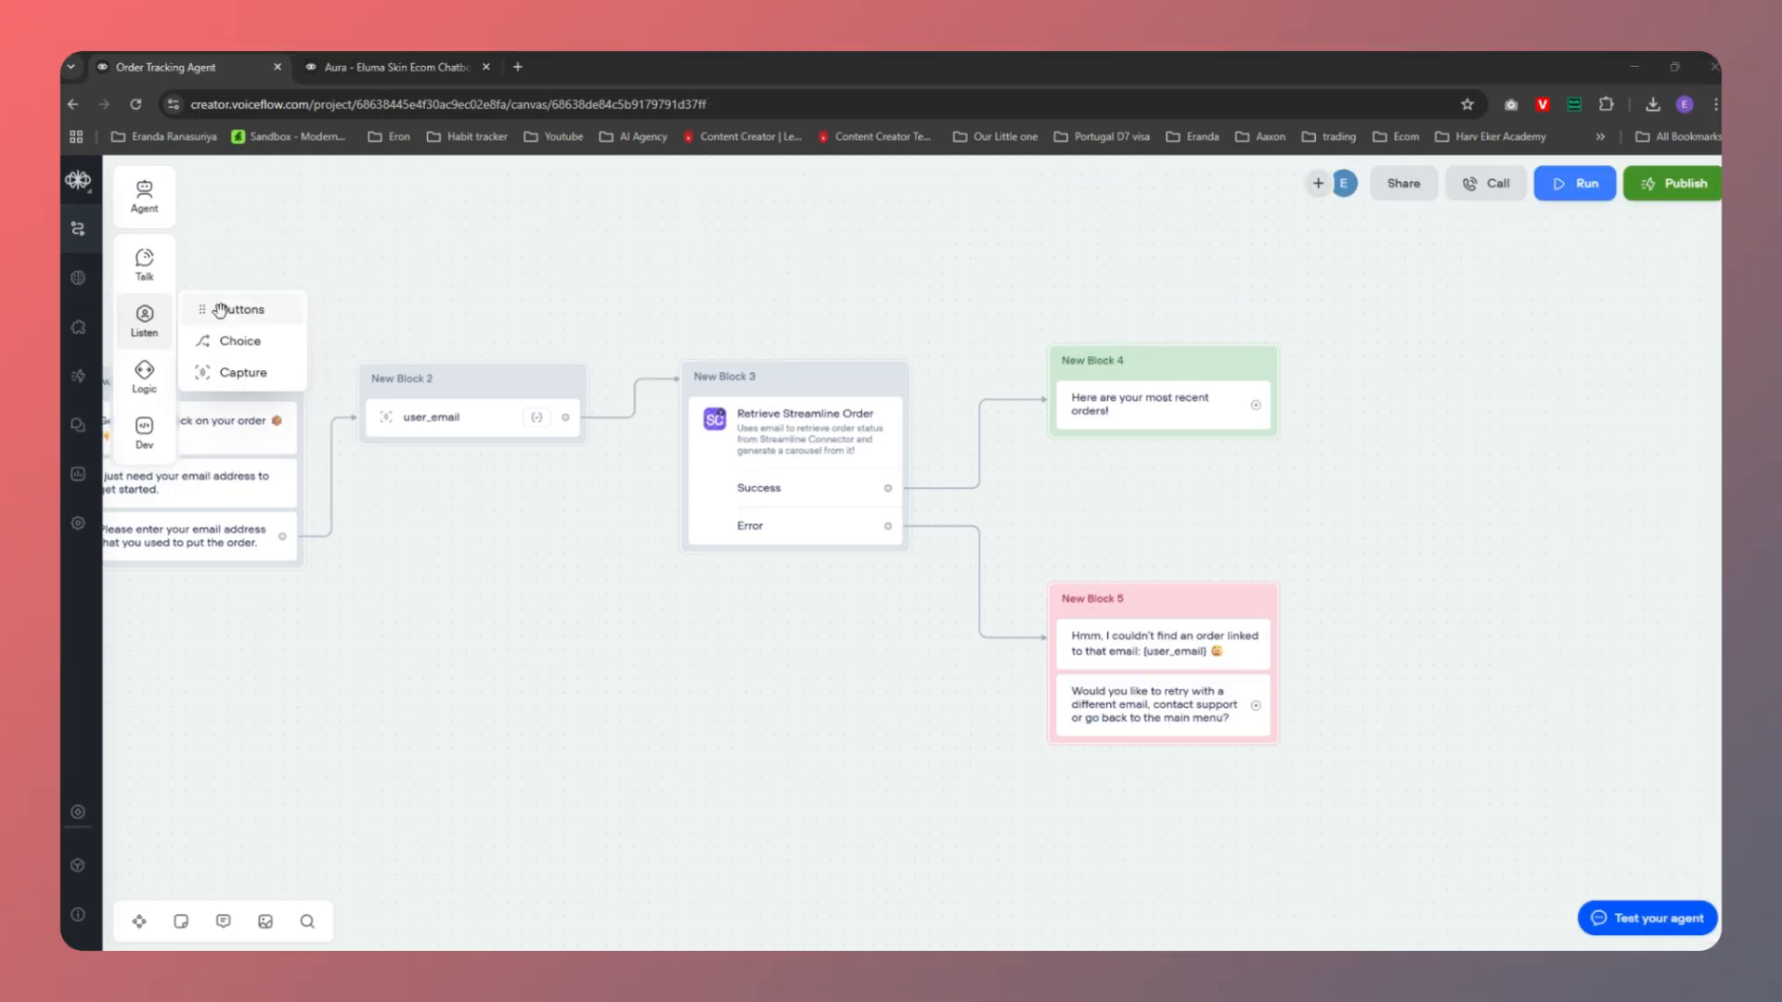
left_click_drag(220, 309, 1147, 748)
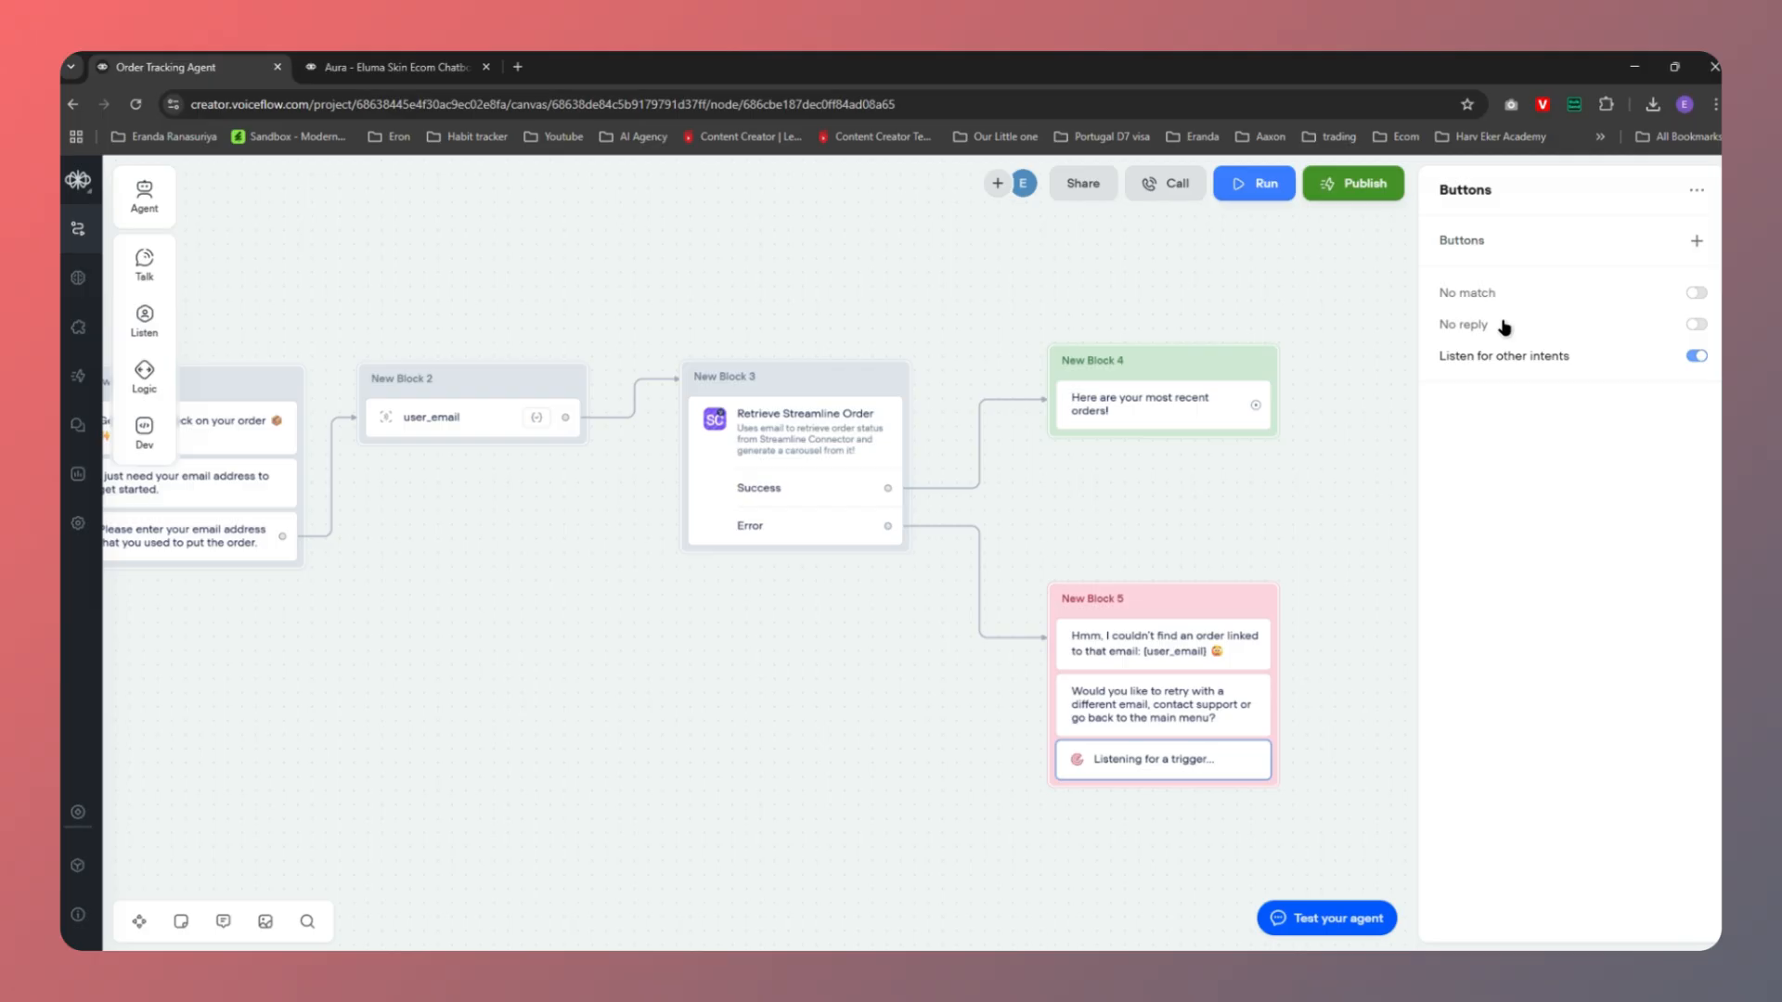
Add 'Retry' and 'Go to Main Menu' buttons to the Buttons step
left_click(1696, 240)
type("Retry")
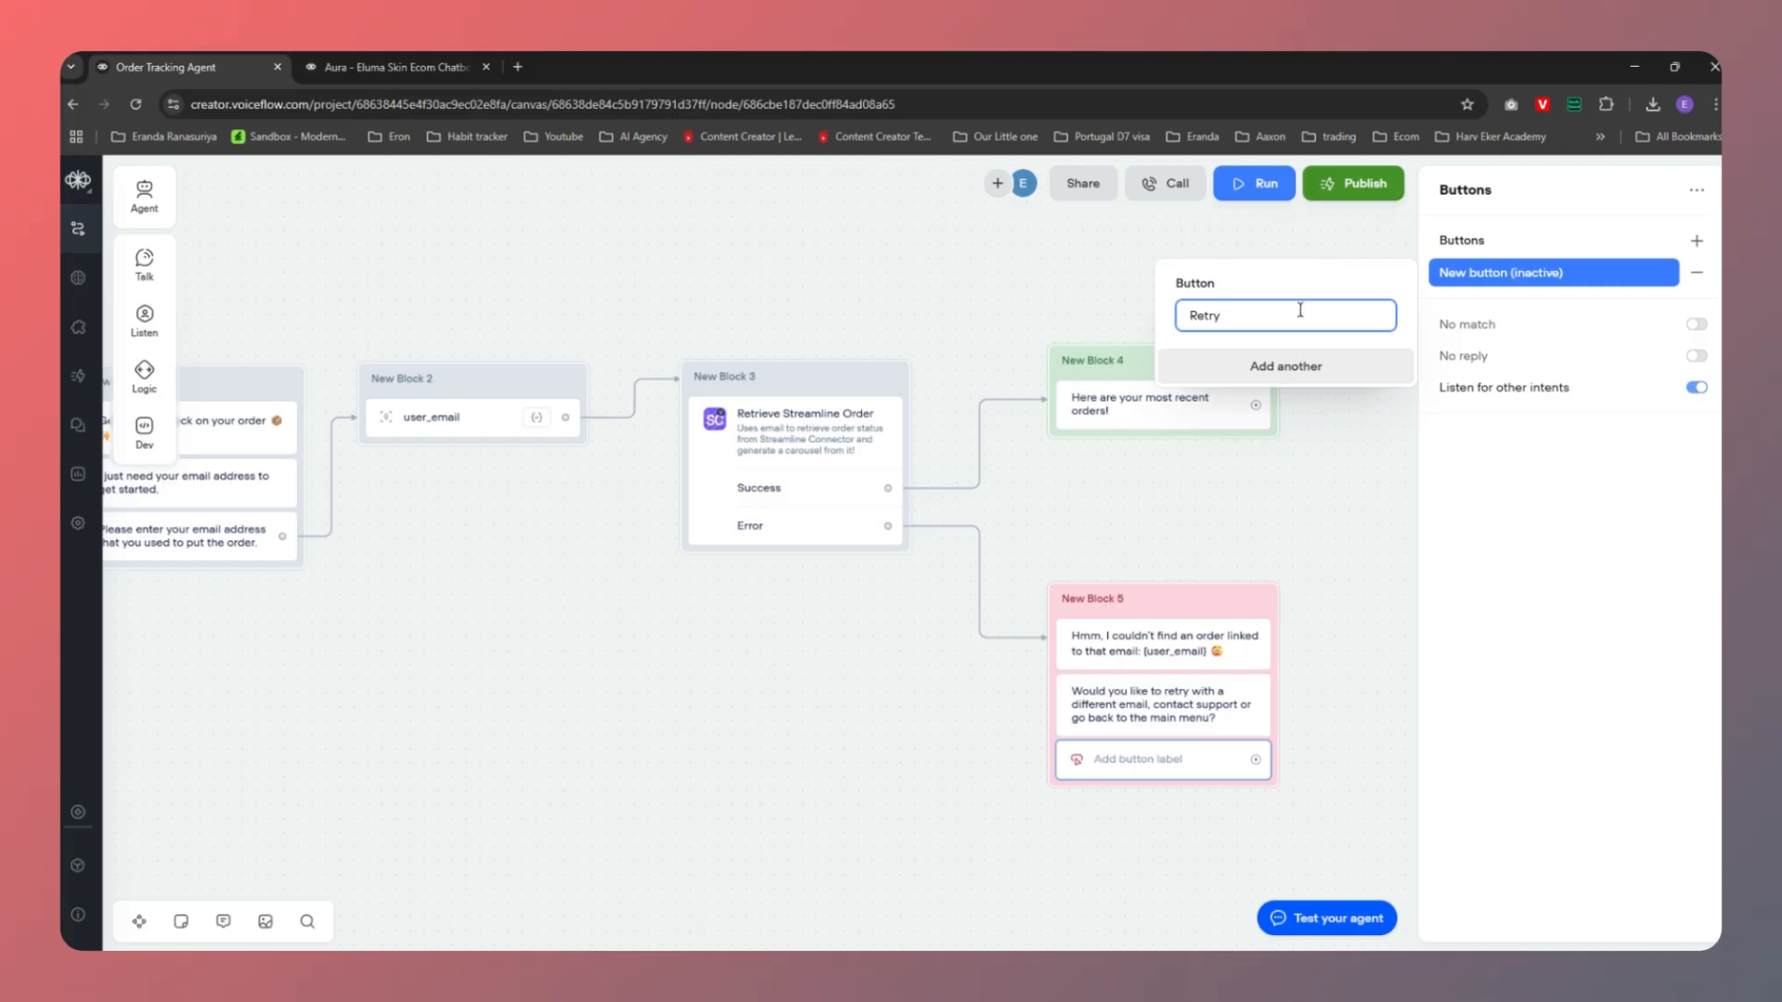
left_click(1285, 366)
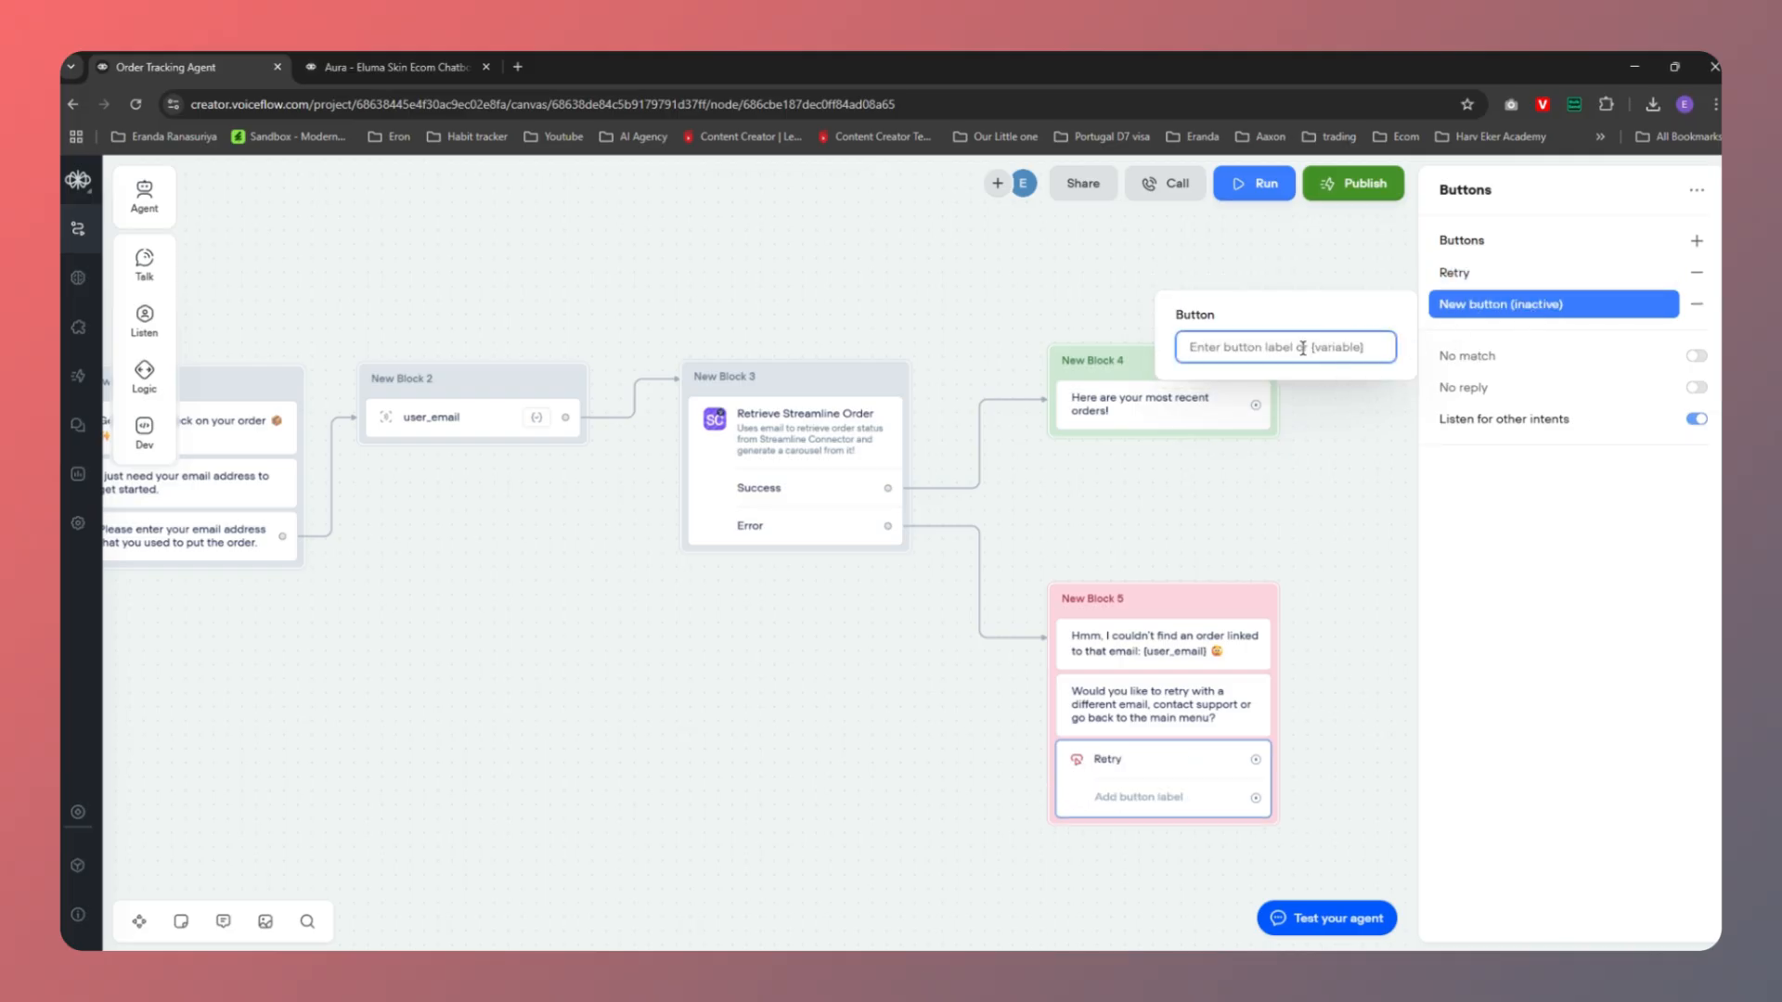
type("Go to")
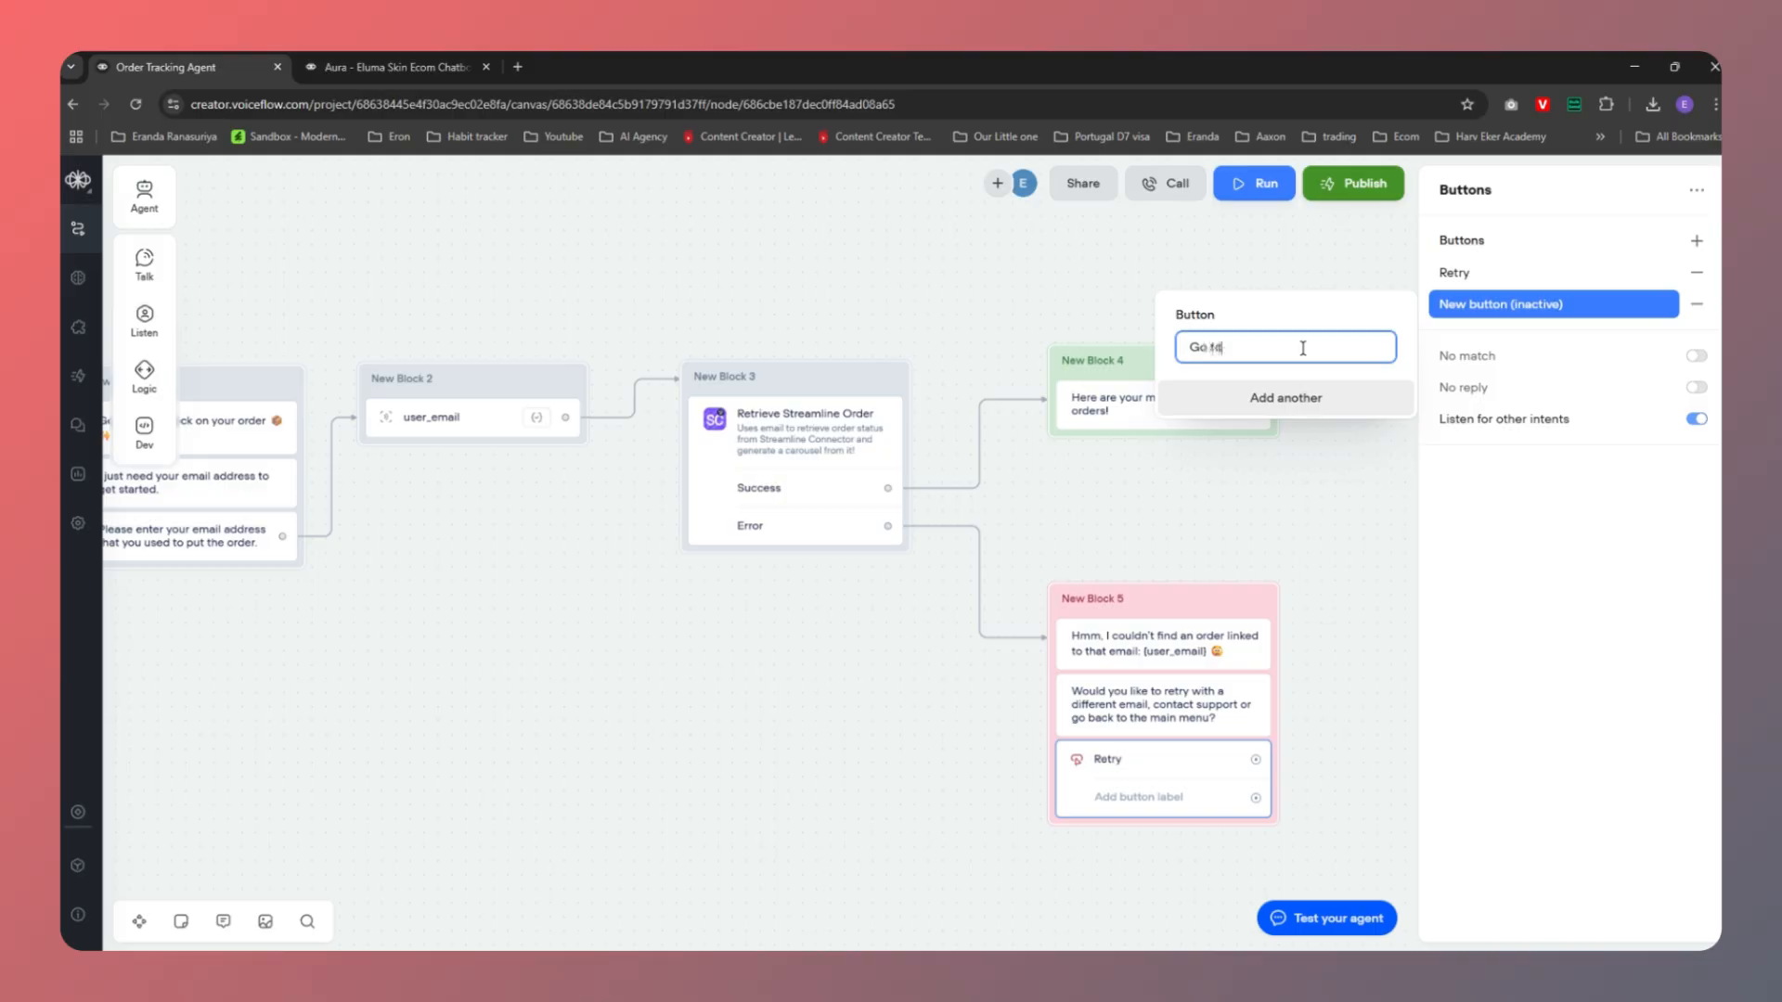
type(" Main Menu")
left_click(1540, 631)
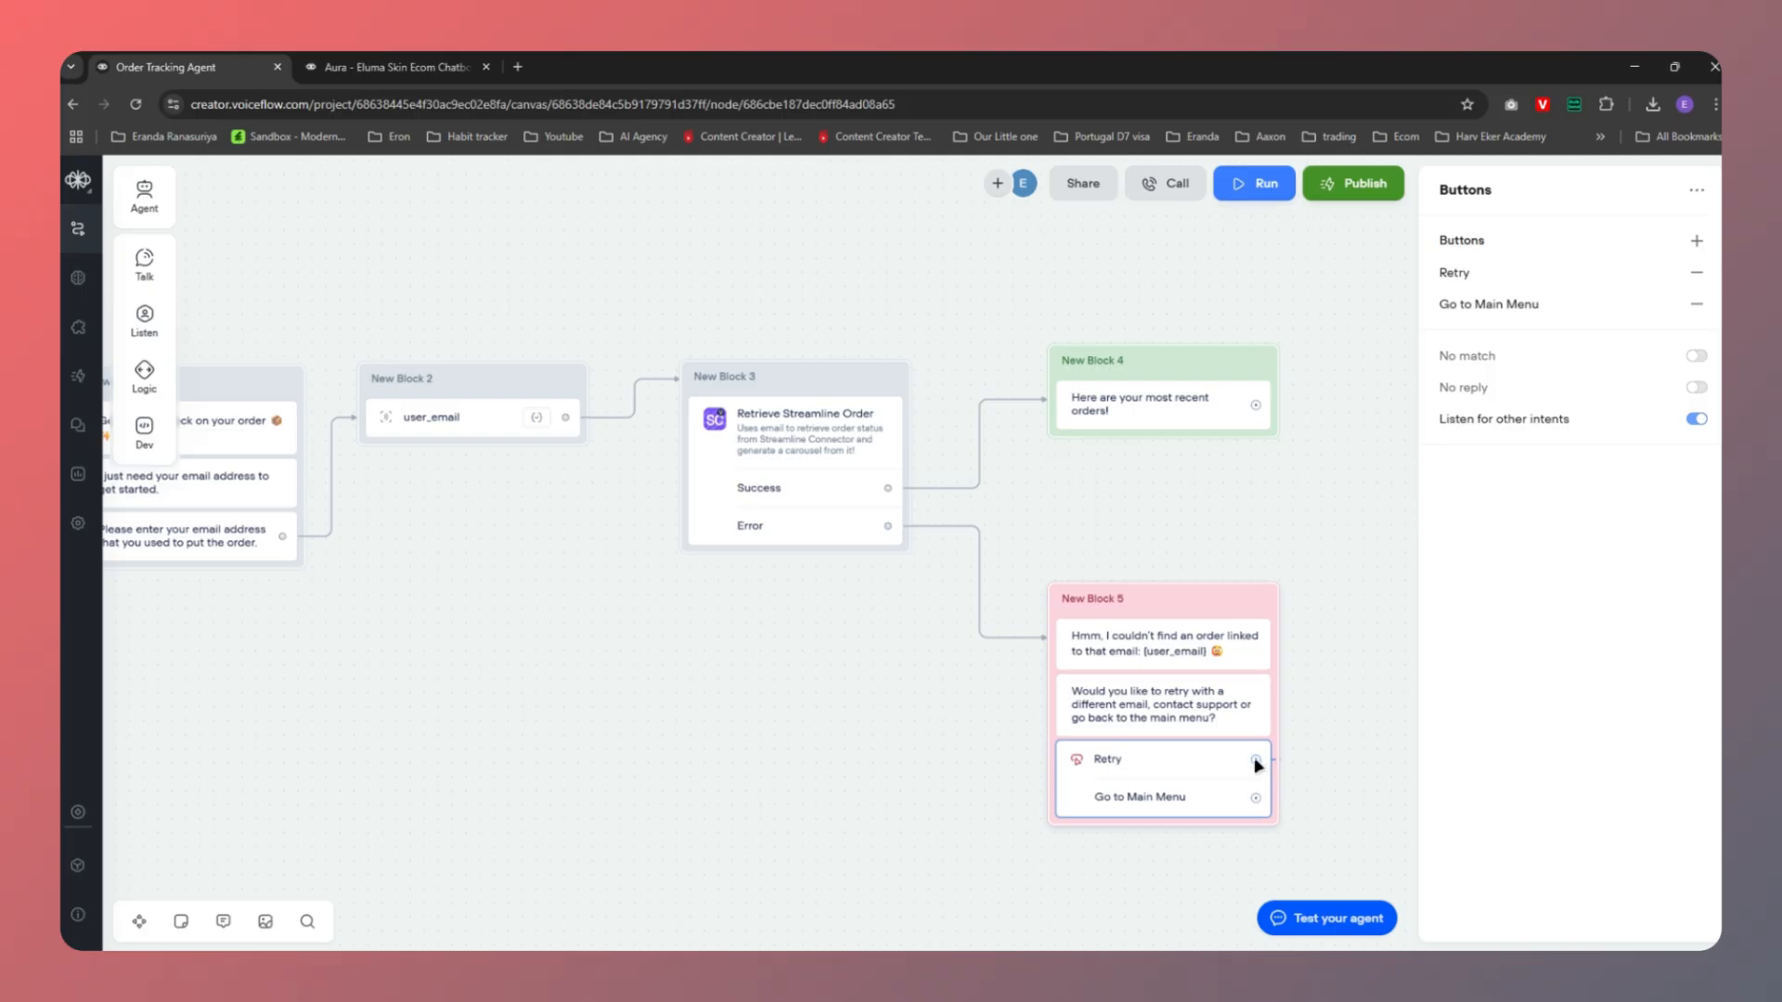
left_click_drag(1256, 760, 369, 395)
Link Retry back to New Block 2's email capture, routing the connection beneath the blocks
left_click(368, 425)
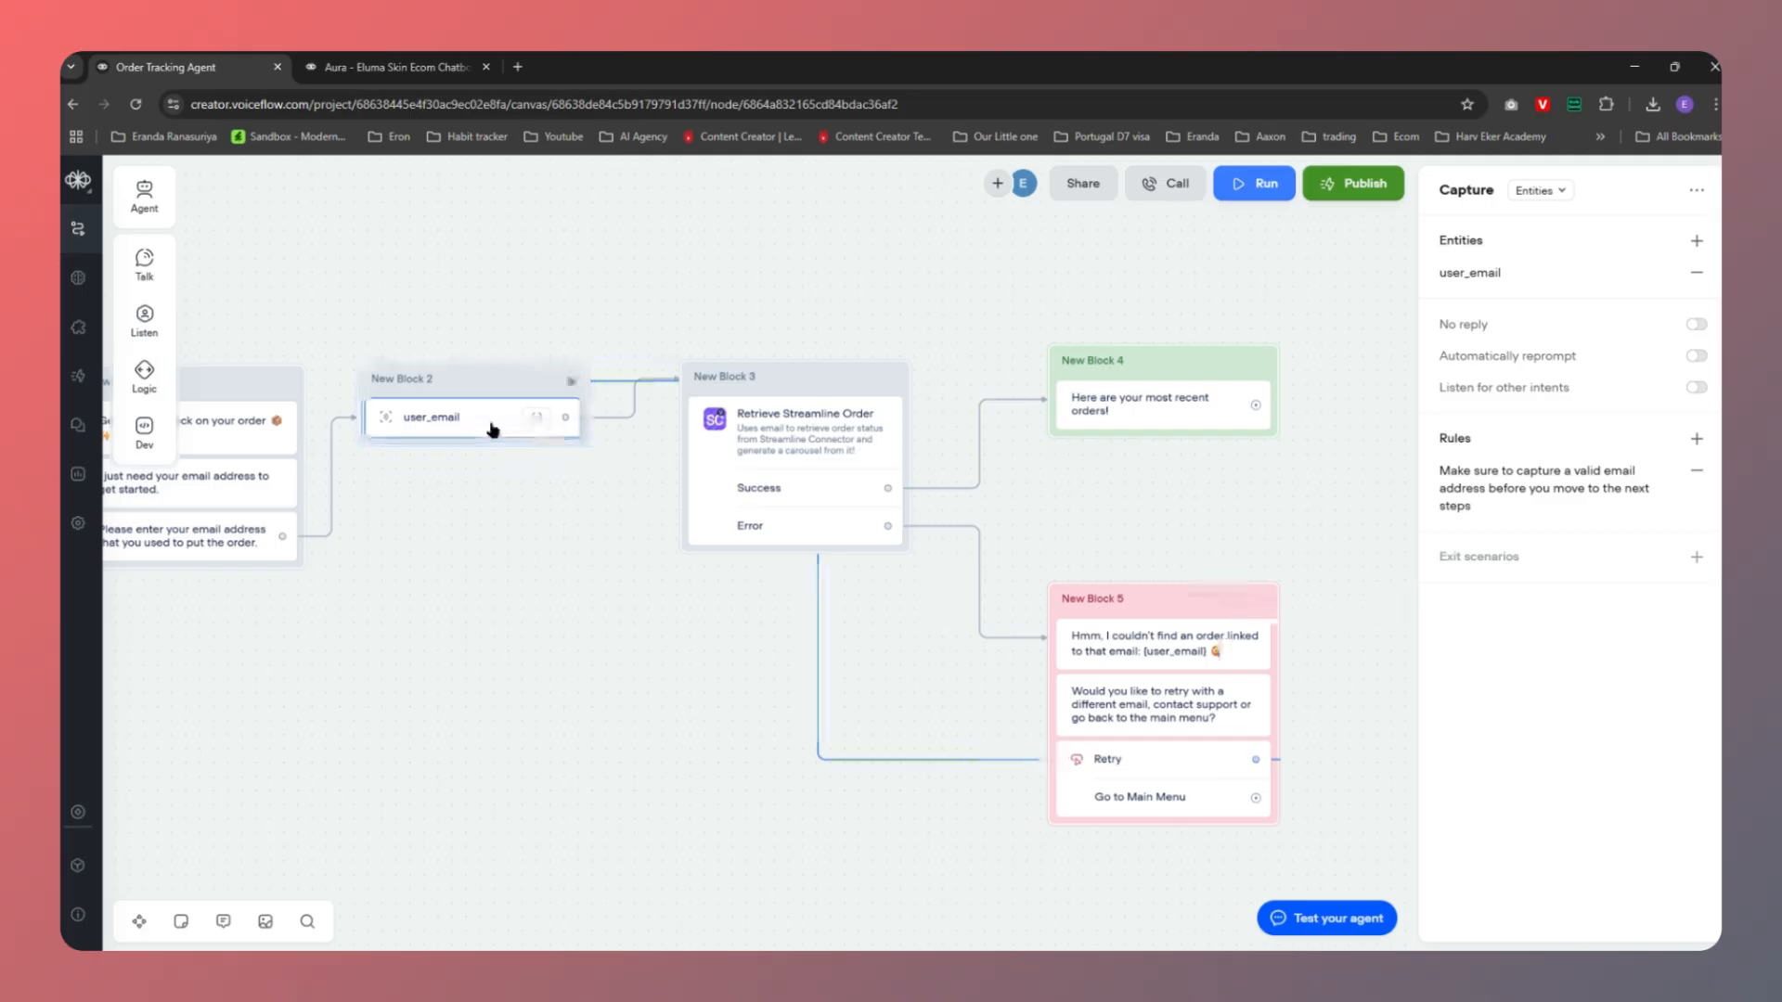
left_click(989, 760)
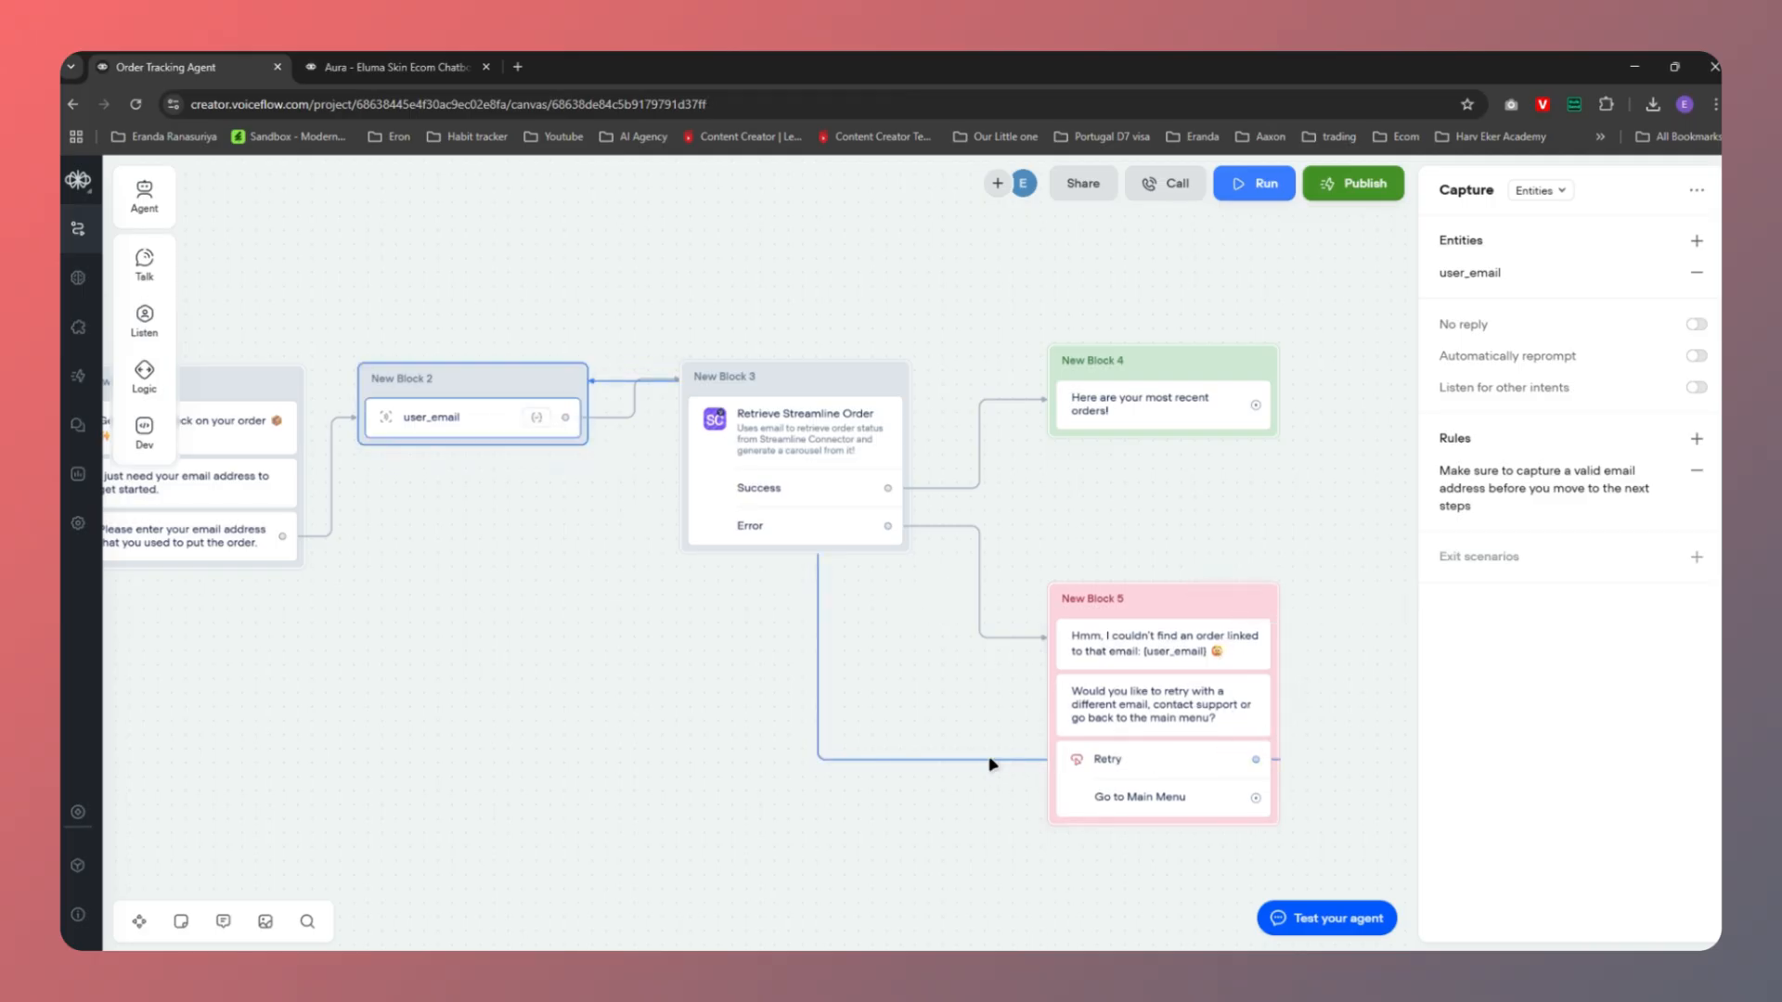
left_click_drag(898, 759, 886, 866)
left_click_drag(816, 701, 344, 728)
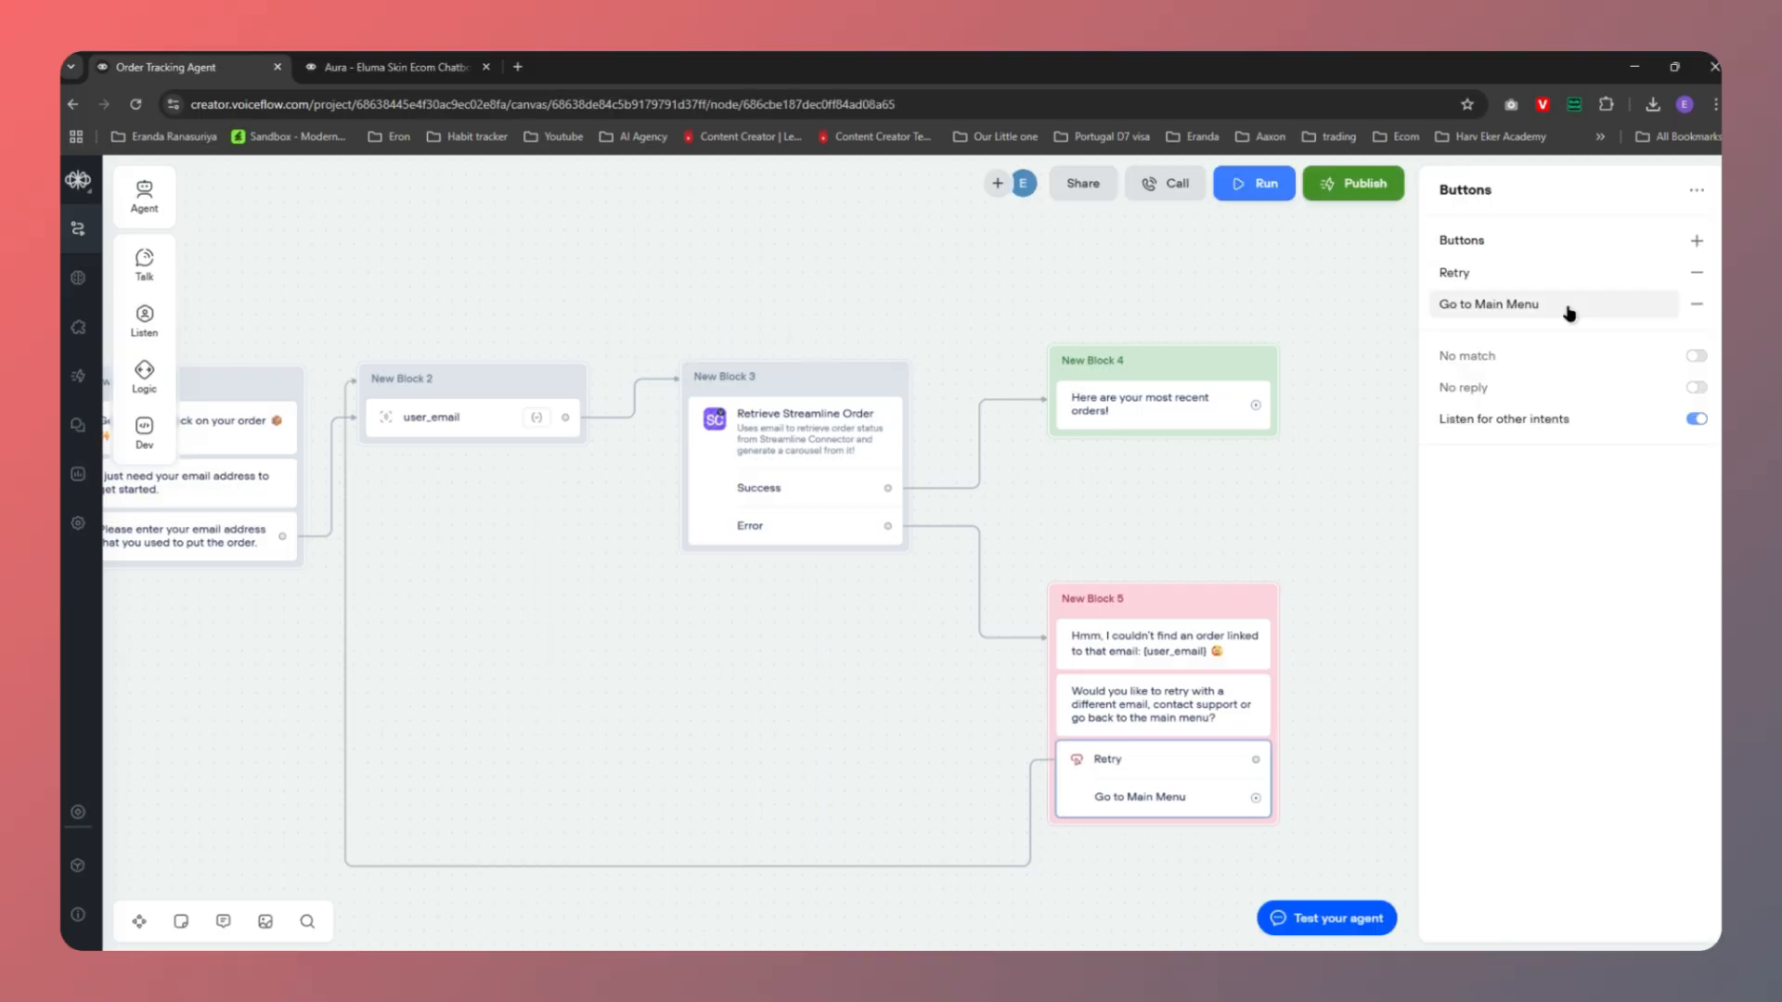
left_click_drag(1352, 577, 1154, 517)
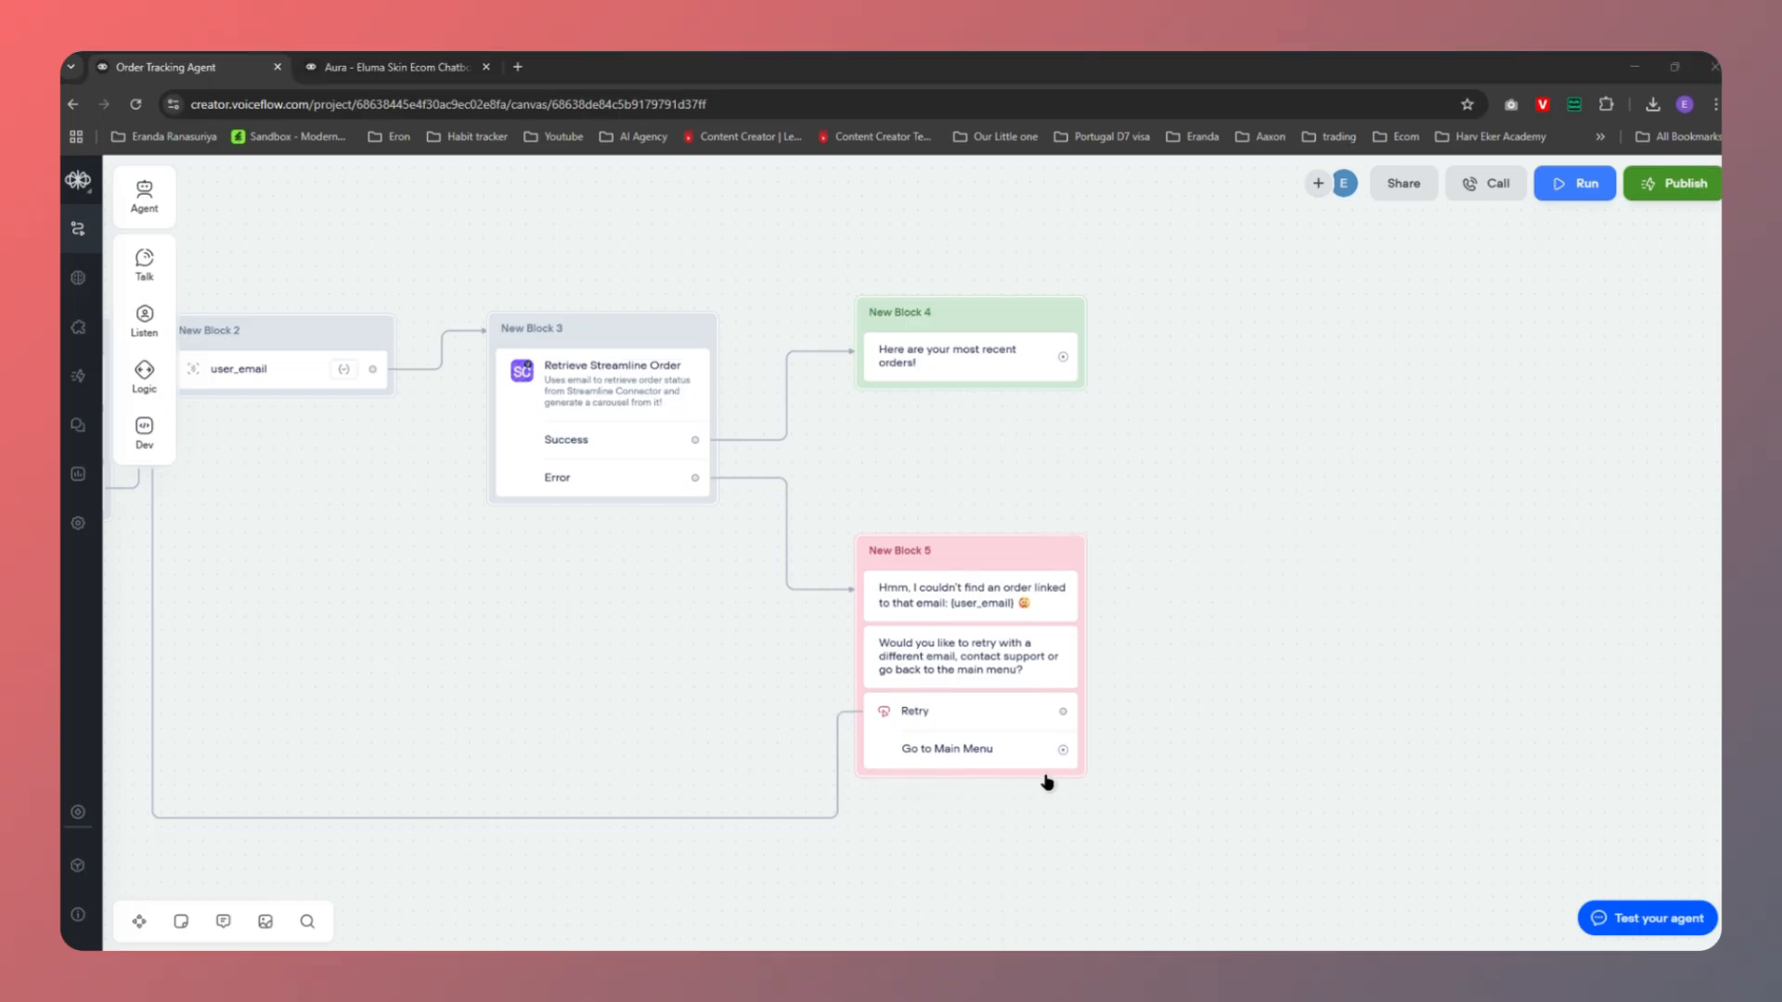
left_click_drag(1062, 749, 1239, 399)
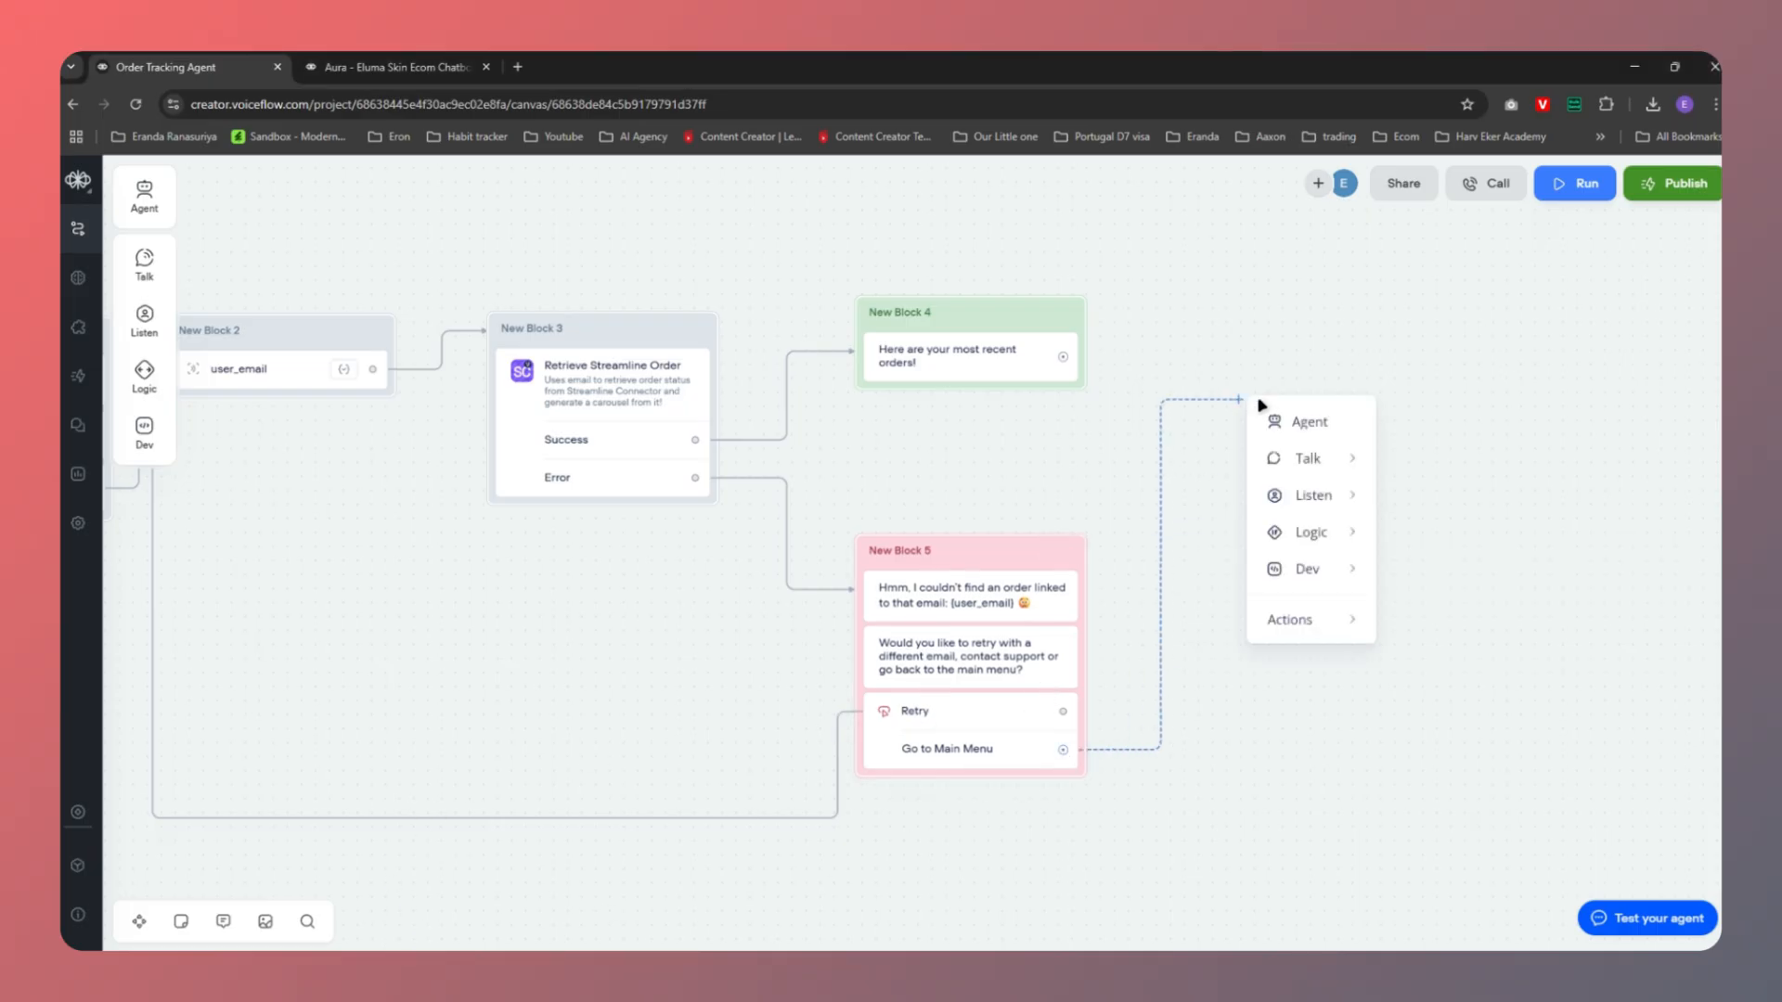
Make the Go to Main Menu button jump to the Main Menu block
mouse_move(1297, 631)
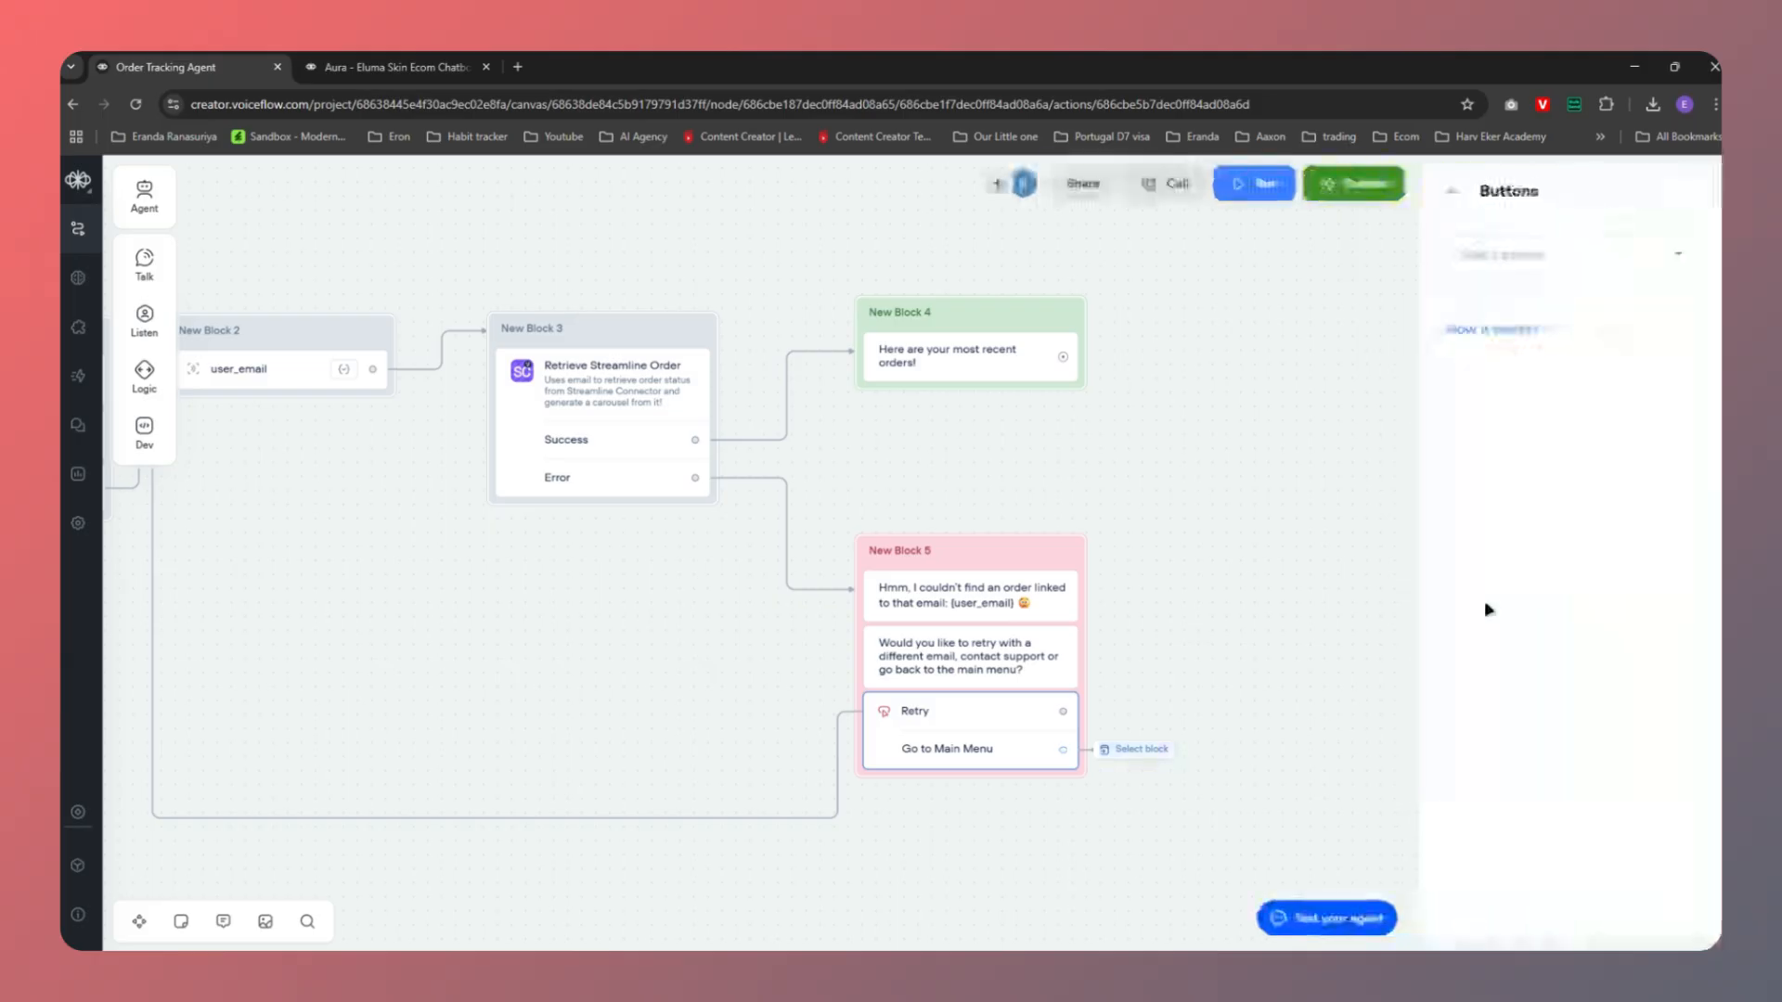
left_click(1531, 253)
mouse_move(1514, 411)
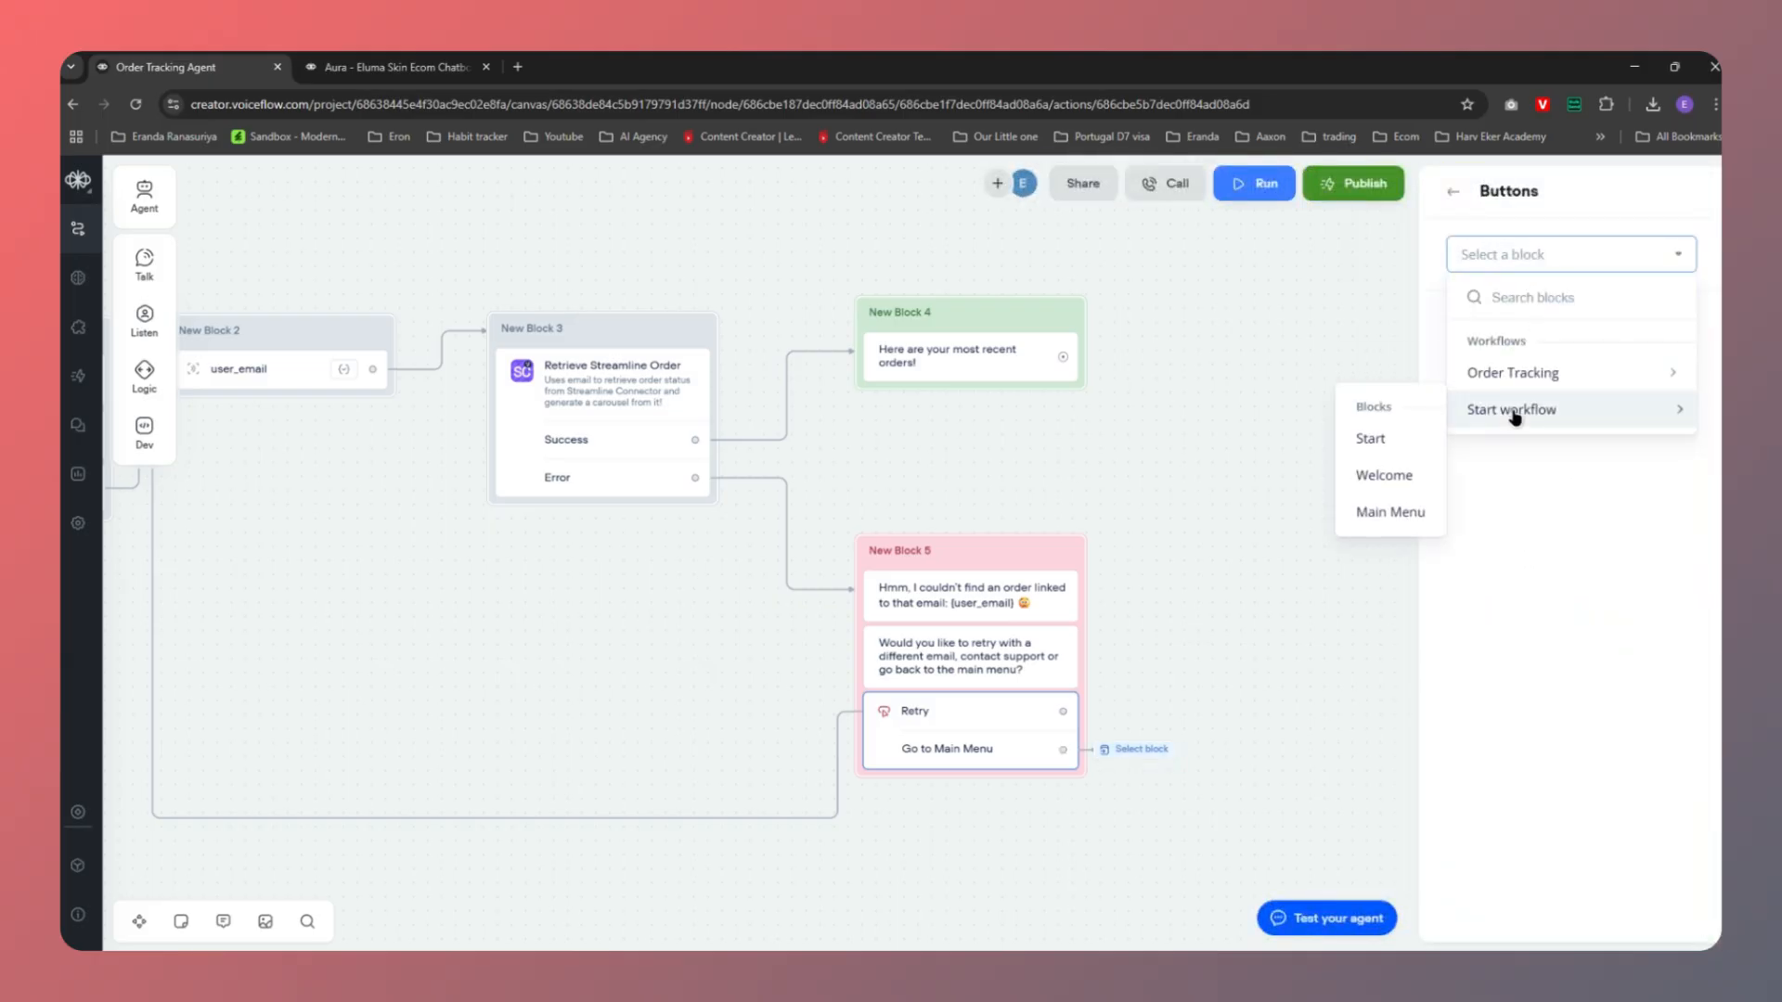
left_click(1371, 515)
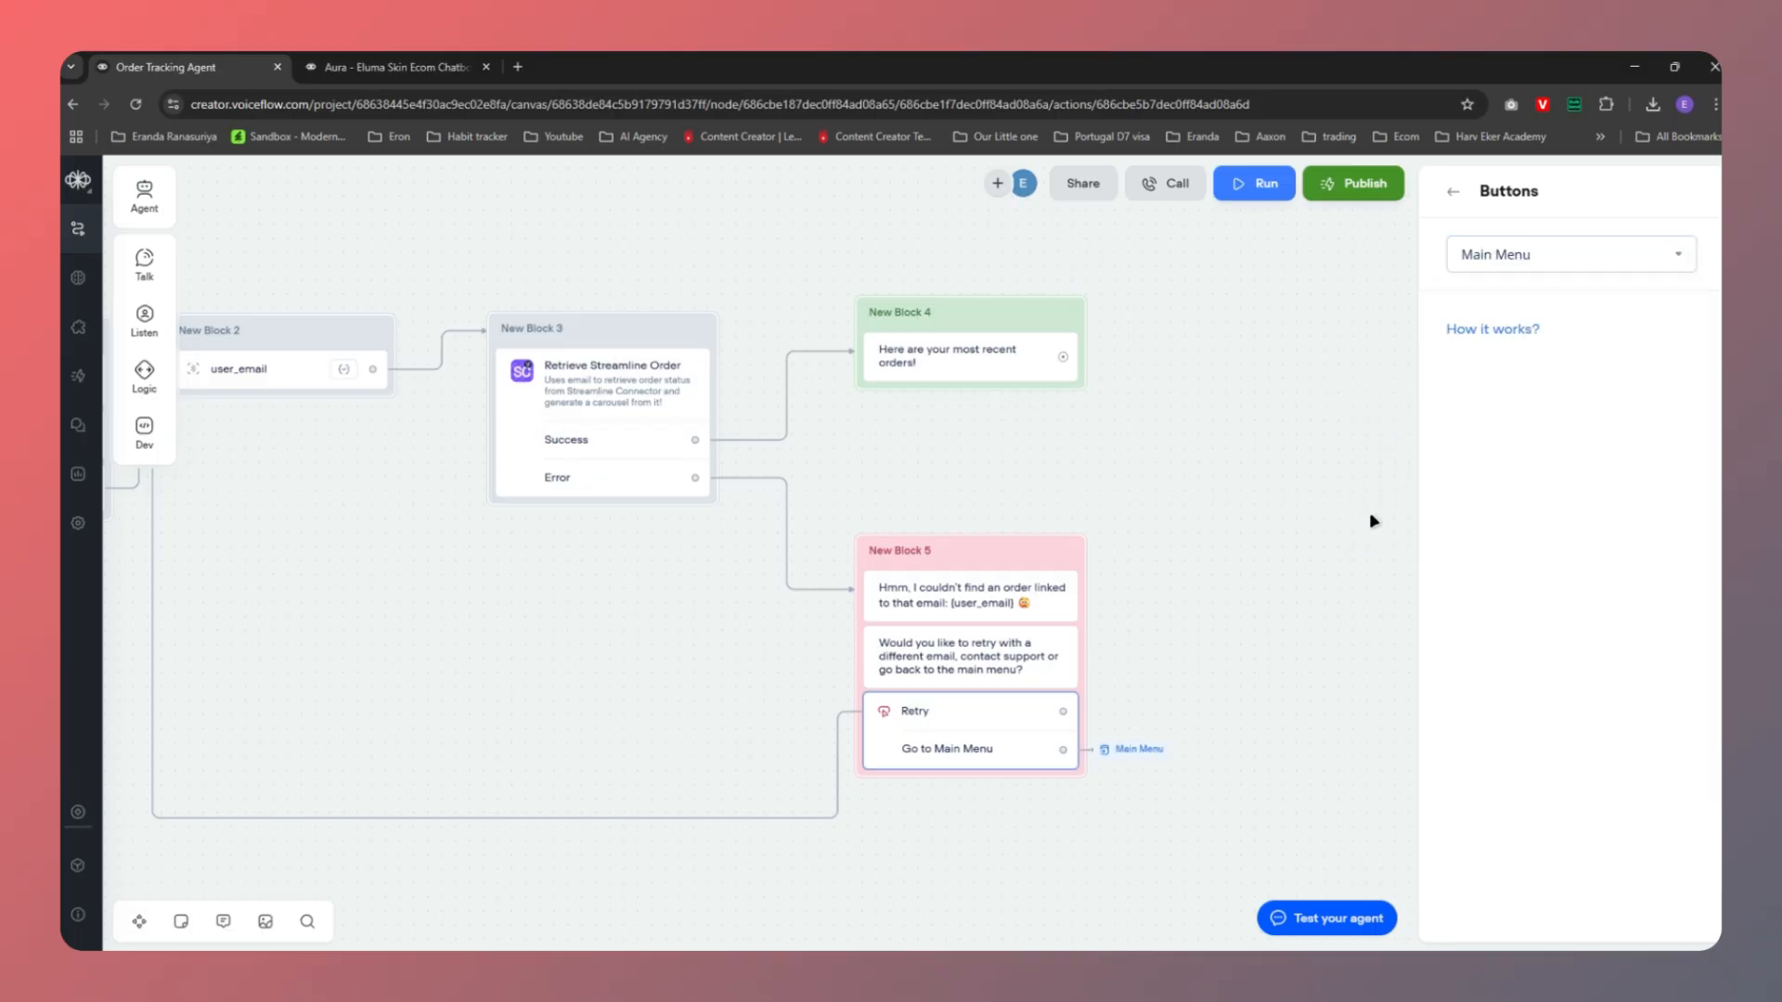
left_click(1289, 627)
After New Block 4's recent-orders message, add a Go to Block step targeting Main Menu
left_click_drag(1065, 361, 1133, 362)
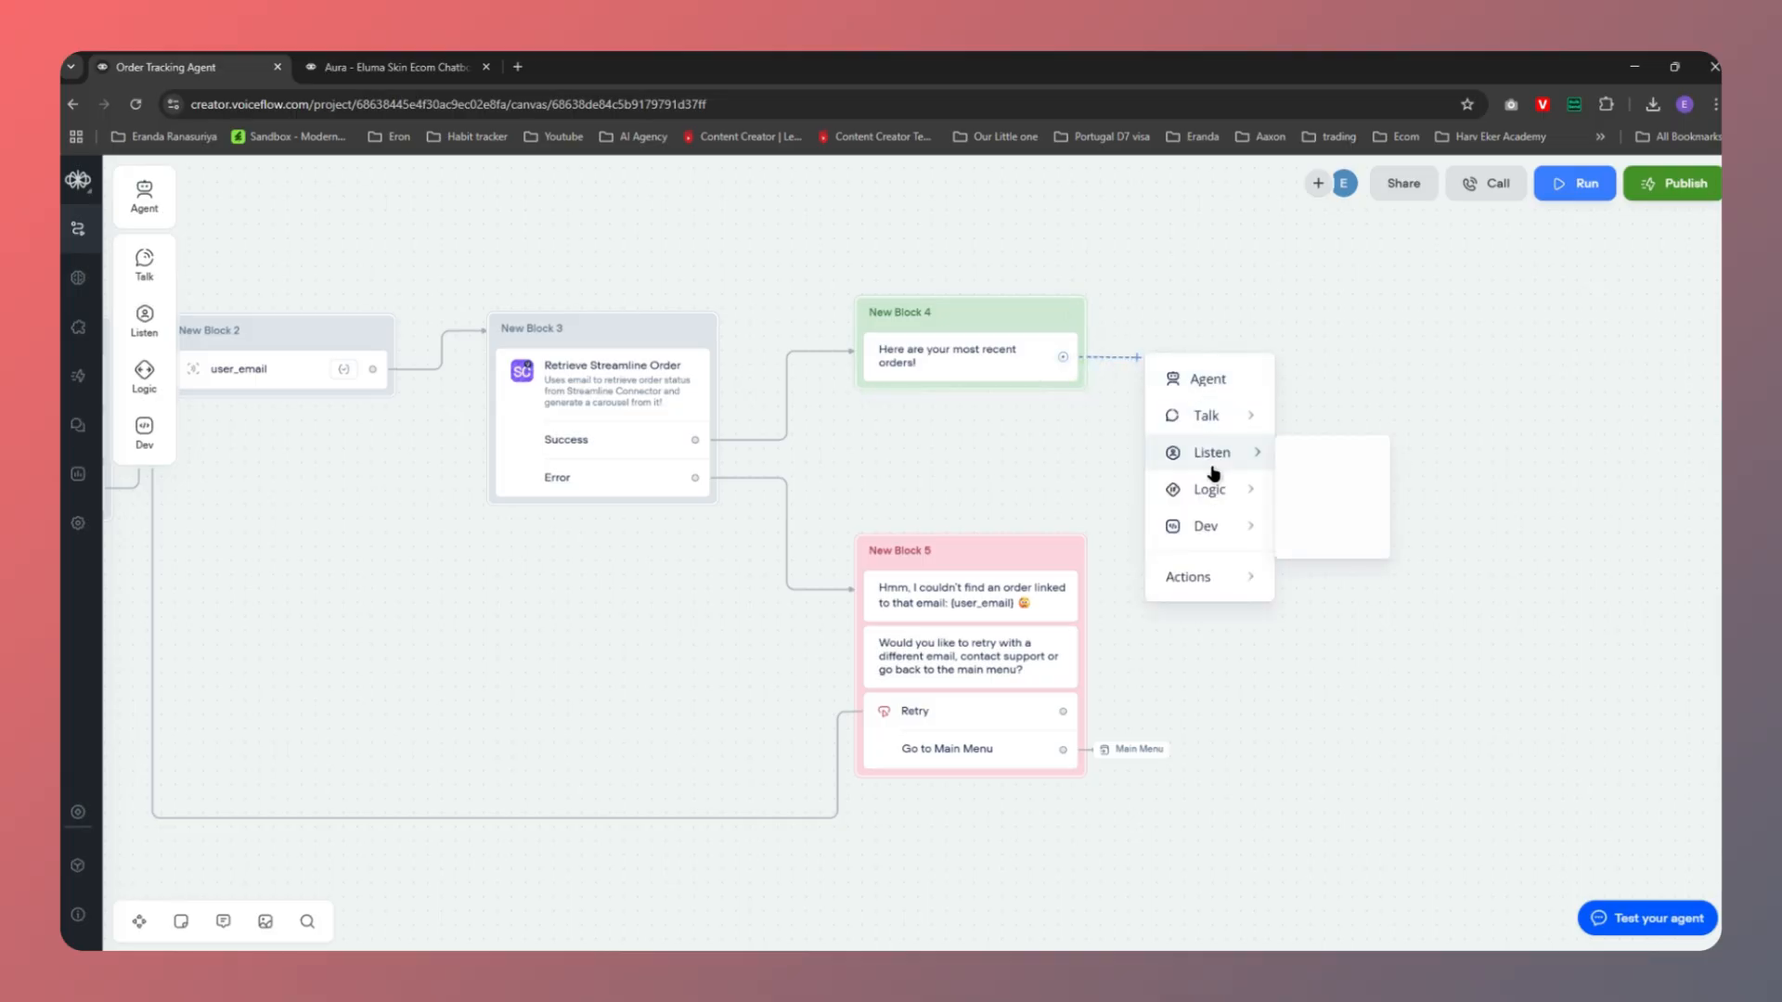
mouse_move(1183, 577)
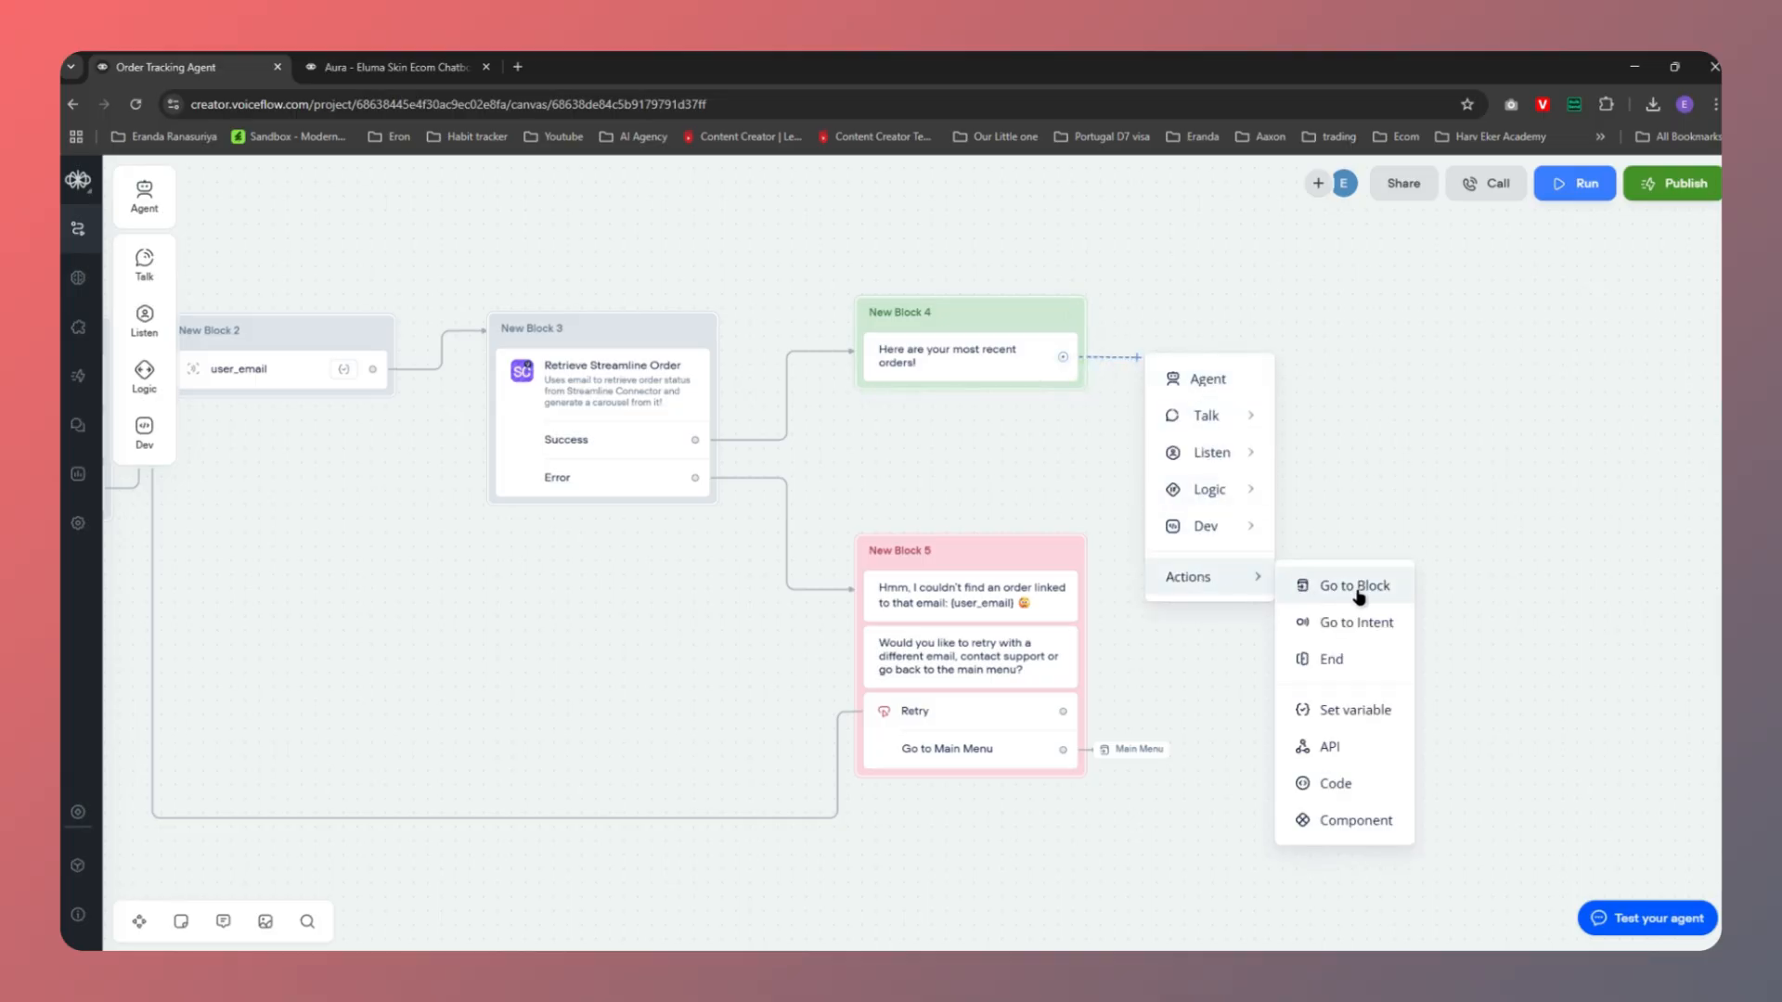
left_click(1354, 586)
left_click(1533, 254)
mouse_move(1522, 411)
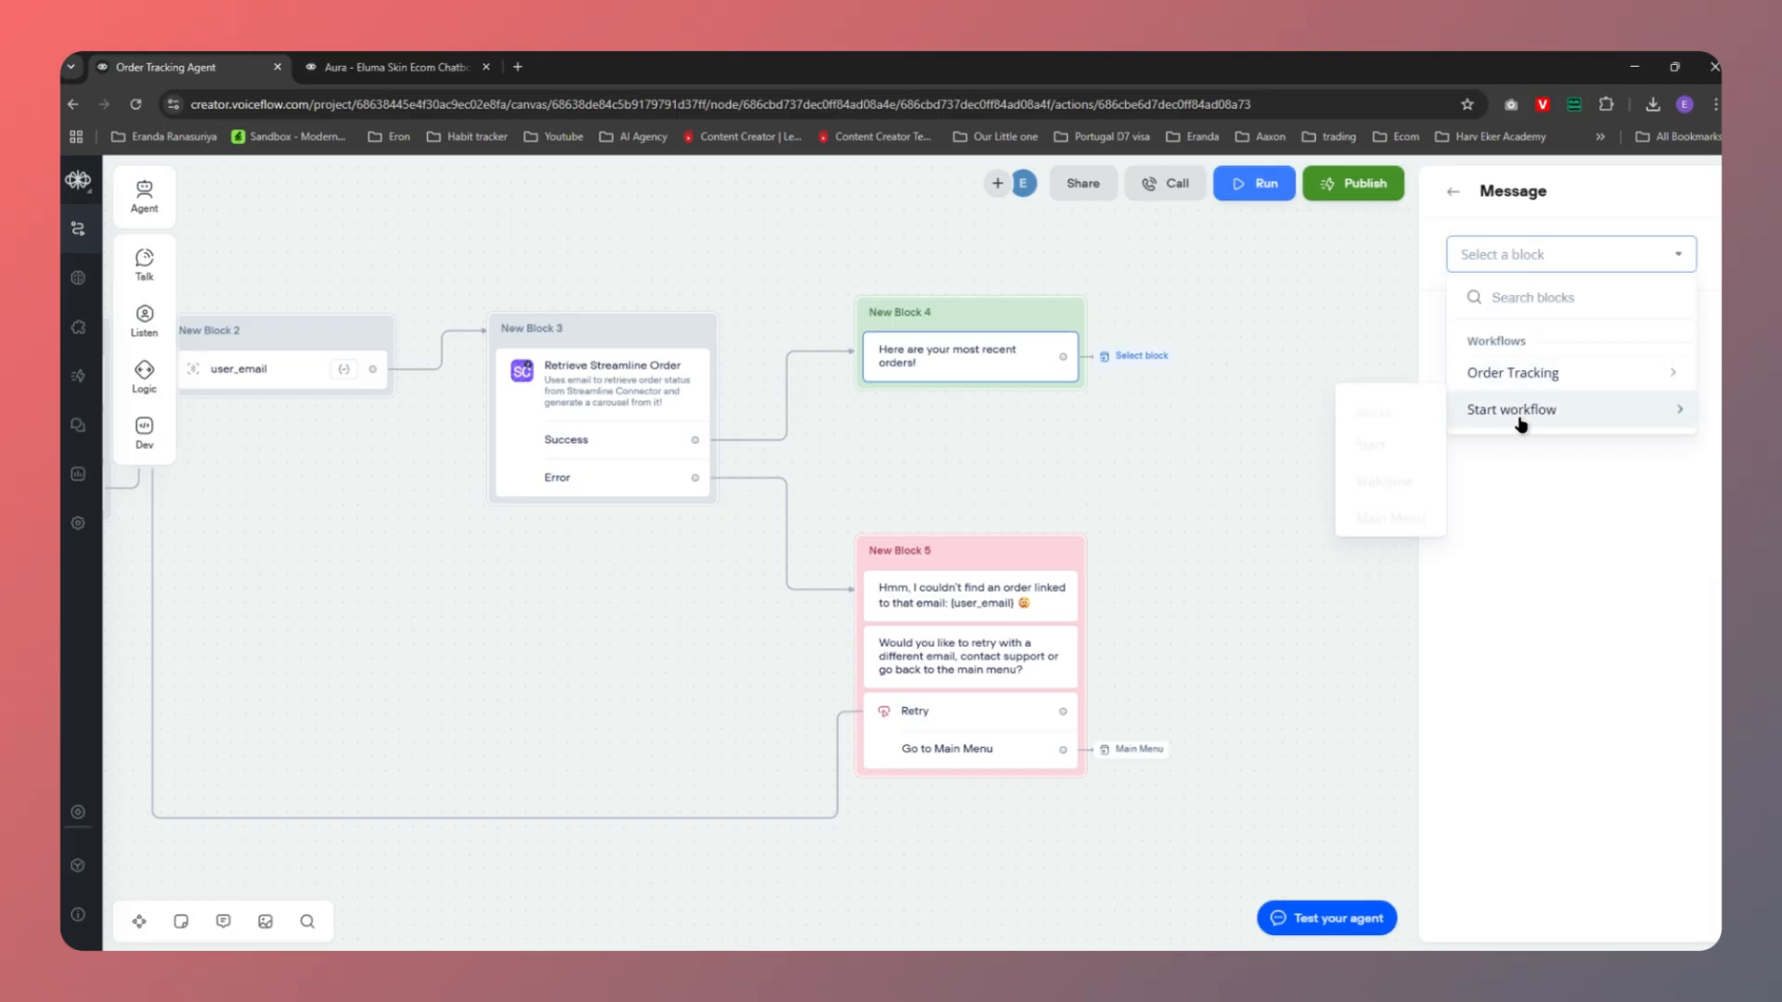
left_click(1374, 509)
left_click_drag(1132, 526, 1416, 506)
scroll(1392, 478, "down", 3)
scroll(1360, 445, "up", 1)
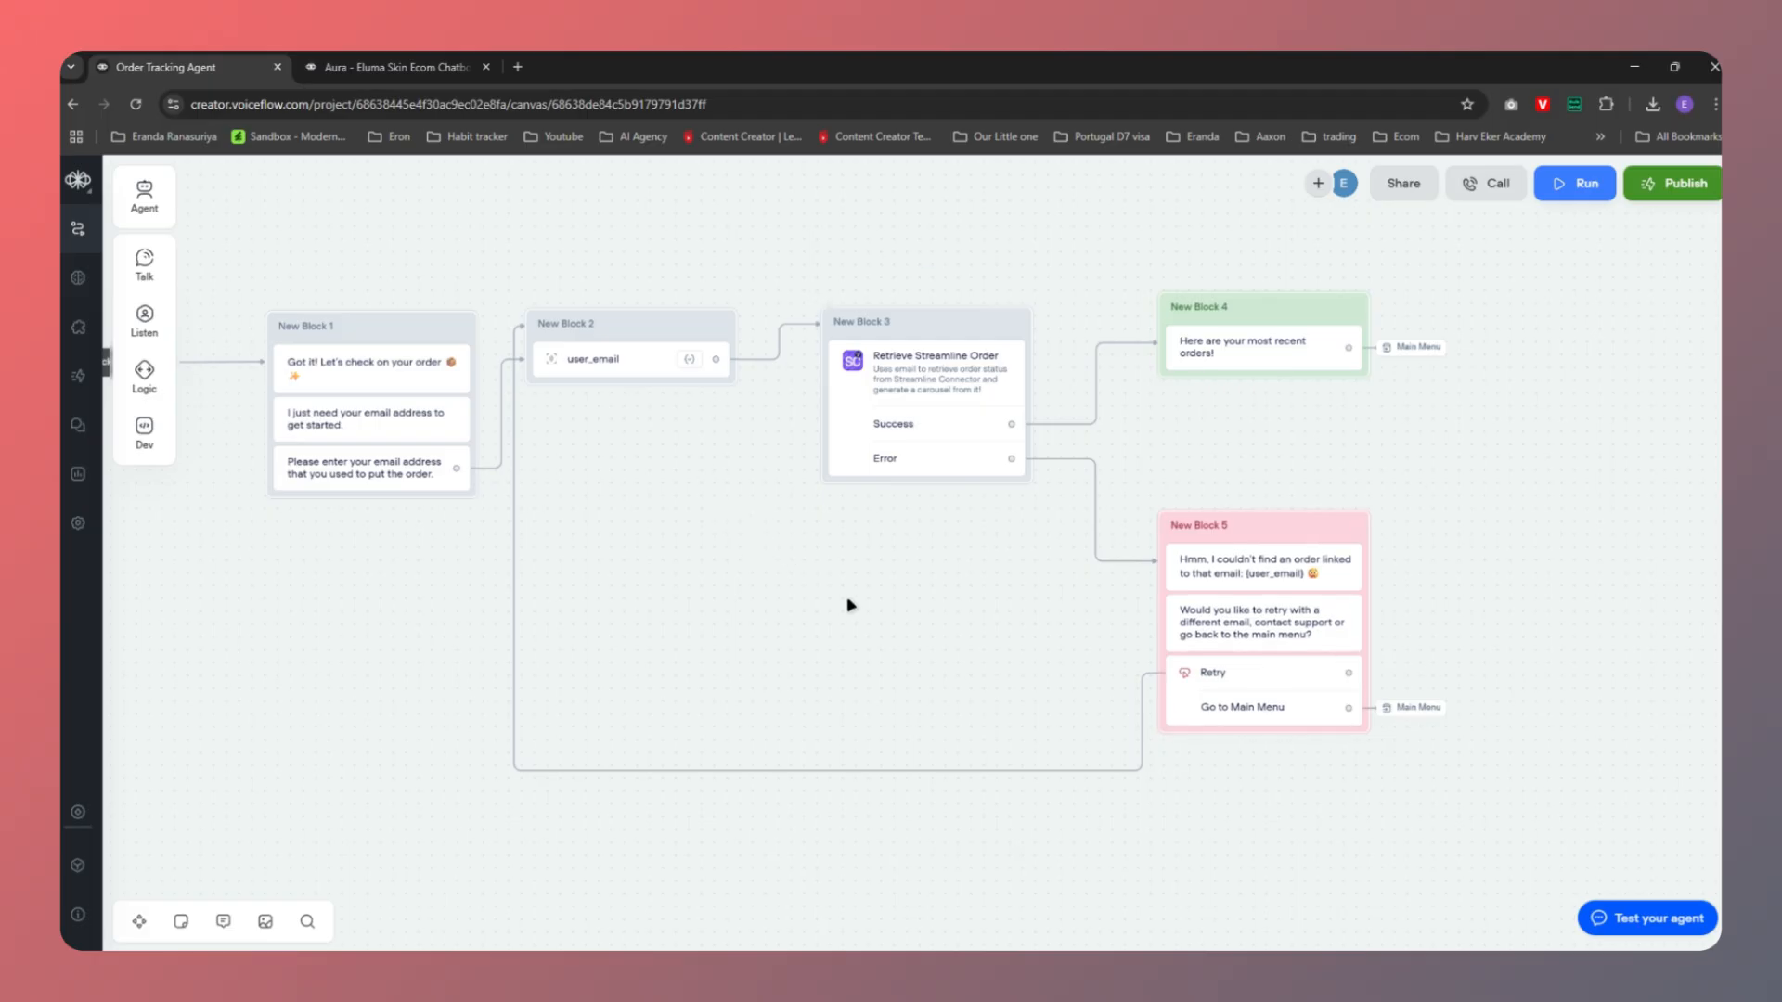
Review the Retrieve order info branches in the Canva flowchart, then return to Voiceflow
key("alt+Tab")
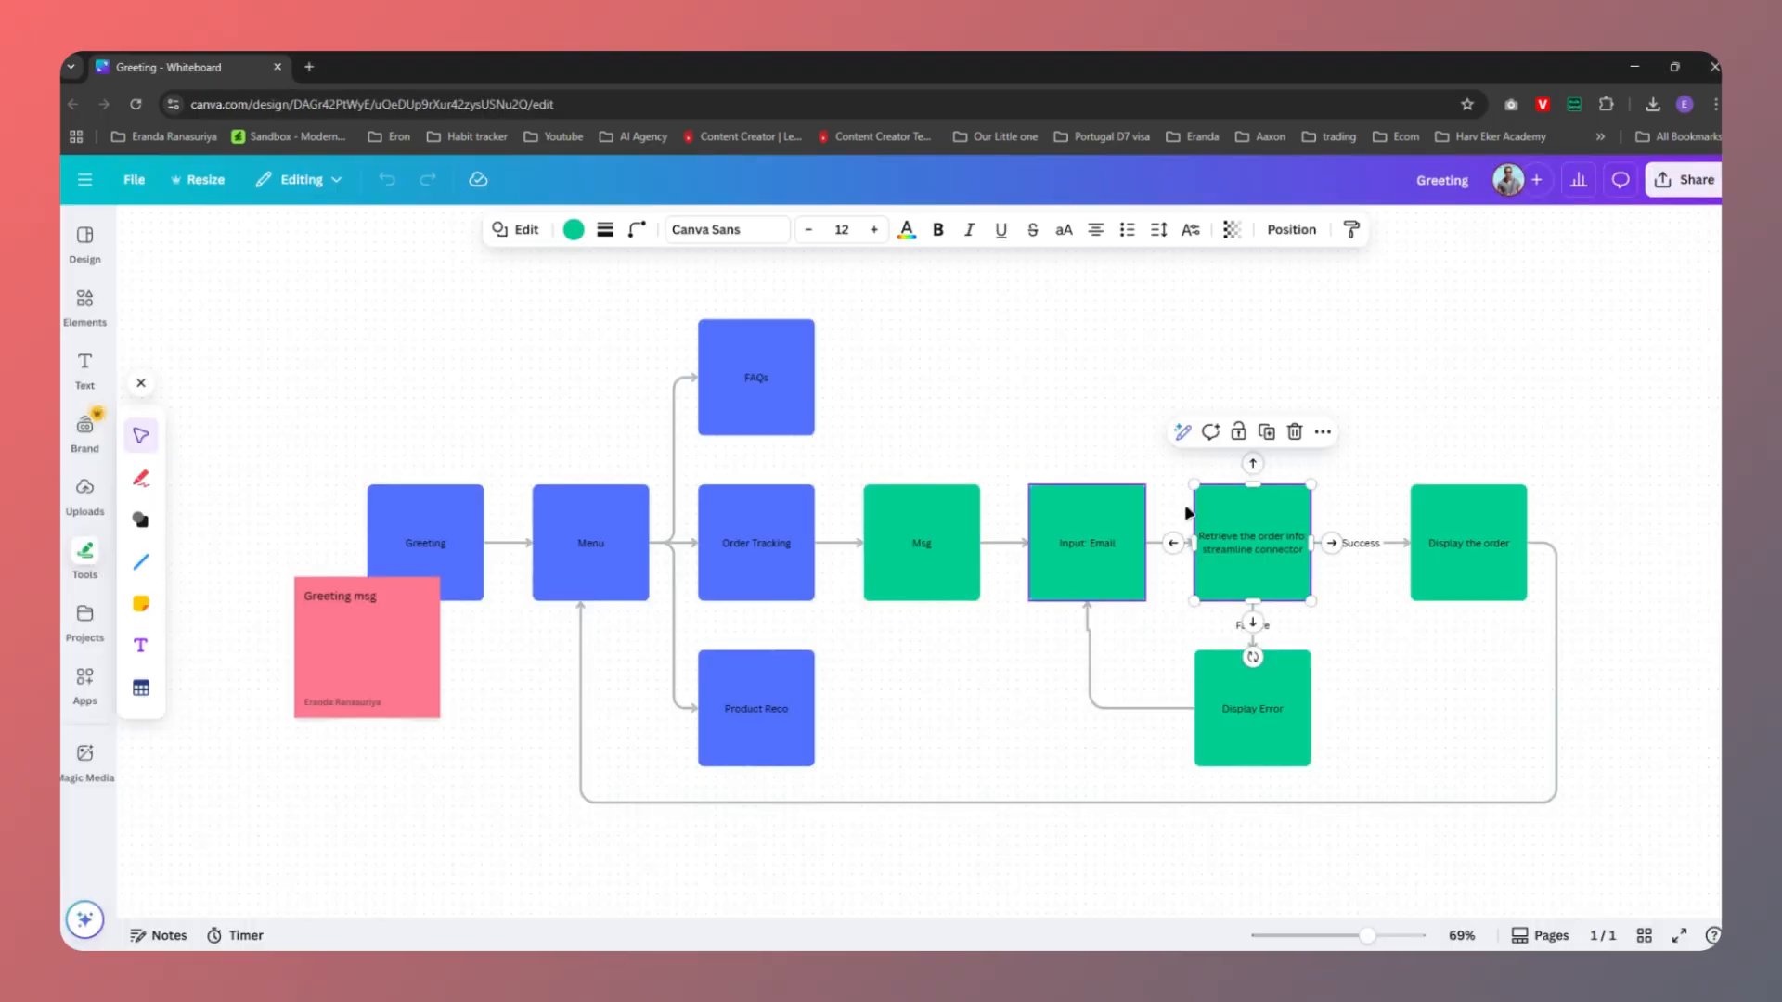
left_click(1231, 551)
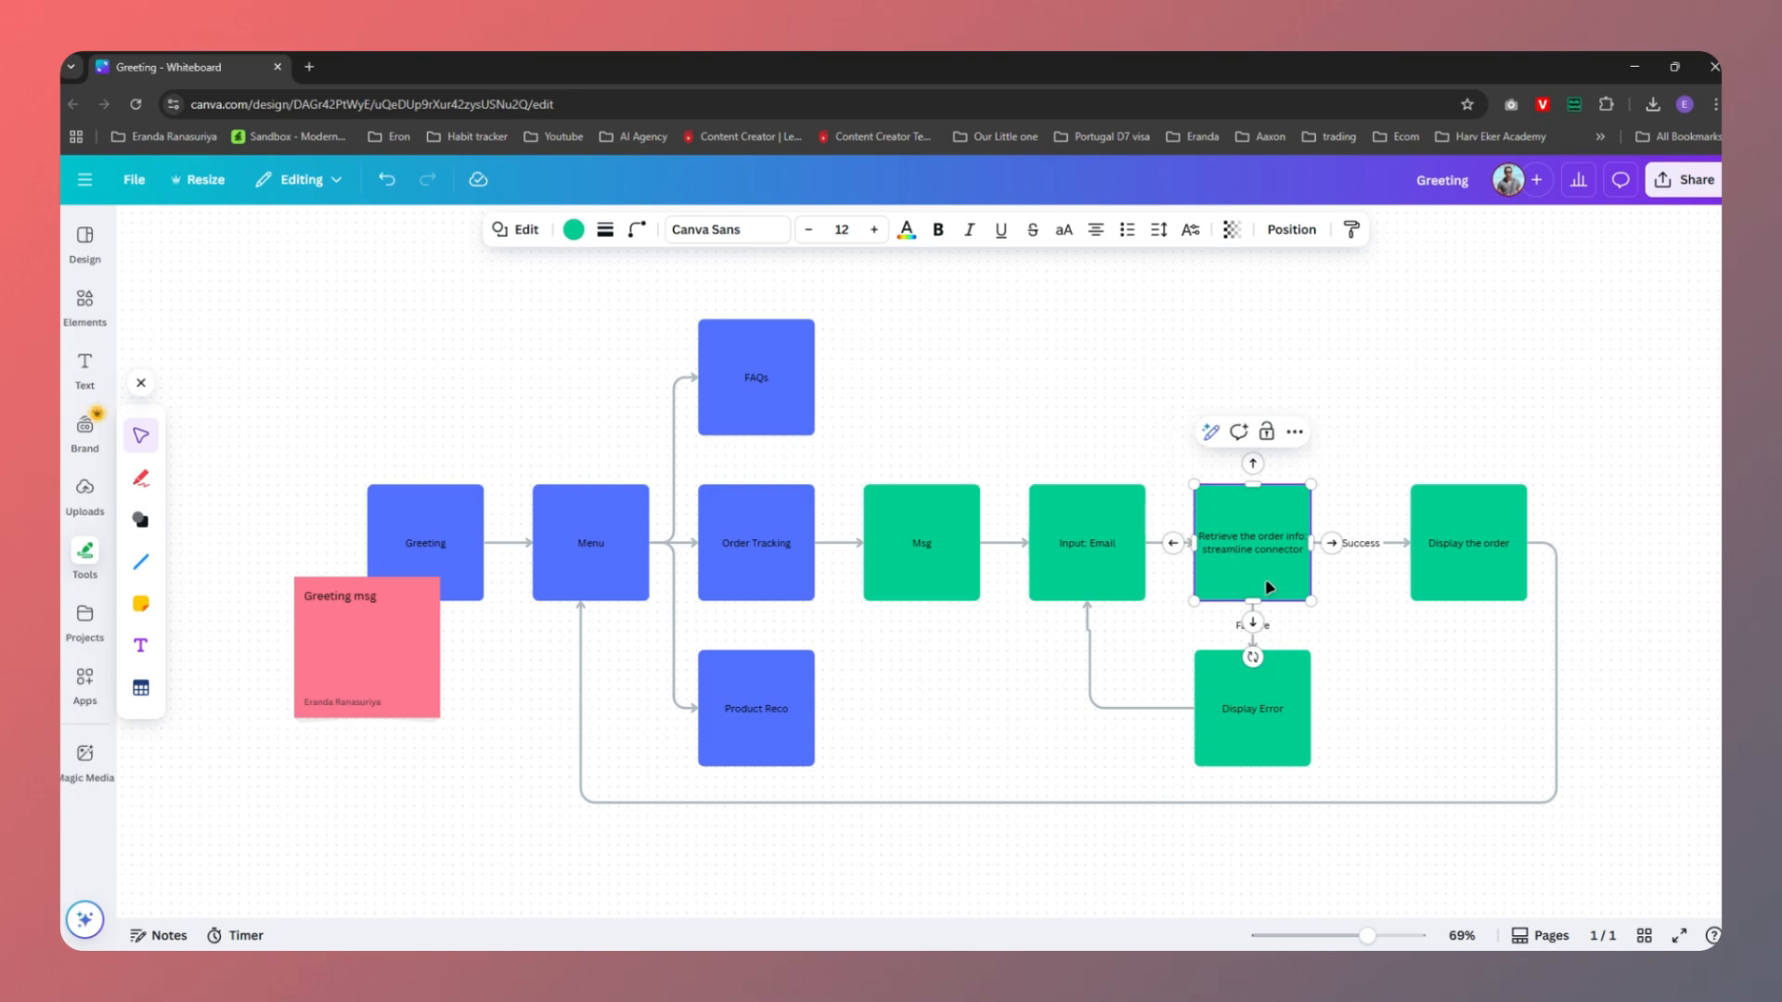
left_click(1361, 583)
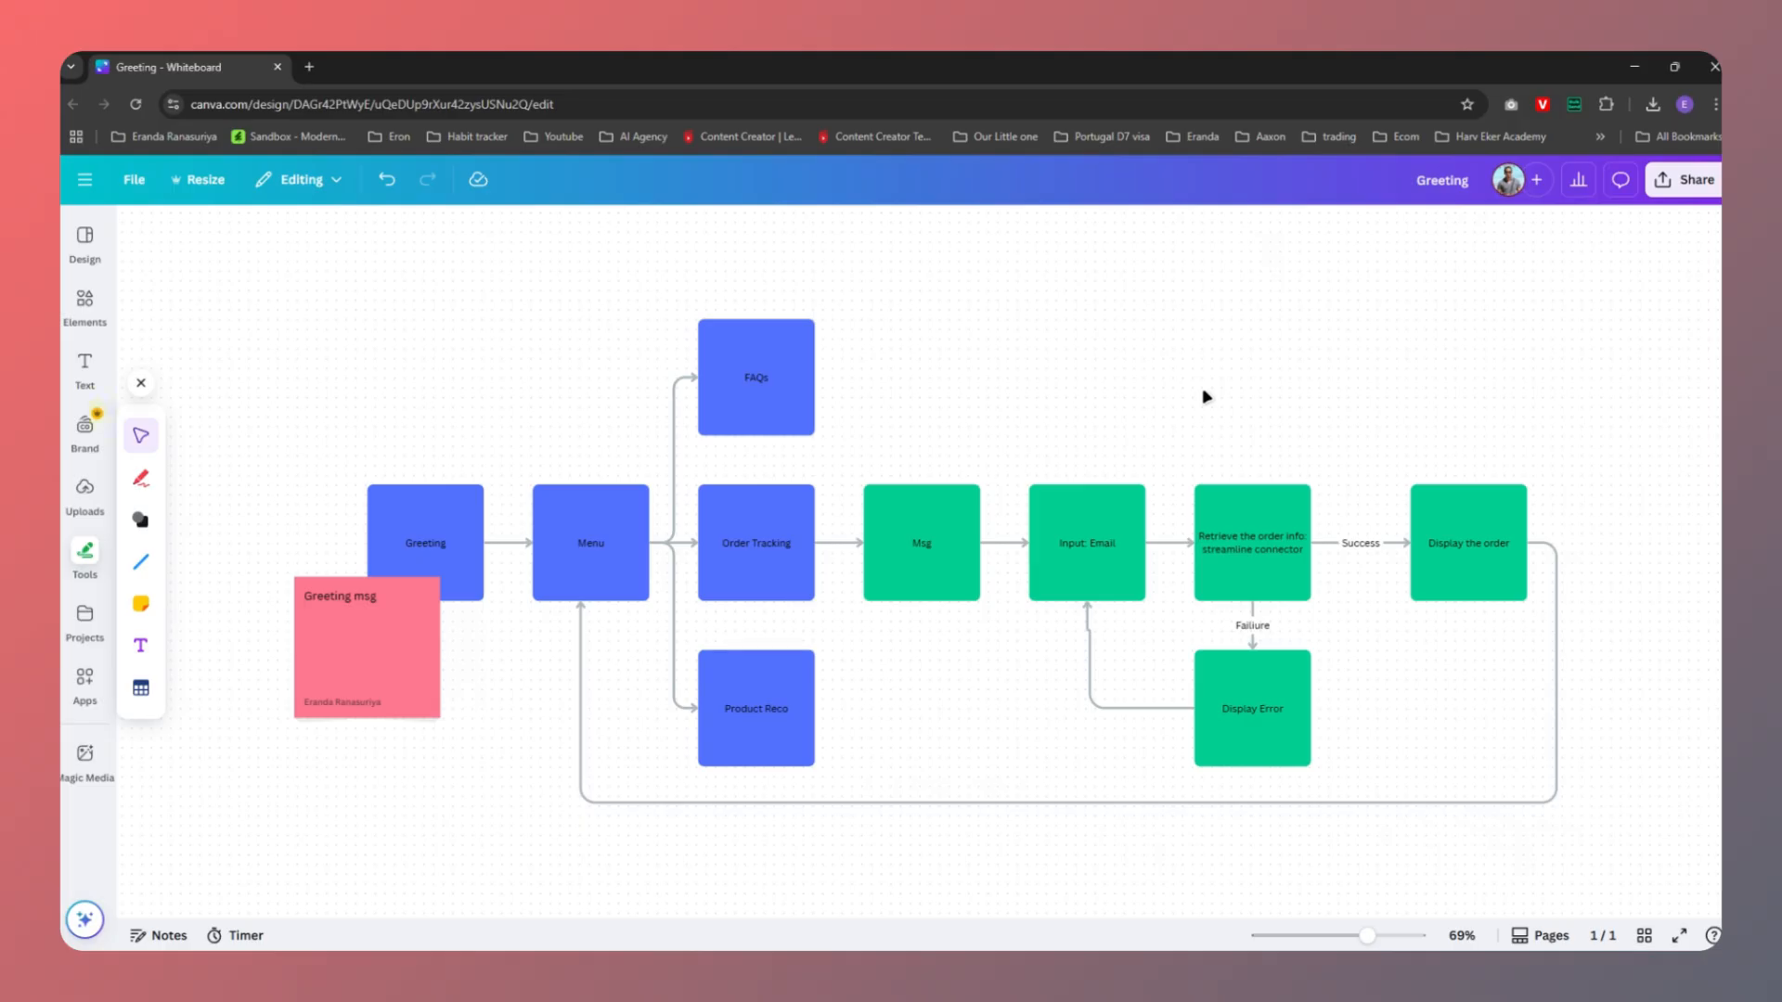
key("alt+Tab")
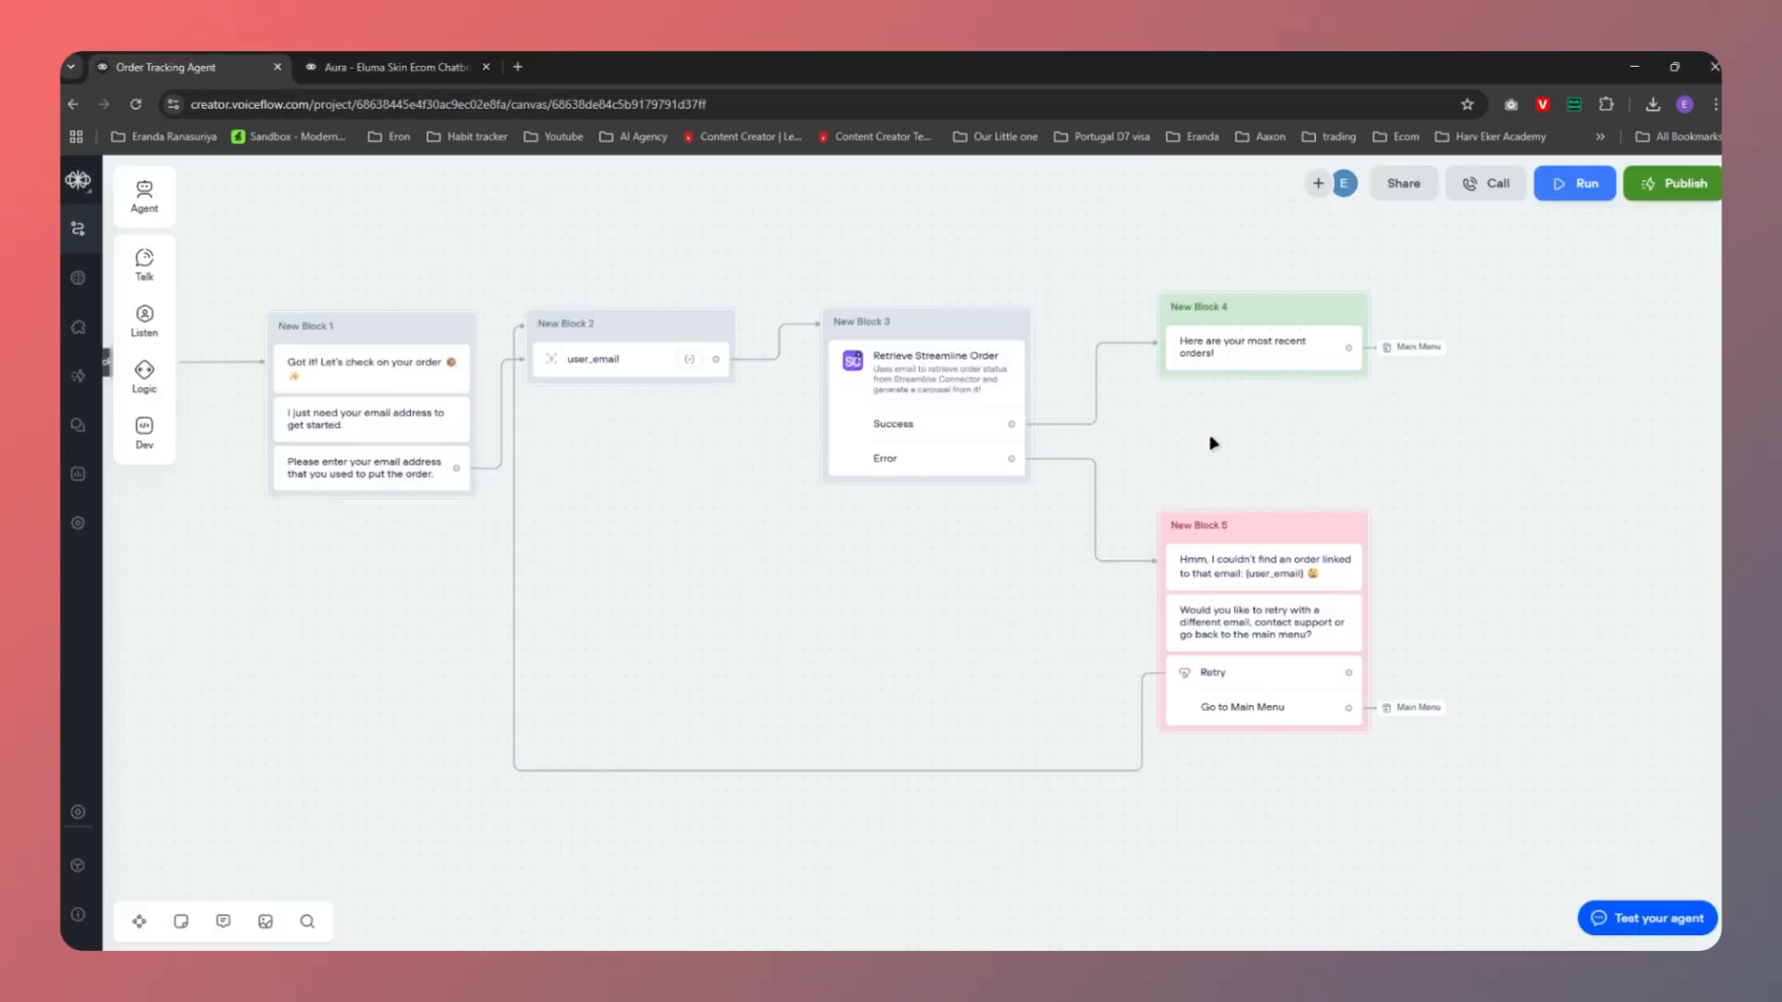
Test-run Order Tracking with the customer's email and open order #1001's details from the returned card
left_click_drag(785, 583, 990, 624)
scroll(1026, 608, "down", 2)
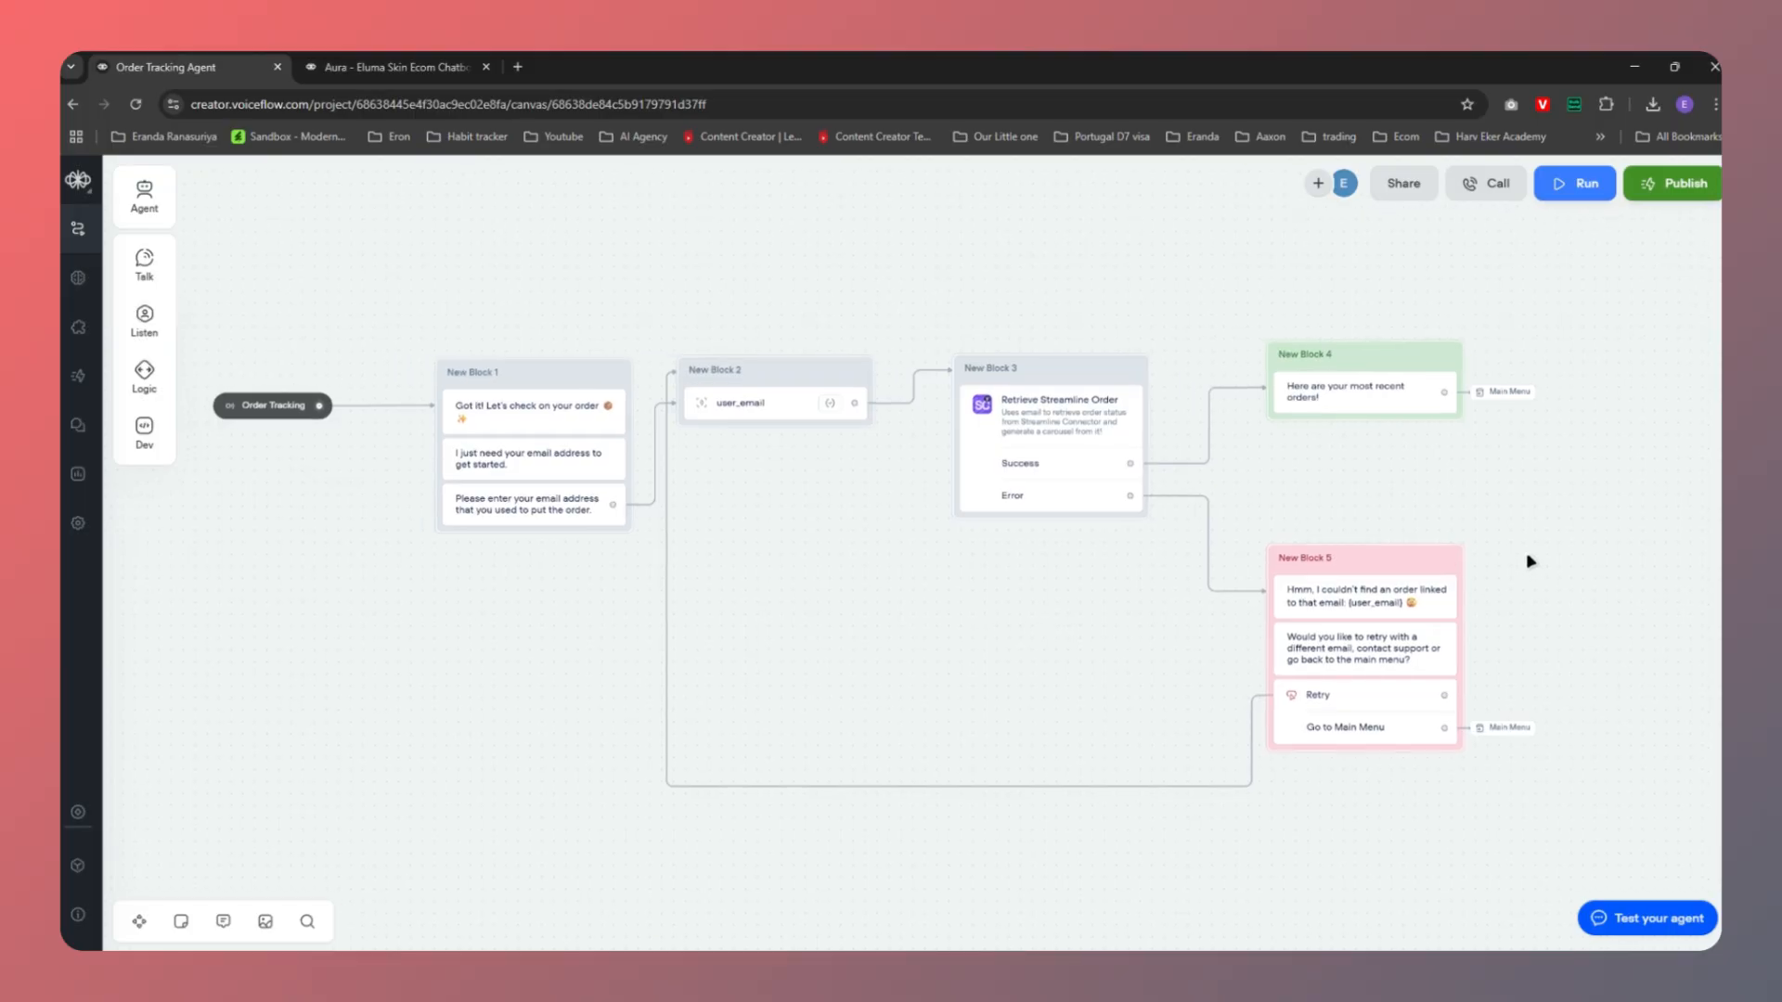
left_click(231, 406)
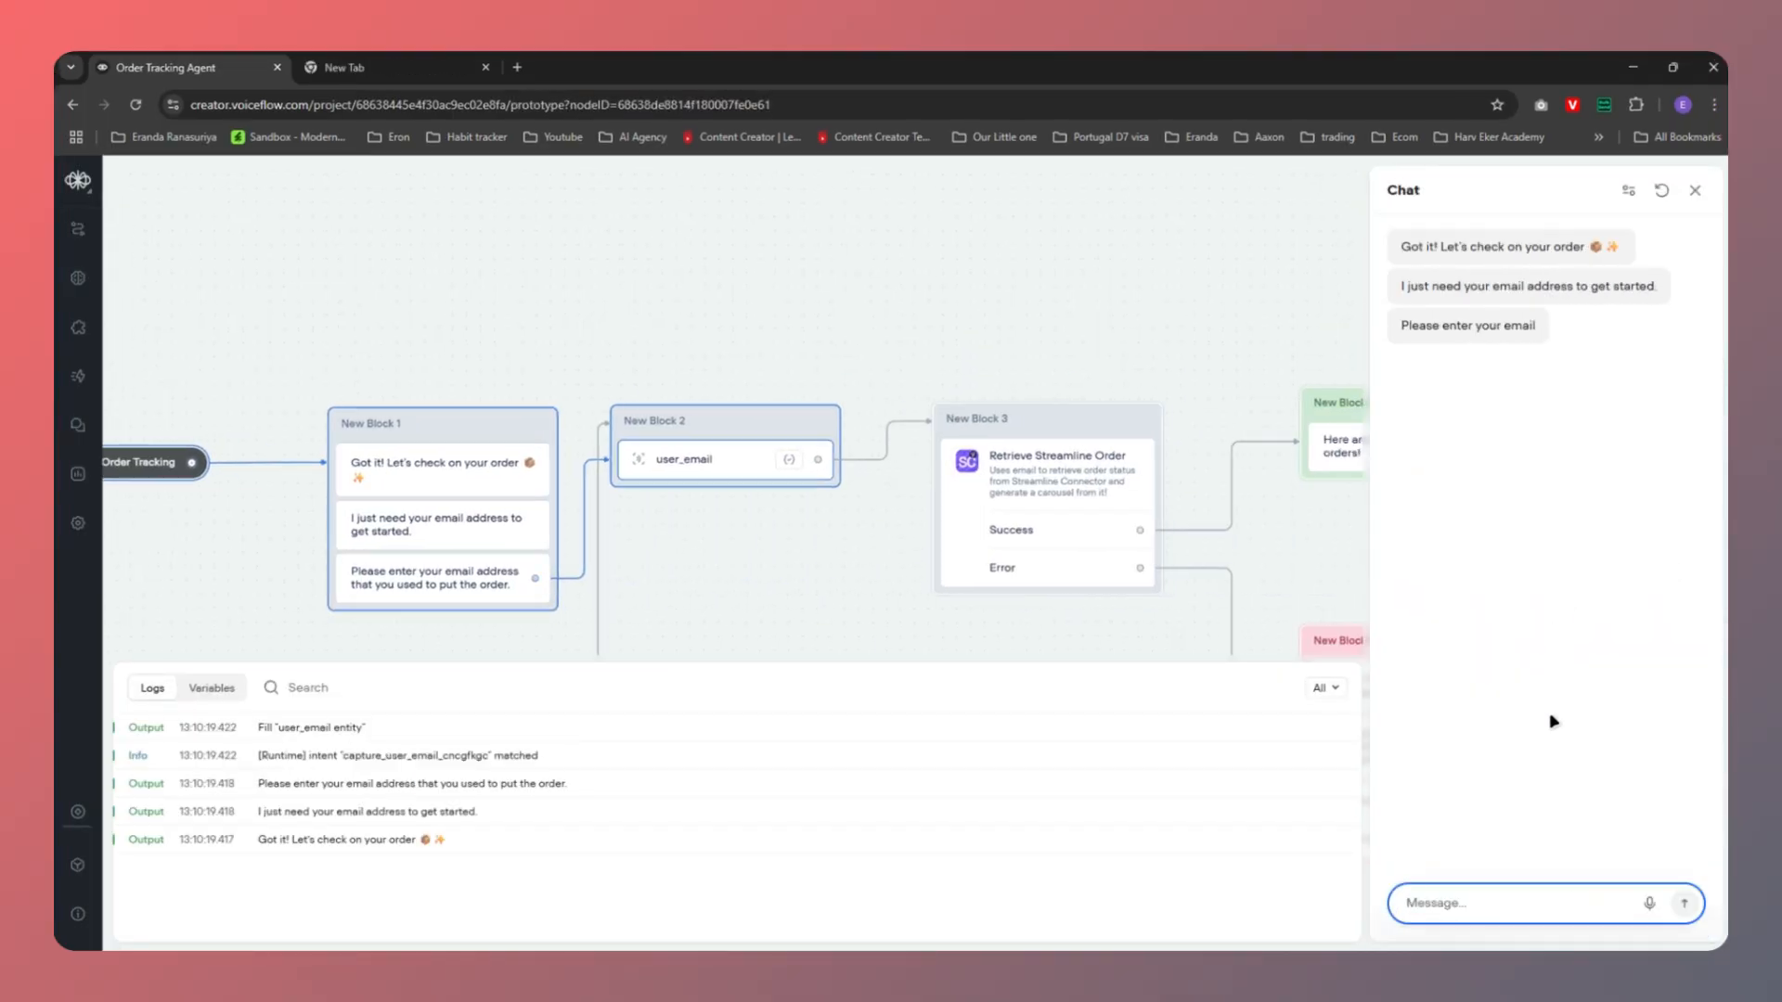
left_click(1461, 898)
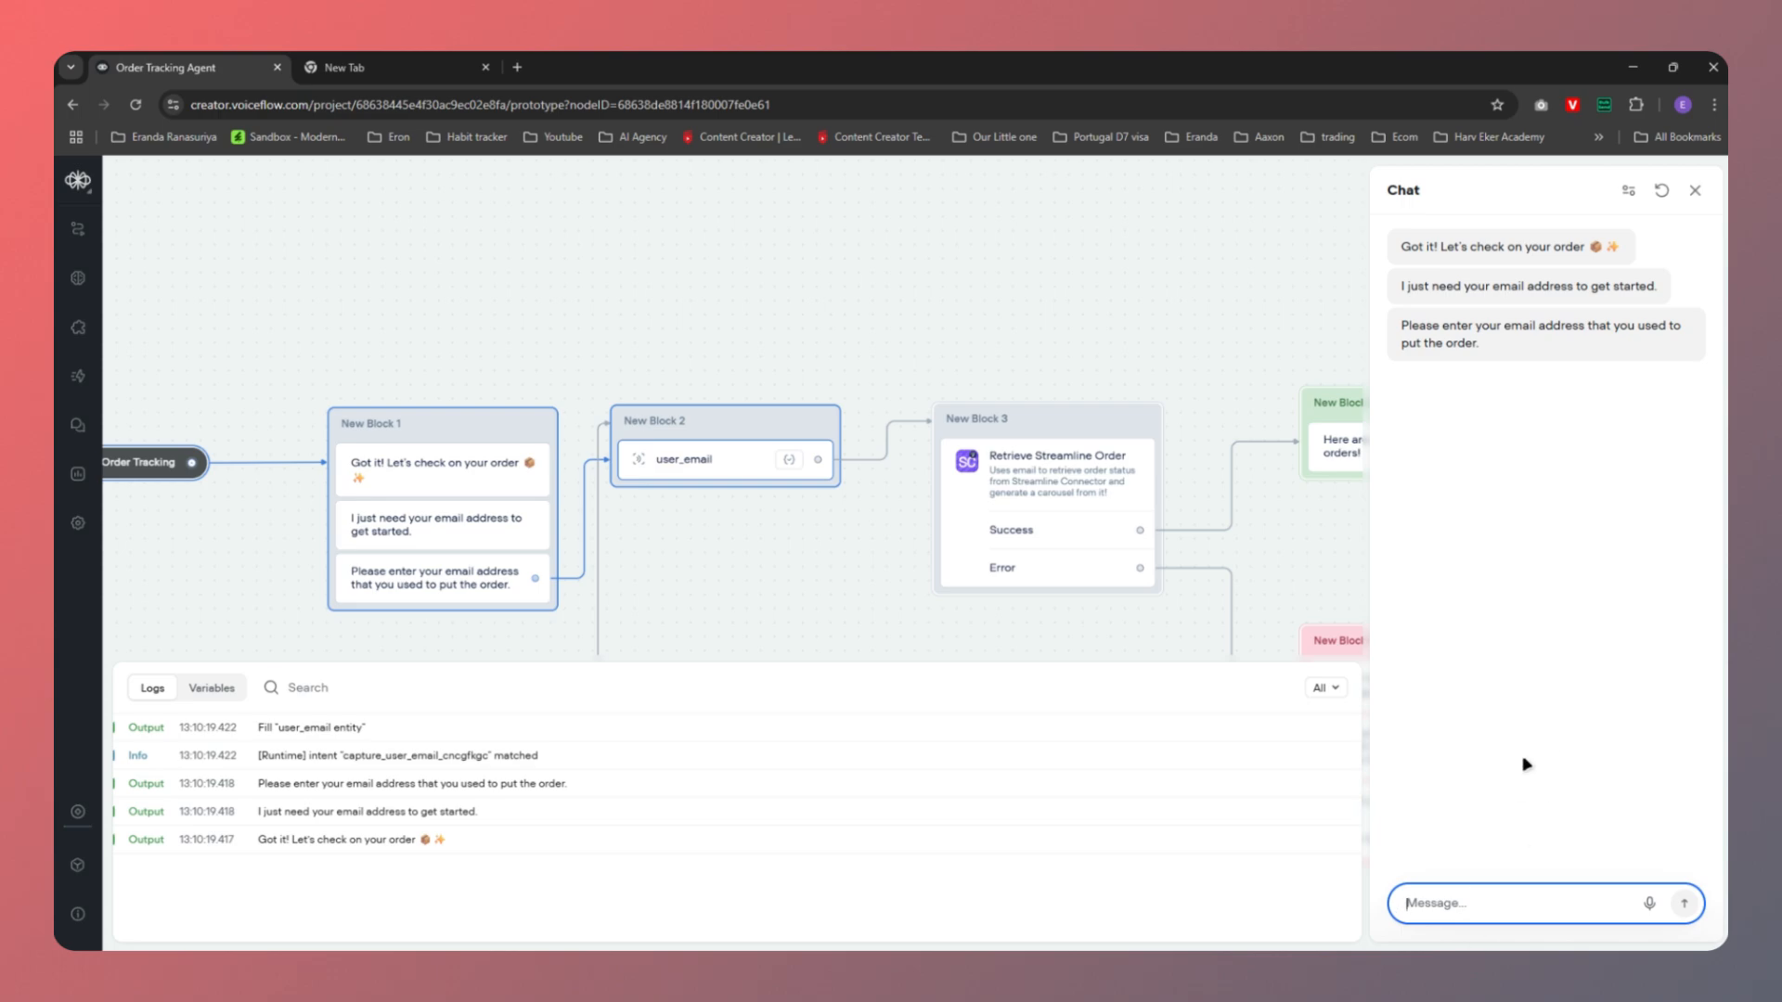
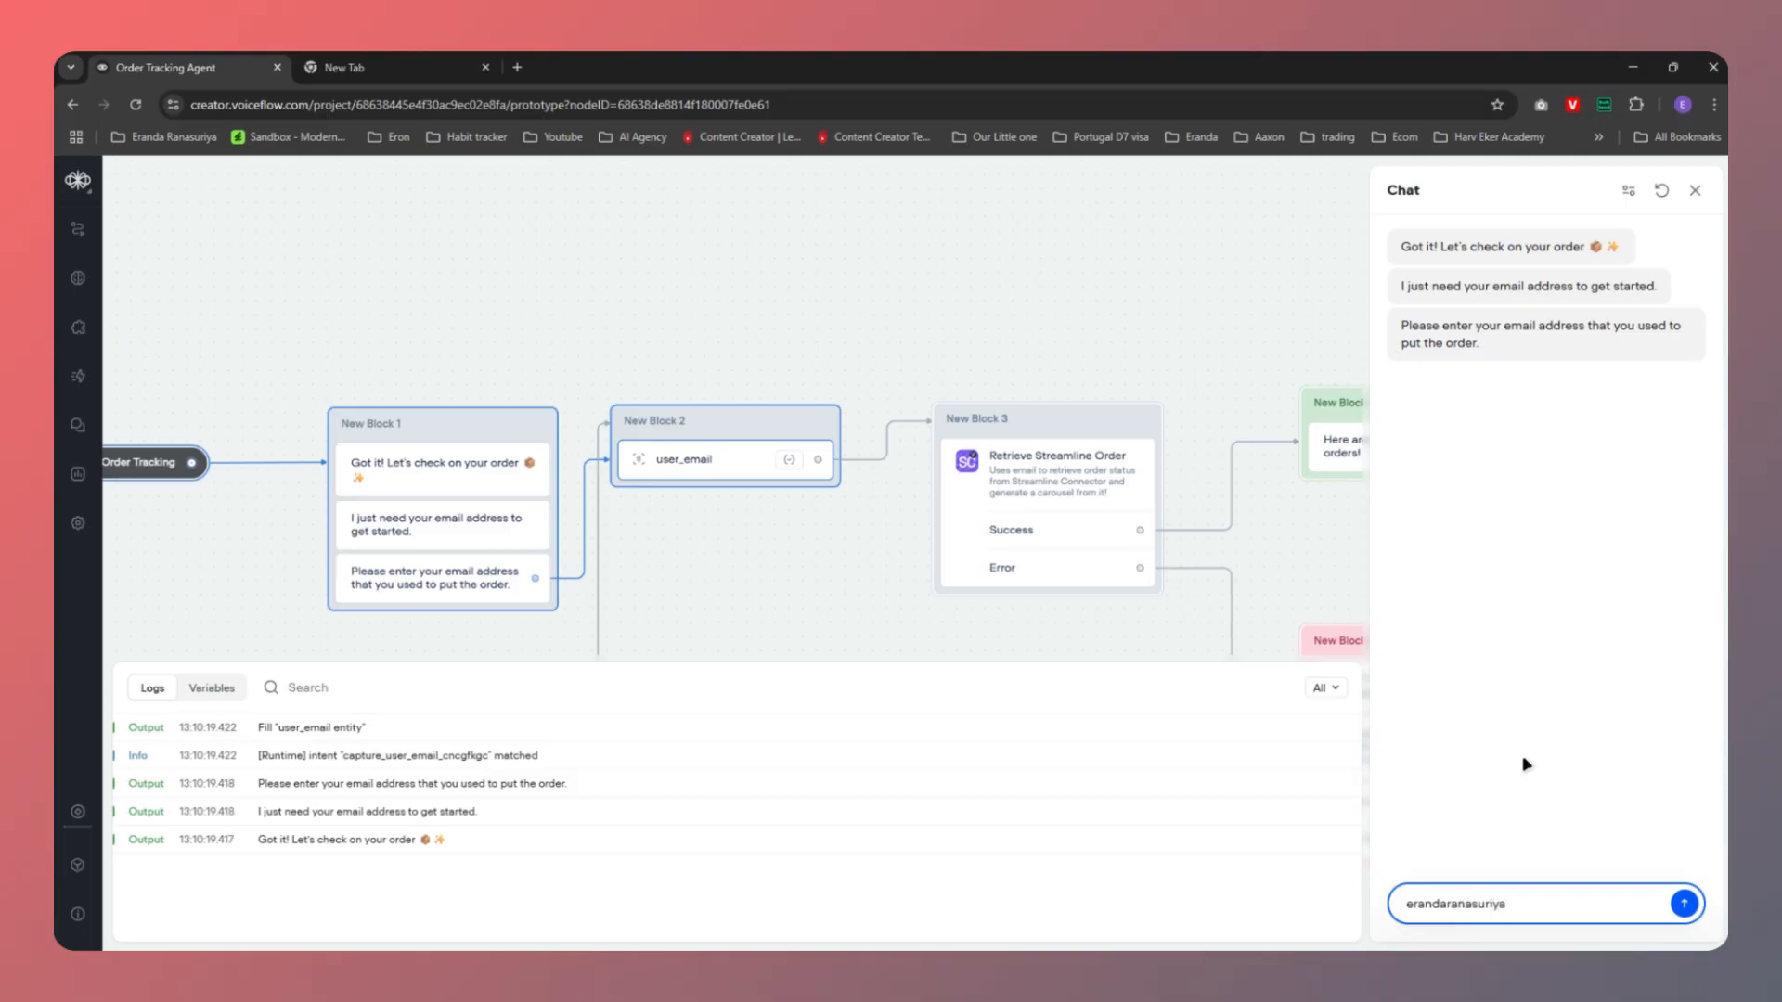
key("Return")
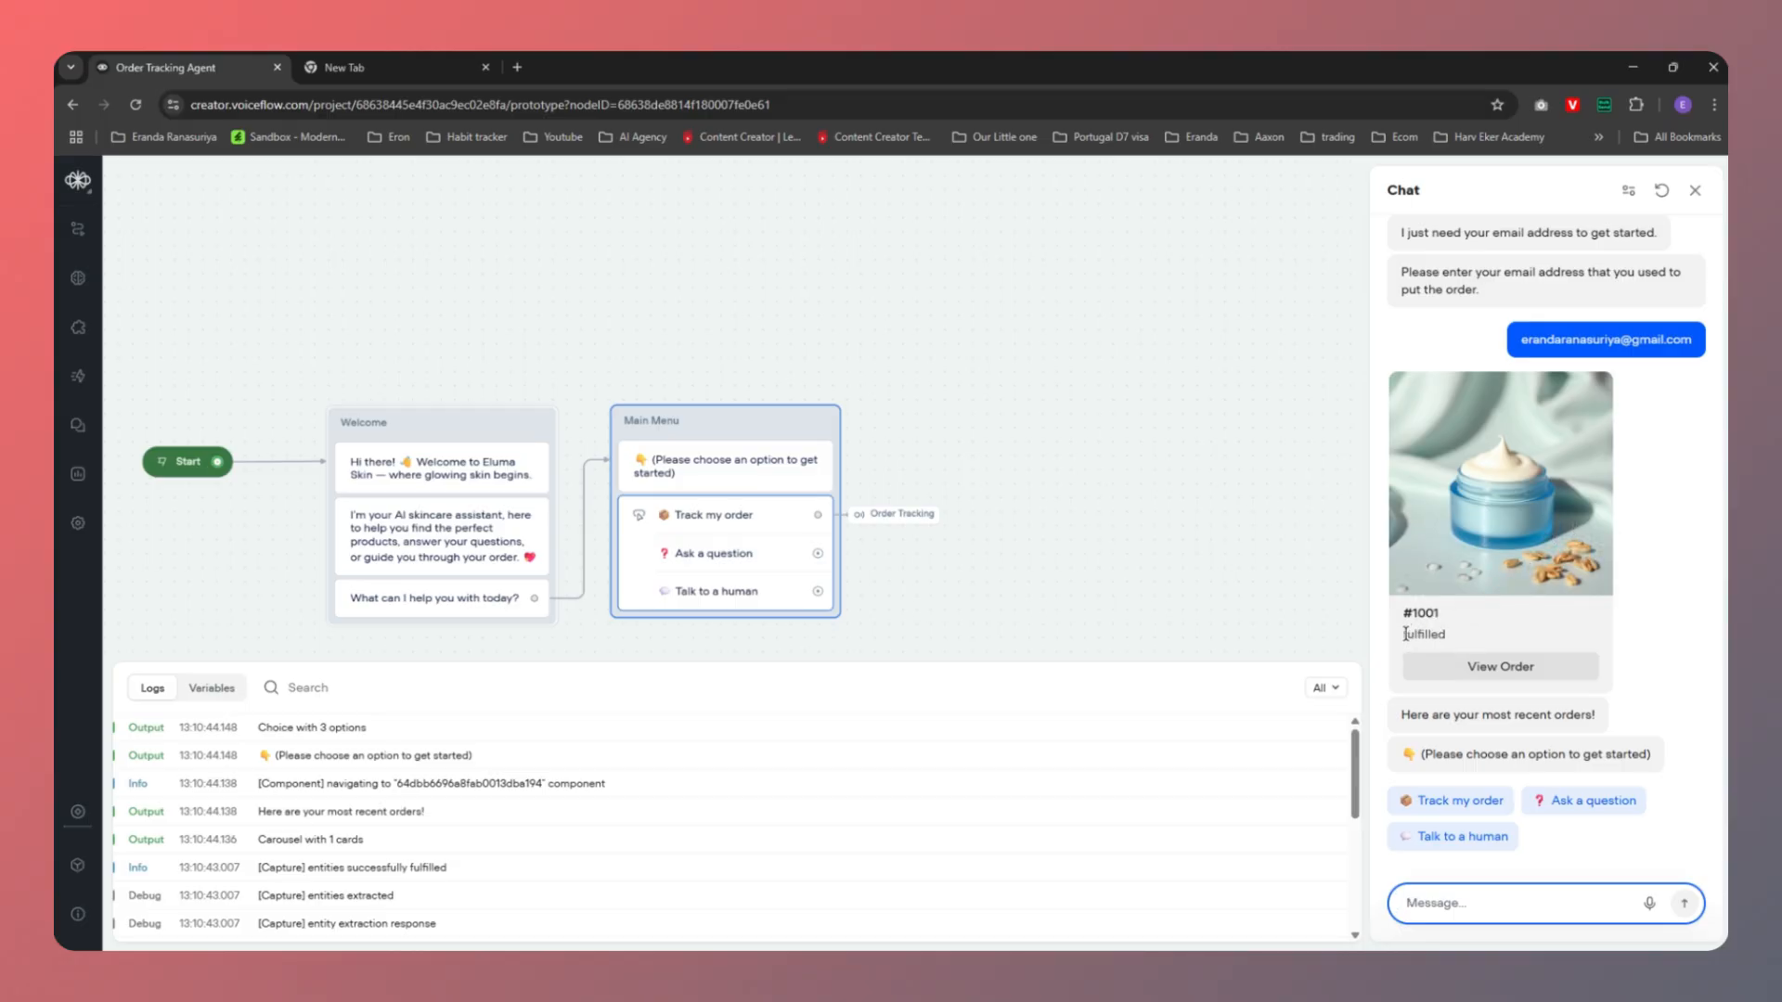
left_click_drag(1401, 634, 1475, 642)
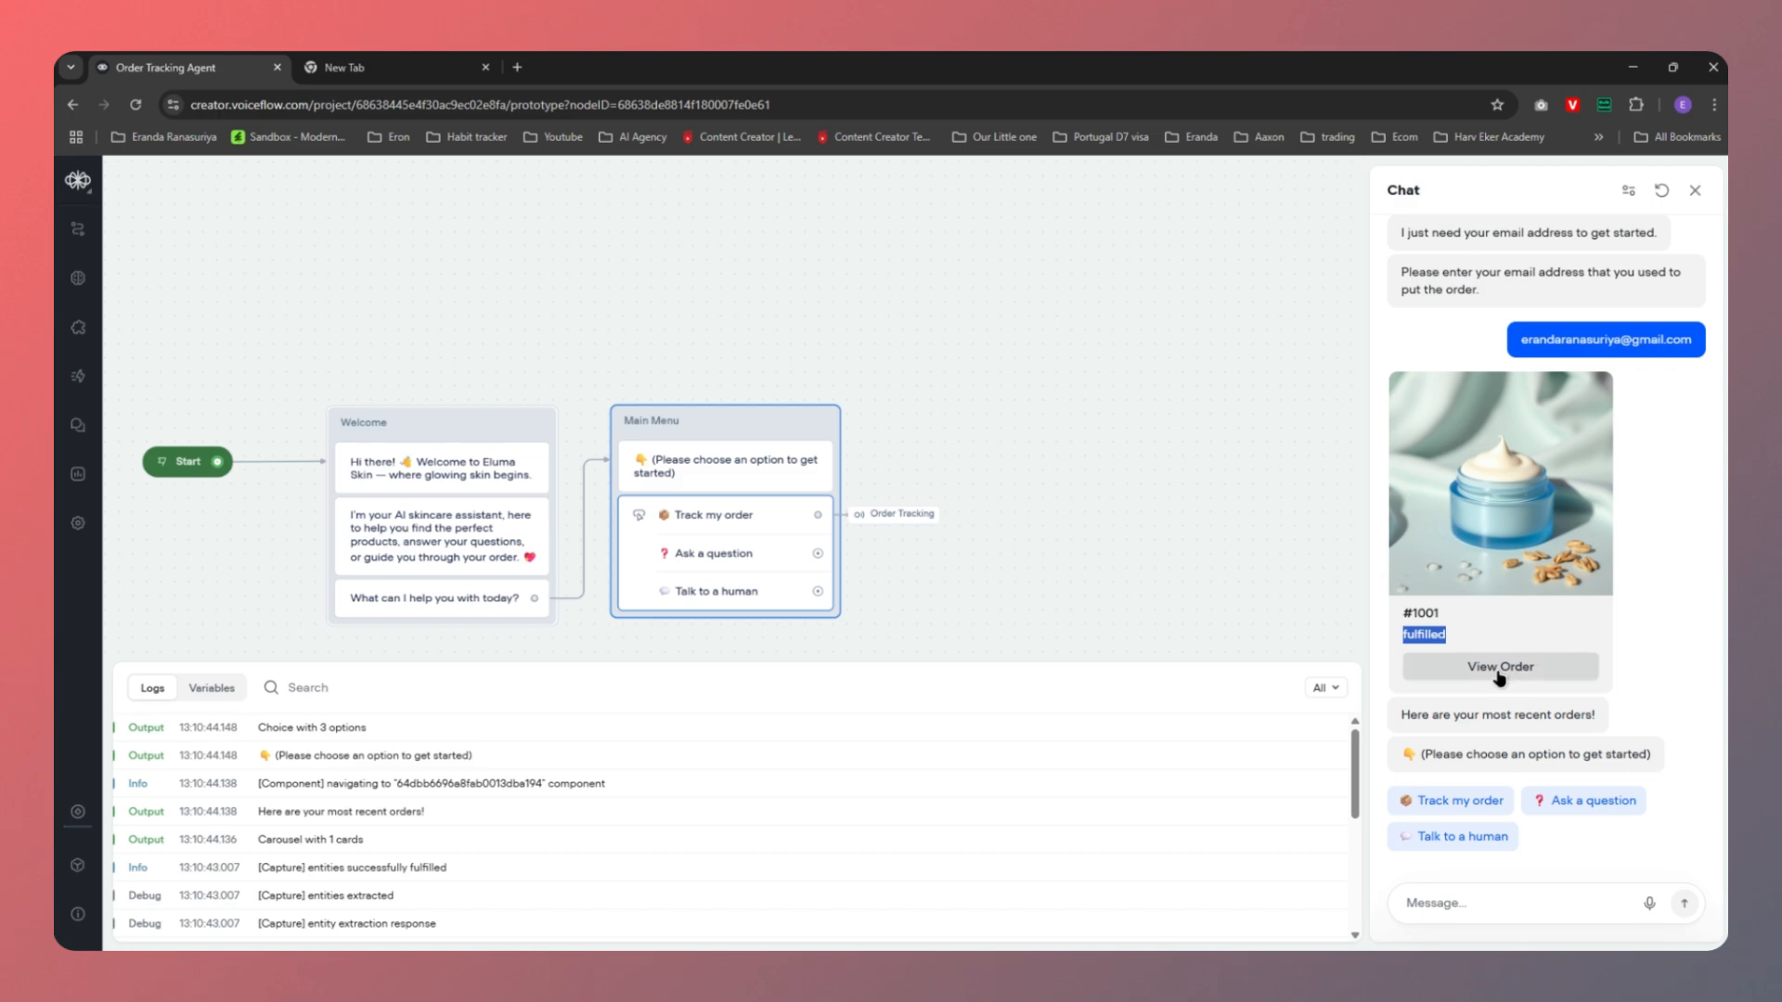
left_click(1499, 670)
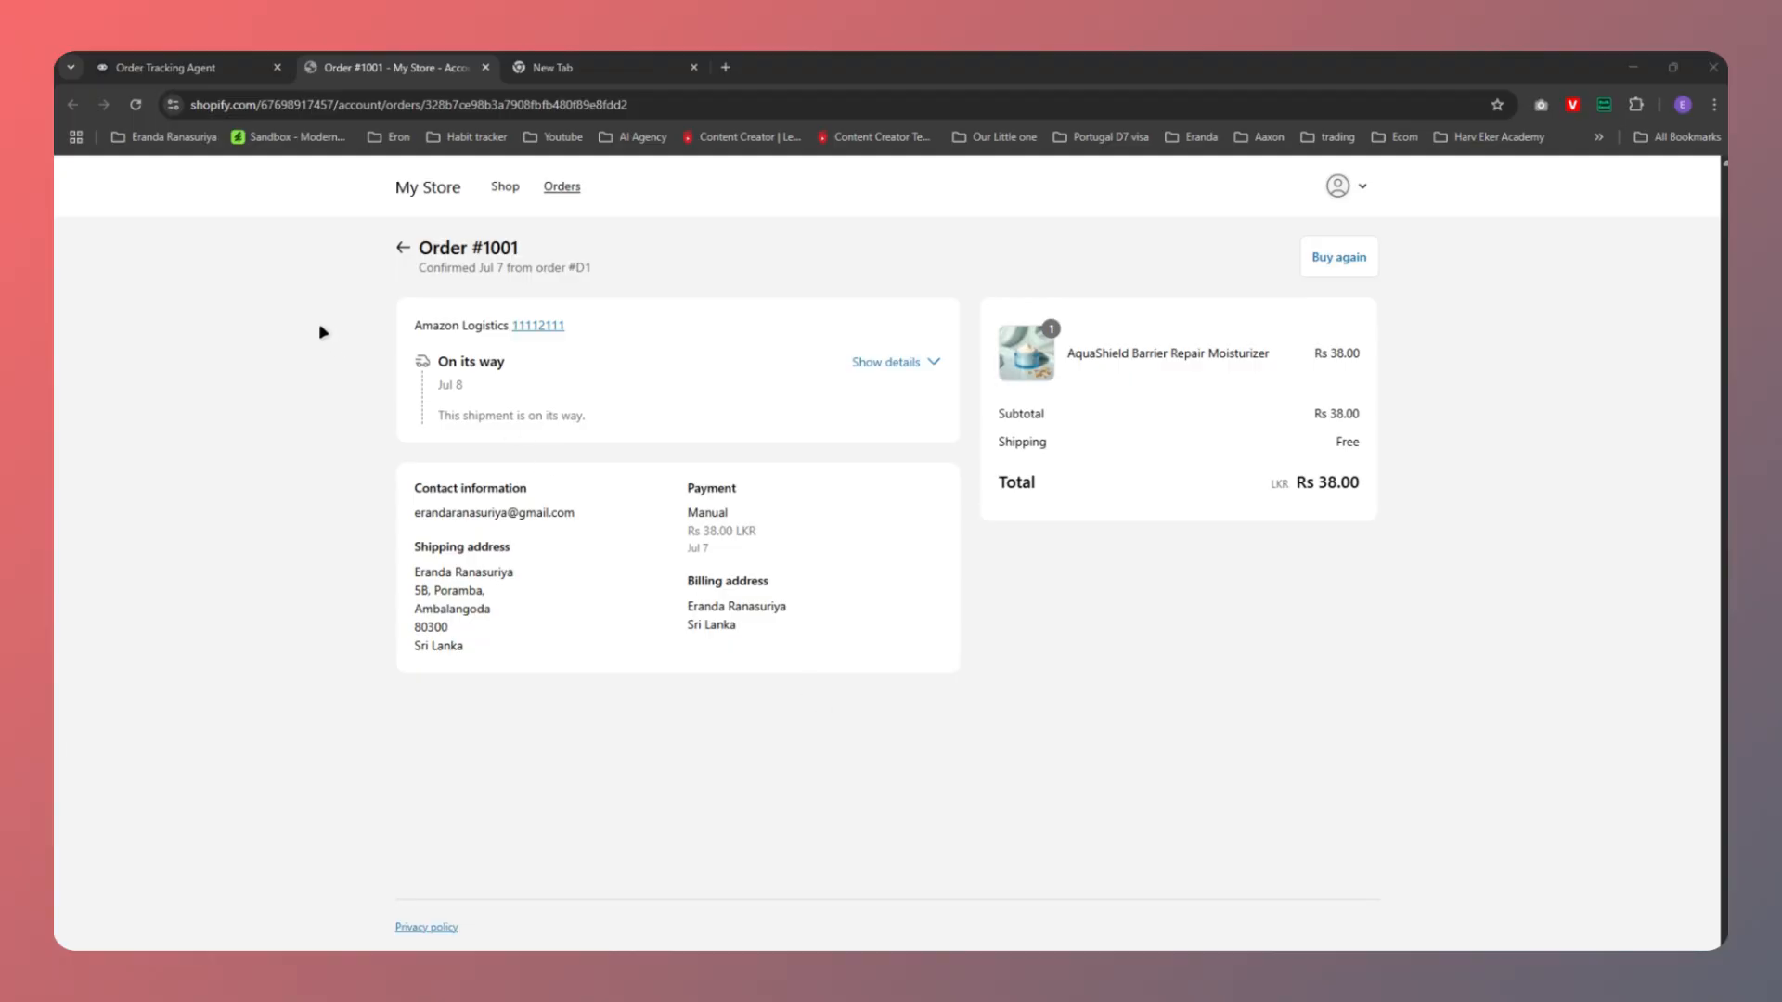
Return to the Order Tracking Agent tab after reviewing Order #1001 in Shopify
left_click(186, 67)
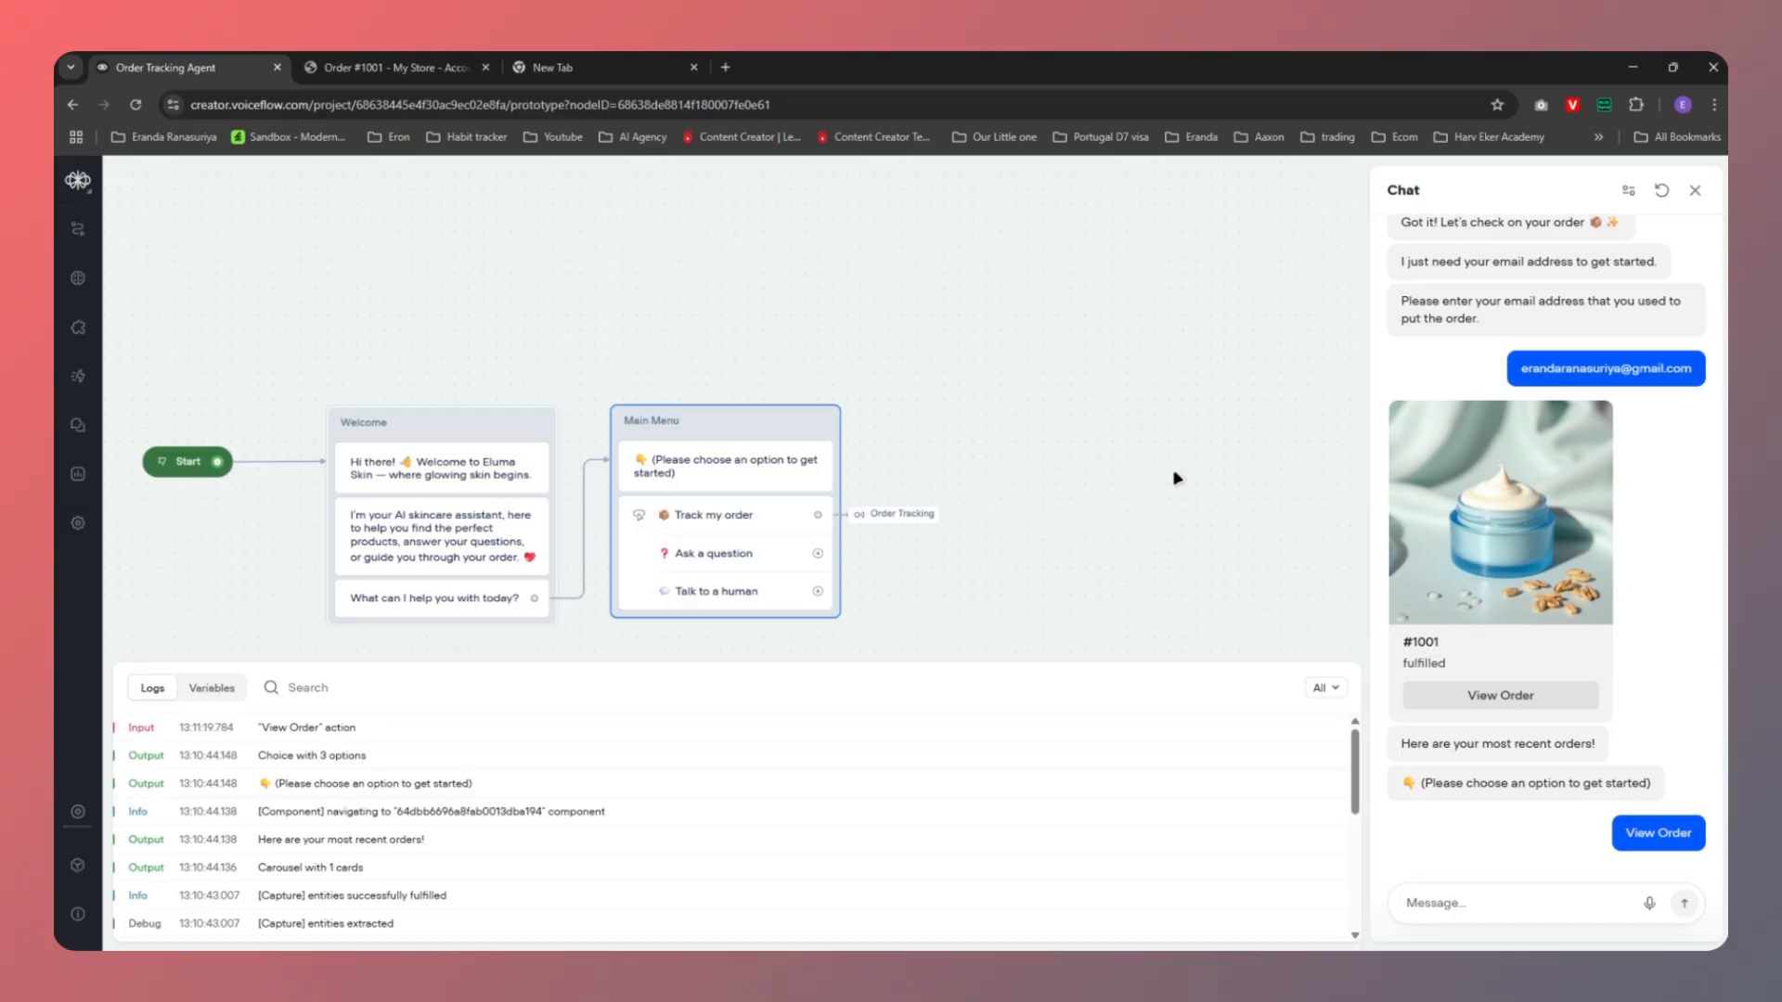
Restart the test conversation from the beginning and choose Track my order
left_click(1695, 190)
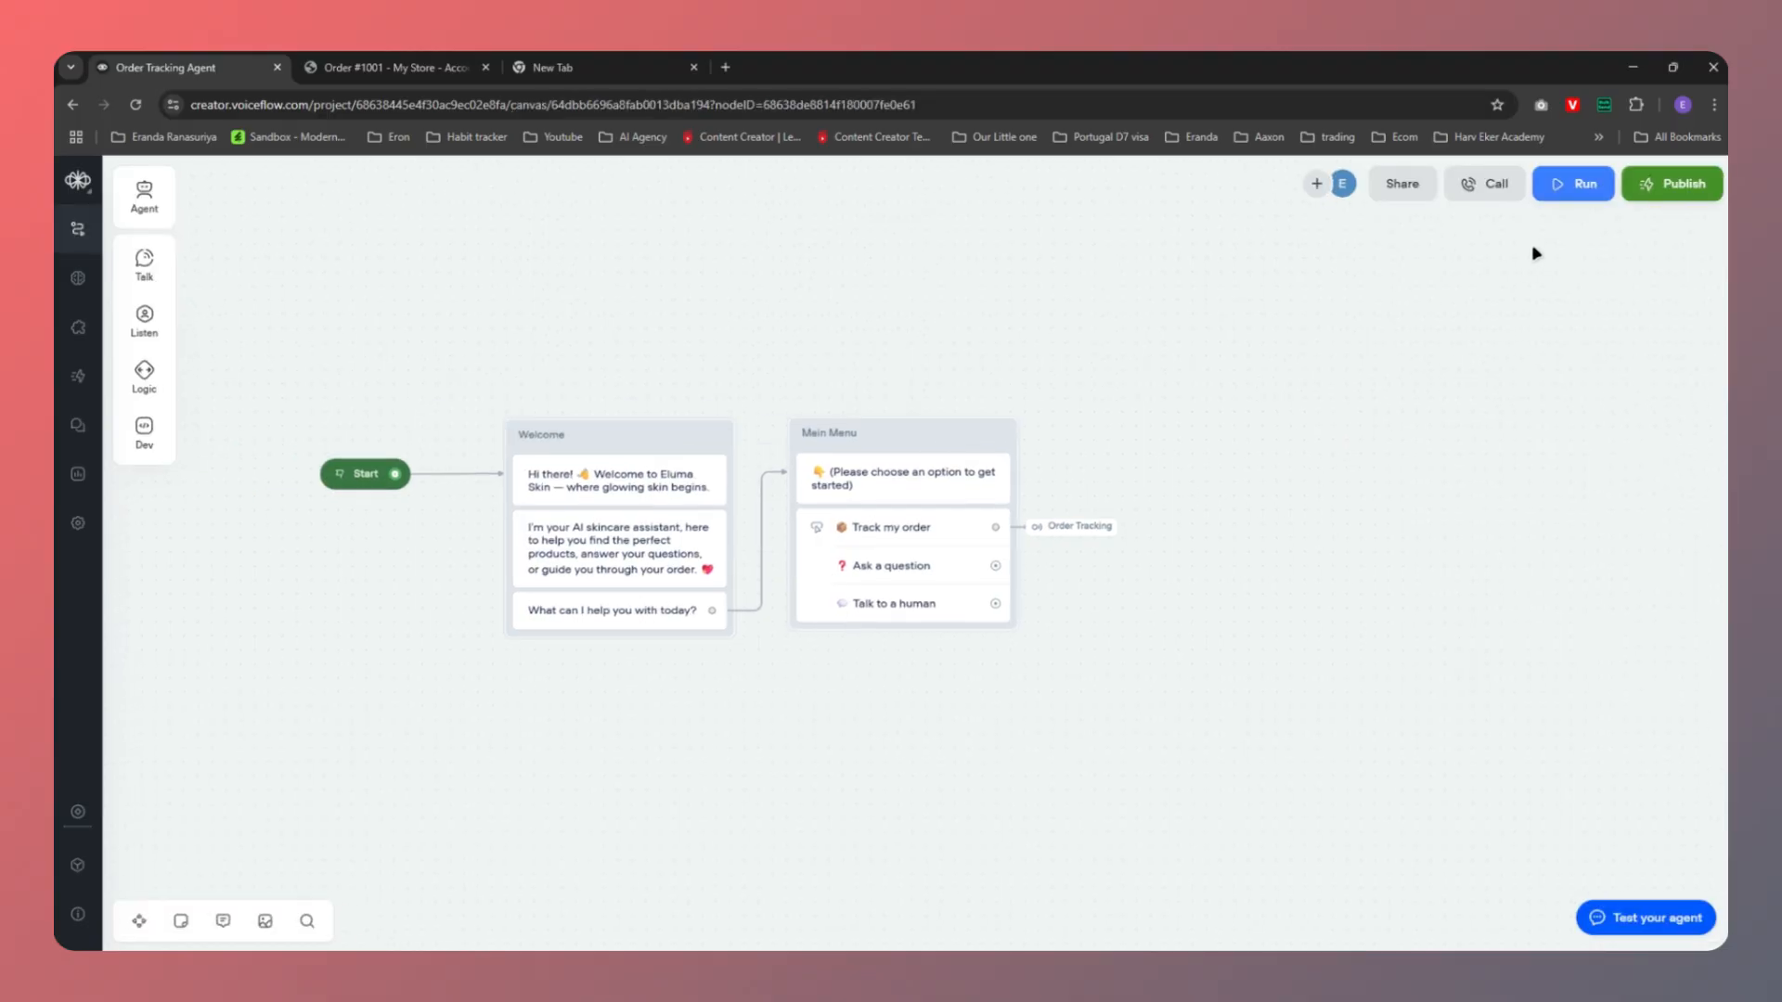
left_click(1559, 189)
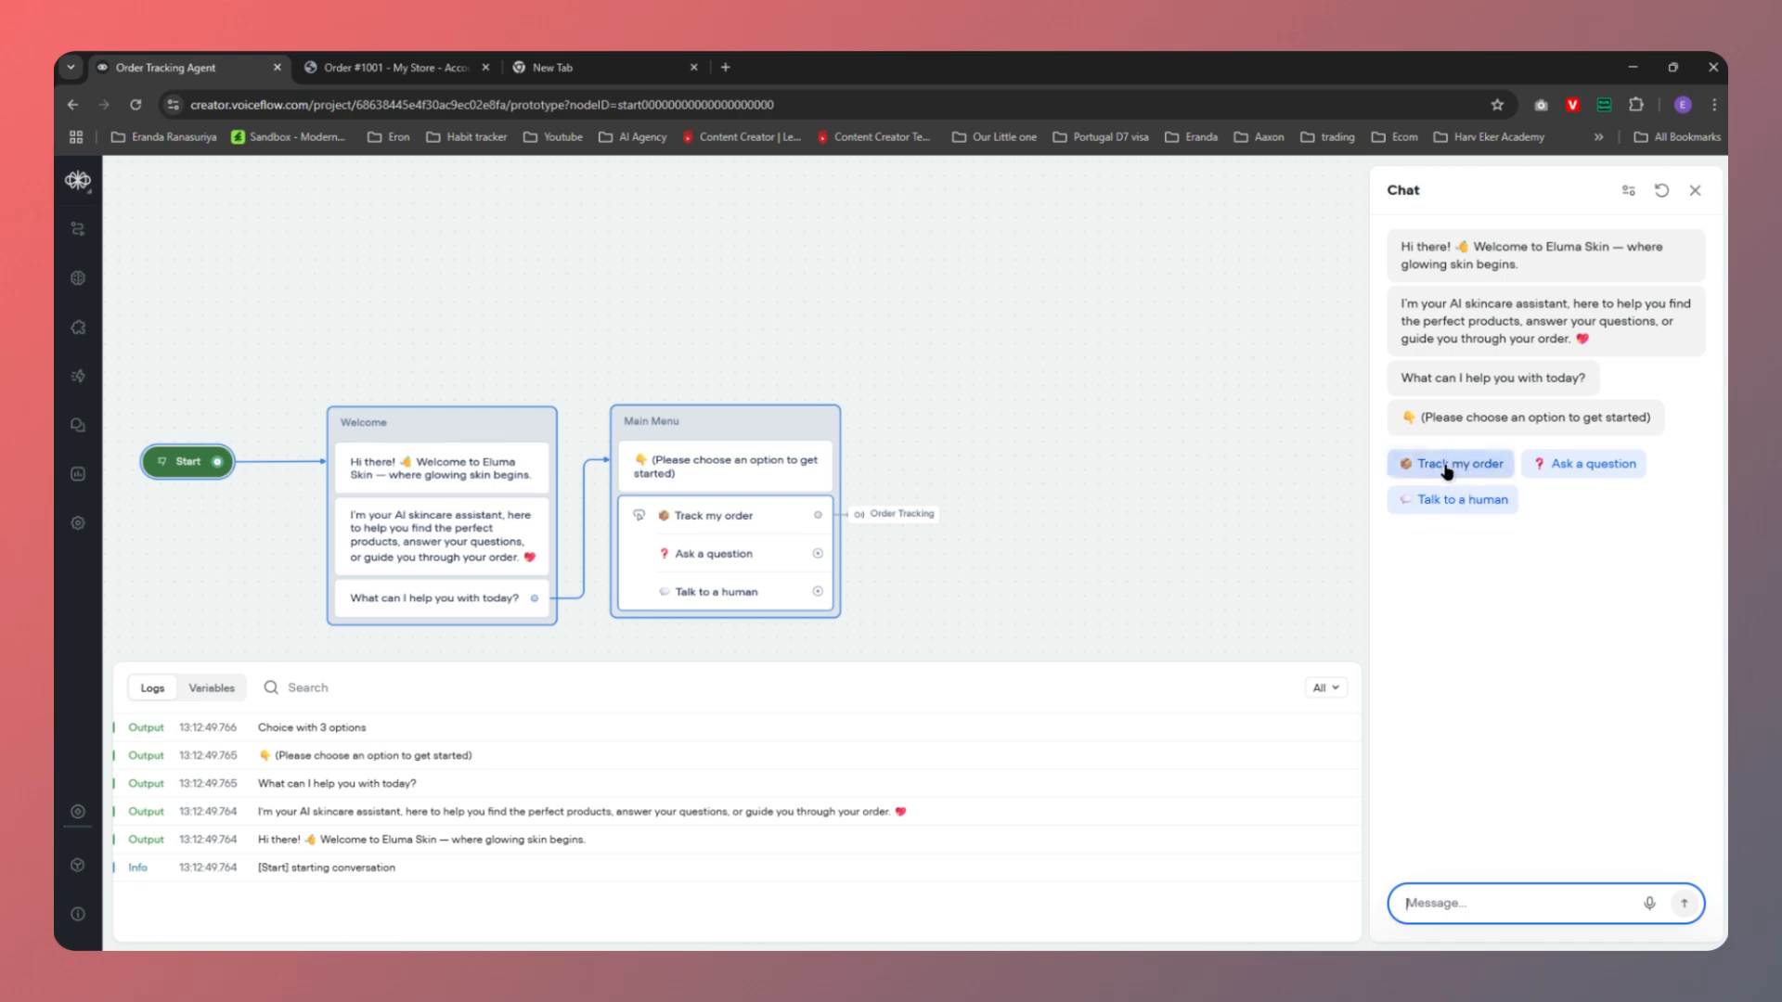
left_click(1432, 468)
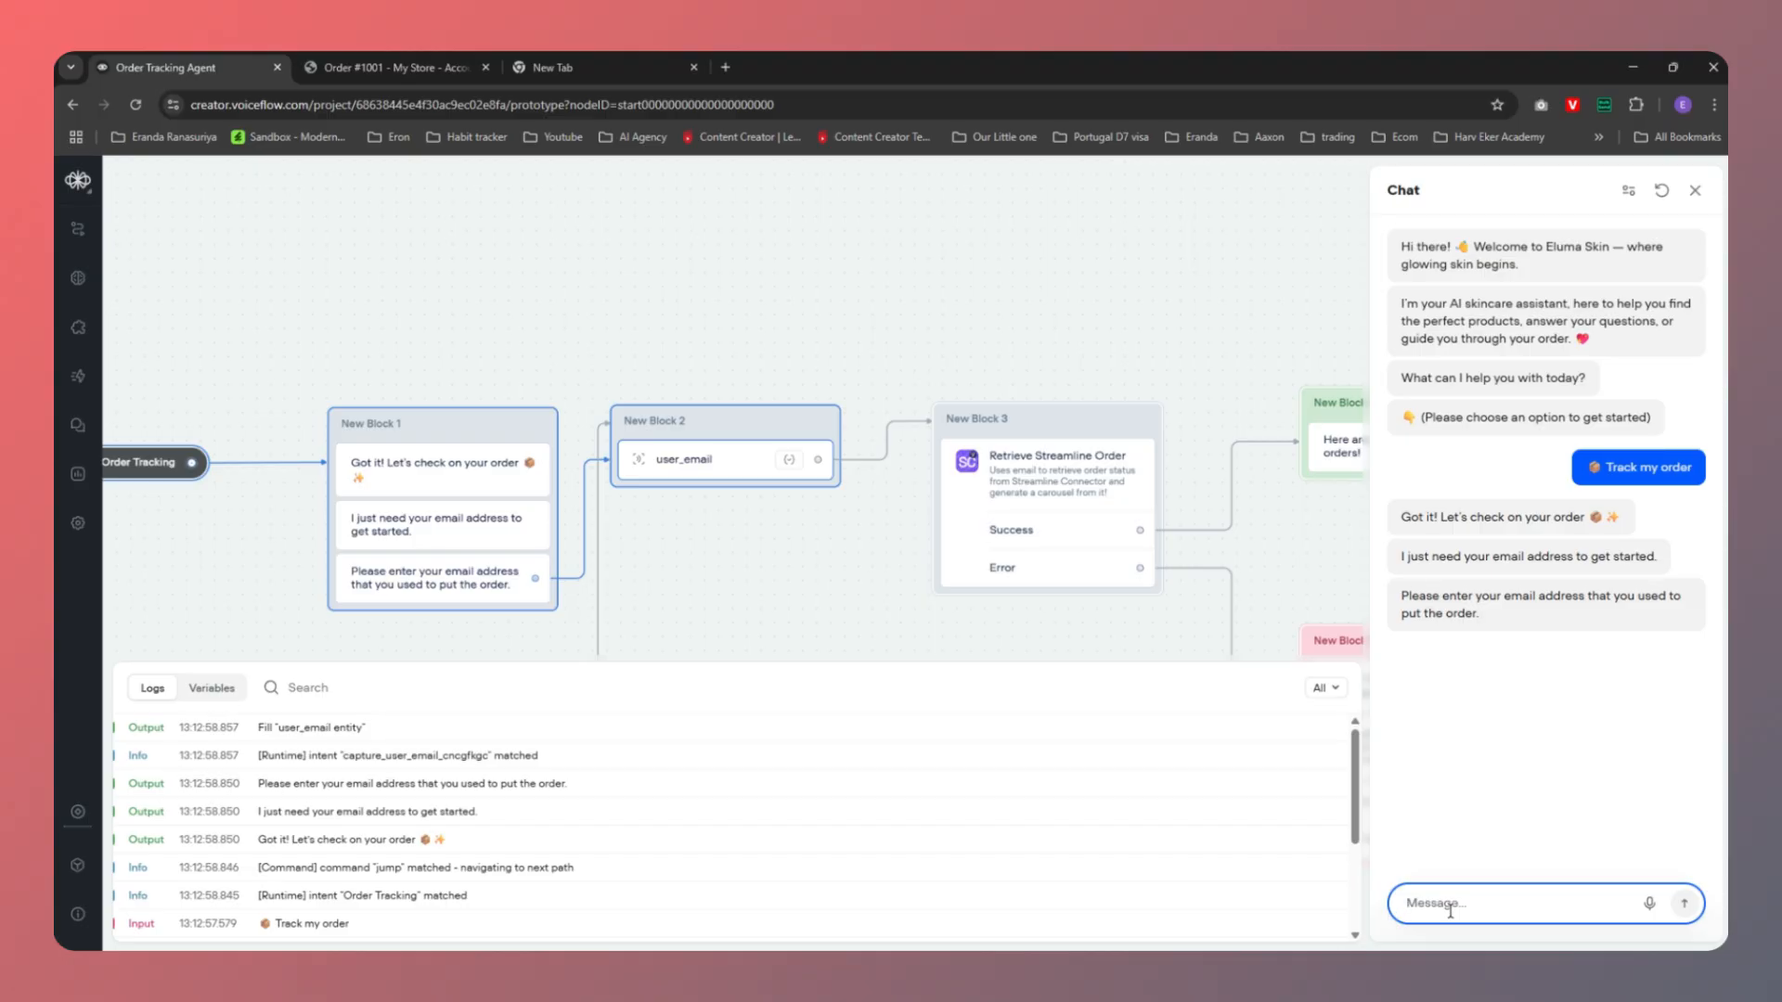
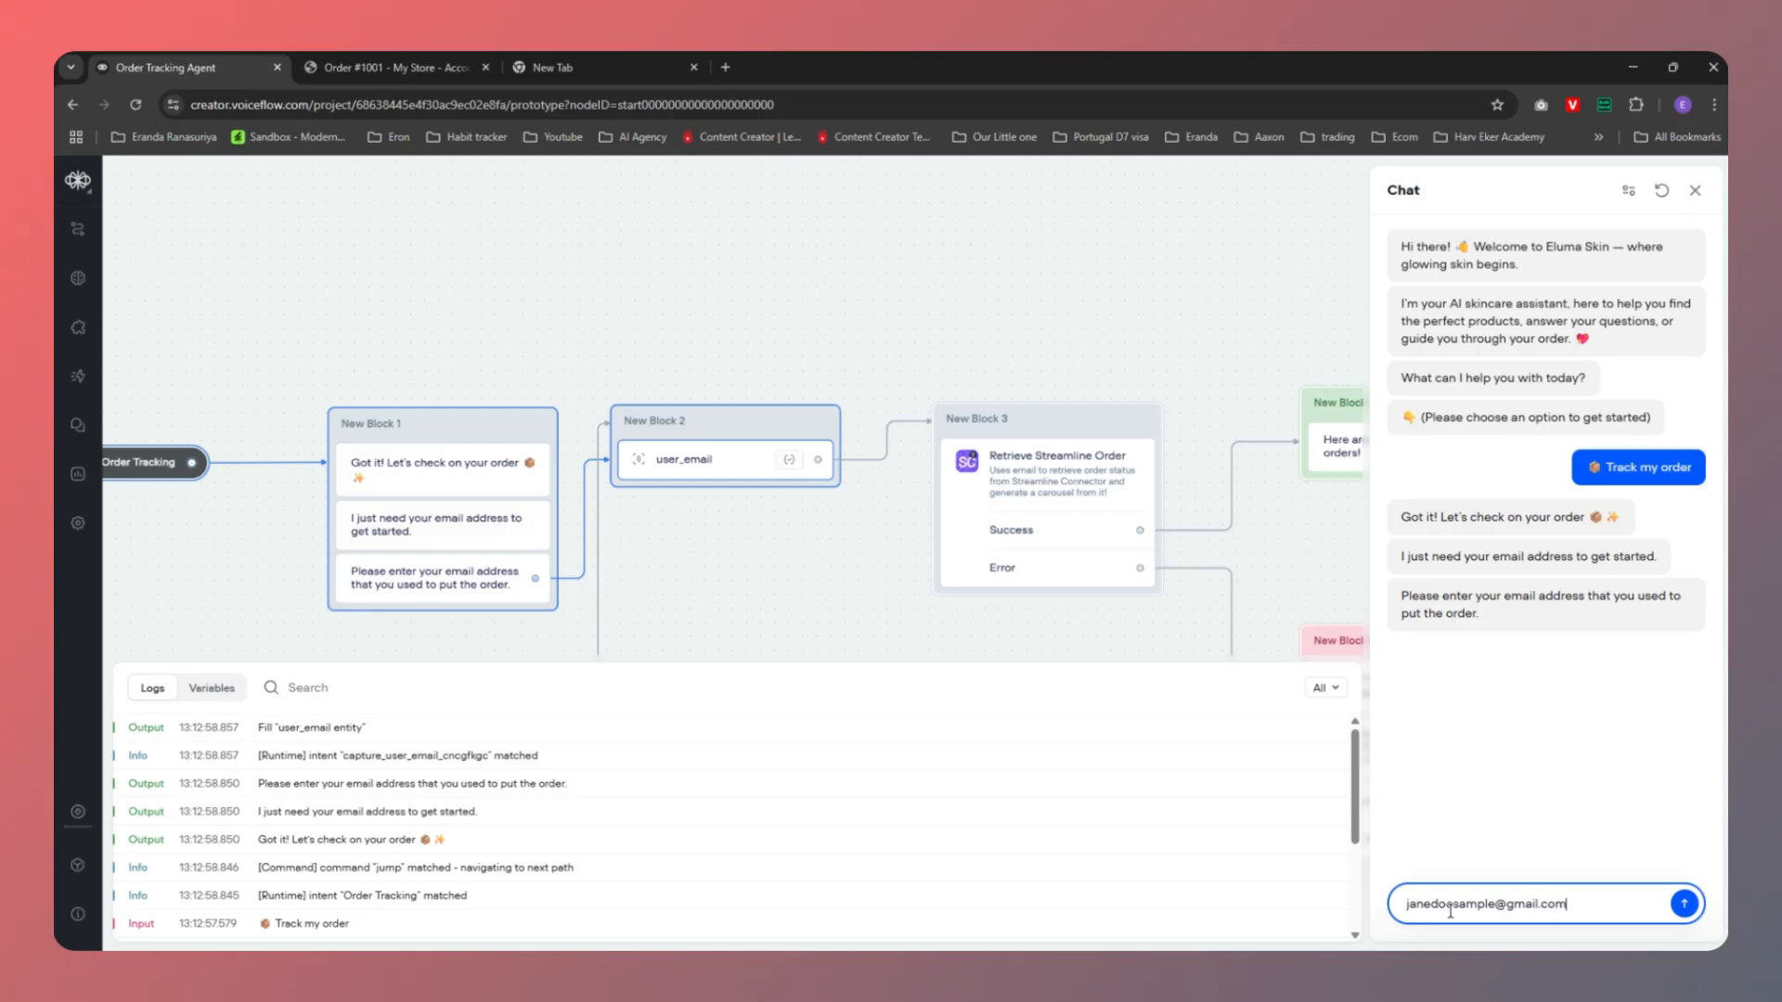
Submit the second customer's e-mail, check the order #1002 card, then pick Track my order again
key("Return")
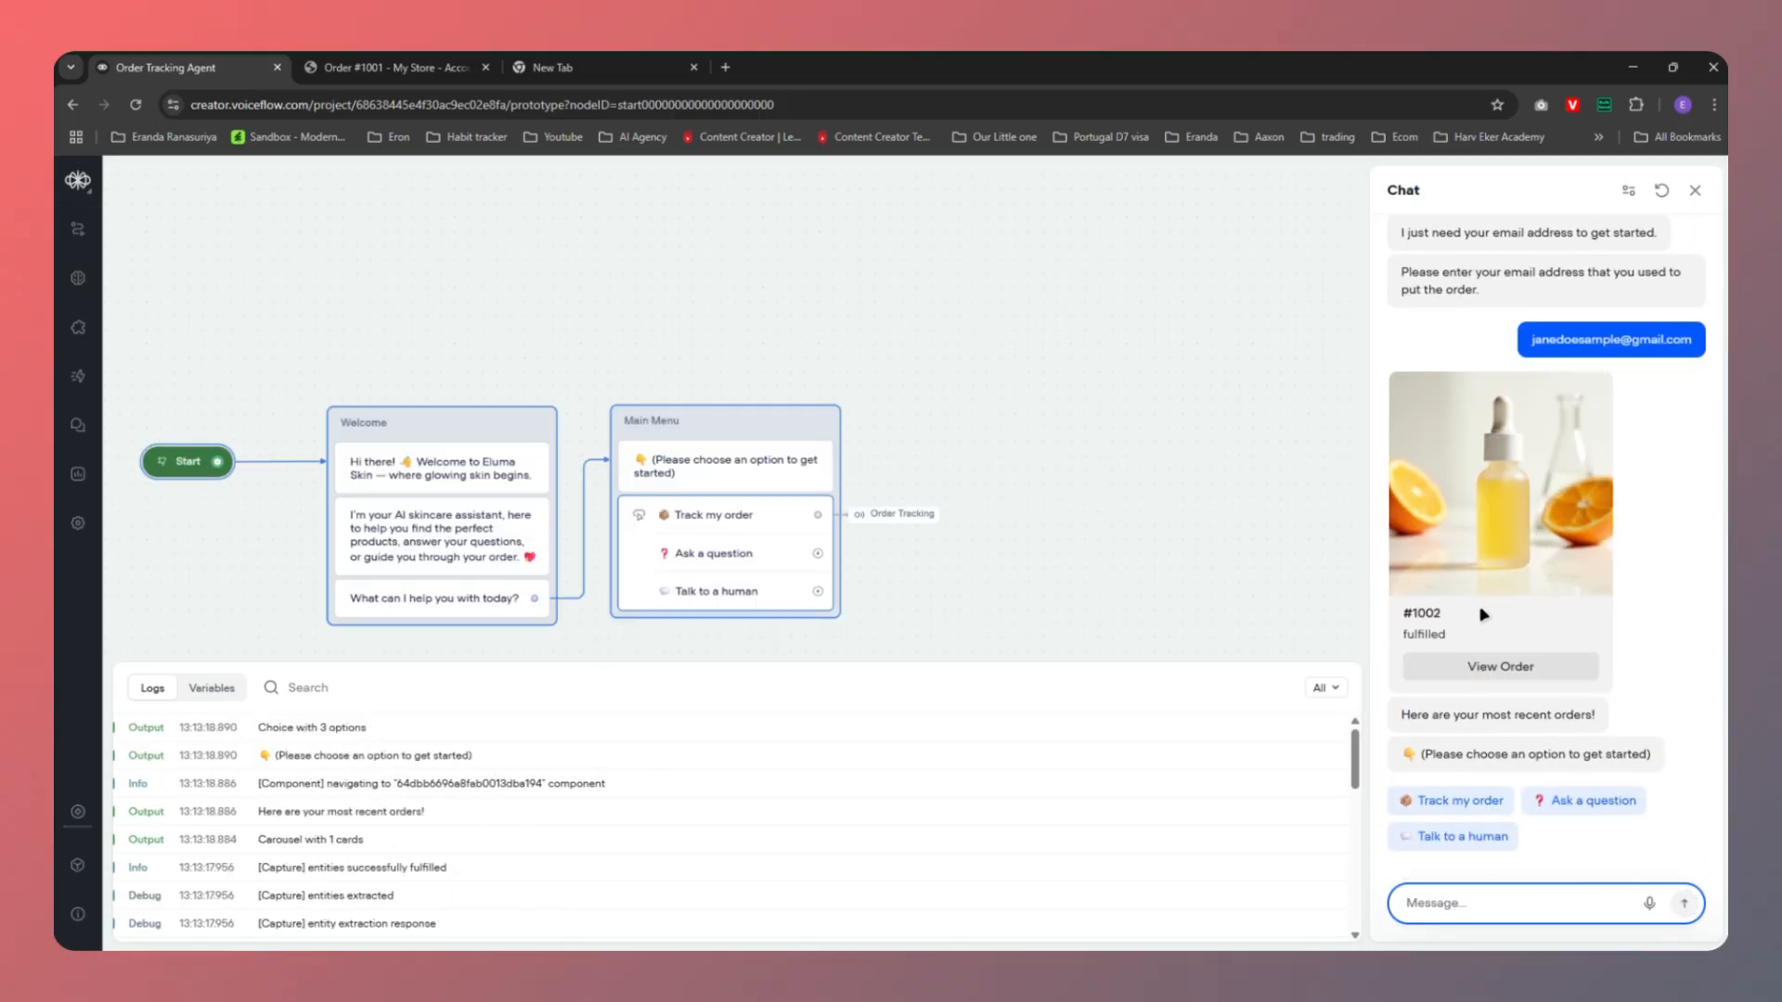
left_click_drag(1450, 622, 1401, 640)
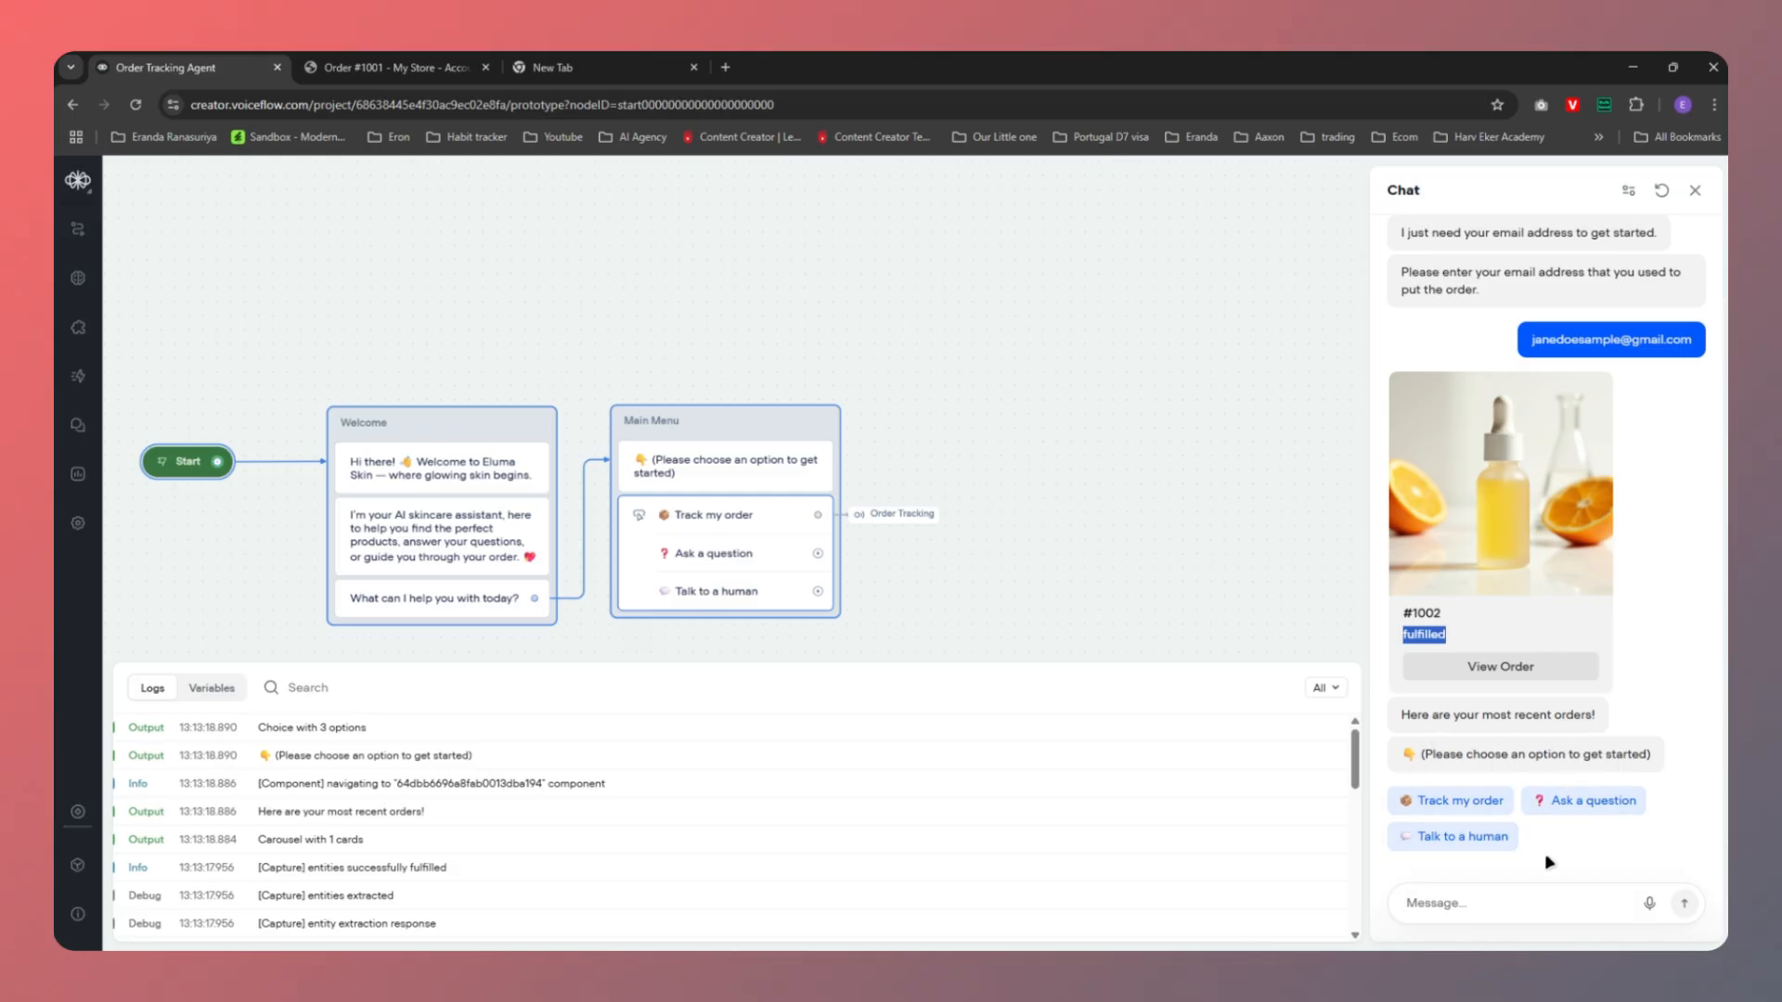
left_click(1445, 803)
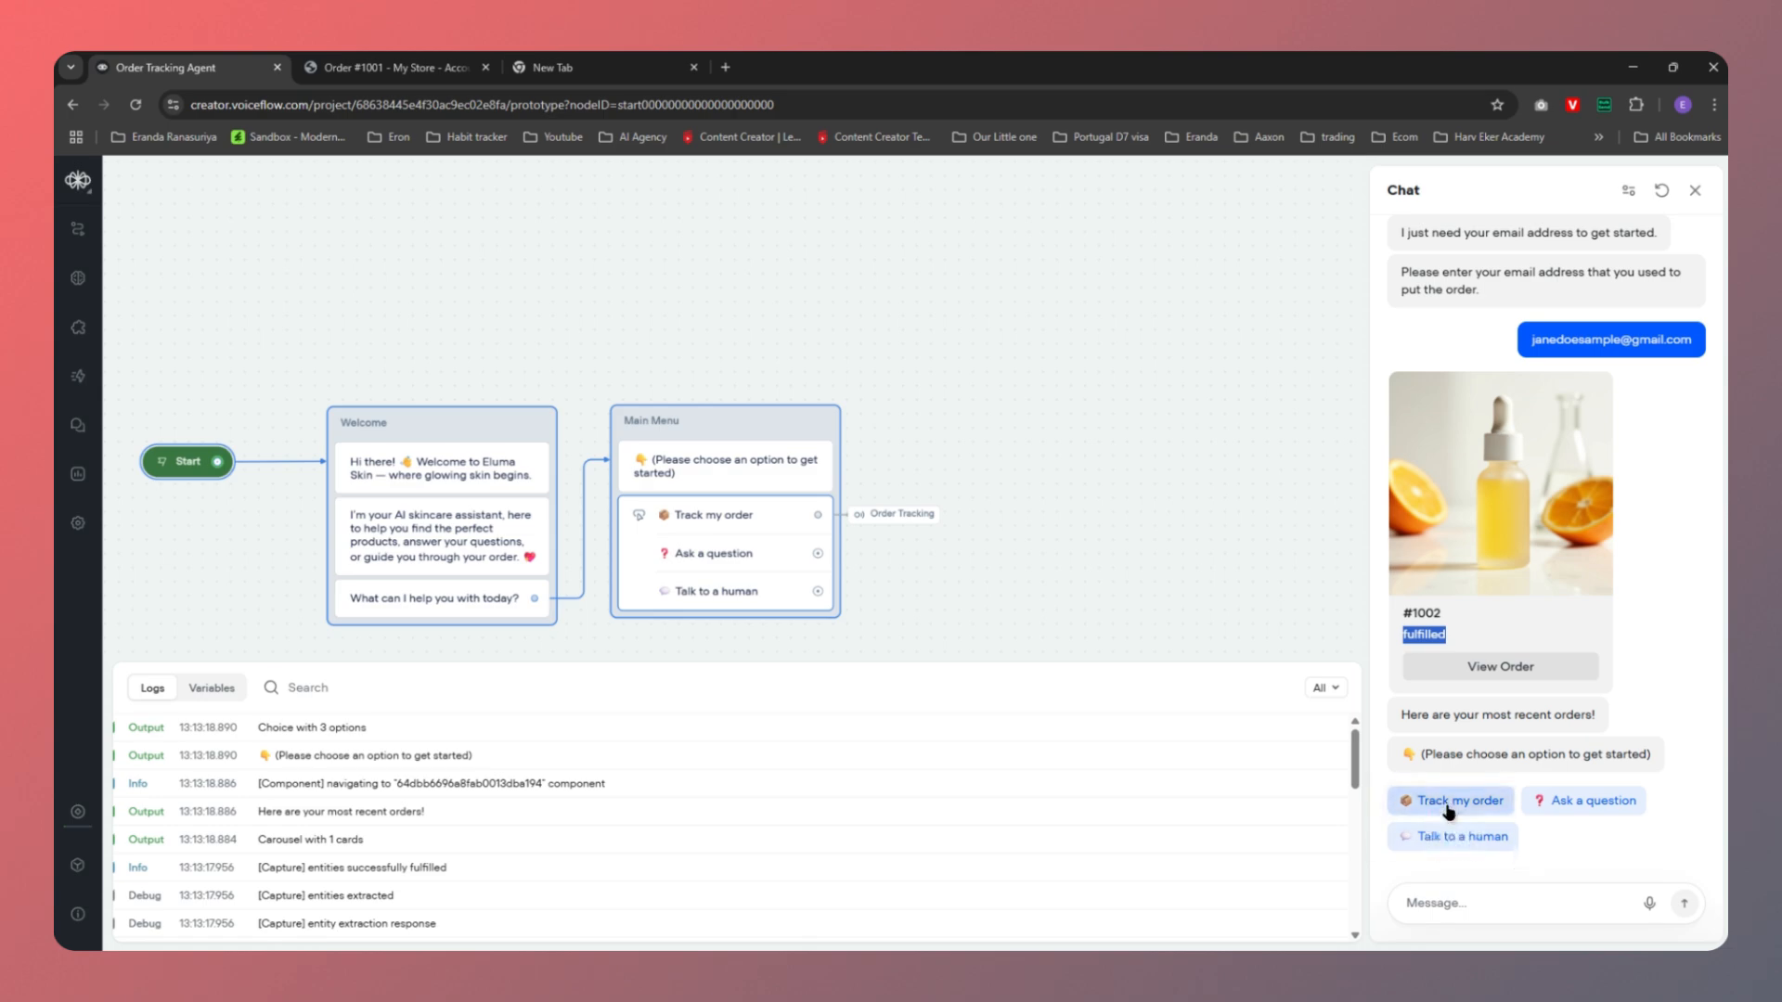